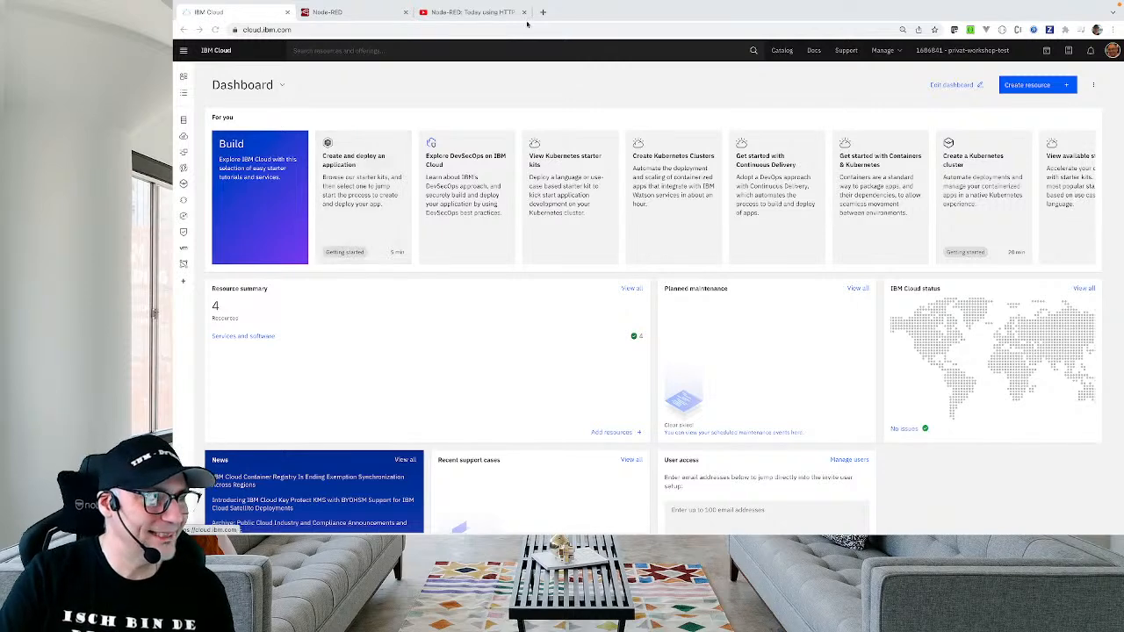
# Review the Node-RED video page on YouTube and the Node-RED home page, and return to the IBM Cloud dashboard.
pyautogui.click(471, 13)
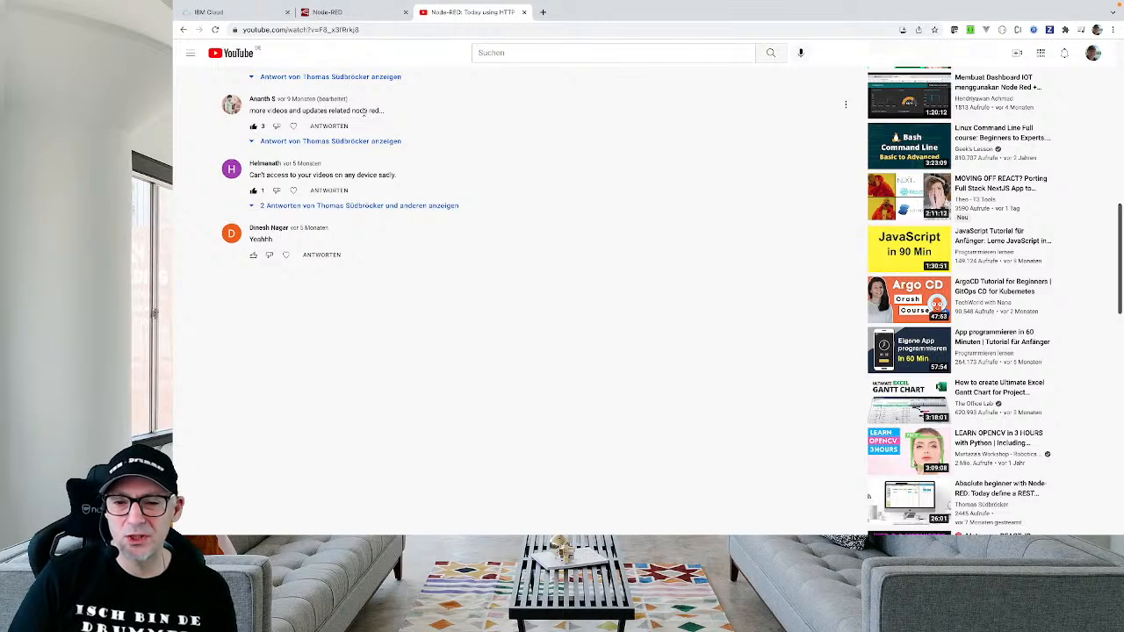
pyautogui.click(358, 13)
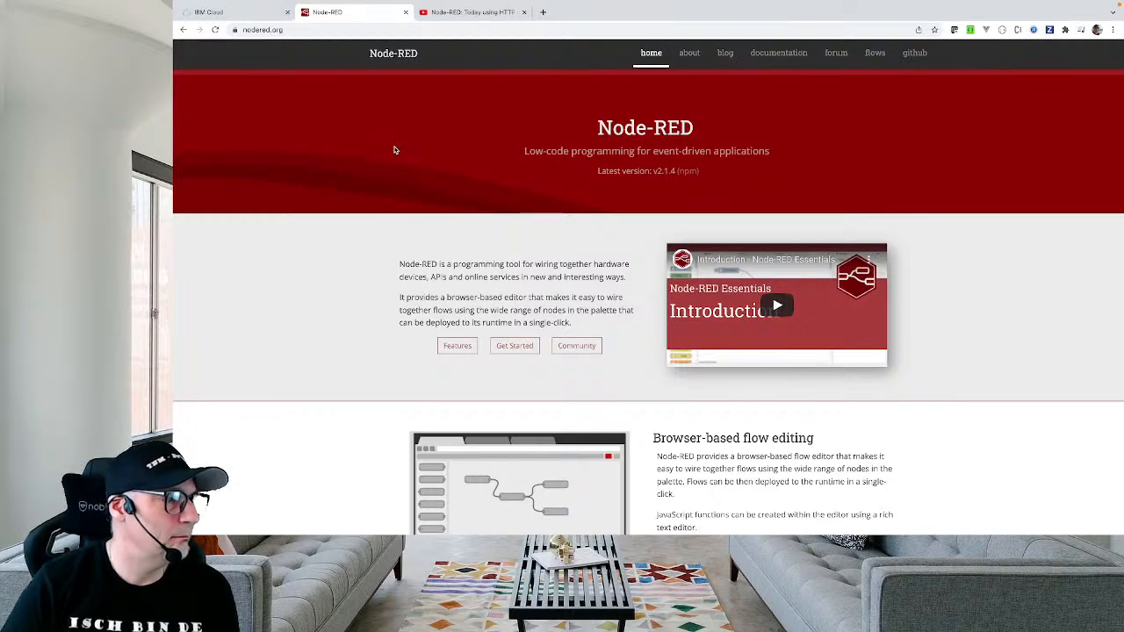
pyautogui.click(227, 10)
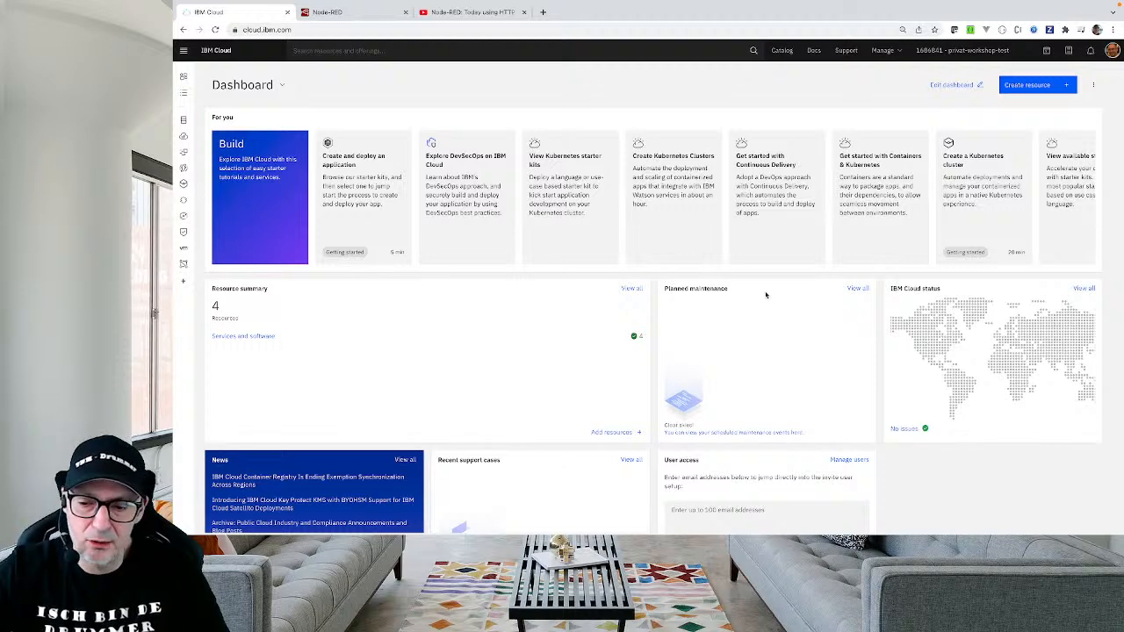
# Adjust the browser zoom so the IBM Cloud dashboard is displayed larger and easier to read.
pyautogui.hotkey('ctrl', '-')
pyautogui.hotkey('ctrl', '-')
pyautogui.hotkey('ctrl', '-')
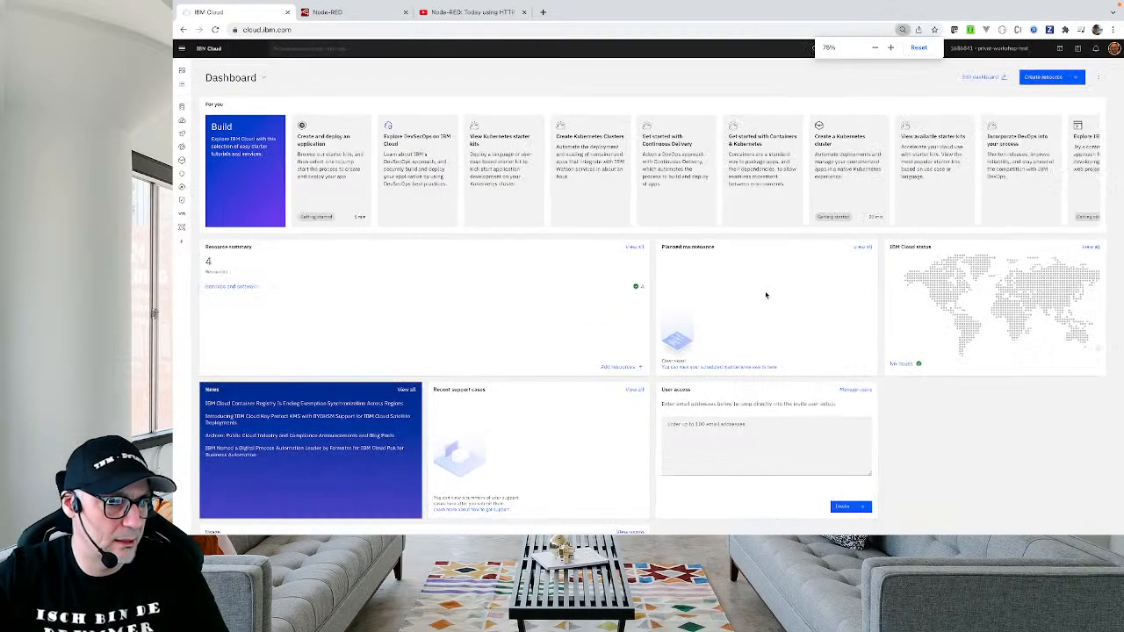
pyautogui.hotkey('ctrl', '+')
pyautogui.hotkey('ctrl', '+')
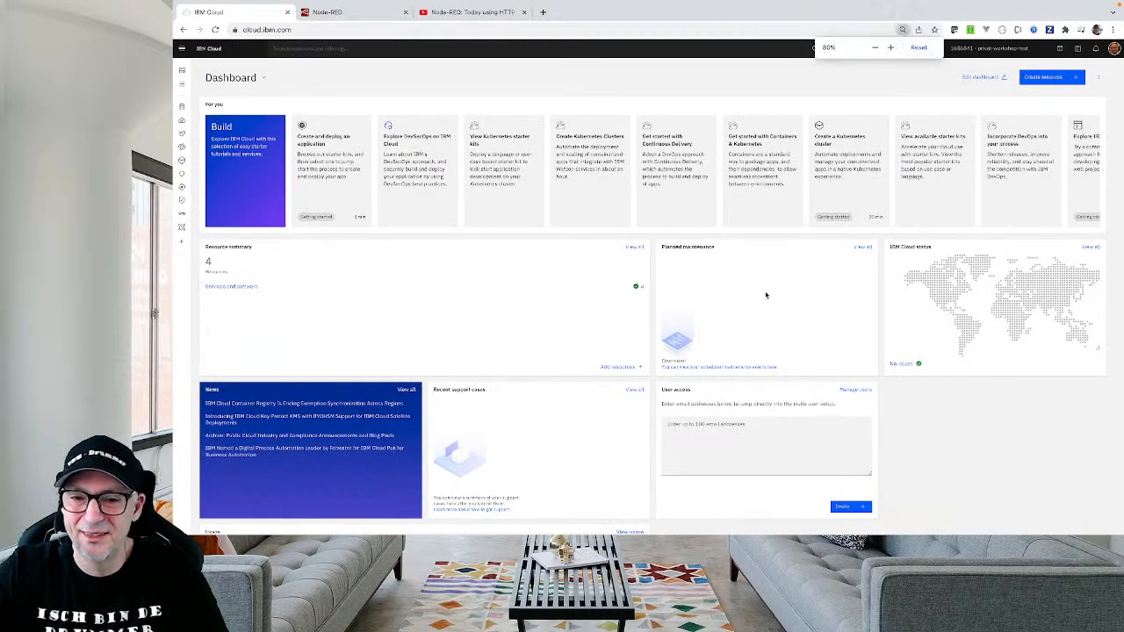
pyautogui.hotkey('ctrl', '+')
pyautogui.hotkey('ctrl', '+')
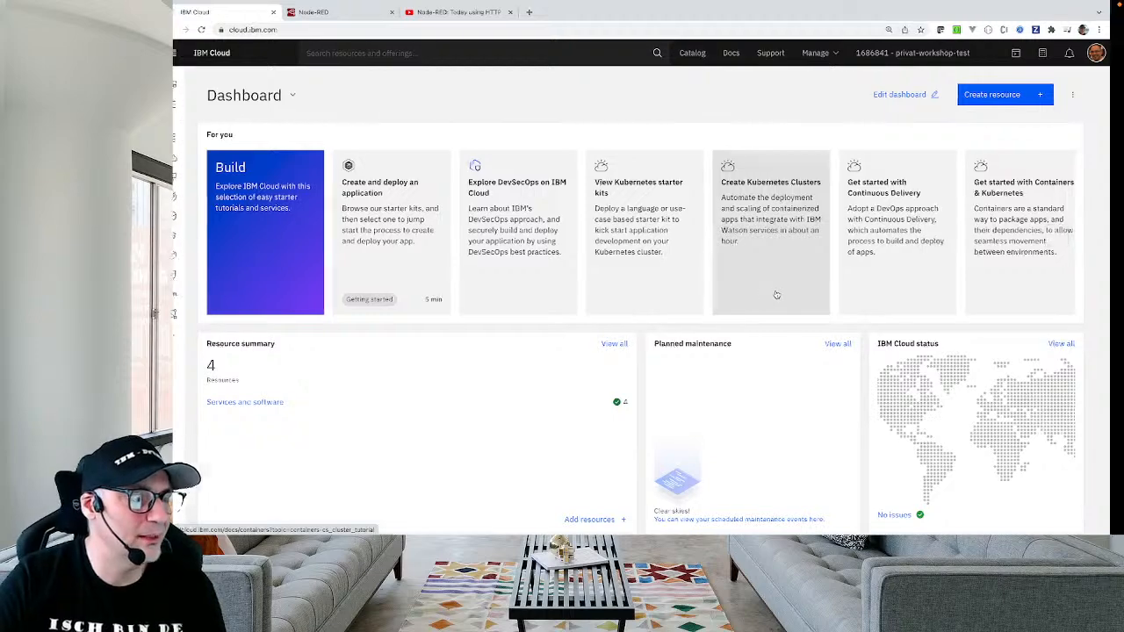
# Review the list of required services in the Node-Red-LiveStream.drawio diagram and return to the IBM Cloud dashboard.
pyautogui.hotkey('ctrl', 'Left')
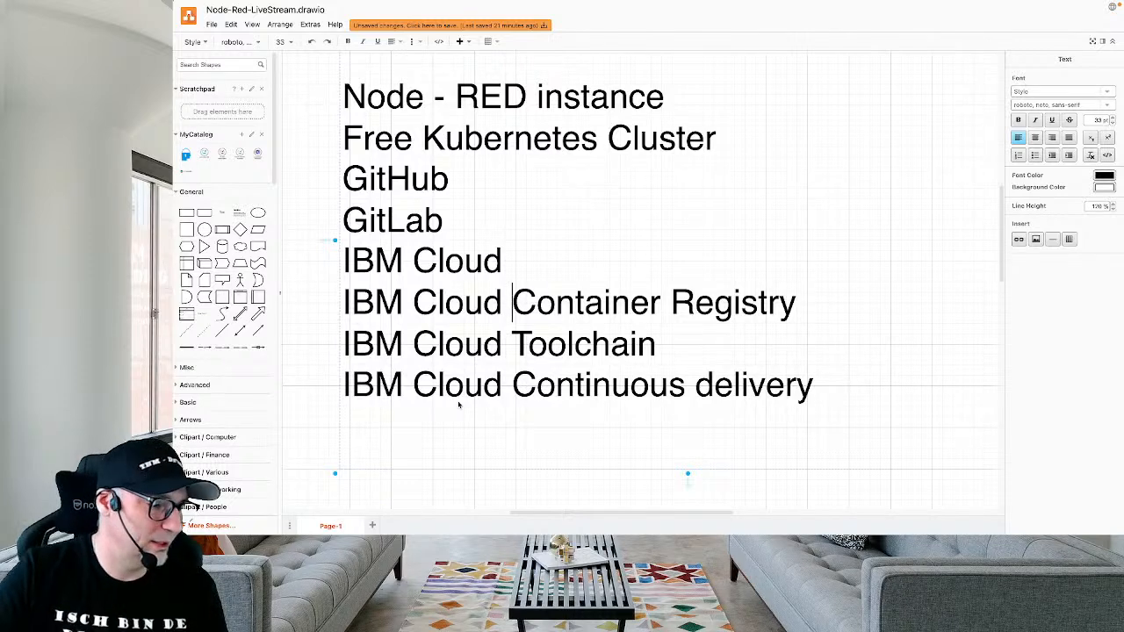
pyautogui.moveTo(314, 533)
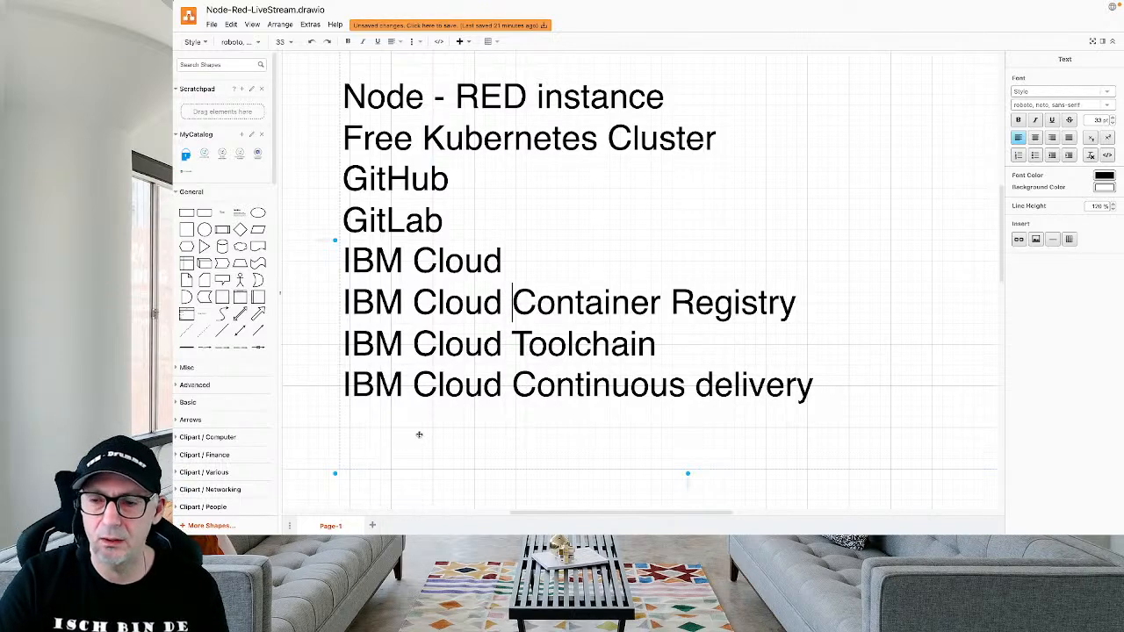
pyautogui.hotkey('ctrl', 'Right')
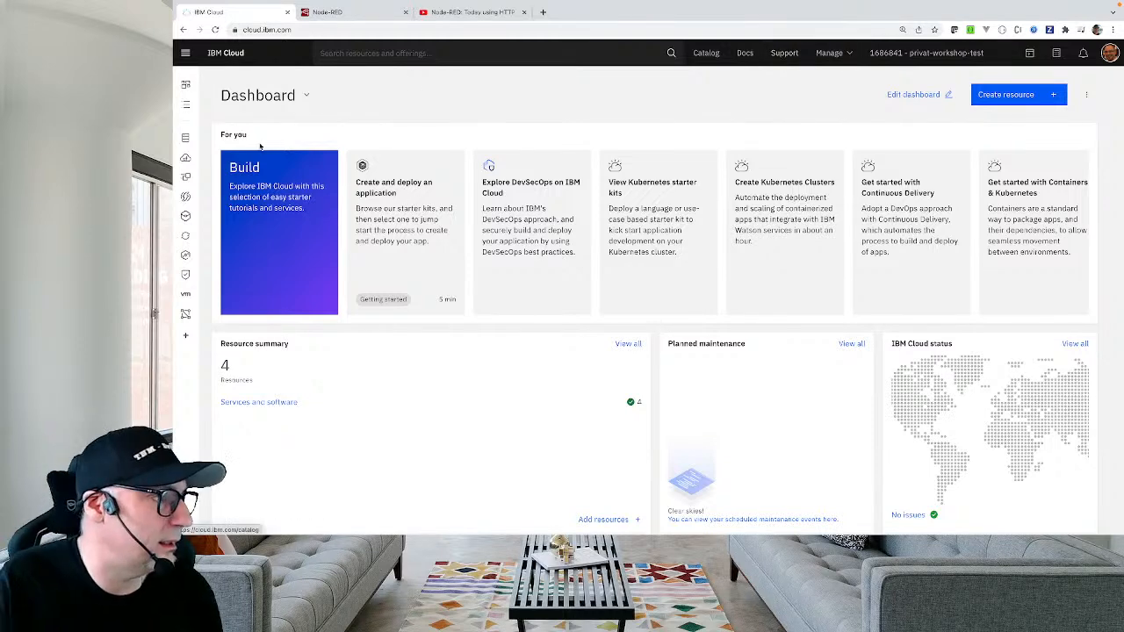
# Open the IBM Cloud Catalog in a separate browser tab and switch to it.
pyautogui.rightClick(709, 52)
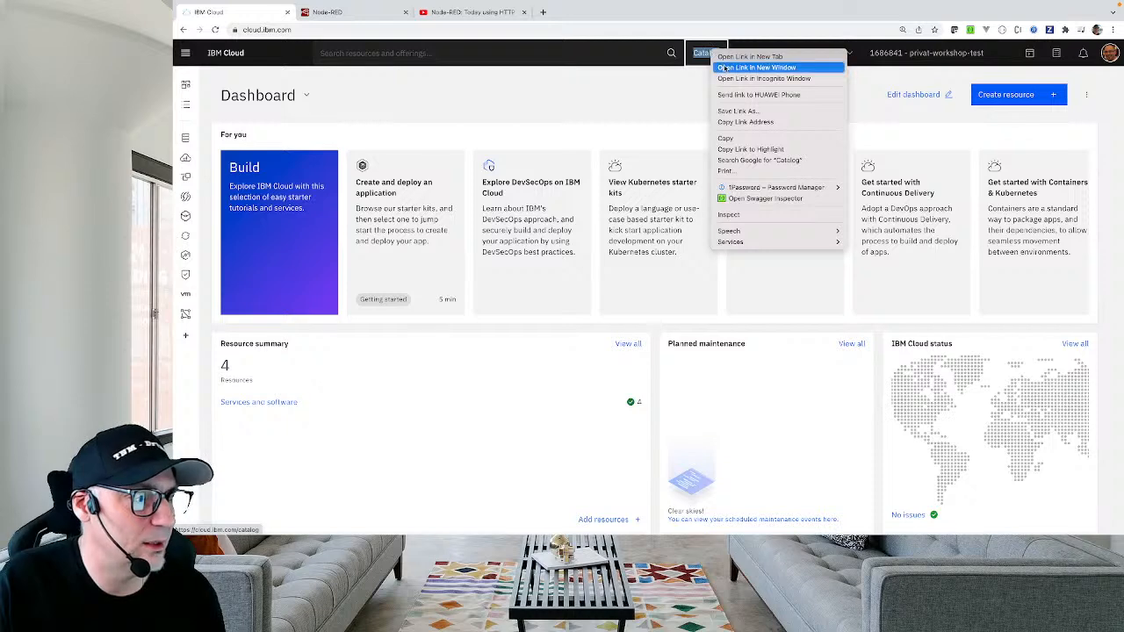
pyautogui.click(742, 56)
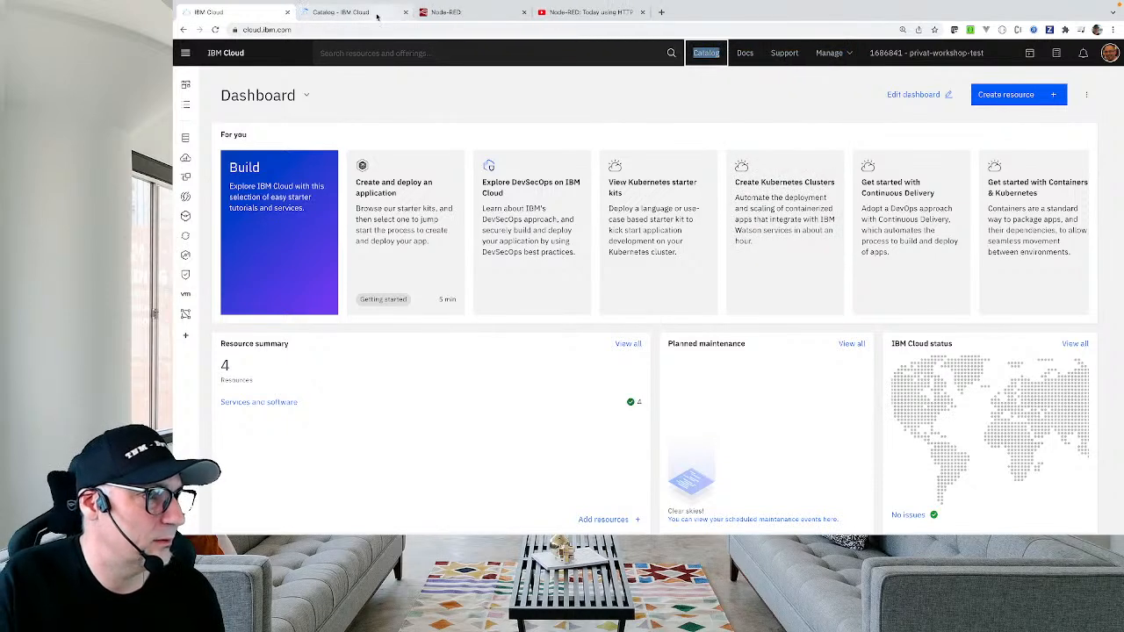
pyautogui.click(374, 12)
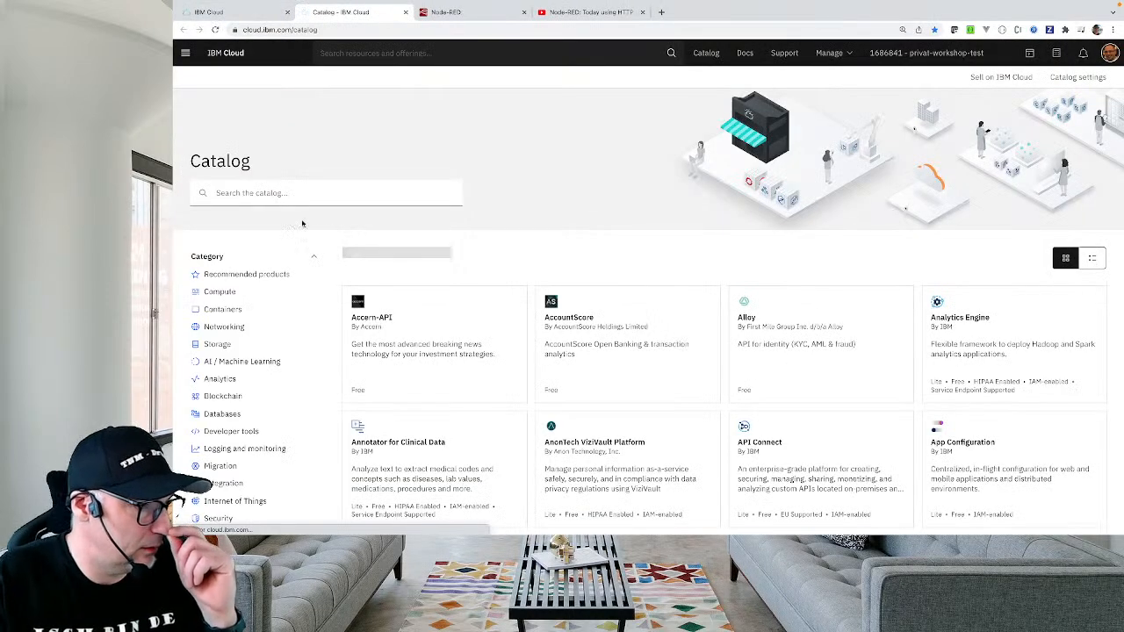
# Search the catalog for "lite" and look through the resulting products for Lite plan labels.
pyautogui.click(293, 192)
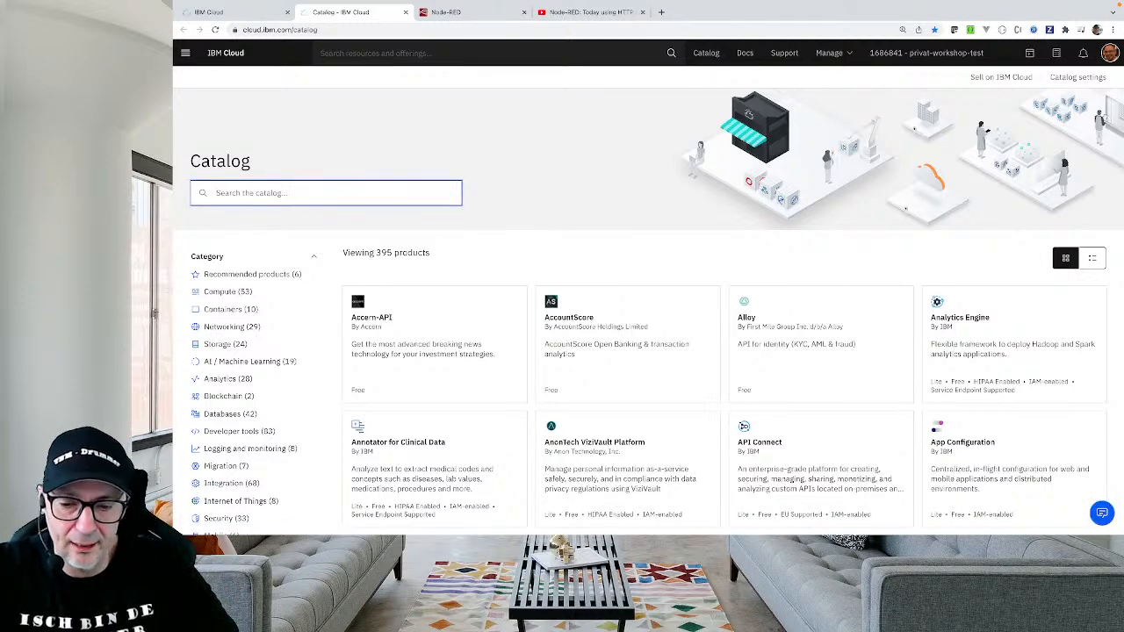
pyautogui.write('lite')
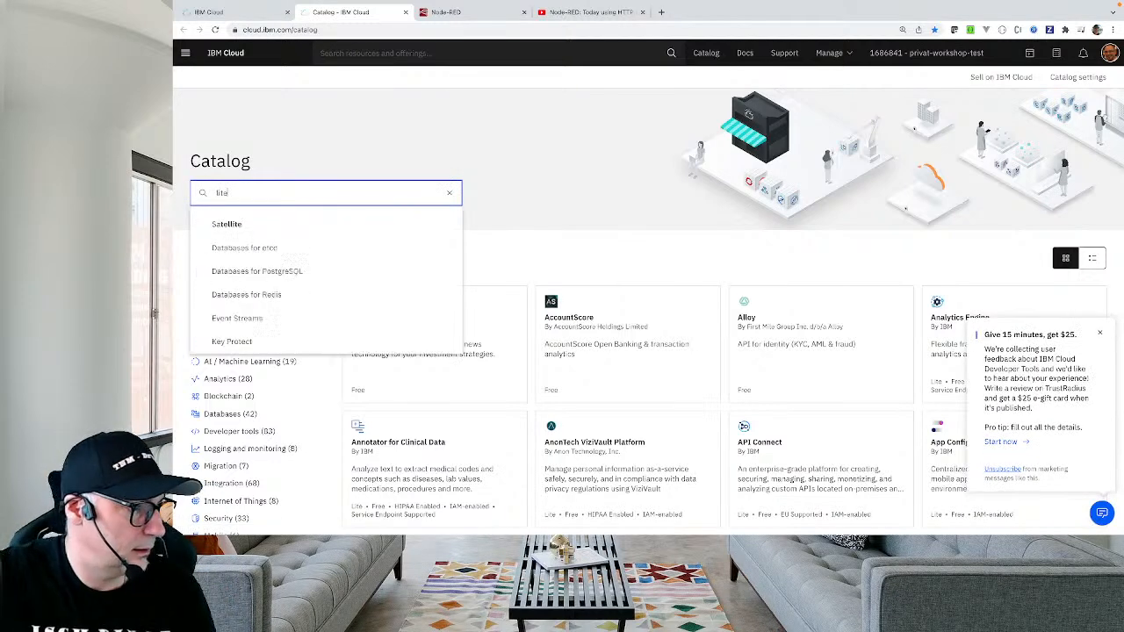
pyautogui.press('Return')
pyautogui.scroll(-2, 530, 379)
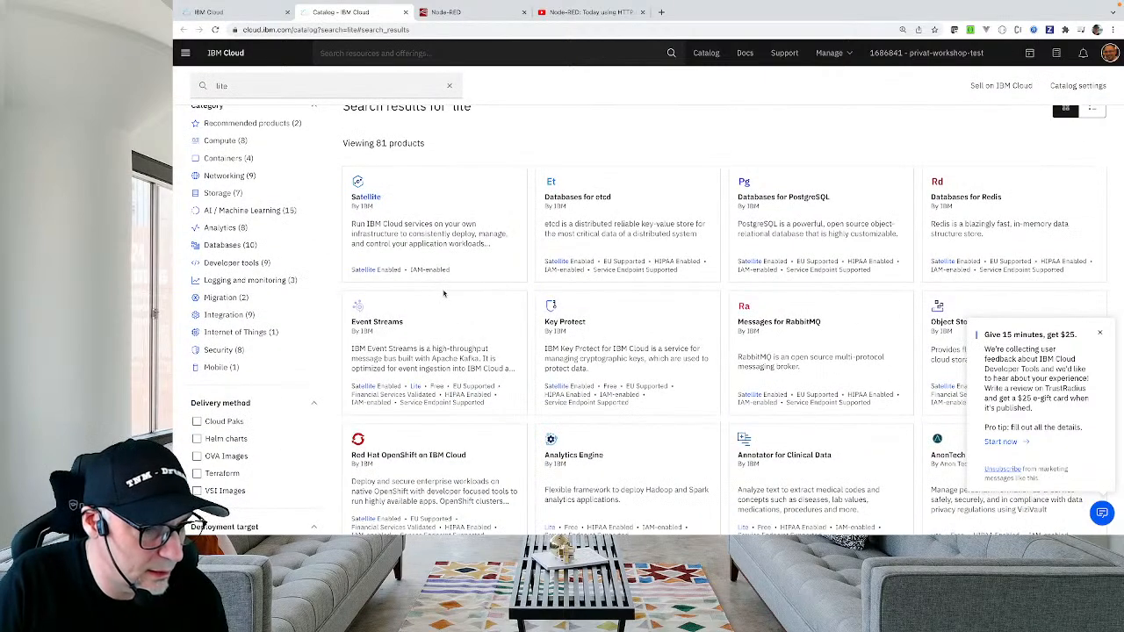
pyautogui.scroll(-1, 443, 293)
pyautogui.scroll(-2, 443, 293)
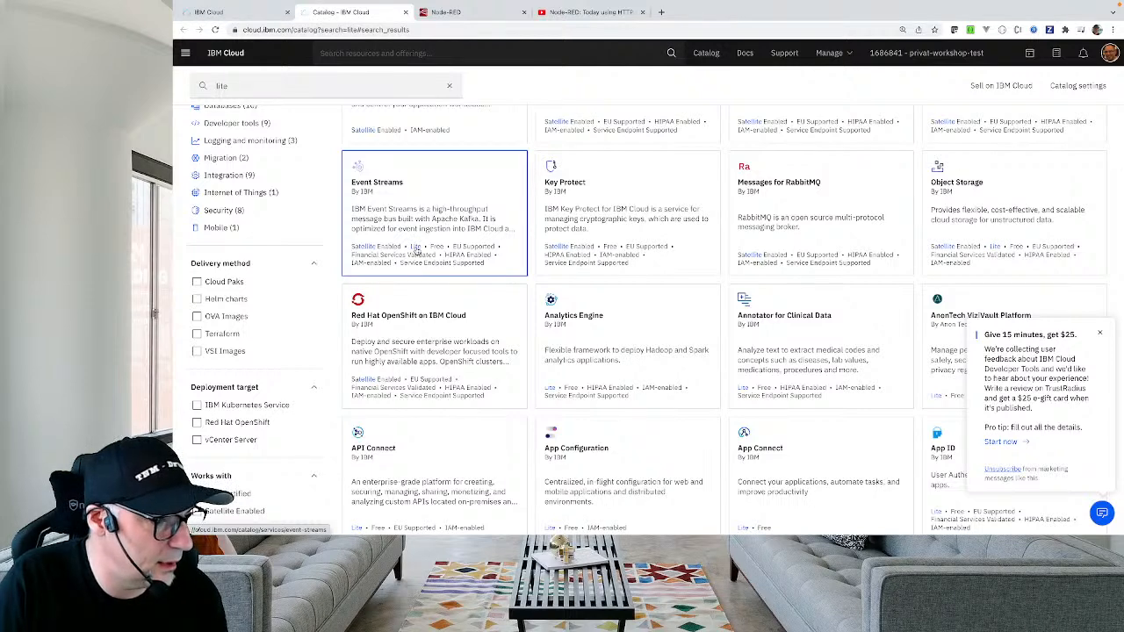
pyautogui.scroll(-2, 632, 351)
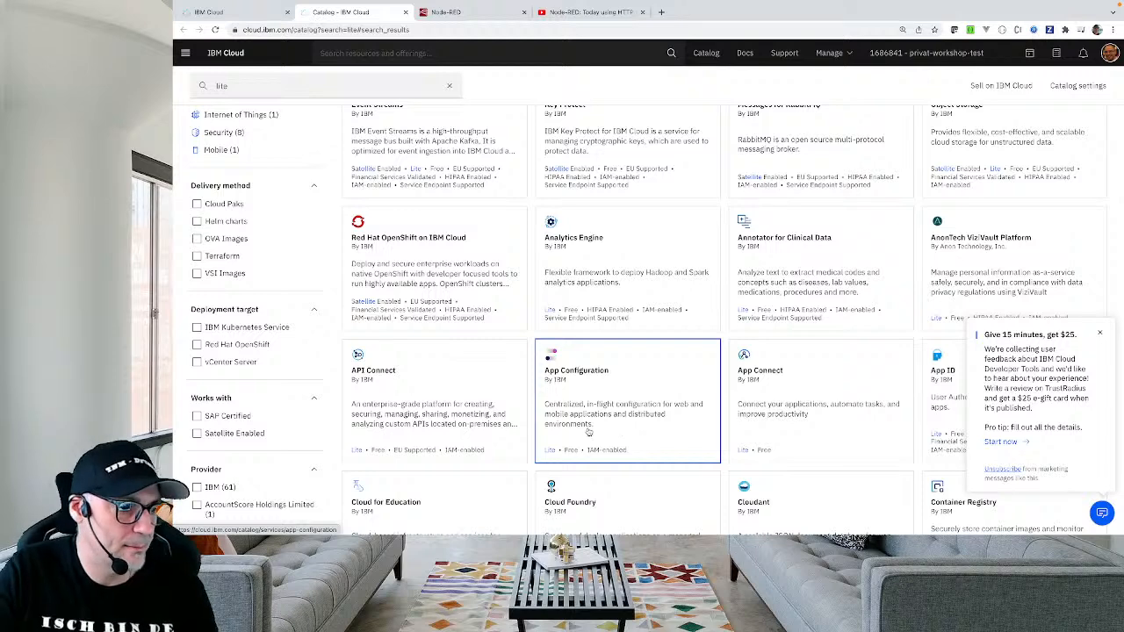
# Examine the pricing plans of the App Configuration service and return to the catalog results.
pyautogui.click(551, 455)
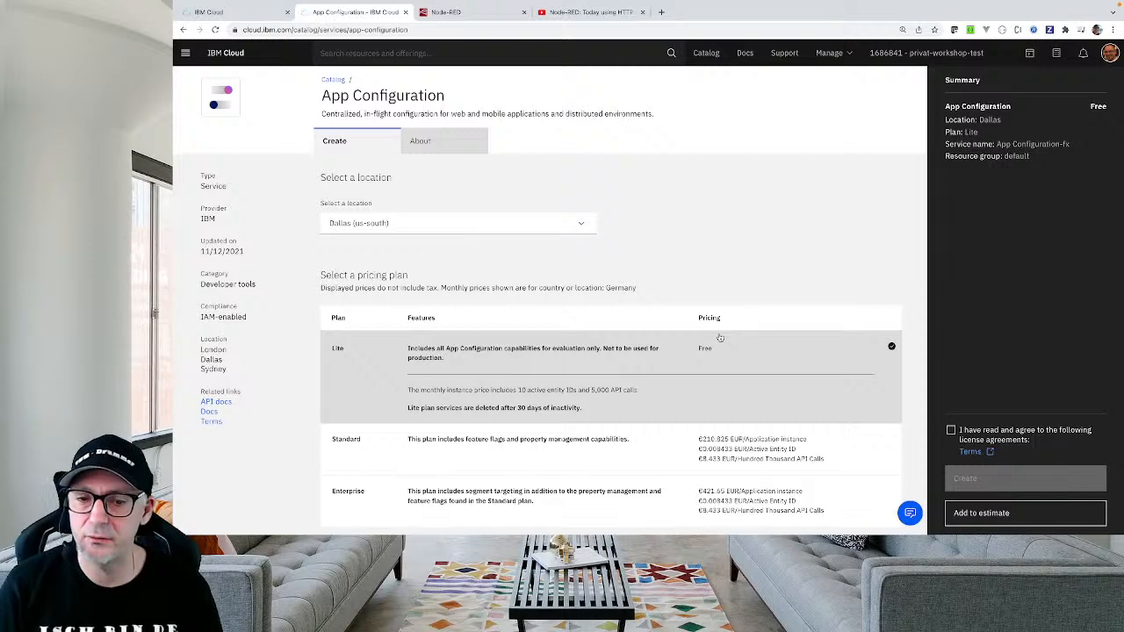
pyautogui.click(183, 30)
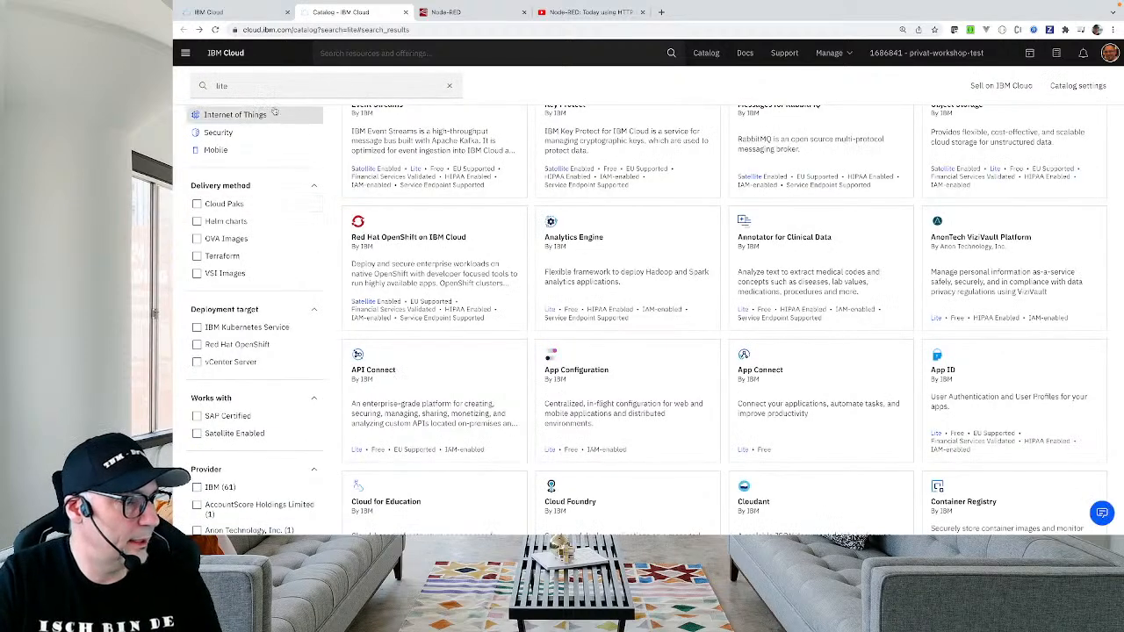
# Replace the catalog search term with "free" and run the search.
pyautogui.click(210, 85)
pyautogui.press('BackSpace')
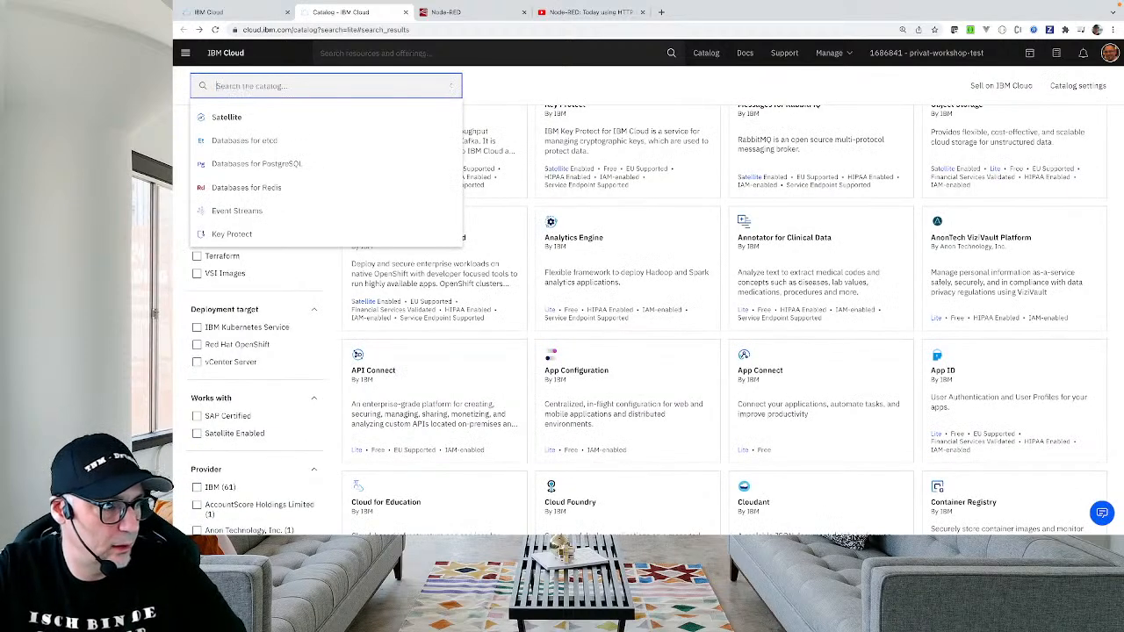
pyautogui.write('free')
pyautogui.press('Return')
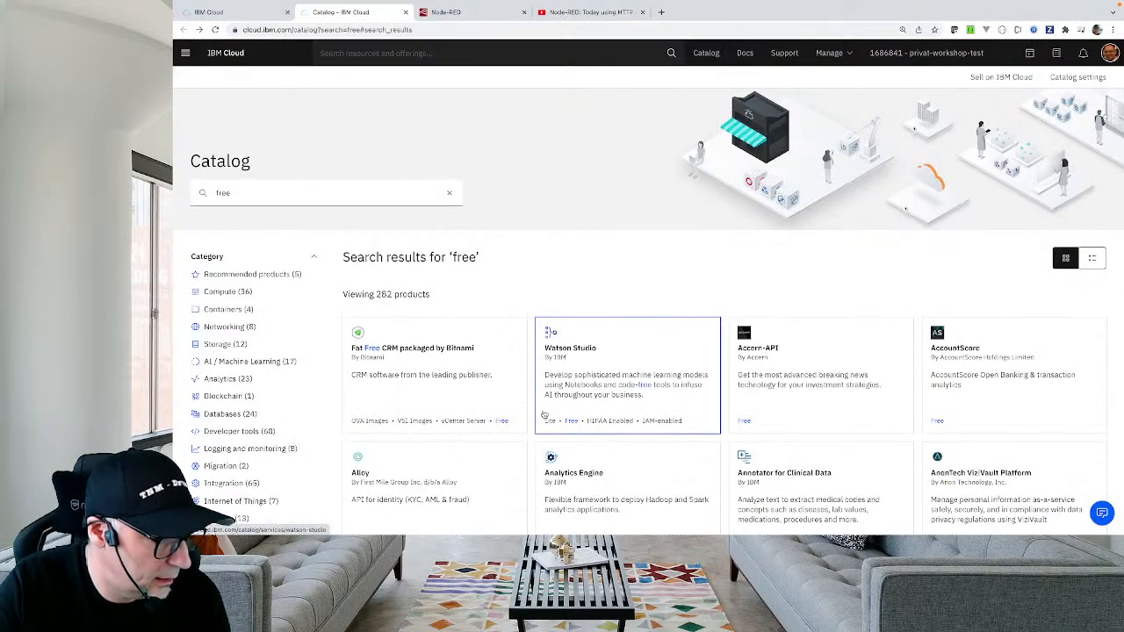
# Examine the Watson Studio service's pricing plans and return to the "free" search results.
pyautogui.click(577, 422)
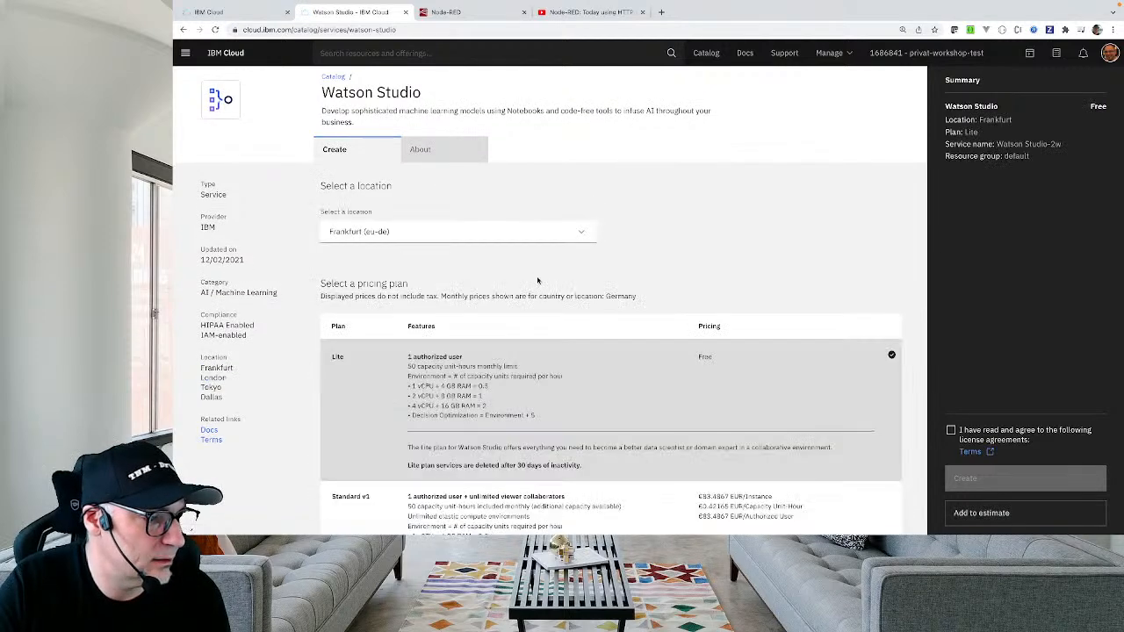
pyautogui.scroll(-1, 538, 281)
pyautogui.scroll(-1, 538, 280)
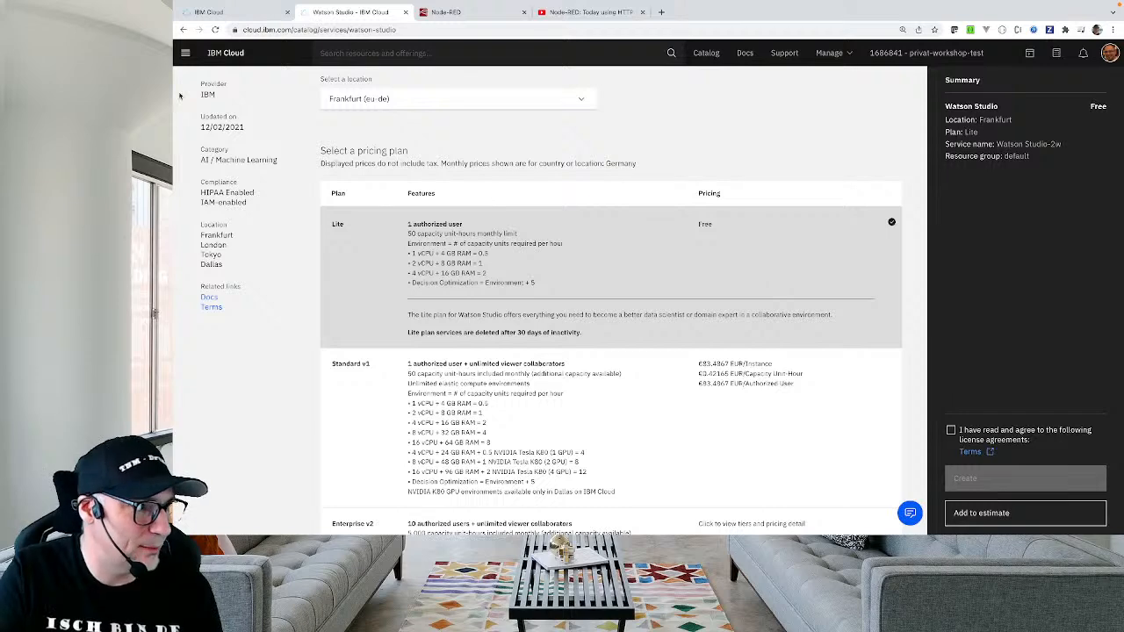
pyautogui.click(184, 30)
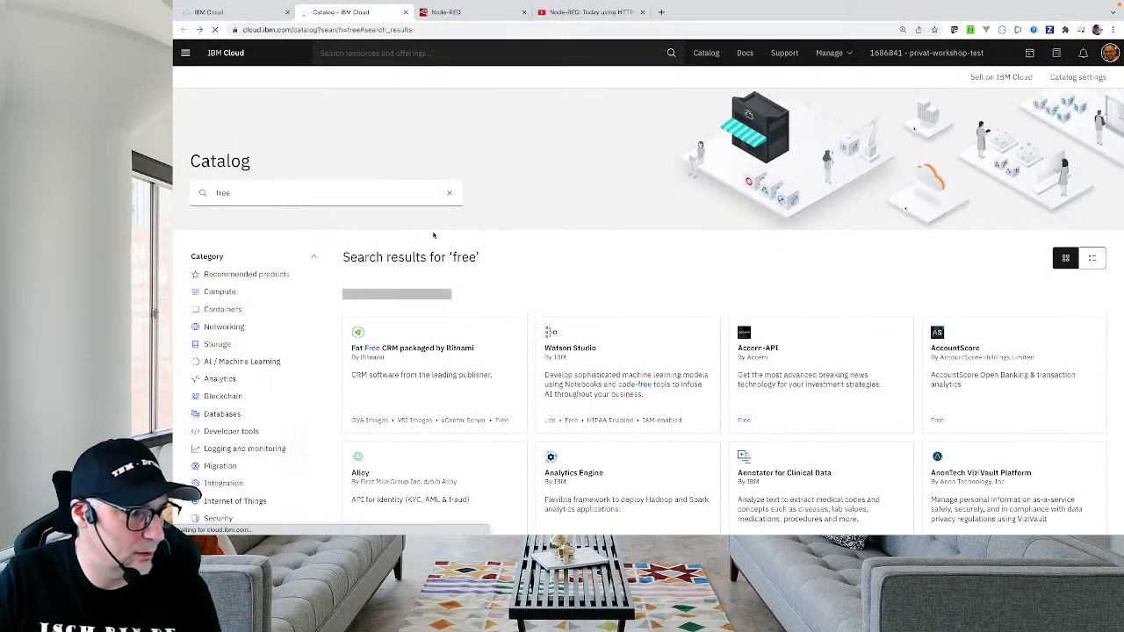
# Filter the "free" results by the Compute category, look through them, and remove the filter.
pyautogui.click(256, 293)
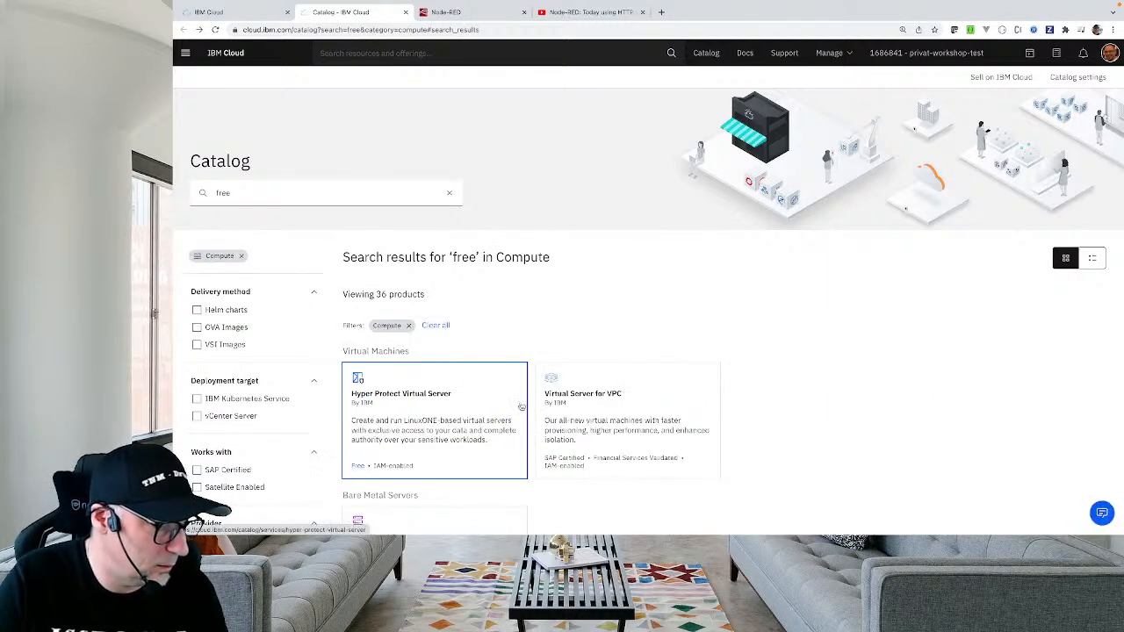
pyautogui.scroll(-1, 522, 395)
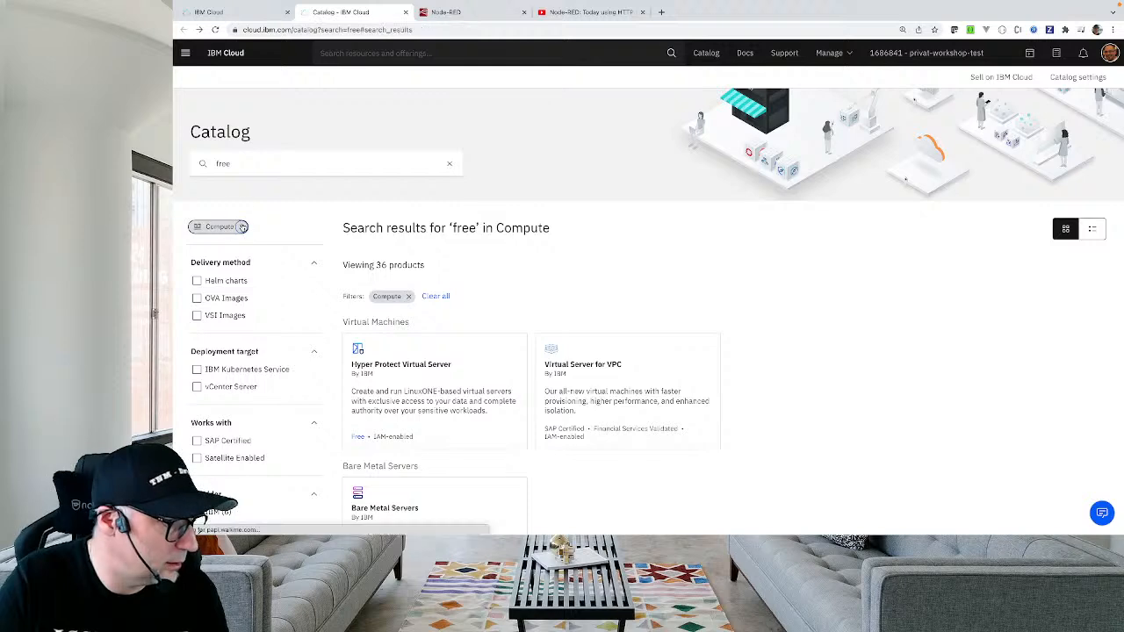
pyautogui.click(241, 227)
# Clear the search term from the catalog search and dismiss the suggestions.
pyautogui.click(241, 164)
pyautogui.write('fre')
pyautogui.press('BackSpace')
pyautogui.press('BackSpace')
pyautogui.press('BackSpace')
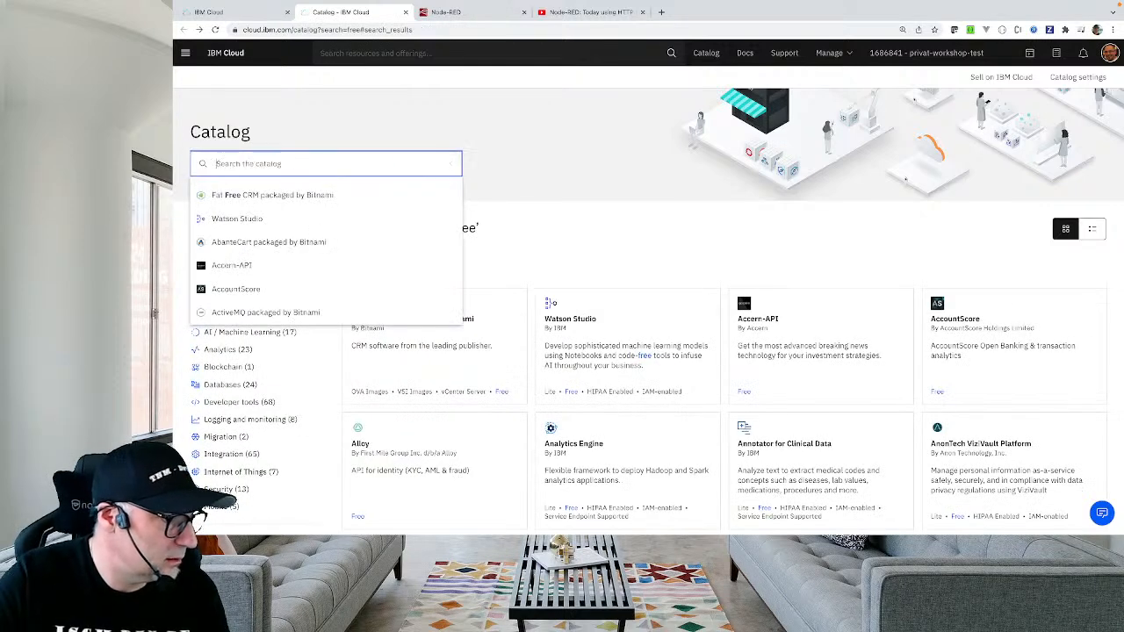
pyautogui.click(364, 138)
# Open the Kubernetes cluster creation page from the Containers category and show its available pricing plans.
pyautogui.click(250, 281)
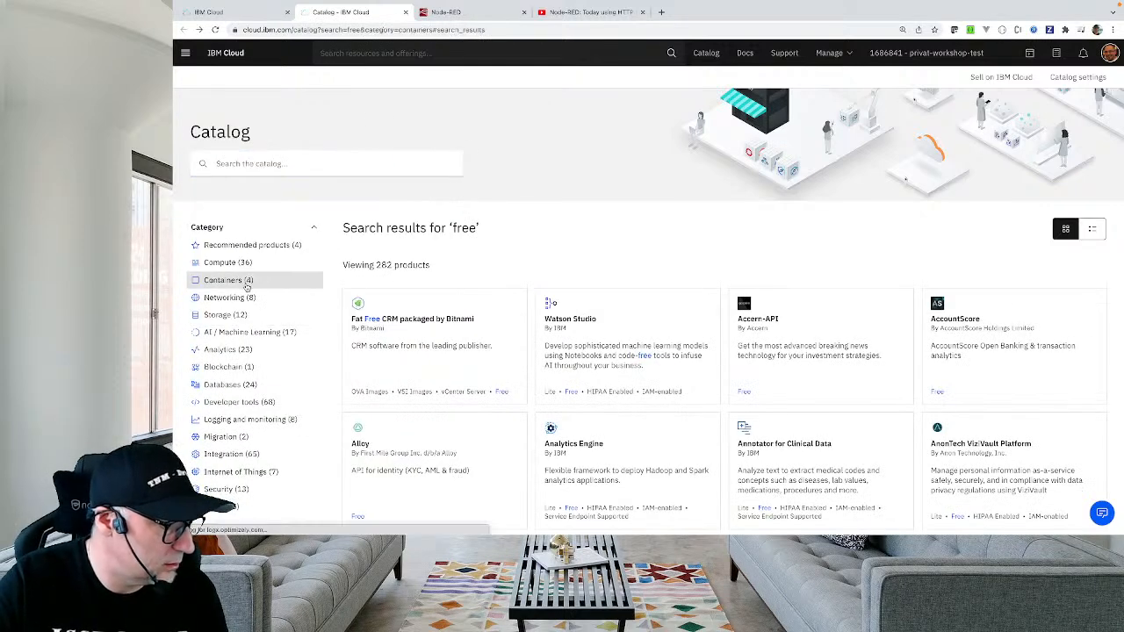
pyautogui.click(481, 369)
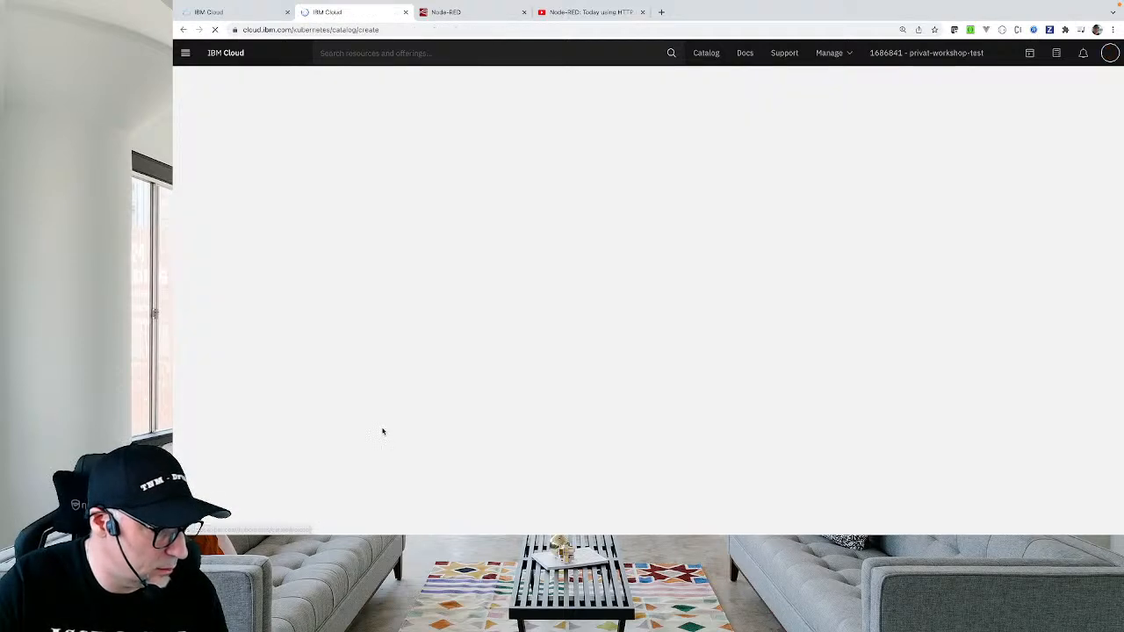
pyautogui.click(348, 224)
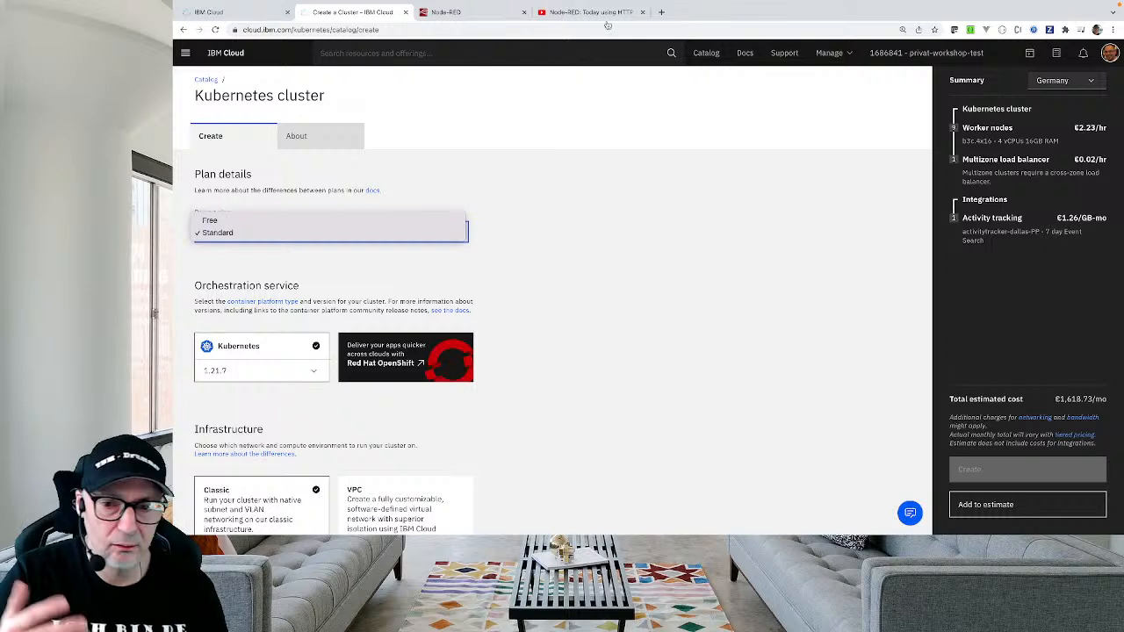
# Open the presenter's personal blog website in a new browser tab.
pyautogui.click(662, 13)
pyautogui.click(662, 13)
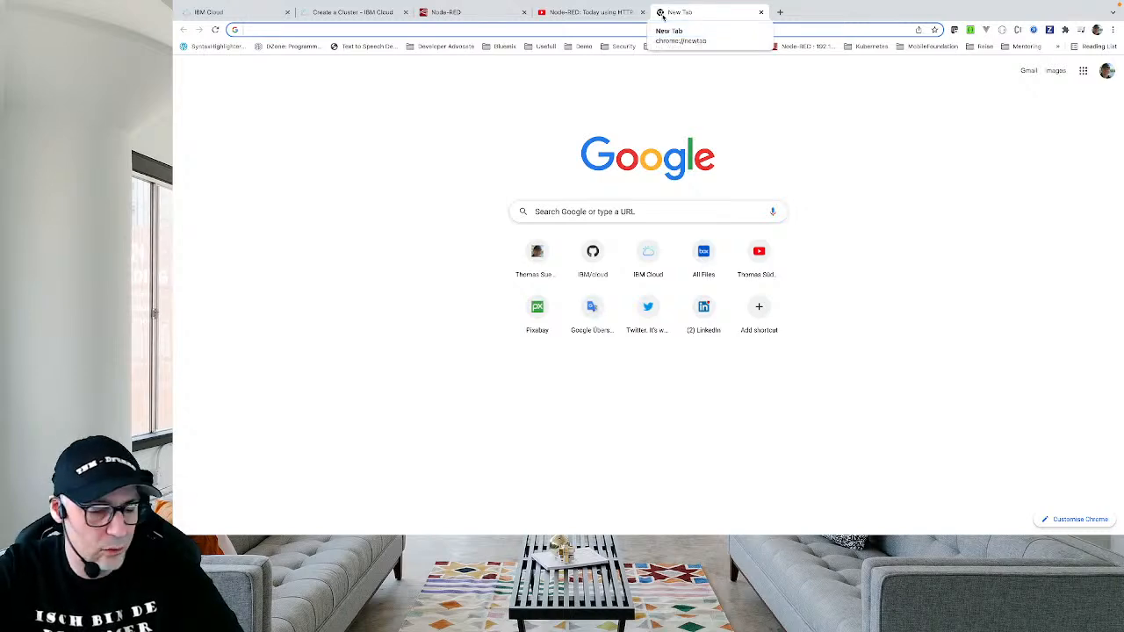
pyautogui.write('suedbroecker.net')
pyautogui.press('Return')
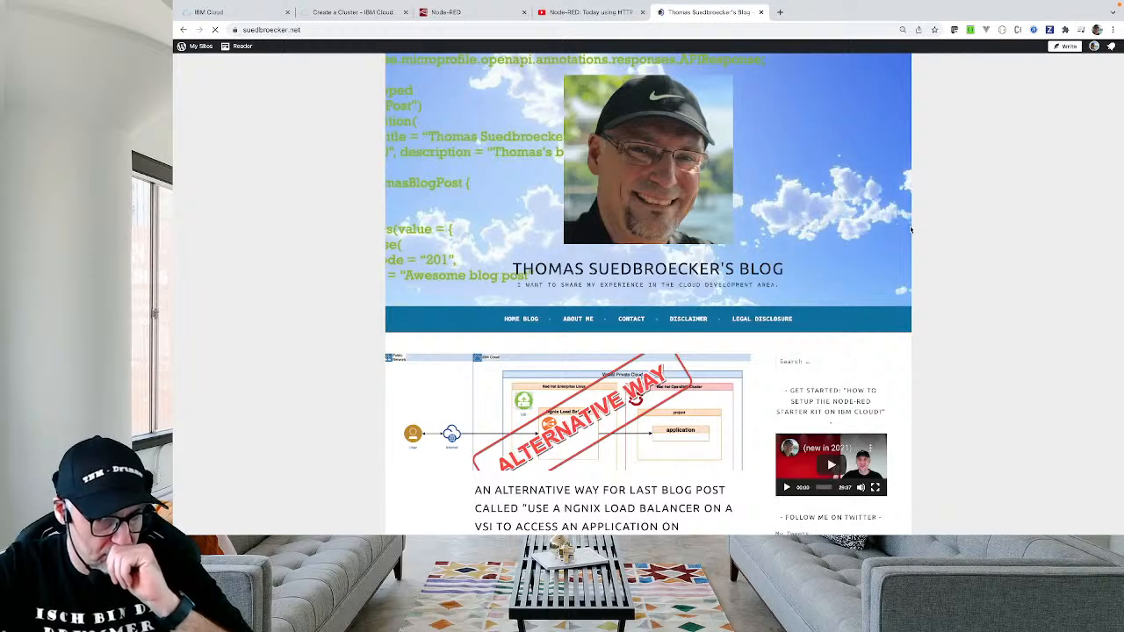
# Search the blog for "wordpress".
pyautogui.click(793, 366)
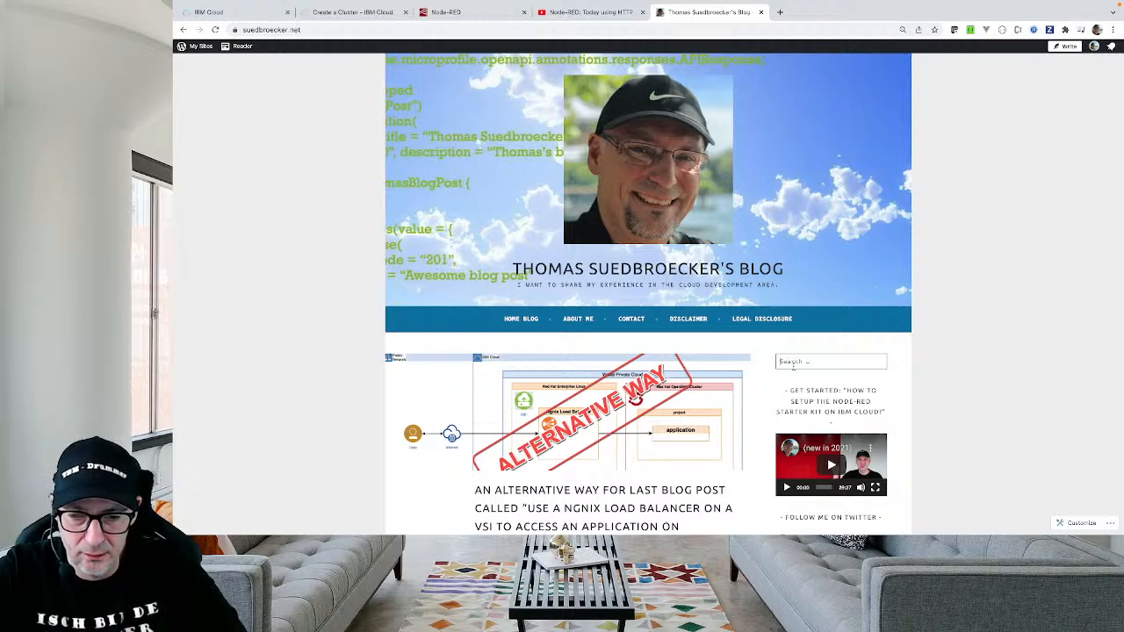
pyautogui.write('n')
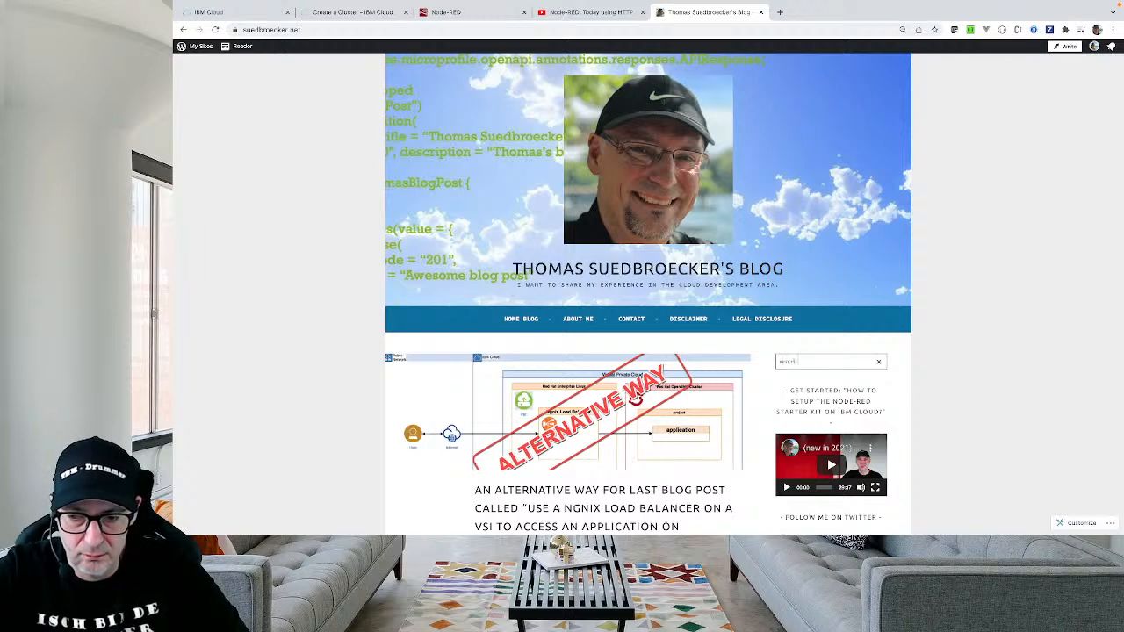
pyautogui.write('ordpre')
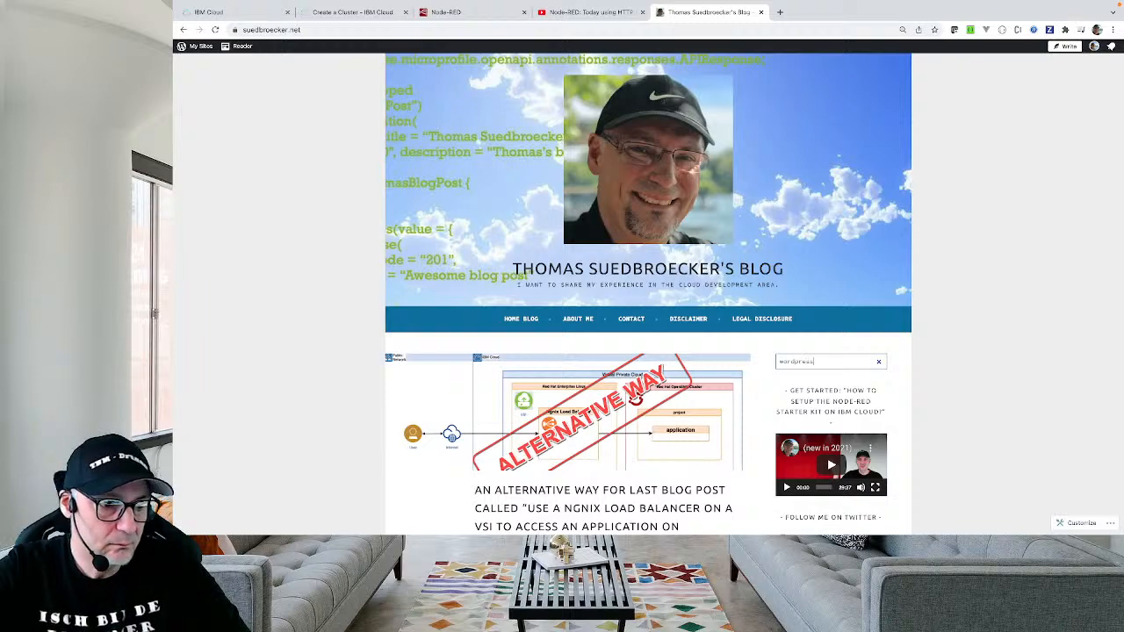
pyautogui.write('ss')
pyautogui.press('Return')
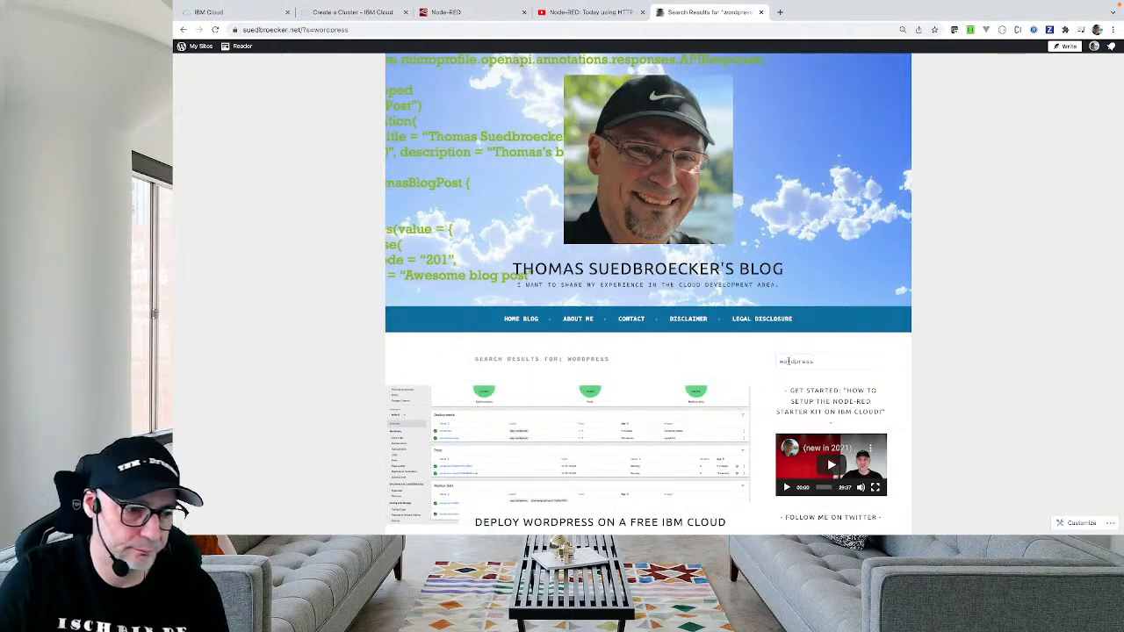
# Open the post on deploying WordPress to a free IBM Cloud Kubernetes cluster and read through to its feature comparison.
pyautogui.scroll(-3, 565, 287)
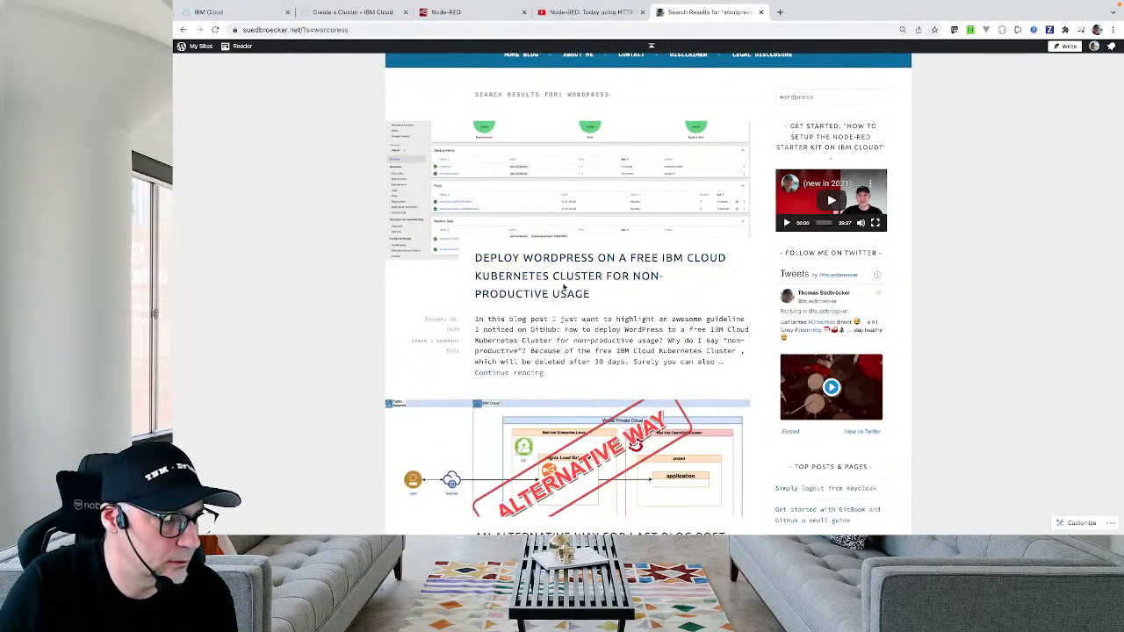
pyautogui.click(559, 295)
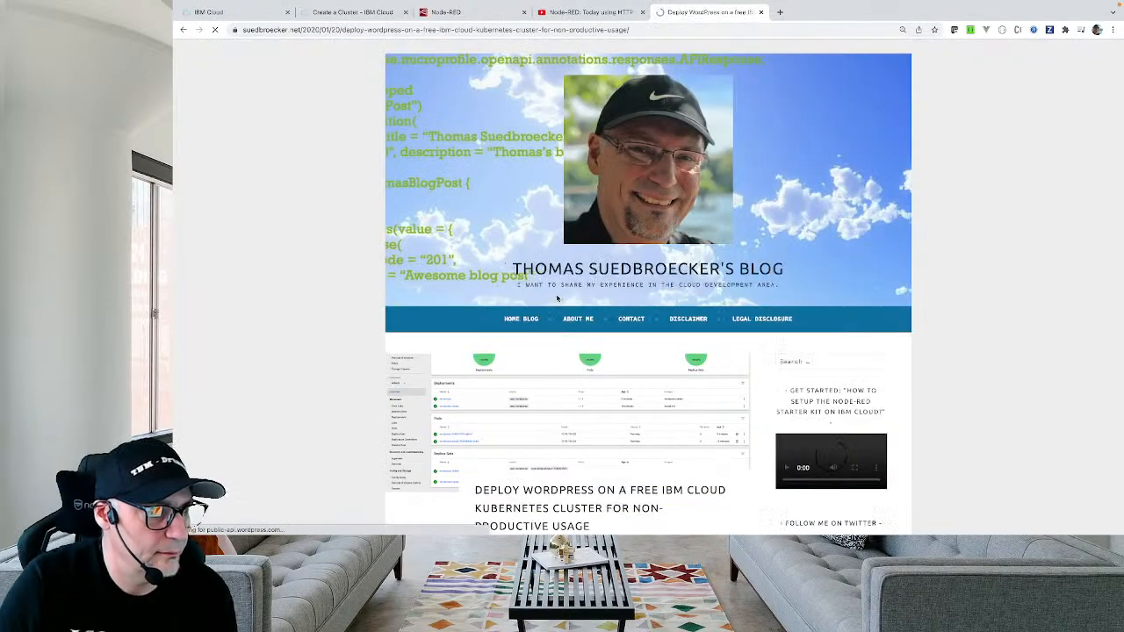
pyautogui.scroll(-8, 557, 298)
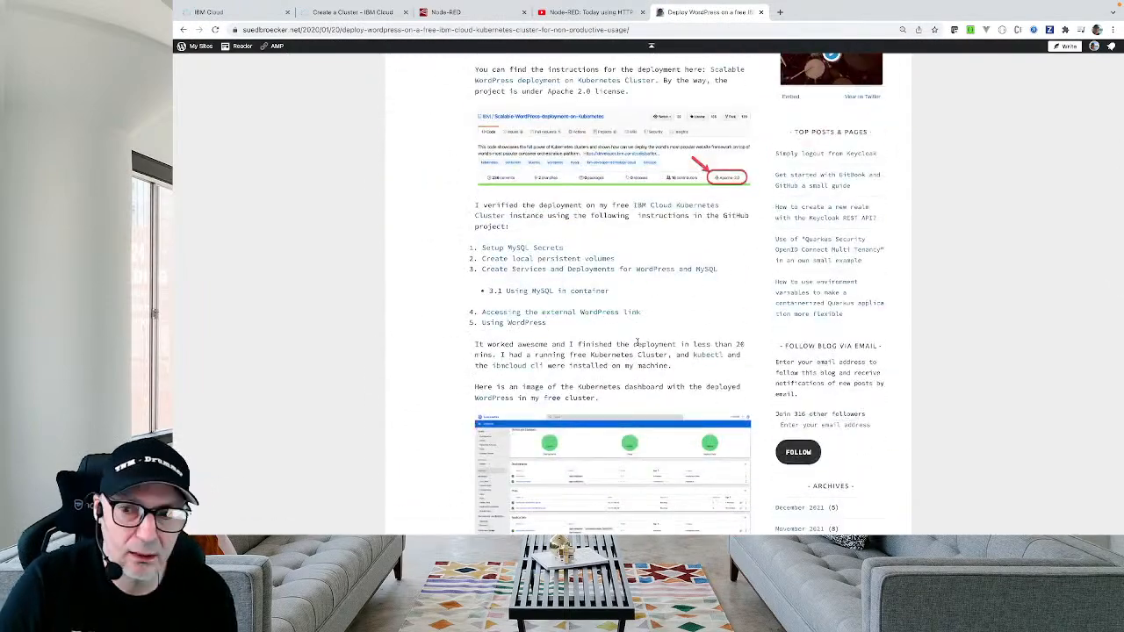
pyautogui.scroll(-5, 637, 342)
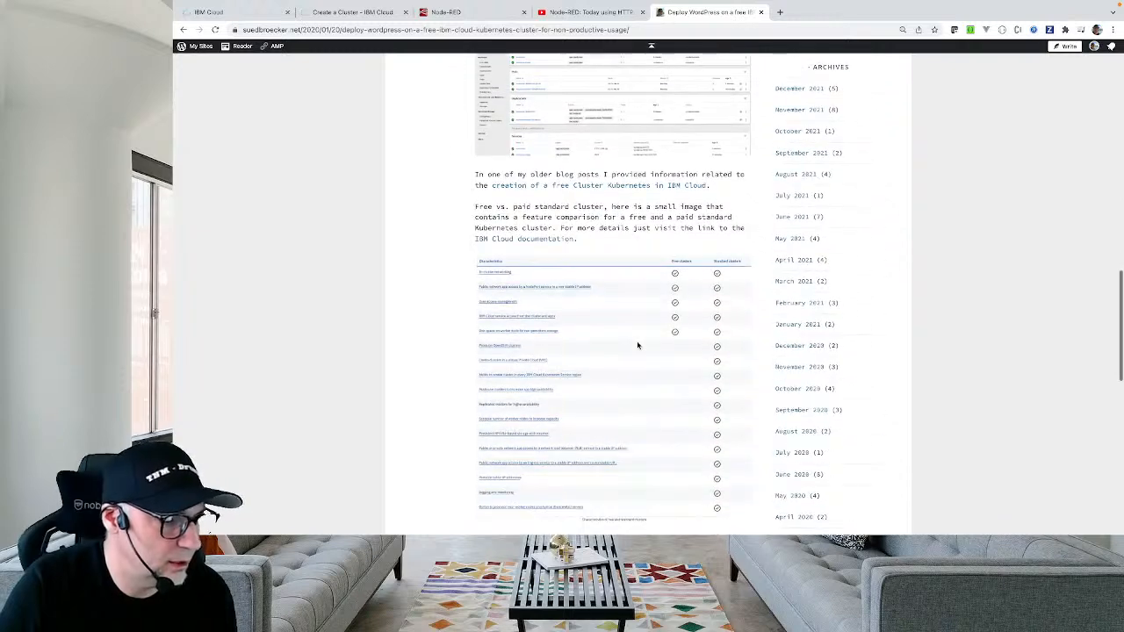
# Open the IBM Cloud documentation linked in the post and examine the comparison of free and standard clusters at 150% zoom.
pyautogui.click(533, 242)
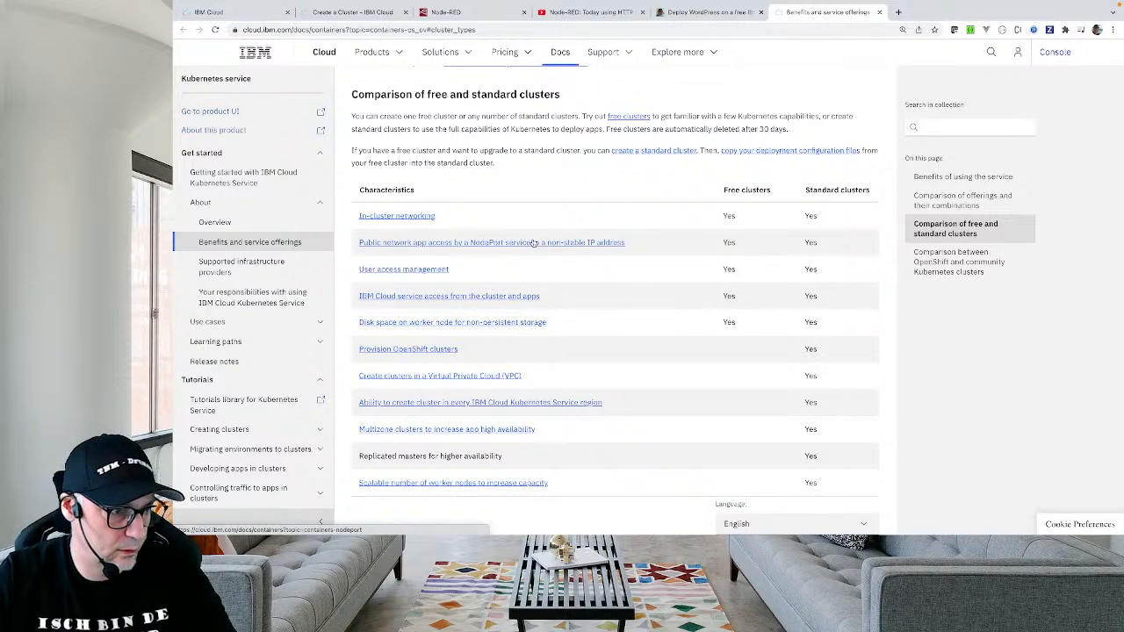
pyautogui.hotkey('ctrl', '+')
pyautogui.hotkey('ctrl', '+')
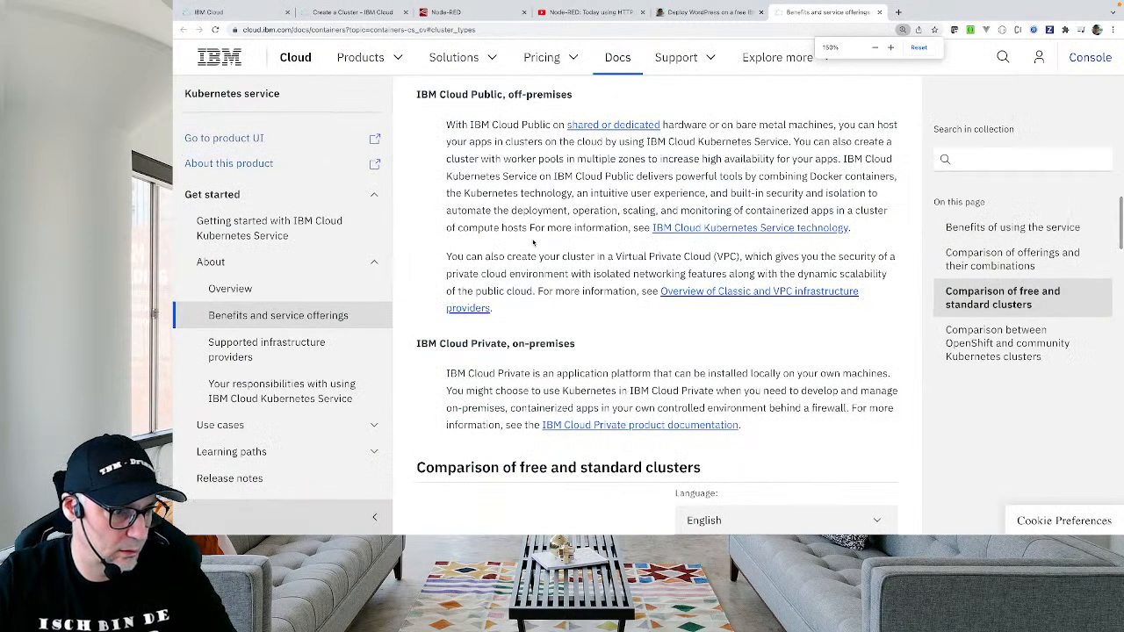
pyautogui.scroll(-6, 532, 242)
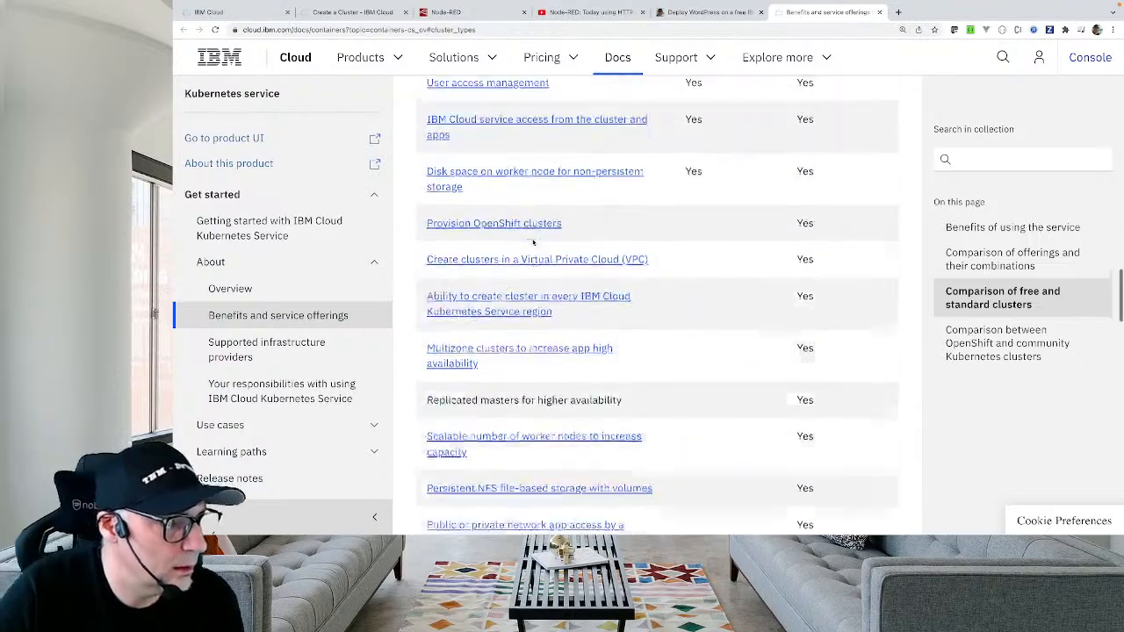
pyautogui.scroll(1, 532, 243)
# Examine the comparison between OpenShift and community Kubernetes clusters, reducing the page zoom to 90%.
pyautogui.scroll(-5, 532, 243)
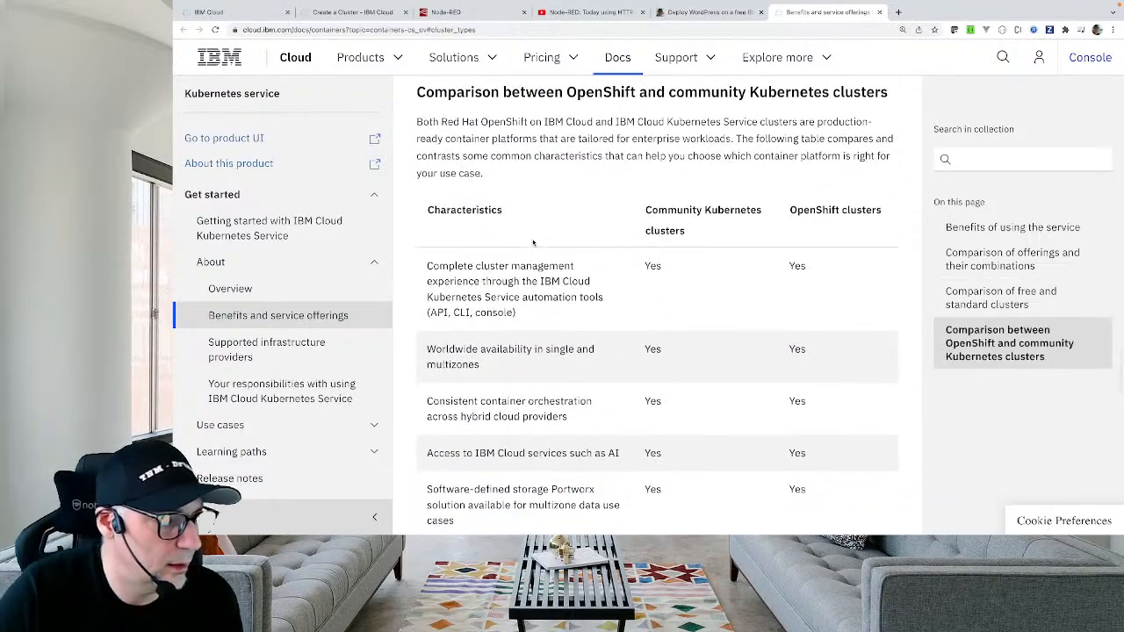
pyautogui.scroll(-10, 533, 242)
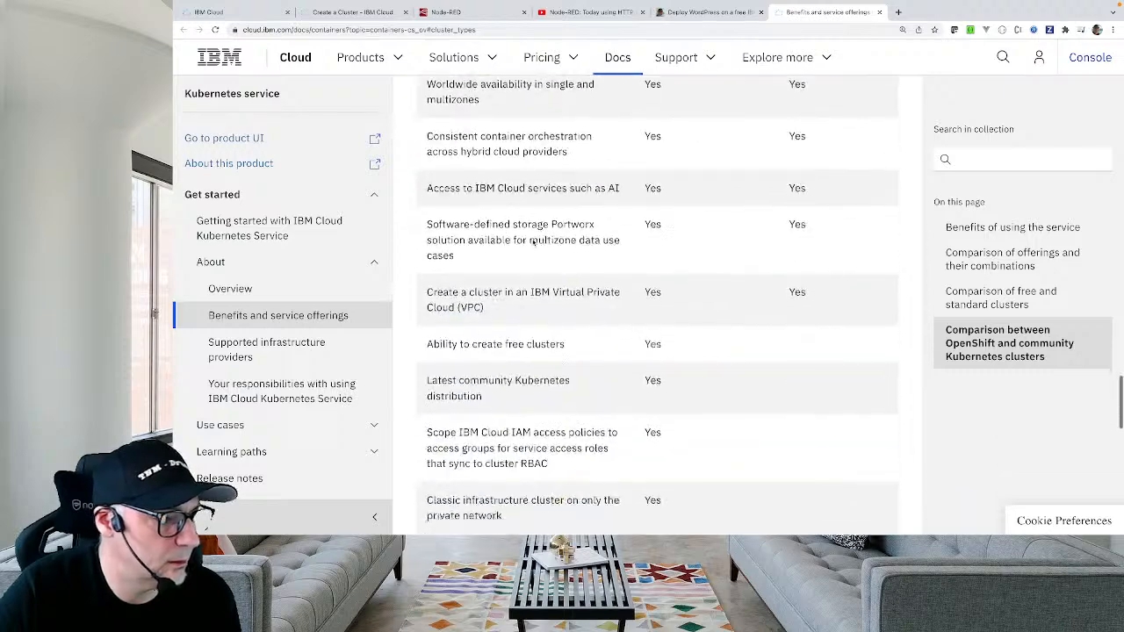
pyautogui.scroll(4, 532, 243)
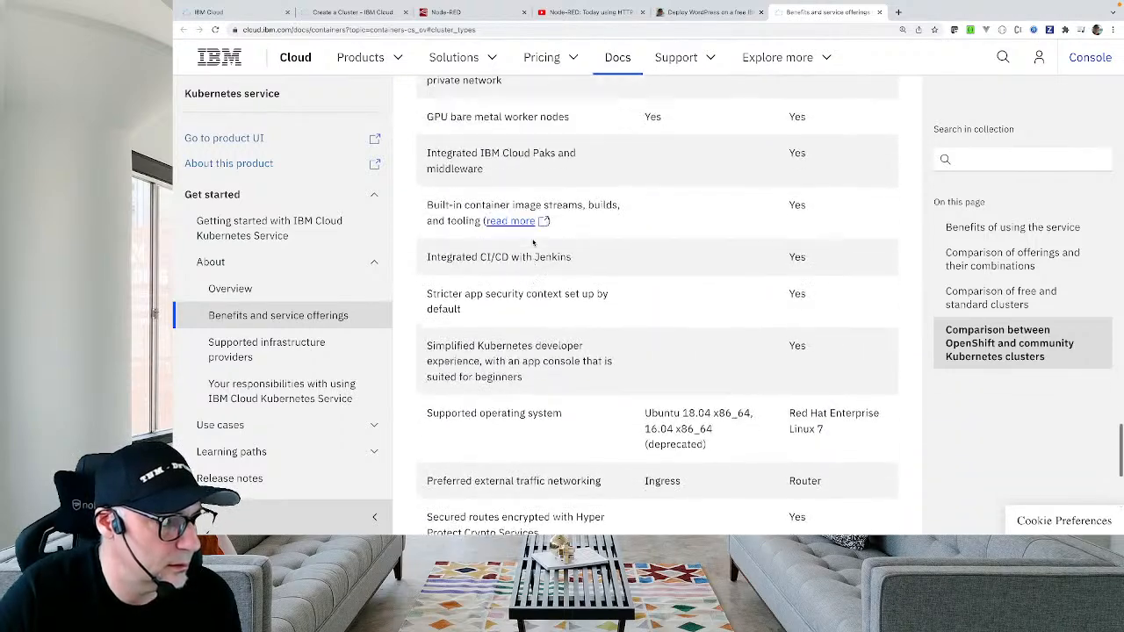
pyautogui.hotkey('ctrl', '-')
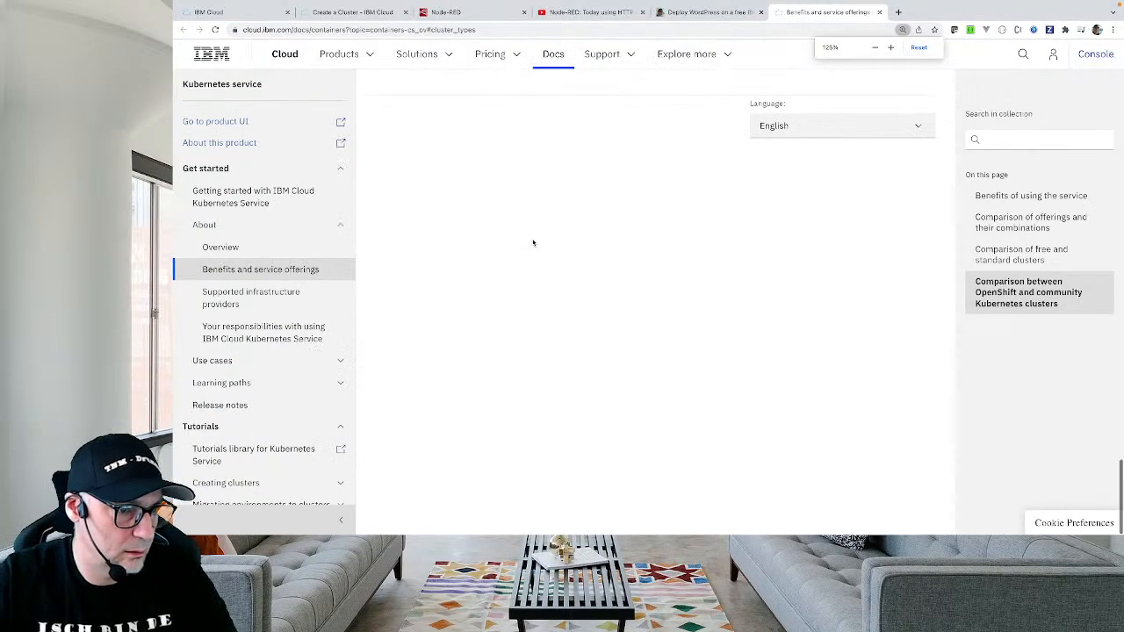
pyautogui.scroll(4, 397, 474)
pyautogui.scroll(5, 397, 474)
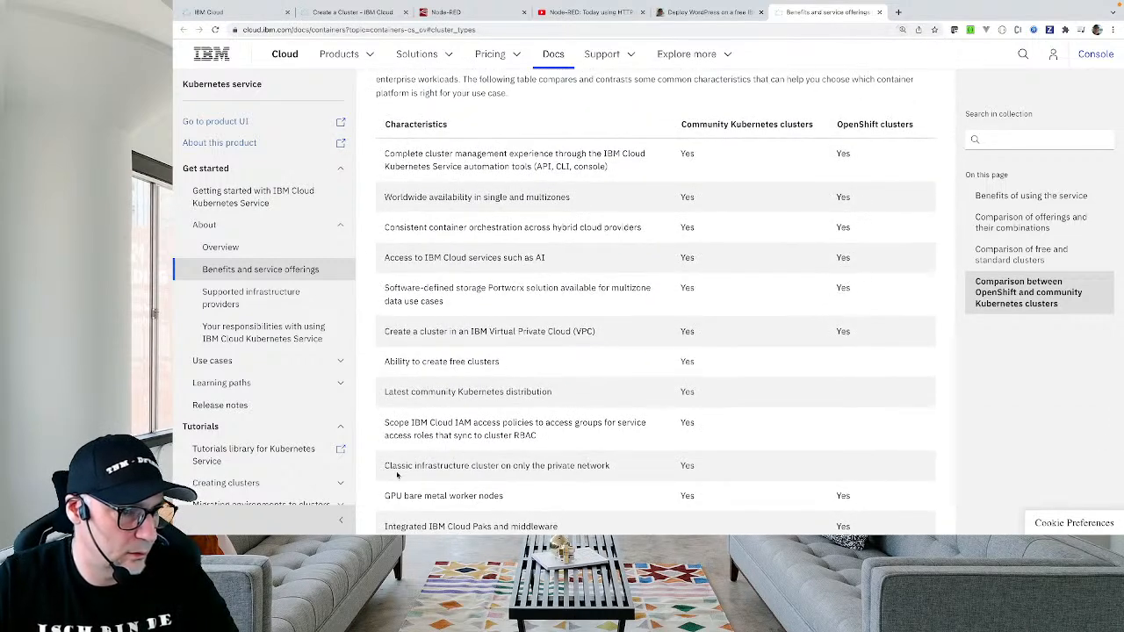
pyautogui.hotkey('ctrl', '-')
pyautogui.hotkey('ctrl', '-')
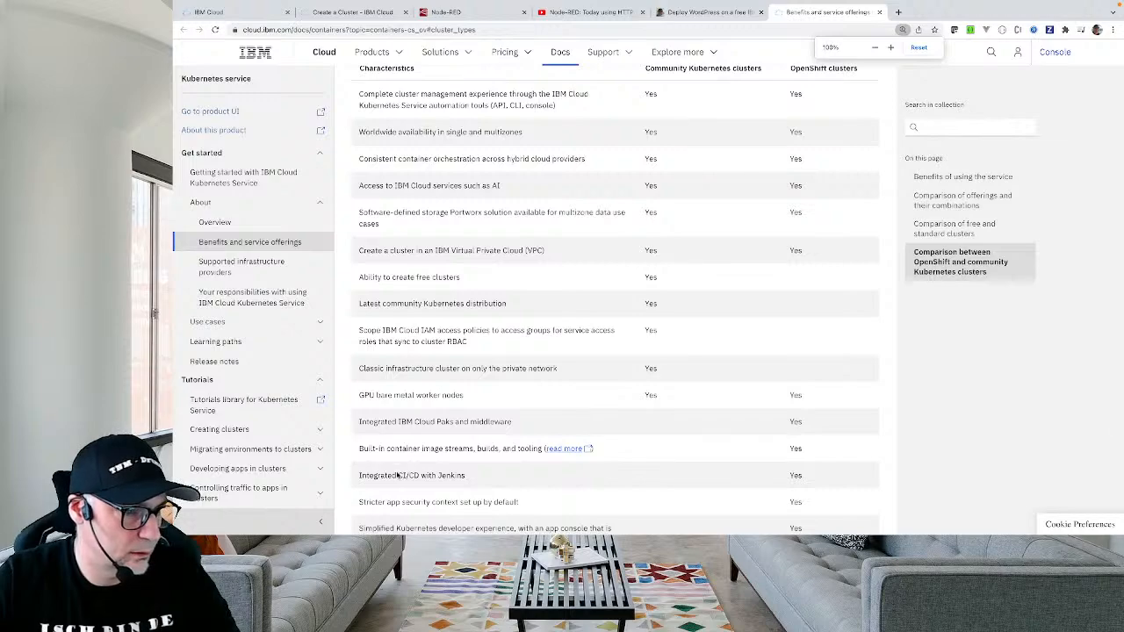
pyautogui.hotkey('ctrl', '-')
pyautogui.scroll(-5, 396, 475)
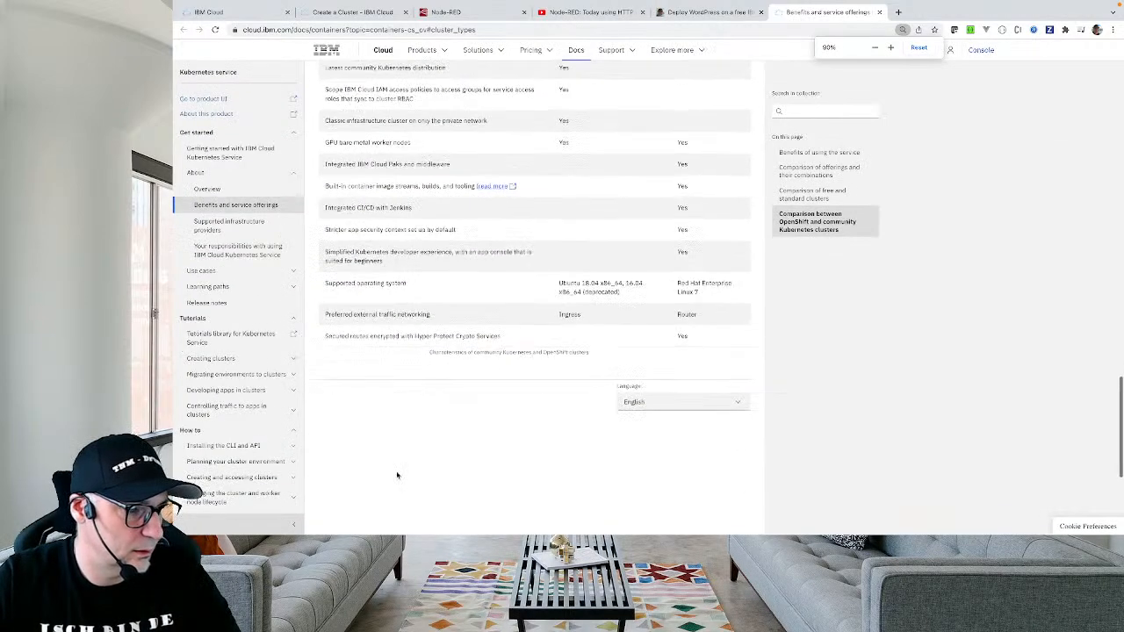
# Open the free clusters guide linked above the free and standard cluster comparison and look through its instructions.
pyautogui.scroll(10, 397, 474)
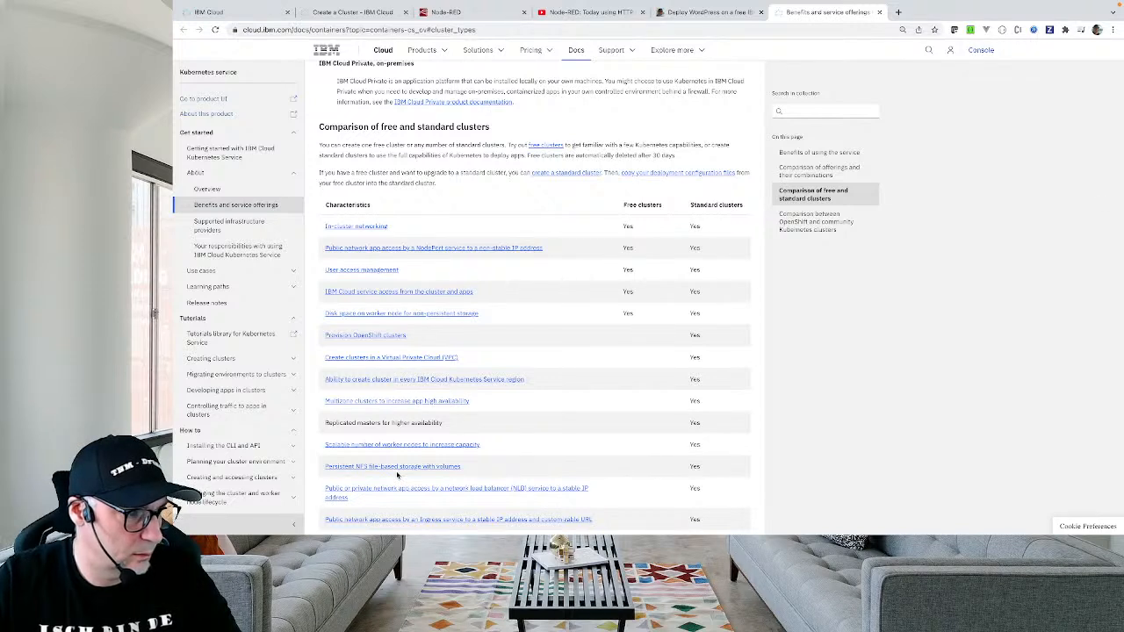
pyautogui.click(544, 146)
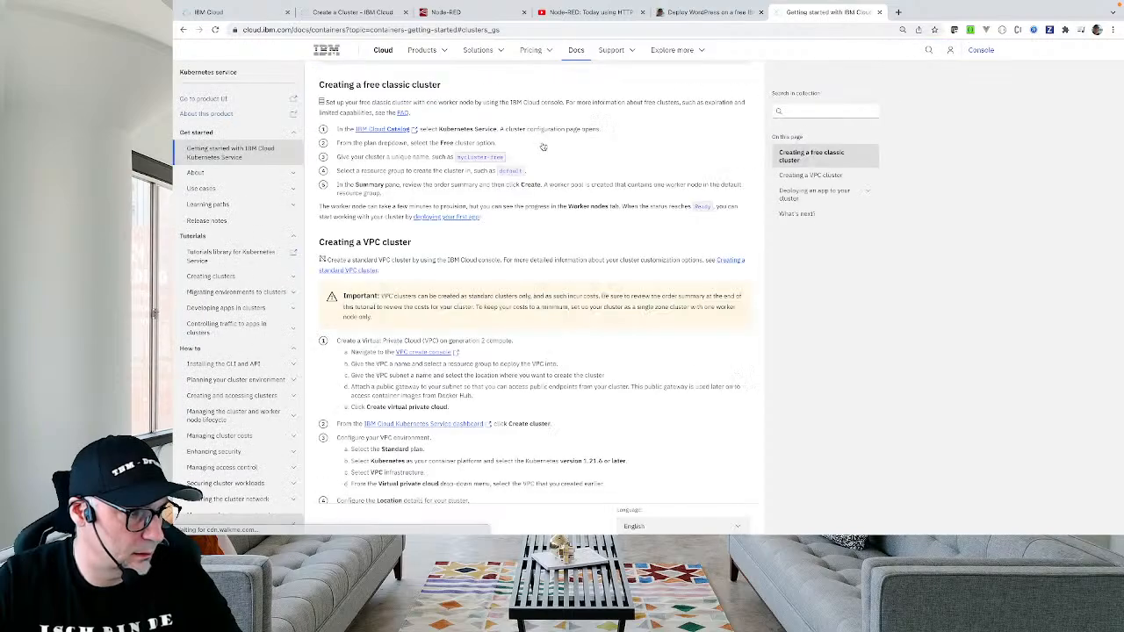
pyautogui.scroll(-5, 554, 261)
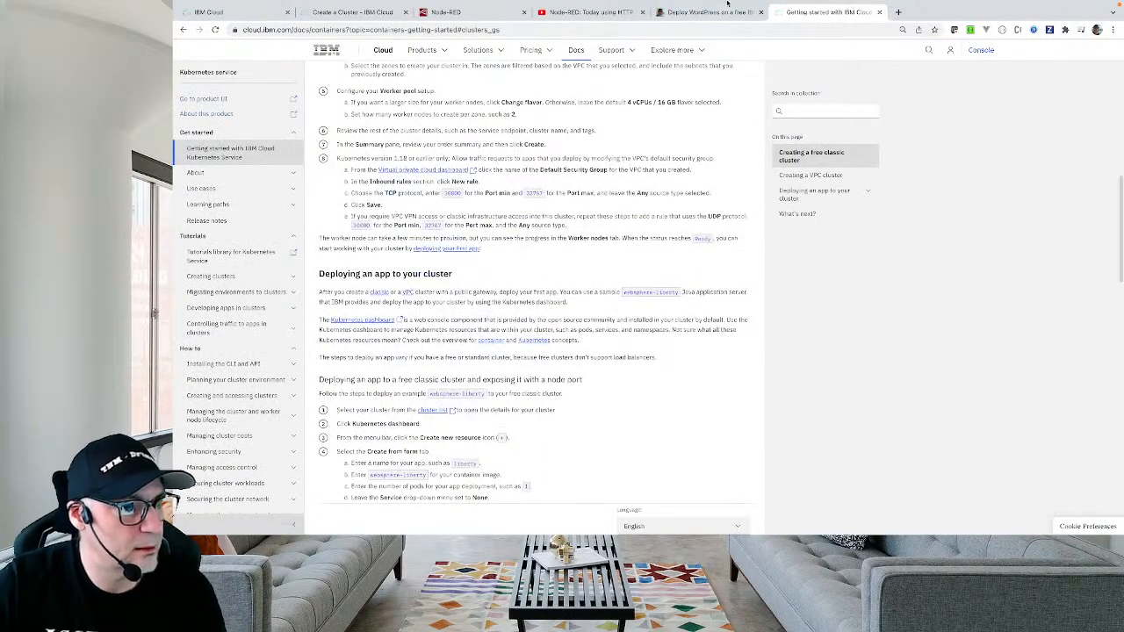
# Return to the IBM Cloud dashboard and open the catalog to create a resource.
pyautogui.click(714, 19)
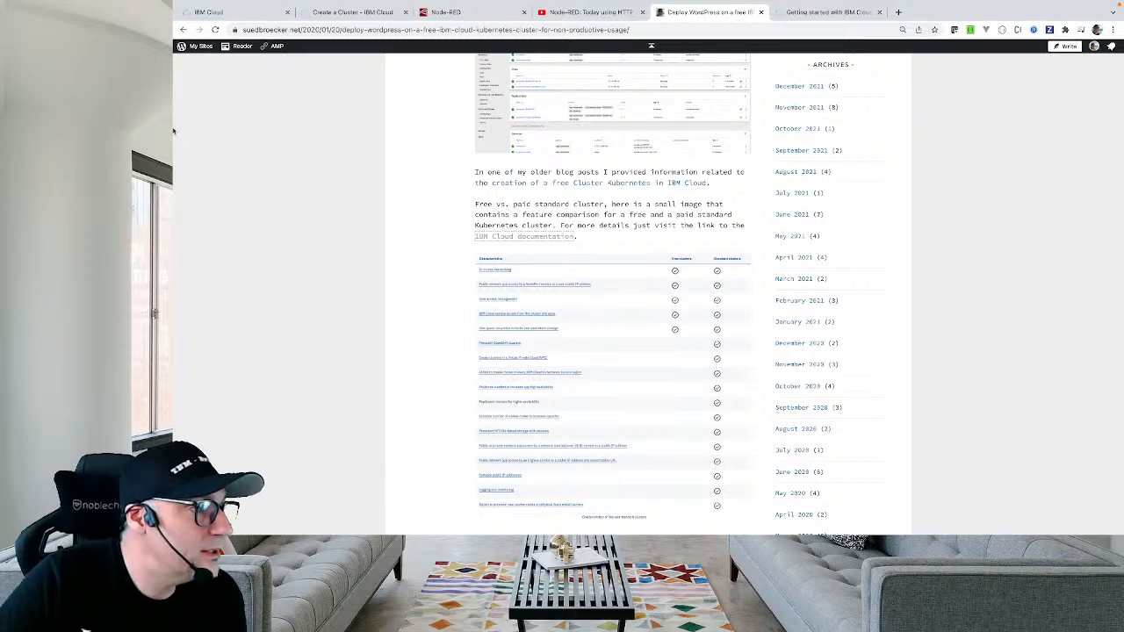
pyautogui.click(377, 12)
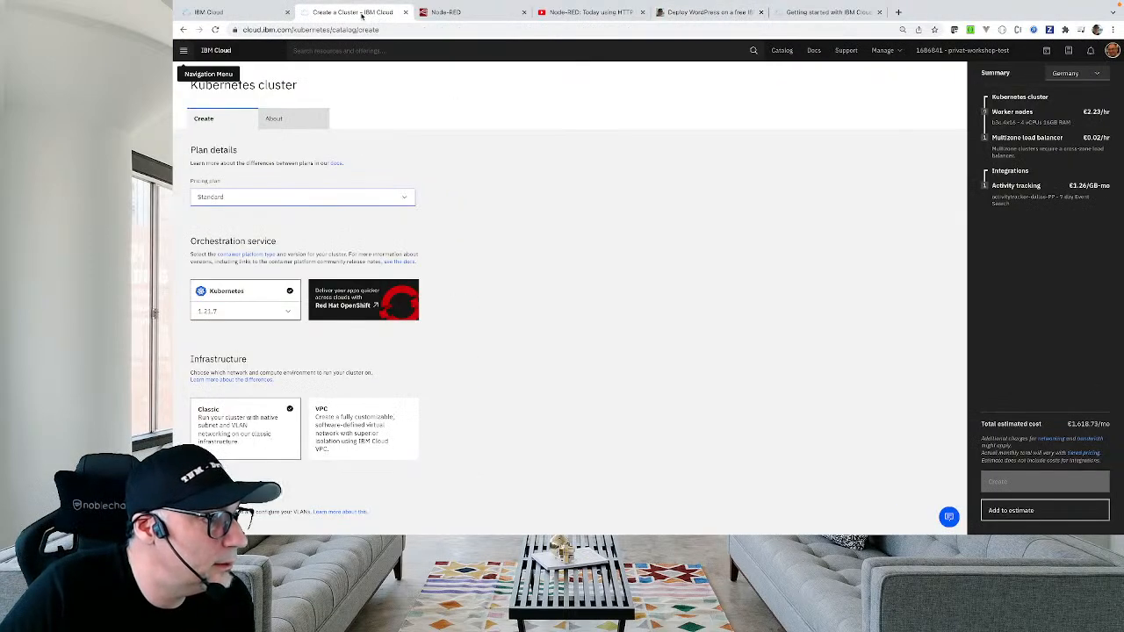
pyautogui.click(223, 16)
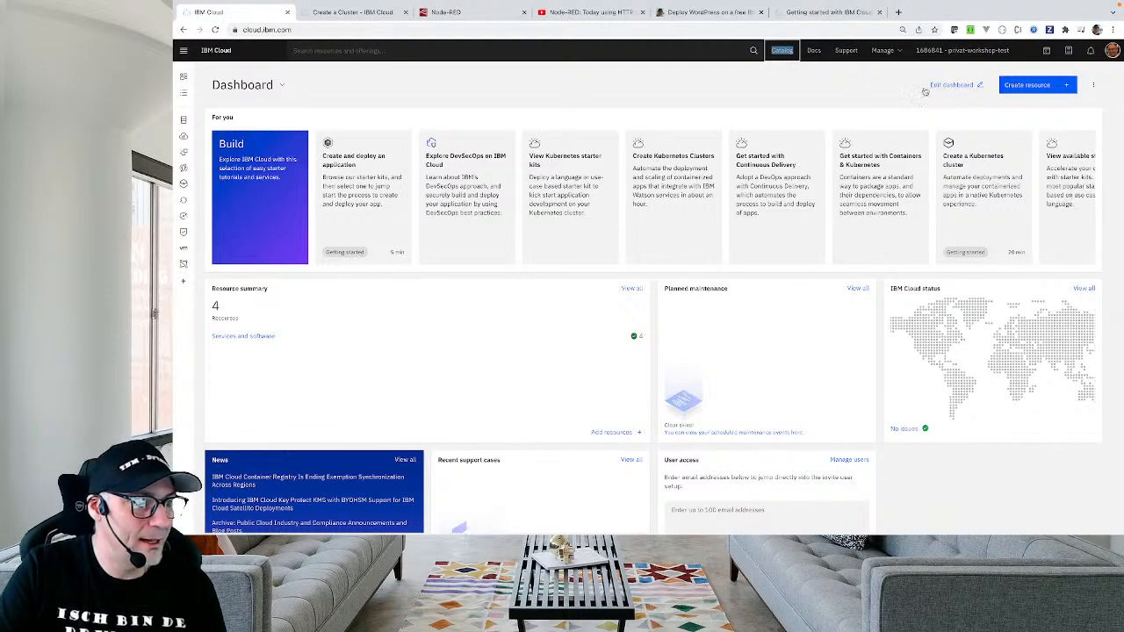
pyautogui.click(1055, 87)
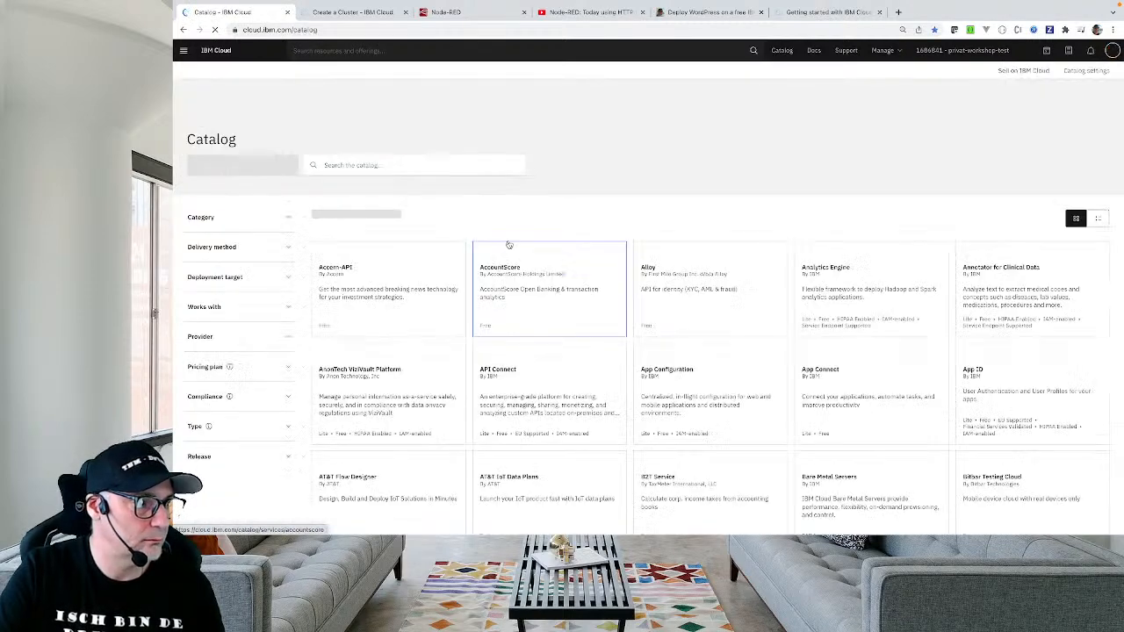
# Search the catalog for "node" and open the Node-RED App starter kit.
pyautogui.click(369, 163)
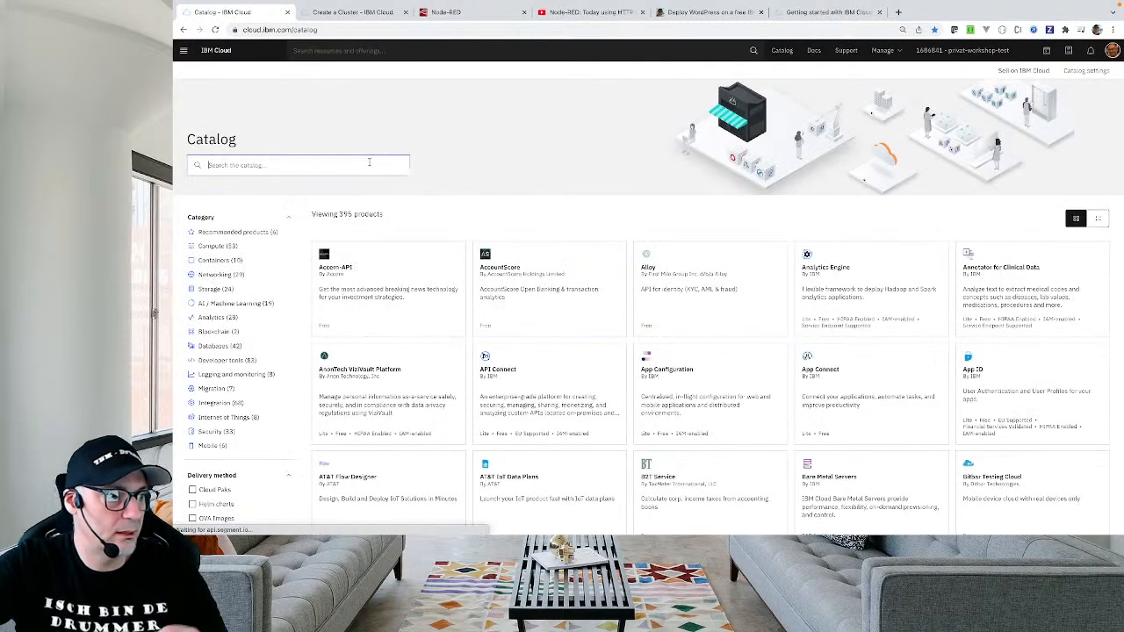
pyautogui.write('ra')
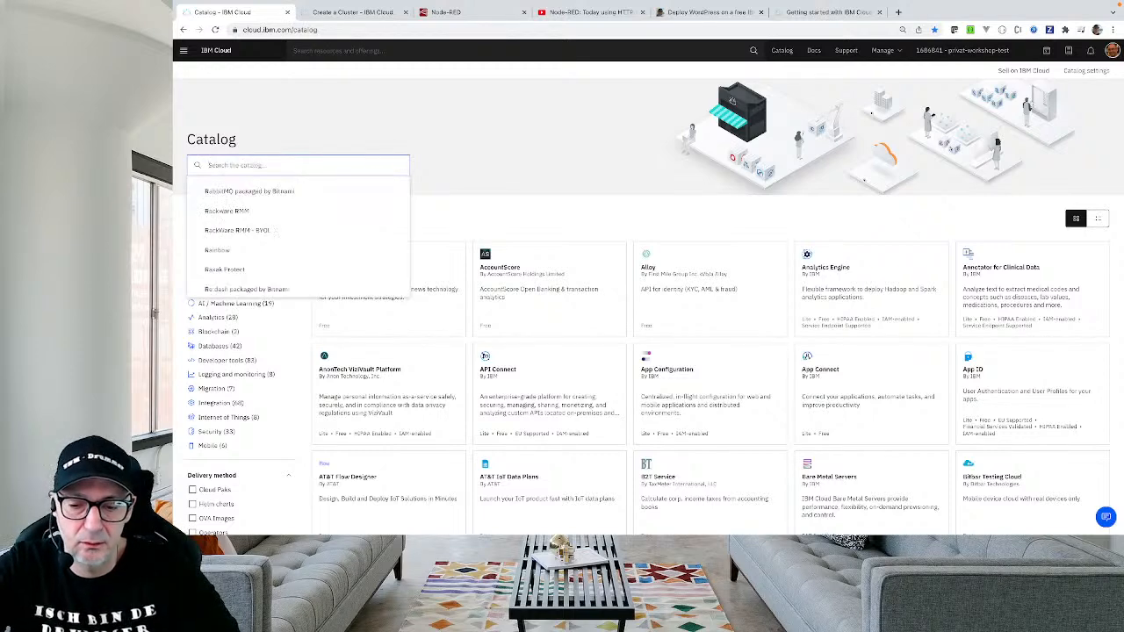
pyautogui.press('BackSpace')
pyautogui.press('BackSpace')
pyautogui.write('node')
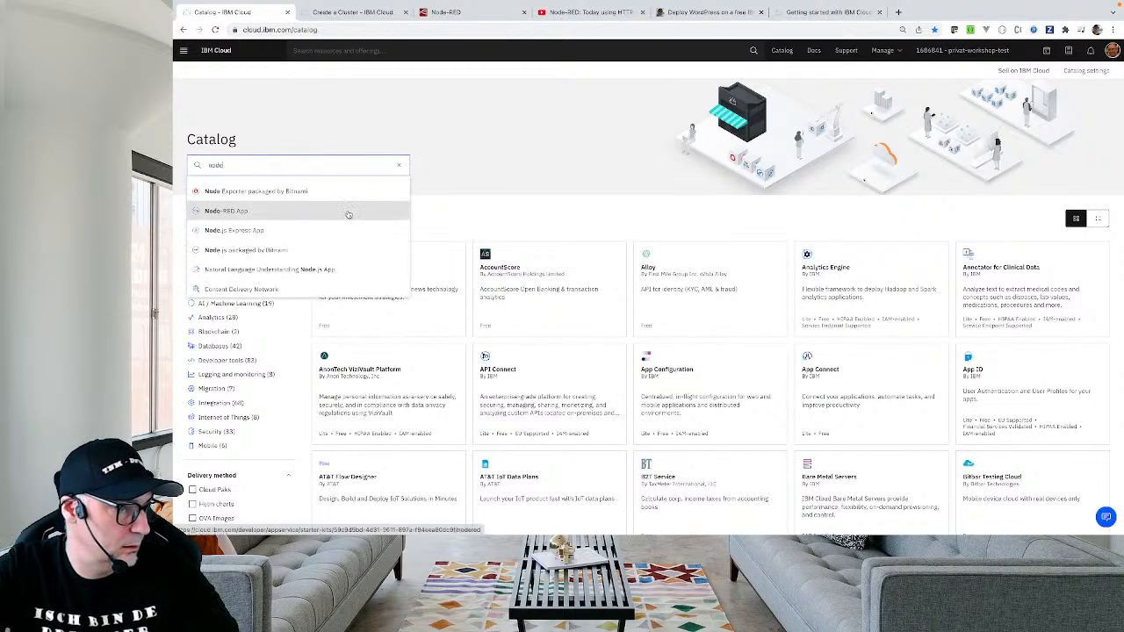
pyautogui.click(348, 214)
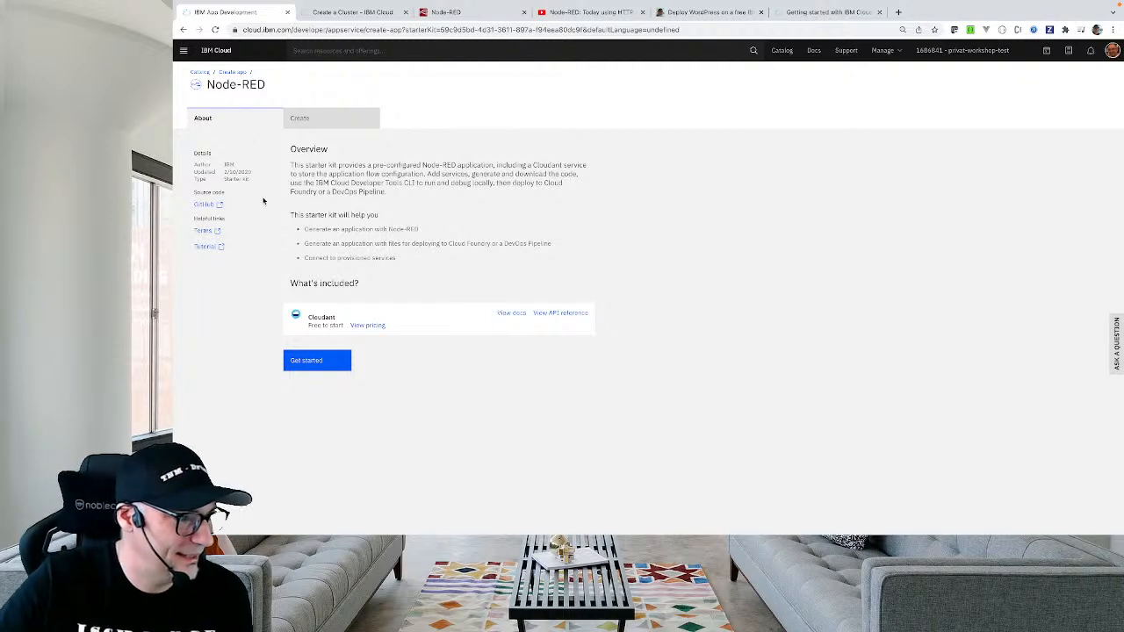
# Open the starter kit's GitHub source code repository in a new tab and switch to it.
pyautogui.rightClick(207, 205)
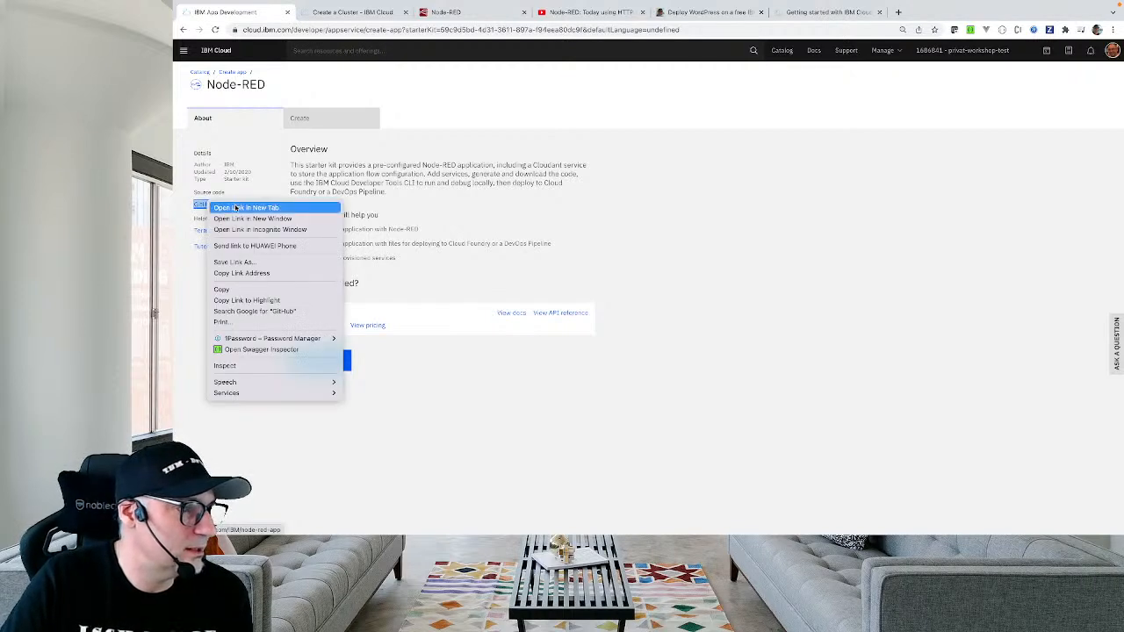
pyautogui.click(235, 208)
pyautogui.click(345, 11)
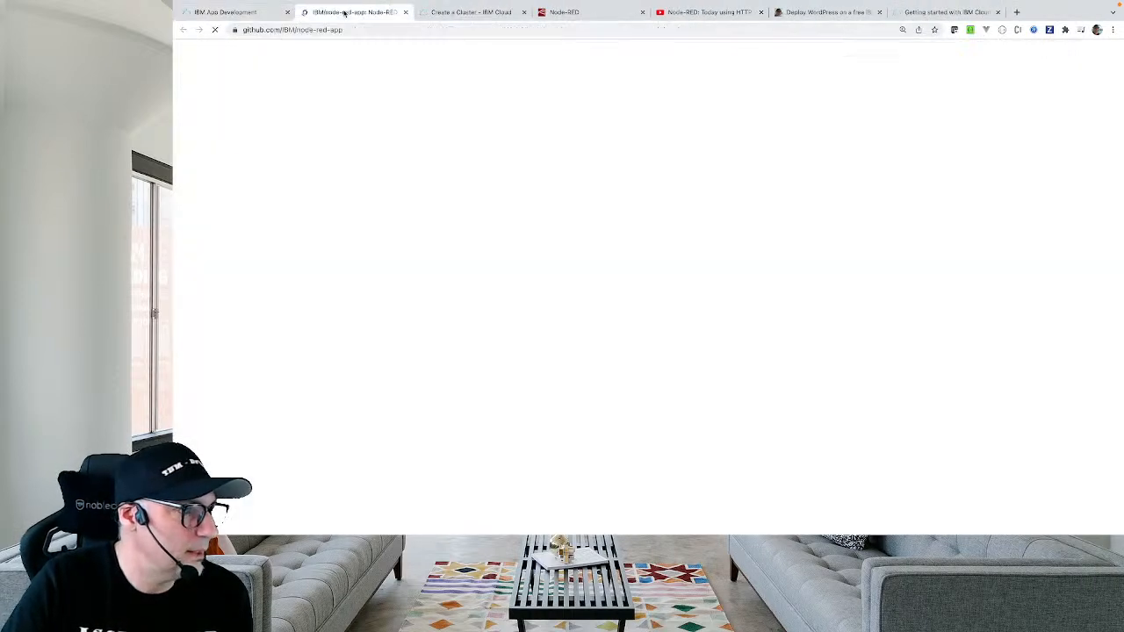
# Look over the files of the node-red-app repository, enlarging the page to 175%.
pyautogui.scroll(-5, 450, 284)
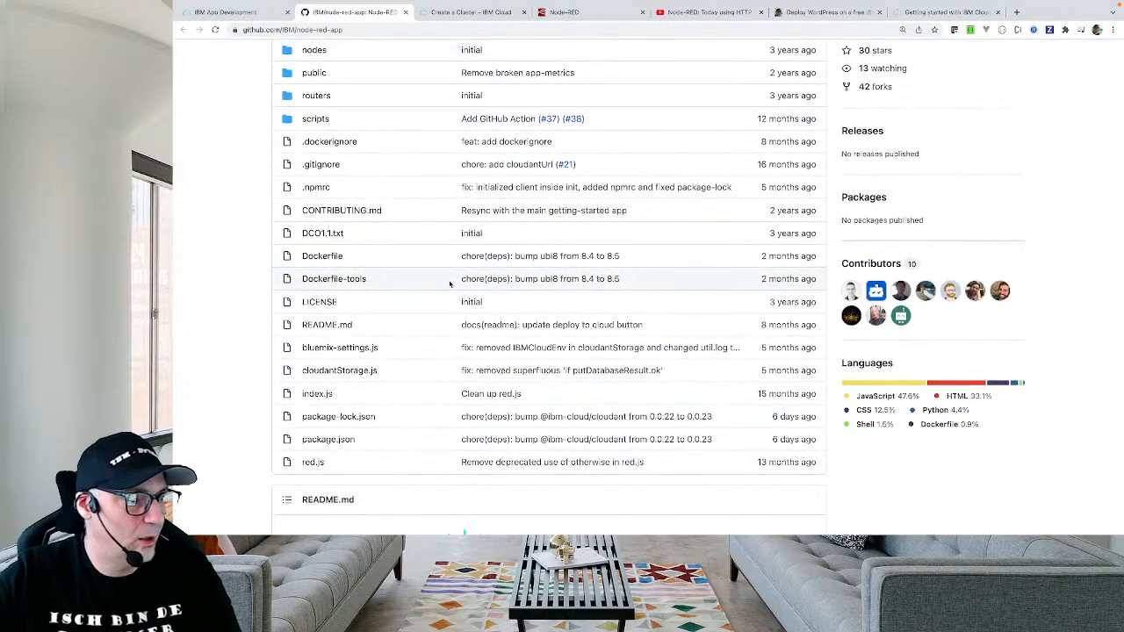
pyautogui.hotkey('ctrl', '-')
pyautogui.hotkey('ctrl', '-')
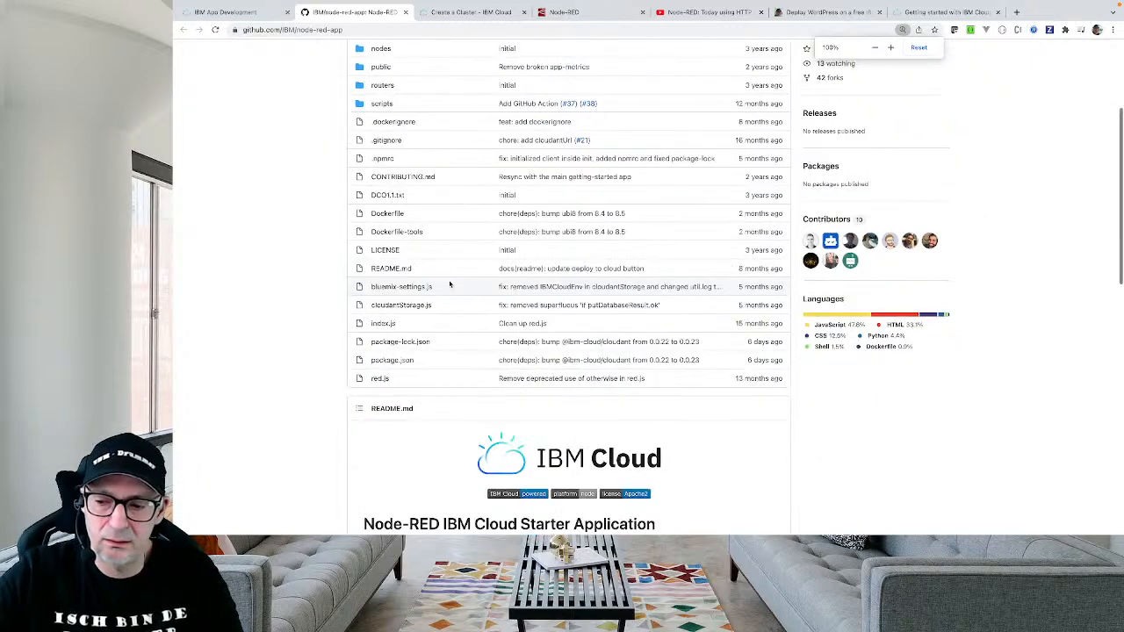
pyautogui.hotkey('ctrl', '+')
pyautogui.hotkey('ctrl', '+')
pyautogui.hotkey('ctrl', '+')
pyautogui.hotkey('ctrl', '+')
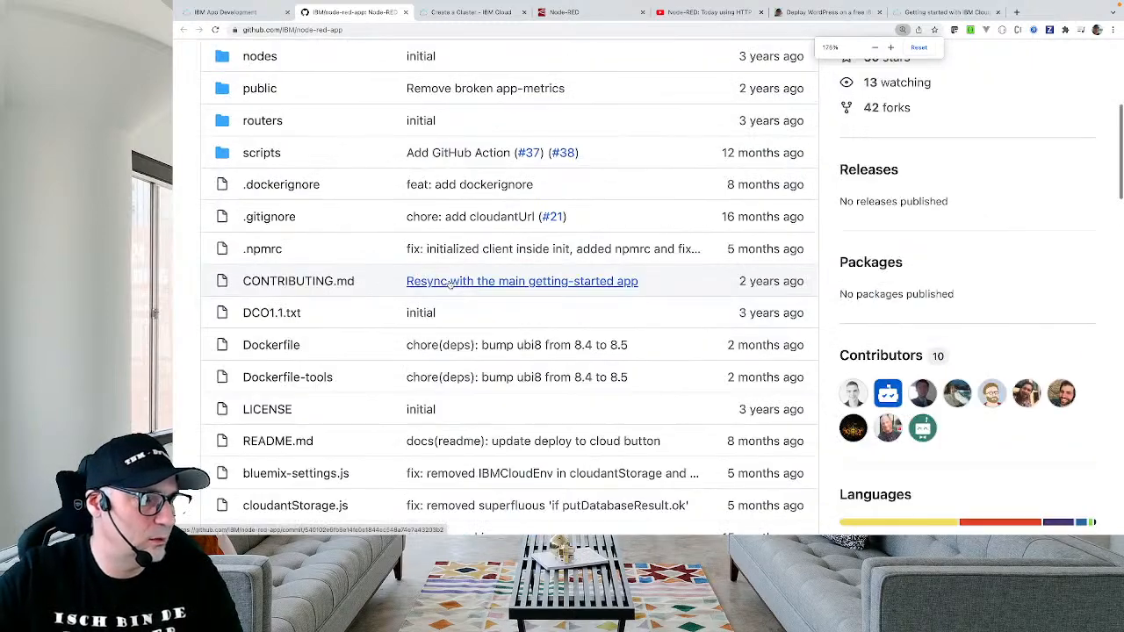
pyautogui.scroll(2, 450, 284)
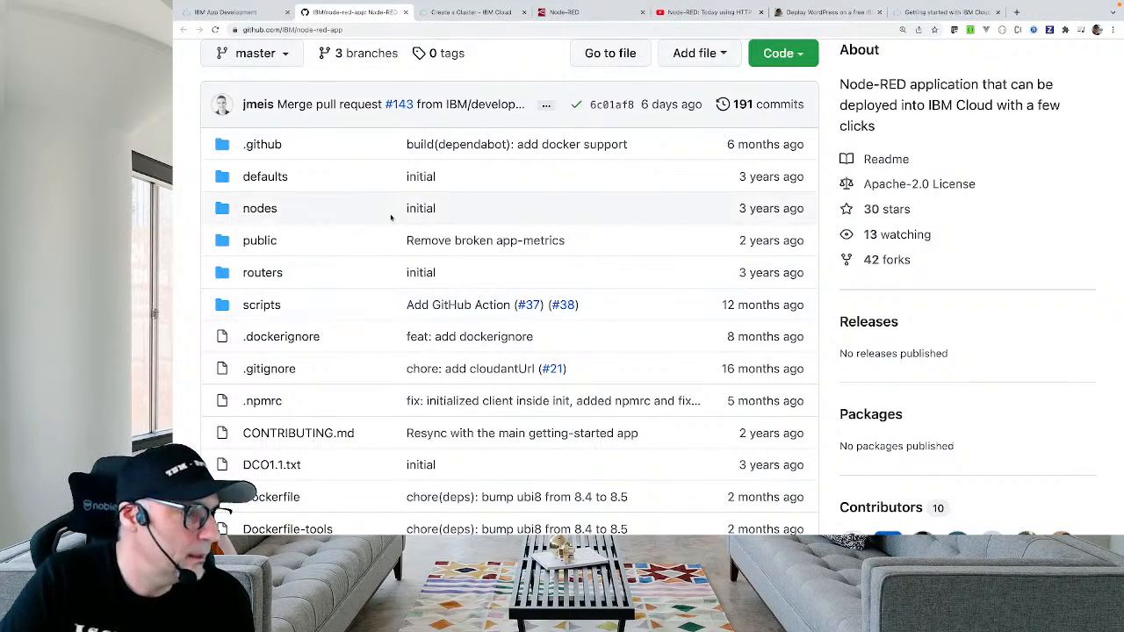
# Read the repository's README about deploying the Node-RED starter application to IBM Cloud and how it works.
pyautogui.scroll(-2, 391, 218)
pyautogui.scroll(-10, 391, 218)
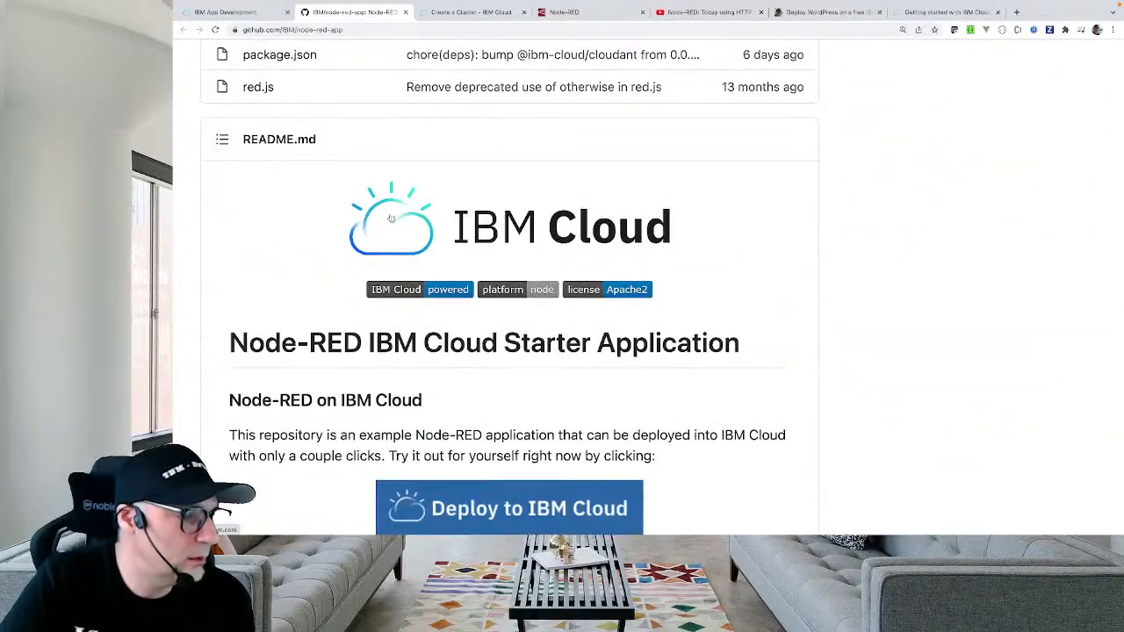
pyautogui.scroll(-5, 391, 218)
pyautogui.scroll(3, 391, 218)
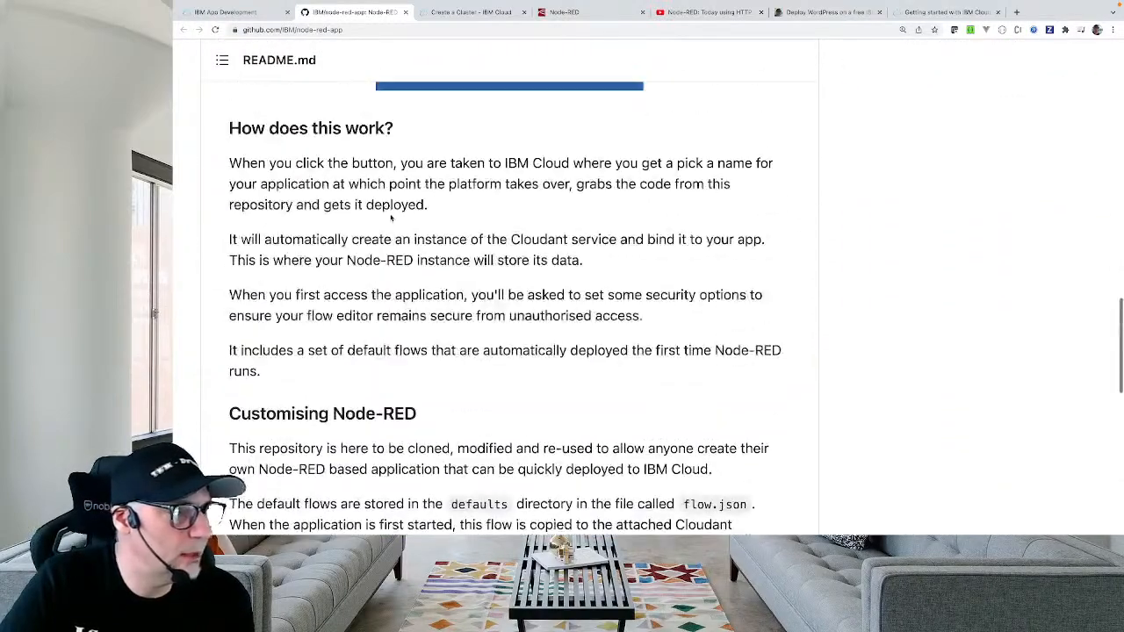
pyautogui.scroll(2, 391, 218)
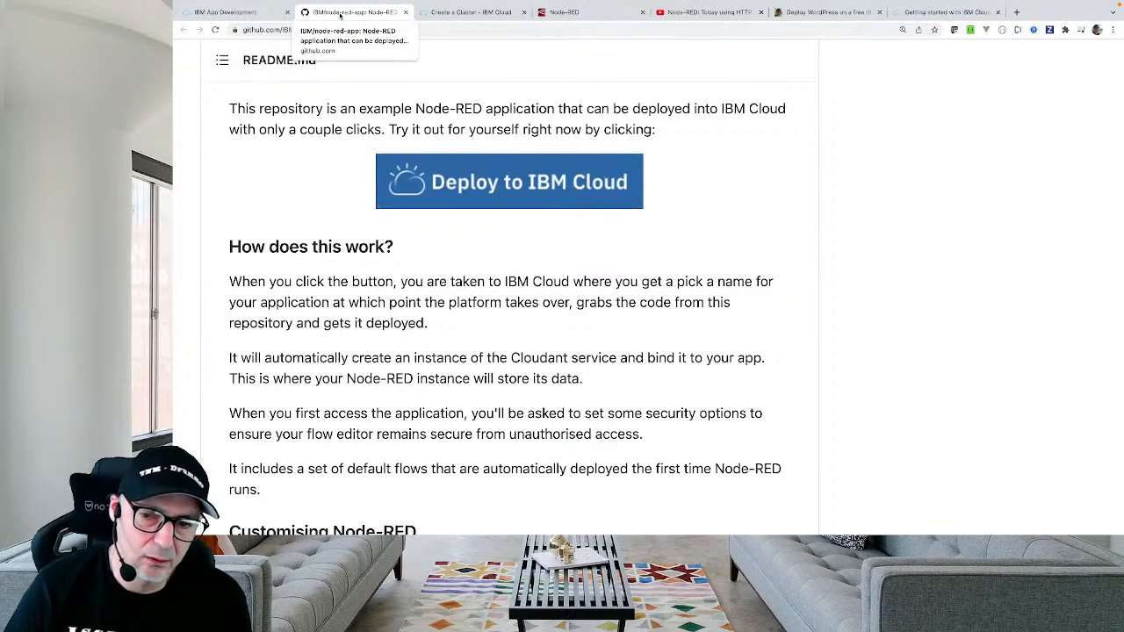
# Return to the Node-RED starter kit to open its app creation form, and open the IBM Cloud home page in a new tab.
pyautogui.click(236, 17)
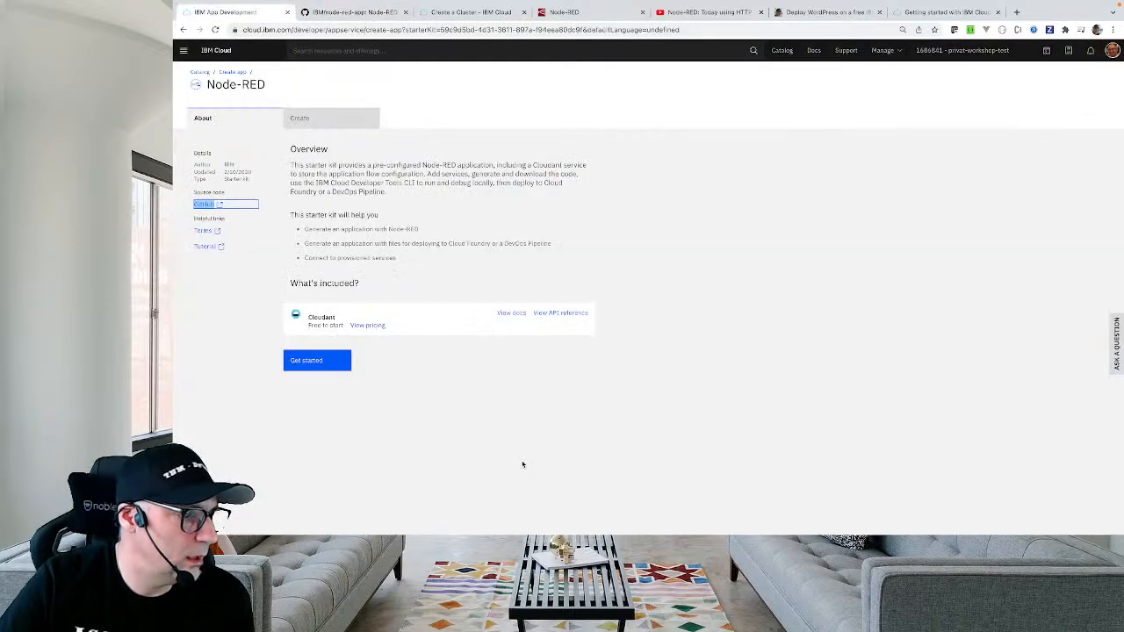
pyautogui.click(343, 115)
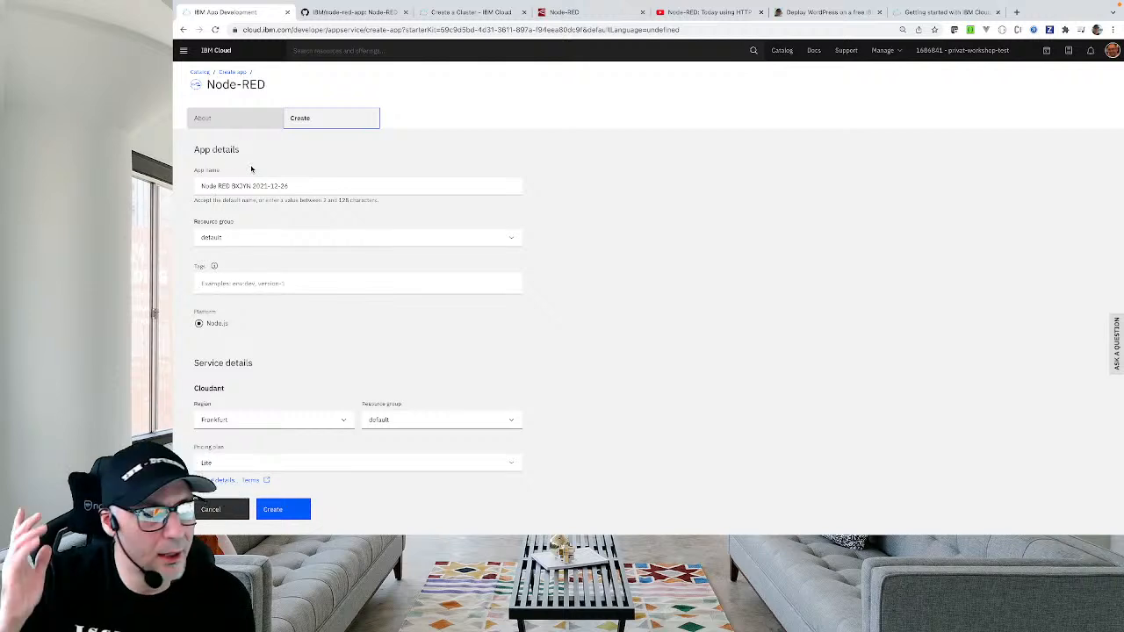
pyautogui.rightClick(219, 50)
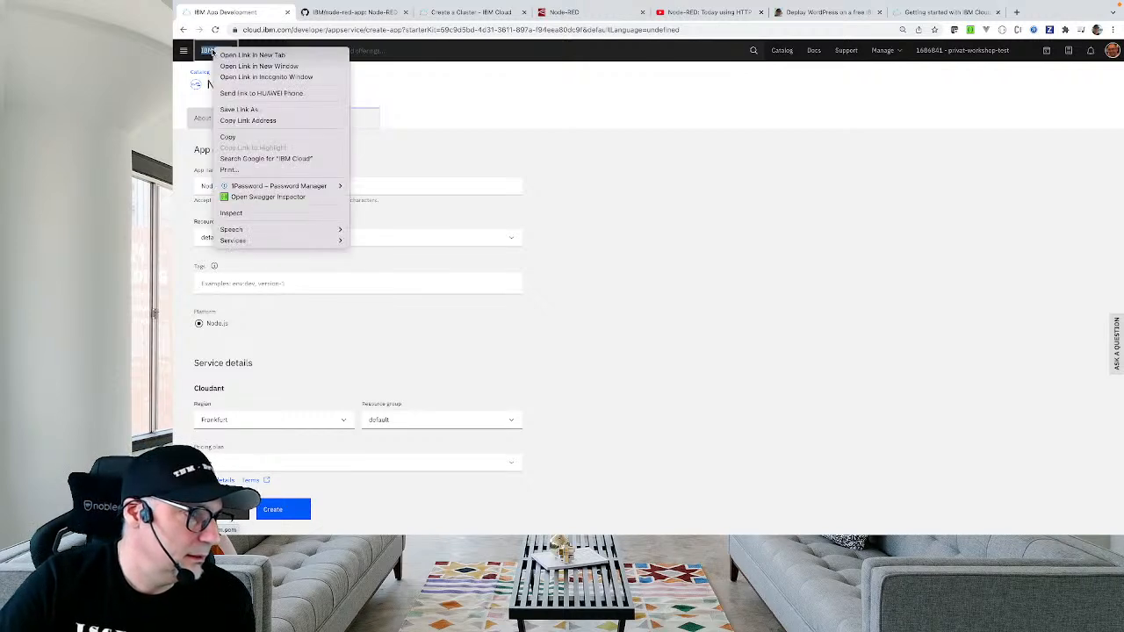
pyautogui.click(252, 55)
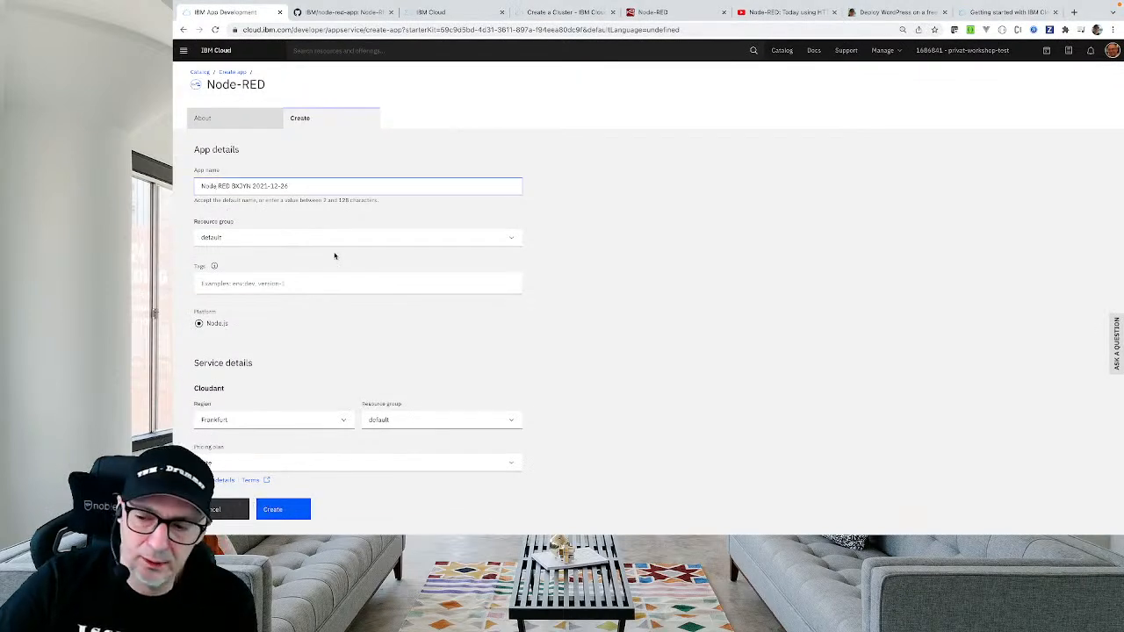
# Change the app name to "NodeRED-app".
pyautogui.press('BackSpace')
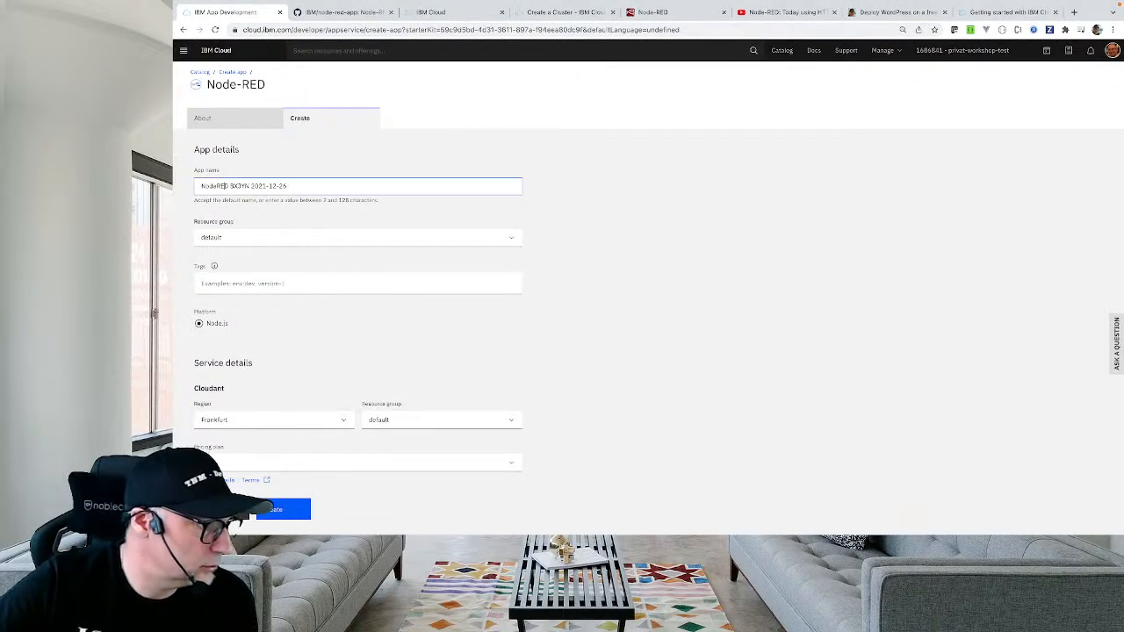
pyautogui.press('Right')
pyautogui.hotkey('shift', 'End')
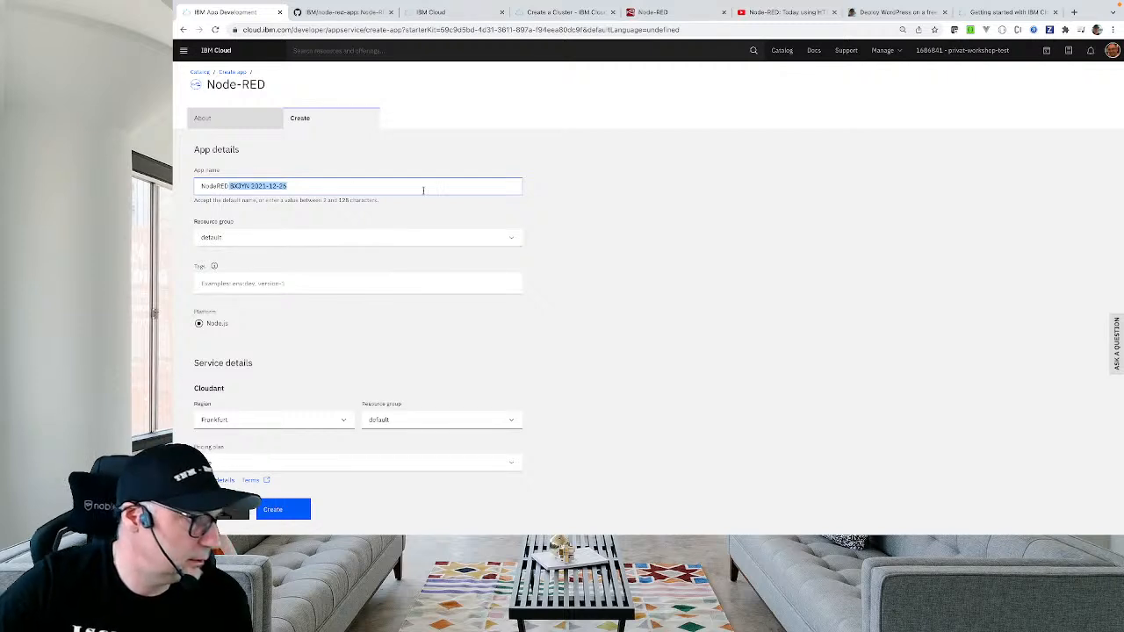
pyautogui.press('BackSpace')
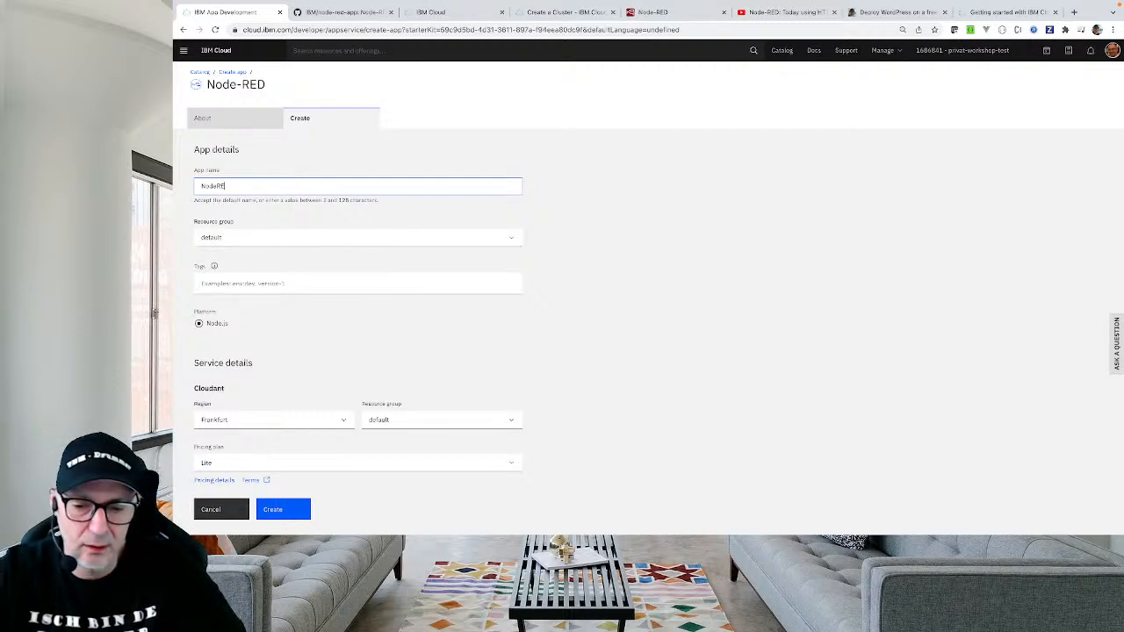
pyautogui.write('D-app')
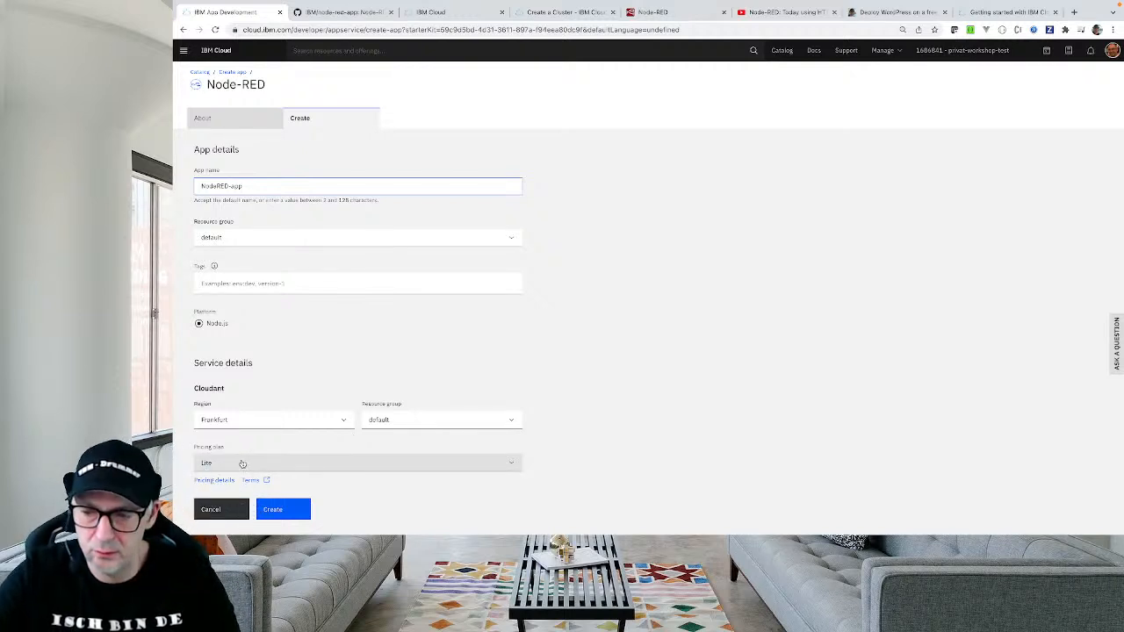
# Set the Cloudant service region to Dallas.
pyautogui.hotkey('ctrl', '+')
pyautogui.hotkey('ctrl', '+')
pyautogui.hotkey('ctrl', '+')
pyautogui.hotkey('ctrl', '+')
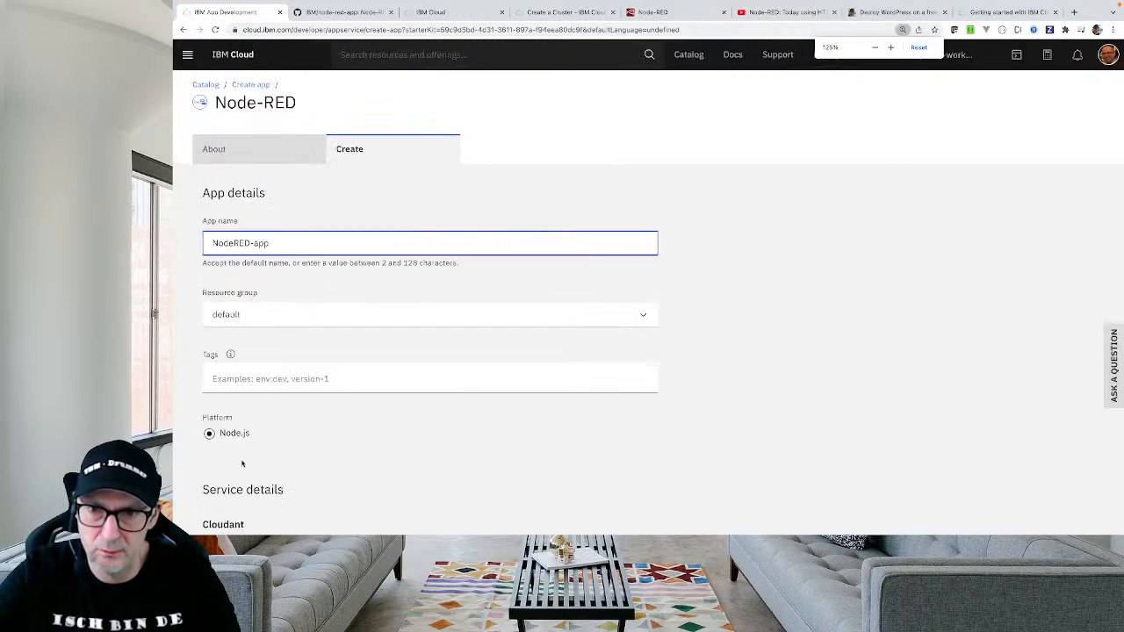
pyautogui.scroll(-4, 240, 460)
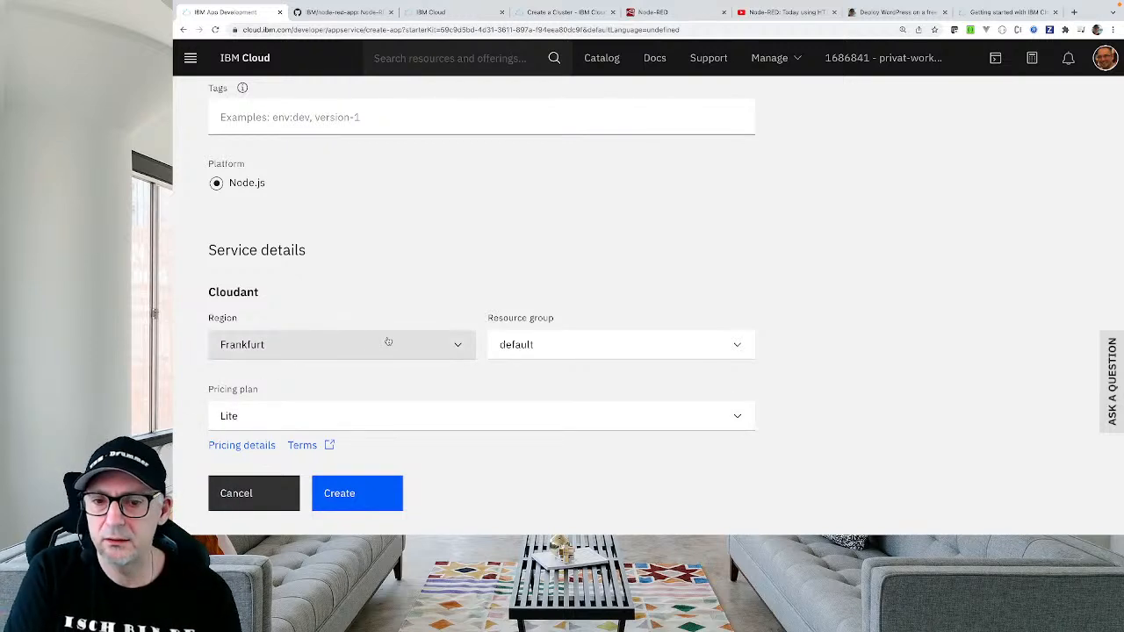
pyautogui.click(459, 343)
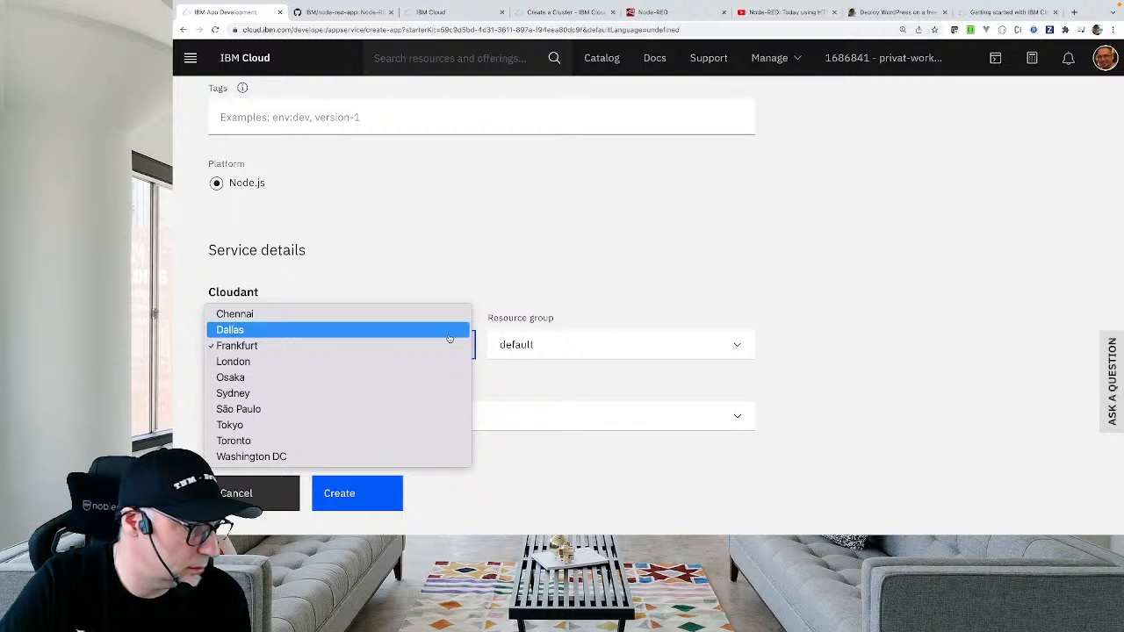
pyautogui.click(449, 335)
# Review the app and service details and create the Node-RED app.
pyautogui.scroll(1, 357, 371)
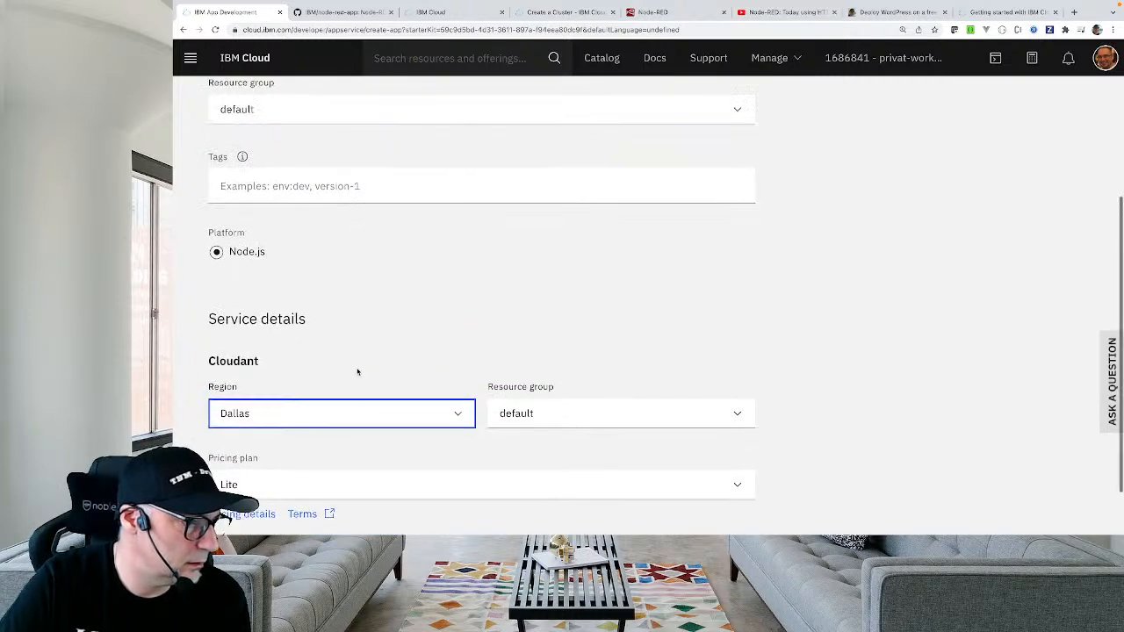
pyautogui.scroll(4, 358, 371)
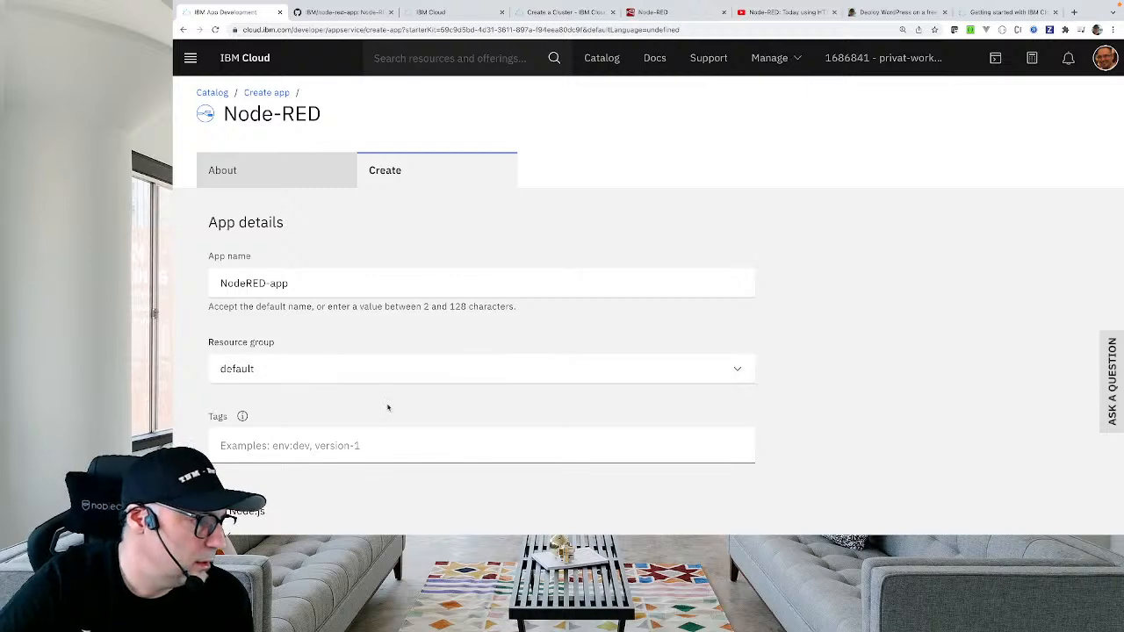
pyautogui.scroll(-4, 387, 407)
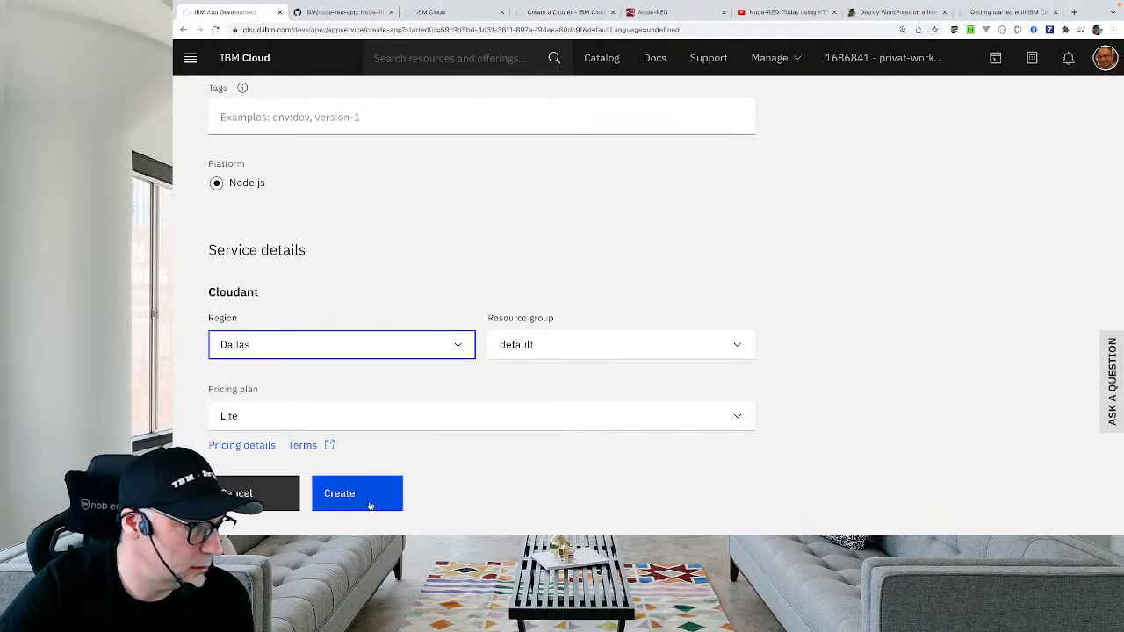
pyautogui.scroll(4, 493, 340)
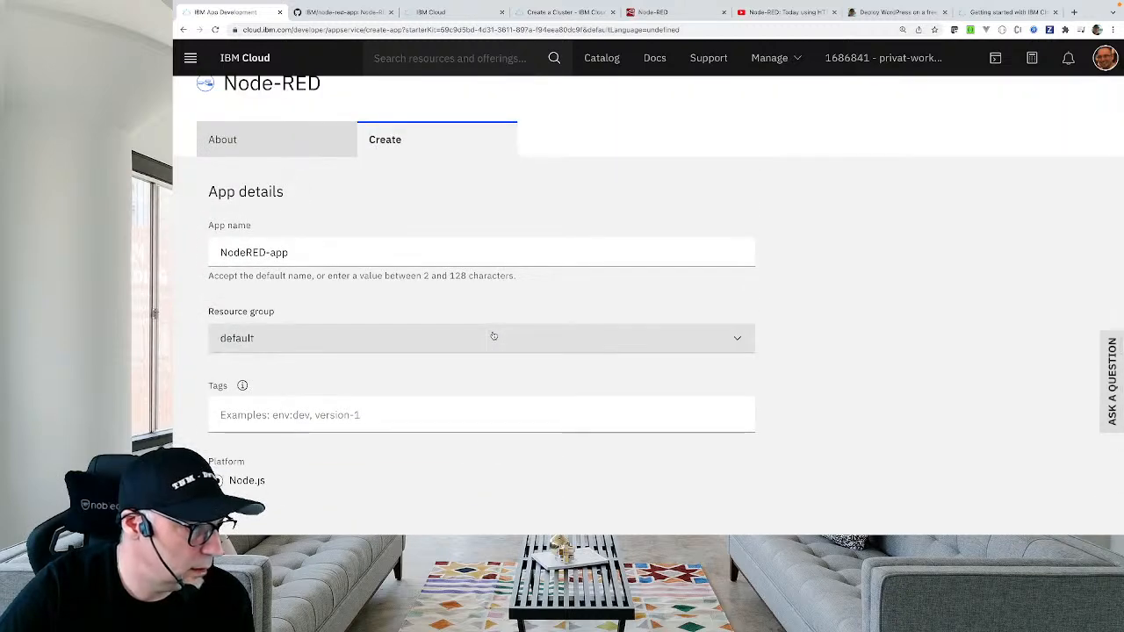
pyautogui.scroll(-4, 489, 322)
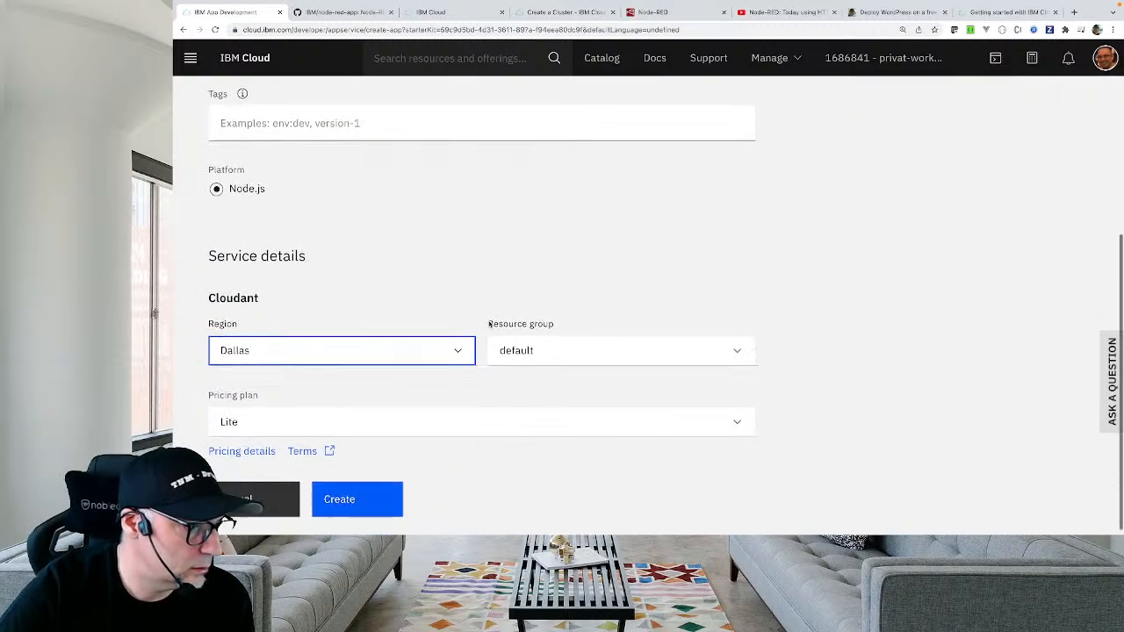
pyautogui.scroll(4, 445, 339)
pyautogui.scroll(-4, 444, 339)
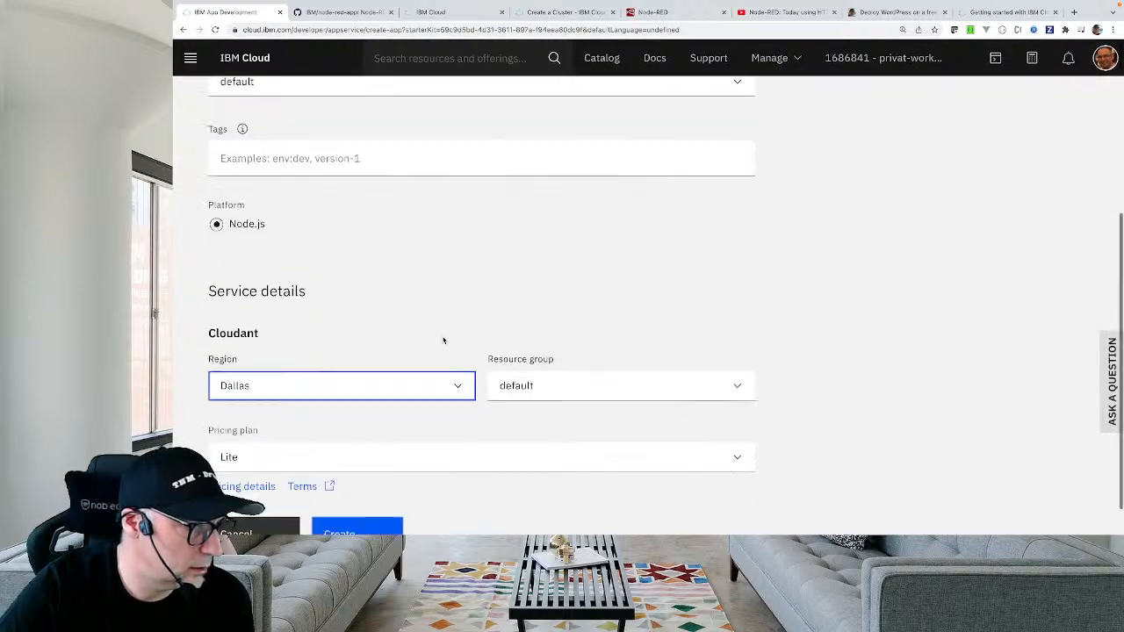
pyautogui.click(388, 485)
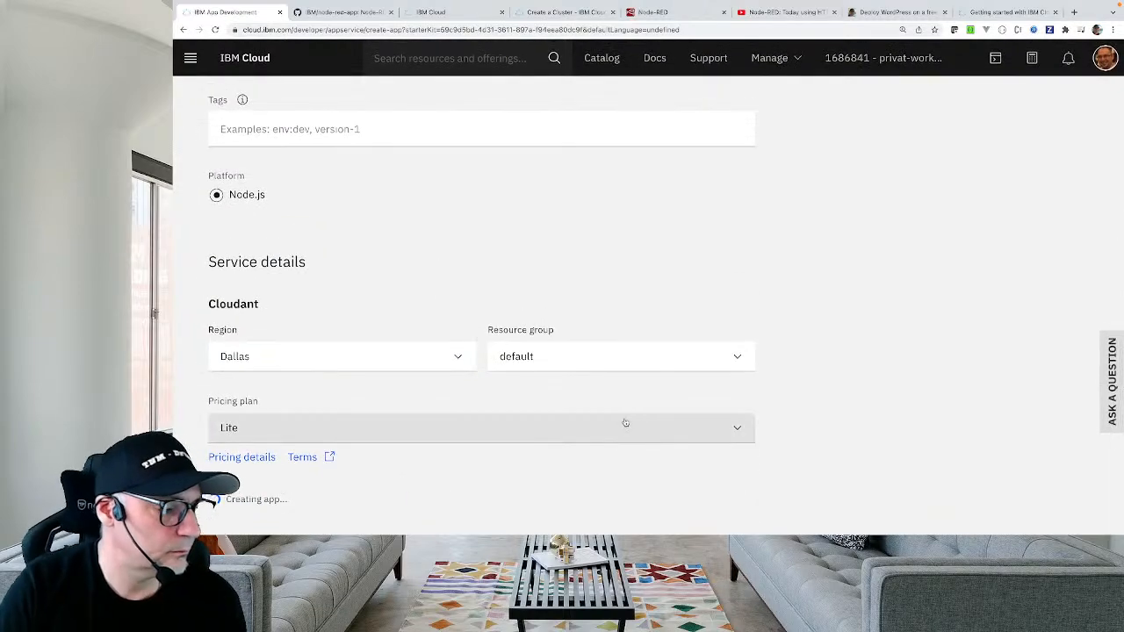
# Switch to the Node-Red-LiveStream.drawio diagram in draw.io and rename its first page to "Overview Text".
pyautogui.hotkey('ctrl', 'Right')
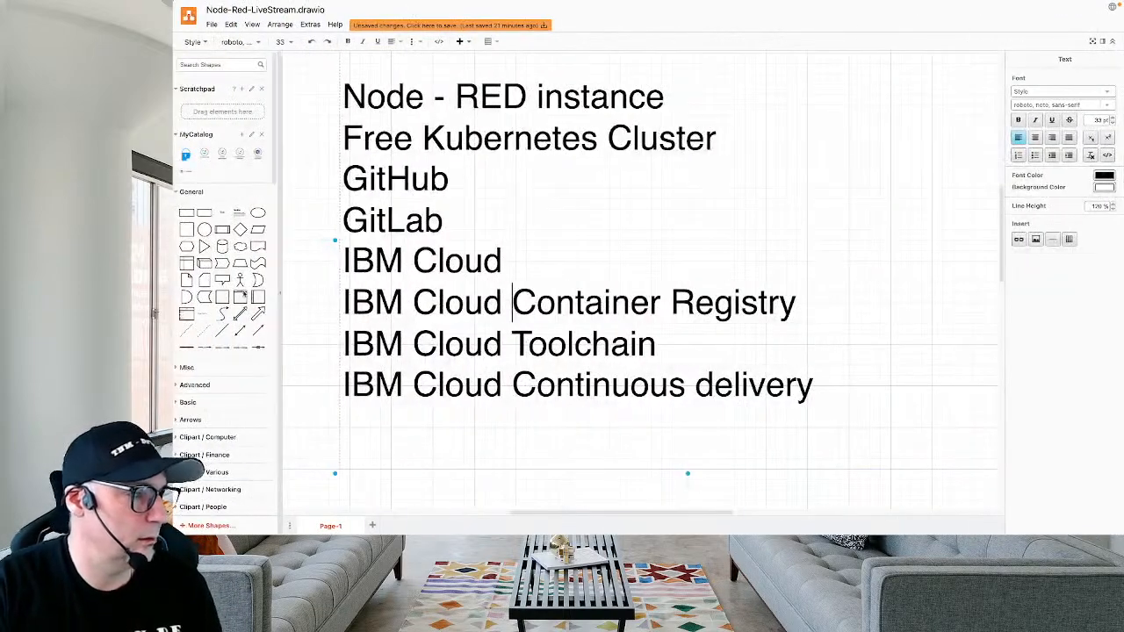
pyautogui.doubleClick(332, 526)
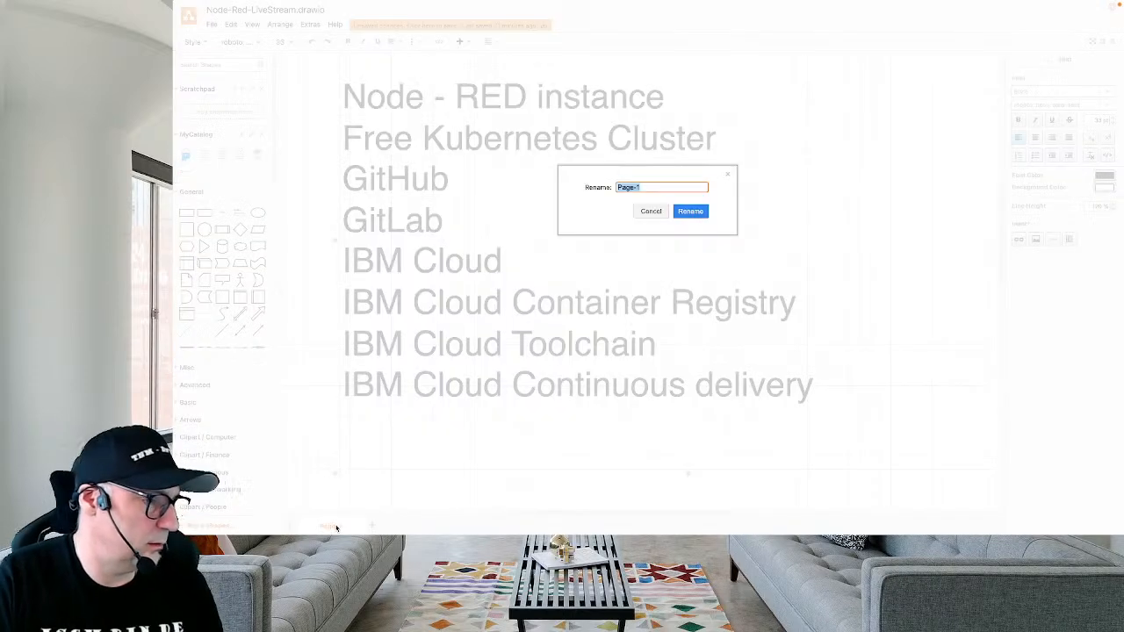
pyautogui.press('BackSpace')
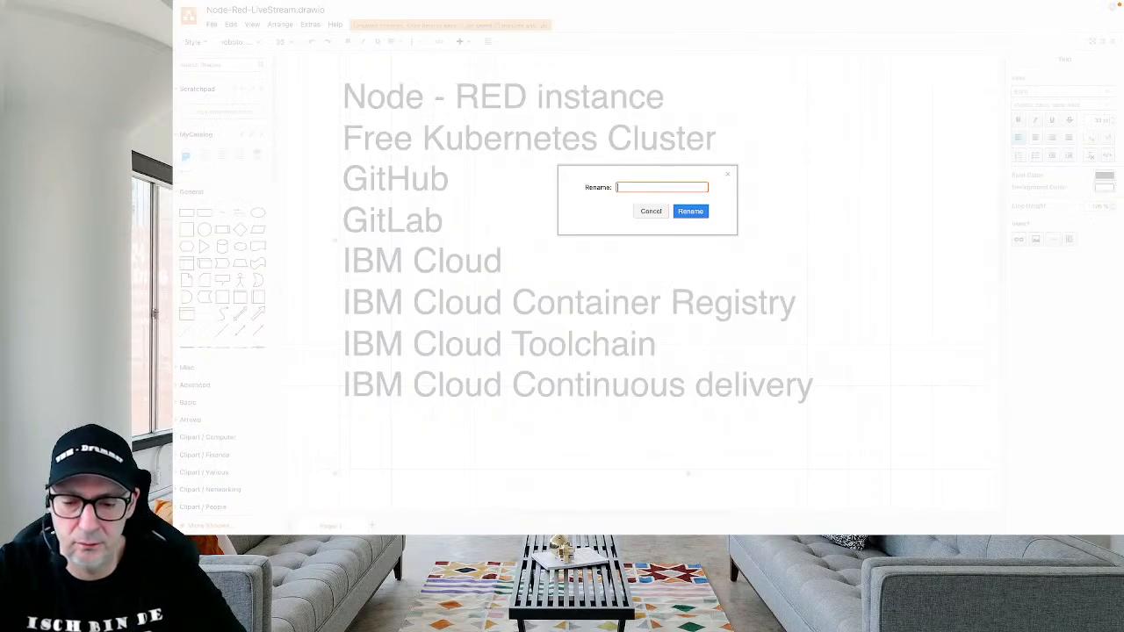
pyautogui.write('Overvi')
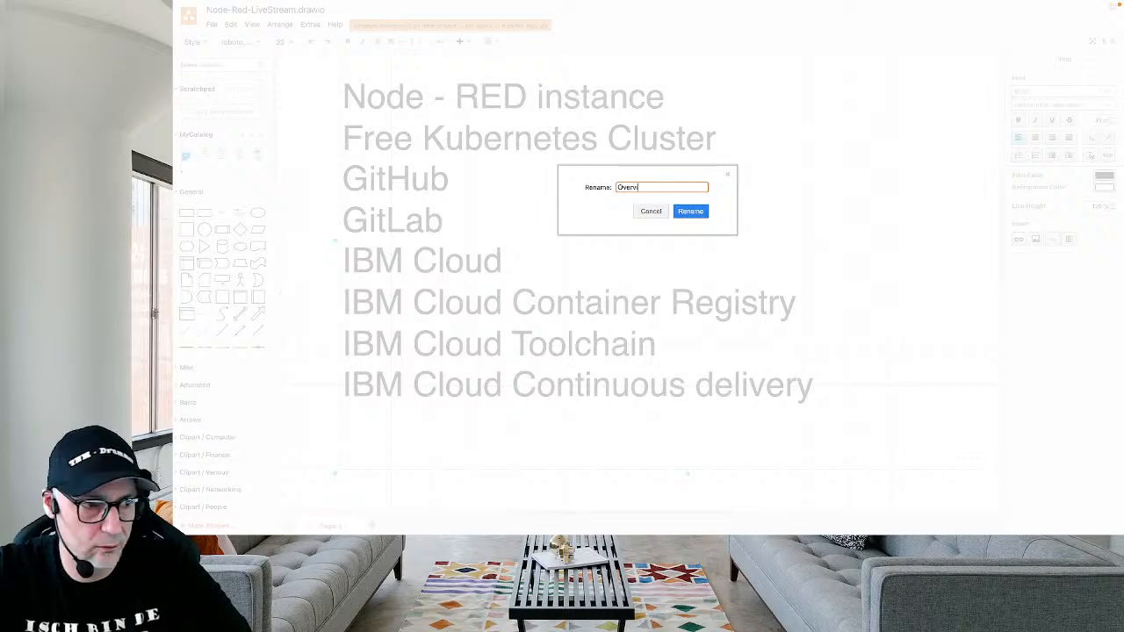
pyautogui.write('ew Test')
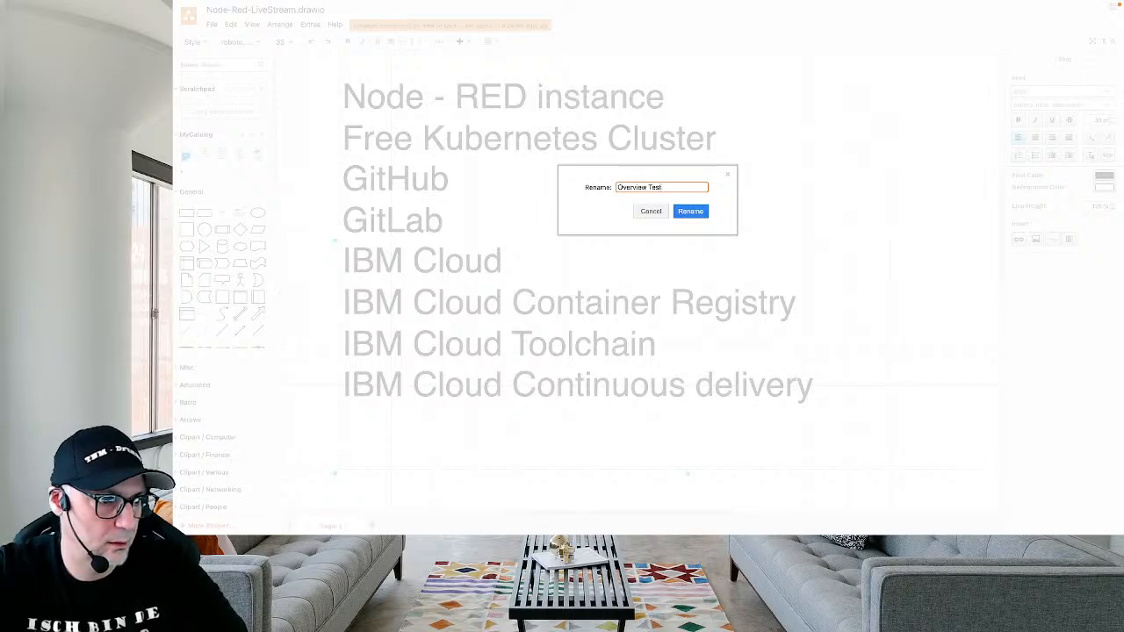
pyautogui.write('xt')
pyautogui.press('Return')
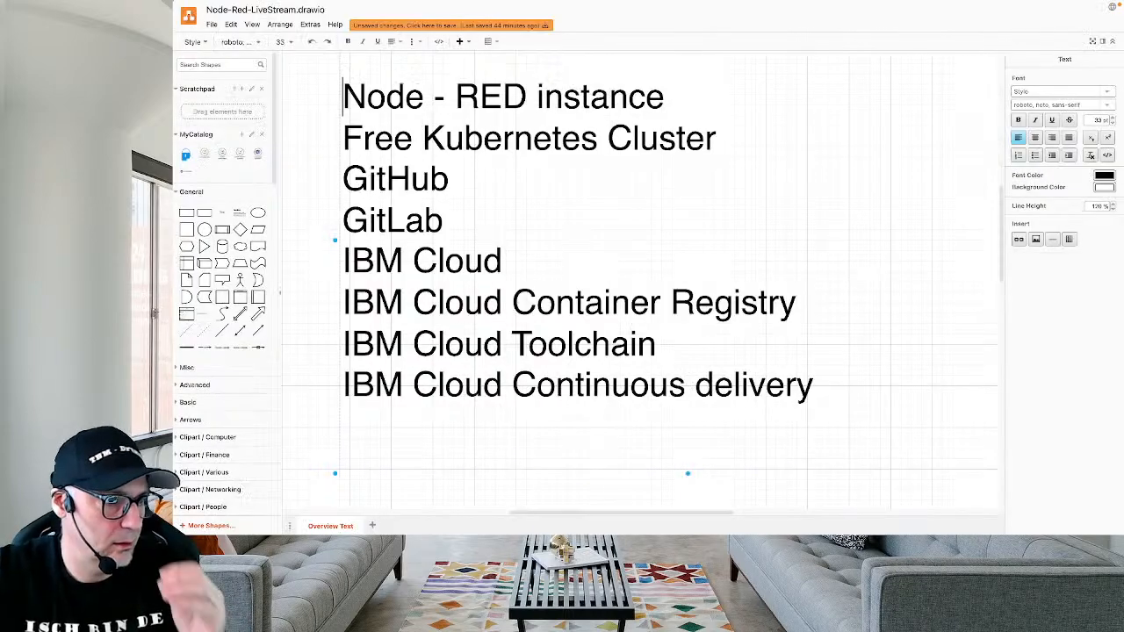
# Add a second diagram page, search the shapes for "git", and place the GitHub Code icon in the page's upper-right area.
pyautogui.click(371, 526)
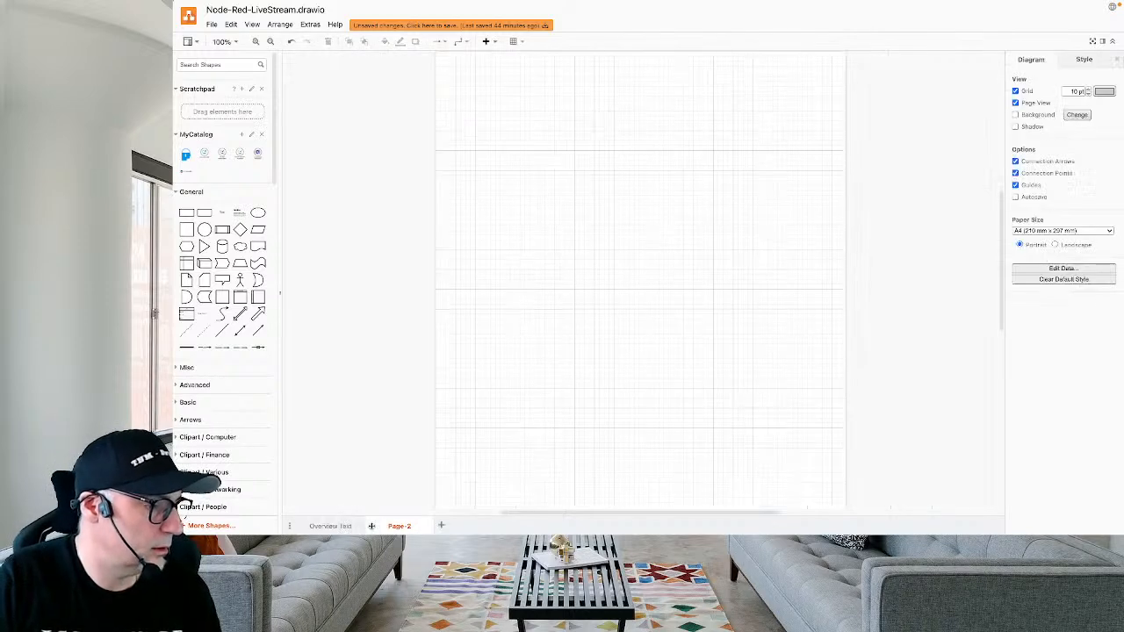
pyautogui.click(213, 64)
pyautogui.write('sh')
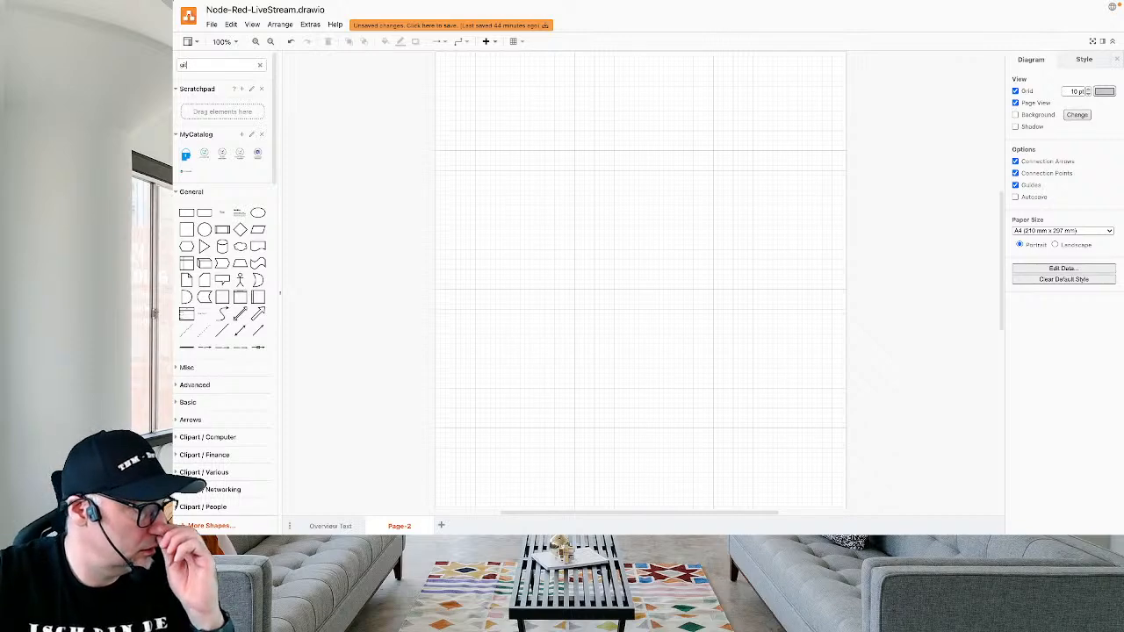
pyautogui.press('Return')
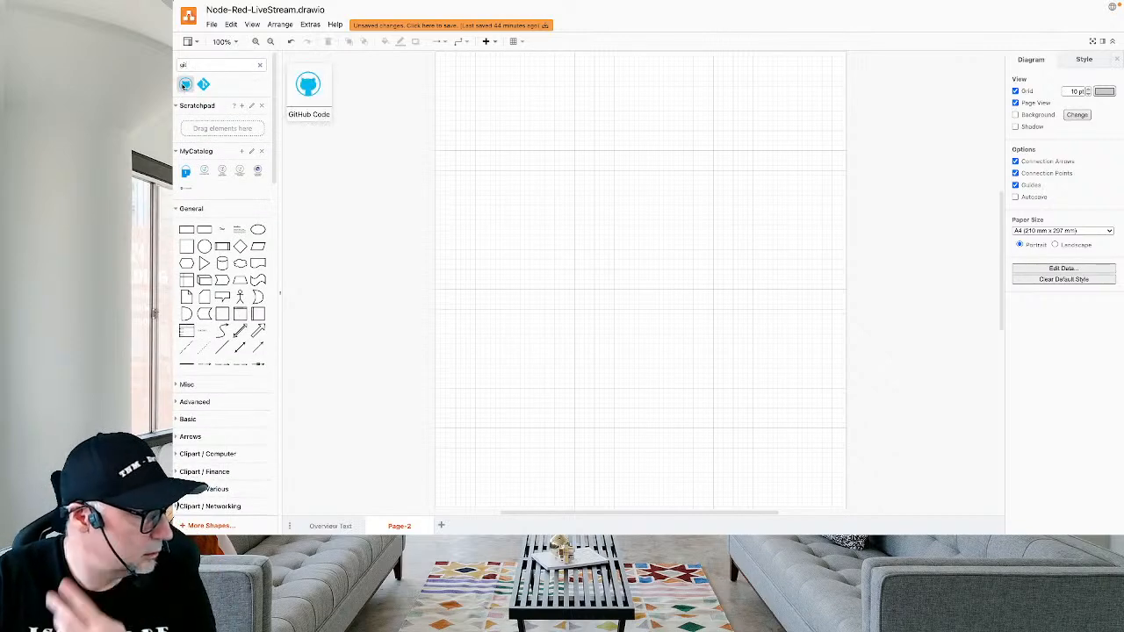
pyautogui.click(185, 85)
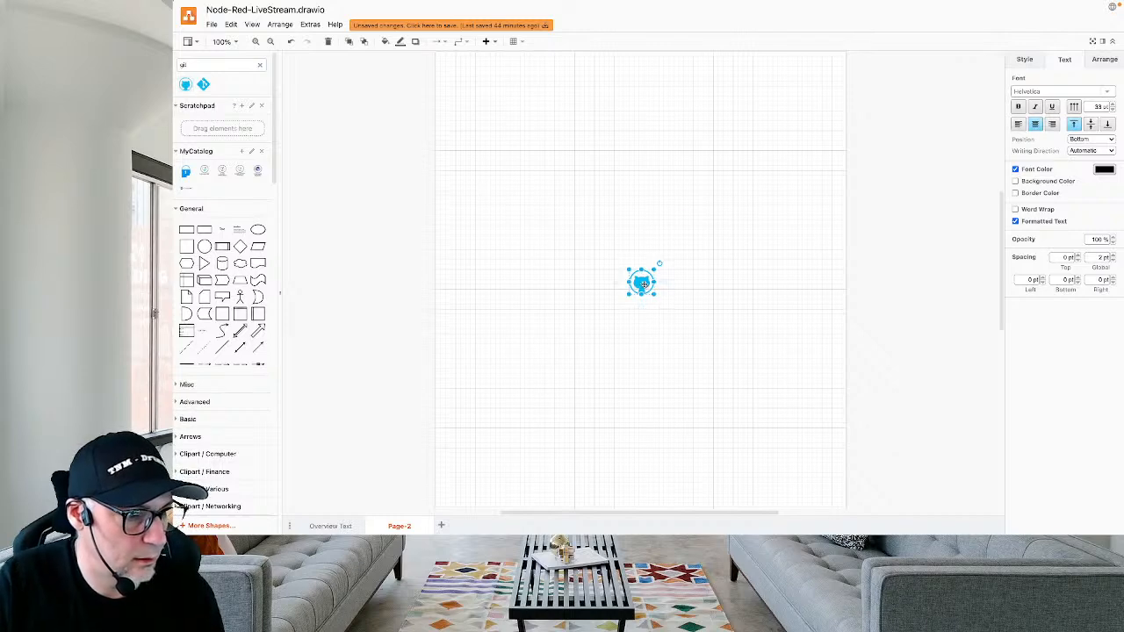
pyautogui.moveTo(643, 283); pyautogui.dragTo(752, 133)
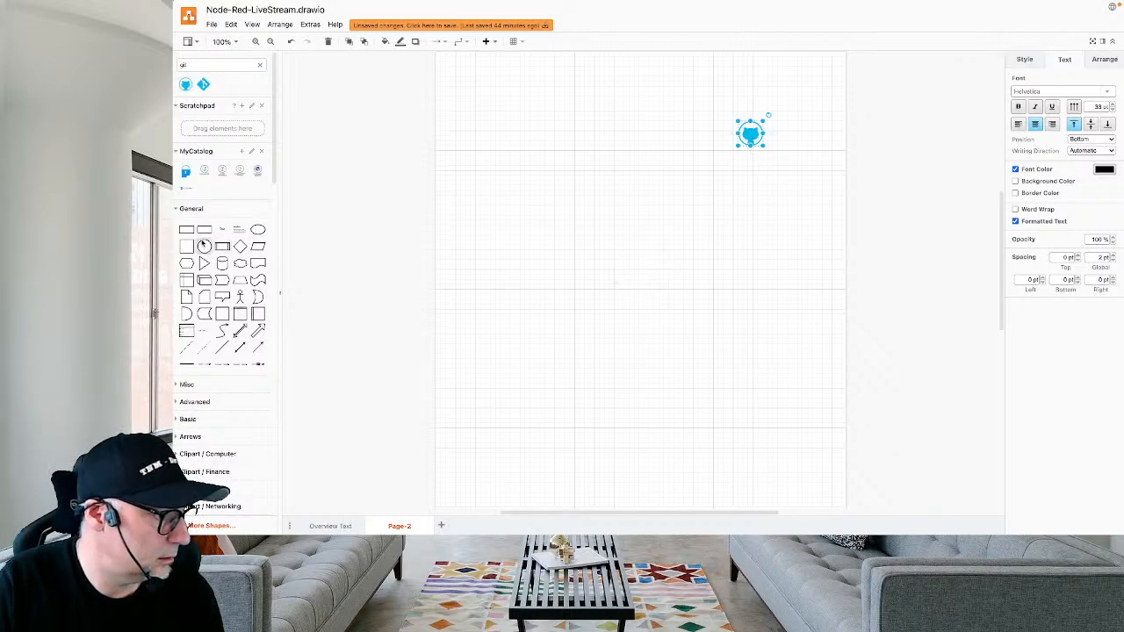
# Add a vertical container below the GitHub icon and title it "Node -RED Project".
pyautogui.click(241, 317)
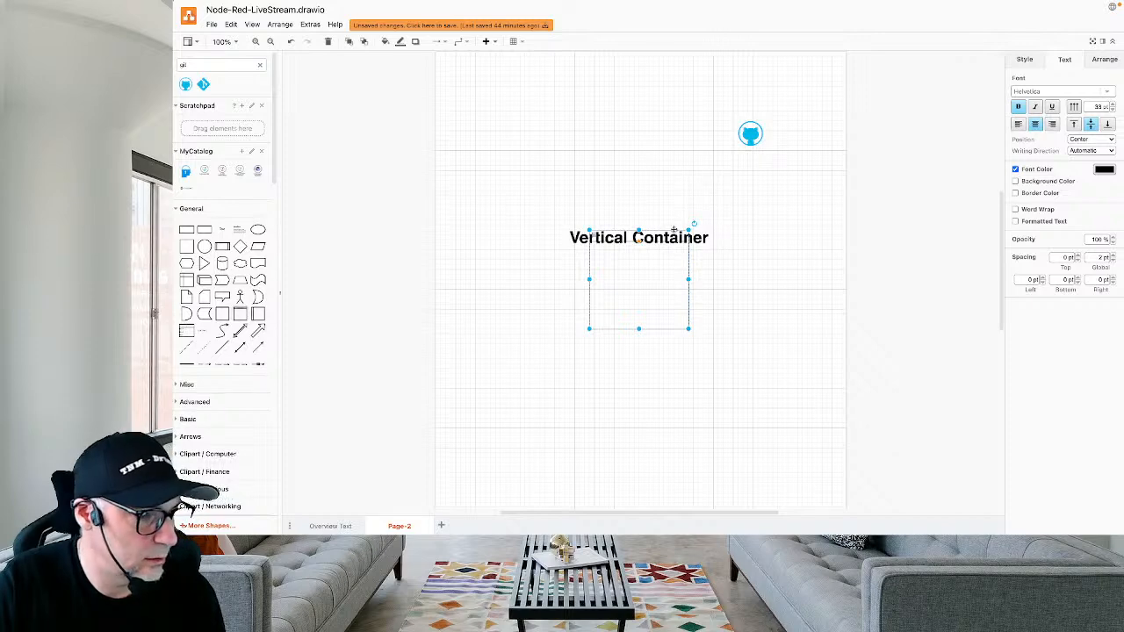
pyautogui.doubleClick(653, 234)
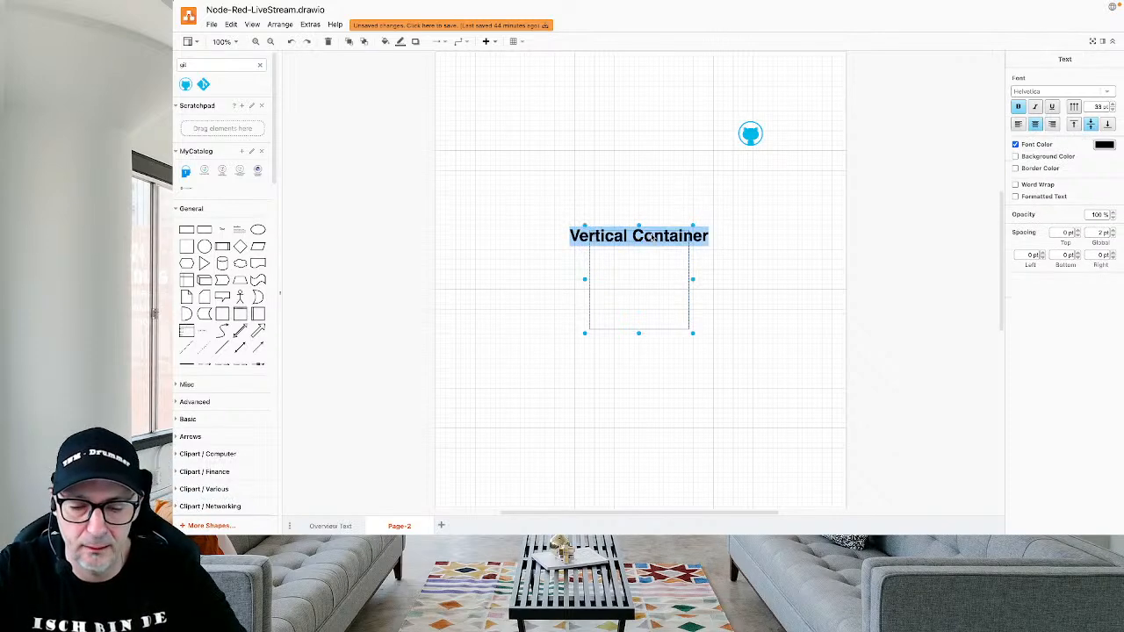
pyautogui.write('Node _')
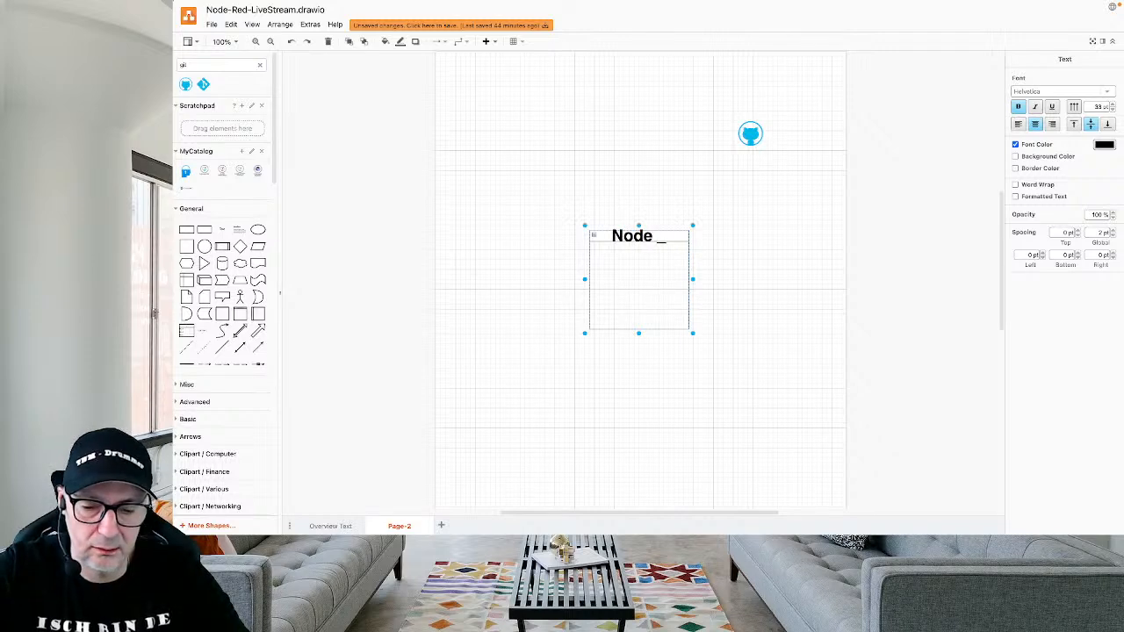
pyautogui.press('BackSpace')
pyautogui.write('-RED')
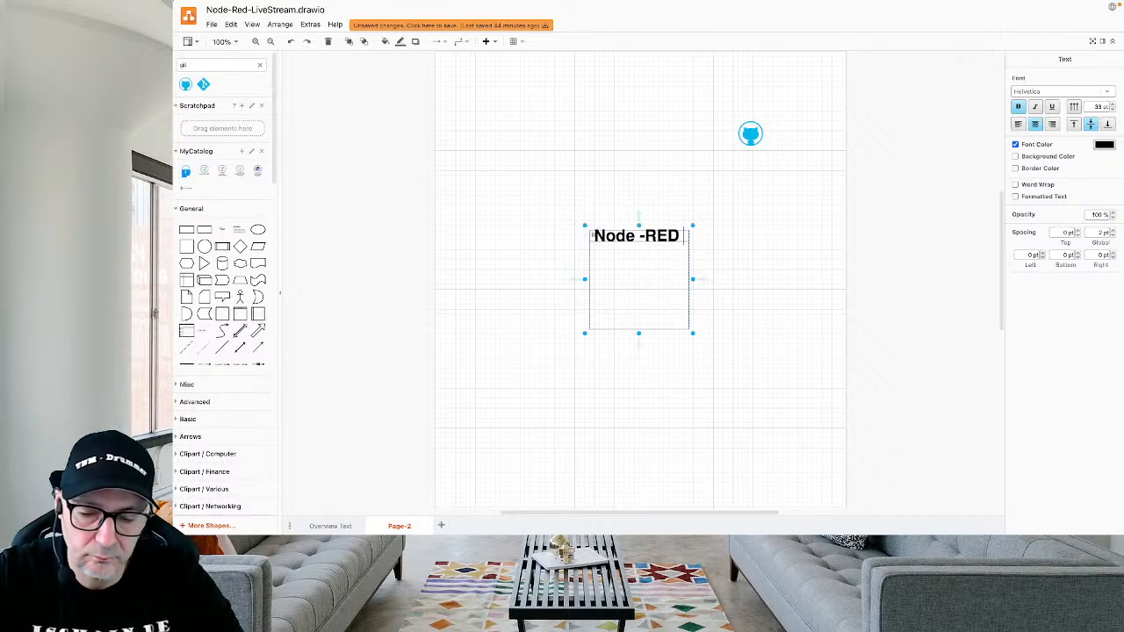
pyautogui.write('  Porje')
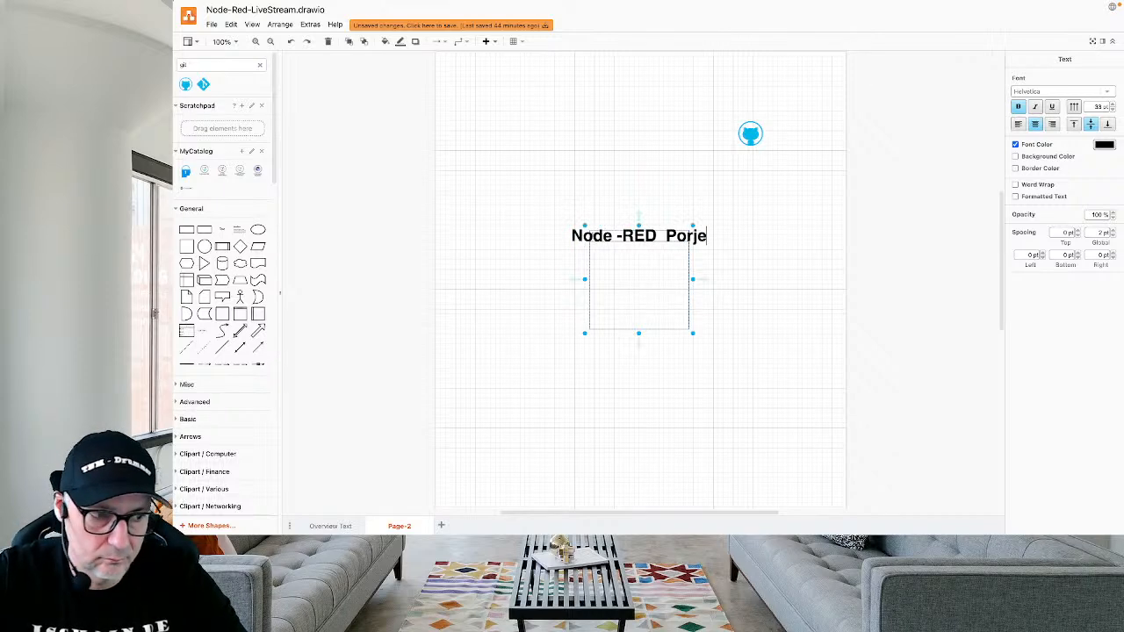
pyautogui.write('ct')
pyautogui.press('BackSpace')
pyautogui.press('BackSpace')
pyautogui.press('BackSpace')
pyautogui.press('BackSpace')
pyautogui.press('BackSpace')
pyautogui.press('BackSpace')
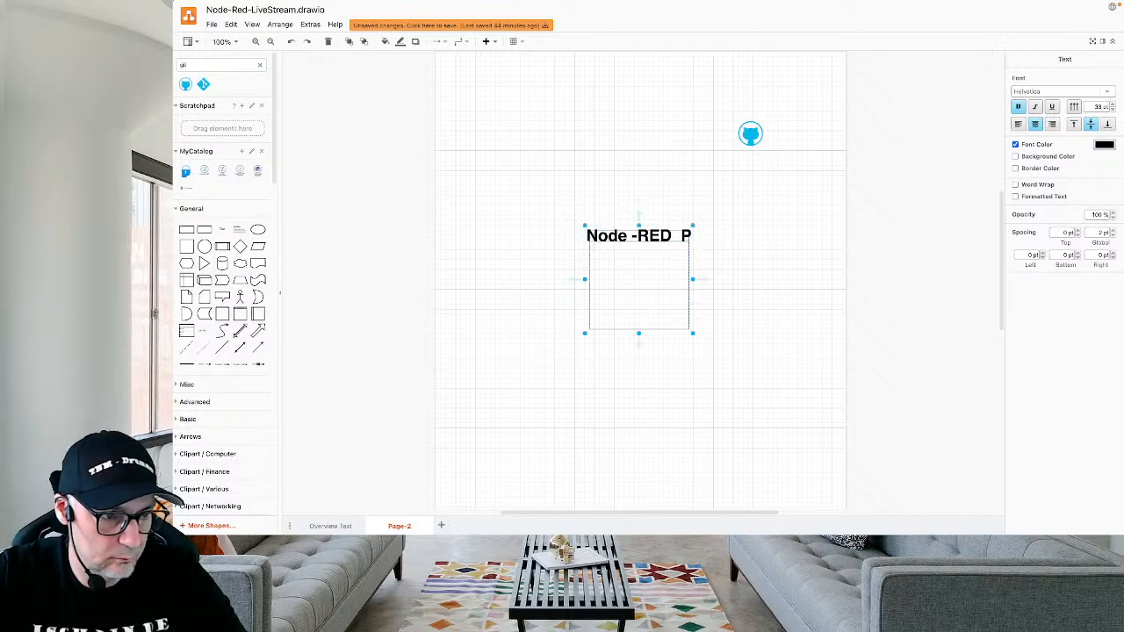
pyautogui.write('roject')
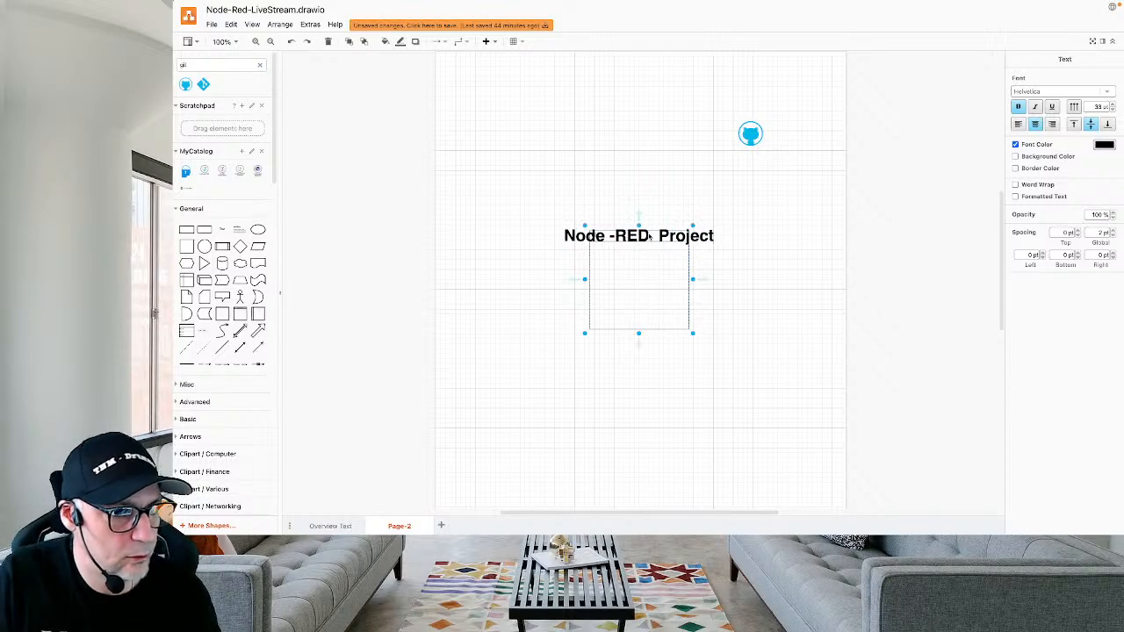
pyautogui.click(793, 280)
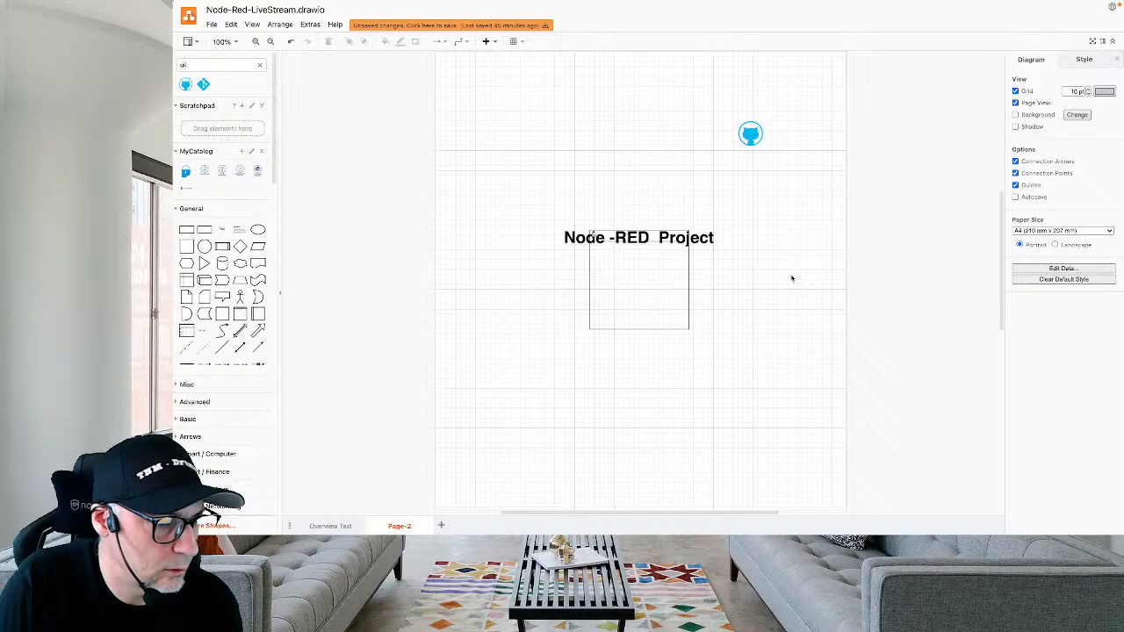
# Reduce the Node-RED Project container's title font size to 20 pt.
pyautogui.doubleClick(571, 238)
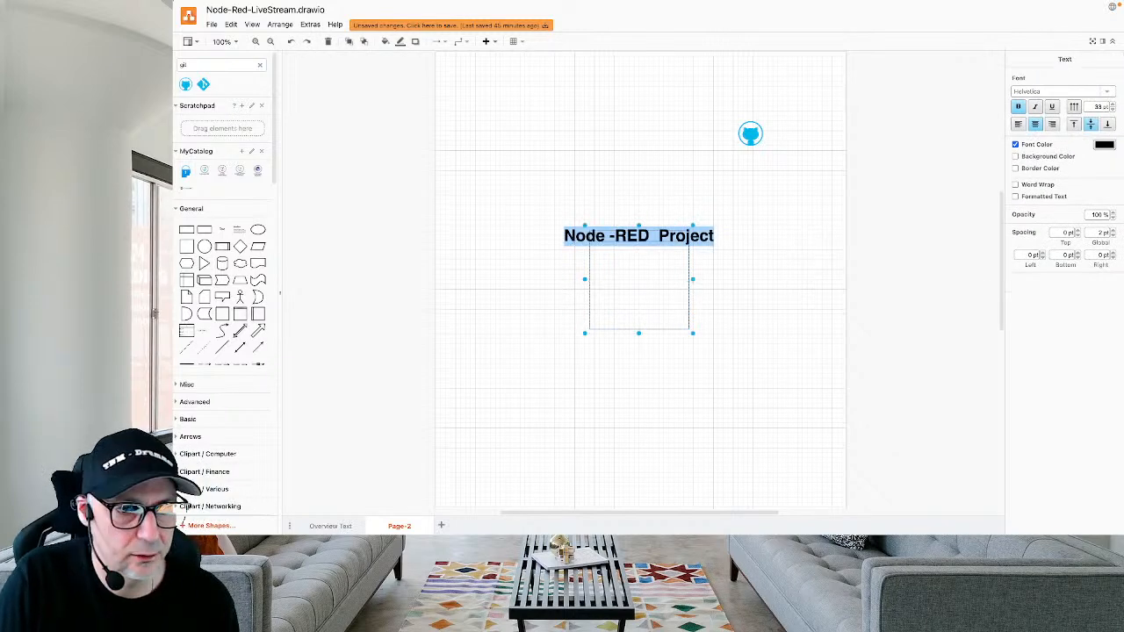
pyautogui.click(1113, 110)
pyautogui.click(1112, 110)
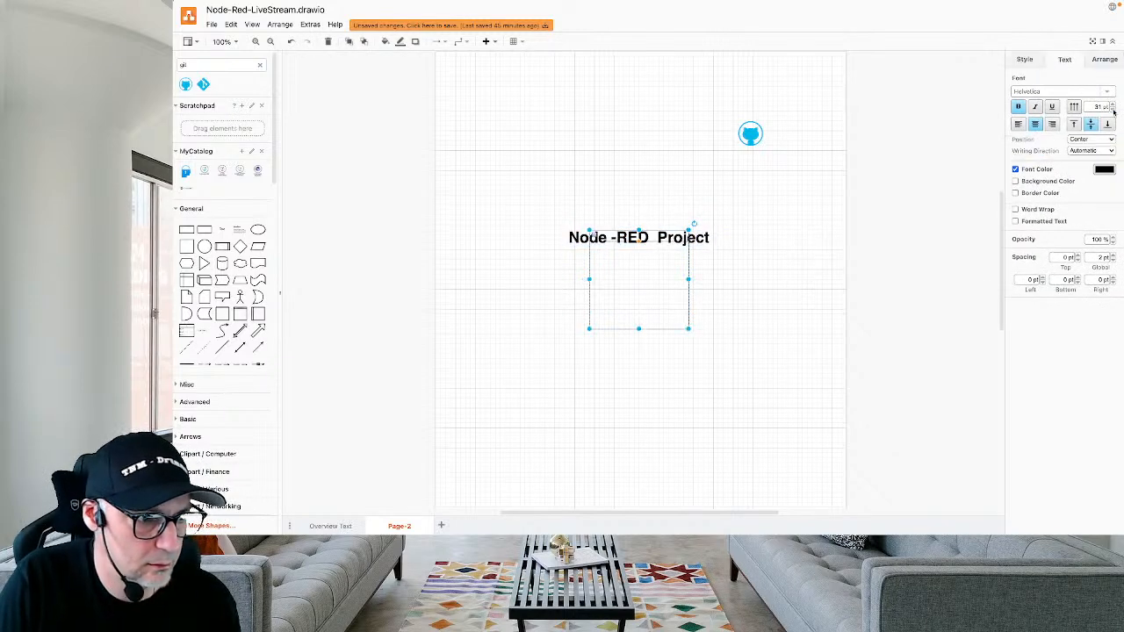
pyautogui.click(1113, 110)
pyautogui.click(1113, 110)
pyautogui.click(1113, 109)
pyautogui.click(1112, 109)
pyautogui.click(1113, 110)
pyautogui.click(1112, 110)
pyautogui.click(1113, 109)
pyautogui.click(1113, 110)
pyautogui.click(1112, 109)
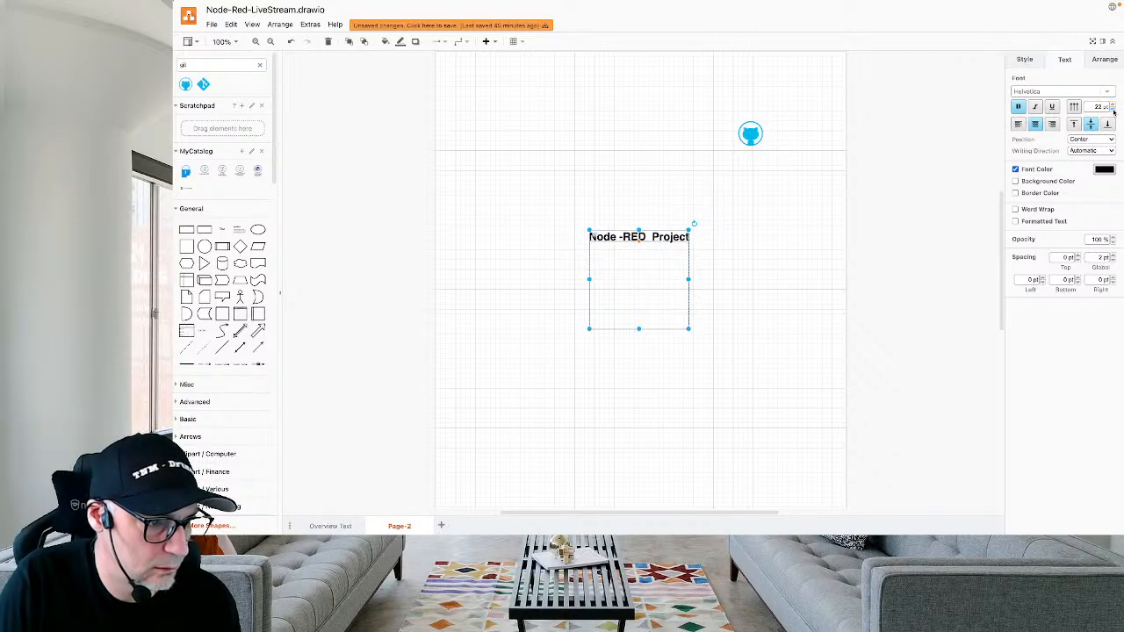
pyautogui.click(1113, 109)
pyautogui.click(1112, 109)
pyautogui.click(1088, 124)
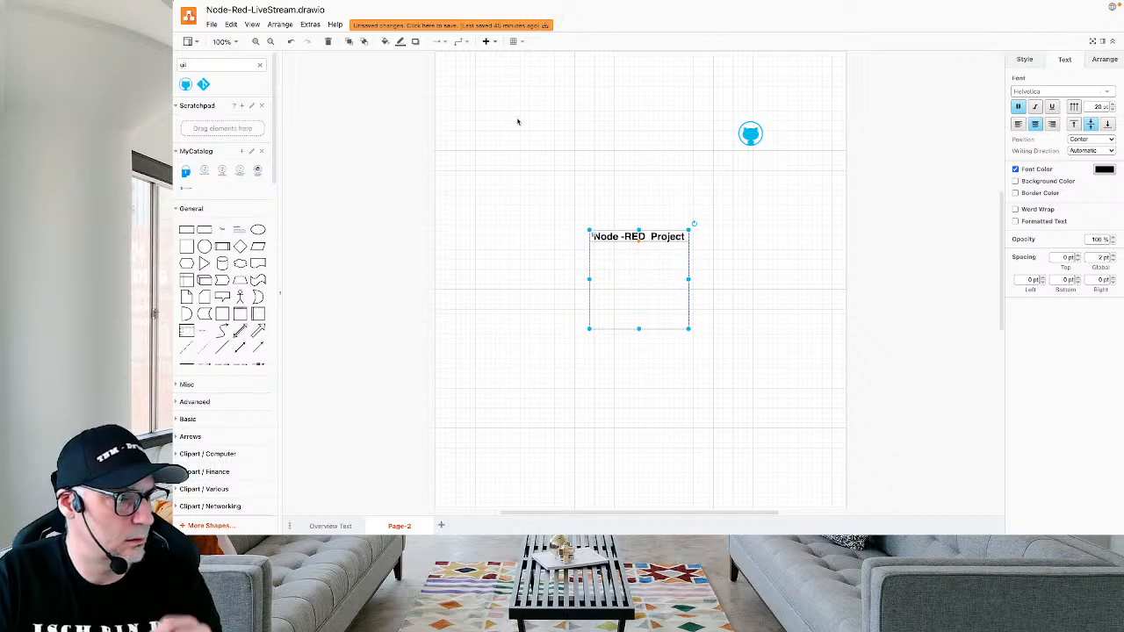
# Place the GitHub icon inside the Node-RED Project container and move the container to the page's upper-right area.
pyautogui.click(256, 41)
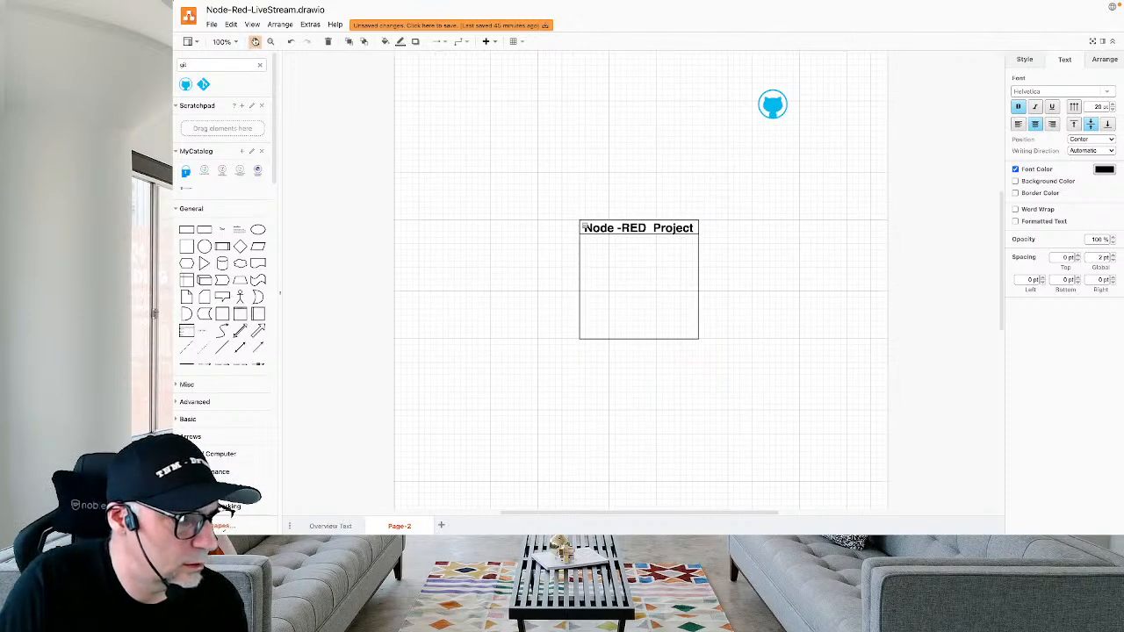
pyautogui.click(256, 42)
pyautogui.click(255, 41)
pyautogui.scroll(5, 544, 203)
pyautogui.scroll(-2, 543, 202)
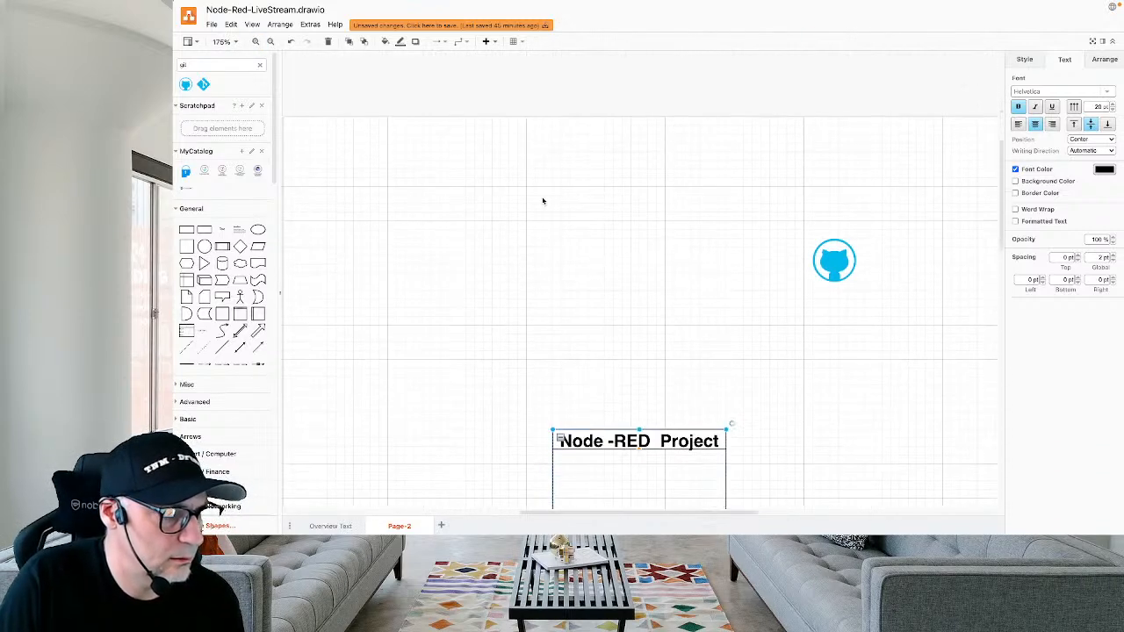
pyautogui.moveTo(701, 414); pyautogui.dragTo(681, 214)
pyautogui.moveTo(834, 233); pyautogui.dragTo(564, 255)
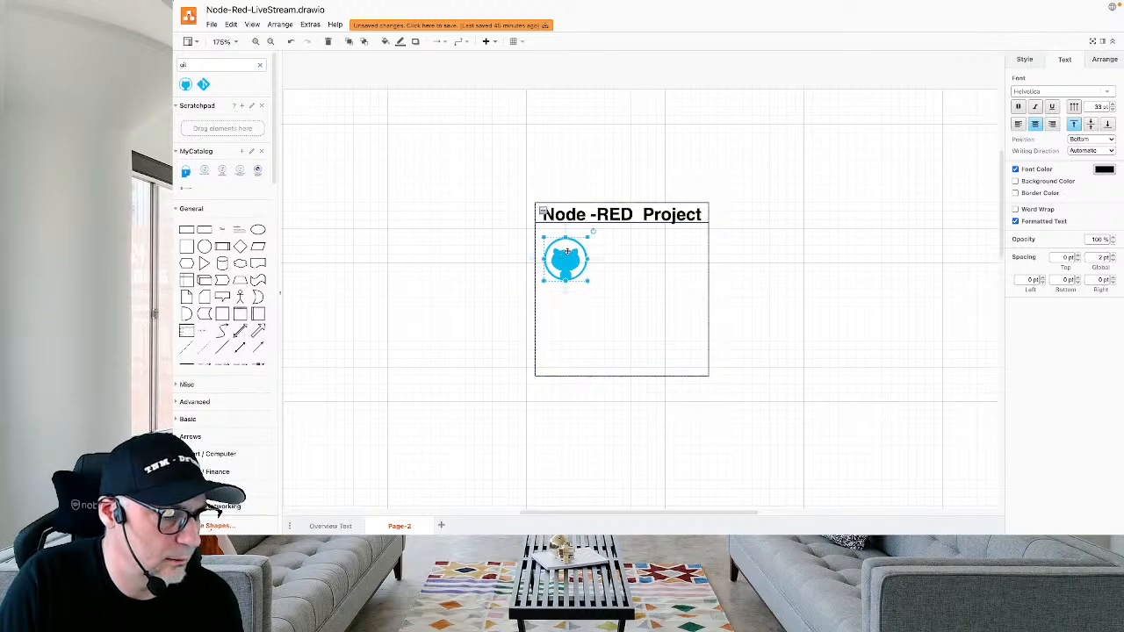
pyautogui.moveTo(653, 213); pyautogui.dragTo(882, 154)
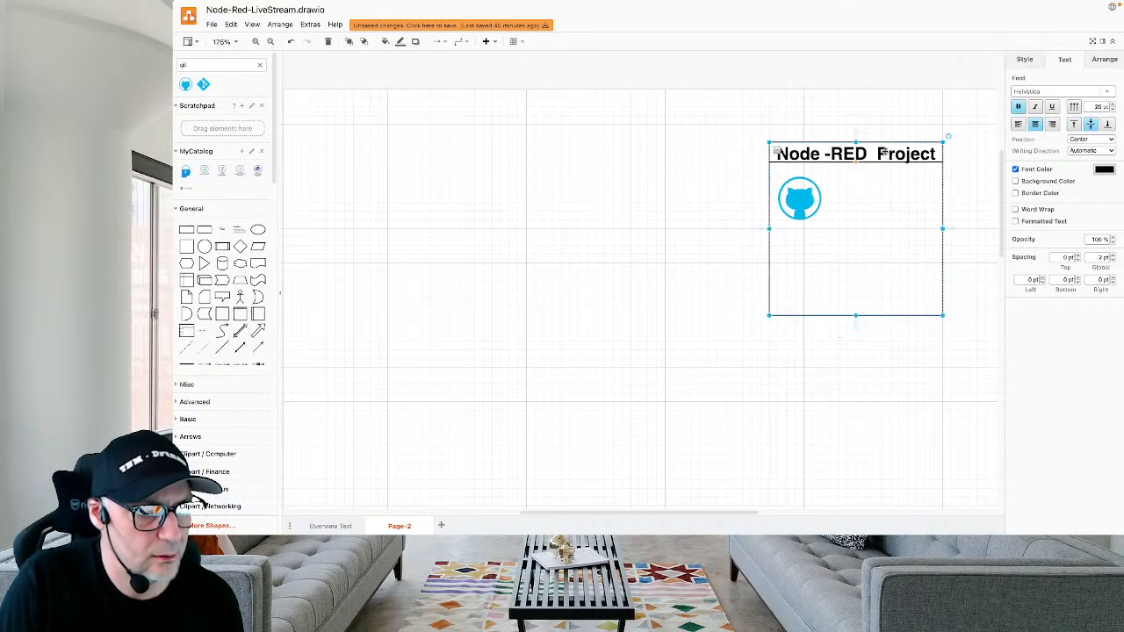
pyautogui.click(723, 348)
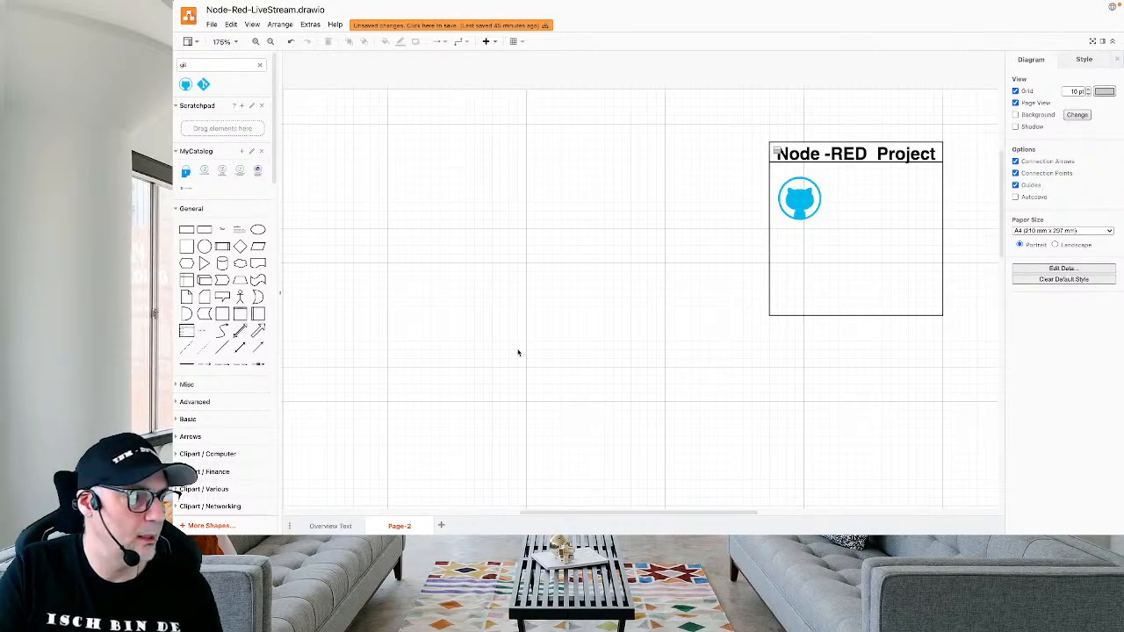
# Add a second vertical container titled "IBM Cloud" and align it level with the Node-RED Project container, on its left.
pyautogui.moveTo(242, 316)
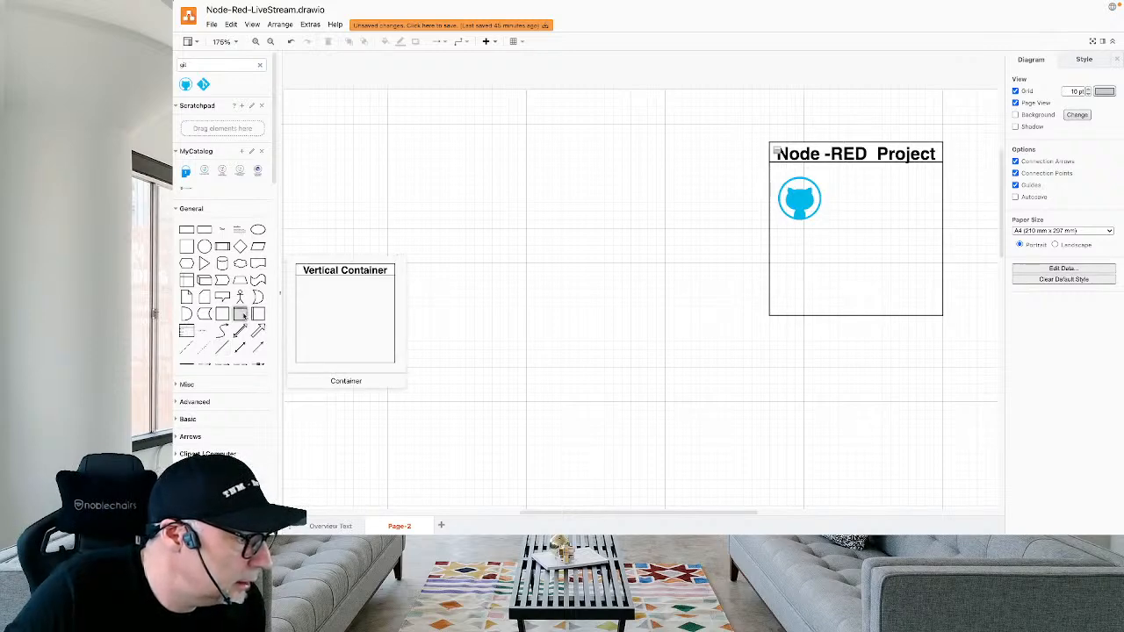
pyautogui.click(242, 314)
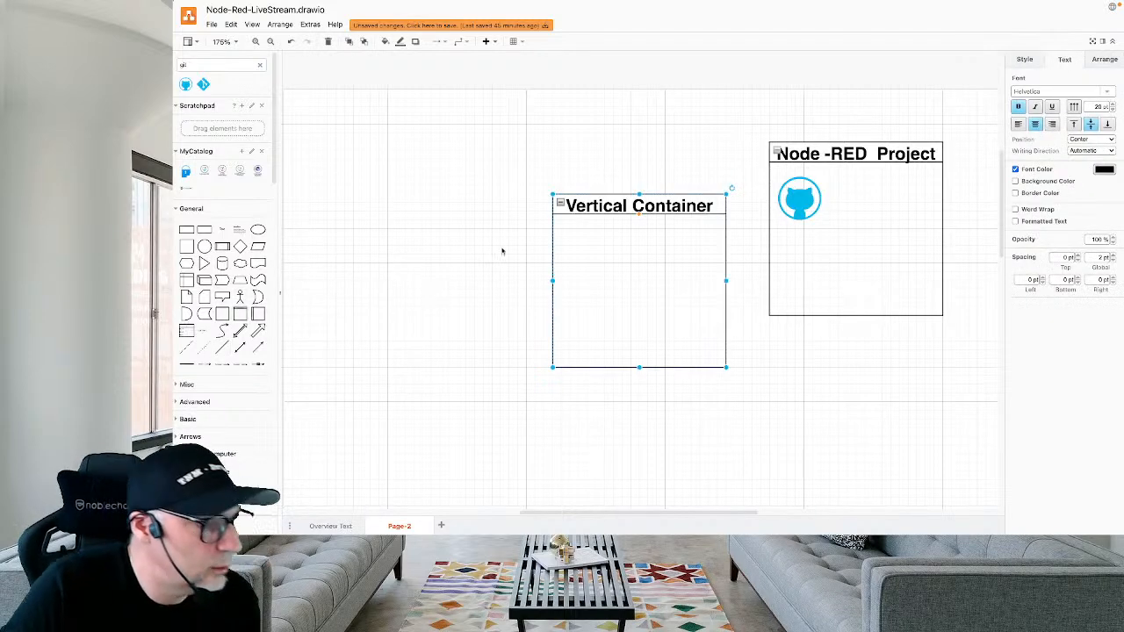
pyautogui.doubleClick(601, 207)
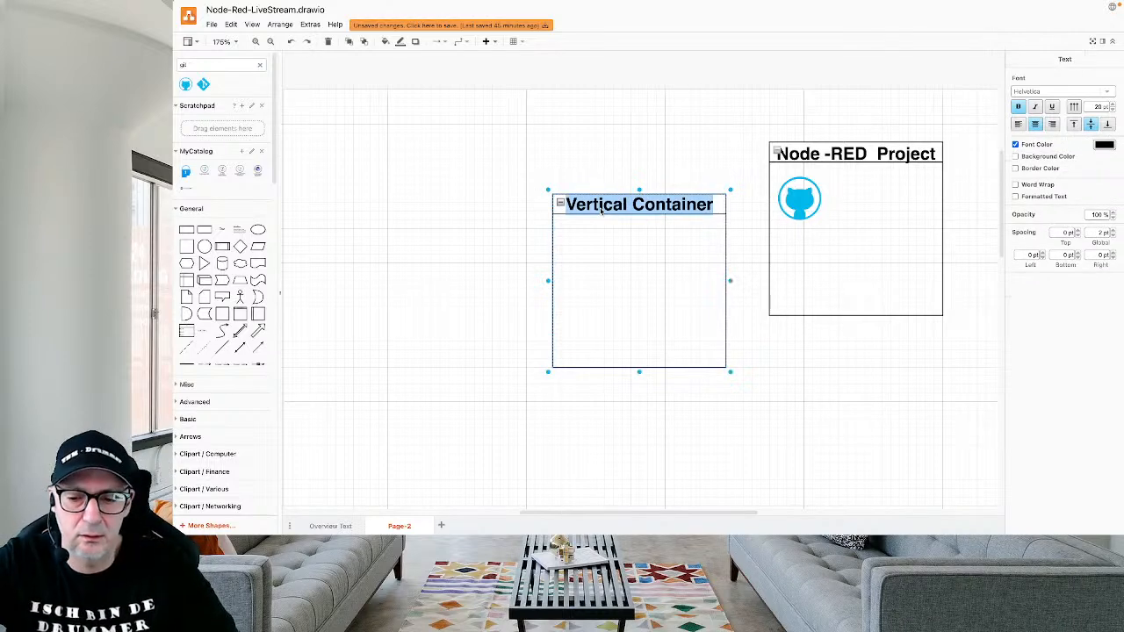
pyautogui.write('IBM C')
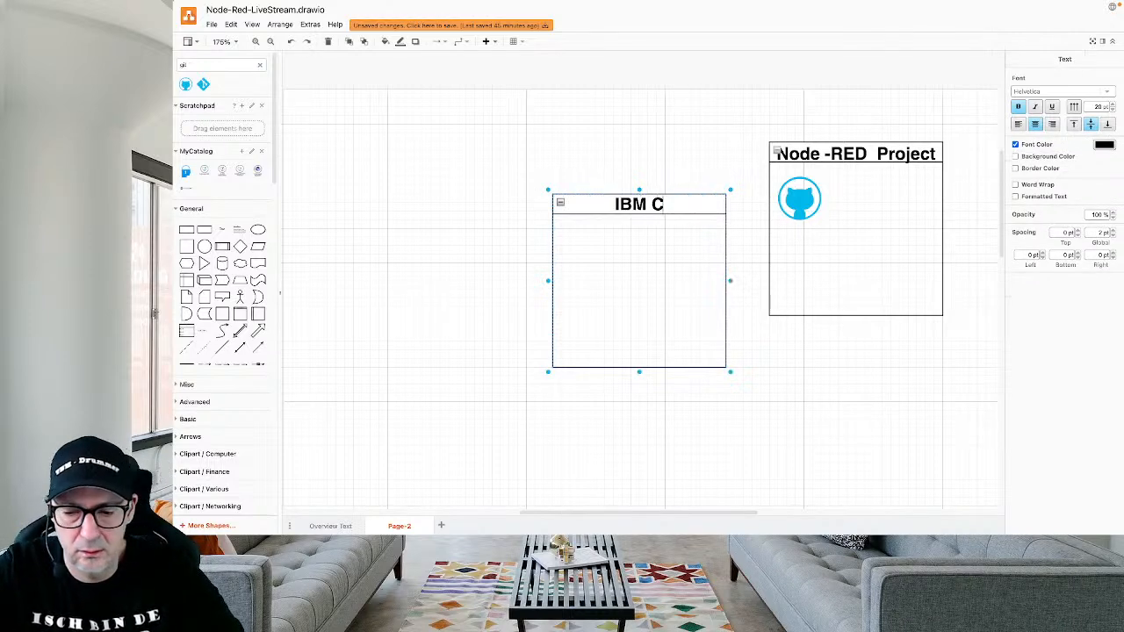
pyautogui.write('loud')
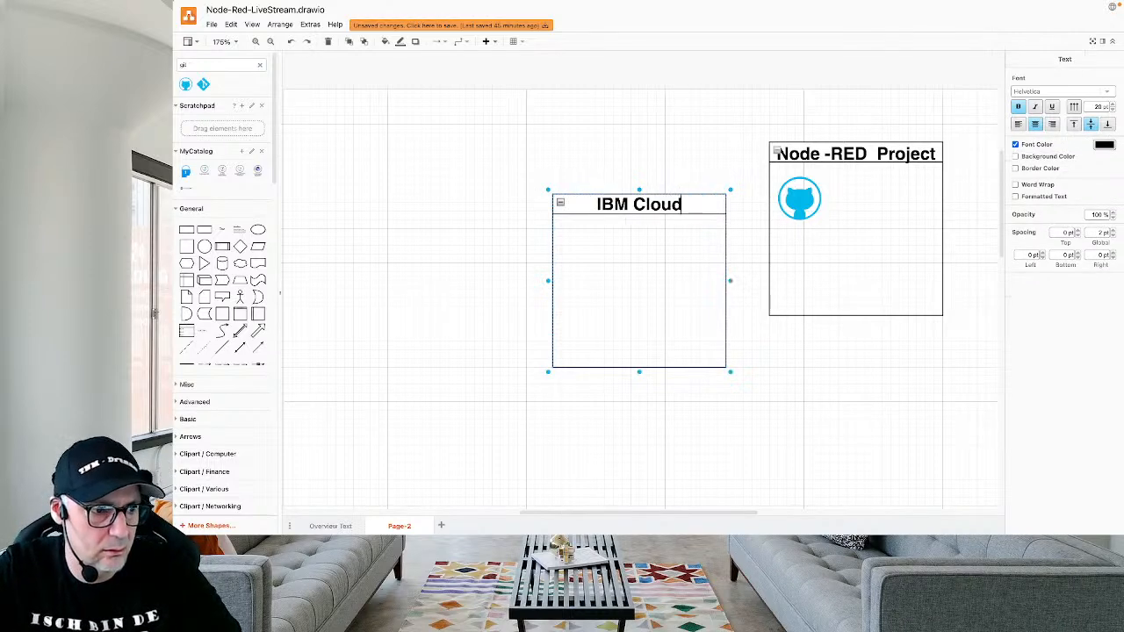
pyautogui.click(723, 356)
pyautogui.moveTo(695, 365); pyautogui.dragTo(608, 314)
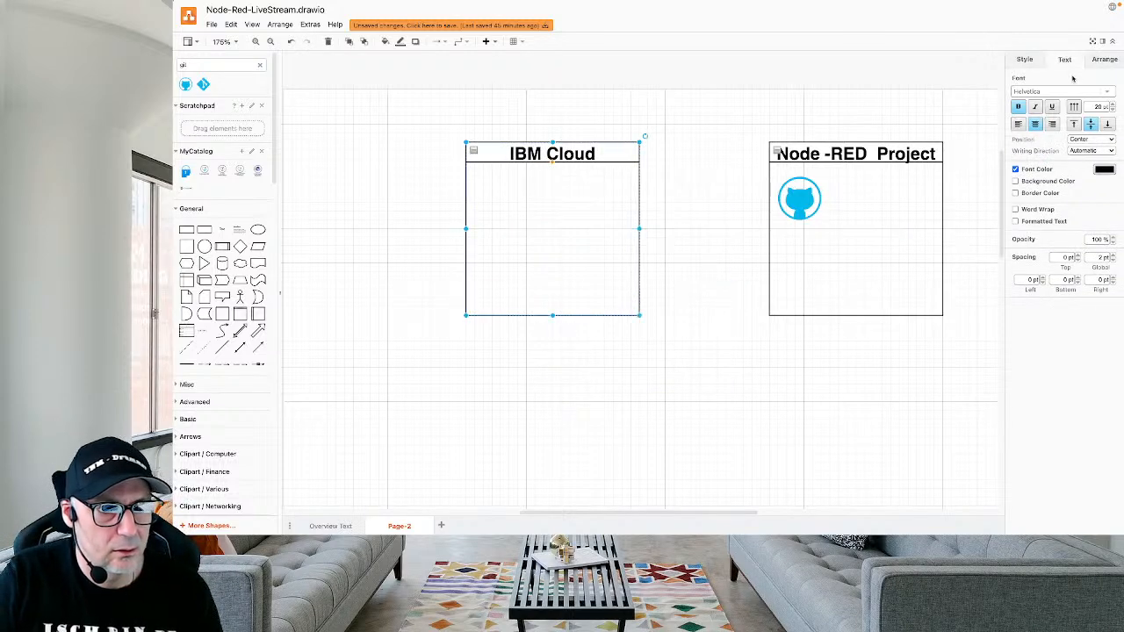
# Apply the light blue style to the IBM Cloud container and the light red style to the Node-RED Project container.
pyautogui.click(1024, 61)
pyautogui.click(1075, 82)
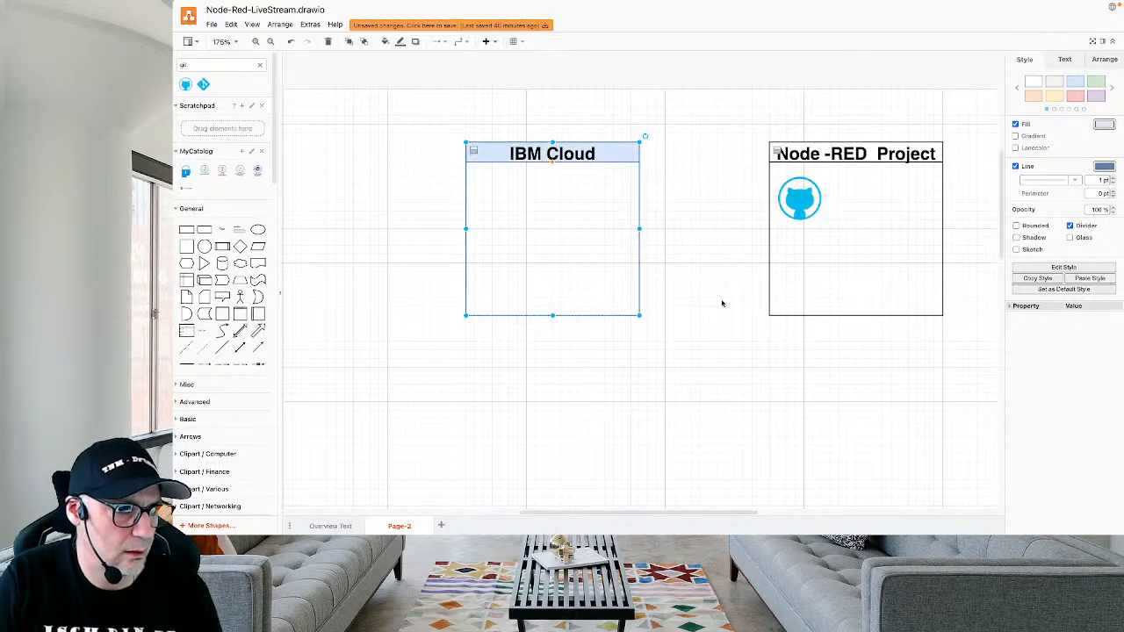
pyautogui.click(927, 147)
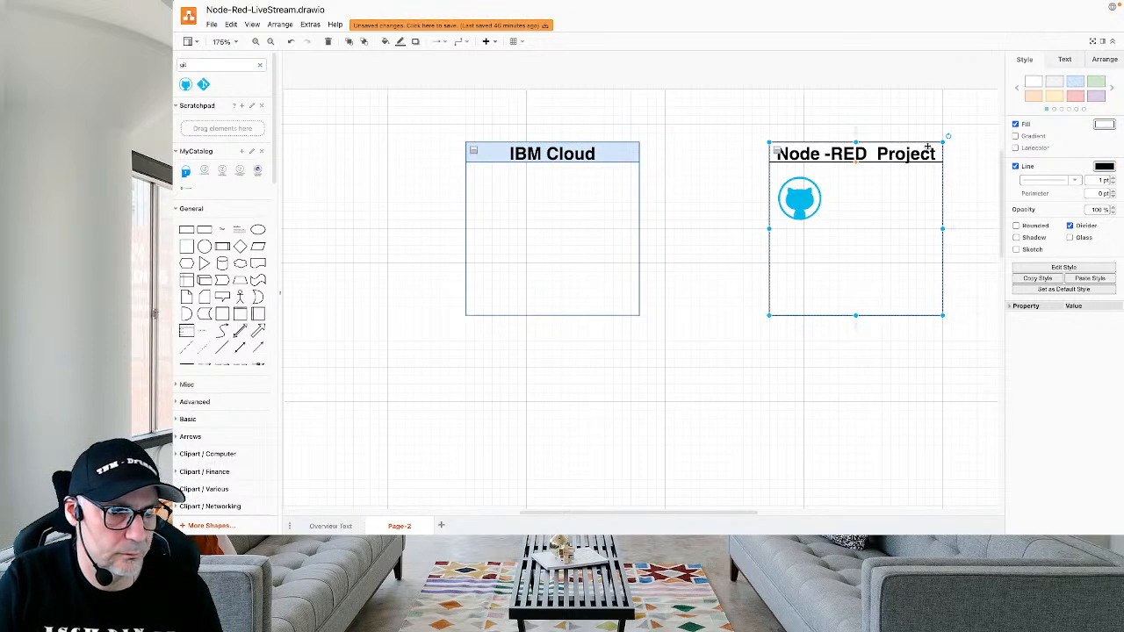
pyautogui.click(1073, 97)
pyautogui.click(676, 212)
# Enlarge the IBM Cloud container downward and to both sides, to roughly twice its width and height.
pyautogui.click(621, 306)
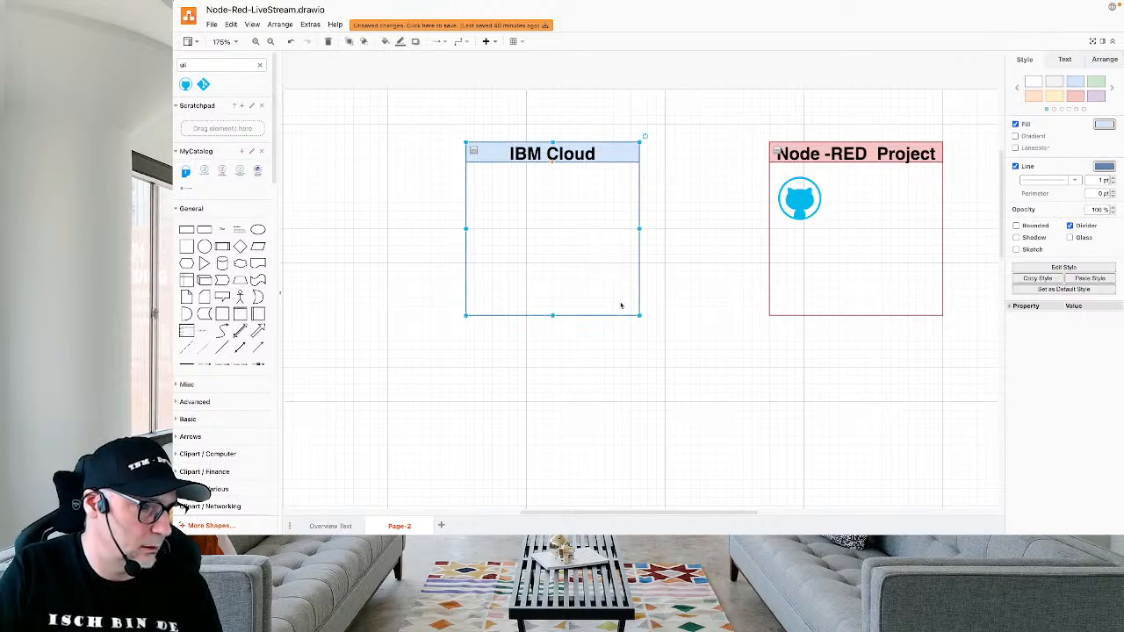
pyautogui.moveTo(639, 315); pyautogui.dragTo(706, 454)
pyautogui.moveTo(465, 298); pyautogui.dragTo(378, 297)
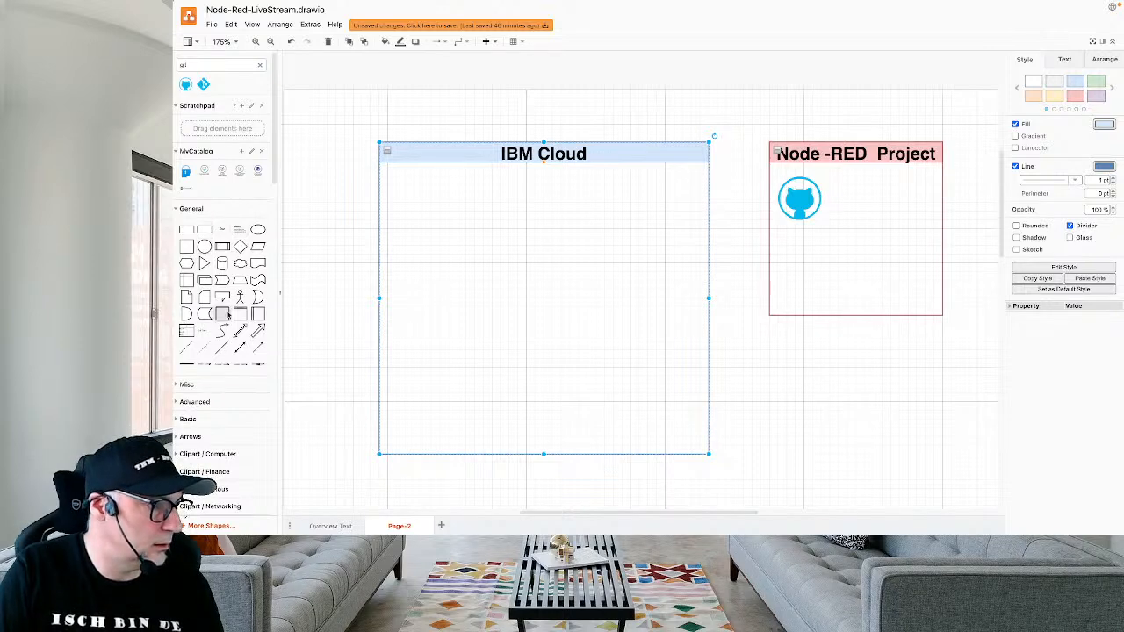
# Place a vertical container inside the IBM Cloud container and title it "Node-RED App".
pyautogui.moveTo(240, 314); pyautogui.dragTo(436, 265)
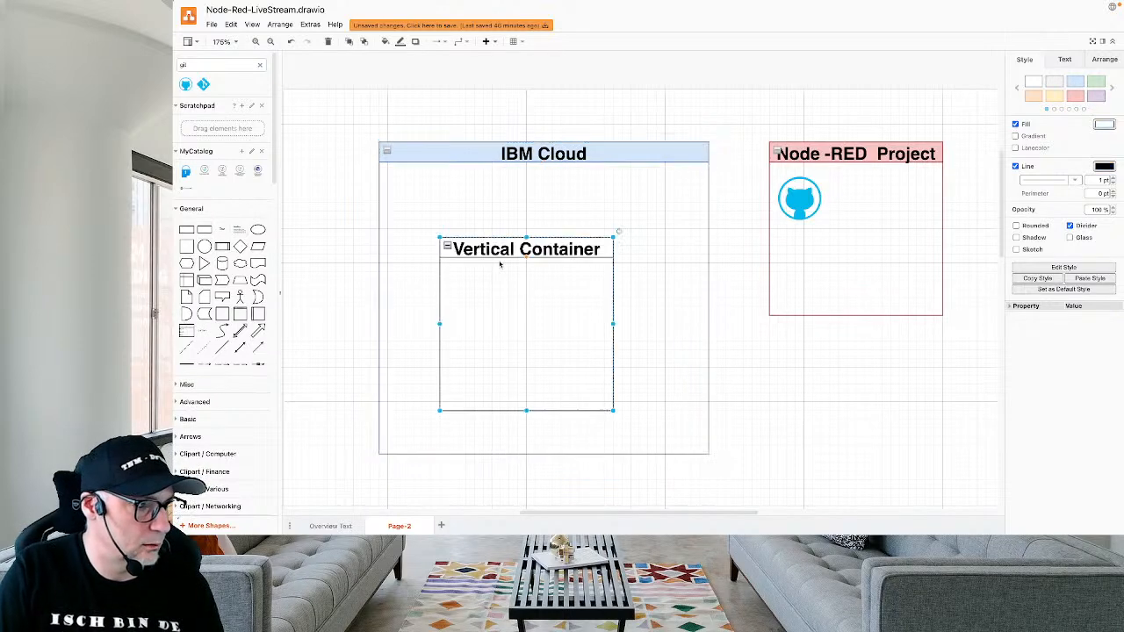
pyautogui.doubleClick(507, 249)
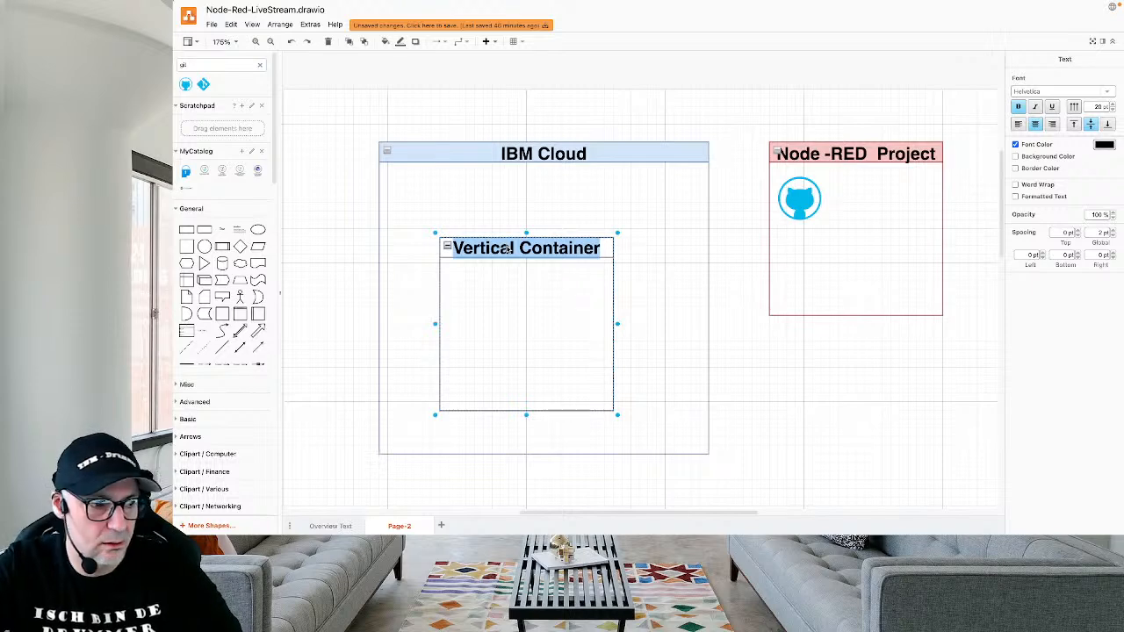
pyautogui.write('App')
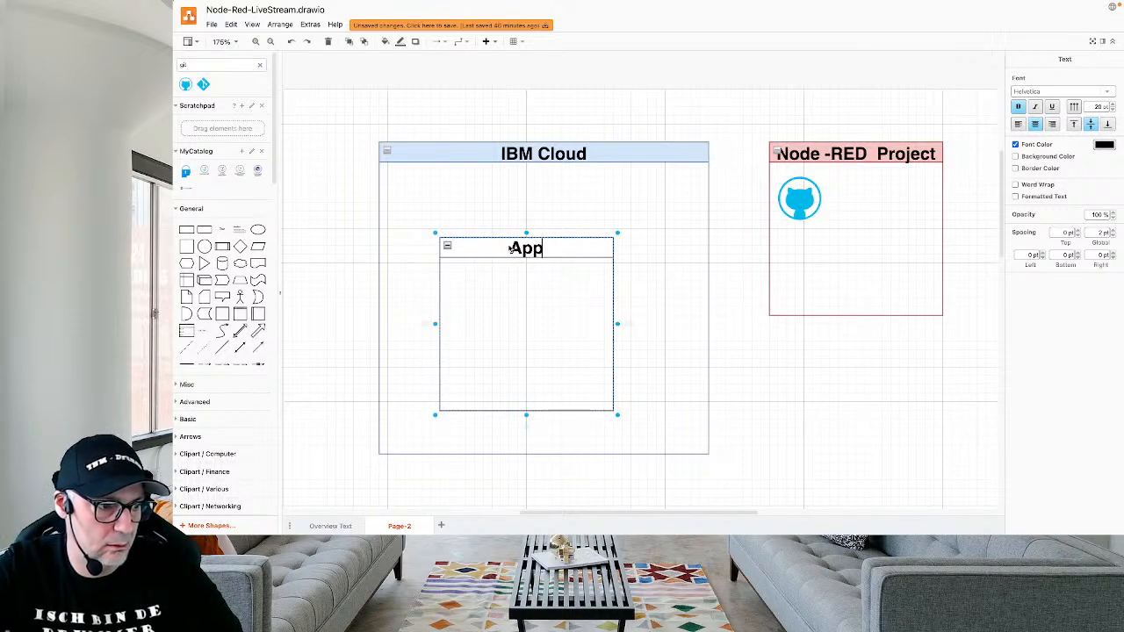
pyautogui.doubleClick(513, 249)
pyautogui.click(512, 250)
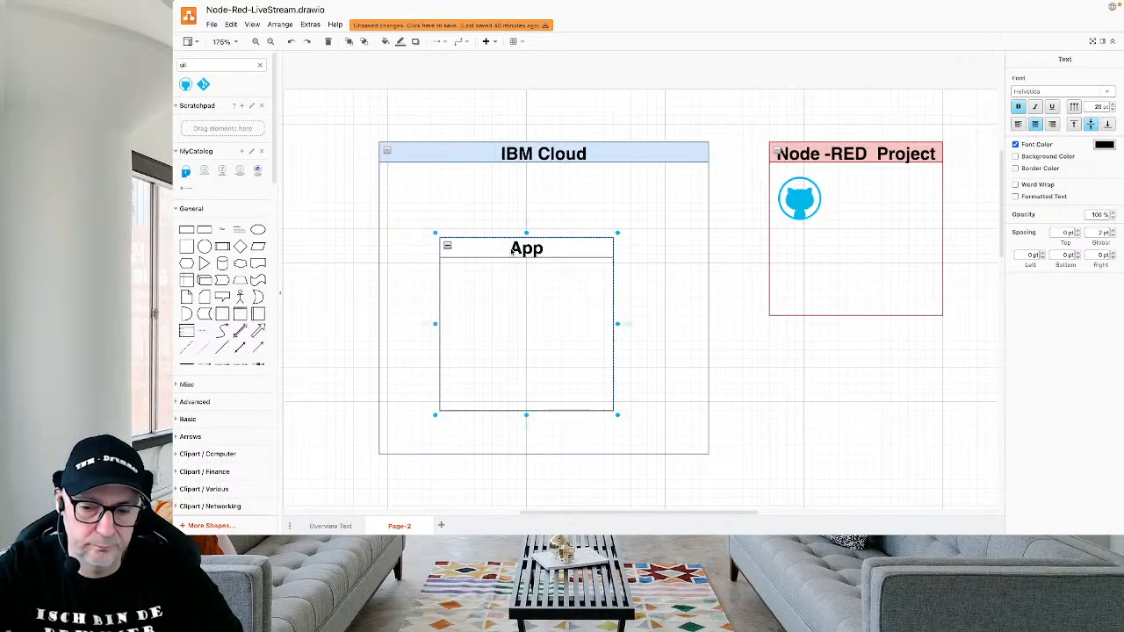
pyautogui.write('Node-R')
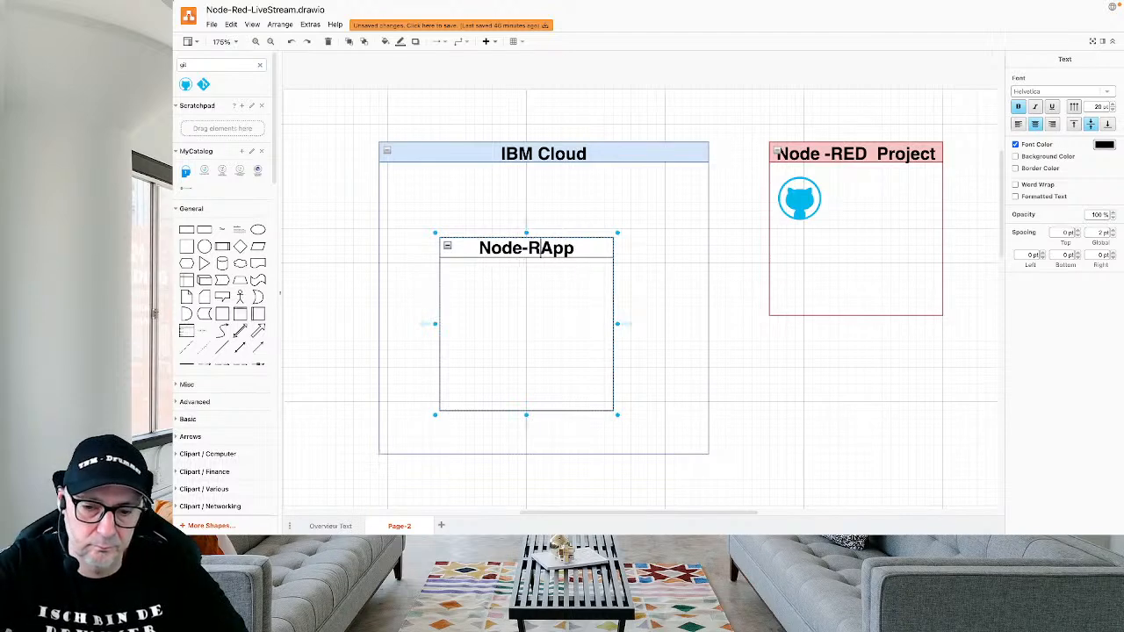
pyautogui.write('ED')
pyautogui.click(644, 263)
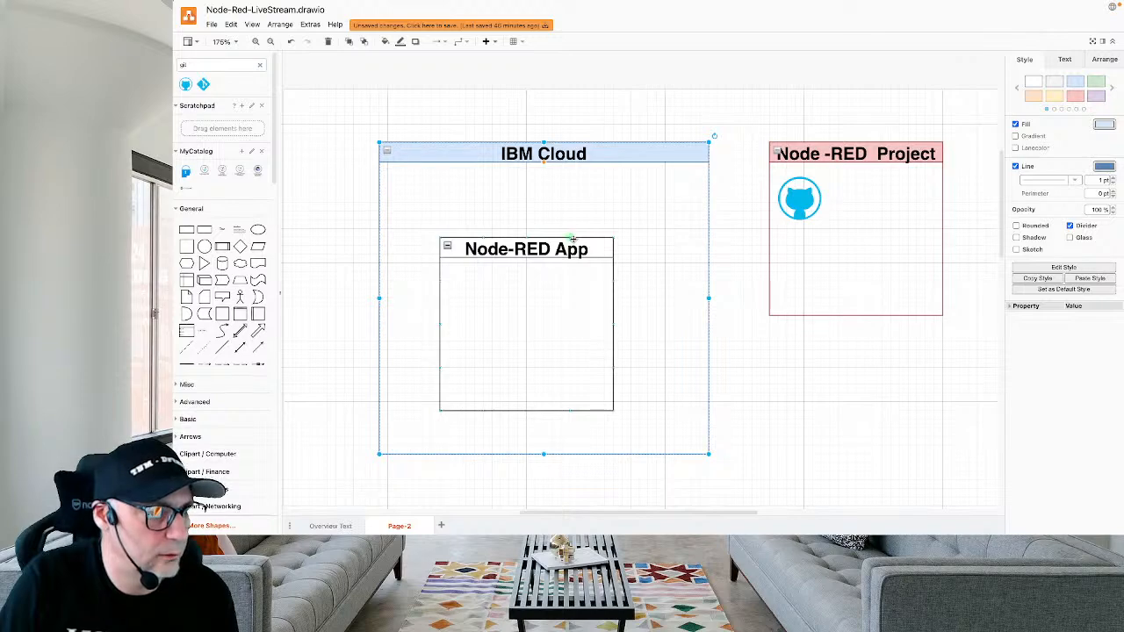
pyautogui.moveTo(572, 237); pyautogui.dragTo(509, 207)
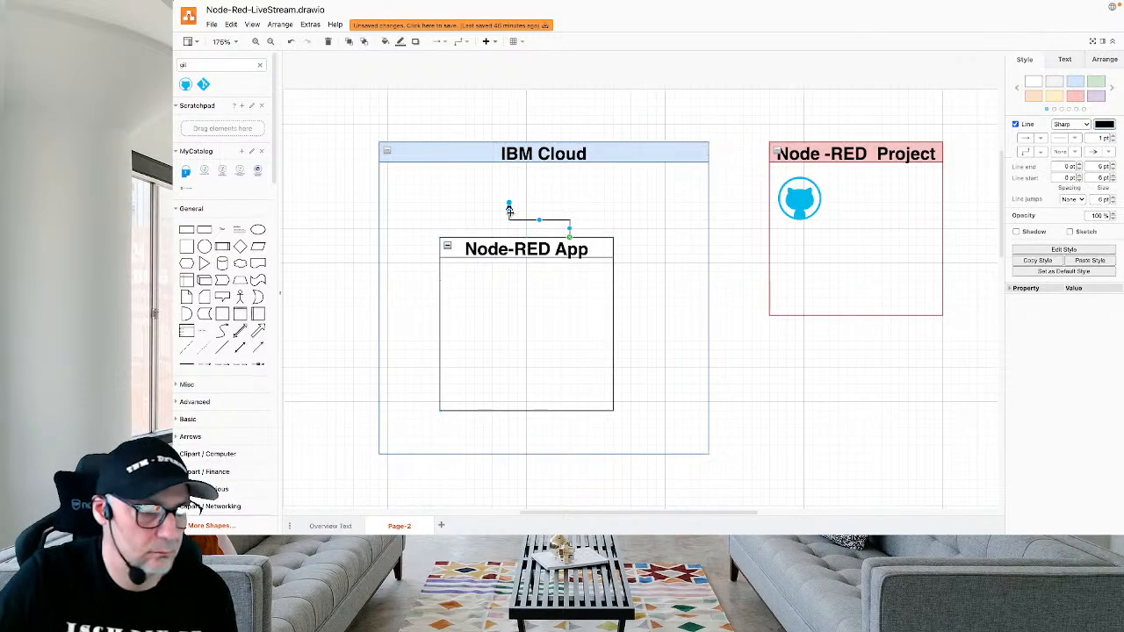
pyautogui.press('Delete')
pyautogui.hotkey('ctrl', 'Left')
pyautogui.hotkey('ctrl', 'Right')
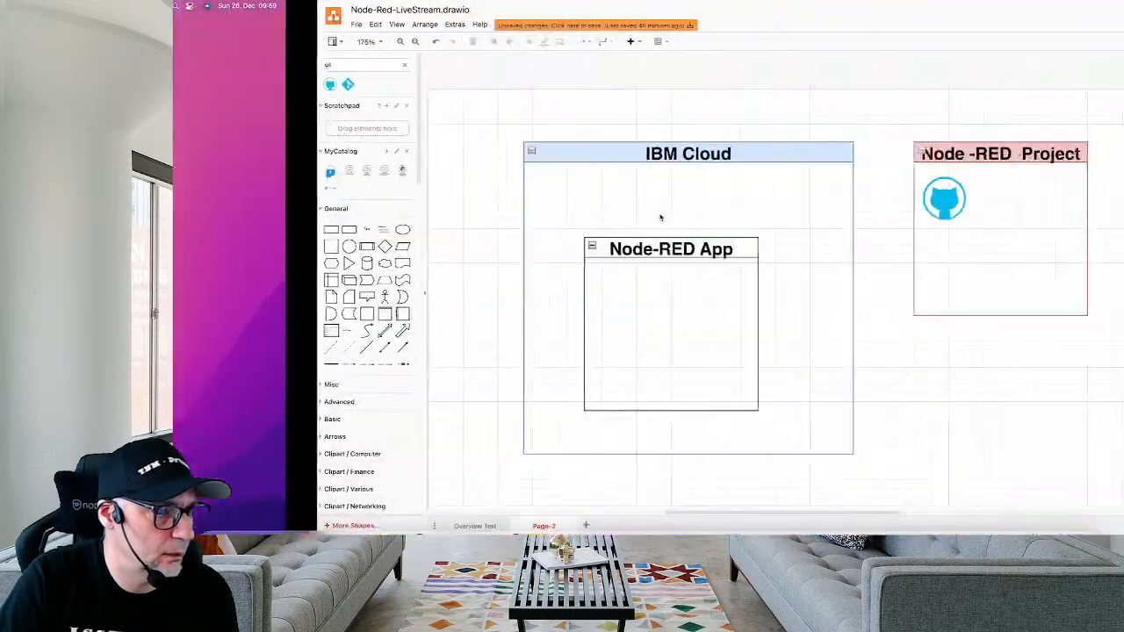
# Switch to IBM Cloud in the browser and review the NodeRED-app's details, services and available actions.
pyautogui.hotkey('ctrl', 'Right')
pyautogui.scroll(-1, 556, 408)
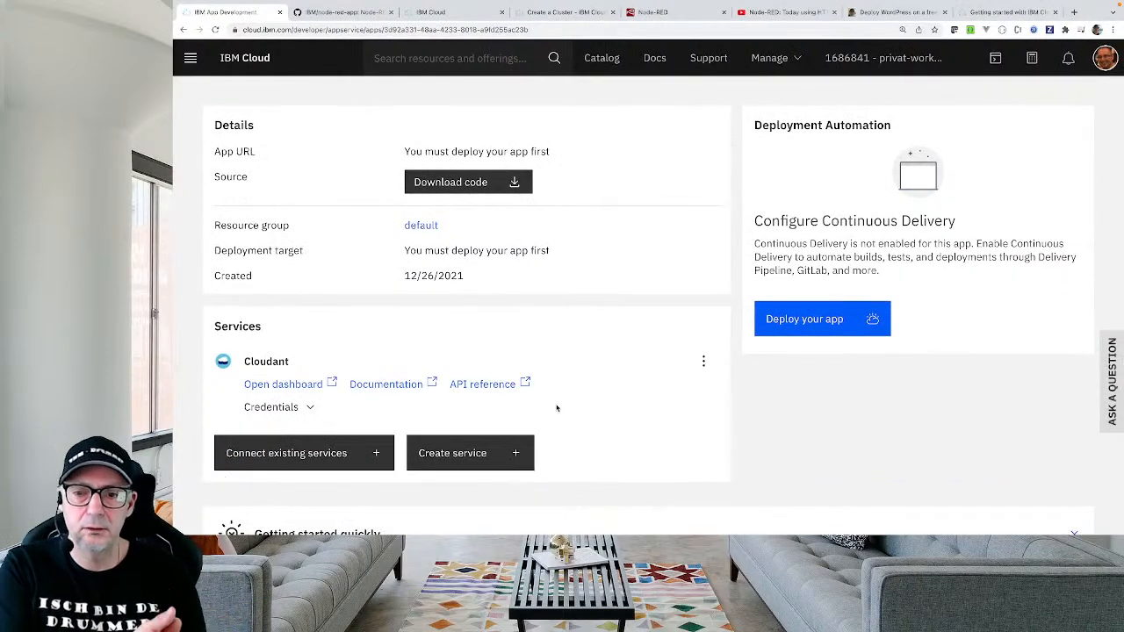
pyautogui.scroll(1, 411, 304)
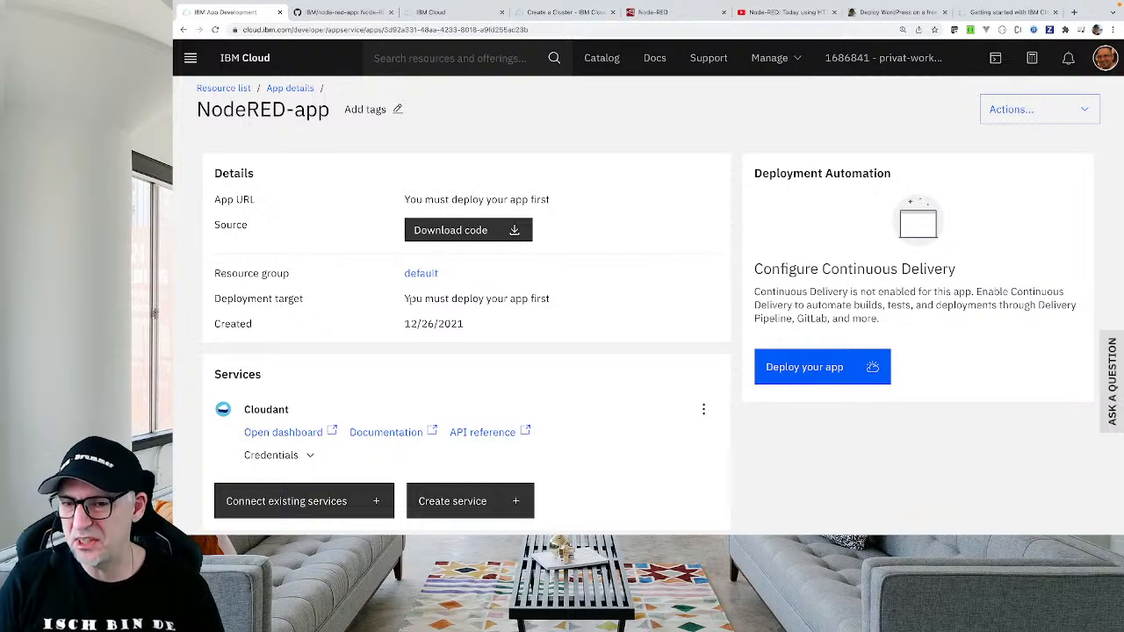
pyautogui.click(1010, 107)
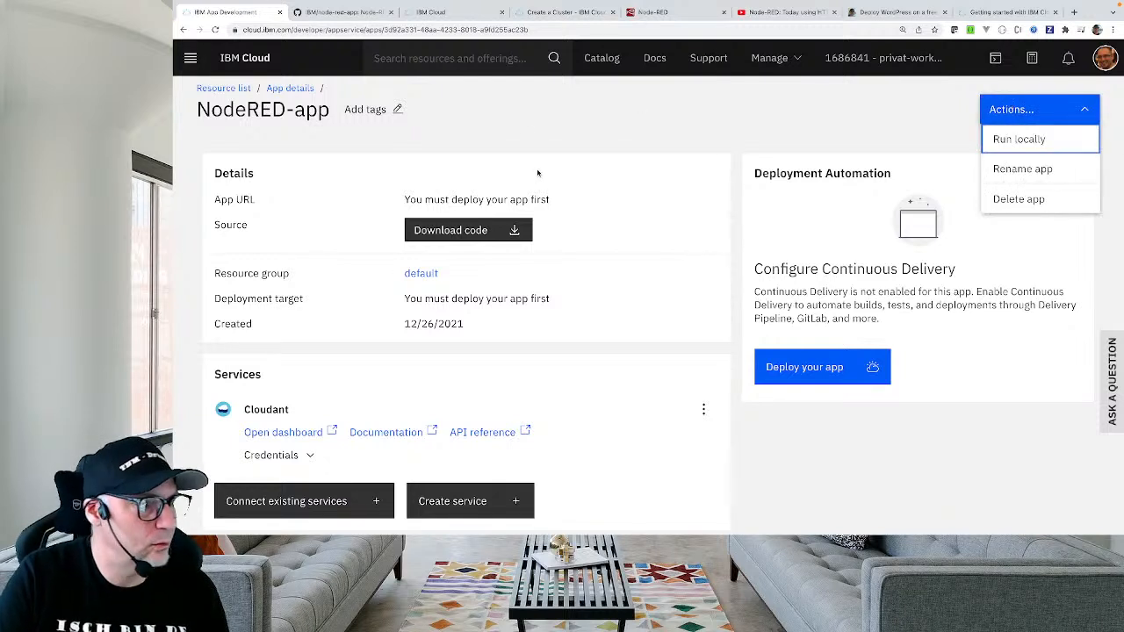
pyautogui.click(511, 120)
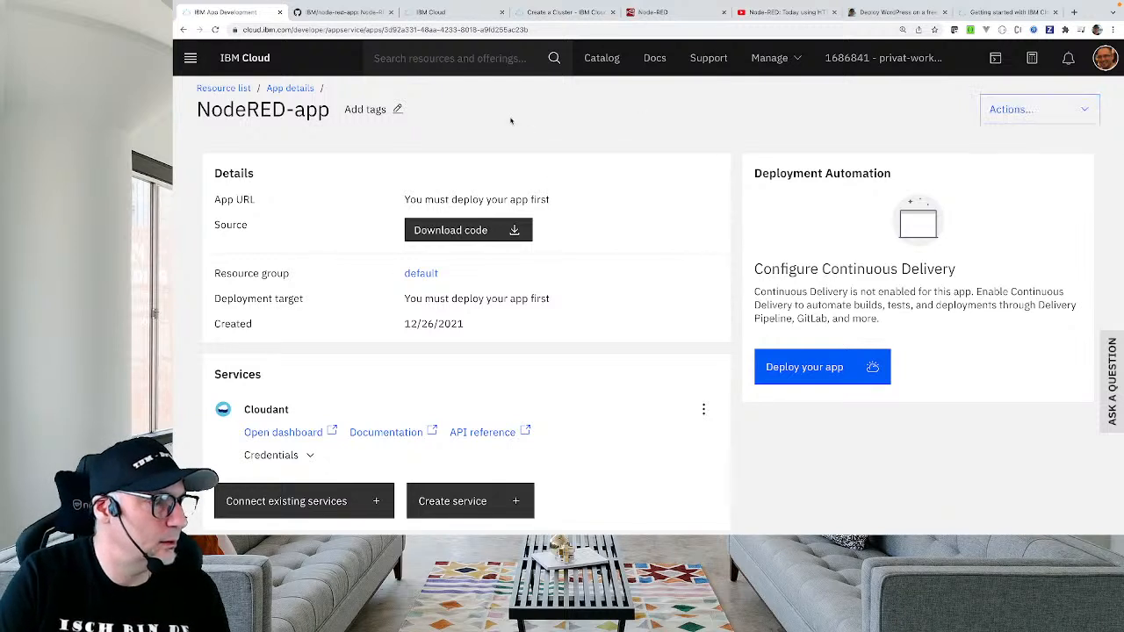
# Go to the IBM Cloud dashboard and start creating a resource from the catalog.
pyautogui.click(450, 12)
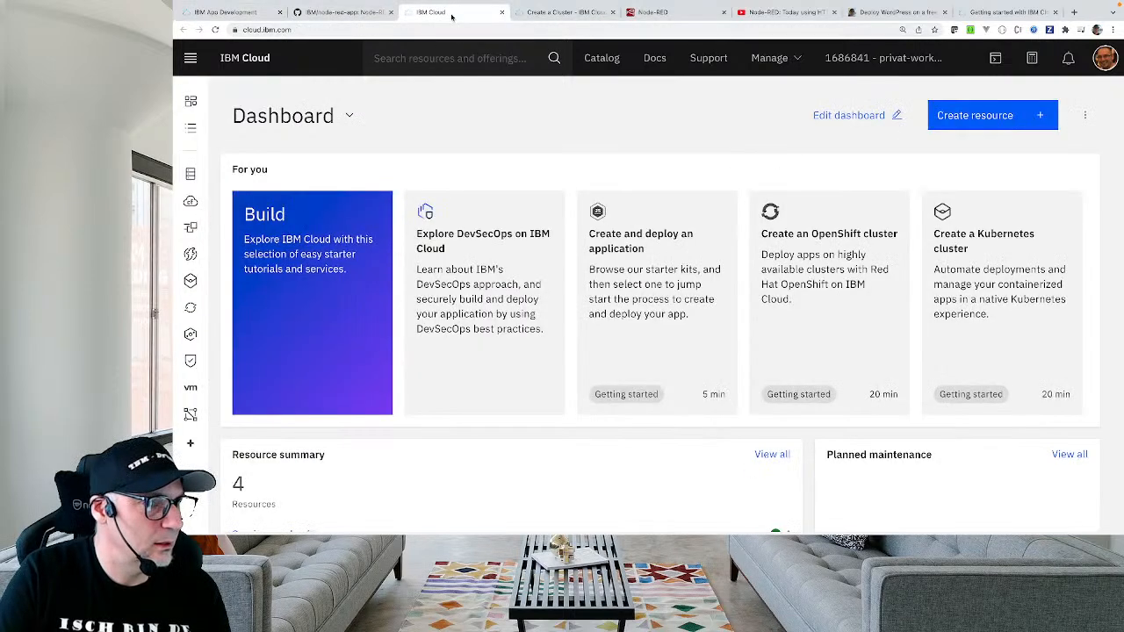
pyautogui.click(990, 116)
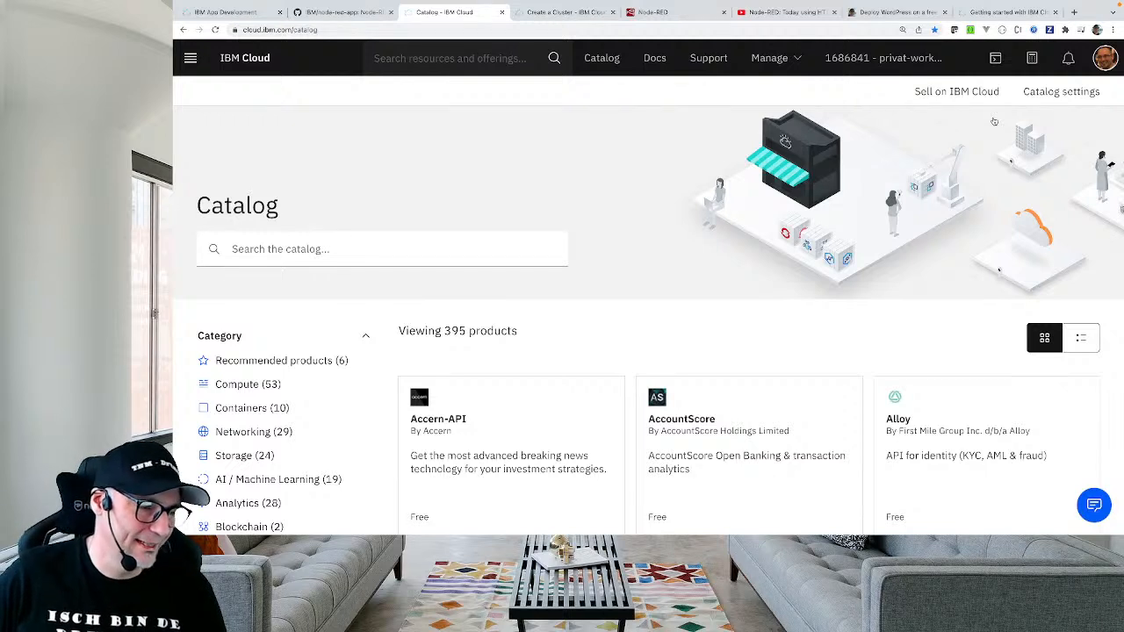
pyautogui.click(254, 244)
pyautogui.write('cl')
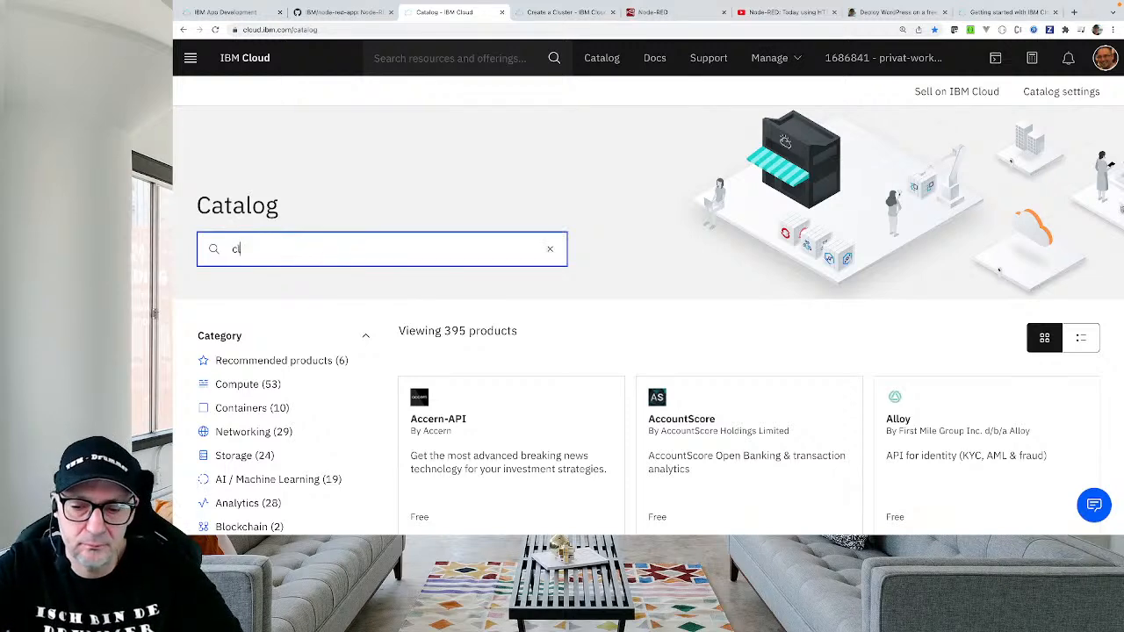
pyautogui.write('o')
pyautogui.press('BackSpace')
pyautogui.press('BackSpace')
pyautogui.press('BackSpace')
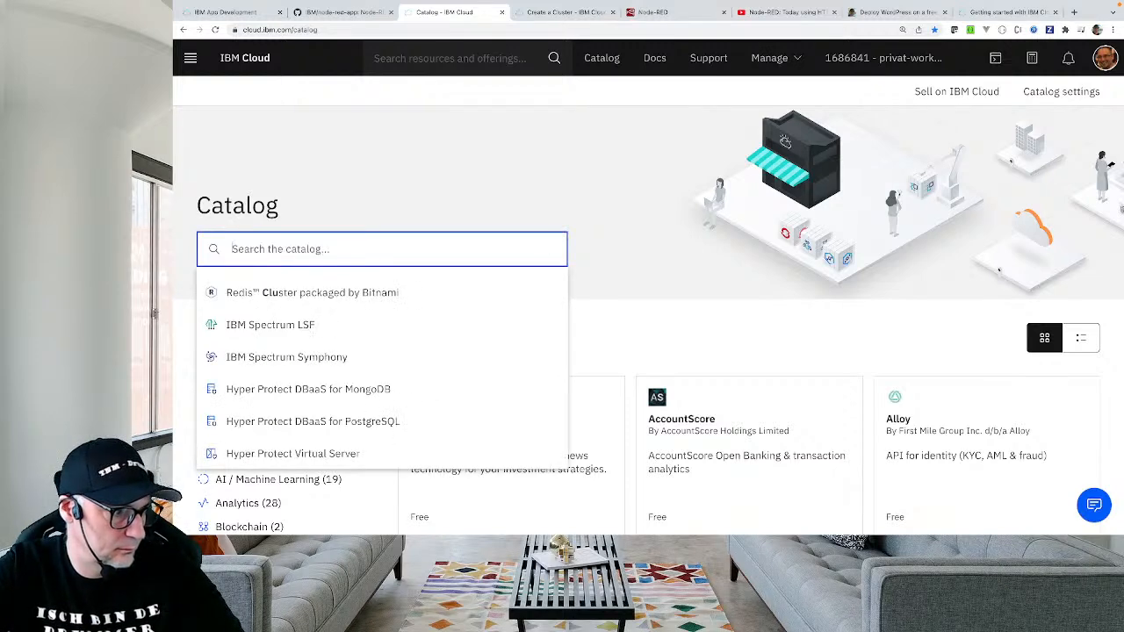
# Filter the catalog by the Containers category and open the Kubernetes Service product.
pyautogui.click(251, 407)
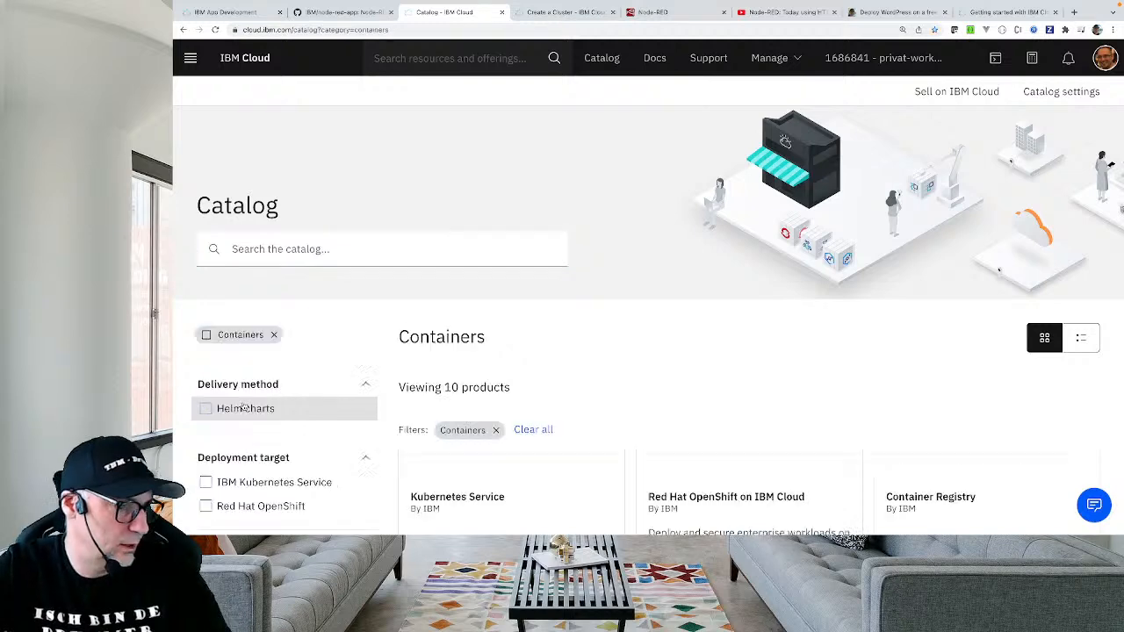
pyautogui.scroll(-3, 519, 410)
pyautogui.click(519, 410)
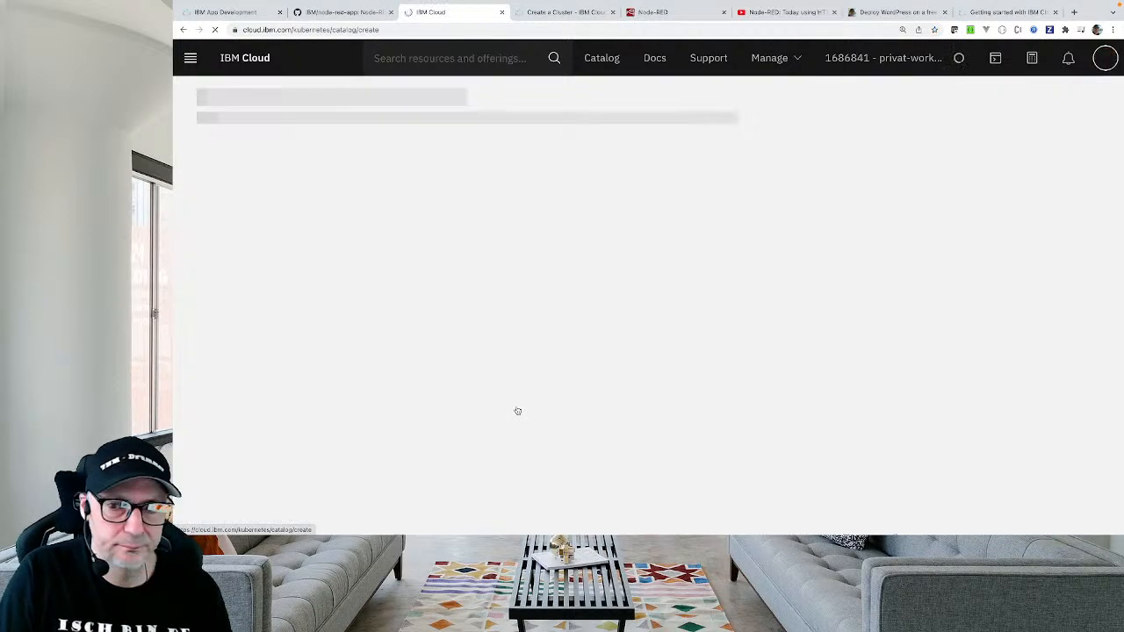
# Choose the Free pricing plan for the Kubernetes cluster and name it node-red-free-cluster.
pyautogui.click(335, 307)
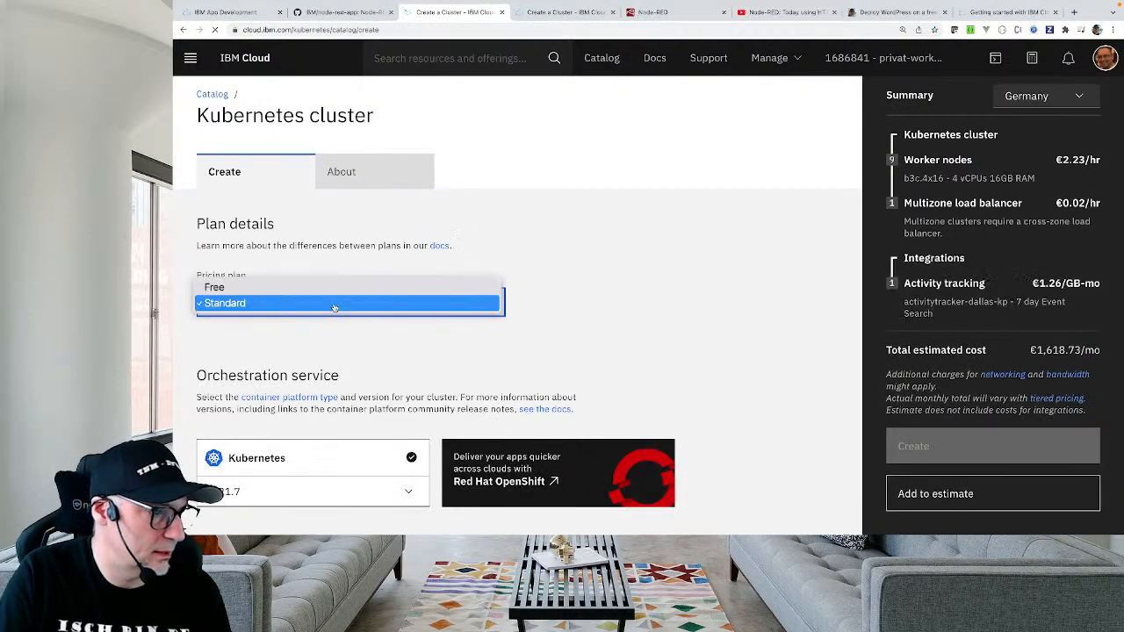
pyautogui.click(324, 292)
pyautogui.scroll(-3, 655, 468)
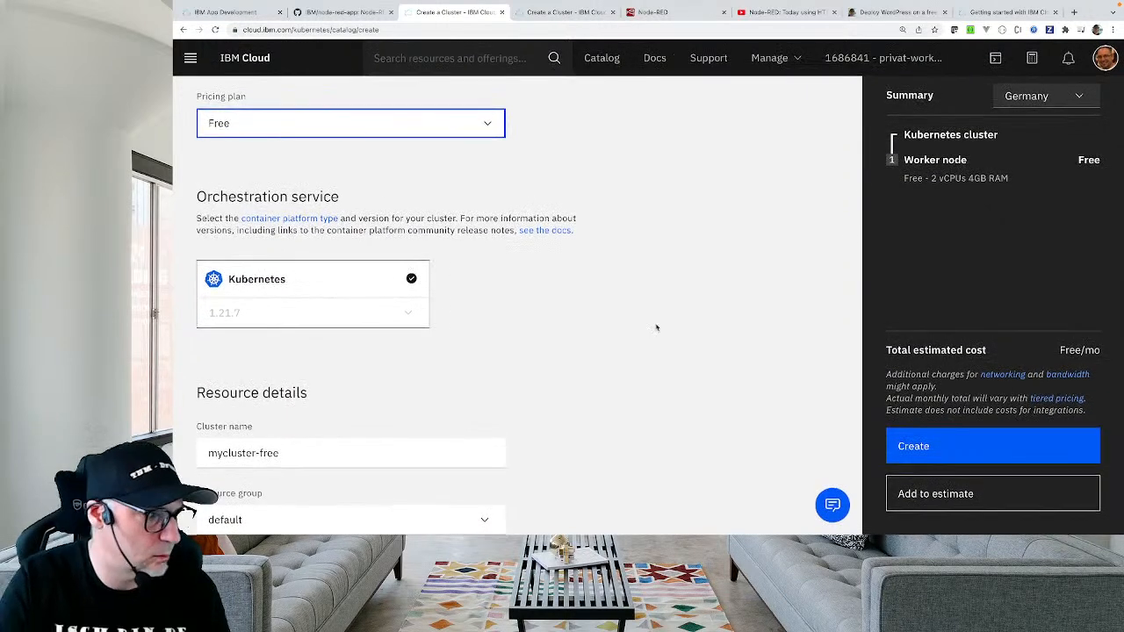
pyautogui.moveTo(334, 453); pyautogui.dragTo(183, 450)
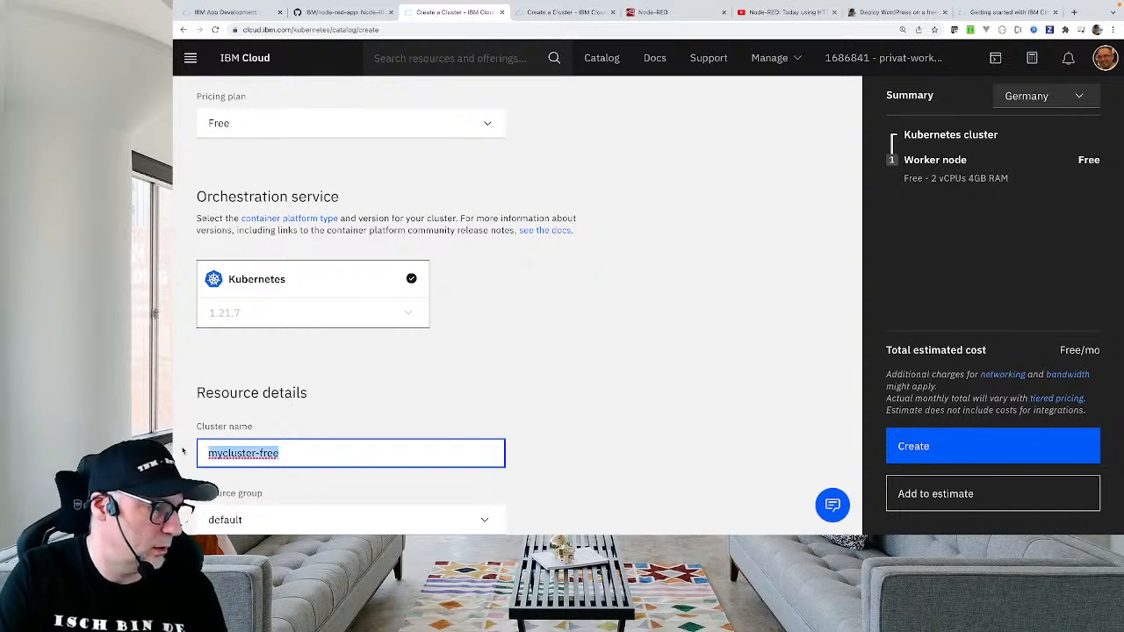
pyautogui.moveTo(256, 453); pyautogui.dragTo(177, 457)
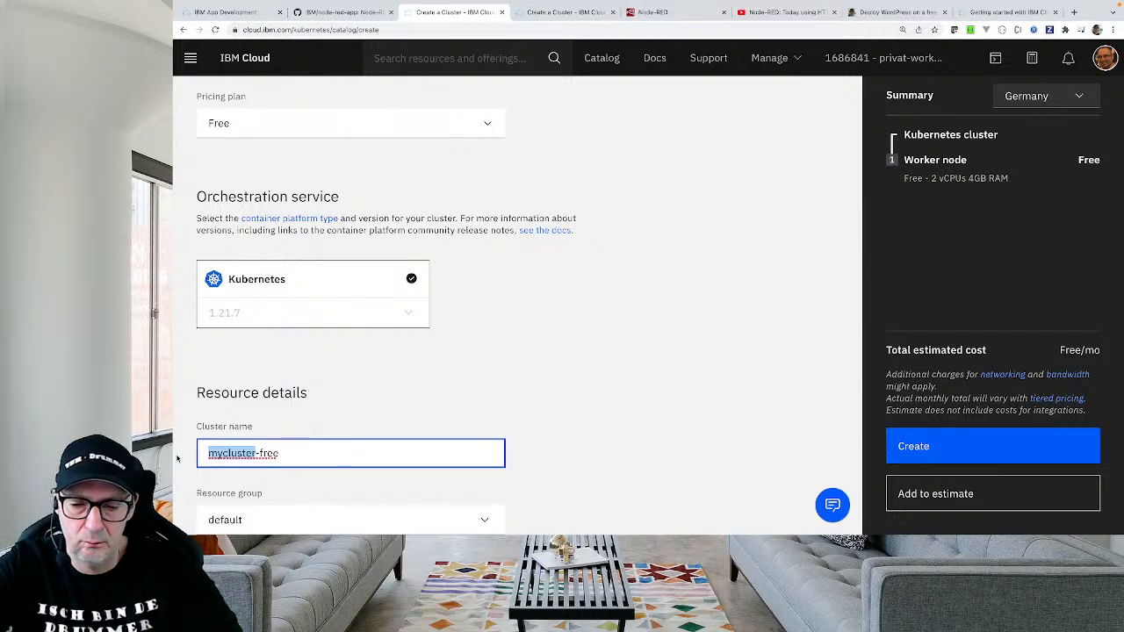
pyautogui.write('n')
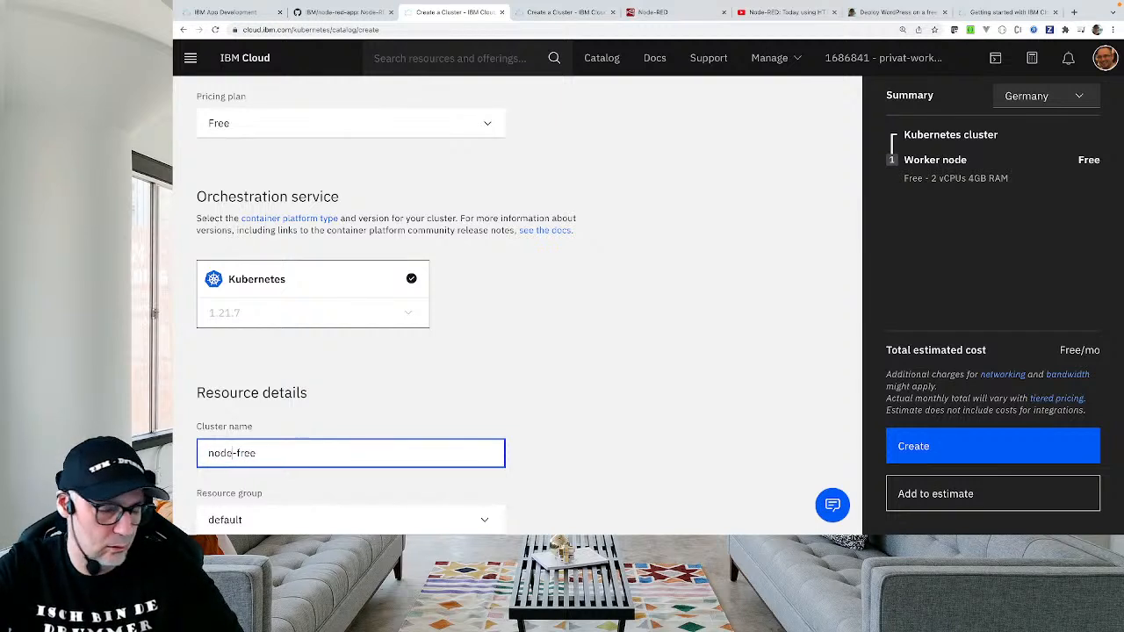
pyautogui.write('ode-red')
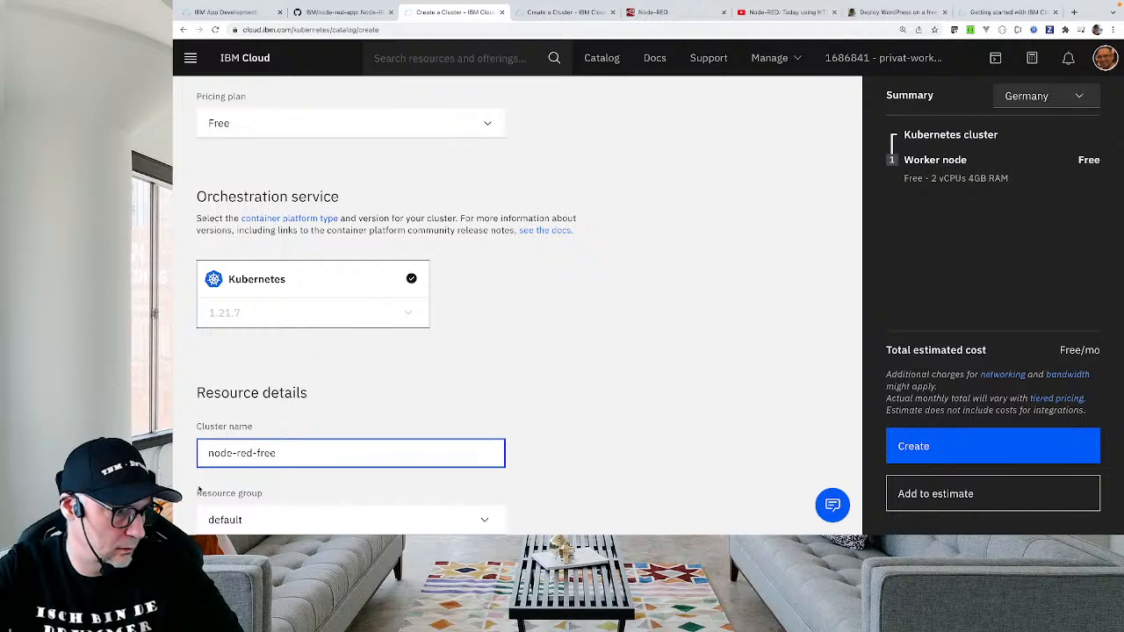
pyautogui.write('-free-cl')
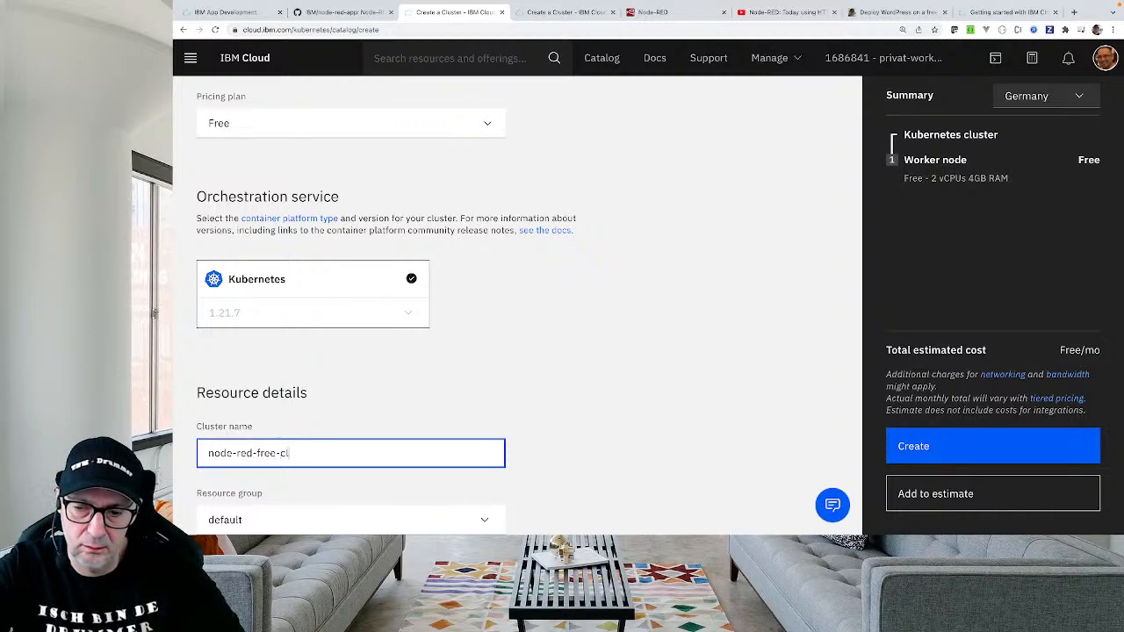
pyautogui.write('uster')
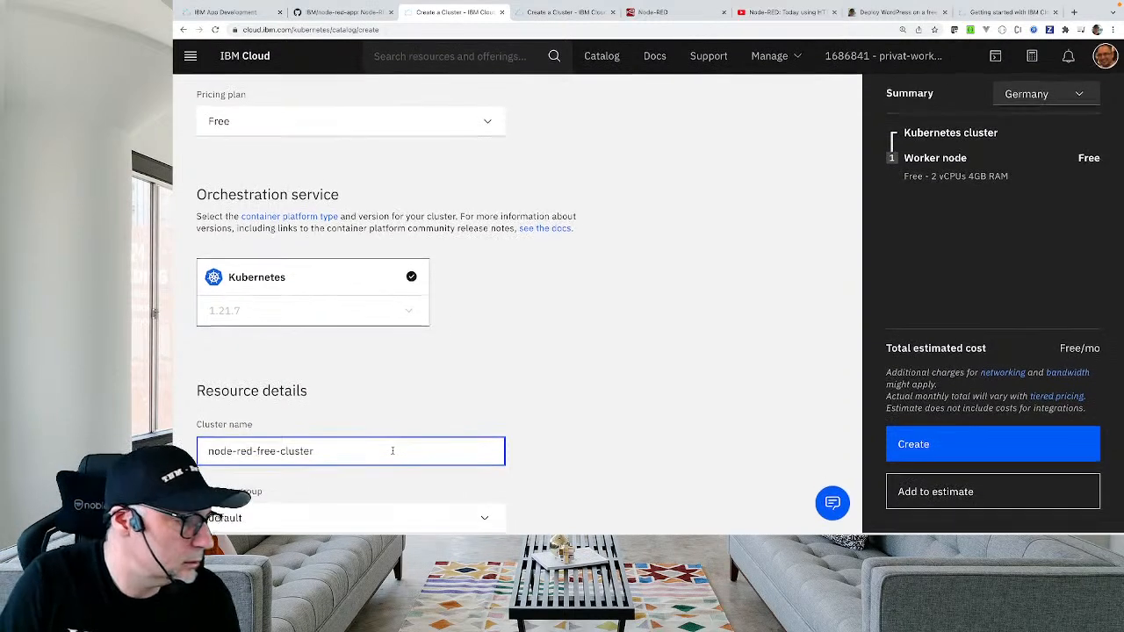
# View the About information for the Kubernetes cluster and return to its creation form.
pyautogui.scroll(2, 639, 342)
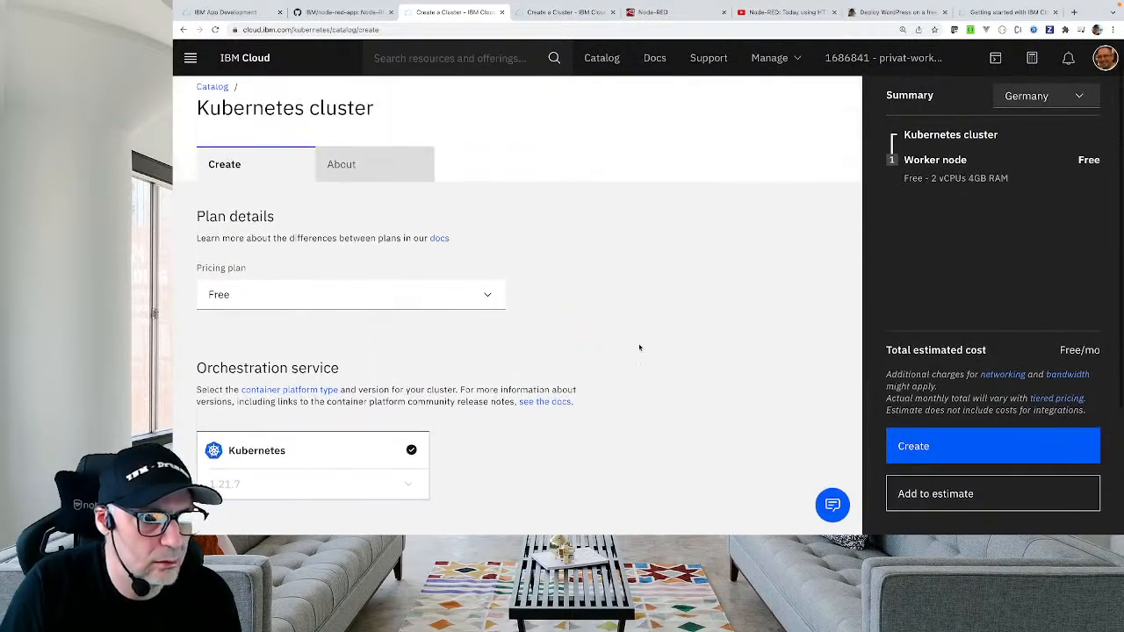
pyautogui.click(347, 169)
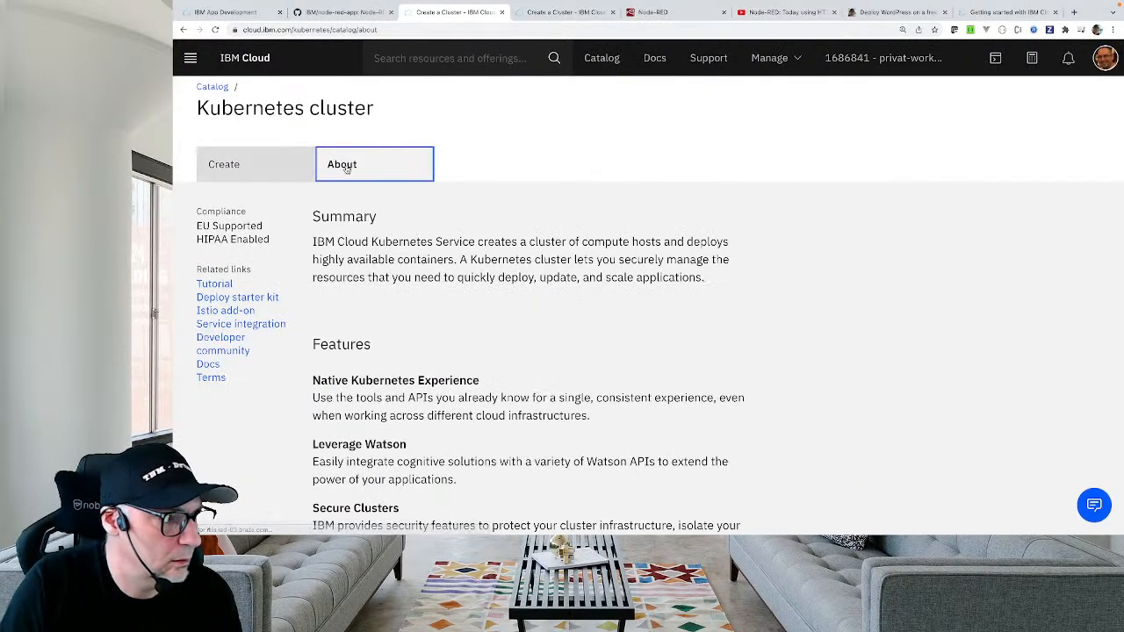
pyautogui.click(252, 165)
pyautogui.scroll(-2, 711, 268)
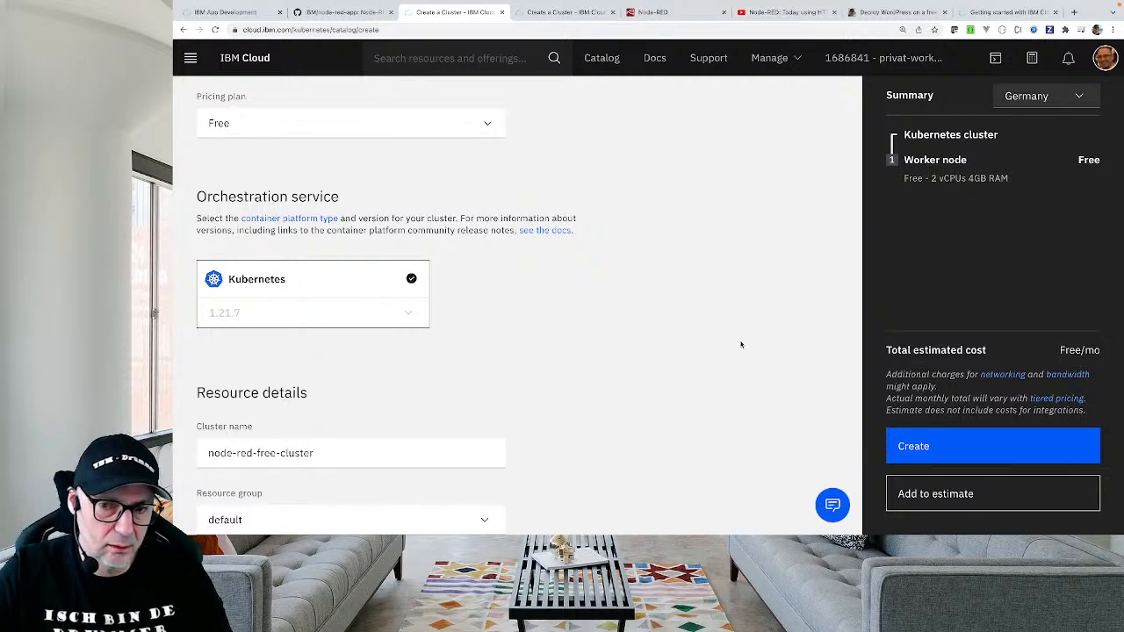
# Check the complete configuration at a smaller page zoom and create the free Kubernetes cluster.
pyautogui.hotkey('ctrl', '-')
pyautogui.hotkey('ctrl', '-')
pyautogui.hotkey('ctrl', '-')
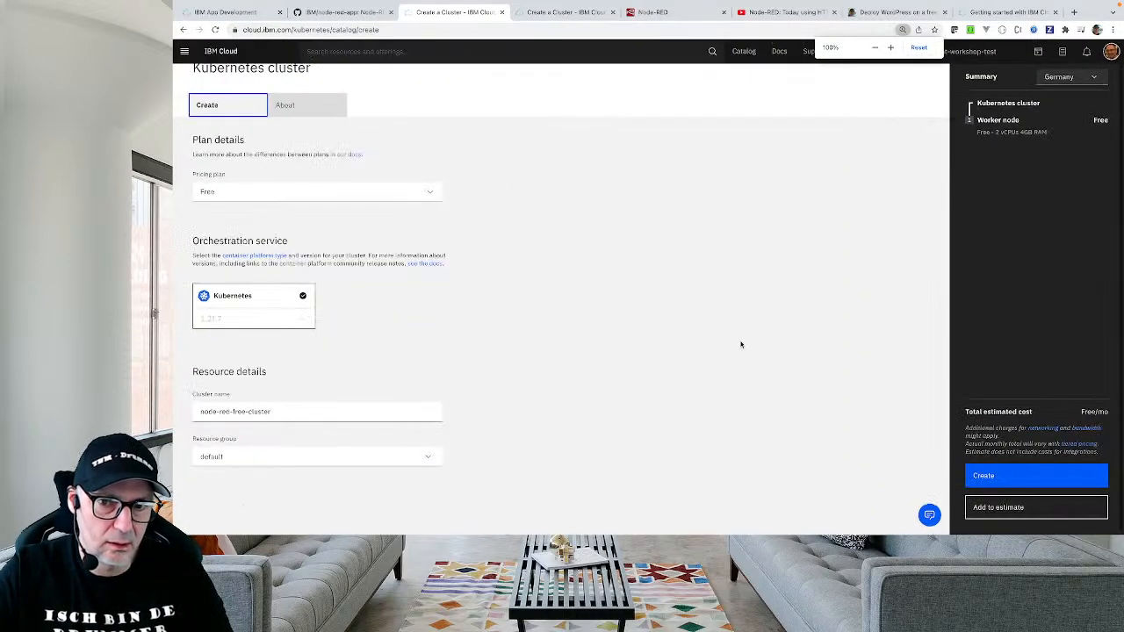
pyautogui.hotkey('ctrl', '+')
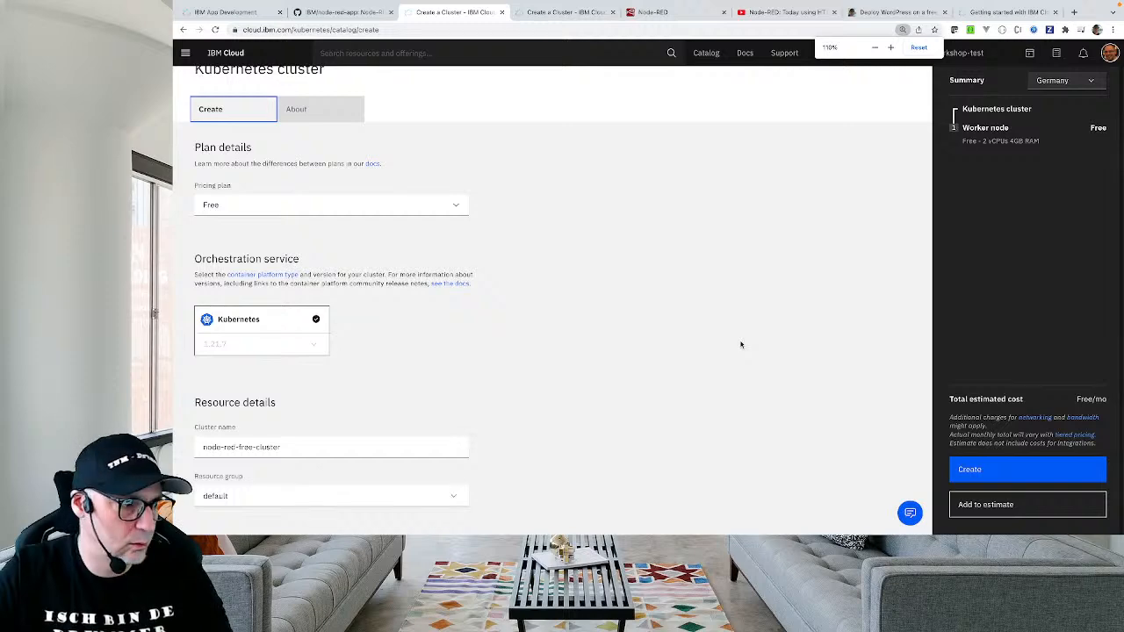
pyautogui.hotkey('ctrl', '+')
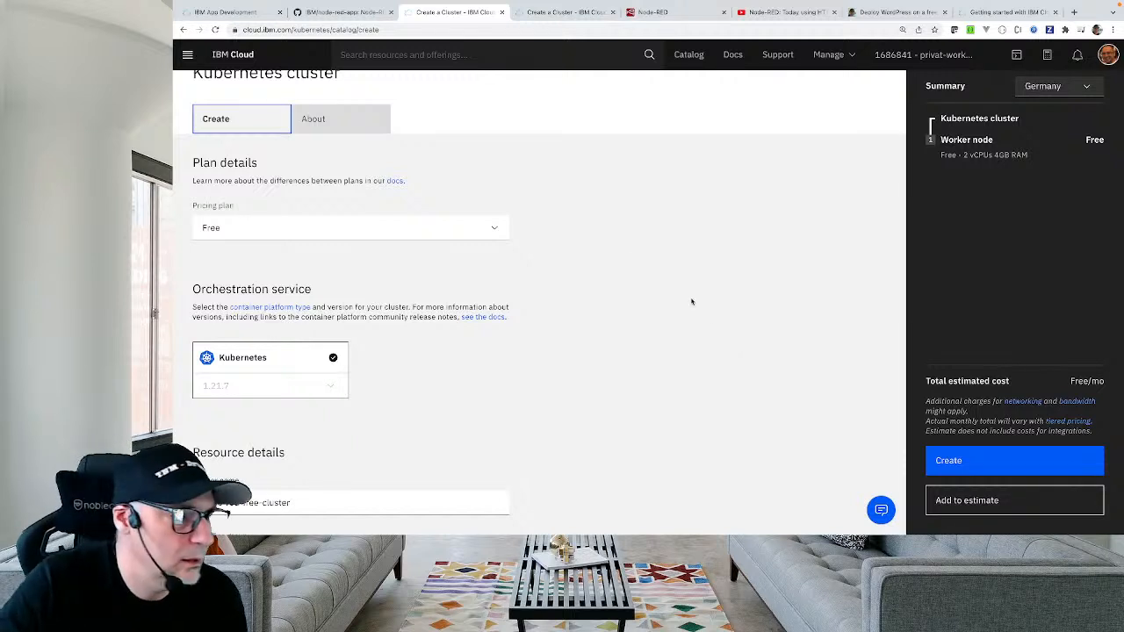
pyautogui.click(1022, 468)
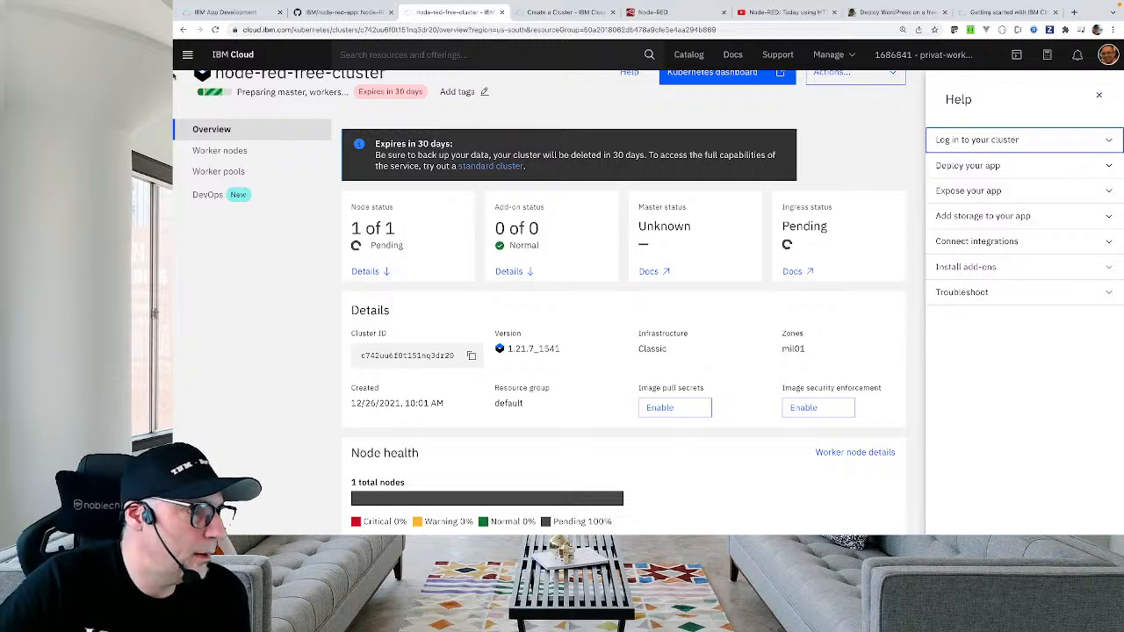
# Open the NodeRED-app's Cloudant service in a new tab and examine its deployment details, capacity and database dashboard.
pyautogui.click(230, 12)
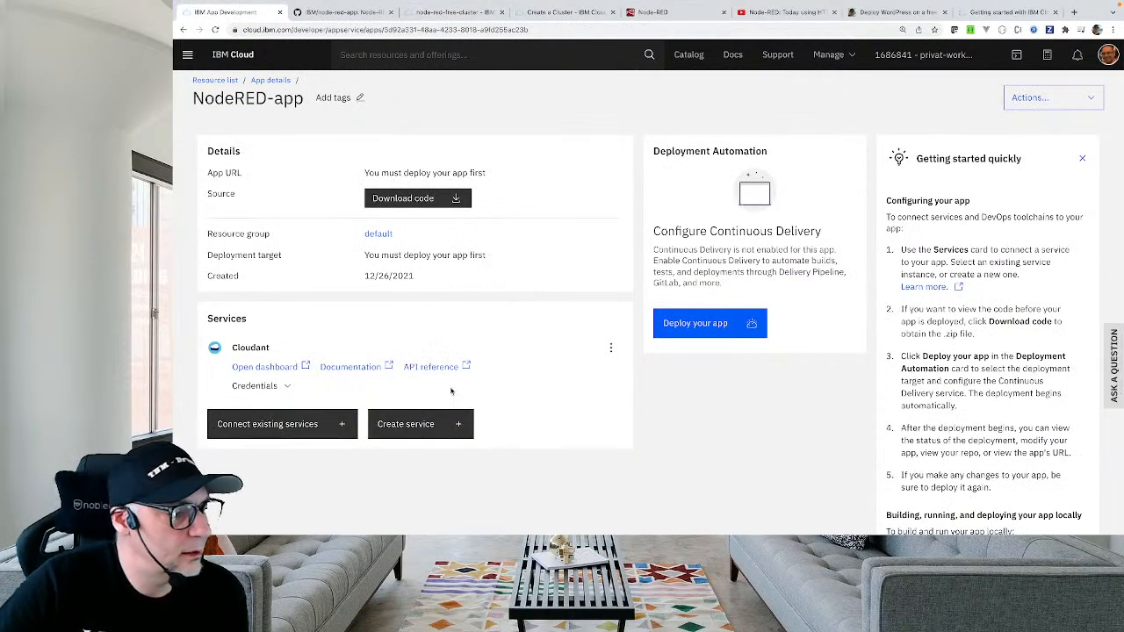
pyautogui.rightClick(266, 367)
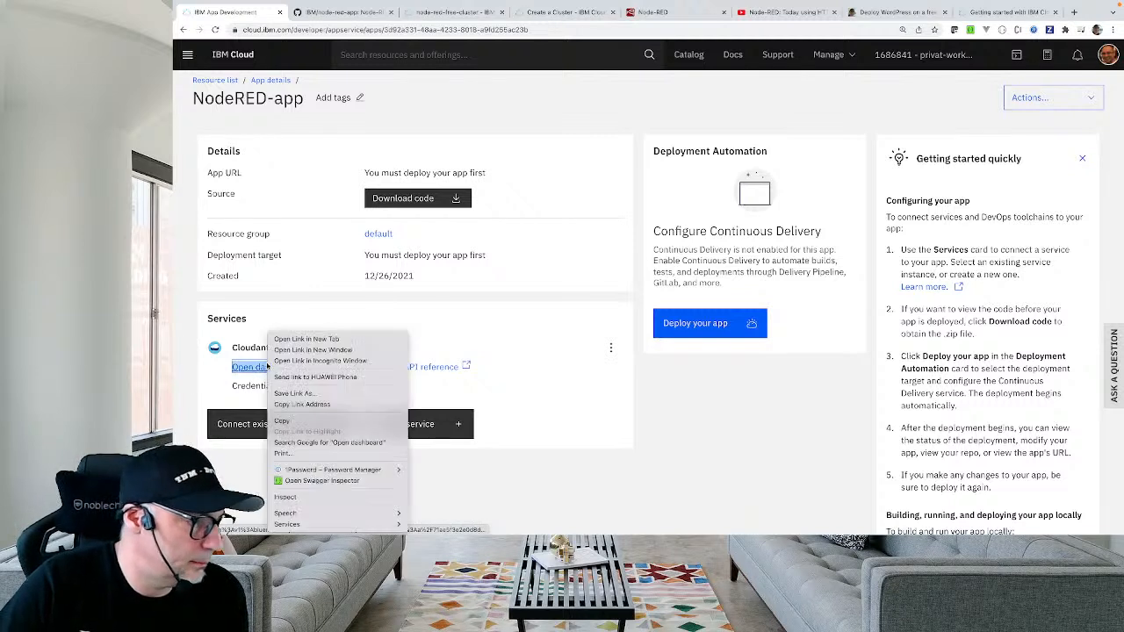
pyautogui.click(298, 339)
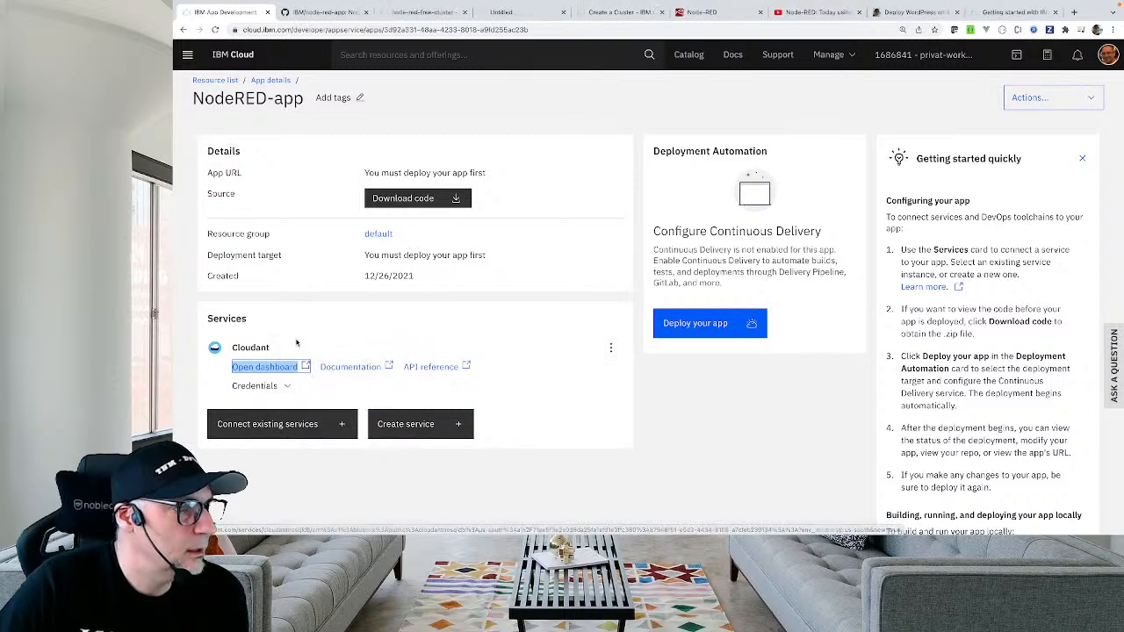
pyautogui.click(537, 10)
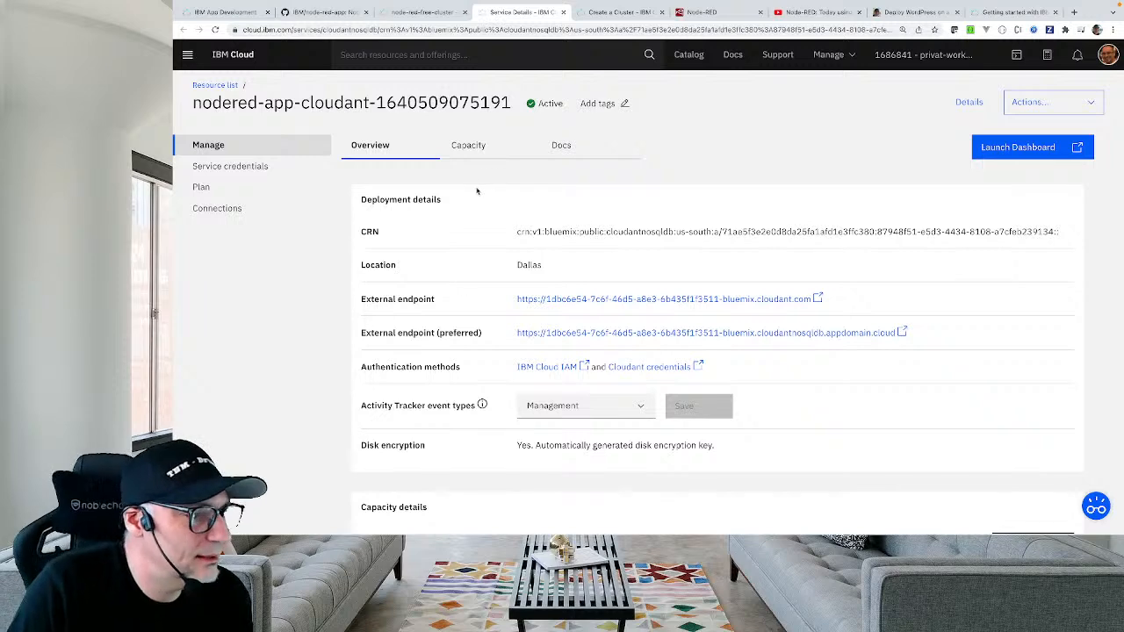
pyautogui.scroll(-5, 476, 191)
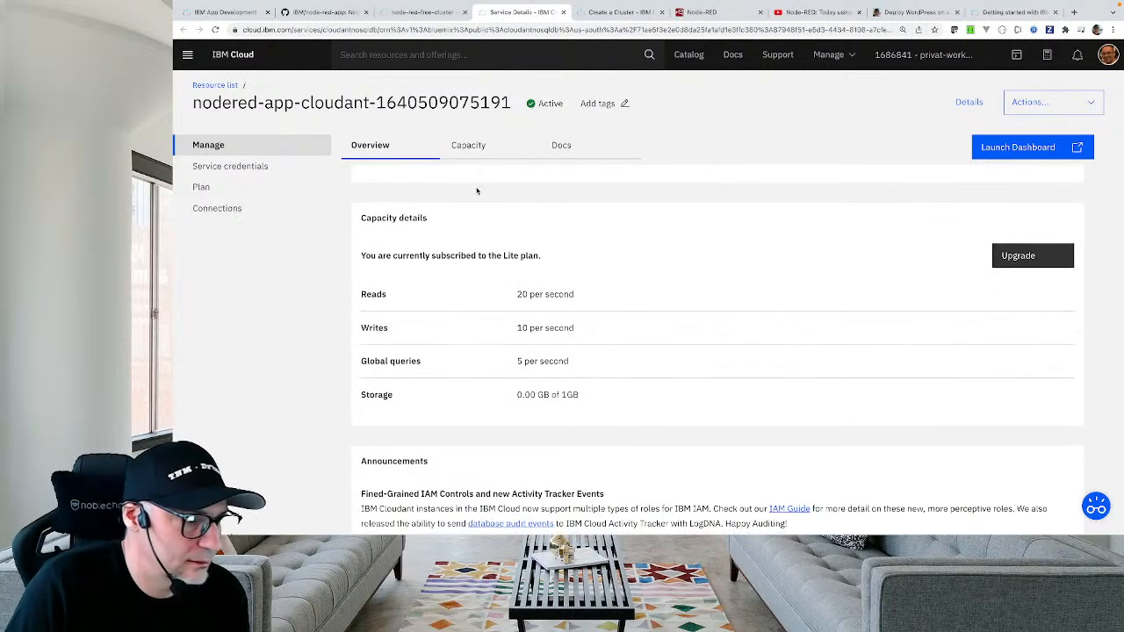
pyautogui.click(1065, 147)
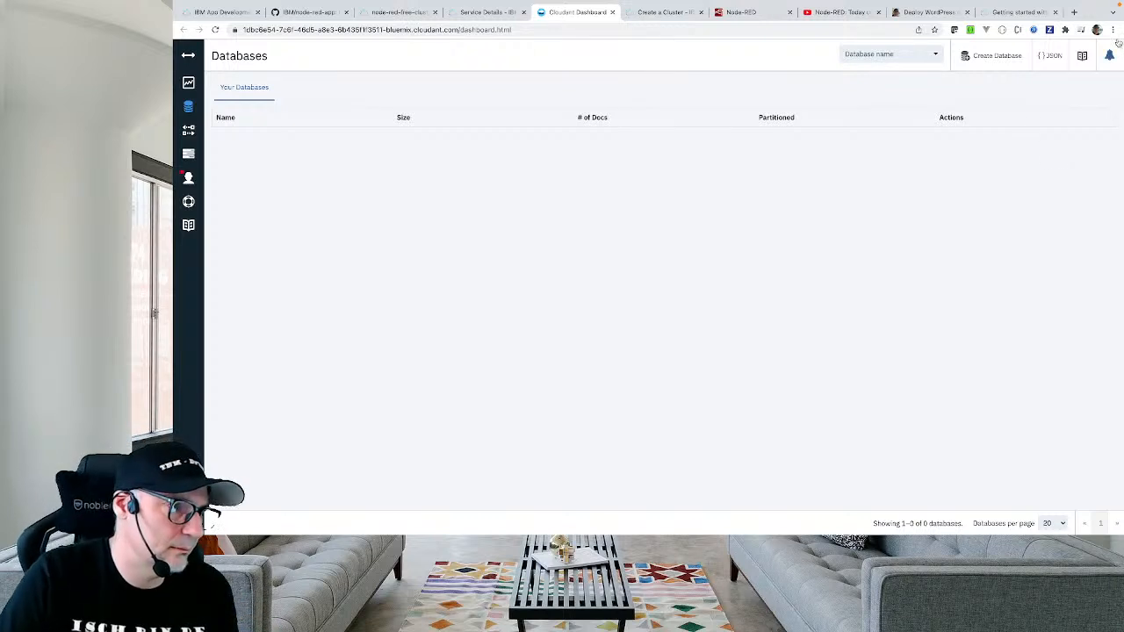
pyautogui.click(612, 12)
# Switch to draw.io and move the Node-RED App container up and slightly left inside the IBM Cloud container.
pyautogui.hotkey('ctrl', 'Right')
pyautogui.hotkey('ctrl', 'Left')
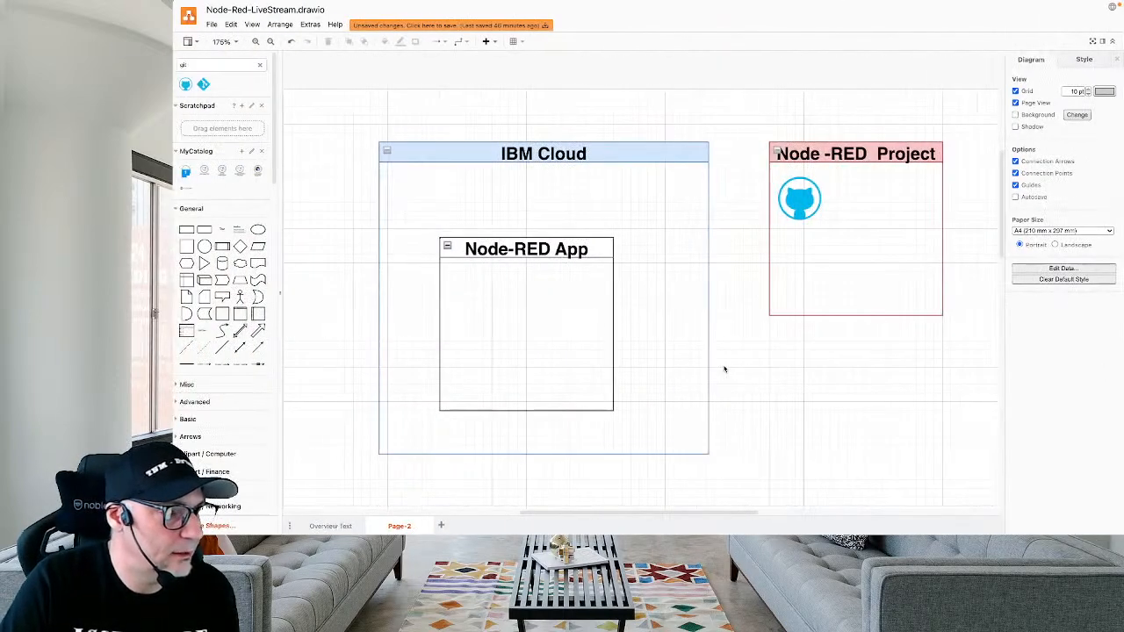
pyautogui.moveTo(582, 245); pyautogui.dragTo(565, 201)
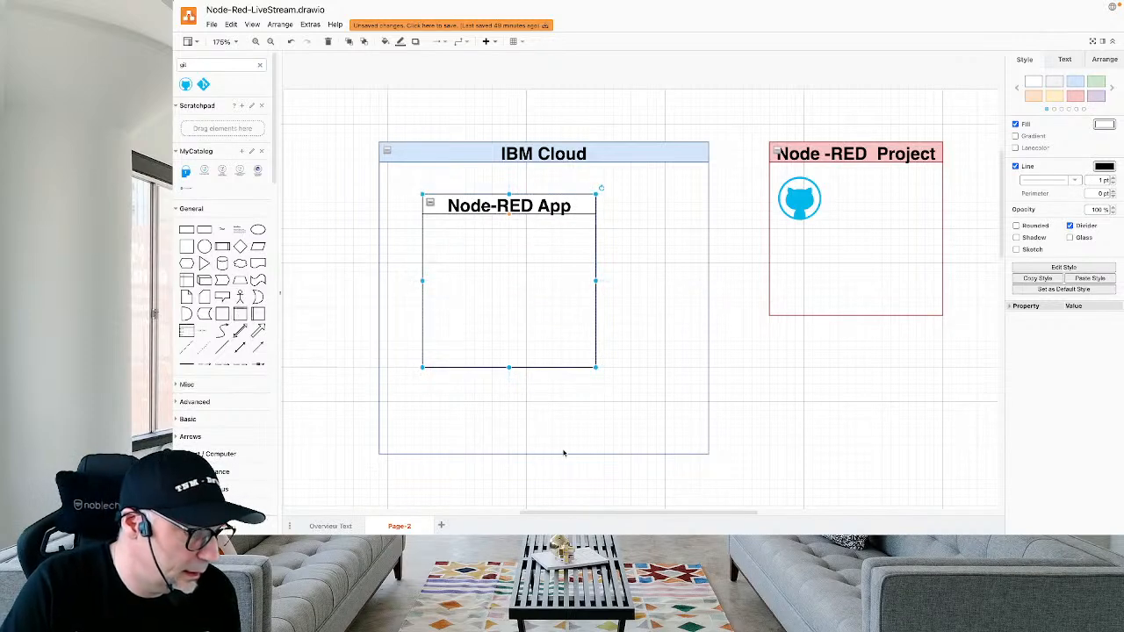
# Extend the IBM Cloud container downward by about half its height, keeping its width.
pyautogui.scroll(-3, 564, 453)
pyautogui.click(708, 315)
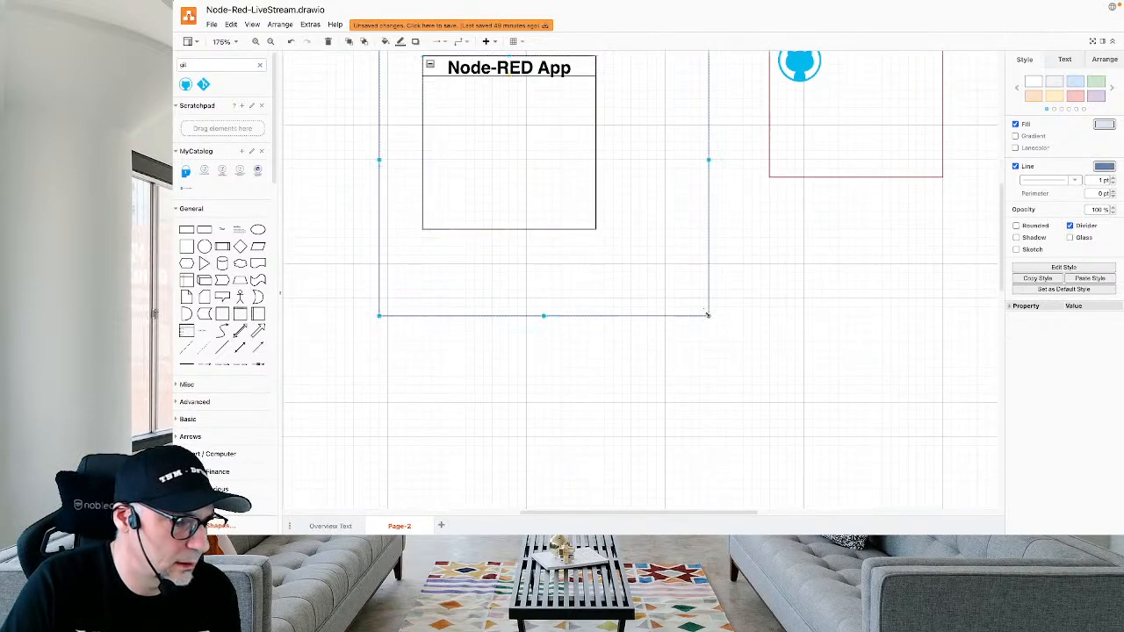
pyautogui.moveTo(708, 315); pyautogui.dragTo(709, 480)
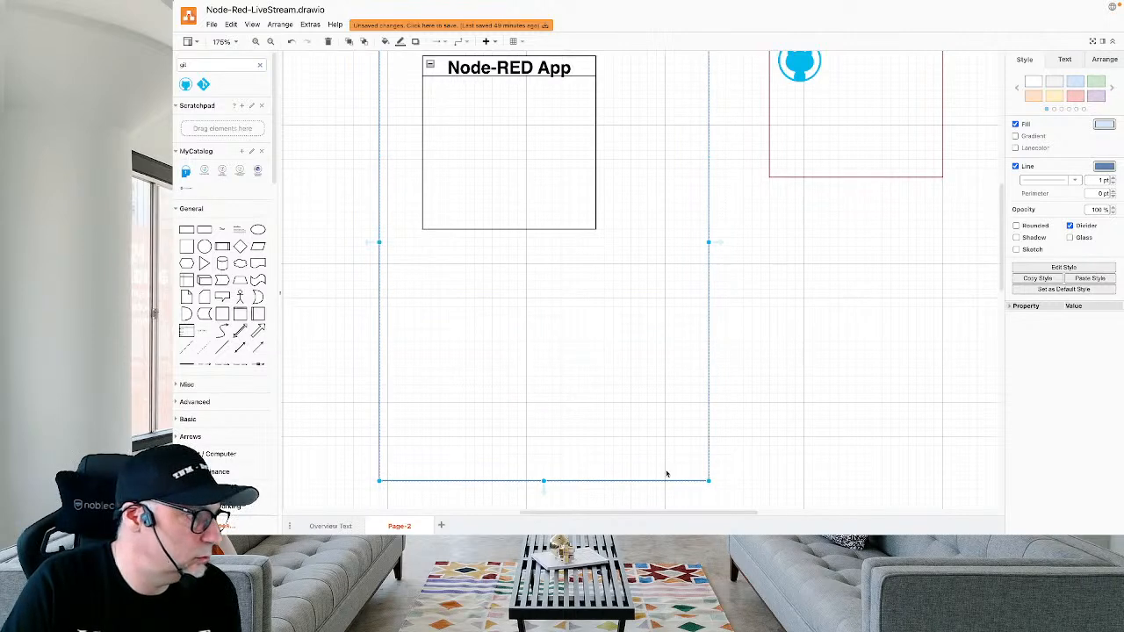
# Place a cylinder below the Node-RED App container, try labelling it, and move it outside the IBM Cloud container.
pyautogui.click(222, 263)
pyautogui.moveTo(642, 288); pyautogui.dragTo(503, 360)
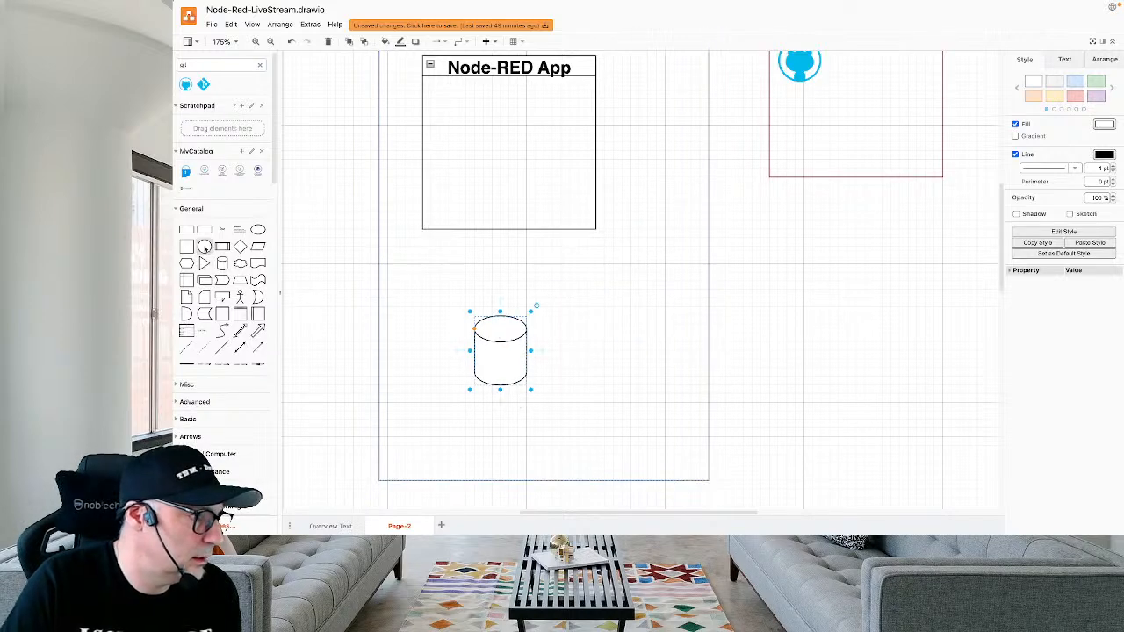
pyautogui.doubleClick(495, 353)
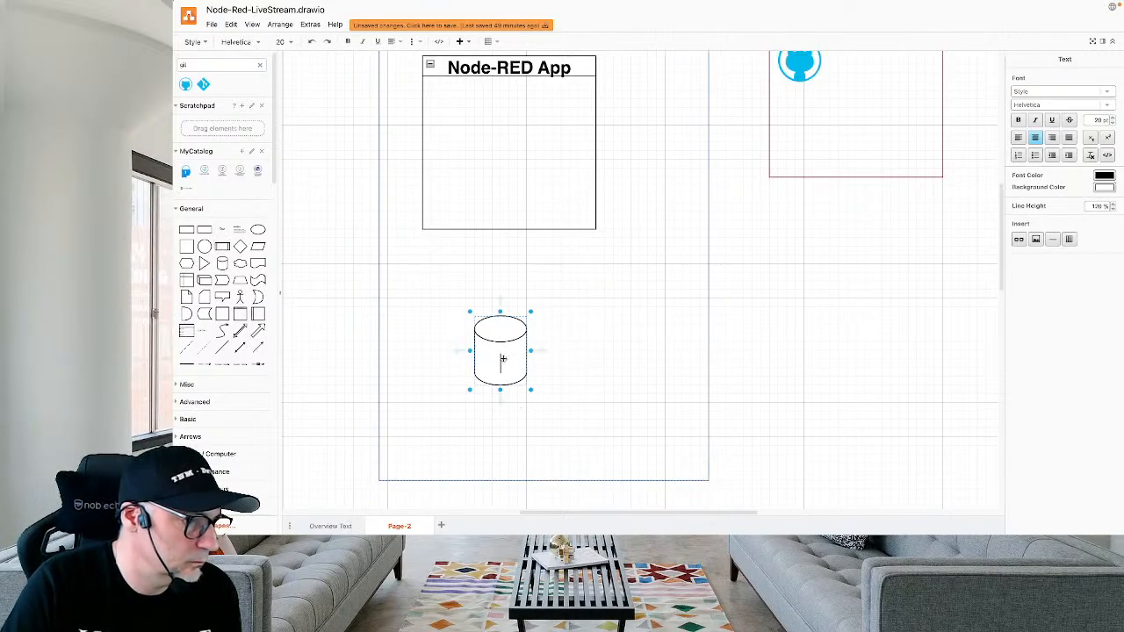
pyautogui.write('Cloud')
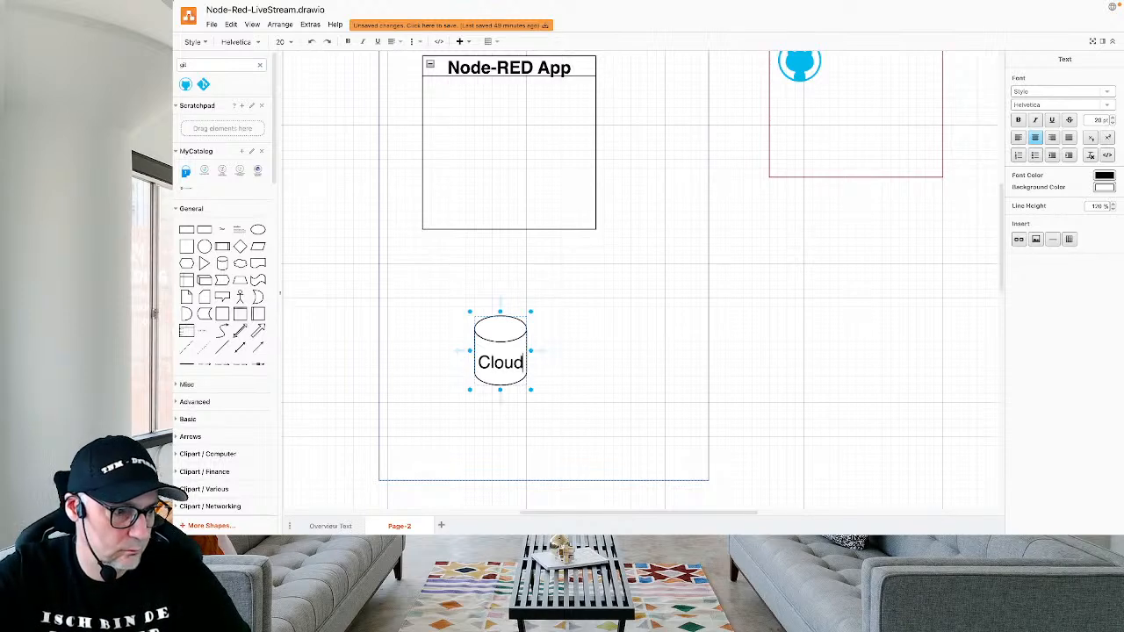
pyautogui.write('a')
pyautogui.press('BackSpace')
pyautogui.press('BackSpace')
pyautogui.press('BackSpace')
pyautogui.press('BackSpace')
pyautogui.press('BackSpace')
pyautogui.press('BackSpace')
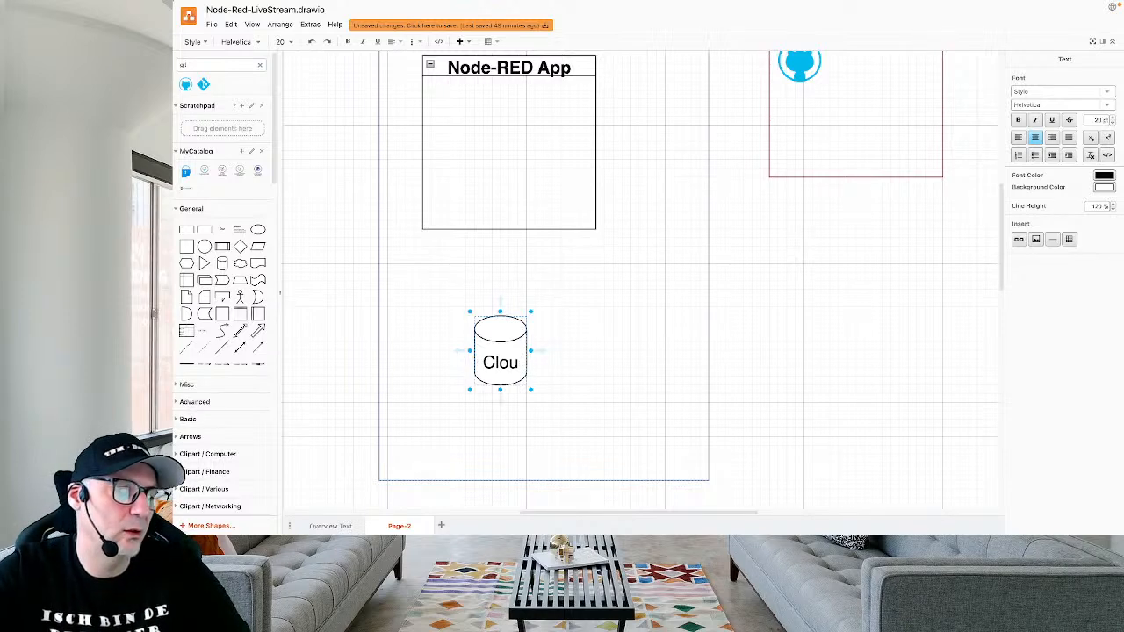
pyautogui.moveTo(517, 331); pyautogui.dragTo(898, 288)
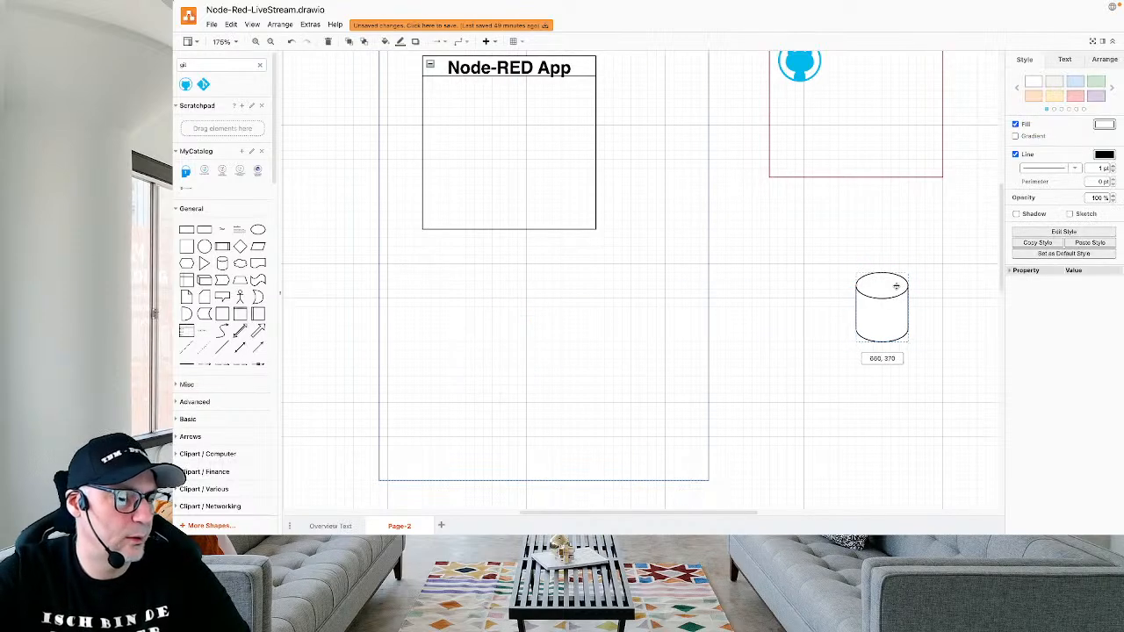
# Add a vertical container directly below the Node-RED App container, aligned with it, and title it "Cloudant Service".
pyautogui.click(222, 313)
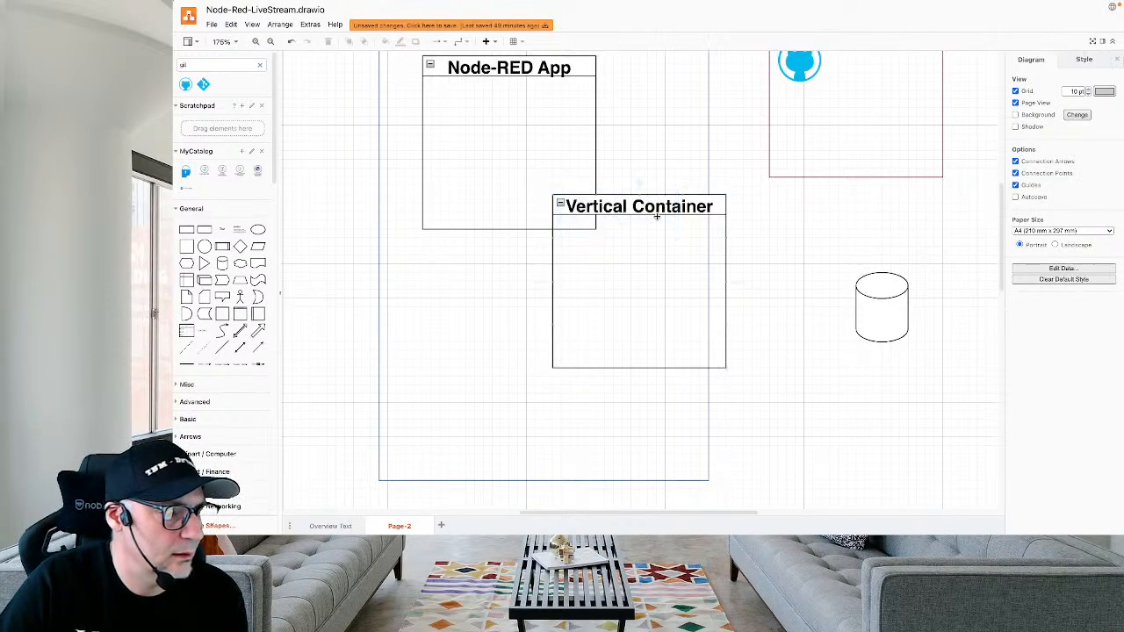
pyautogui.moveTo(660, 201); pyautogui.dragTo(532, 265)
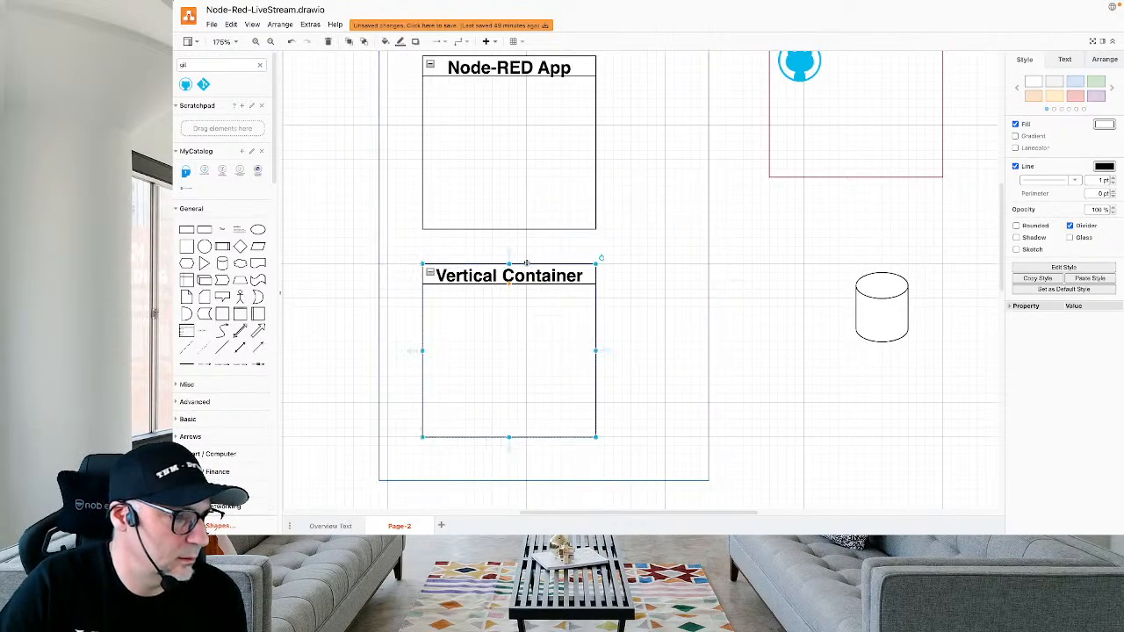
pyautogui.doubleClick(460, 283)
pyautogui.write('Cl')
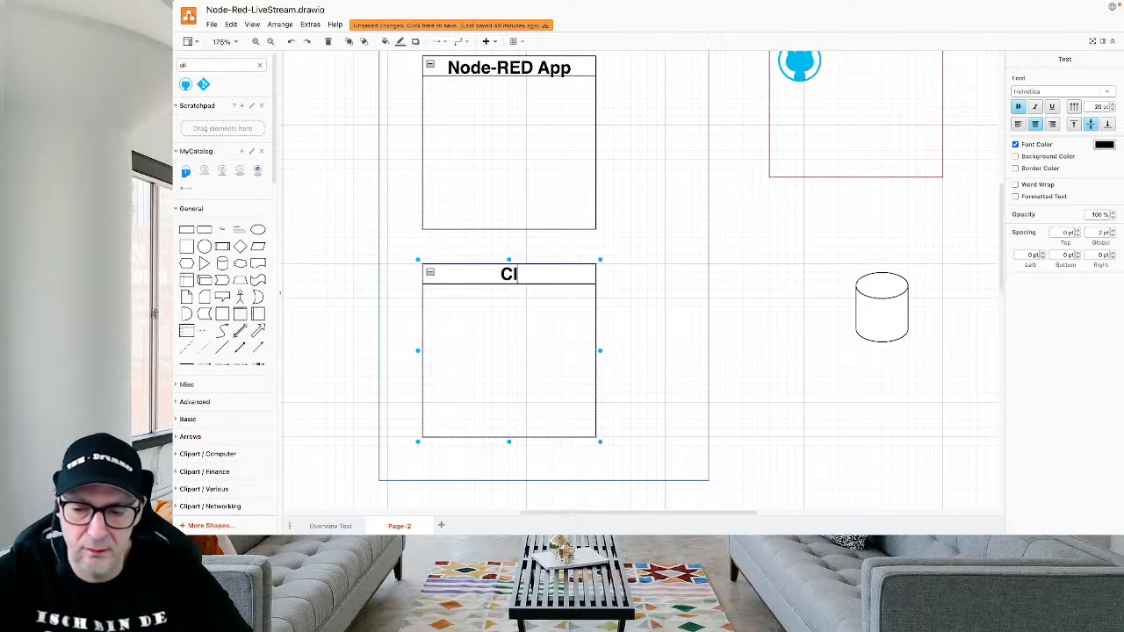
pyautogui.write('oudant')
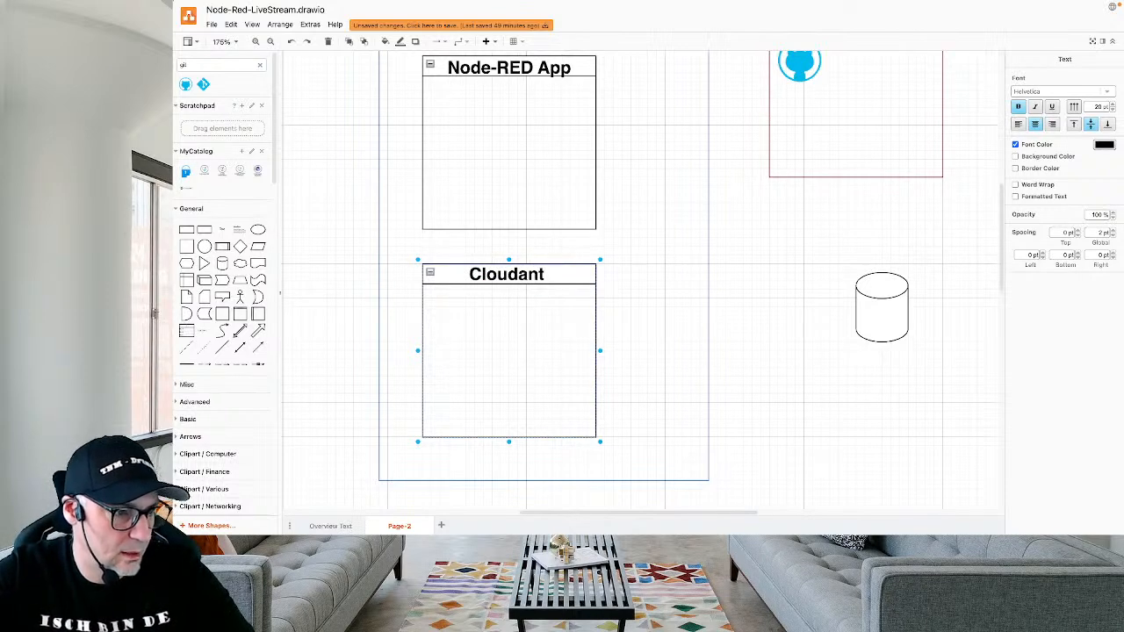
pyautogui.write(' Servcer')
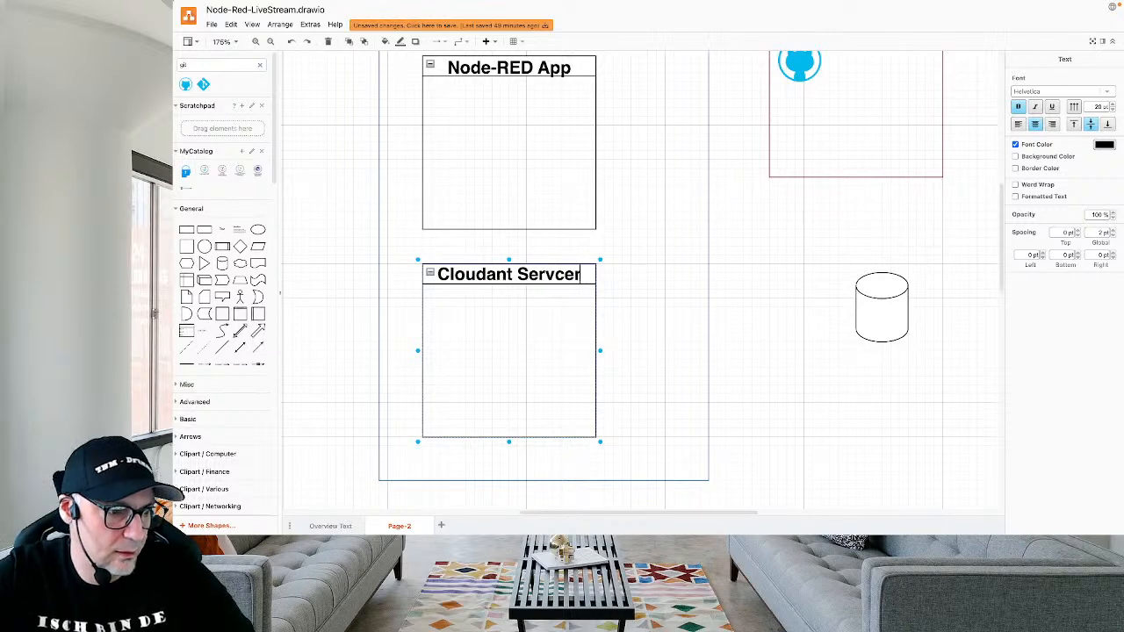
pyautogui.press('BackSpace')
pyautogui.press('BackSpace')
pyautogui.press('BackSpace')
pyautogui.write('ice')
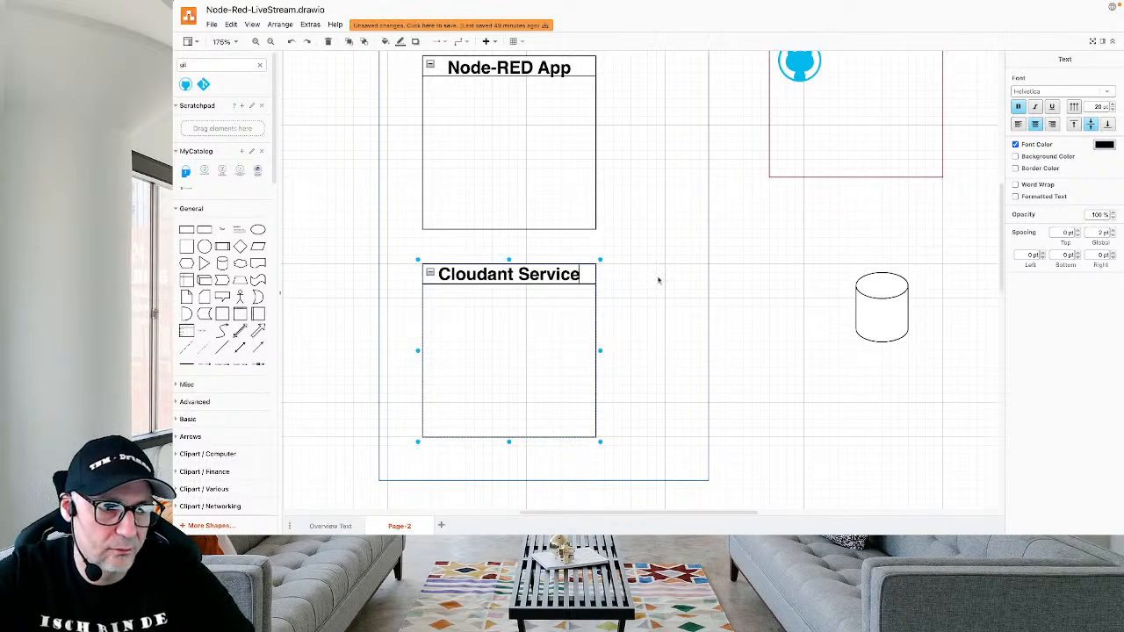
# Delete the unlabelled cylinder outside the IBM Cloud container.
pyautogui.click(899, 305)
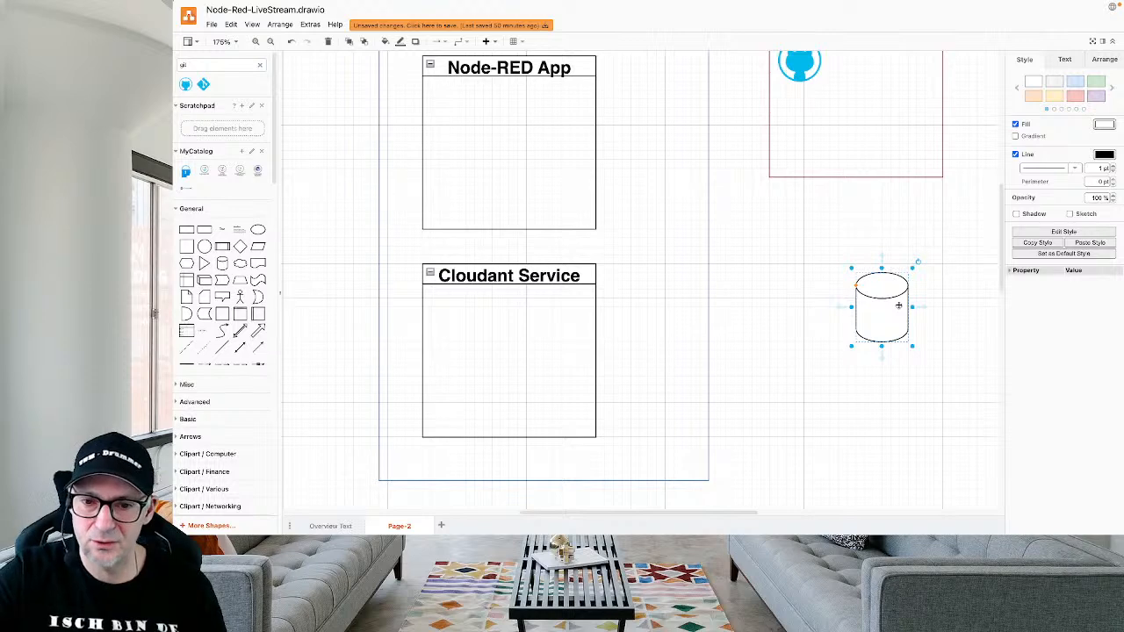
pyautogui.press('Delete')
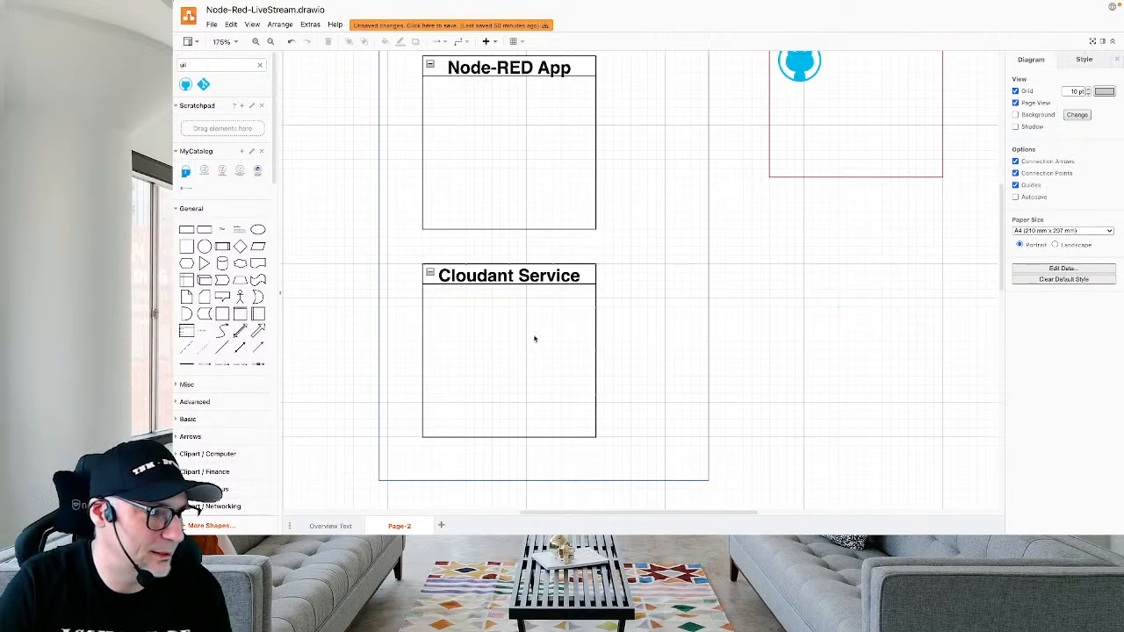
# Connect the bottom centre of the Node-RED App container to the top centre of the Cloudant Service container with a one-way arrow.
pyautogui.click(543, 306)
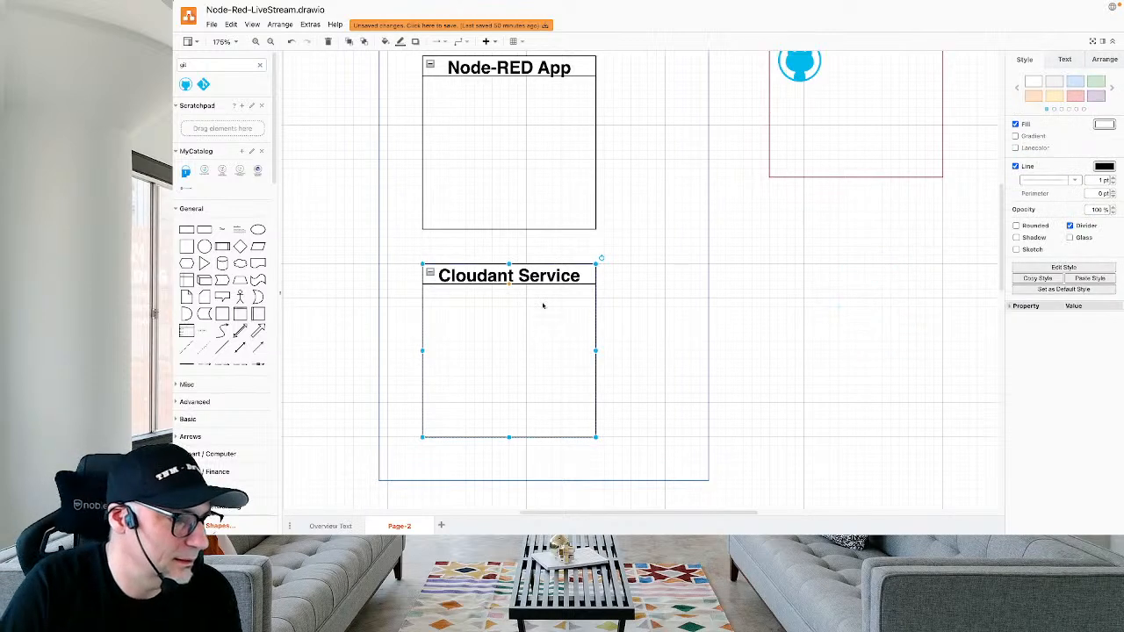
pyautogui.click(260, 352)
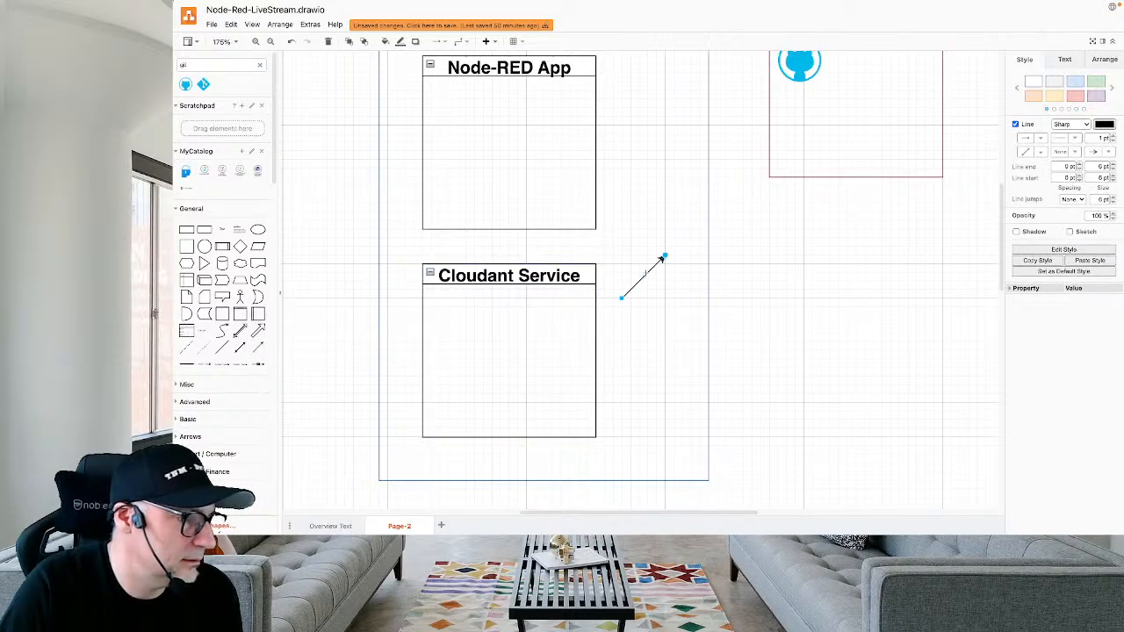
pyautogui.moveTo(623, 302); pyautogui.dragTo(509, 229)
pyautogui.moveTo(665, 254); pyautogui.dragTo(508, 264)
pyautogui.click(694, 292)
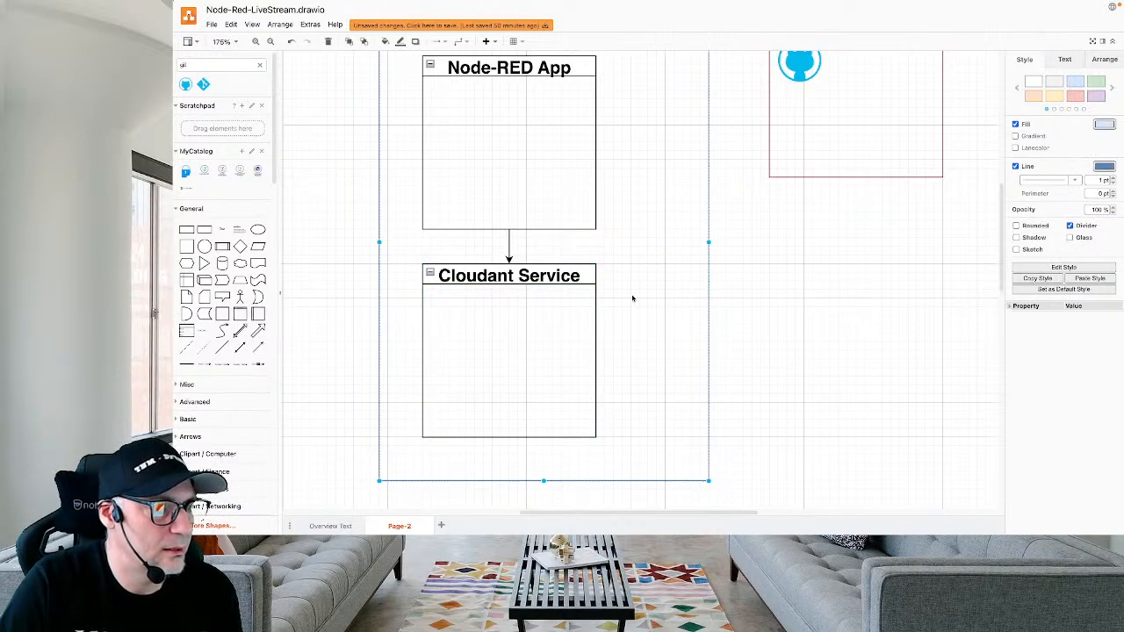
# Connect the Node-RED App container to the Node -RED Project container with a one-way arrow, and lower the project container slightly to level it.
pyautogui.scroll(2, 632, 299)
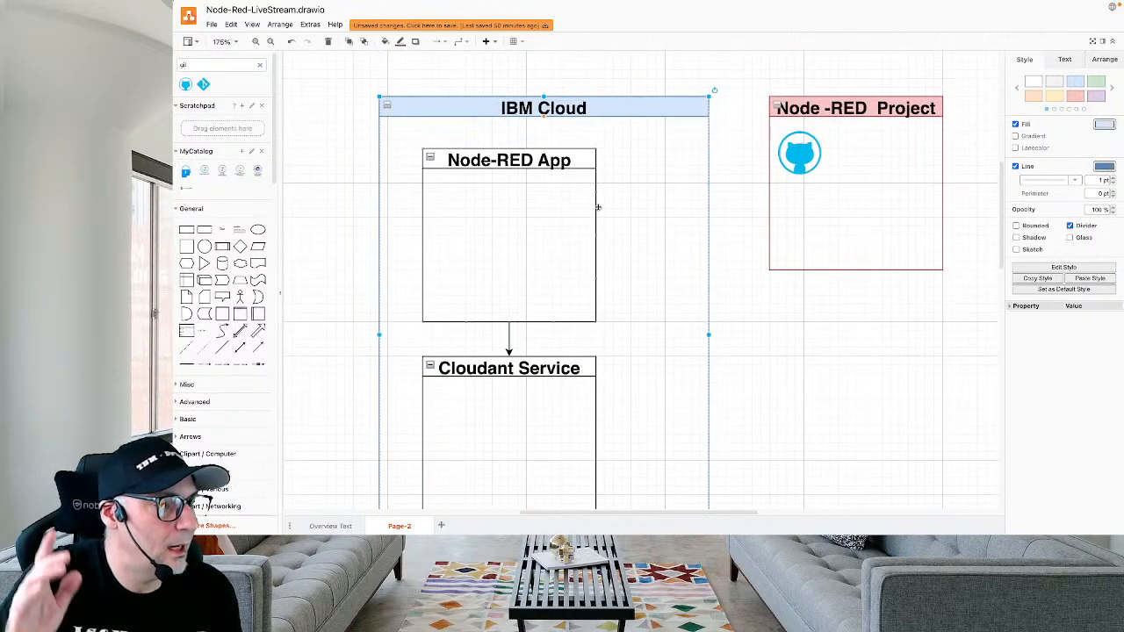
pyautogui.click(258, 352)
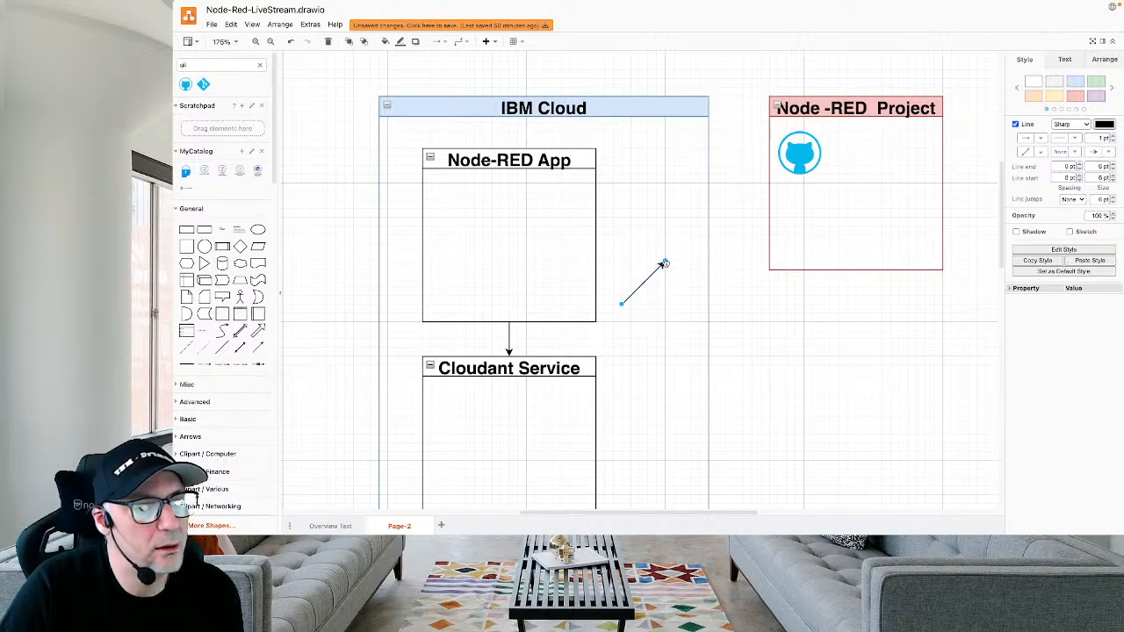
pyautogui.moveTo(665, 263); pyautogui.dragTo(768, 186)
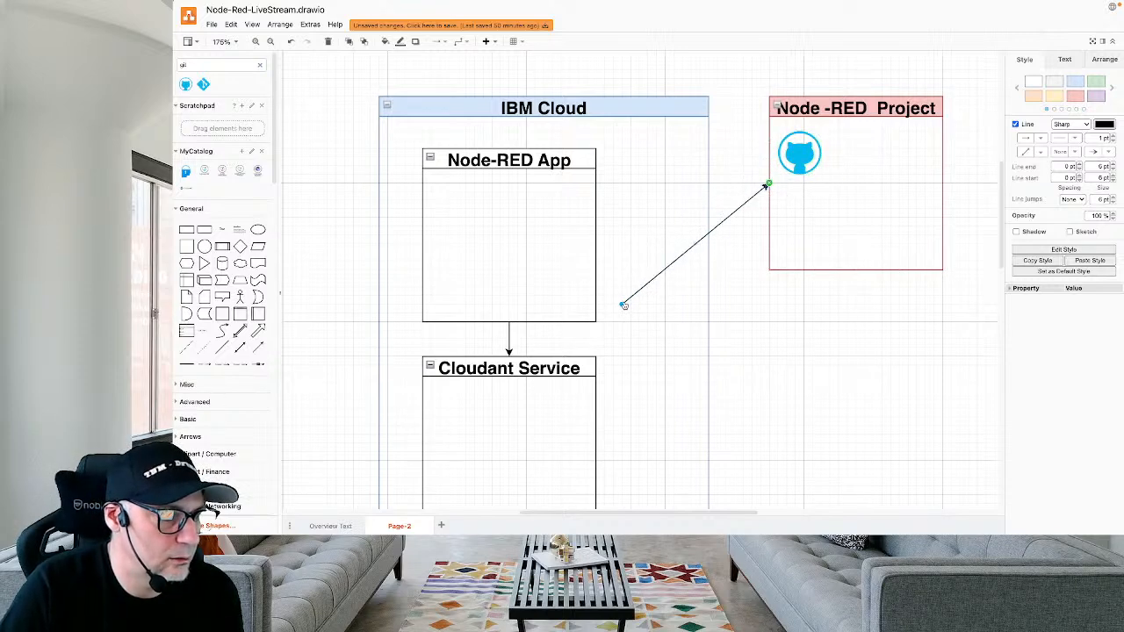
pyautogui.moveTo(624, 305); pyautogui.dragTo(596, 190)
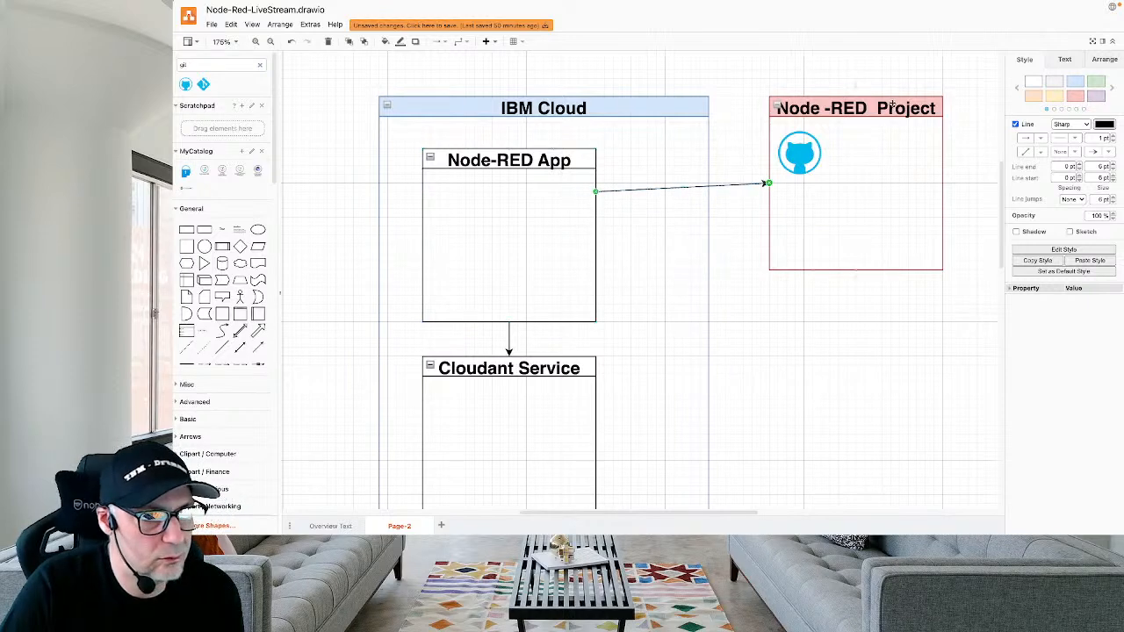
pyautogui.moveTo(891, 106); pyautogui.dragTo(895, 116)
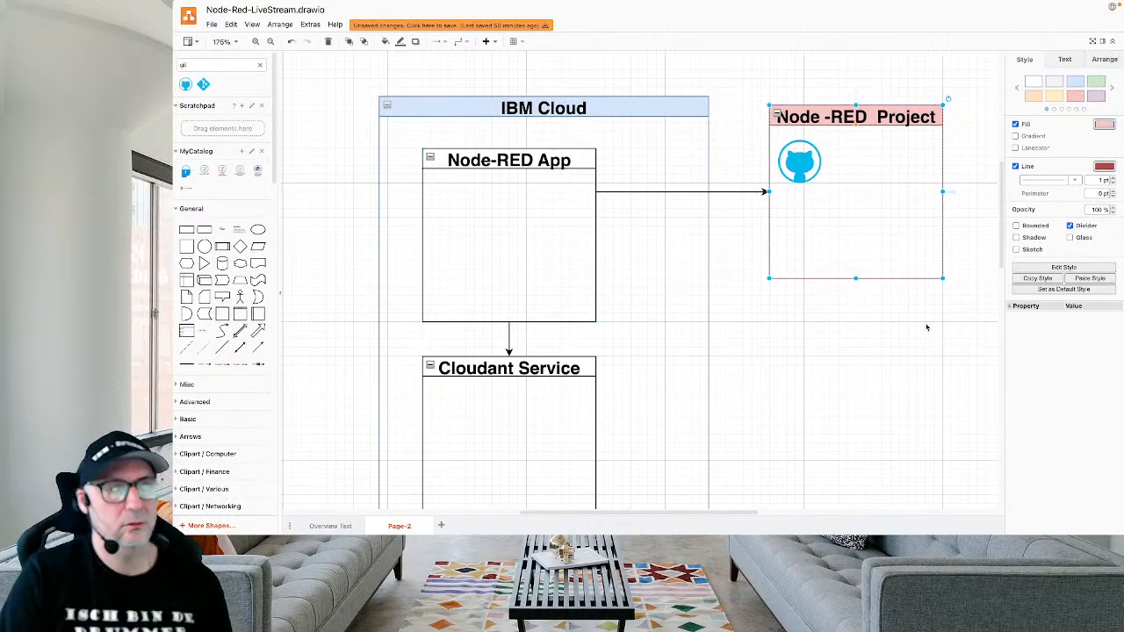
pyautogui.click(924, 330)
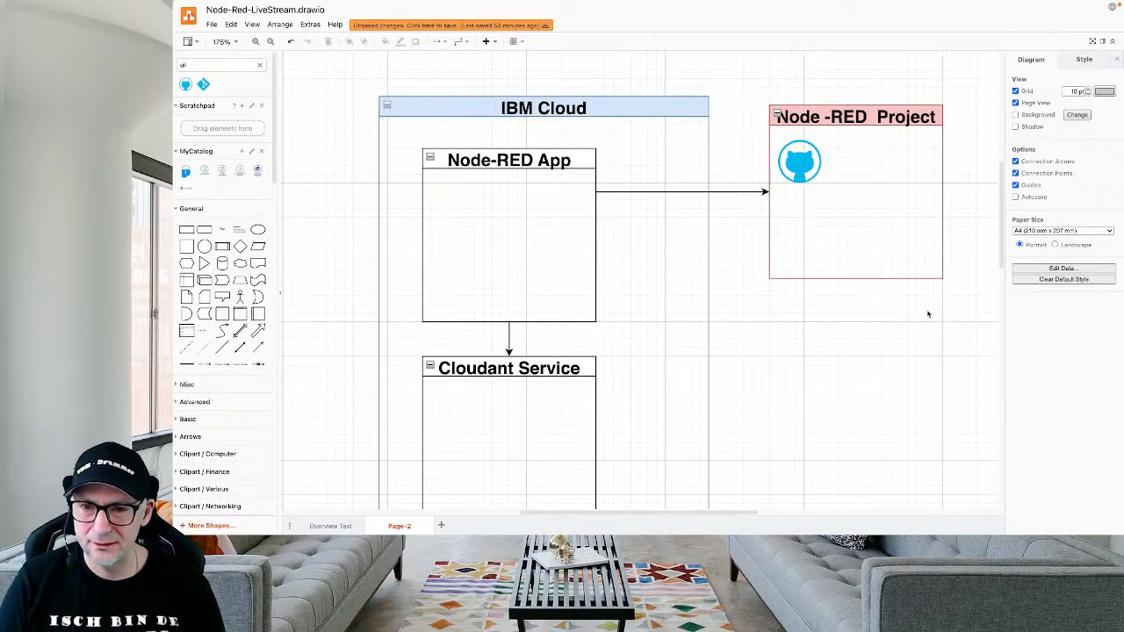
# Add the text "Simplified overview" above the left part of the IBM Cloud container, with its box wide enough for one line.
pyautogui.scroll(4, 655, 155)
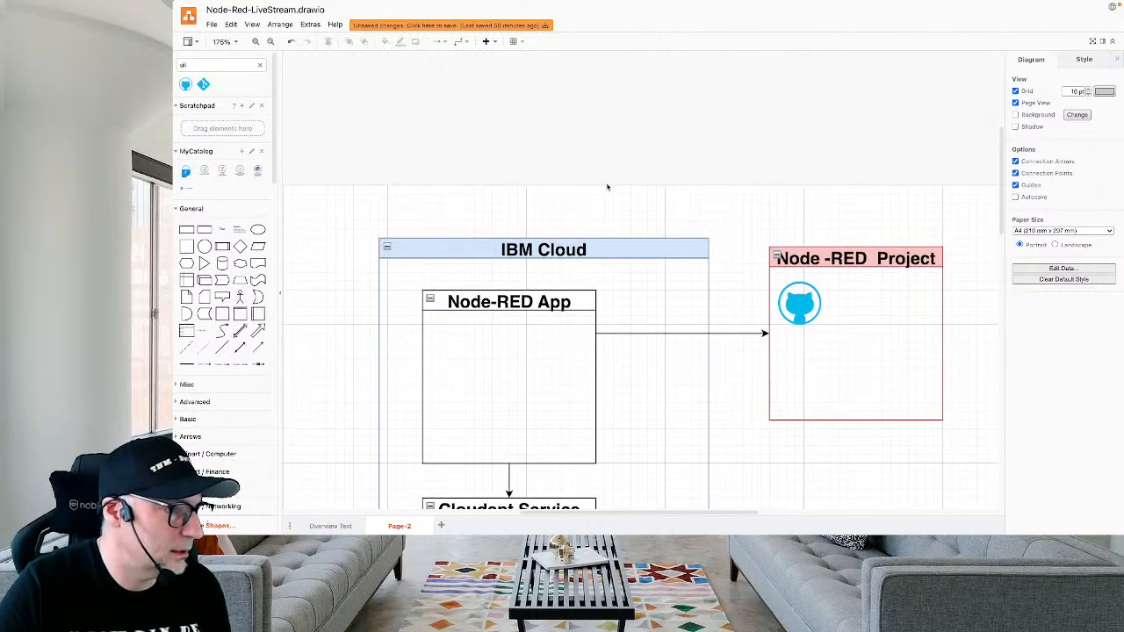
pyautogui.click(222, 229)
pyautogui.doubleClick(654, 277)
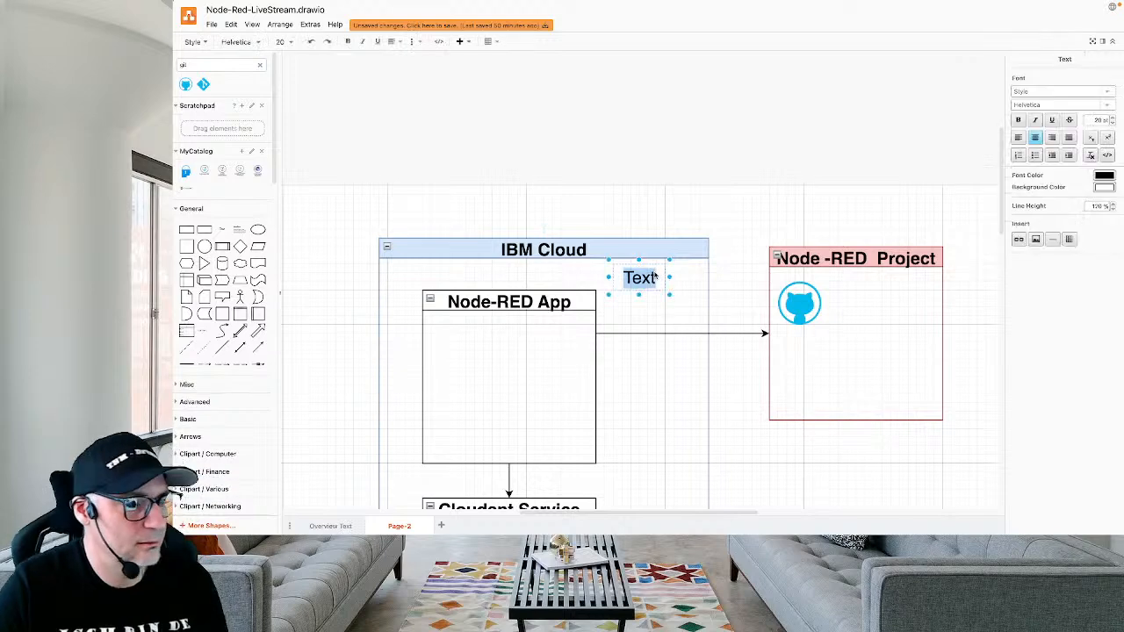
pyautogui.write('S')
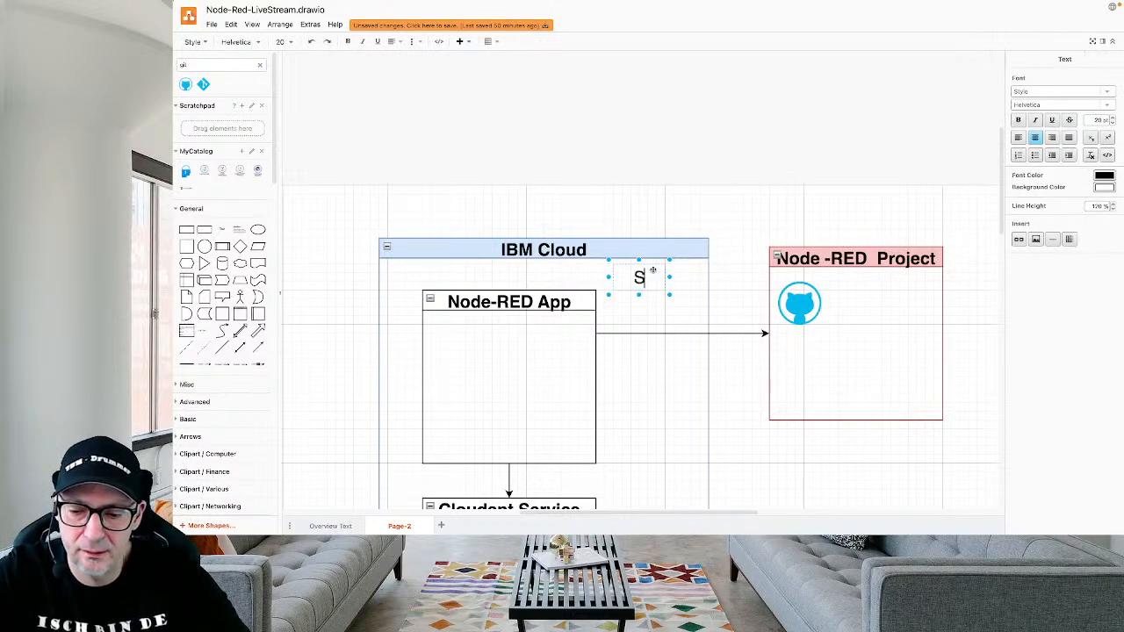
pyautogui.write('implified ')
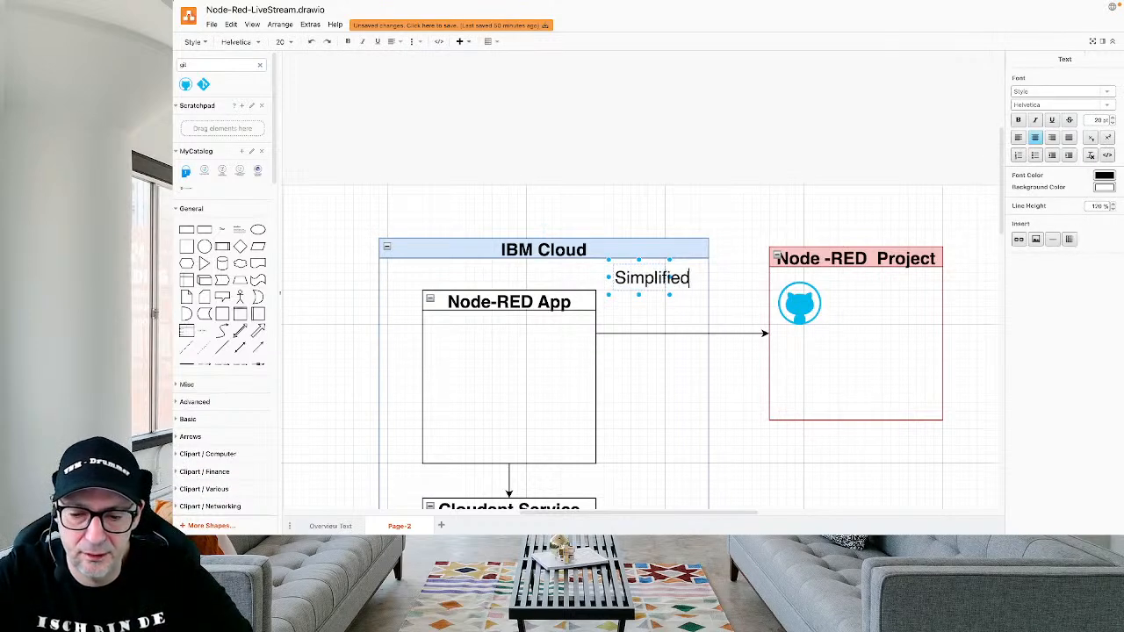
pyautogui.write('over')
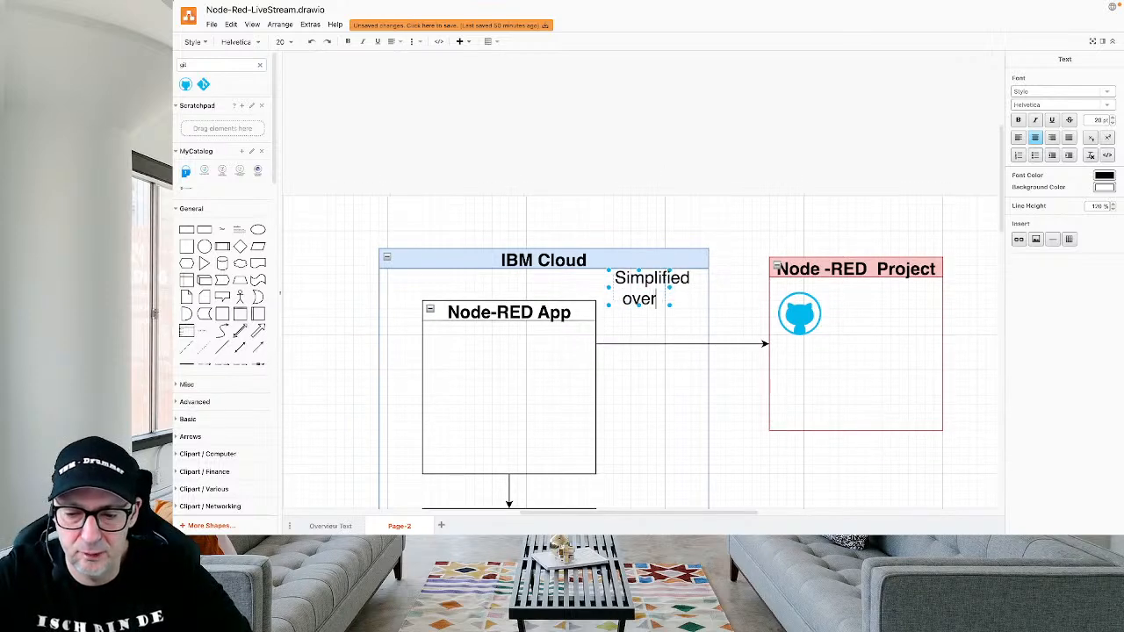
pyautogui.write('view')
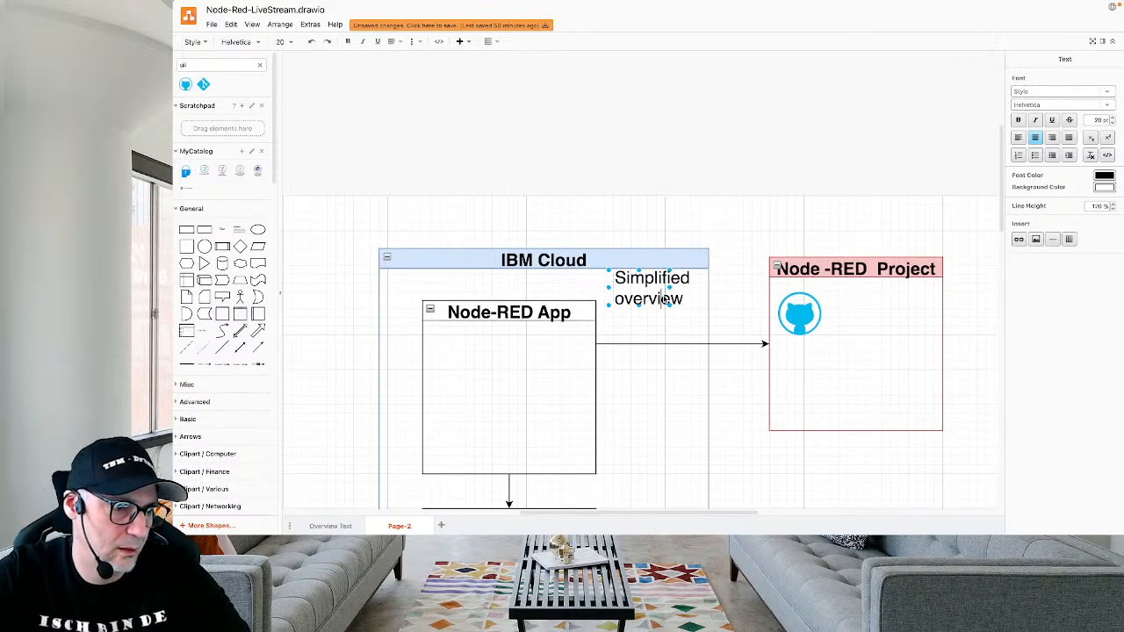
pyautogui.click(658, 320)
pyautogui.click(662, 296)
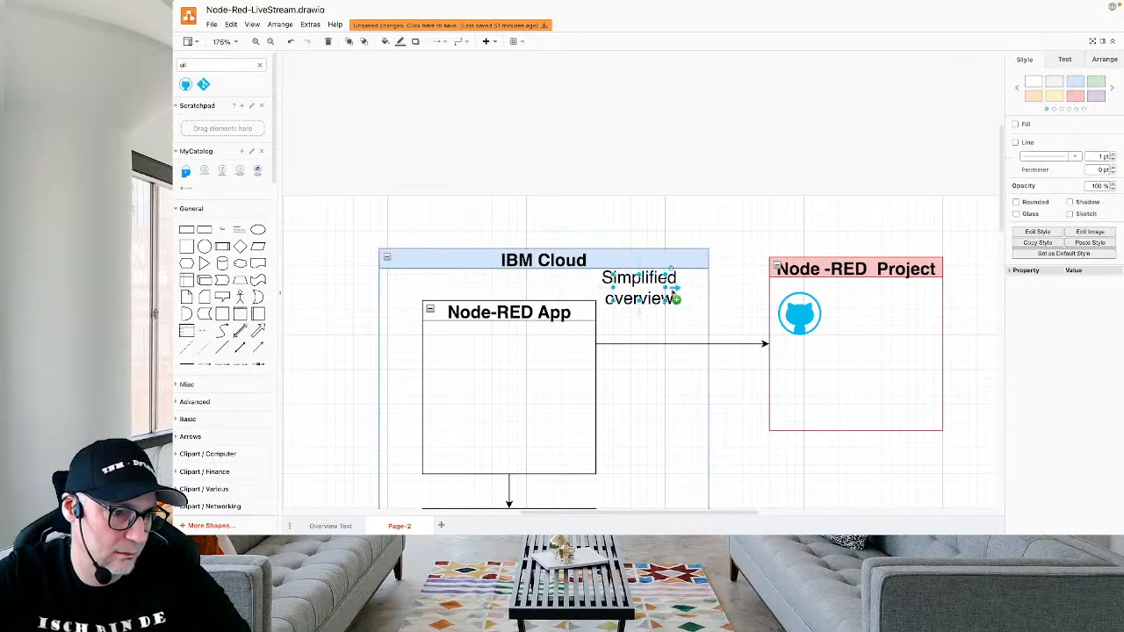
pyautogui.moveTo(662, 296); pyautogui.dragTo(432, 218)
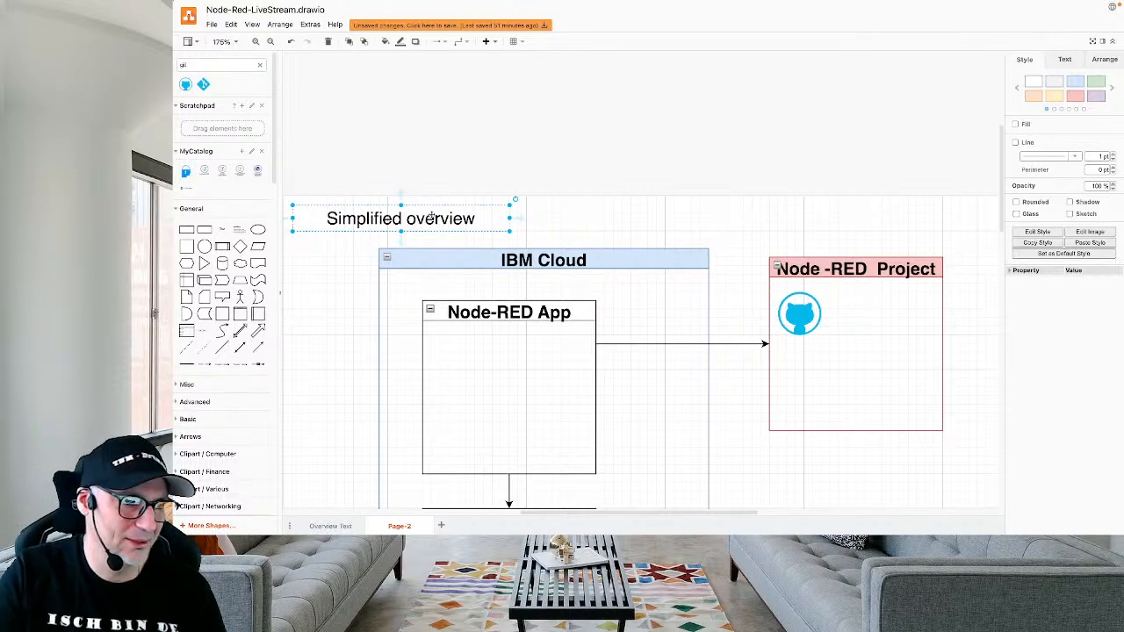
pyautogui.scroll(-3, 432, 218)
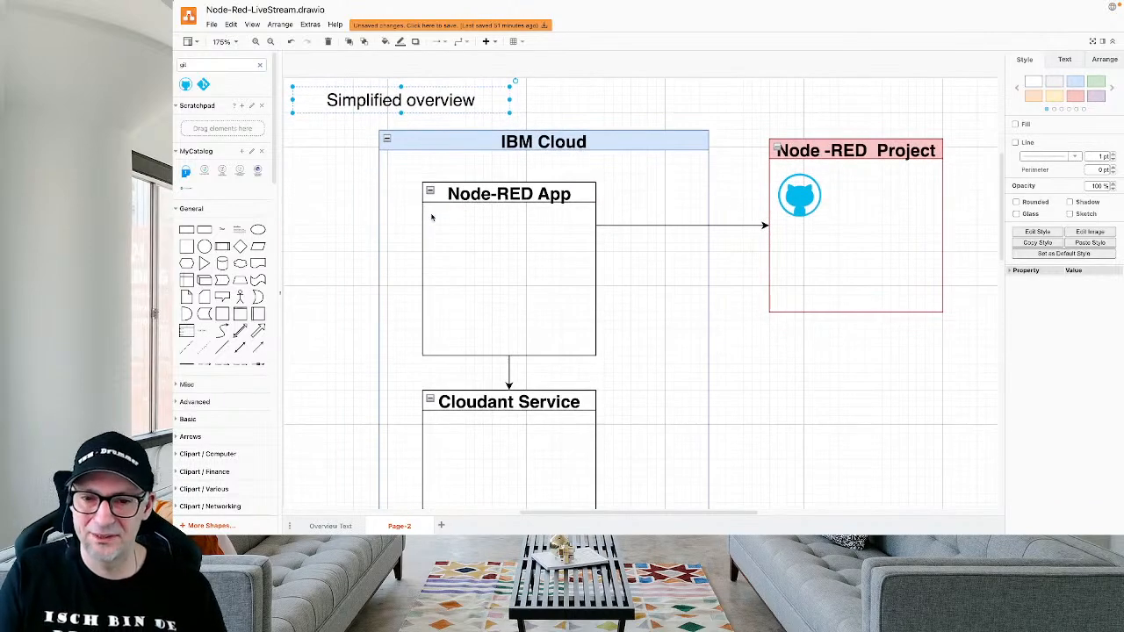
# Switch to the browser, check the node-red-free-cluster's deployment status and node health, and return to the draw.io diagram.
pyautogui.hotkey('ctrl', 'Left')
pyautogui.hotkey('ctrl', 'Right')
pyautogui.hotkey('ctrl', 'Right')
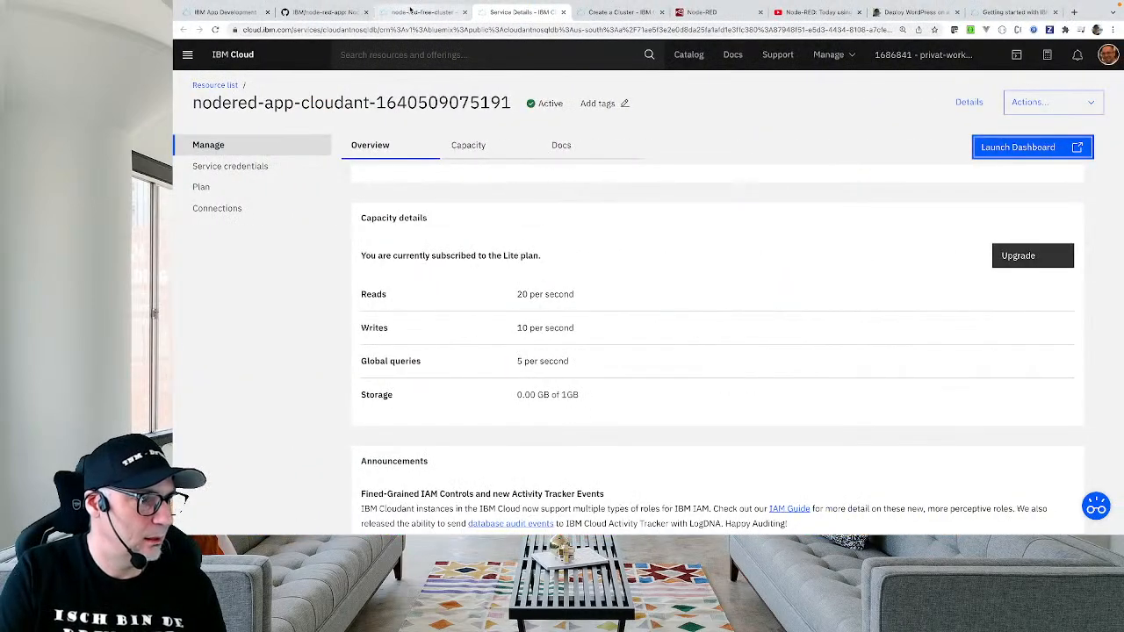
pyautogui.click(413, 15)
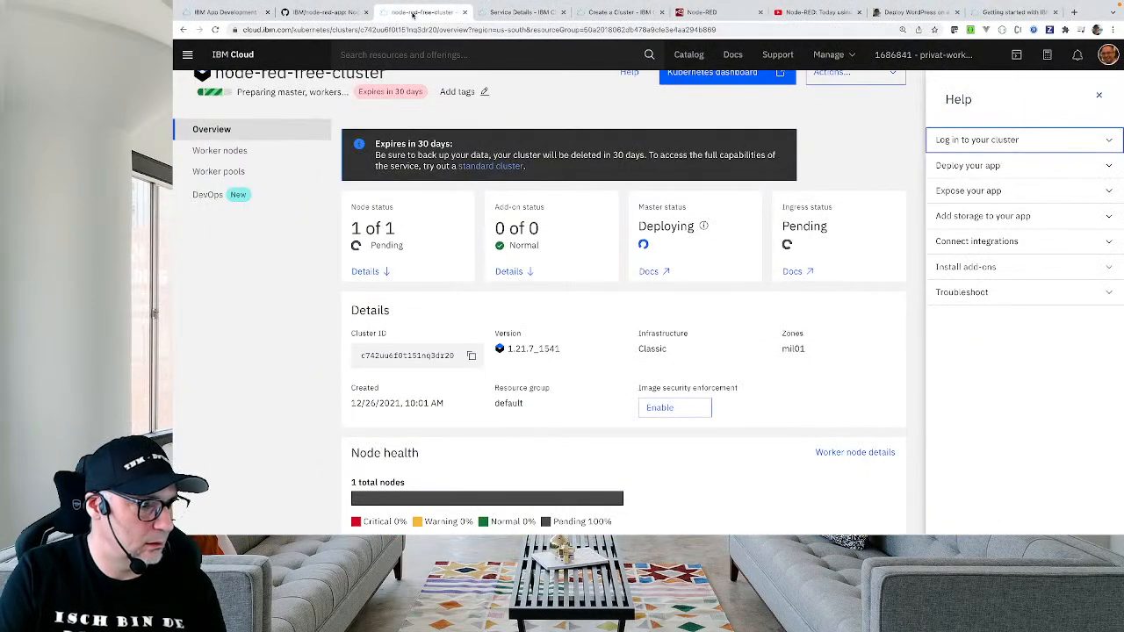
pyautogui.click(377, 274)
pyautogui.scroll(2, 376, 275)
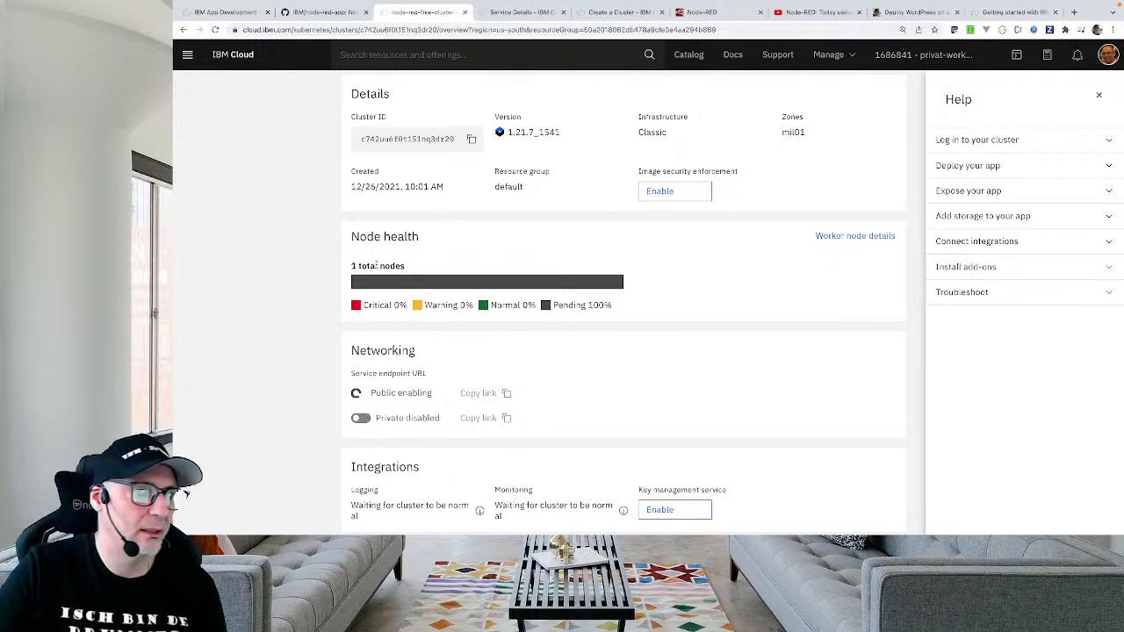
pyautogui.hotkey('ctrl', 'Left')
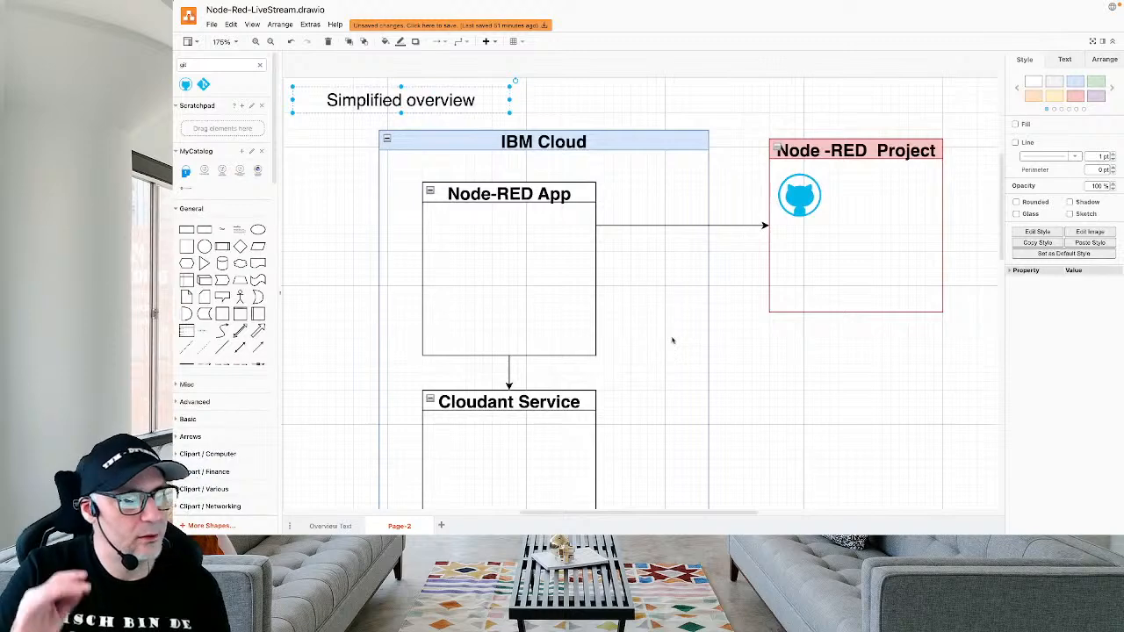
# Widen the IBM Cloud container considerably by extending its left edge outward.
pyautogui.scroll(-1, 594, 259)
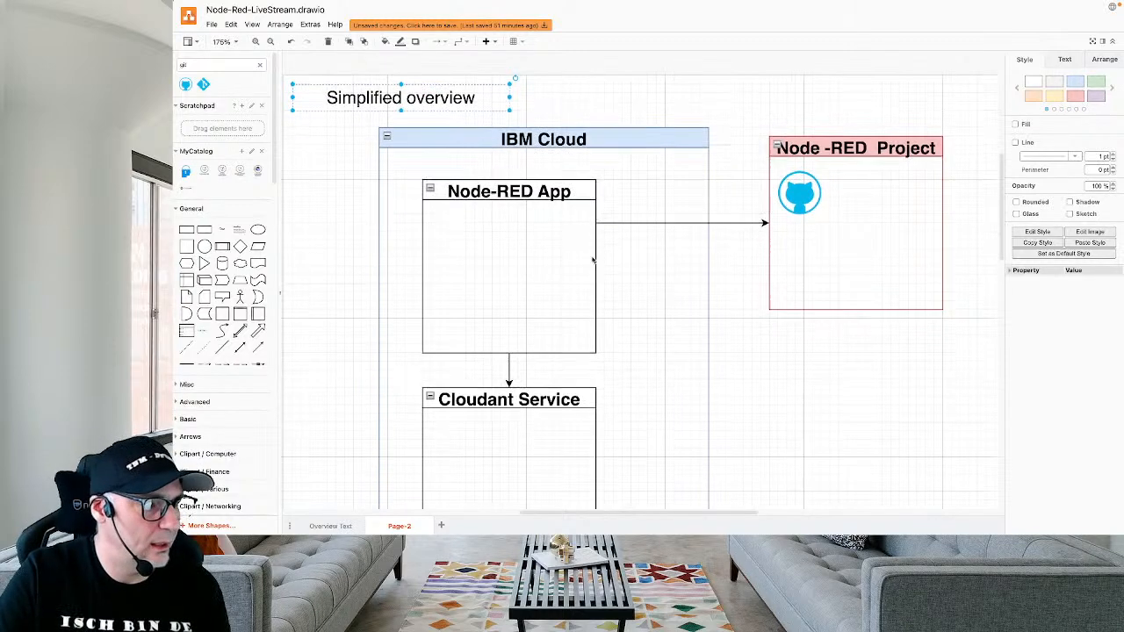
pyautogui.click(381, 258)
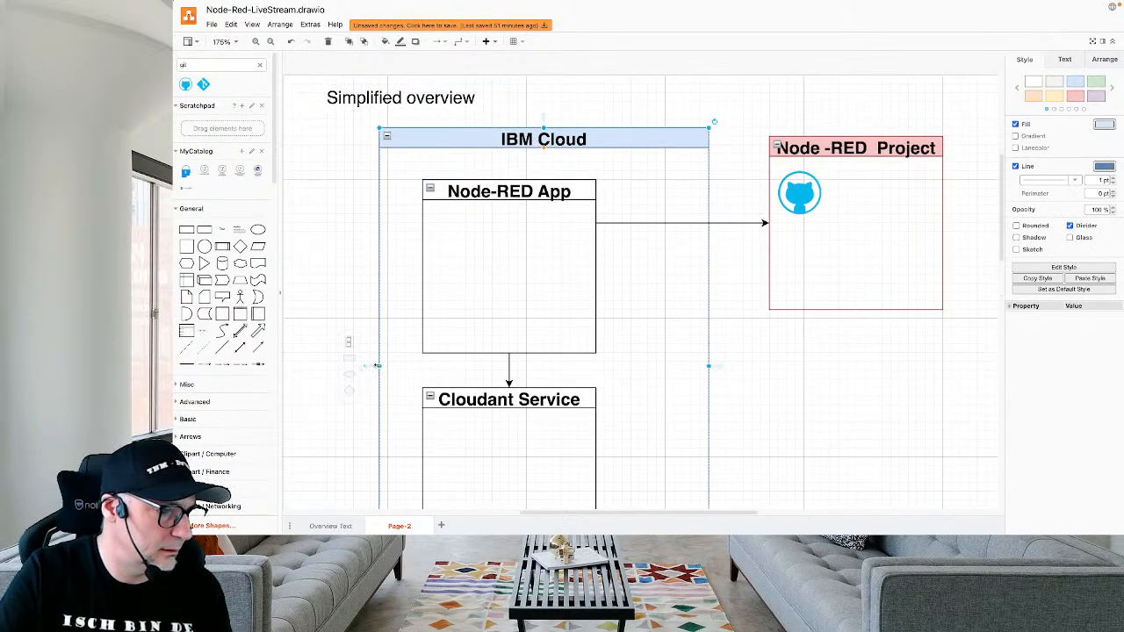
pyautogui.moveTo(376, 365); pyautogui.dragTo(264, 366)
pyautogui.scroll(-1, 642, 405)
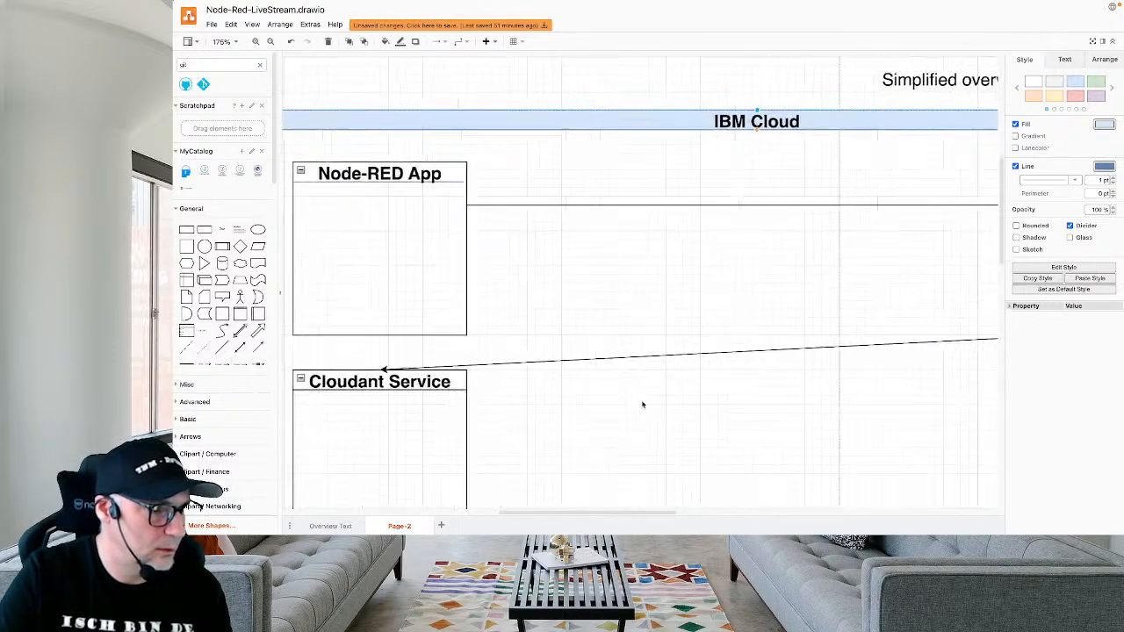
# Reattach the start of the arrow leading to the Cloudant Service container to the bottom centre of the Node-RED App container.
pyautogui.hscroll(10, 643, 404)
pyautogui.hscroll(-9, 643, 405)
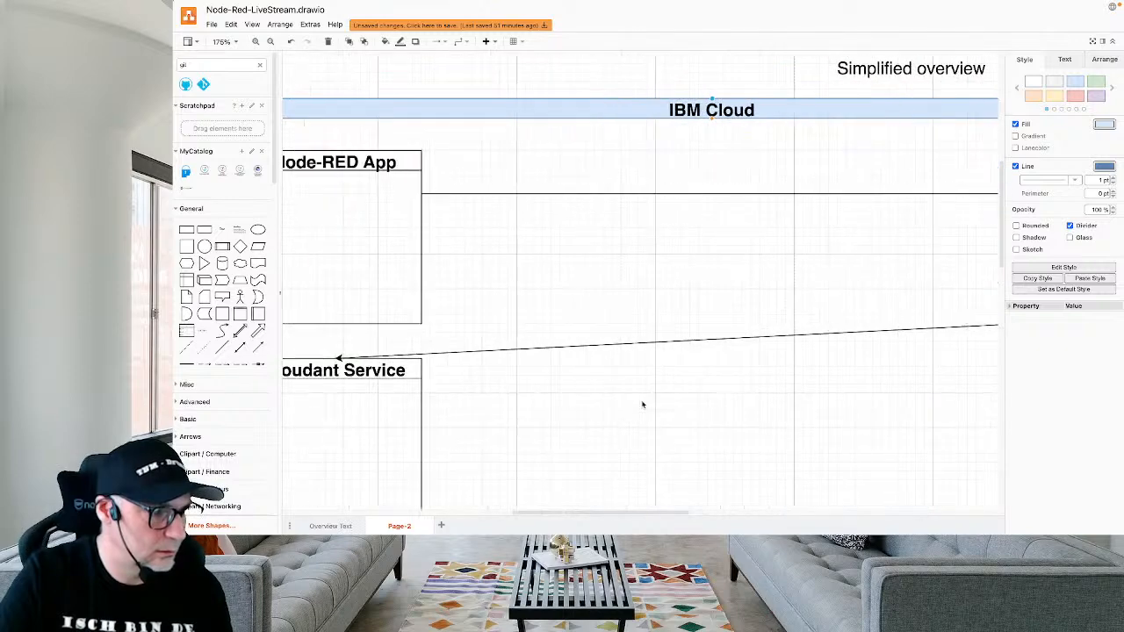
pyautogui.scroll(-1, 643, 405)
pyautogui.click(899, 324)
pyautogui.hscroll(5, 899, 325)
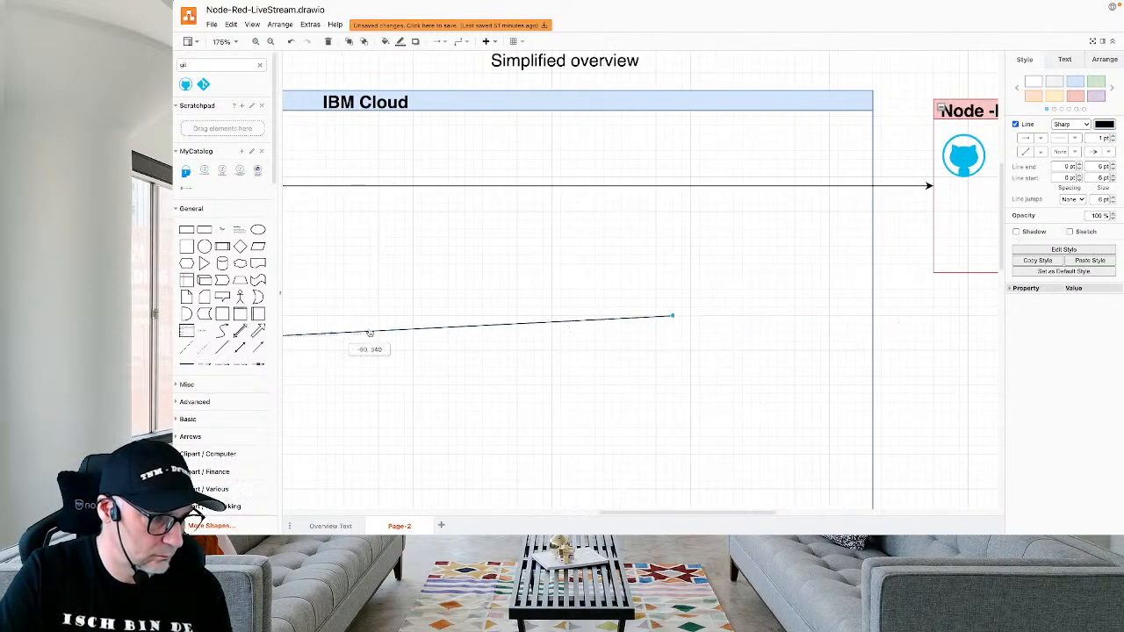
pyautogui.hscroll(-2, 308, 325)
pyautogui.hscroll(-5, 314, 326)
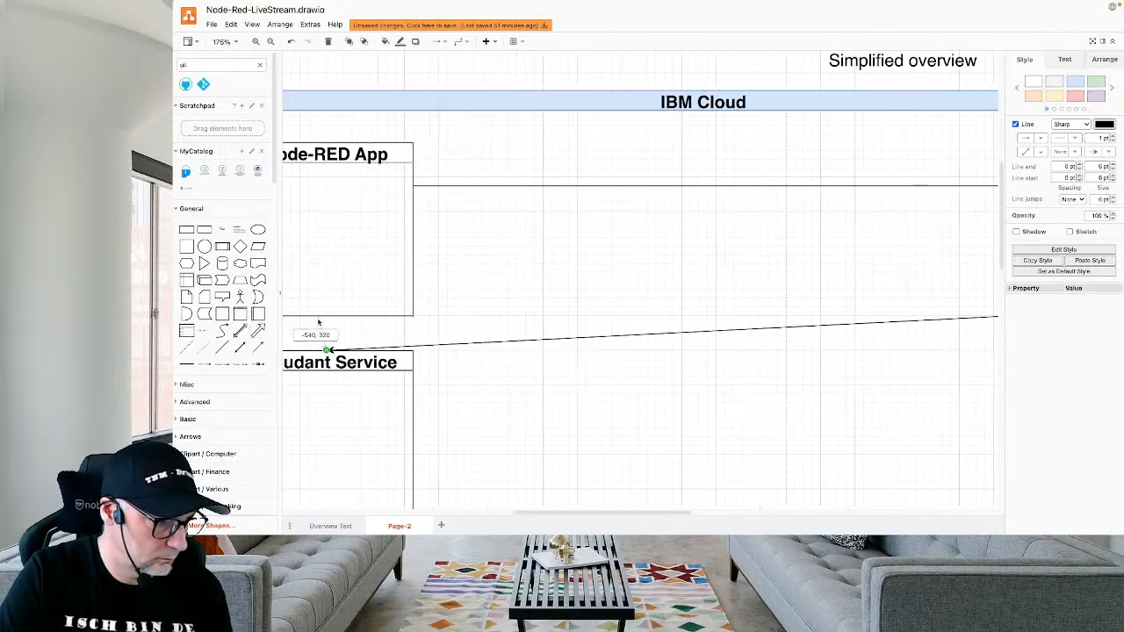
pyautogui.moveTo(327, 316); pyautogui.dragTo(326, 316)
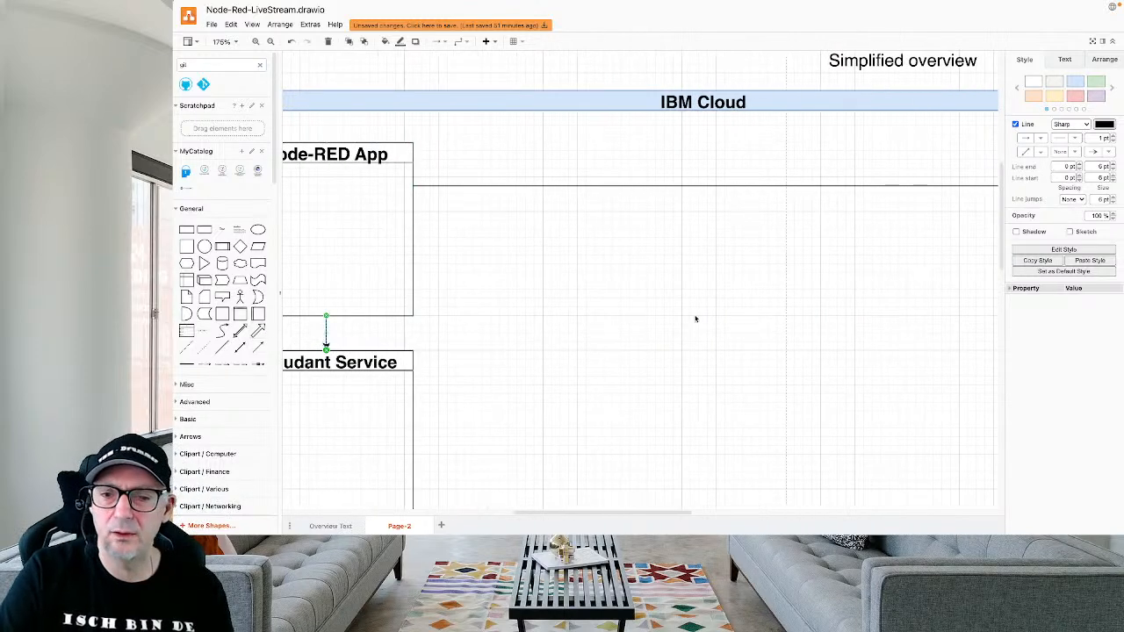
pyautogui.click(696, 318)
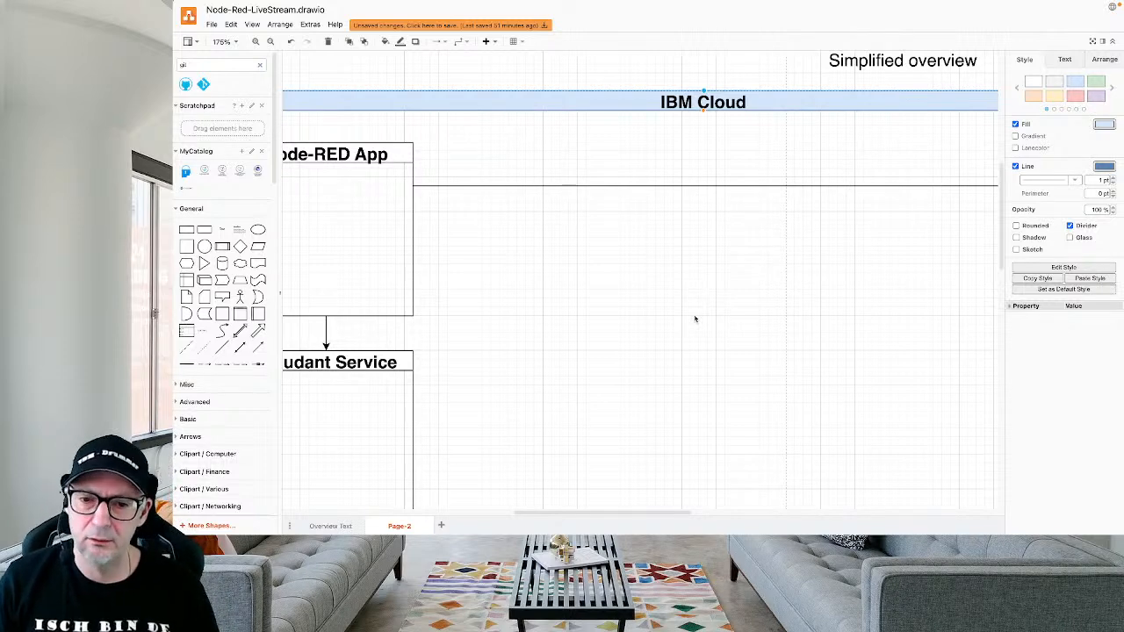
# Add a vertical container titled "Kubernetes Cluster", widen it slightly, and place it beside the Cloudant Service container with their tops aligned.
pyautogui.hscroll(-3, 695, 318)
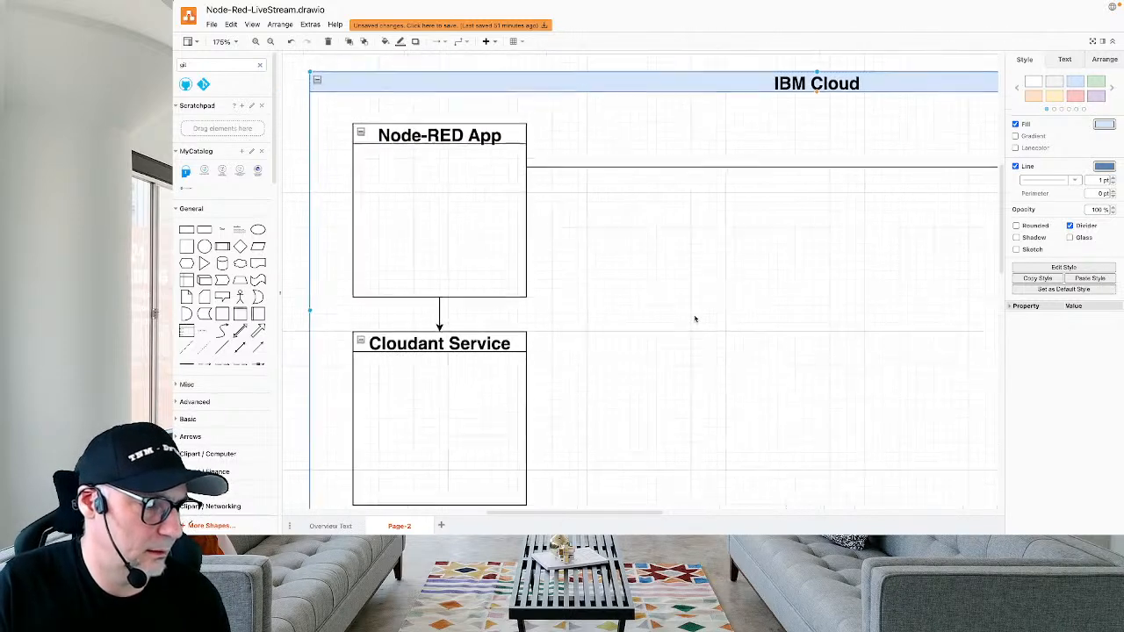
pyautogui.scroll(-2, 694, 319)
pyautogui.hscroll(2, 516, 323)
pyautogui.scroll(1, 517, 322)
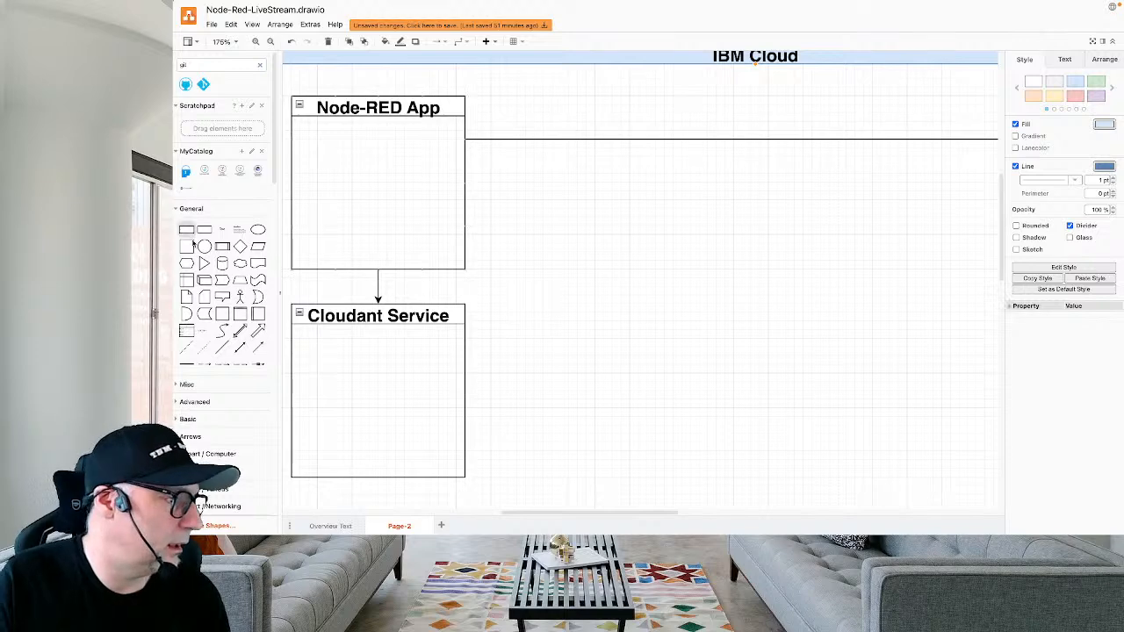
pyautogui.click(240, 314)
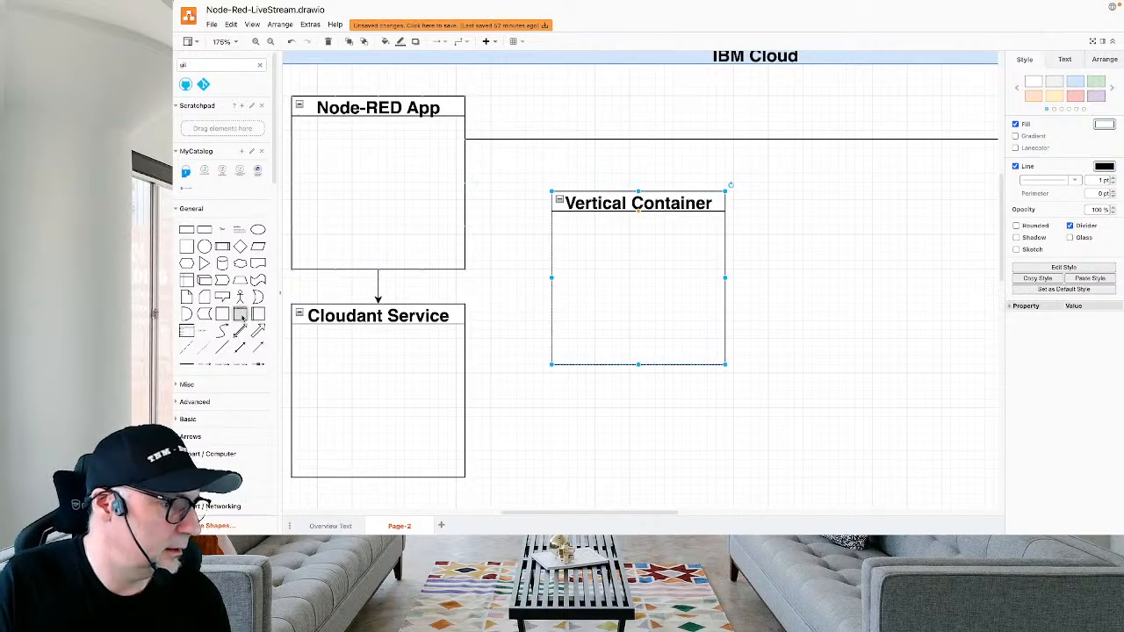
pyautogui.doubleClick(615, 204)
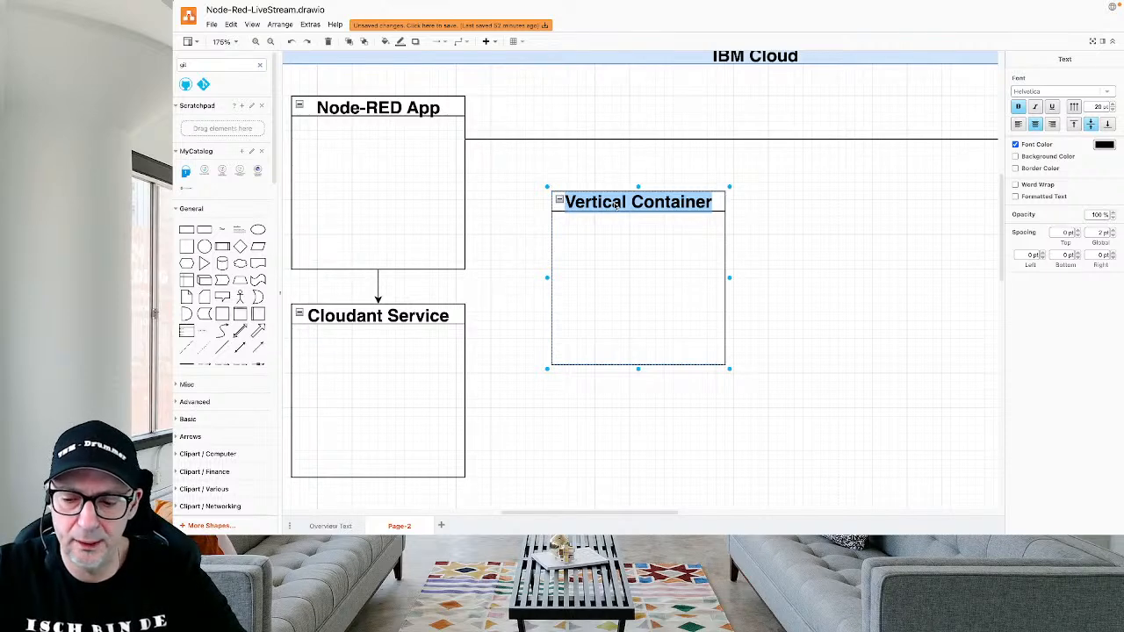
pyautogui.write('Kubernete')
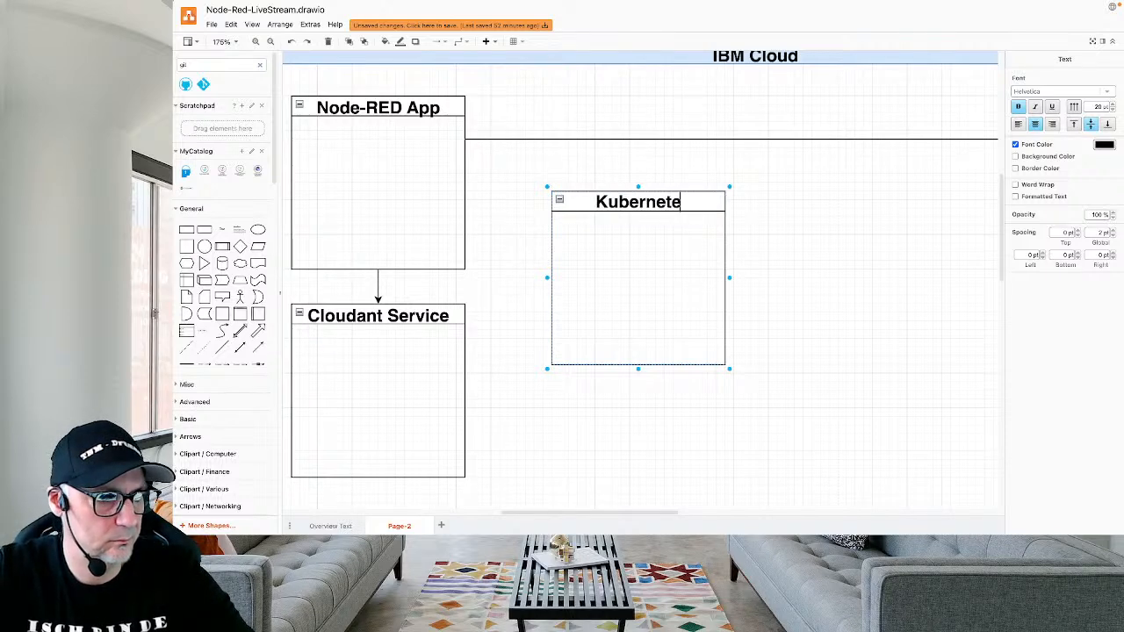
pyautogui.write('s Cluster')
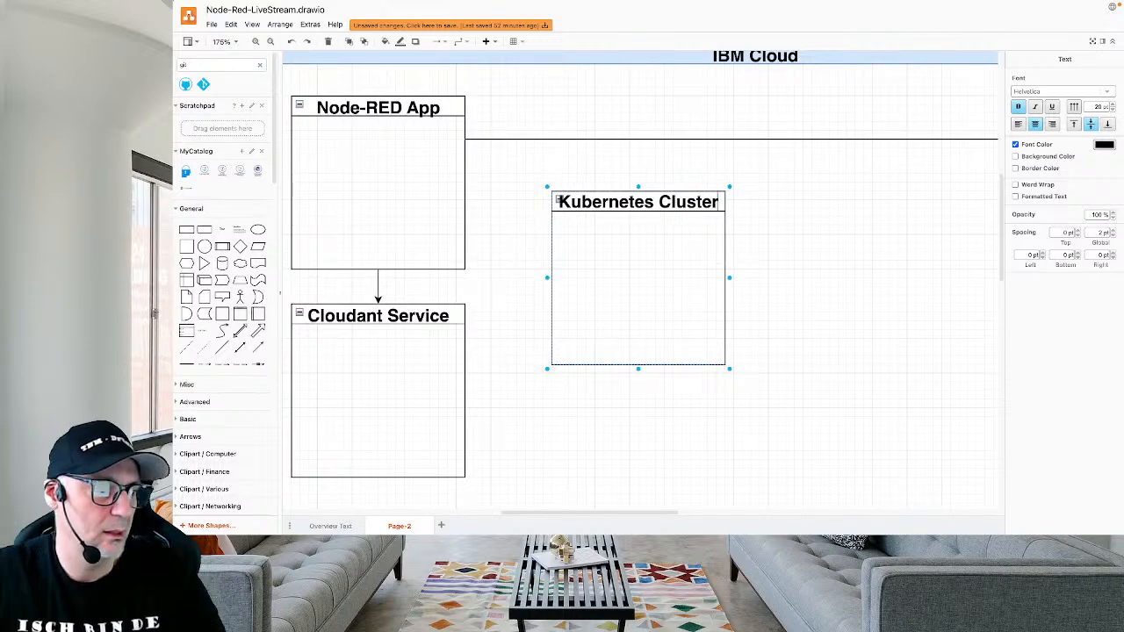
pyautogui.click(727, 274)
pyautogui.moveTo(727, 275); pyautogui.dragTo(767, 389)
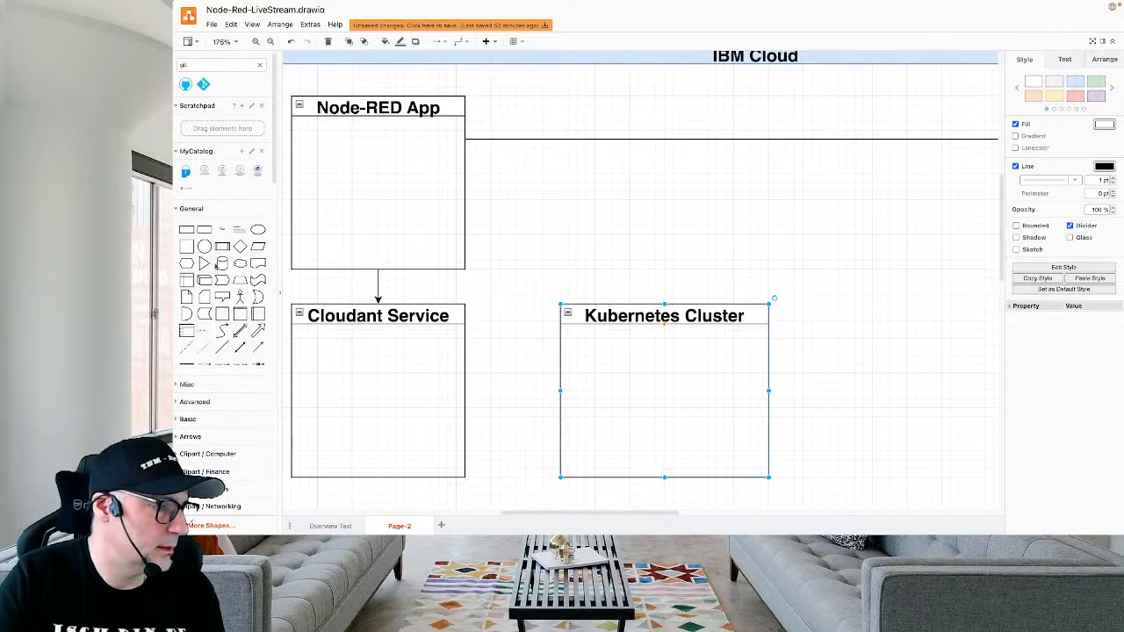
# Add another vertical container and title it "Worker Node".
pyautogui.moveTo(222, 253)
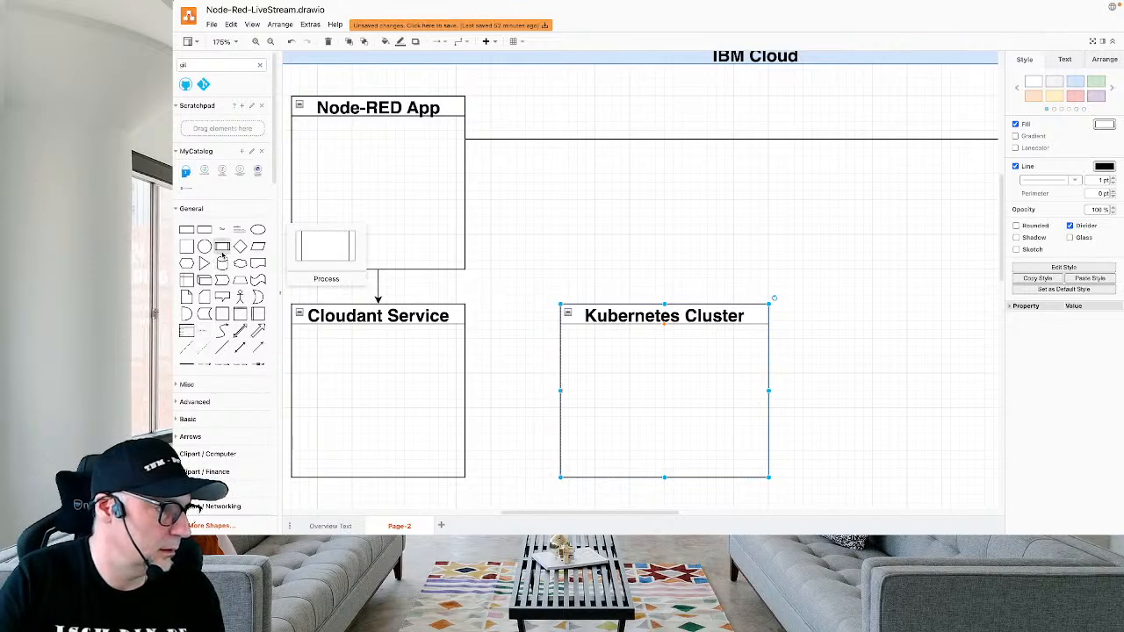
pyautogui.click(240, 314)
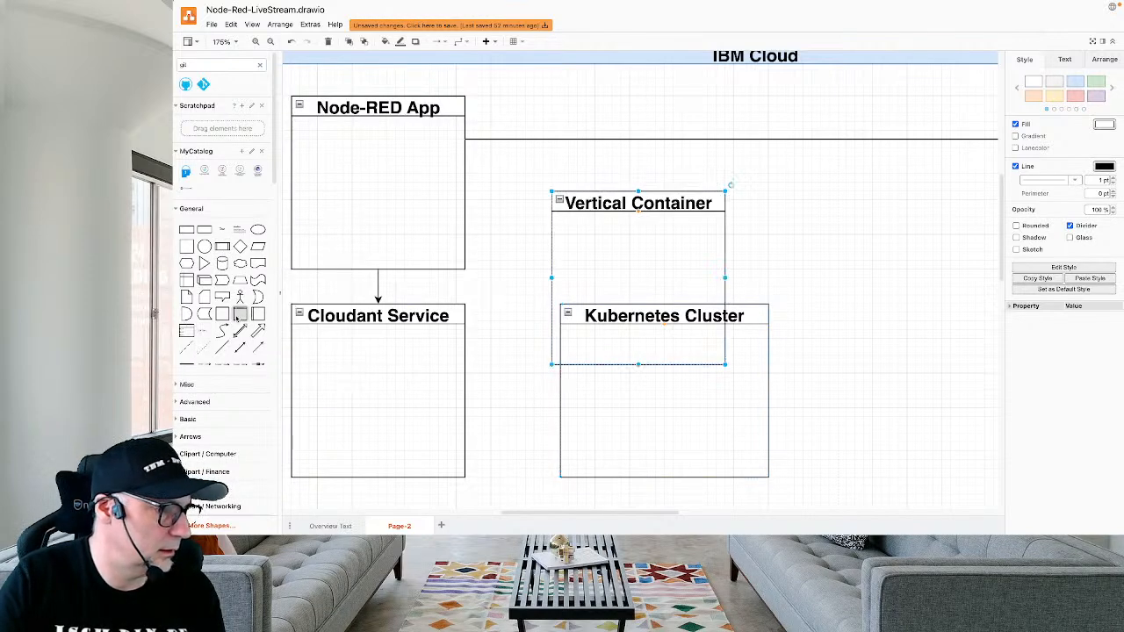
pyautogui.doubleClick(630, 201)
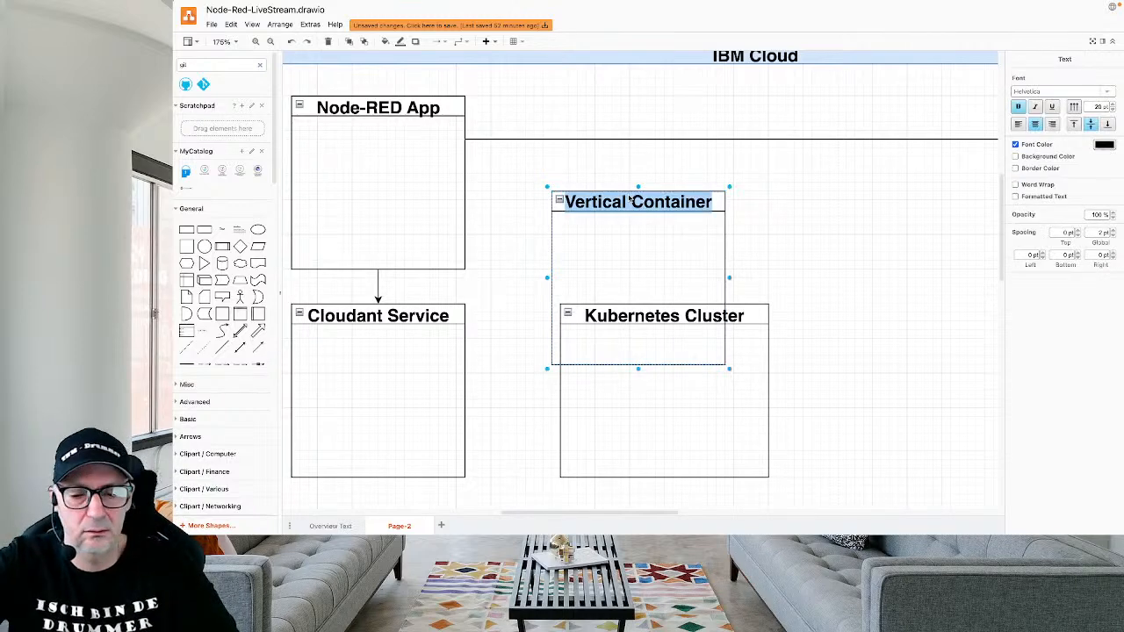
pyautogui.write('Worker N')
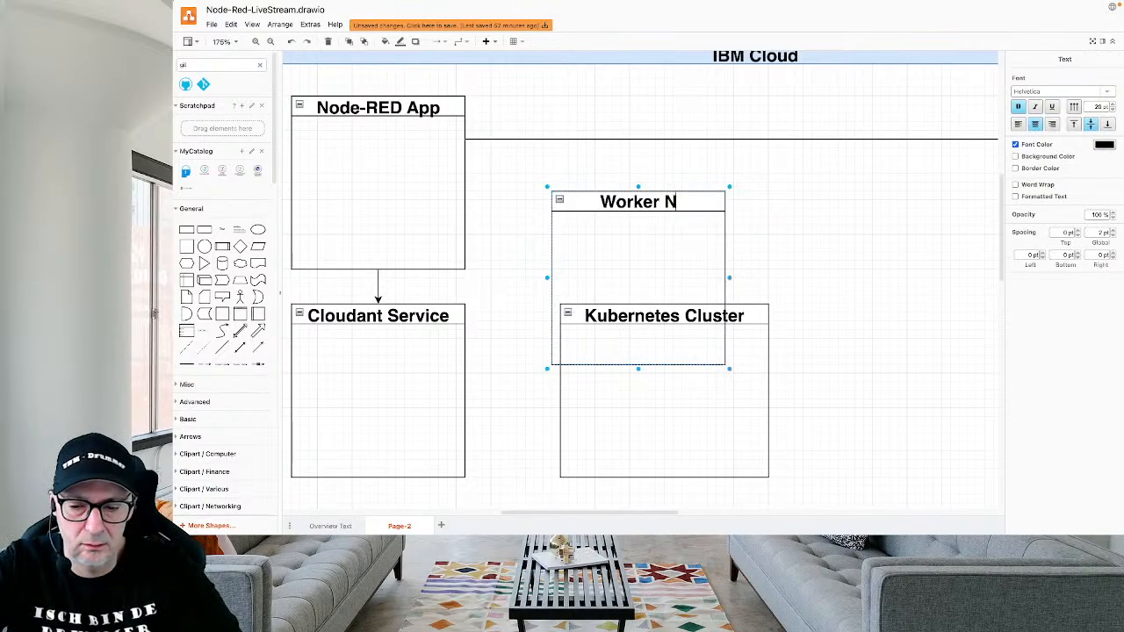
pyautogui.write('ode')
pyautogui.click(801, 214)
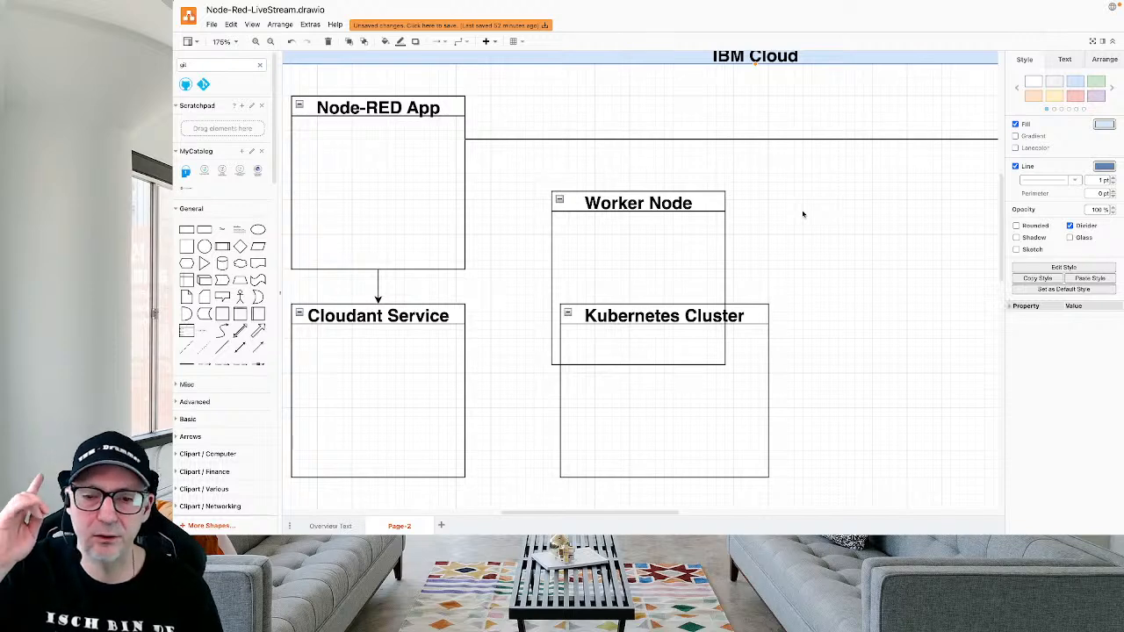
# Shrink the Worker Node container and place it inside the Kubernetes Cluster container.
pyautogui.click(674, 363)
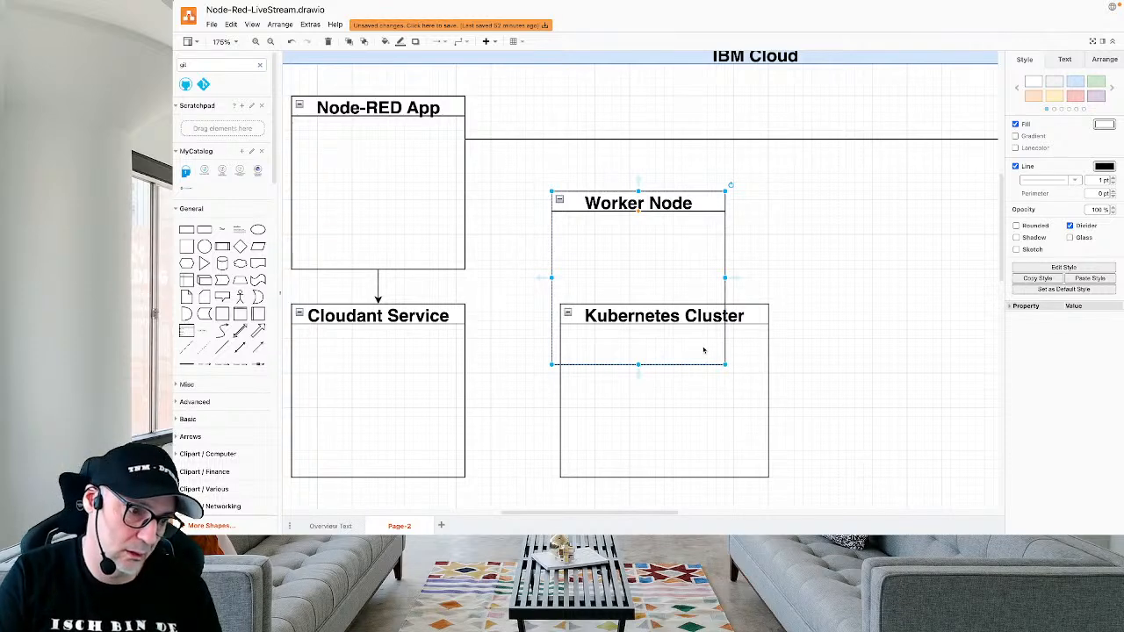
pyautogui.moveTo(727, 364); pyautogui.dragTo(685, 306)
pyautogui.moveTo(665, 195); pyautogui.dragTo(712, 349)
pyautogui.click(833, 365)
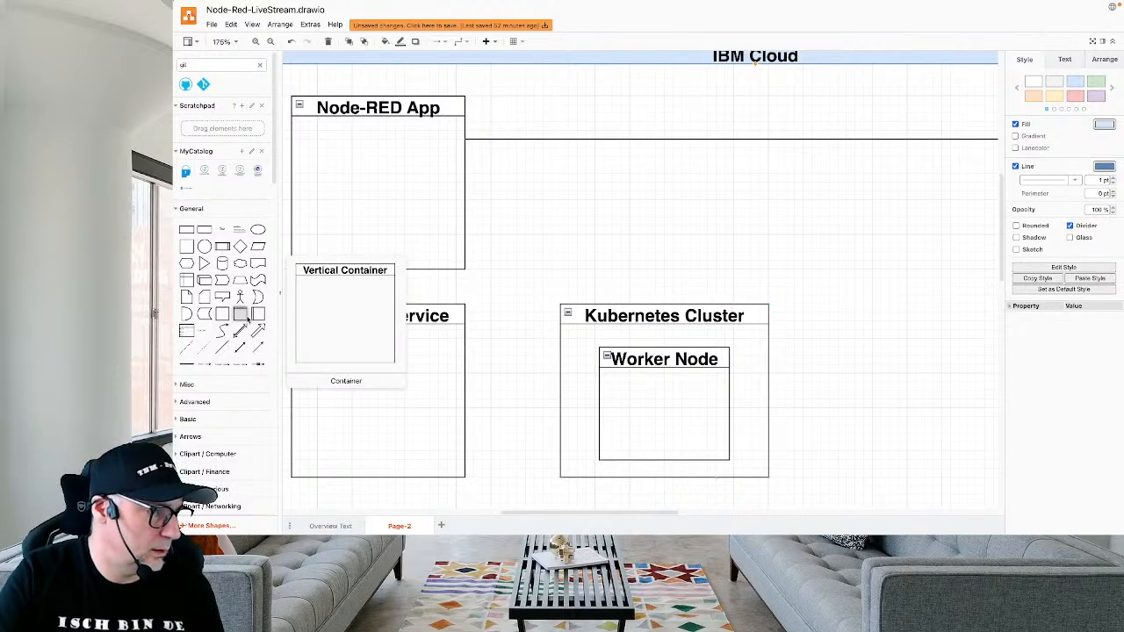
pyautogui.scroll(-2, 685, 283)
pyautogui.scroll(2, 687, 284)
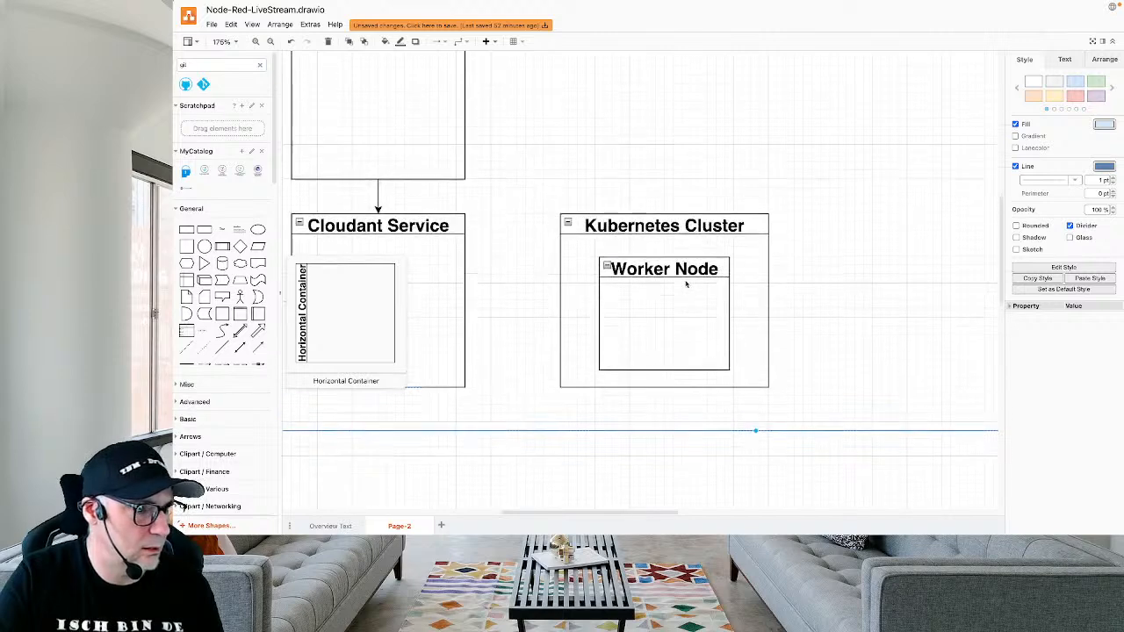
pyautogui.scroll(1, 687, 284)
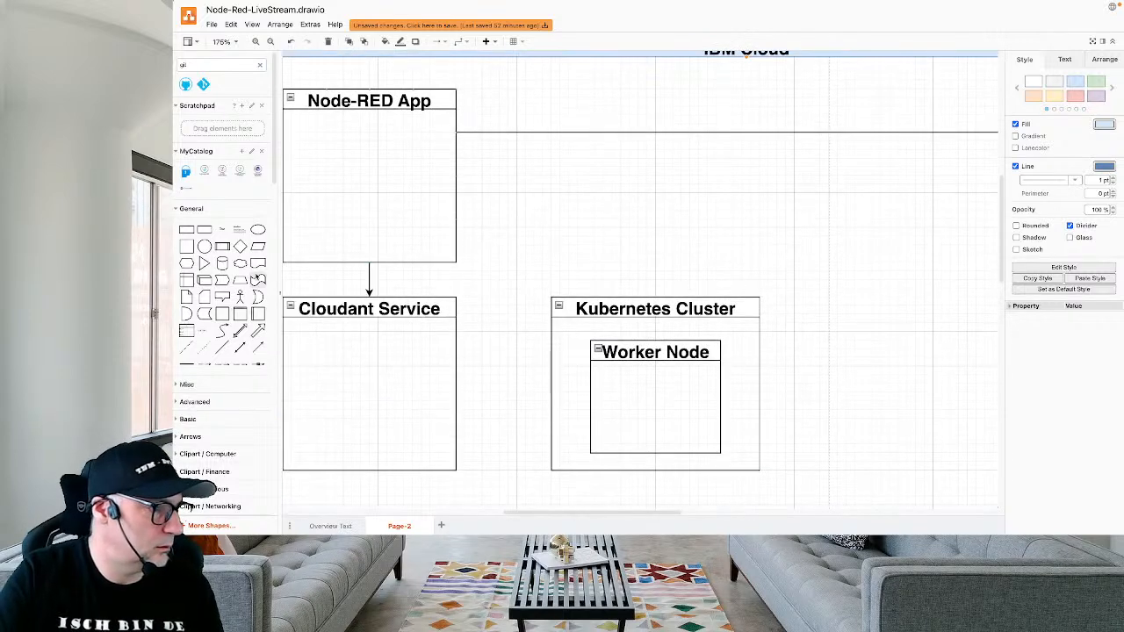
pyautogui.click(222, 313)
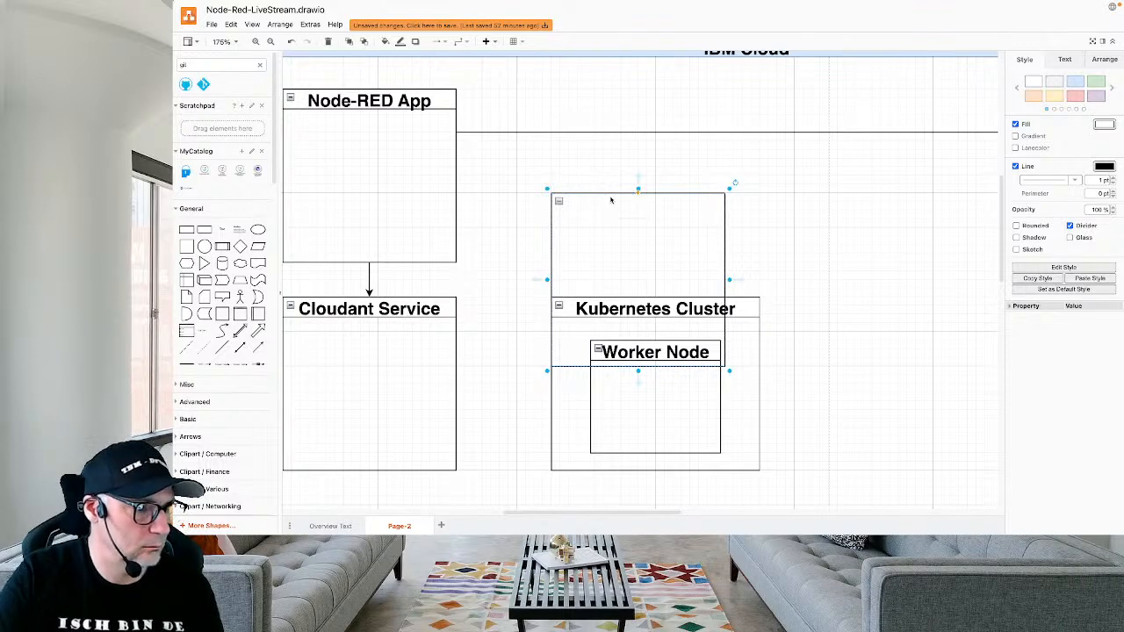
pyautogui.press('Delete')
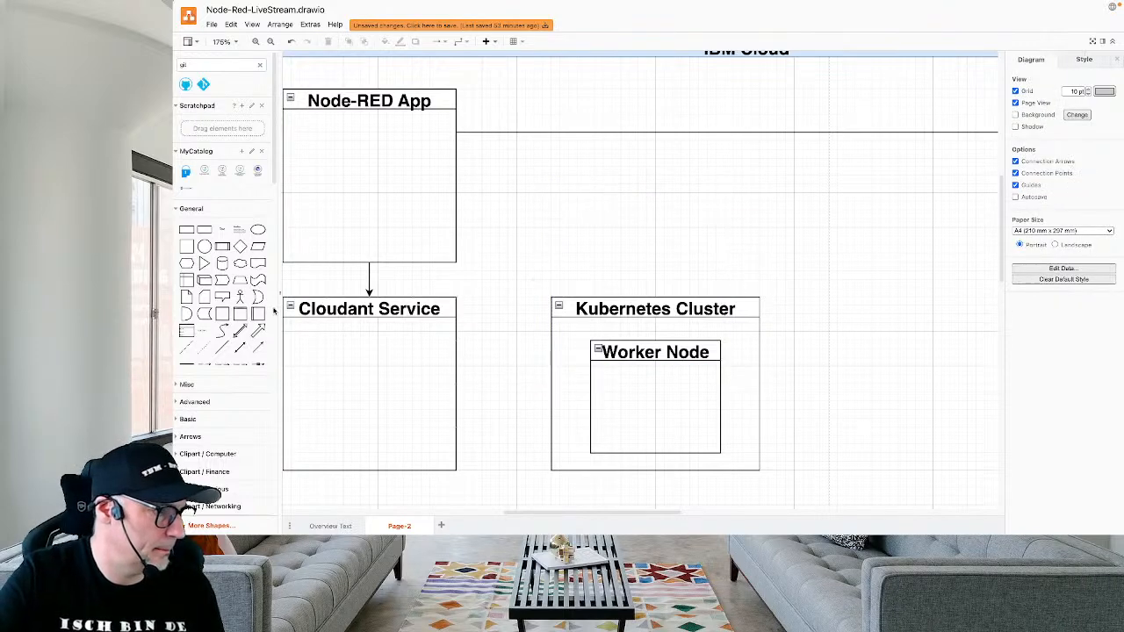
# Add a vertical container titled "Container Registry" and place it to the right of the Kubernetes Cluster container, aligned with its top.
pyautogui.click(240, 314)
pyautogui.doubleClick(625, 205)
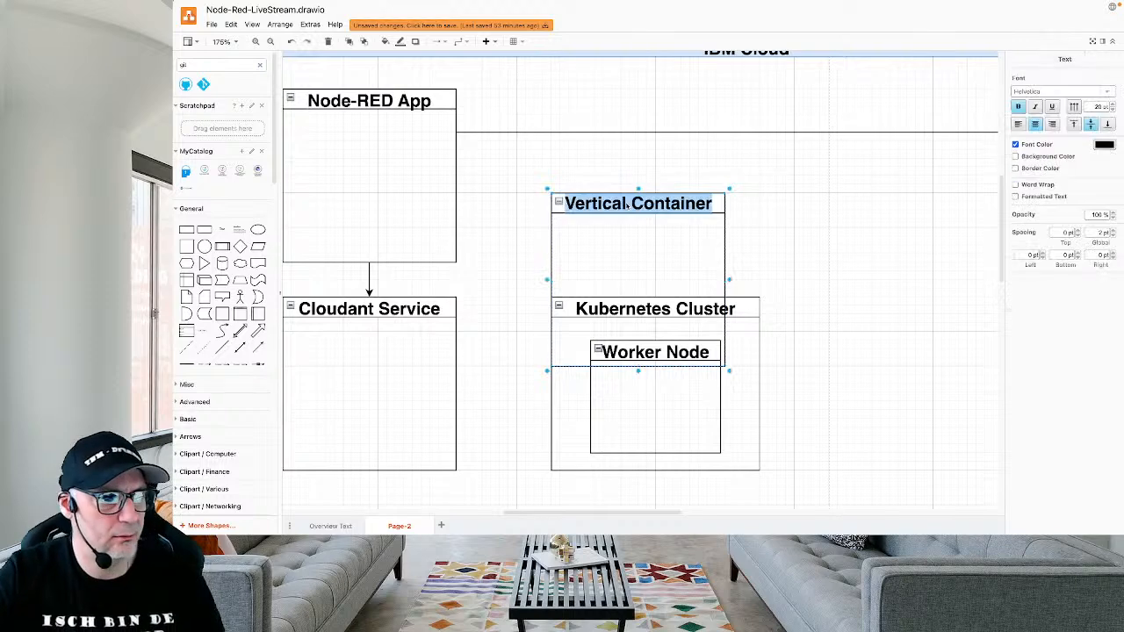
pyautogui.write('C')
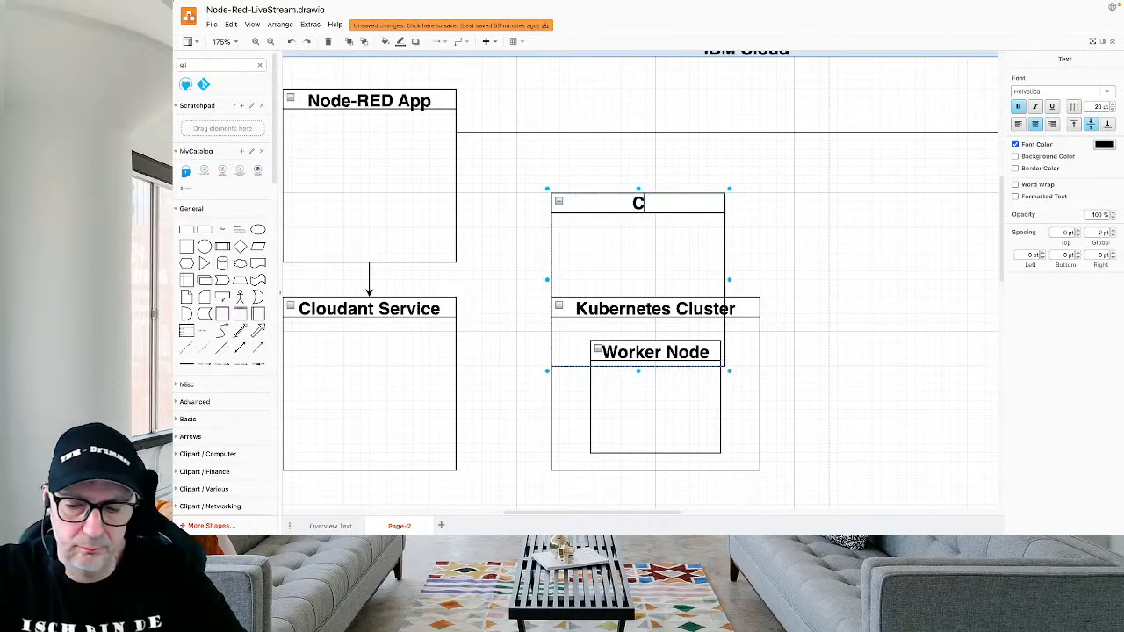
pyautogui.write('ontainer ')
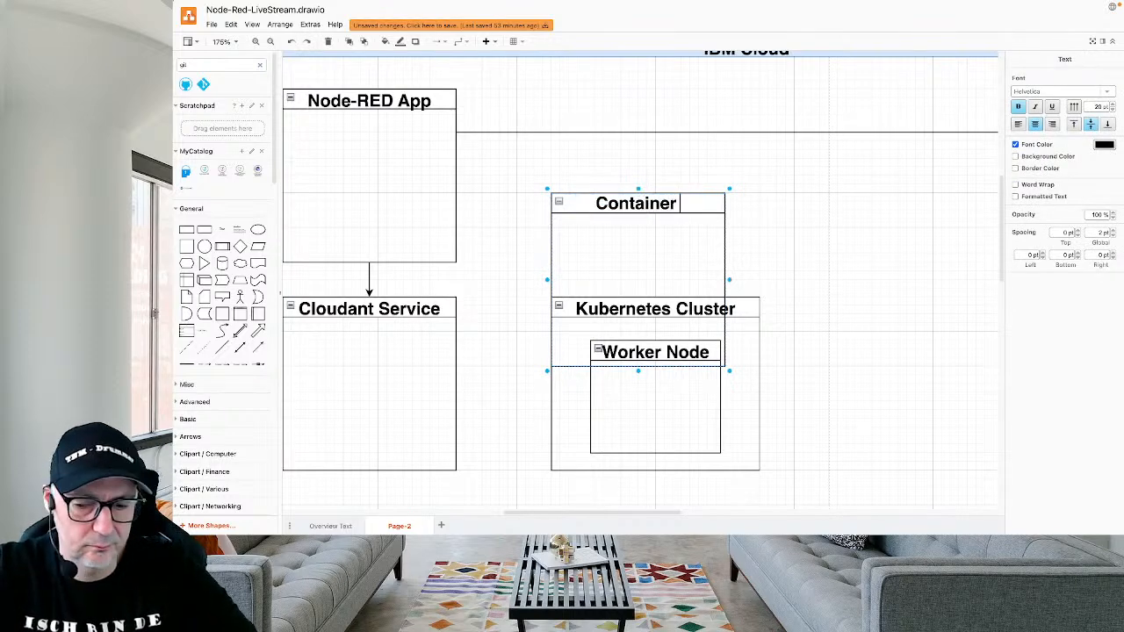
pyautogui.write('Registry')
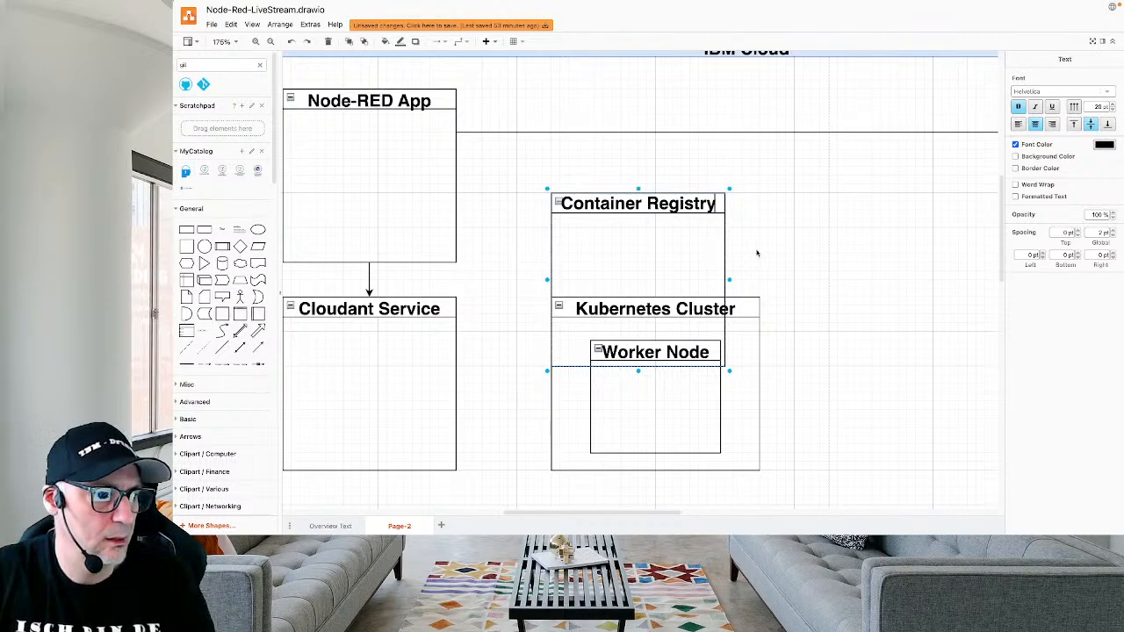
pyautogui.click(715, 228)
pyautogui.moveTo(694, 198); pyautogui.dragTo(945, 300)
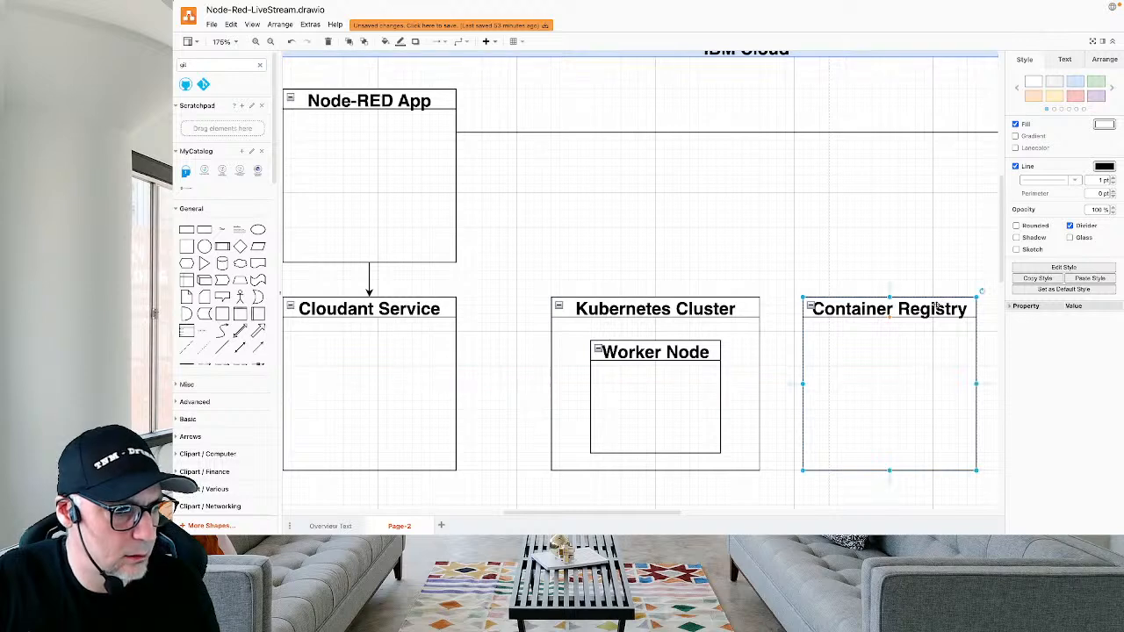
# Add another vertical container and title it "Name space".
pyautogui.hscroll(1, 927, 329)
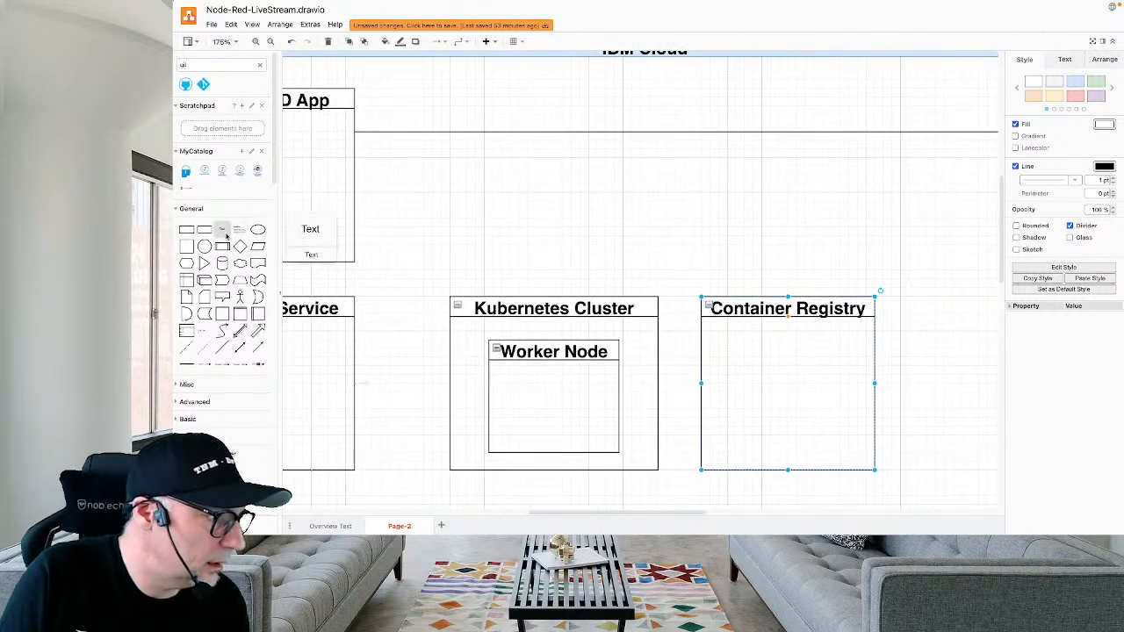
pyautogui.click(240, 315)
pyautogui.press('F2')
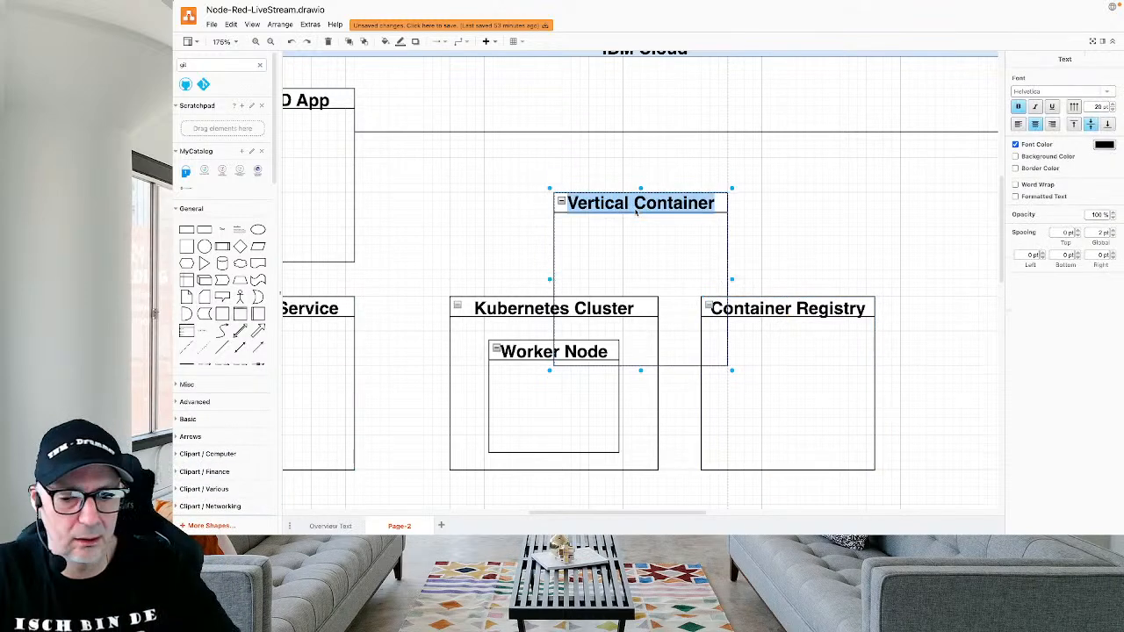
pyautogui.write('Name s')
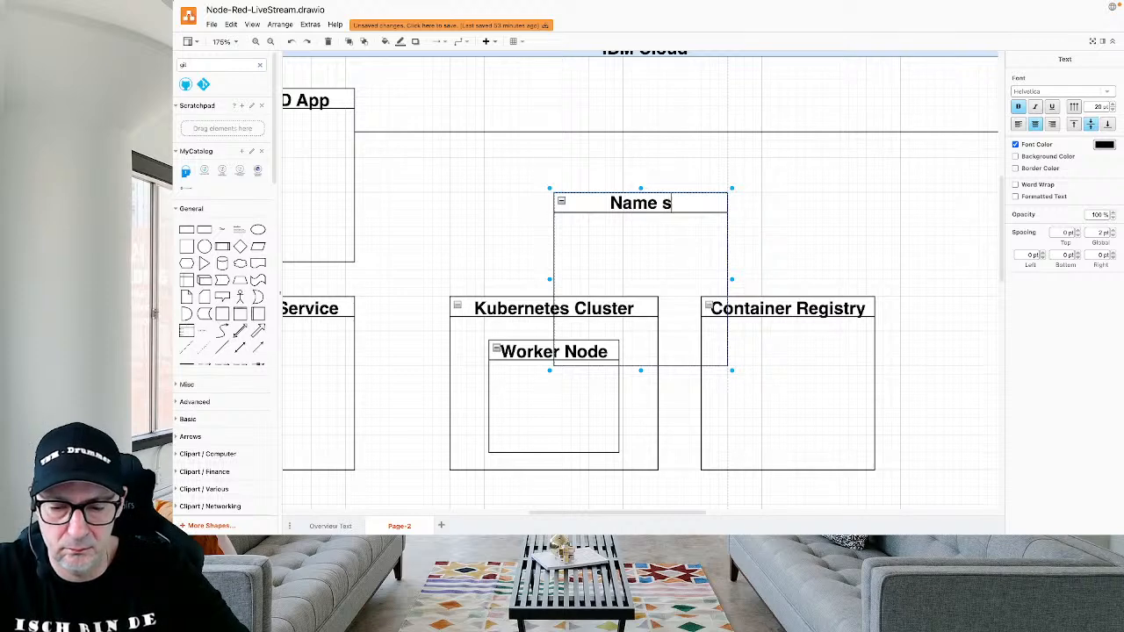
pyautogui.write('pace')
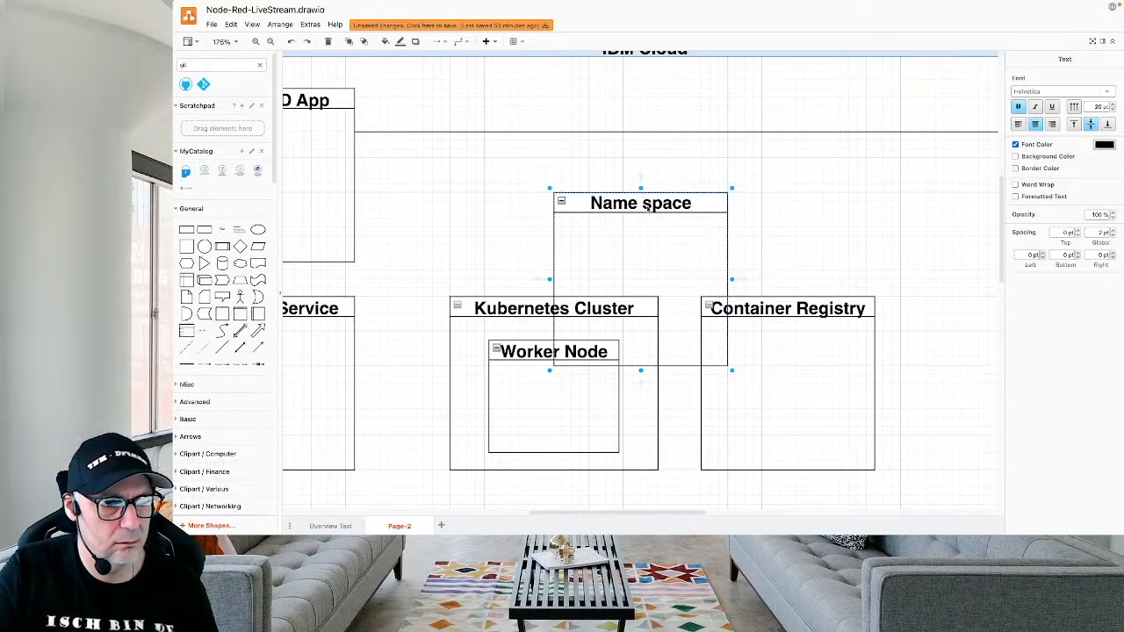
# Place the Name space container inside the Container Registry container and shrink it to leave a margin on all sides.
pyautogui.moveTo(700, 193); pyautogui.dragTo(873, 324)
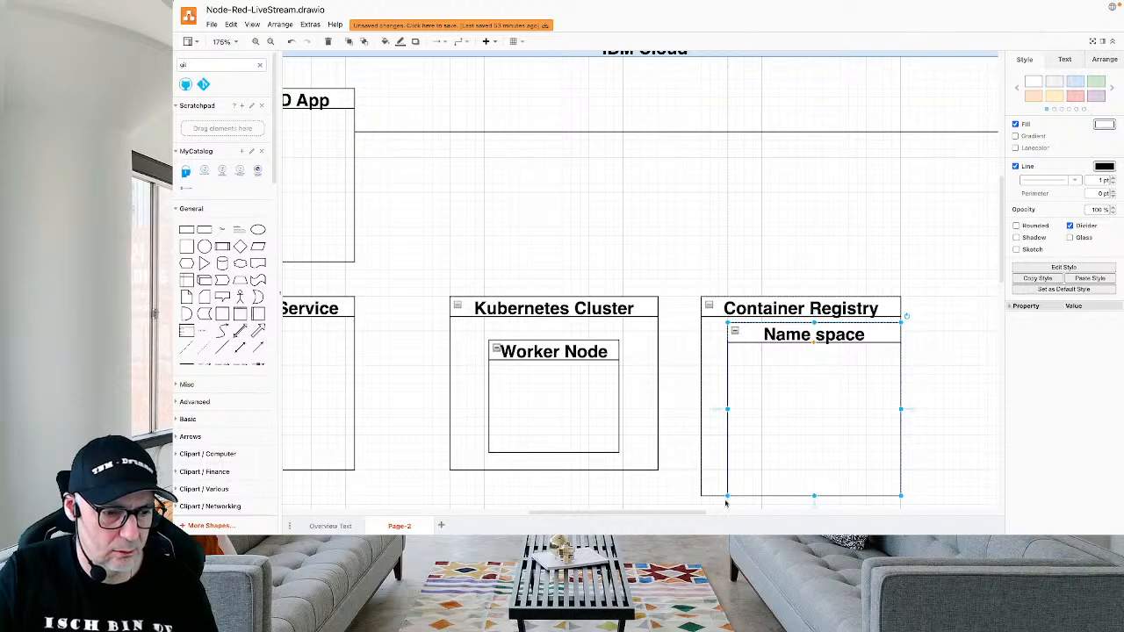
pyautogui.moveTo(727, 495); pyautogui.dragTo(778, 434)
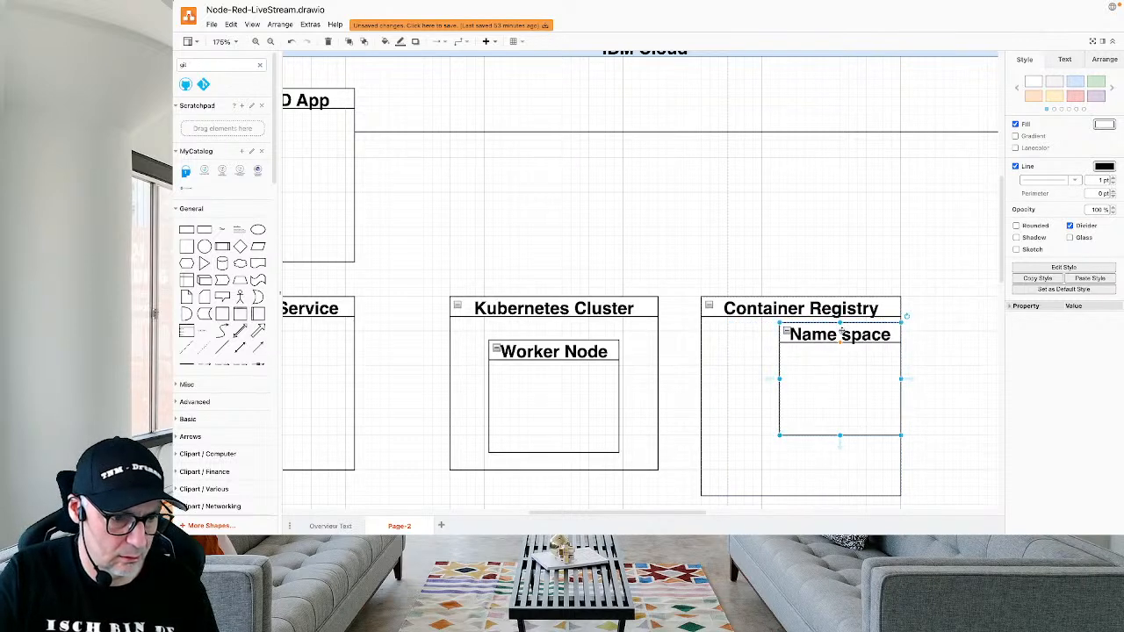
pyautogui.moveTo(843, 332); pyautogui.dragTo(810, 343)
# Rename the container inside Container Registry to "Namespace".
pyautogui.doubleClick(810, 344)
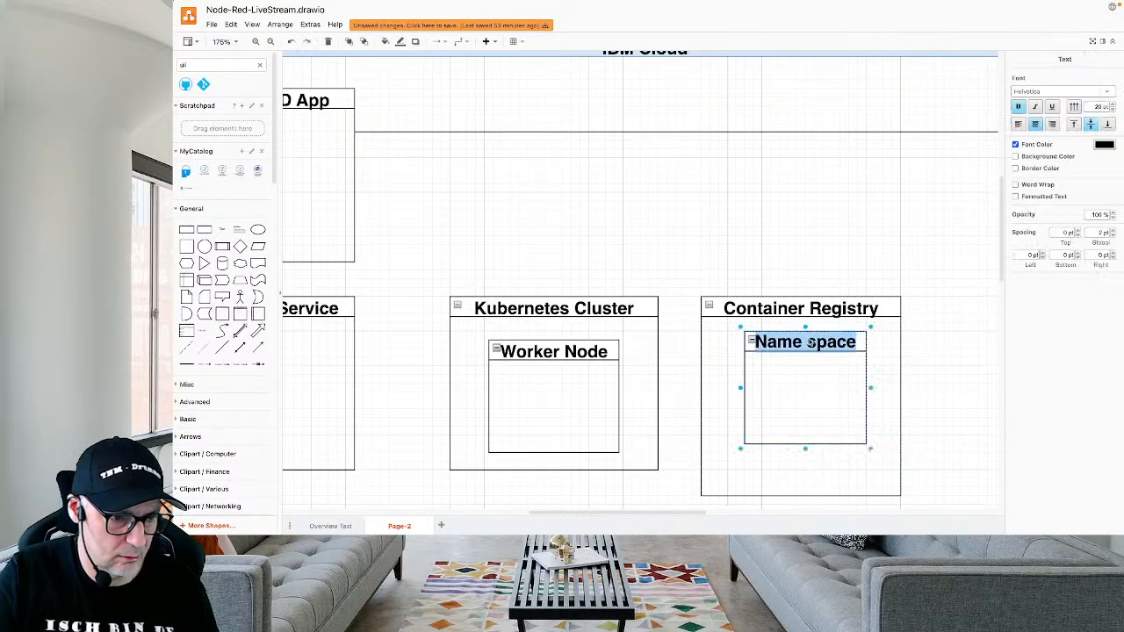
pyautogui.click(811, 343)
pyautogui.press('BackSpace')
pyautogui.click(931, 373)
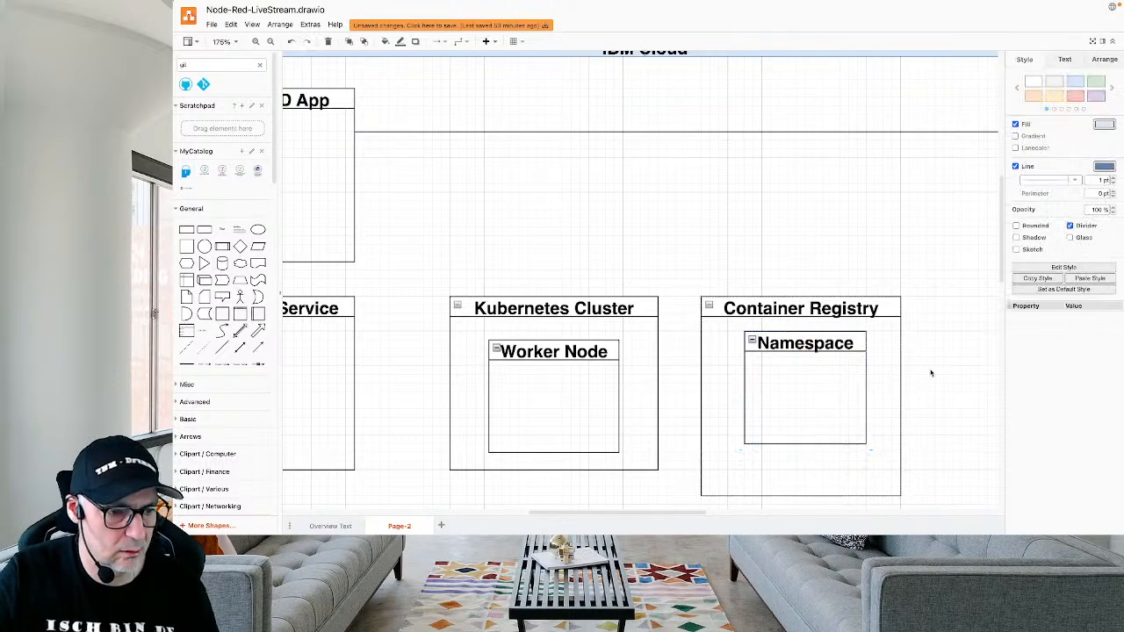
# Move the Node-RED Project container up so its connector from the Node-RED App container runs horizontally.
pyautogui.moveTo(853, 334); pyautogui.dragTo(844, 283)
pyautogui.scroll(1, 843, 288)
pyautogui.scroll(3, 842, 288)
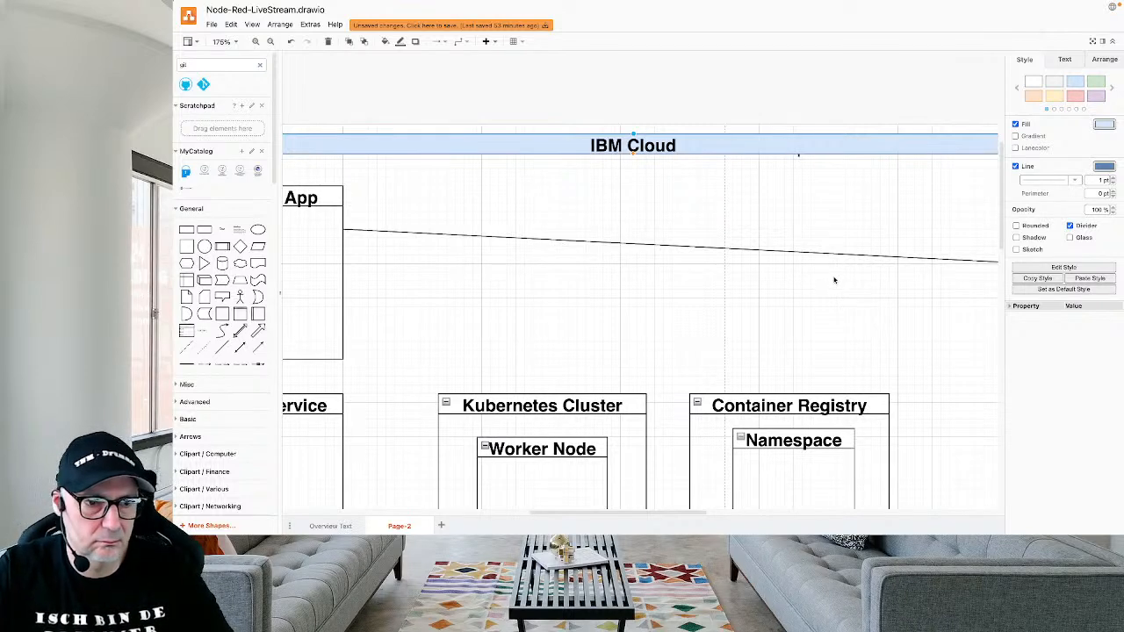
pyautogui.click(271, 41)
pyautogui.click(270, 41)
pyautogui.click(270, 41)
pyautogui.click(270, 42)
pyautogui.click(270, 42)
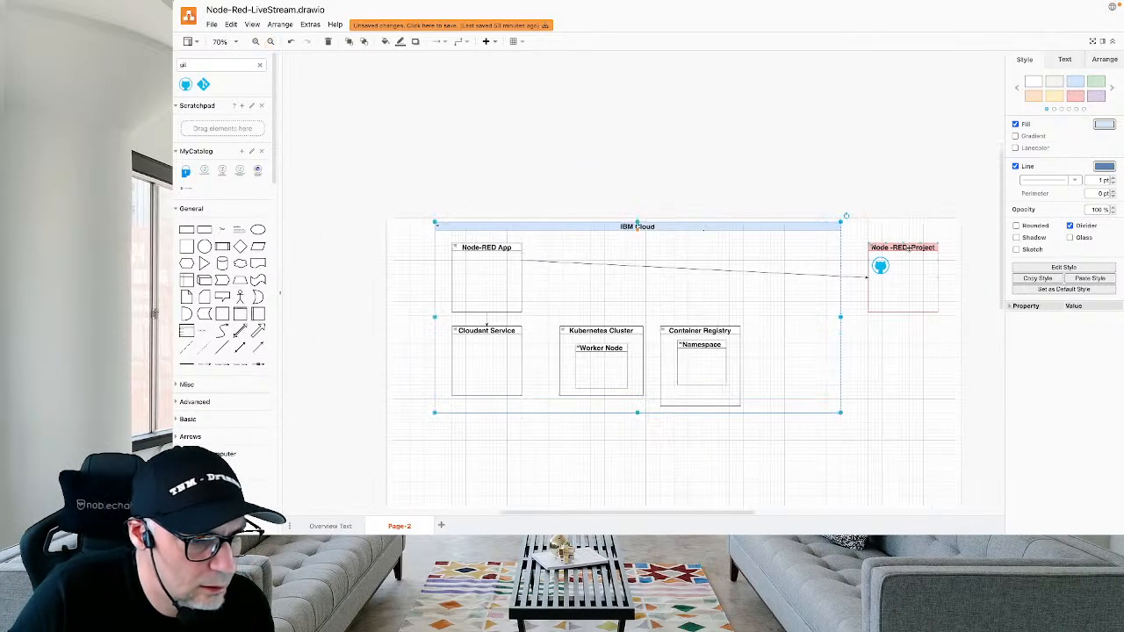
pyautogui.moveTo(909, 248); pyautogui.dragTo(911, 232)
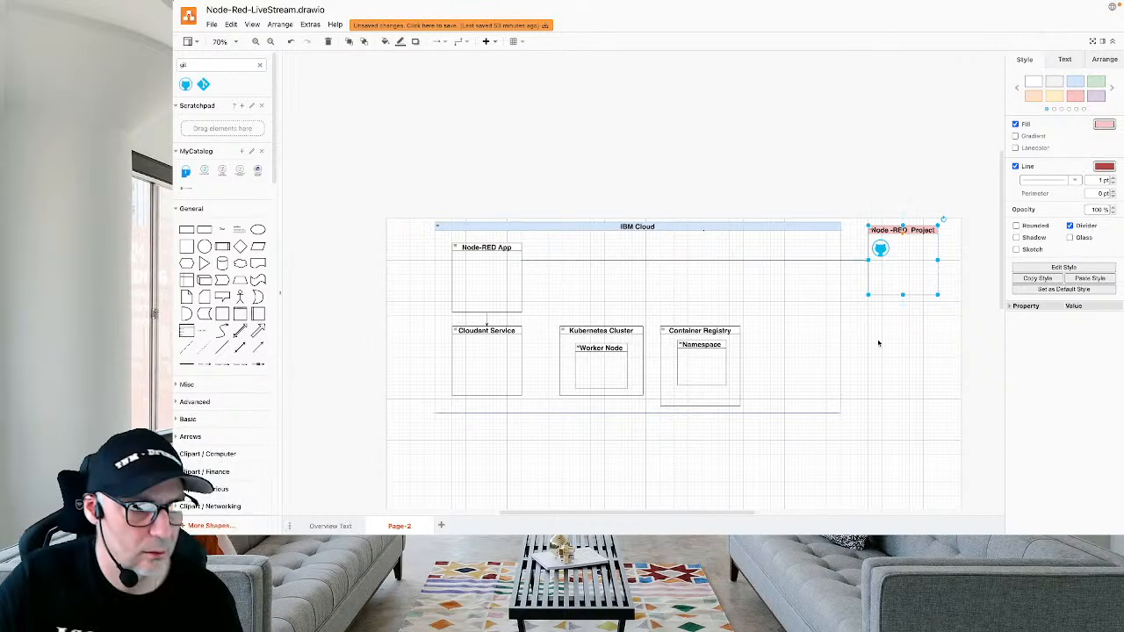
# Shift the Kubernetes Cluster and Container Registry containers closer to Cloudant Service and shorten Container Registry to align with the cluster's lower edge.
pyautogui.click(256, 42)
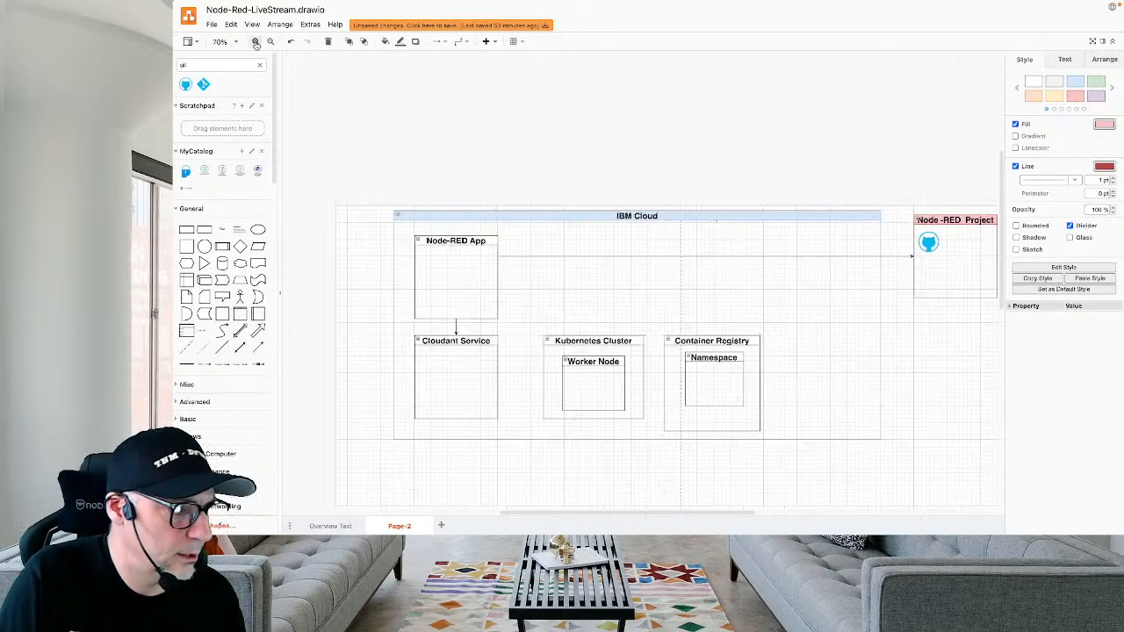
pyautogui.click(256, 42)
pyautogui.click(256, 43)
pyautogui.click(256, 42)
pyautogui.scroll(-1, 572, 371)
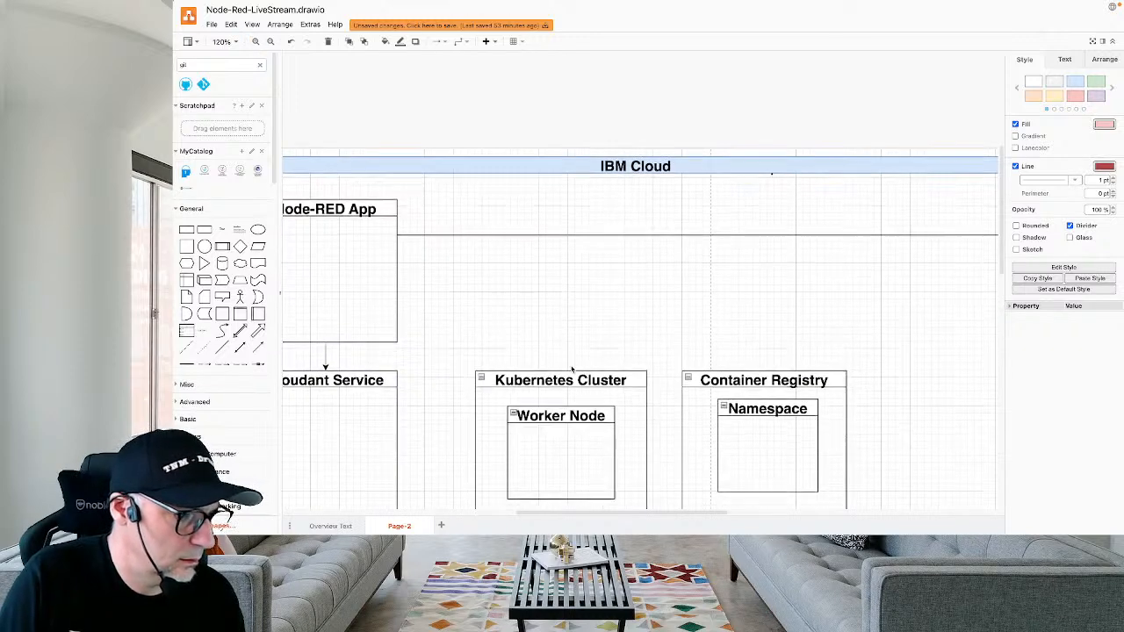
pyautogui.hscroll(-1, 572, 371)
pyautogui.click(640, 311)
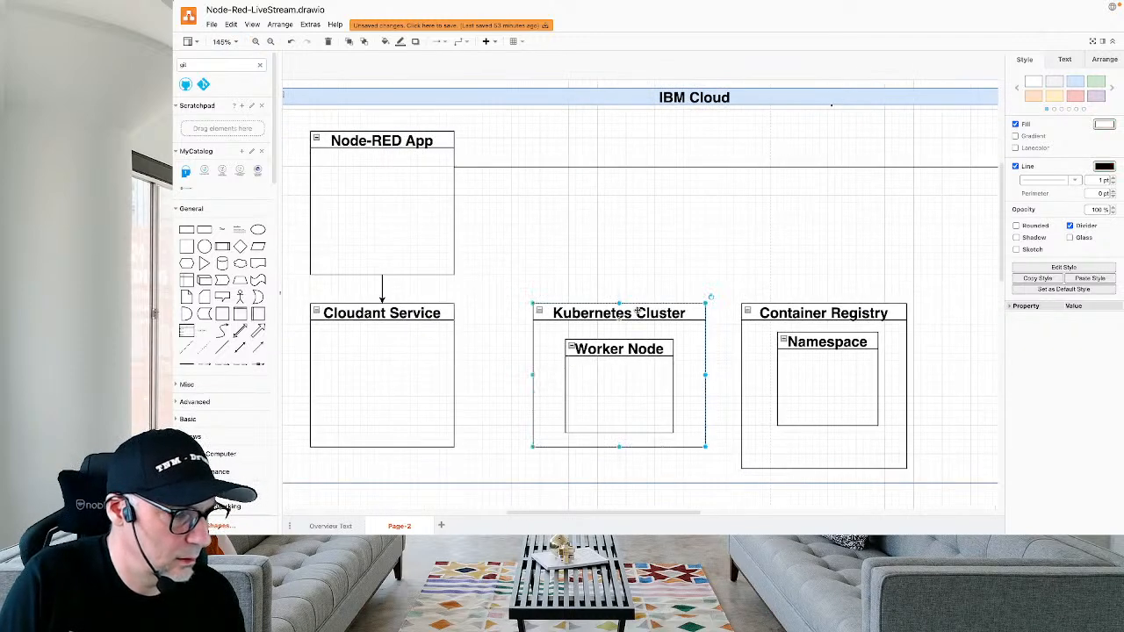
pyautogui.moveTo(640, 312); pyautogui.dragTo(605, 313)
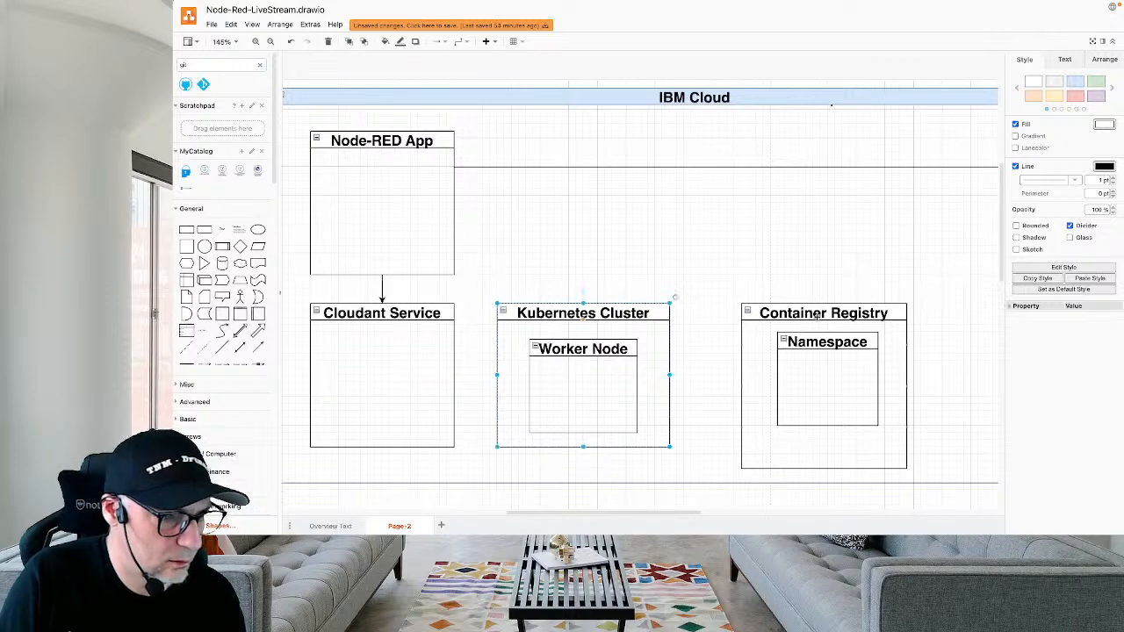
pyautogui.moveTo(853, 306); pyautogui.dragTo(810, 306)
pyautogui.moveTo(867, 471); pyautogui.dragTo(866, 448)
pyautogui.click(927, 436)
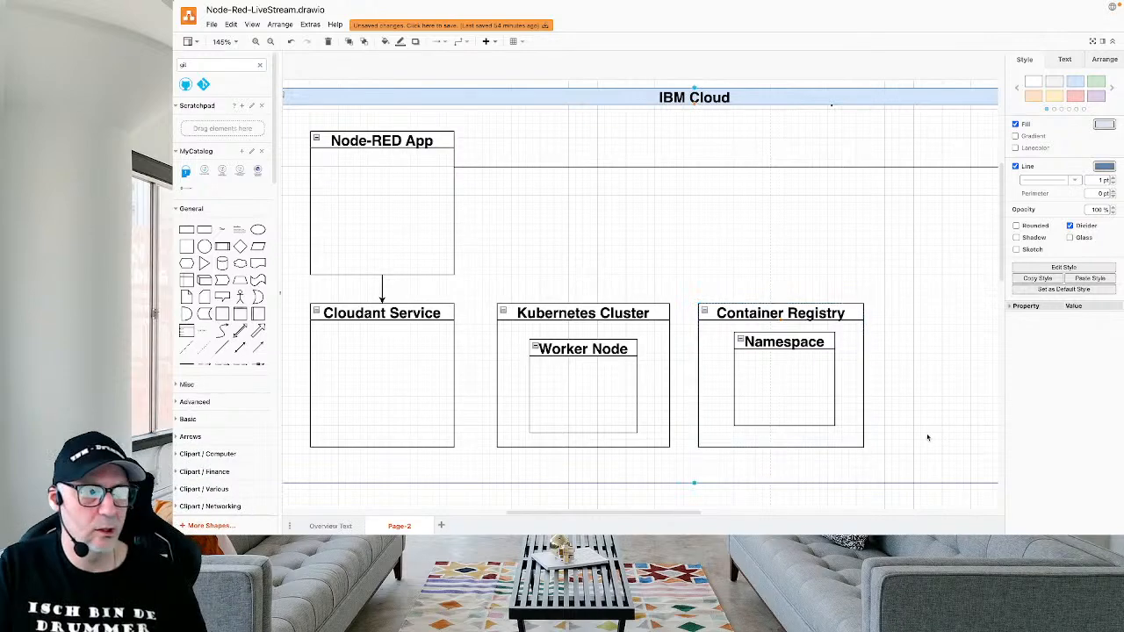
# Switch to IBM Cloud in the browser and open the Container Registry's namespaces page.
pyautogui.hotkey('ctrl', 'Right')
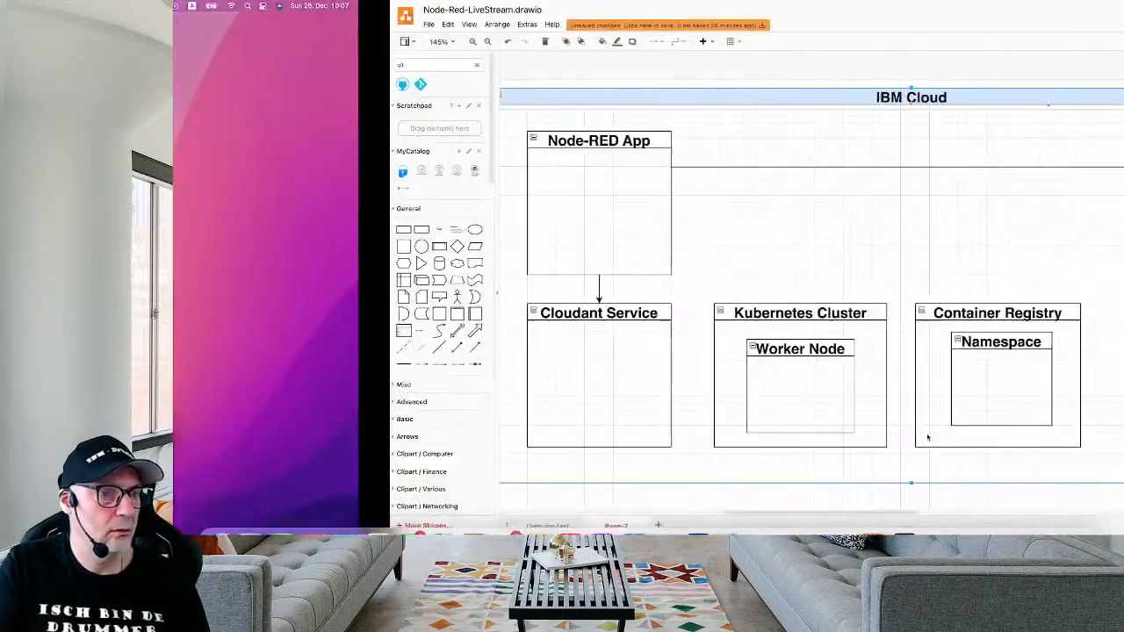
pyautogui.scroll(3, 569, 277)
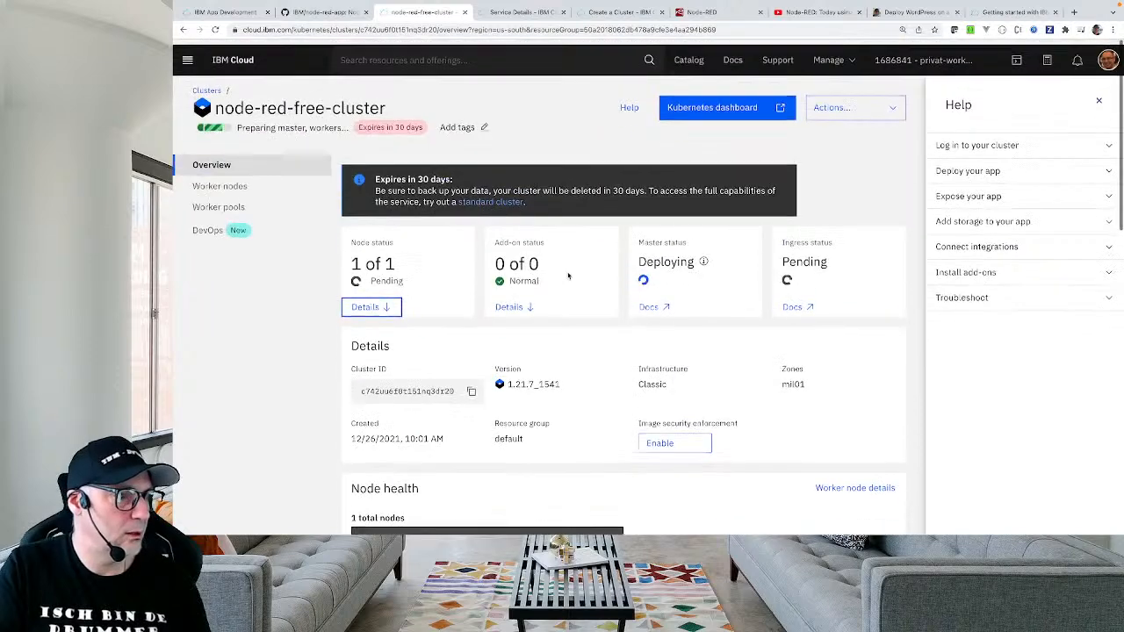
pyautogui.click(187, 55)
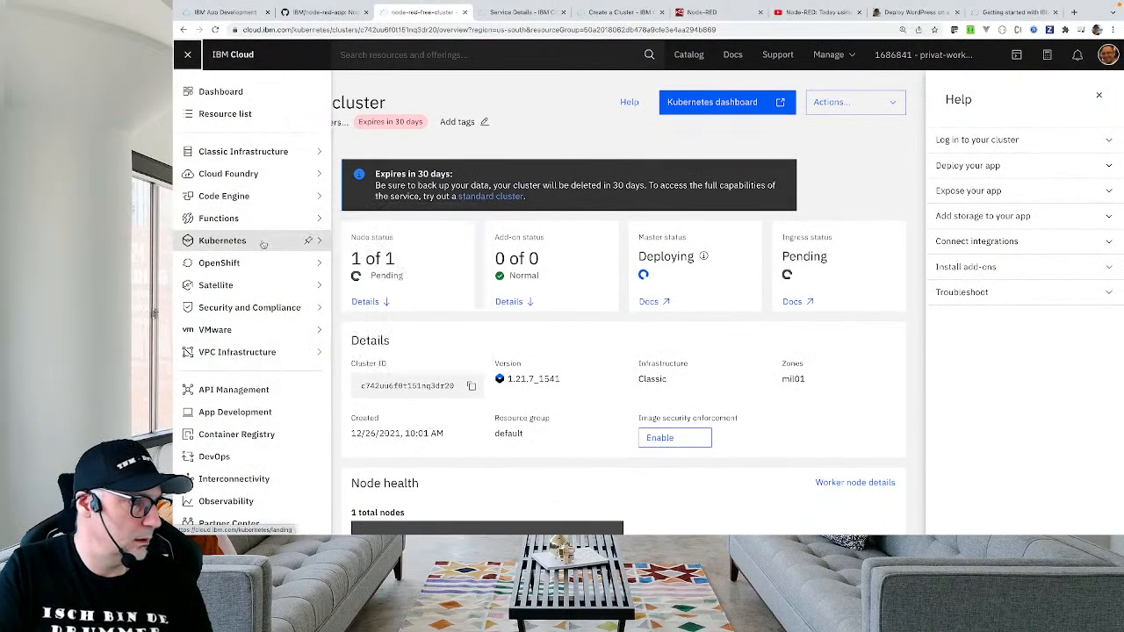
pyautogui.moveTo(259, 240)
pyautogui.click(423, 281)
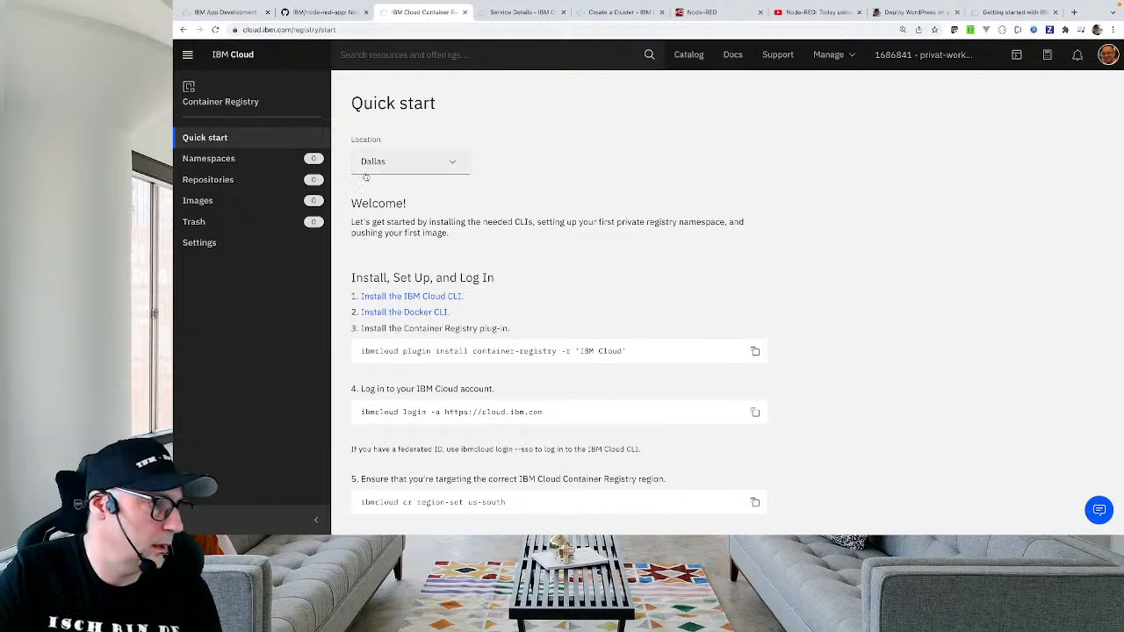
pyautogui.click(275, 160)
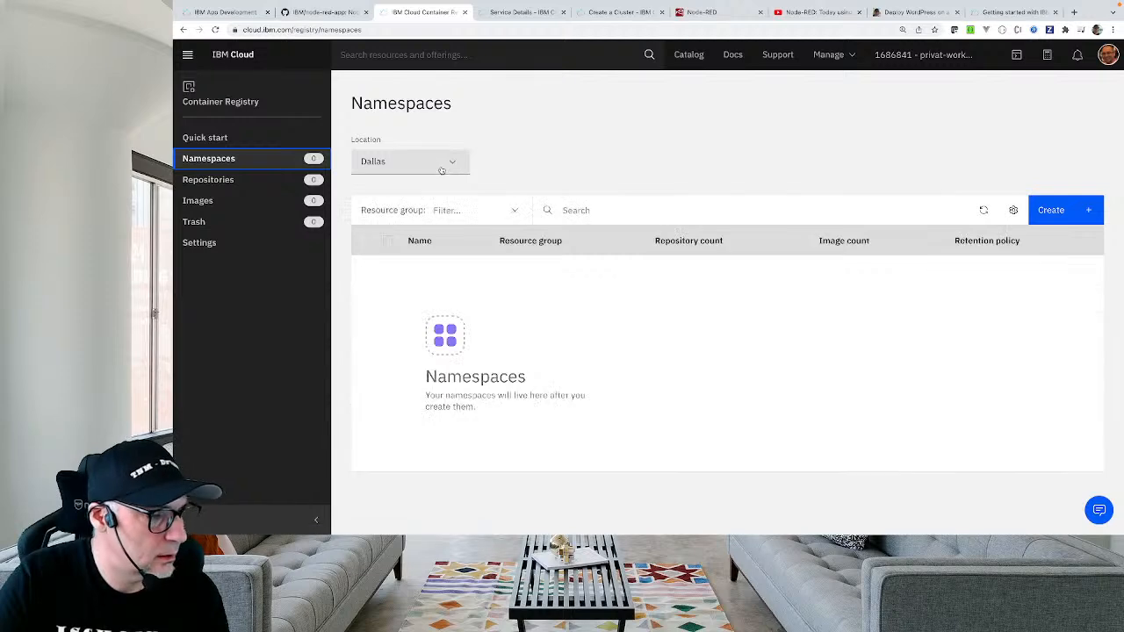
# Create a registry namespace in the default resource group, named "node-red-" followed by the owner's username.
pyautogui.click(1079, 210)
pyautogui.click(886, 249)
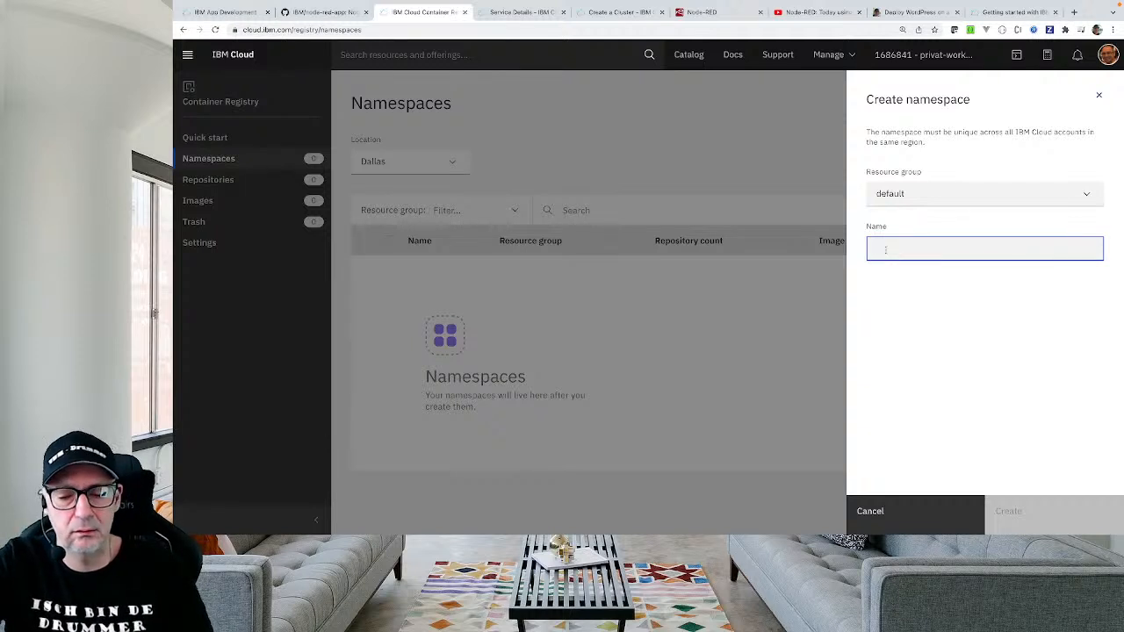
pyautogui.write('r')
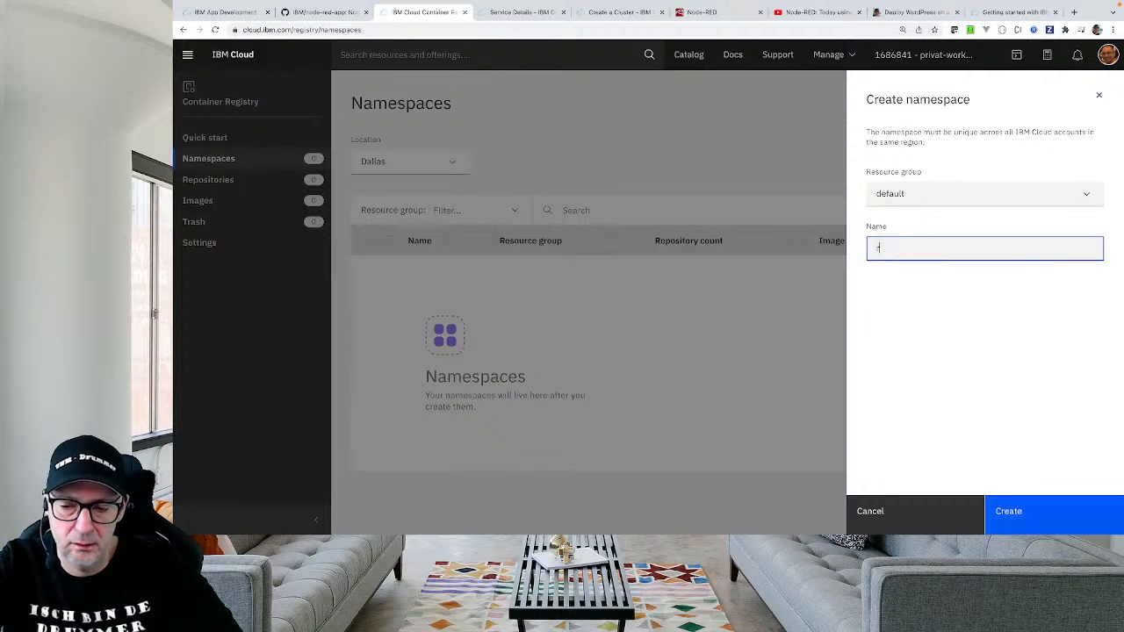
pyautogui.press('BackSpace')
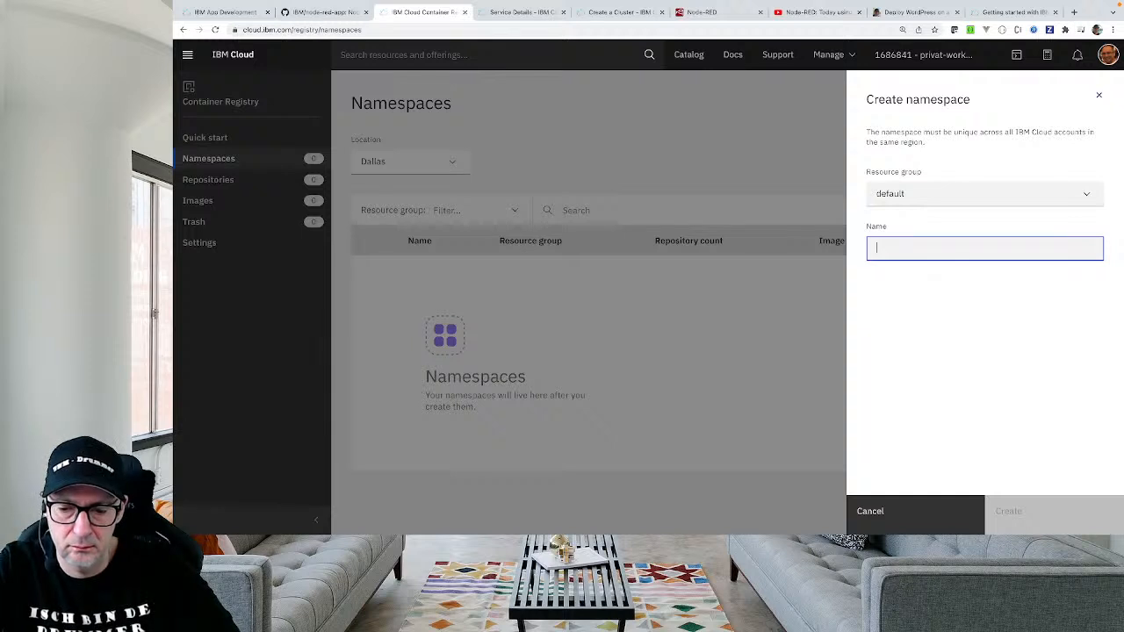
pyautogui.write('node red')
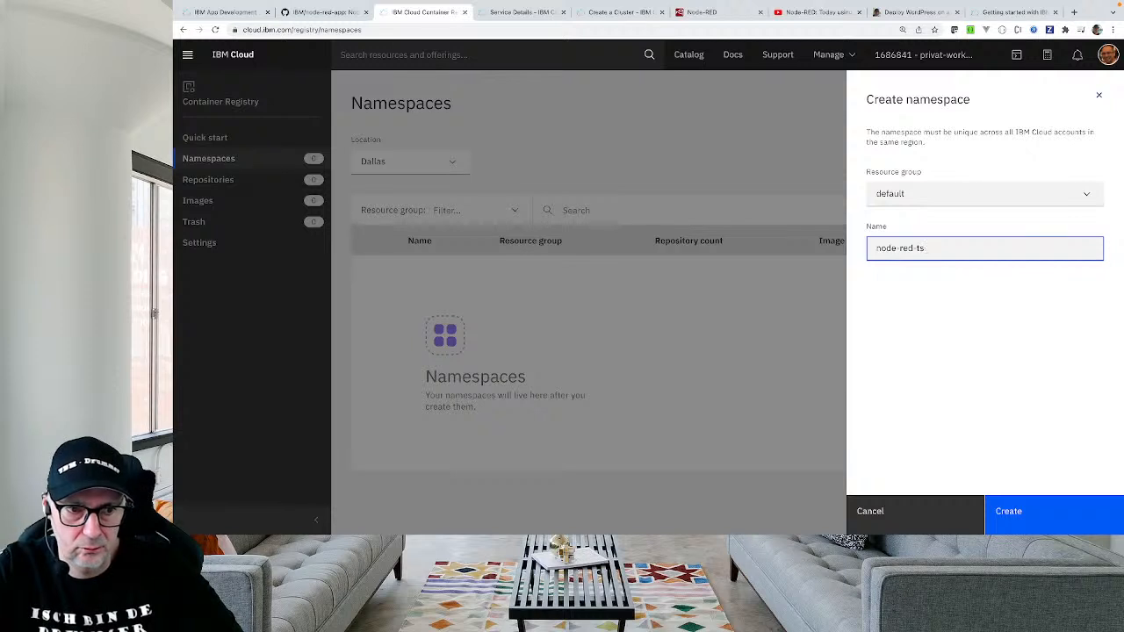
pyautogui.write('edbro')
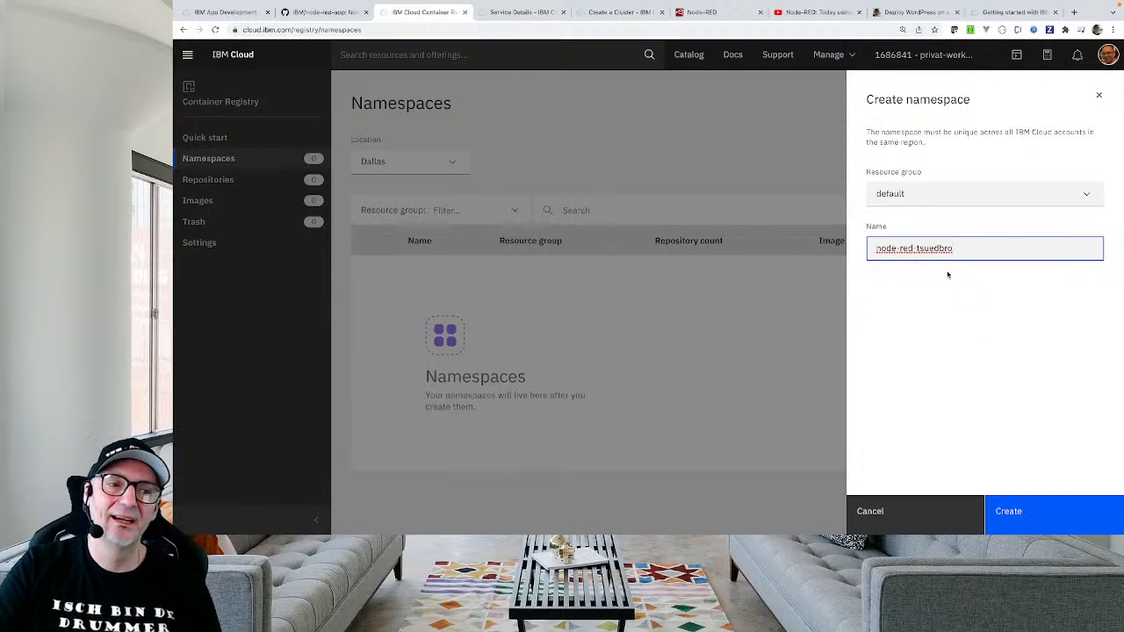
pyautogui.moveTo(958, 244); pyautogui.dragTo(871, 243)
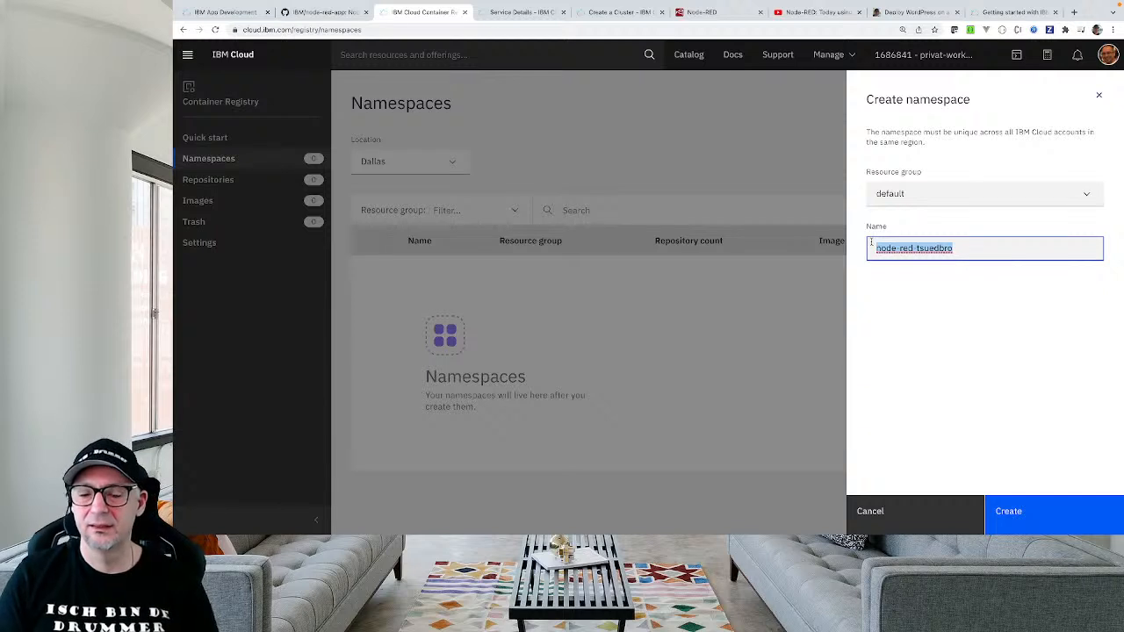
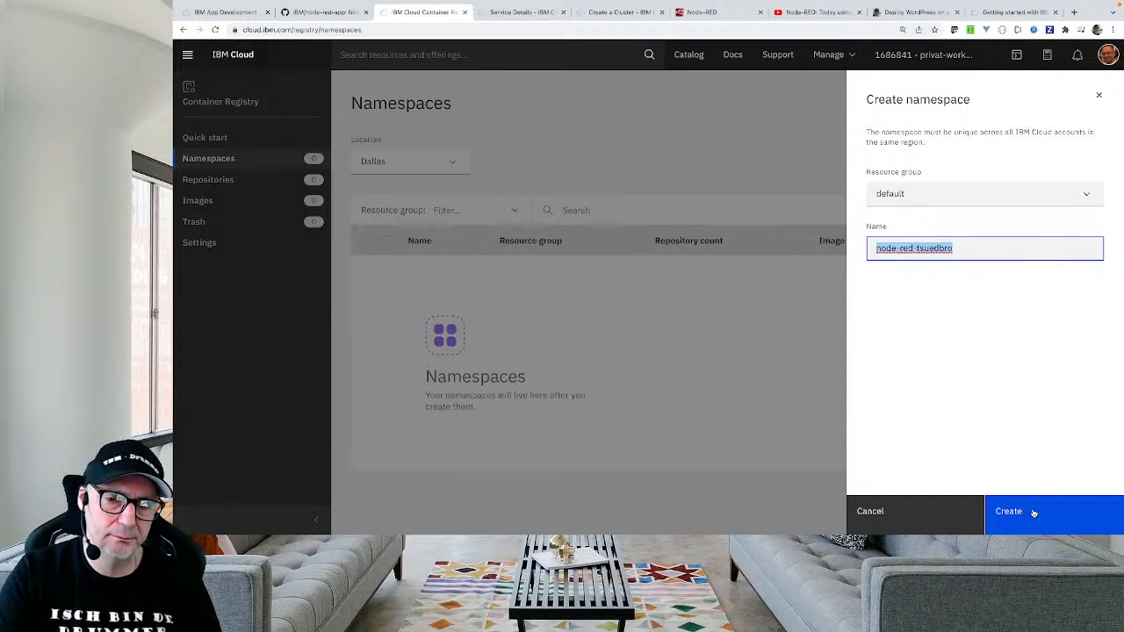
pyautogui.click(1033, 513)
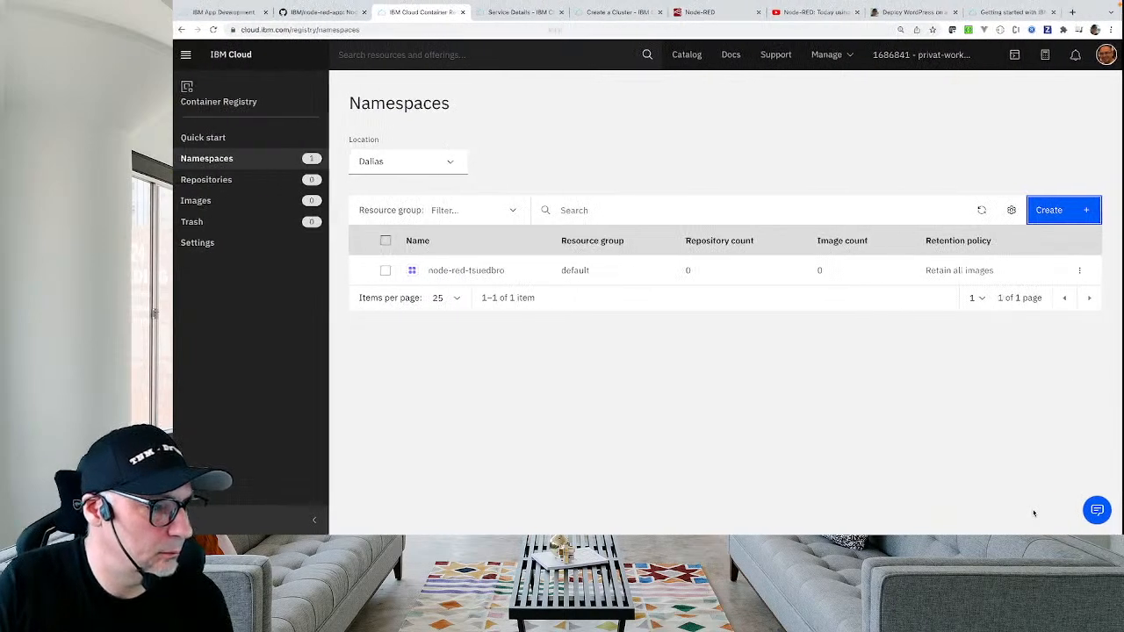
# Switch back to the draw.io diagram and add a vertical container in the space above Kubernetes Cluster and Container Registry.
pyautogui.hotkey('ctrl', 'Left')
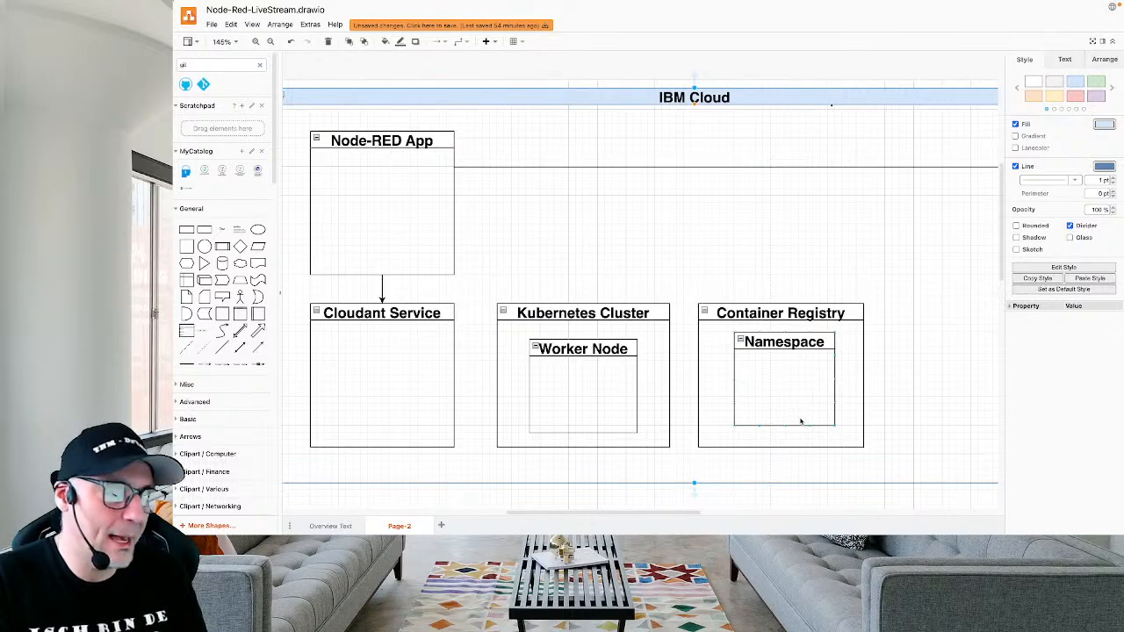
pyautogui.click(409, 144)
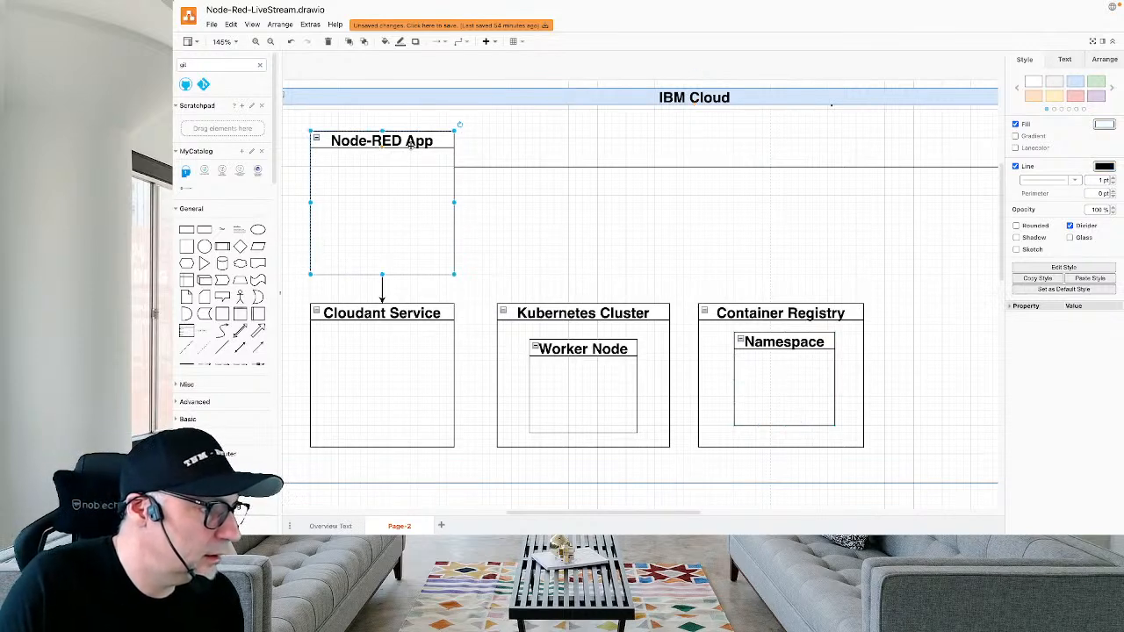
pyautogui.click(239, 313)
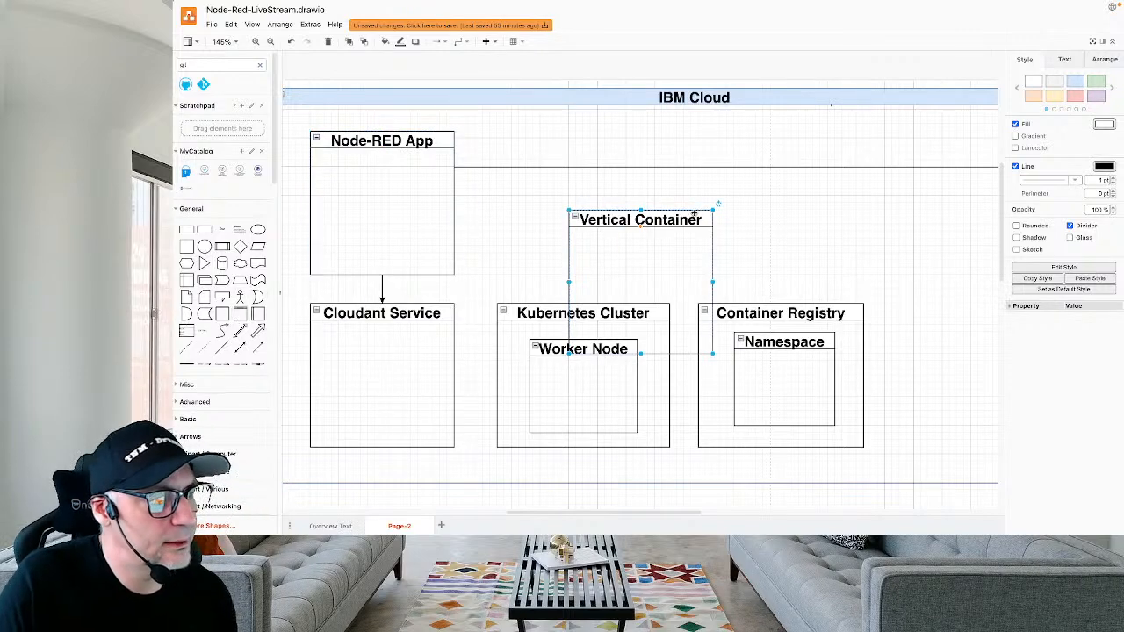
pyautogui.moveTo(690, 211); pyautogui.dragTo(680, 198)
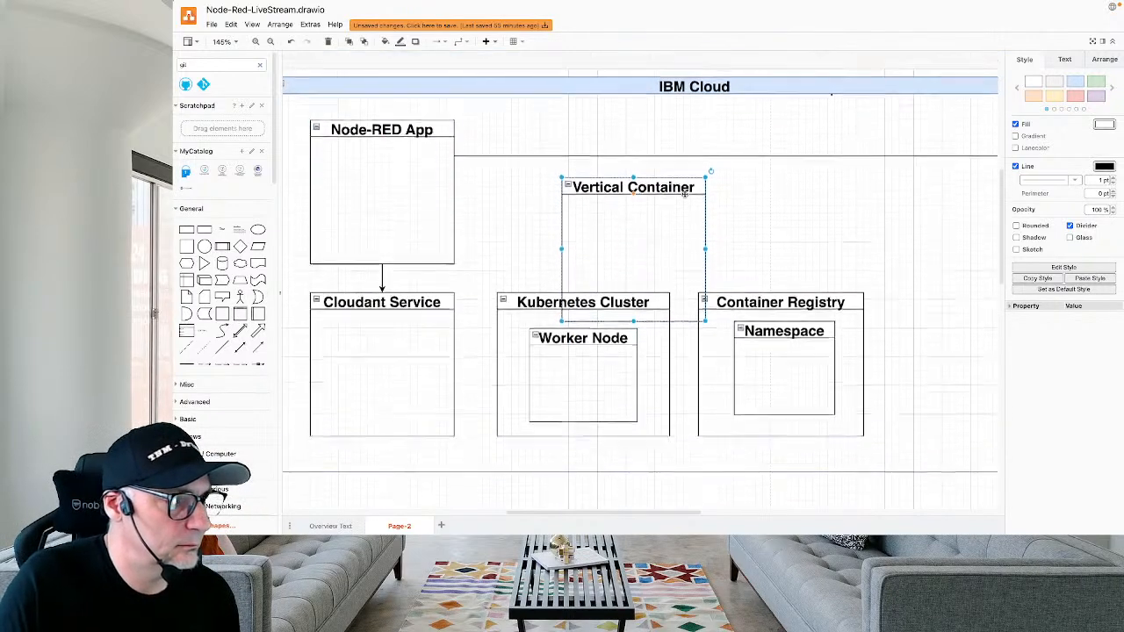
# Extend the IBM Cloud container's lower edge well below the service containers to make room.
pyautogui.click(397, 478)
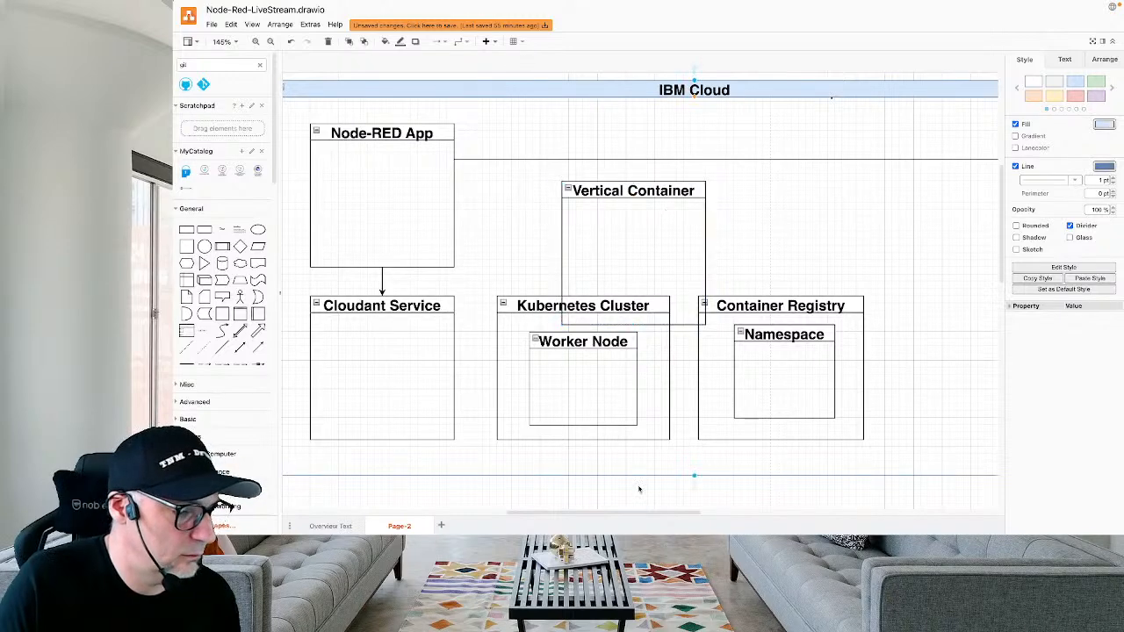
pyautogui.moveTo(695, 484)
pyautogui.mouseDown()
pyautogui.moveTo(694, 494)
pyautogui.moveTo(691, 465)
pyautogui.mouseUp()
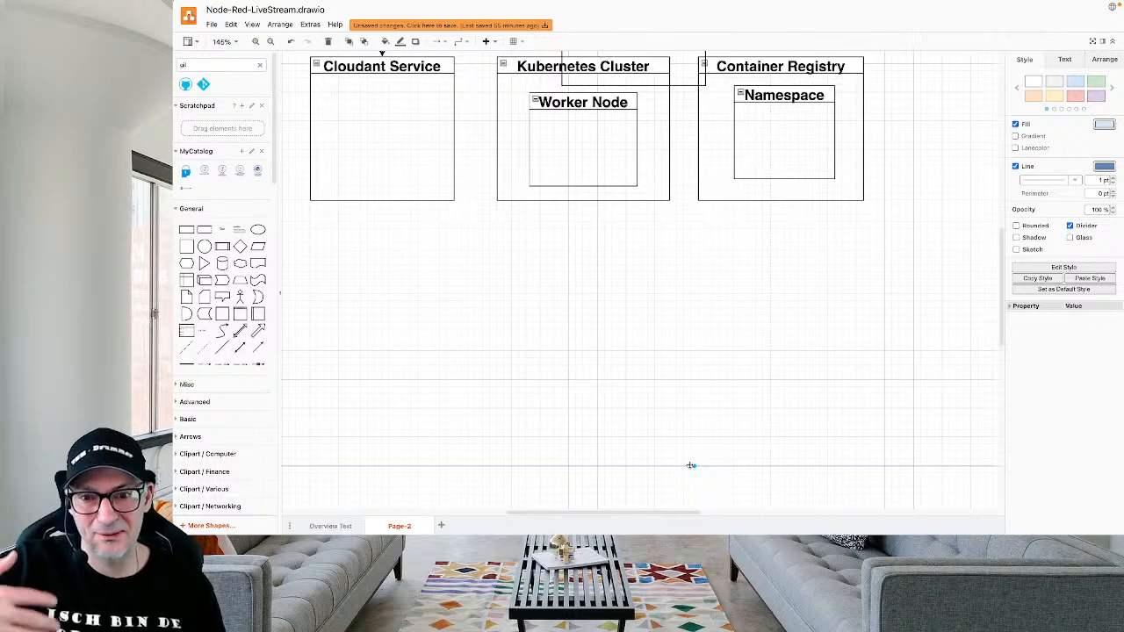
pyautogui.scroll(3, 557, 304)
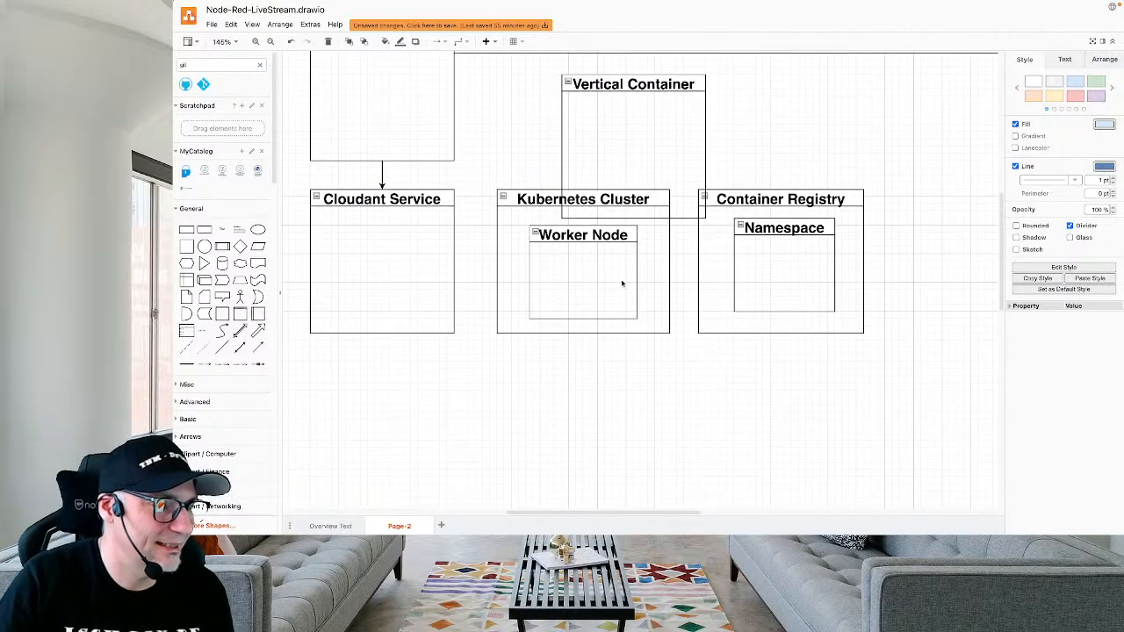
# Move the Kubernetes Cluster container, with its Worker Node, straight down so it clears the new vertical container.
pyautogui.click(608, 200)
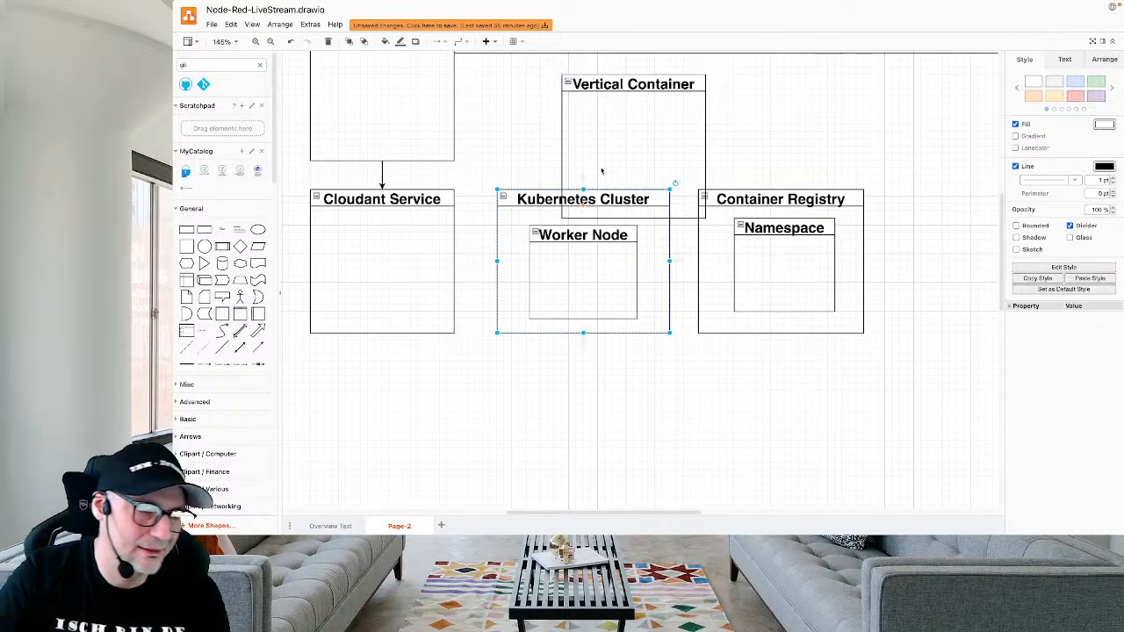
pyautogui.moveTo(597, 190); pyautogui.dragTo(597, 297)
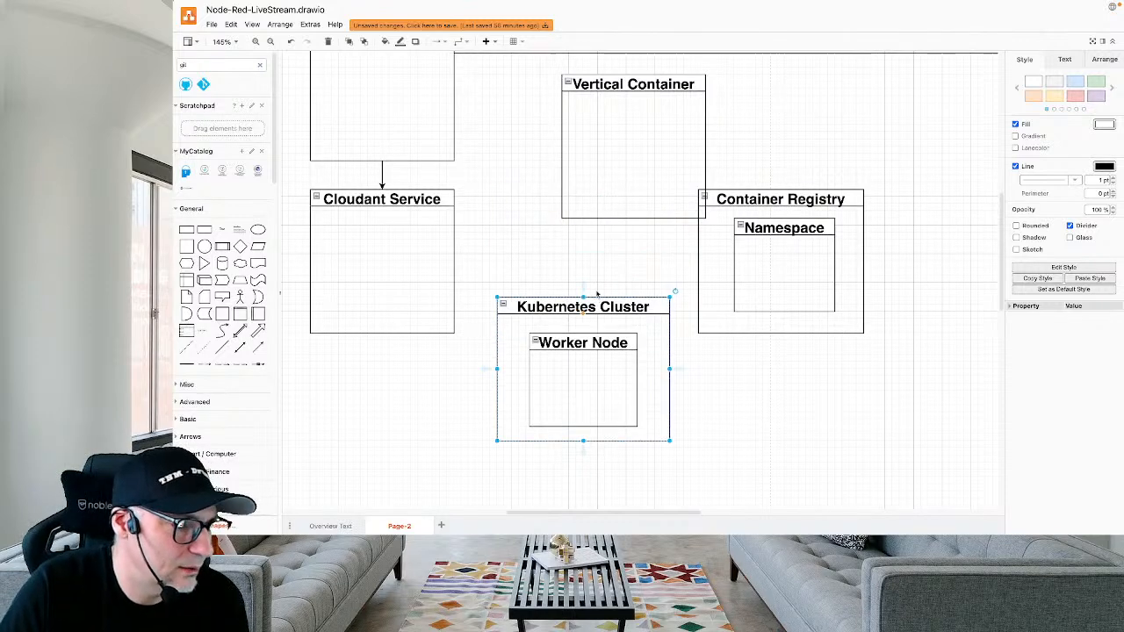
pyautogui.scroll(1, 598, 297)
# Move the Cloudant Service and Container Registry containers down so they line up in a row with Kubernetes Cluster.
pyautogui.click(416, 253)
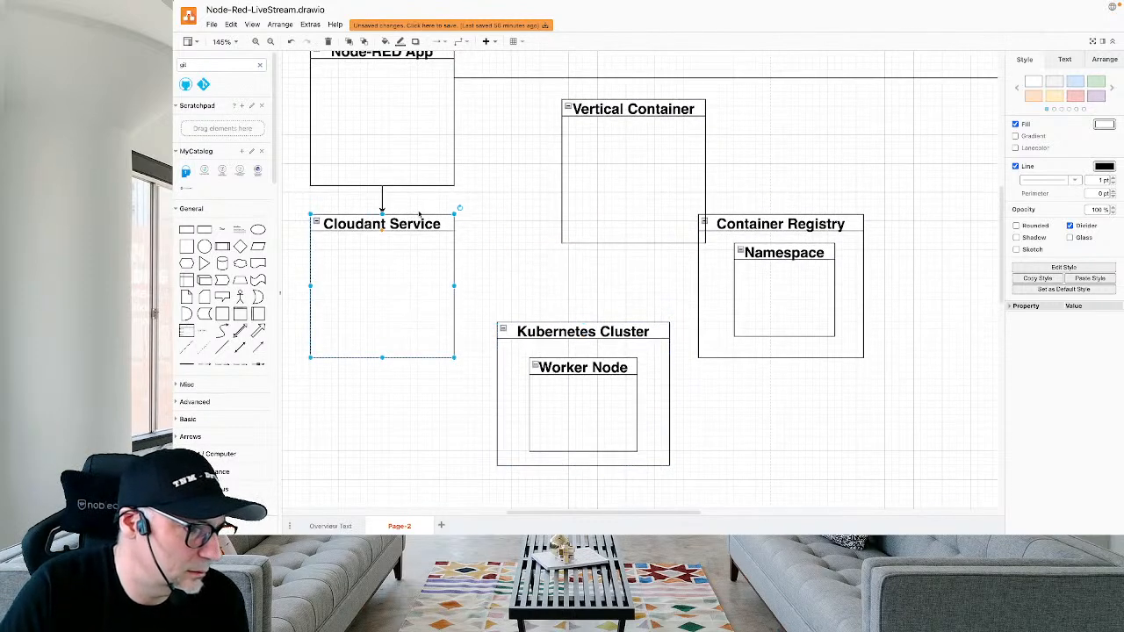
pyautogui.moveTo(421, 215); pyautogui.dragTo(418, 321)
pyautogui.click(804, 214)
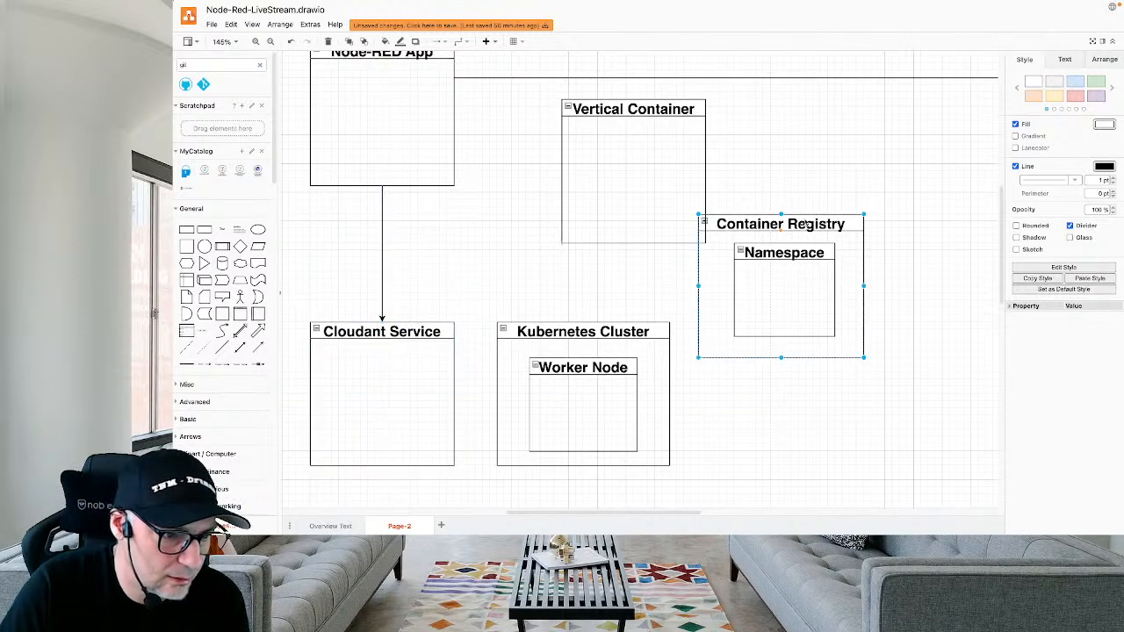
pyautogui.moveTo(804, 214); pyautogui.dragTo(810, 331)
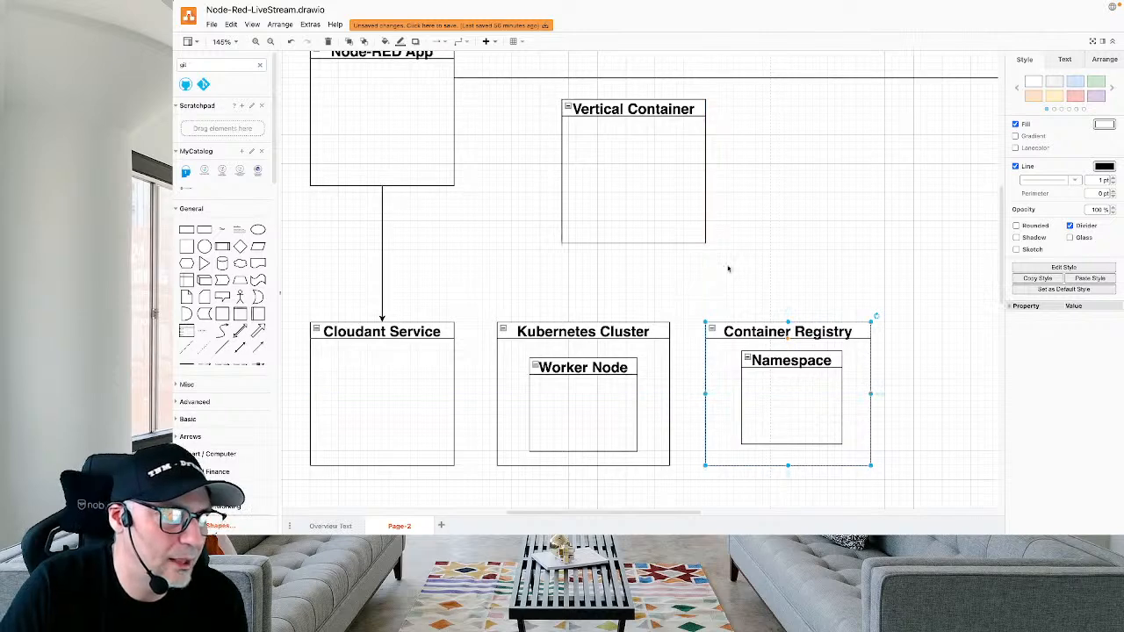
# Enlarge the vertical container to the right and downward so it fills the space above Kubernetes Cluster and Container Registry.
pyautogui.scroll(1, 728, 269)
pyautogui.click(674, 156)
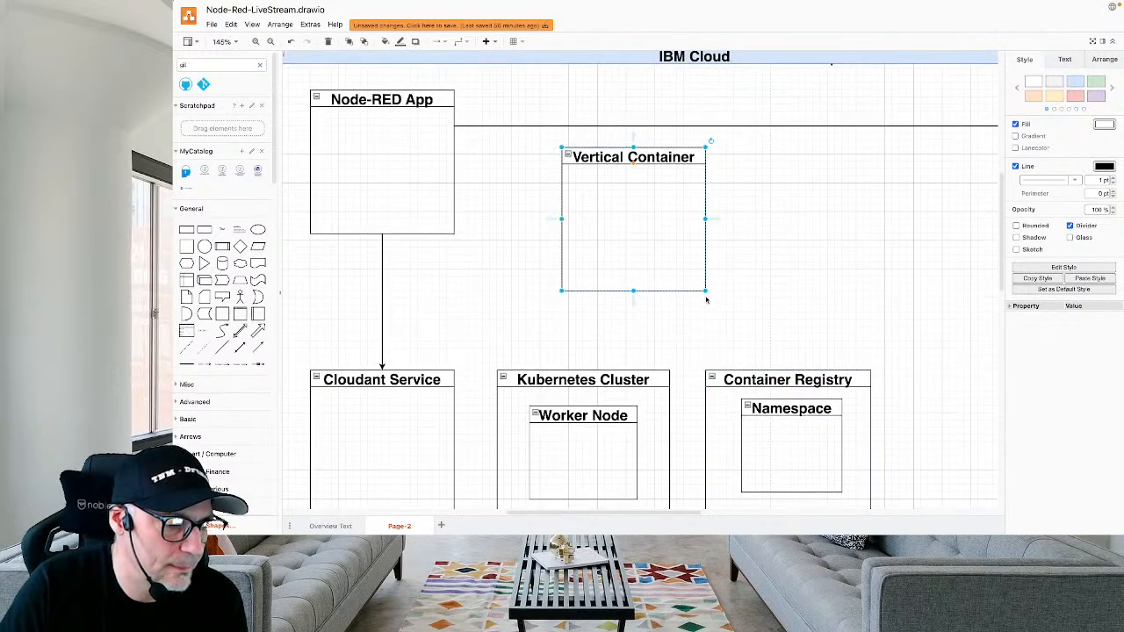
pyautogui.moveTo(705, 291); pyautogui.dragTo(913, 341)
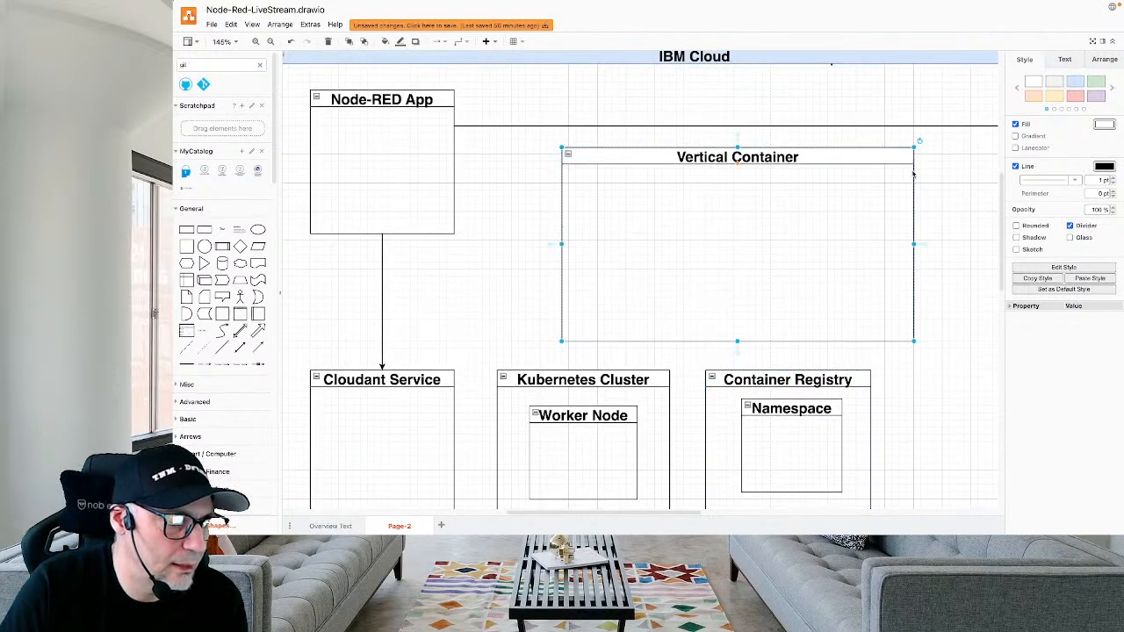
# Copy the phrase "Continuous delivery" from the last line of the Overview Text page and return to the diagram on Page-2.
pyautogui.doubleClick(720, 156)
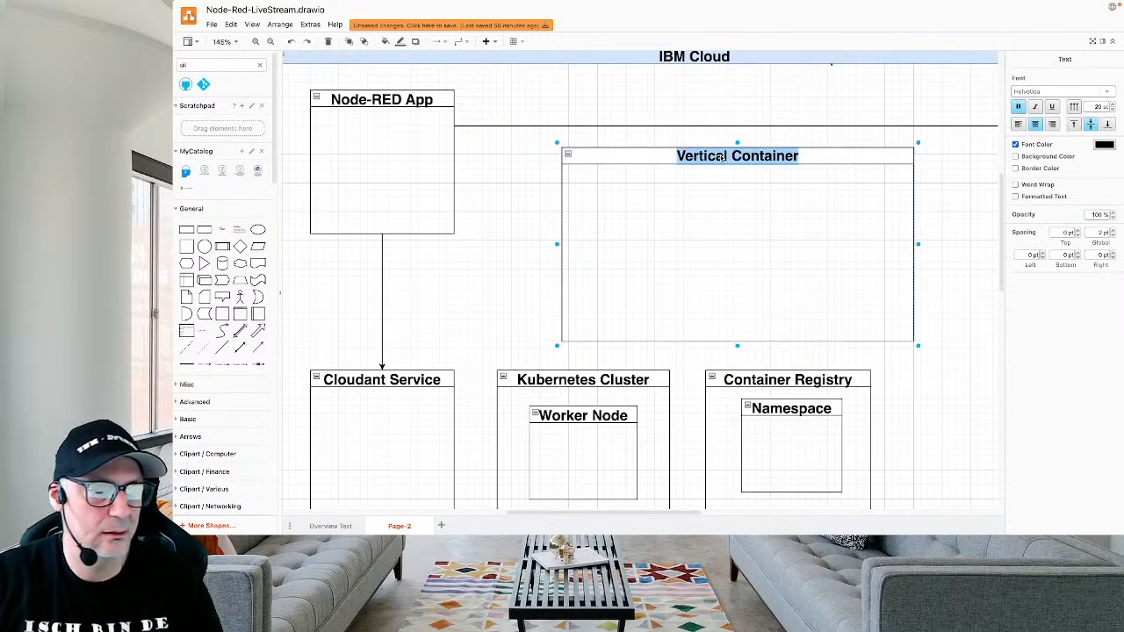
pyautogui.click(307, 521)
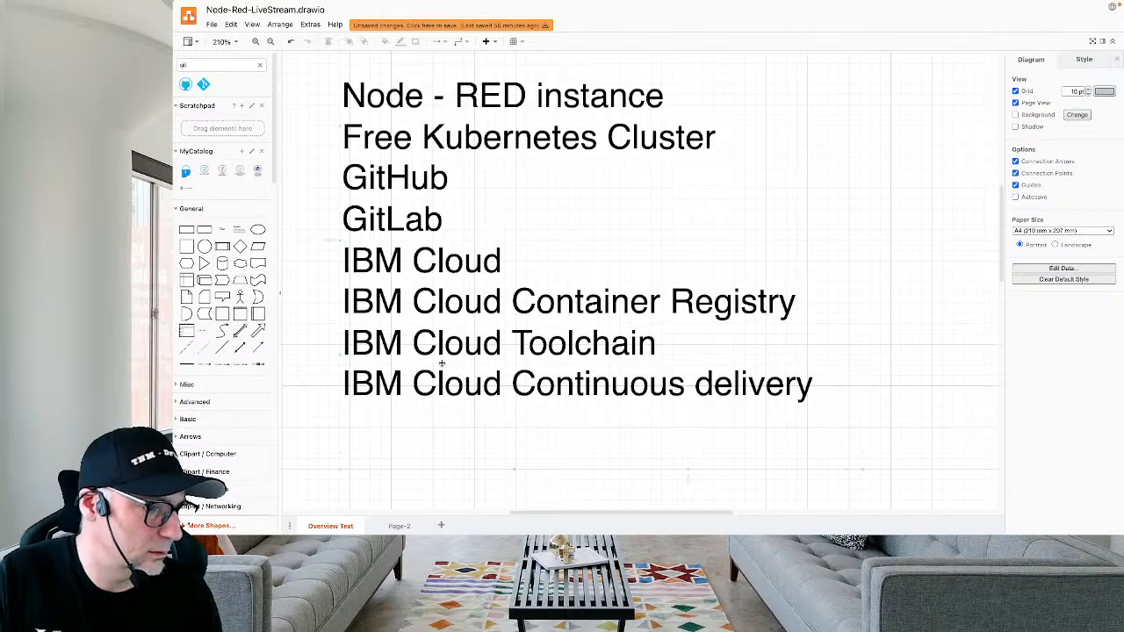
pyautogui.doubleClick(518, 384)
pyautogui.moveTo(516, 387); pyautogui.dragTo(828, 387)
pyautogui.hotkey('ctrl', 'c')
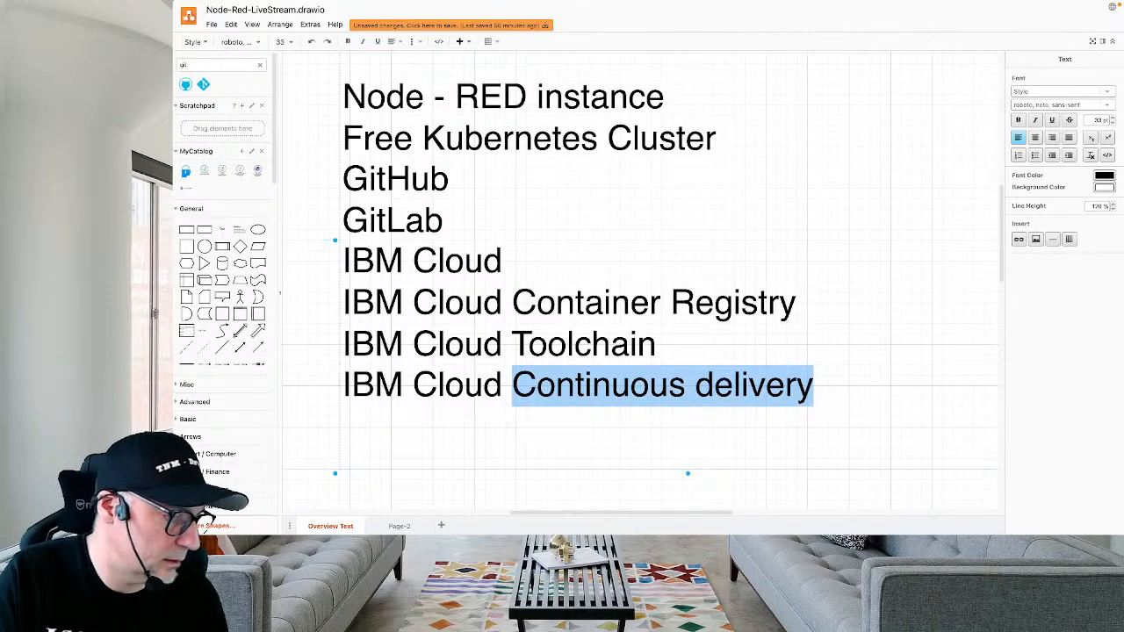
pyautogui.click(393, 525)
# Try to replace the vertical container's title with the copied text "Continuous delivery".
pyautogui.doubleClick(683, 158)
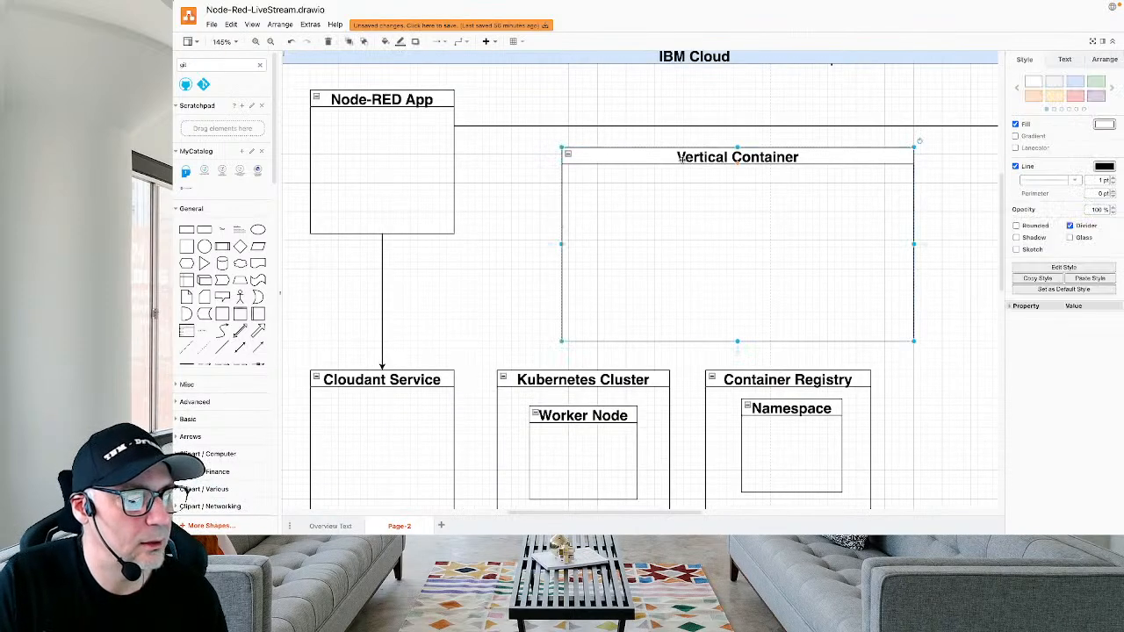
pyautogui.hotkey('ctrl', 'v')
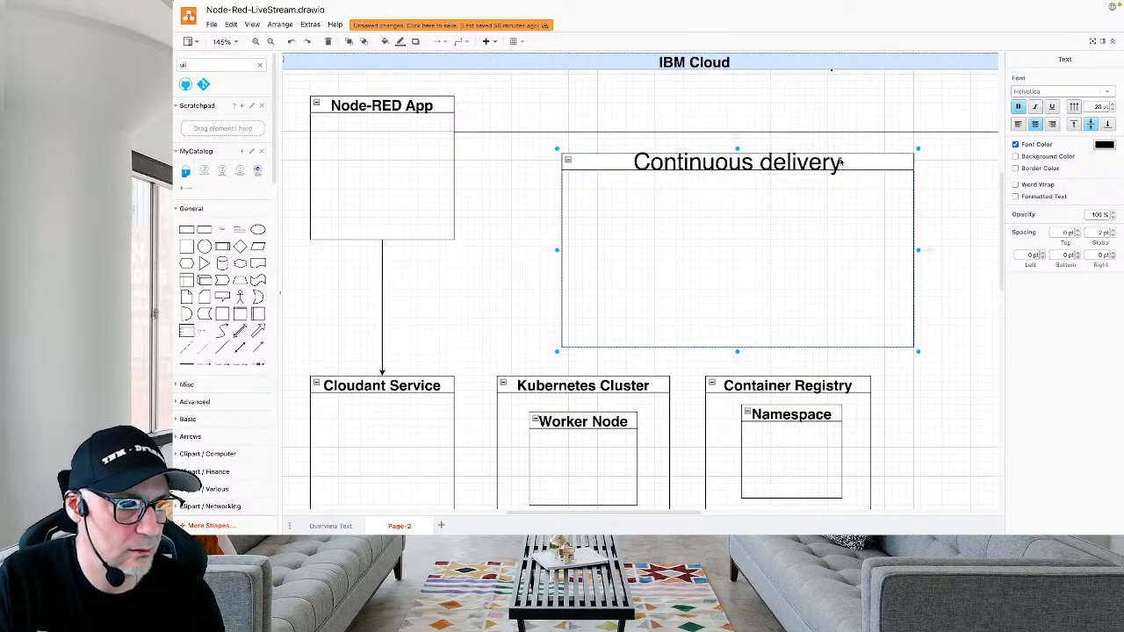
pyautogui.moveTo(841, 162); pyautogui.dragTo(629, 163)
pyautogui.hotkey('ctrl', 'c')
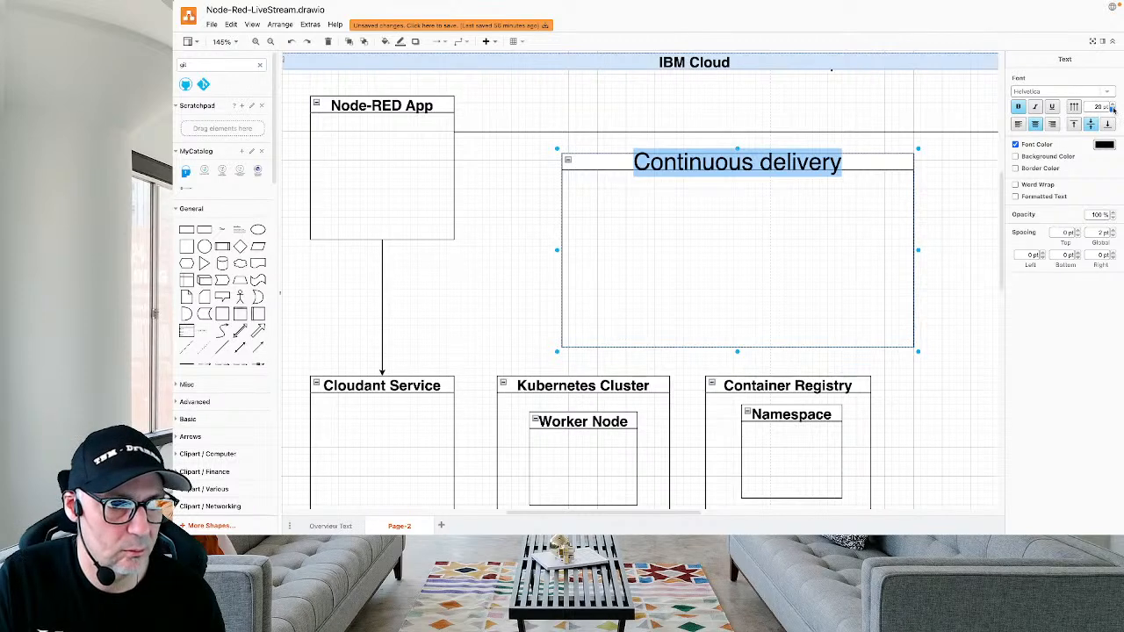
pyautogui.press('Escape')
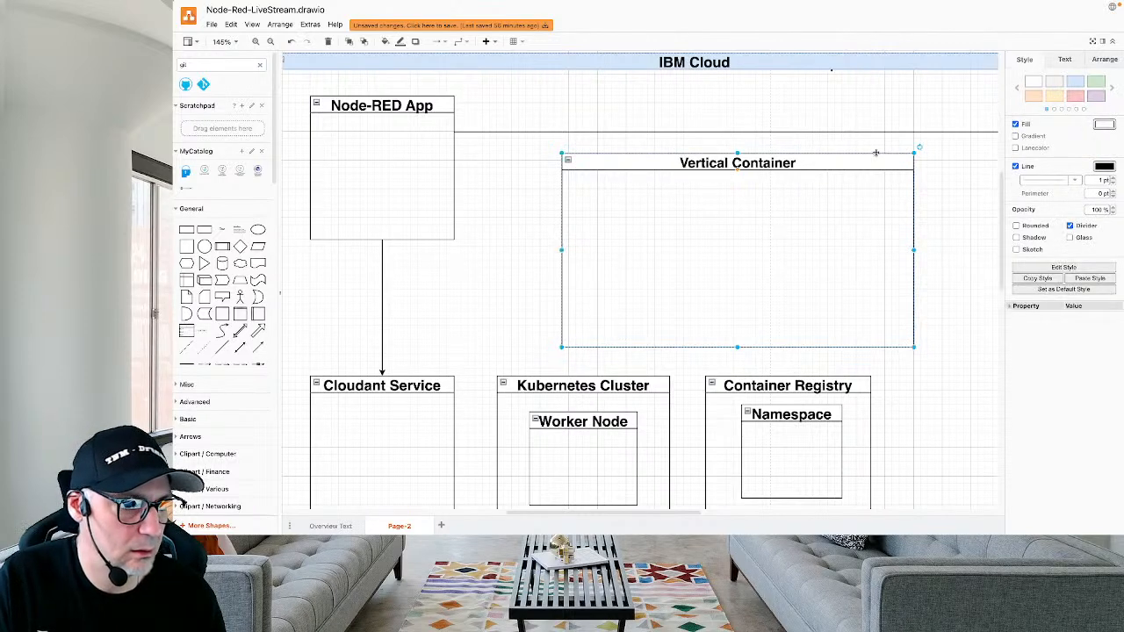
# Align the vertical container's sides with the outer edges of Kubernetes Cluster and Container Registry, and retitle it "Continuous delivery".
pyautogui.moveTo(877, 154); pyautogui.dragTo(813, 153)
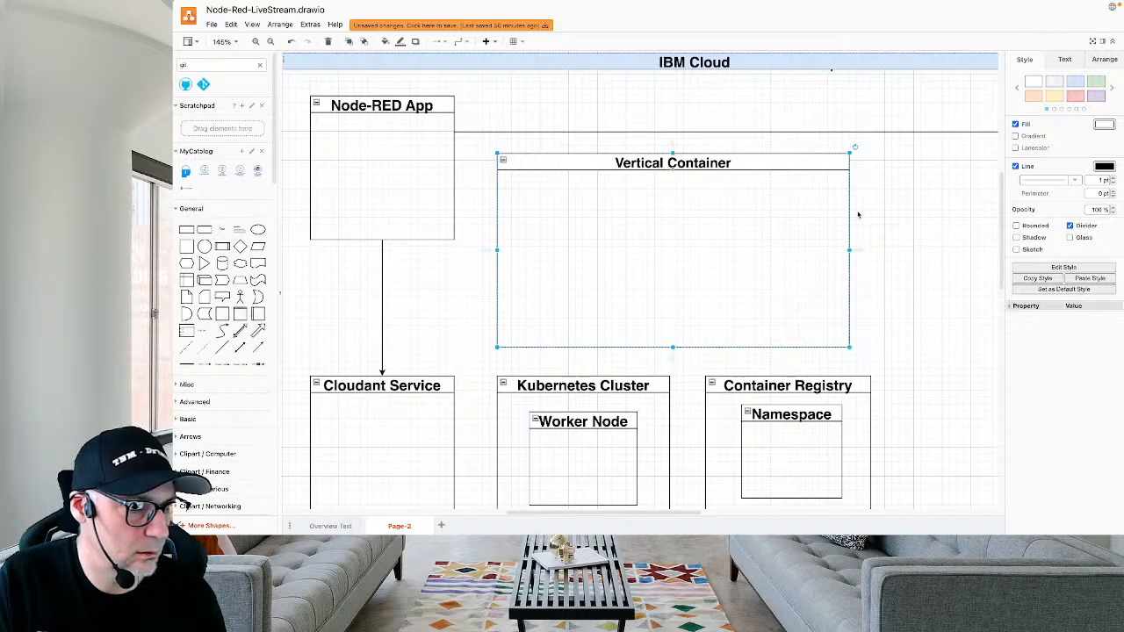
pyautogui.moveTo(850, 252)
pyautogui.mouseDown()
pyautogui.moveTo(886, 252)
pyautogui.moveTo(870, 251)
pyautogui.mouseUp()
pyautogui.doubleClick(745, 163)
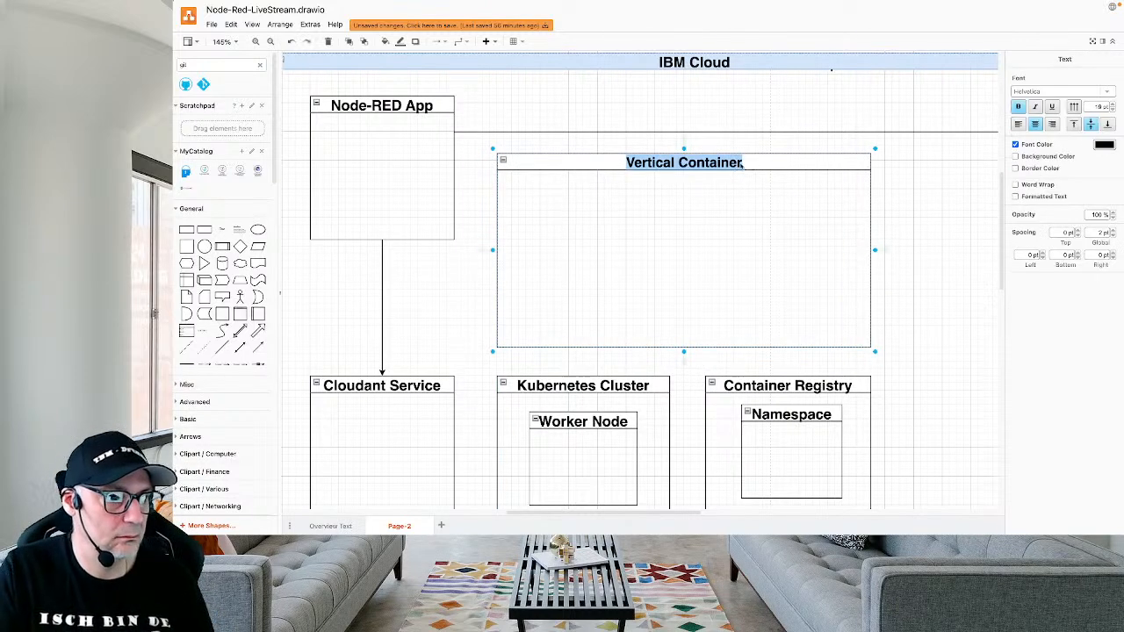
pyautogui.hotkey('ctrl', 'v')
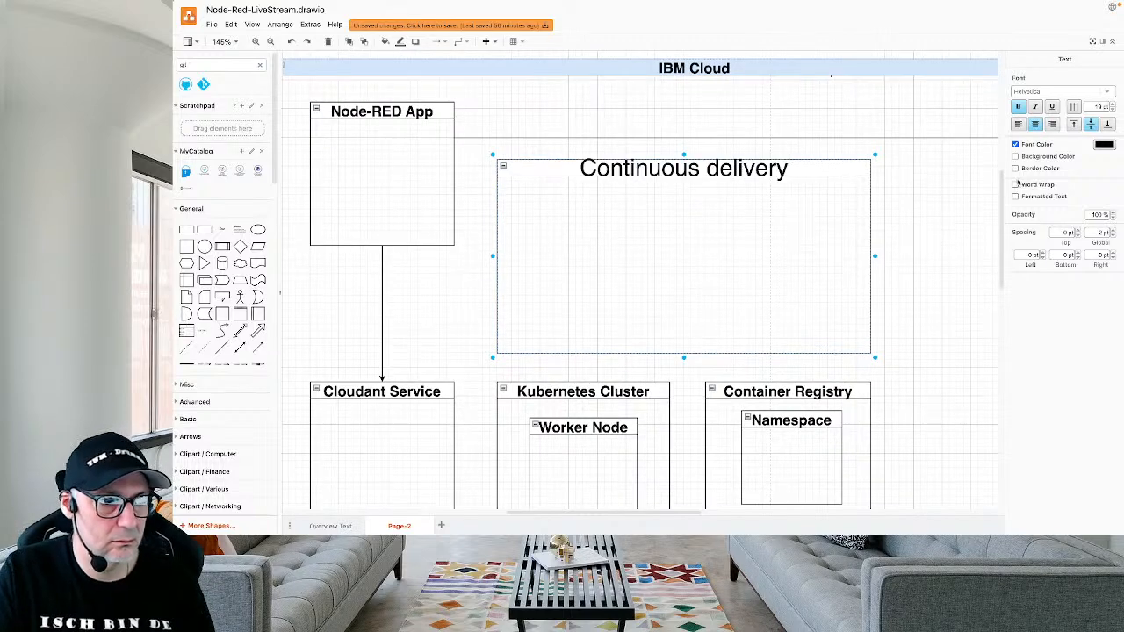
pyautogui.click(784, 234)
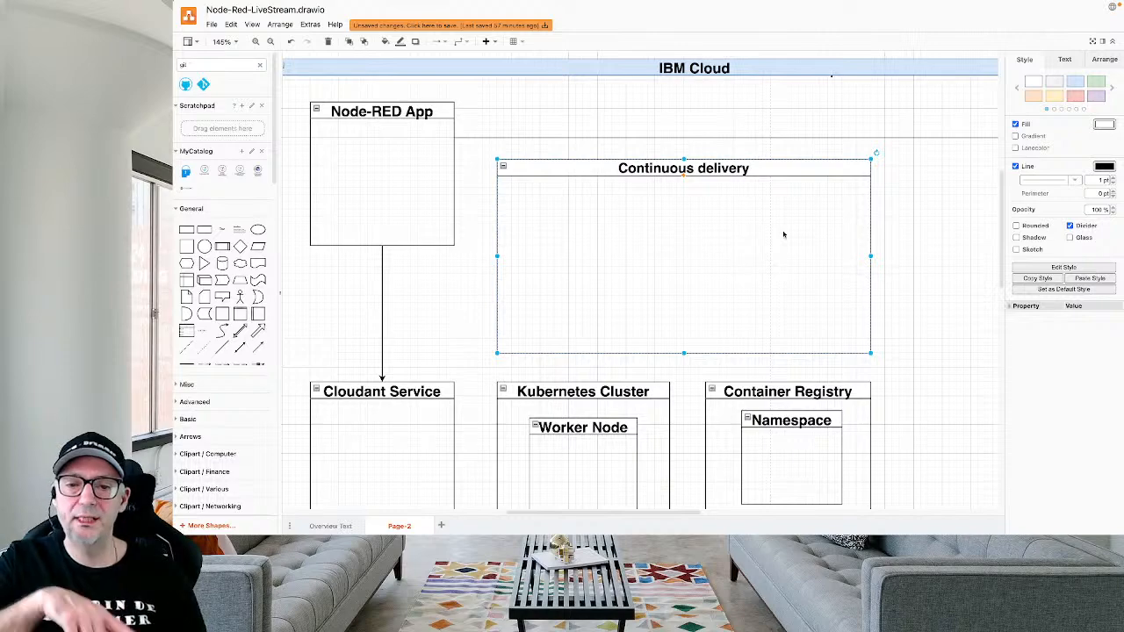
# Switch to the browser's NodeRED-app details page and open the IBM Cloud dashboard from there in a new tab.
pyautogui.hotkey('ctrl', 'Right')
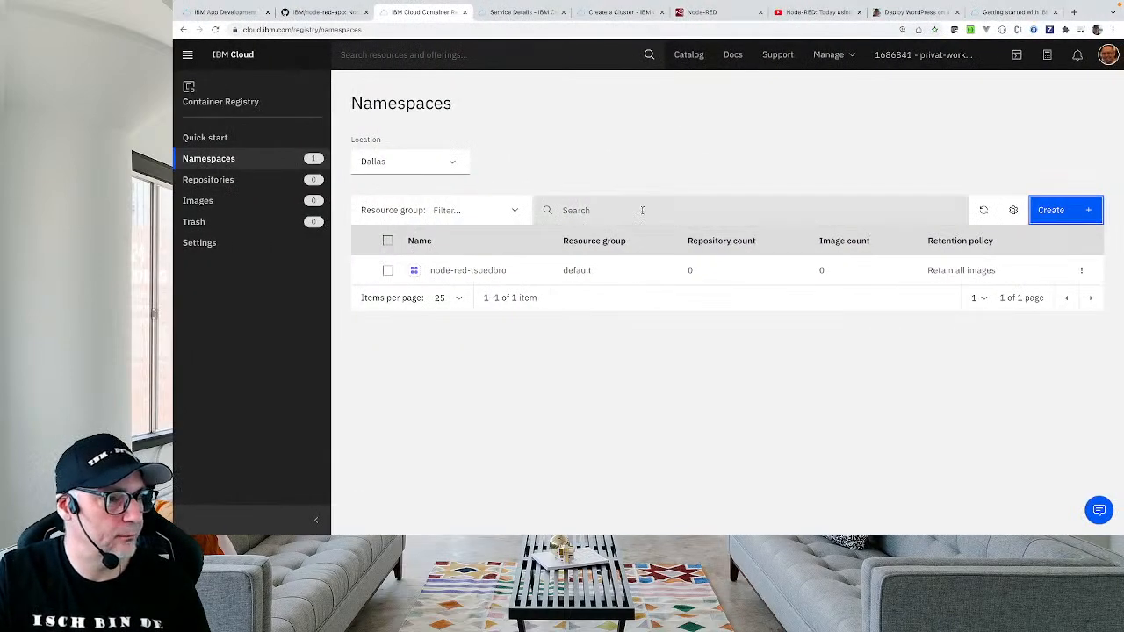
pyautogui.click(230, 13)
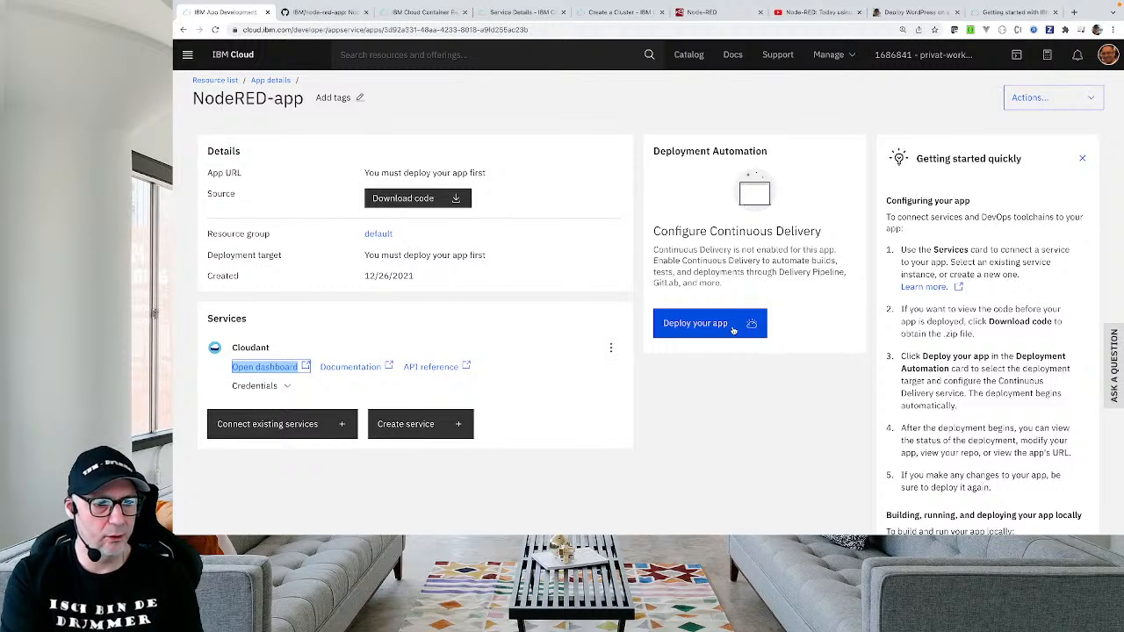
pyautogui.rightClick(233, 55)
pyautogui.click(271, 61)
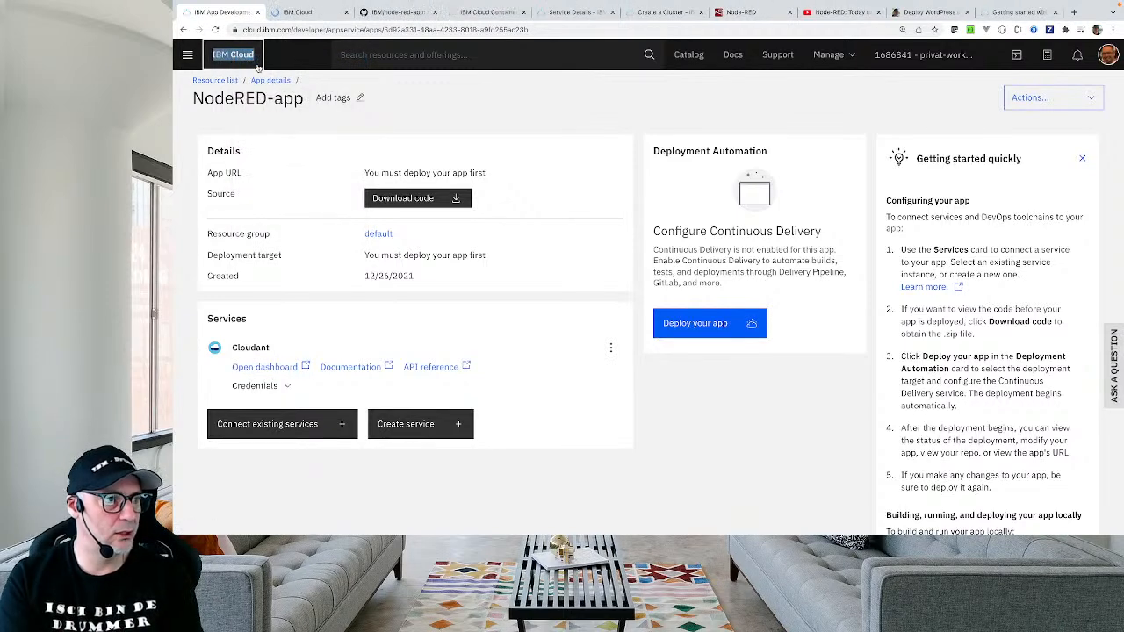
pyautogui.click(315, 10)
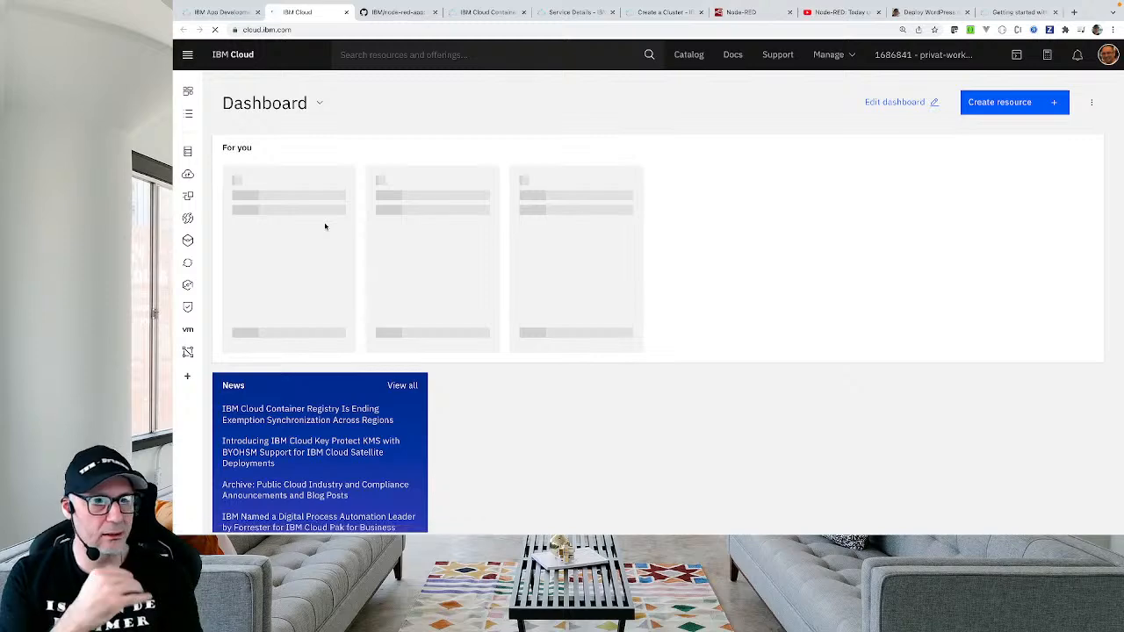
# Open the account's resource list and filter the resources by the name "node".
pyautogui.scroll(-1, 372, 396)
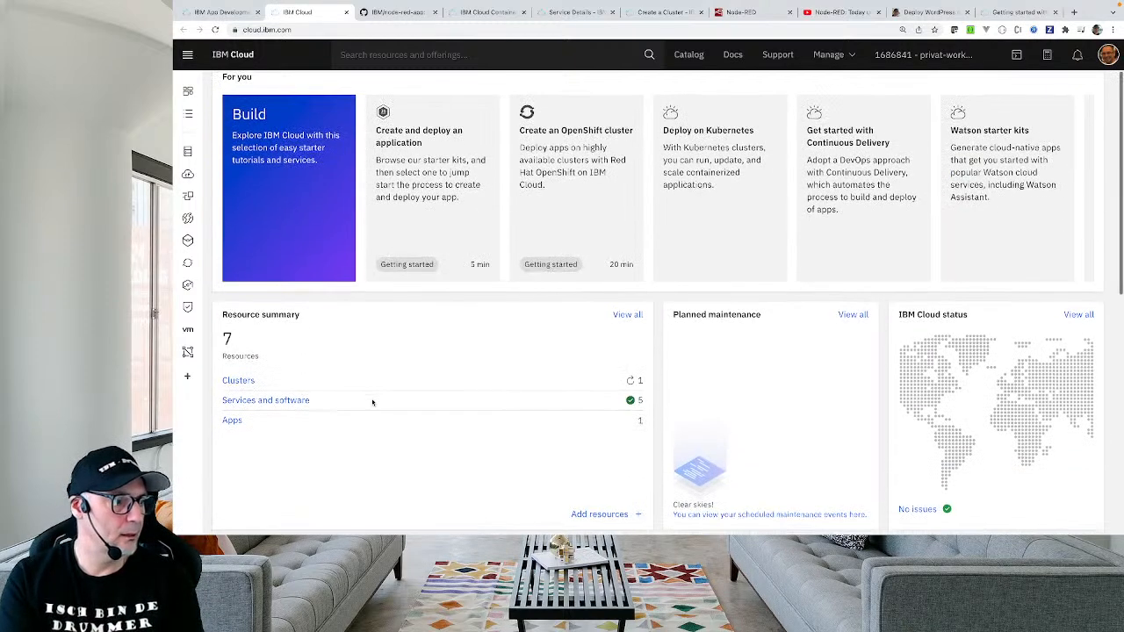
pyautogui.click(189, 116)
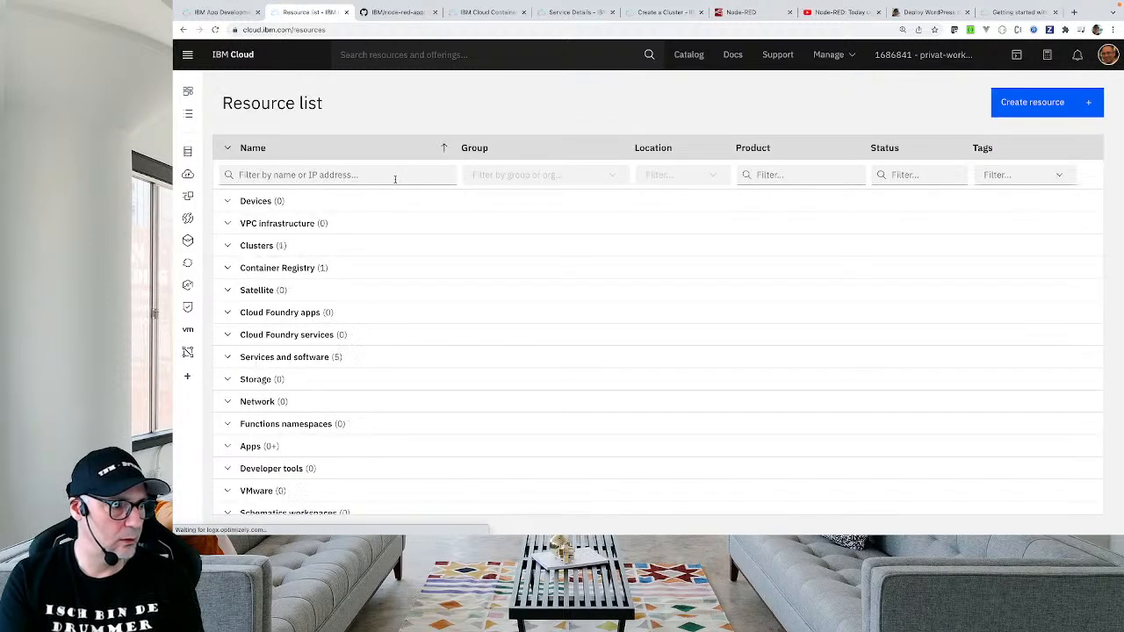
pyautogui.click(330, 175)
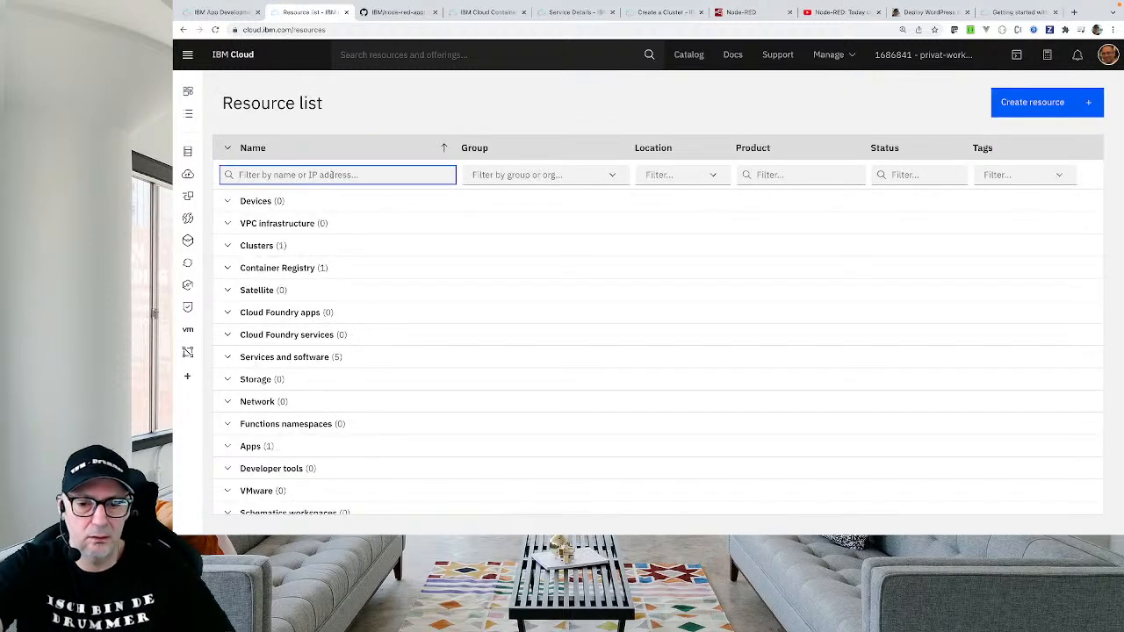
pyautogui.write('node')
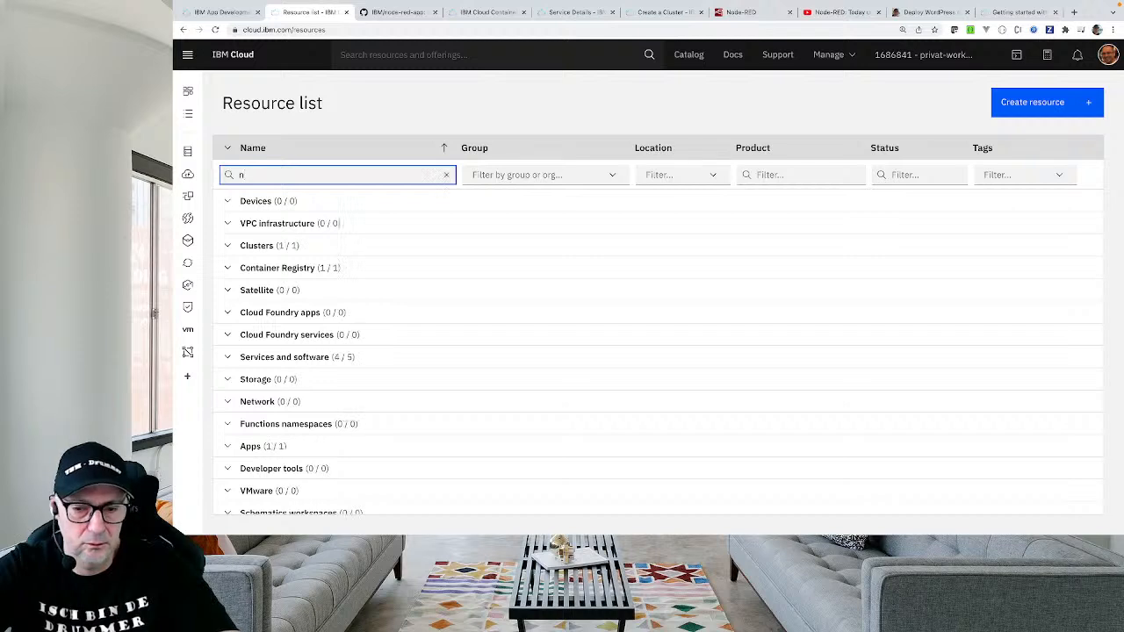
# Expand the Clusters, Container Registry and Apps groups in the filtered resource list.
pyautogui.click(227, 248)
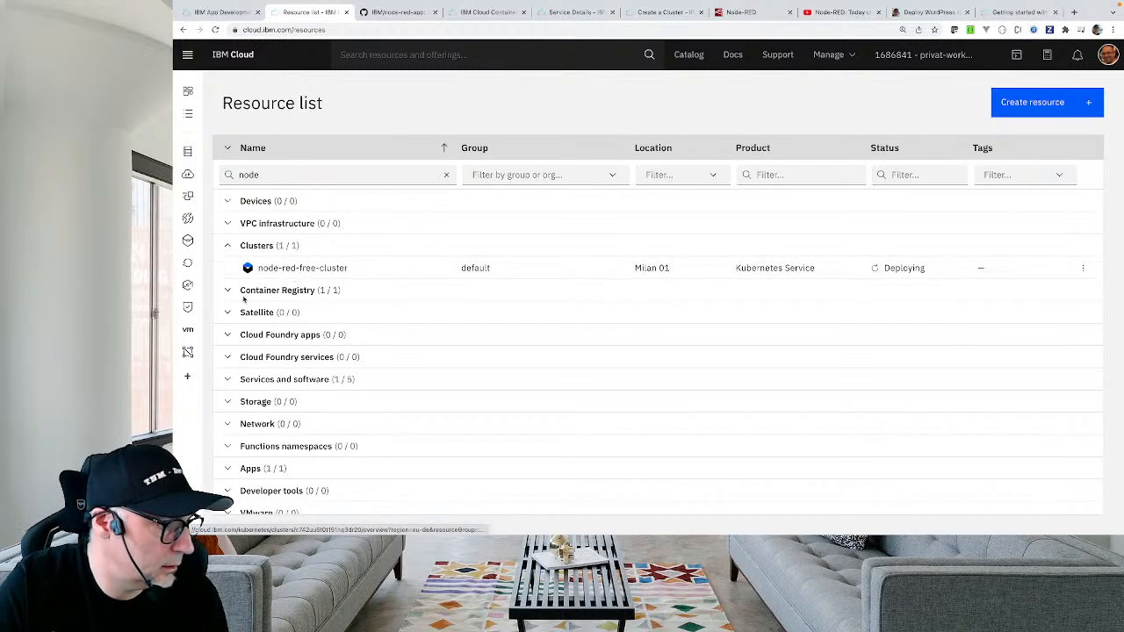
pyautogui.click(228, 291)
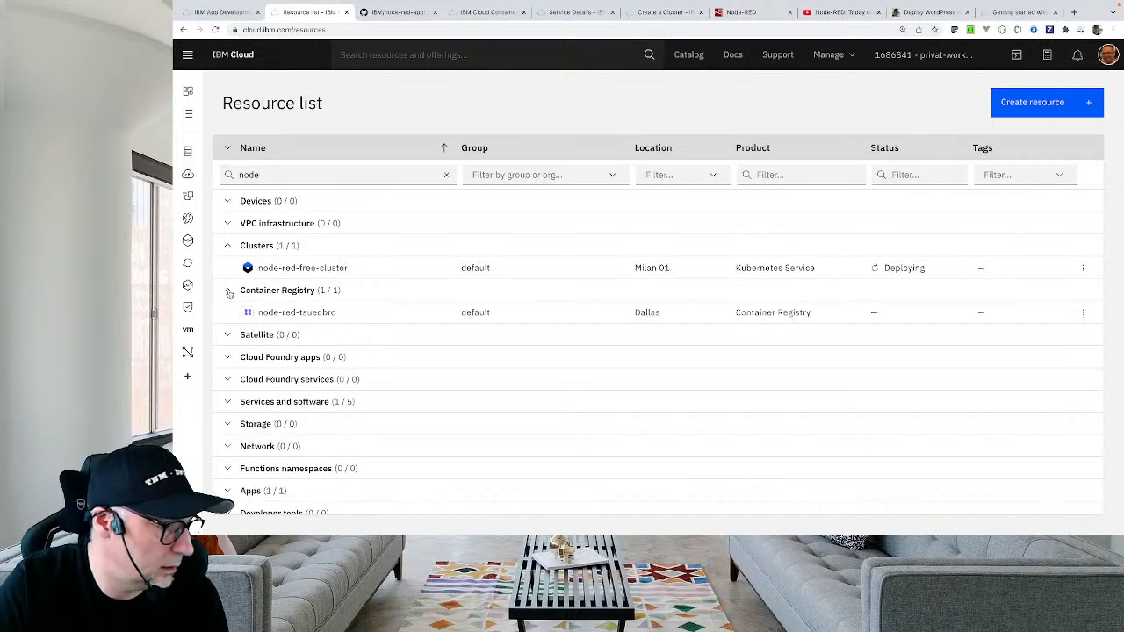
pyautogui.scroll(-1, 230, 294)
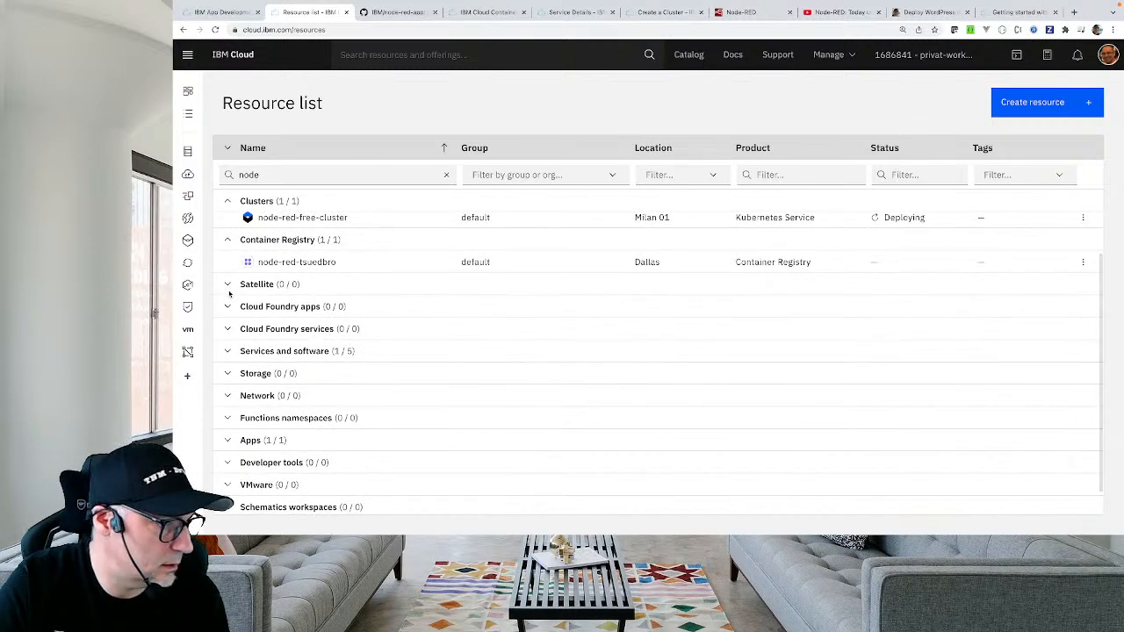
pyautogui.scroll(-1, 229, 294)
pyautogui.click(228, 413)
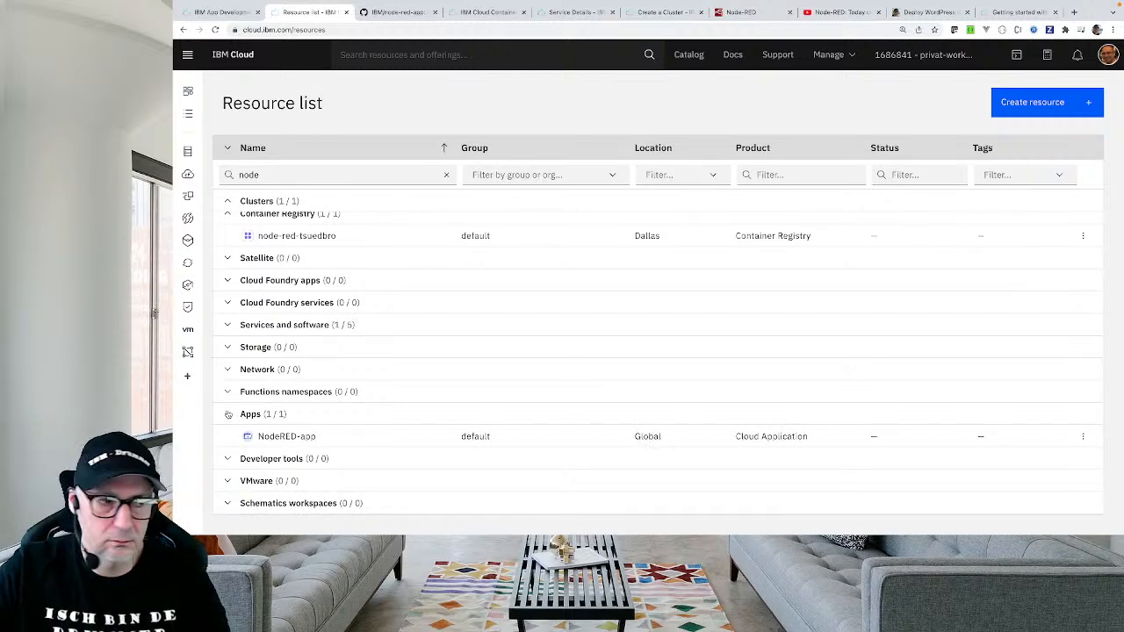
# Enlarge the page and examine the cluster, container registry and app entries matching "node", including their status.
pyautogui.hotkey('ctrl', '+')
pyautogui.hotkey('ctrl', '+')
pyautogui.hotkey('ctrl', '+')
pyautogui.hotkey('ctrl', '+')
pyautogui.hotkey('ctrl', '+')
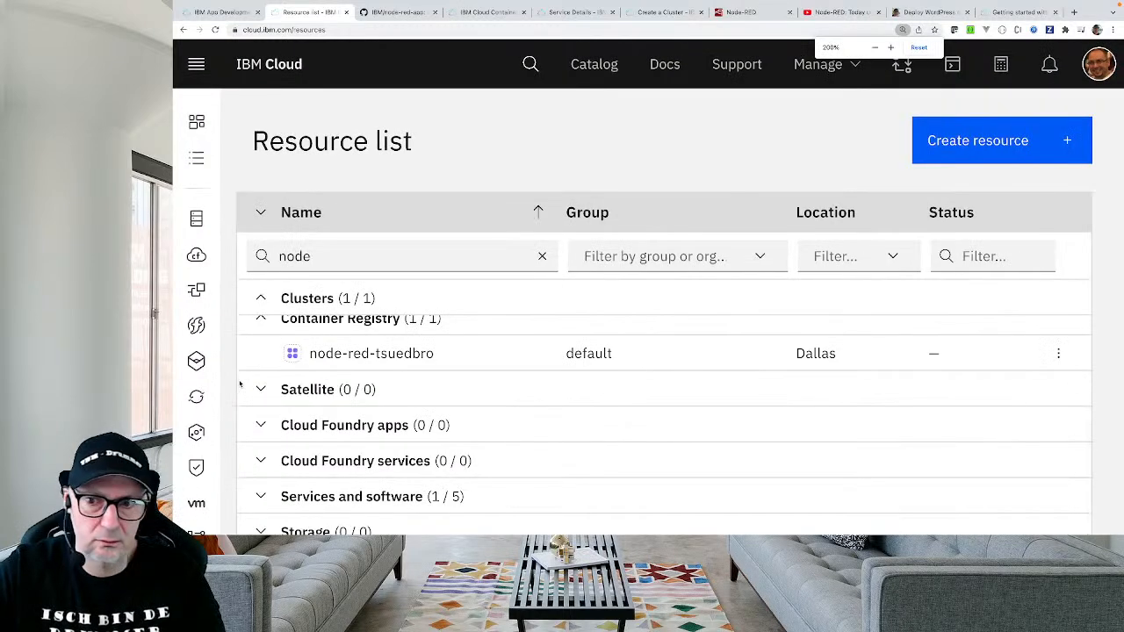
pyautogui.hotkey('ctrl', '+')
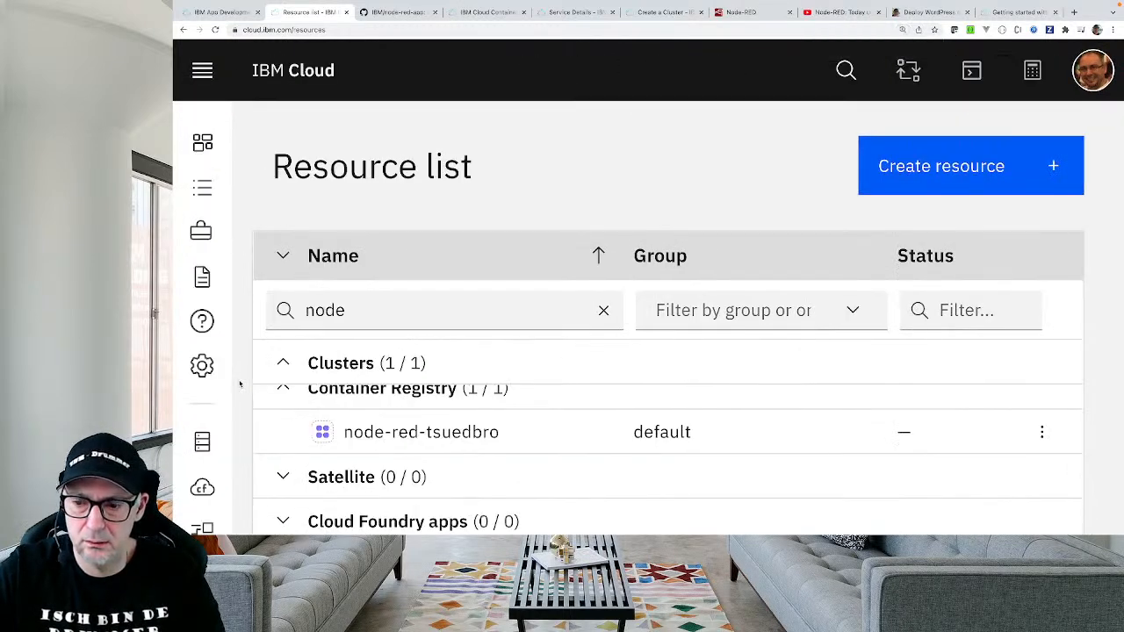
pyautogui.scroll(-2, 330, 440)
pyautogui.scroll(2, 331, 440)
pyautogui.scroll(3, 331, 441)
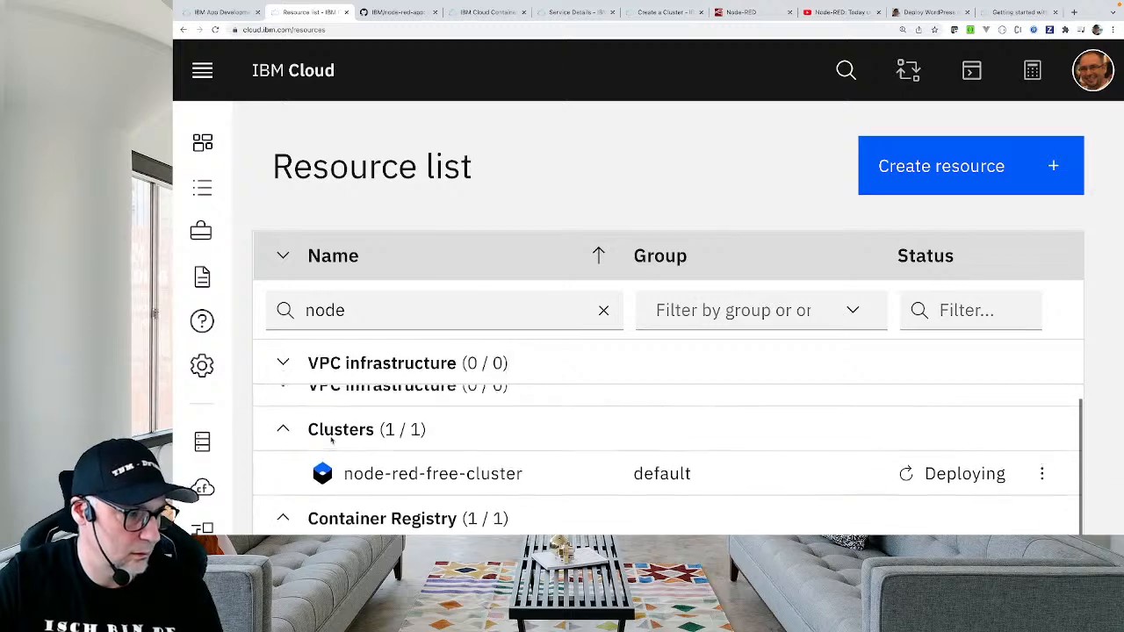
pyautogui.scroll(-1, 331, 441)
pyautogui.scroll(-2, 331, 441)
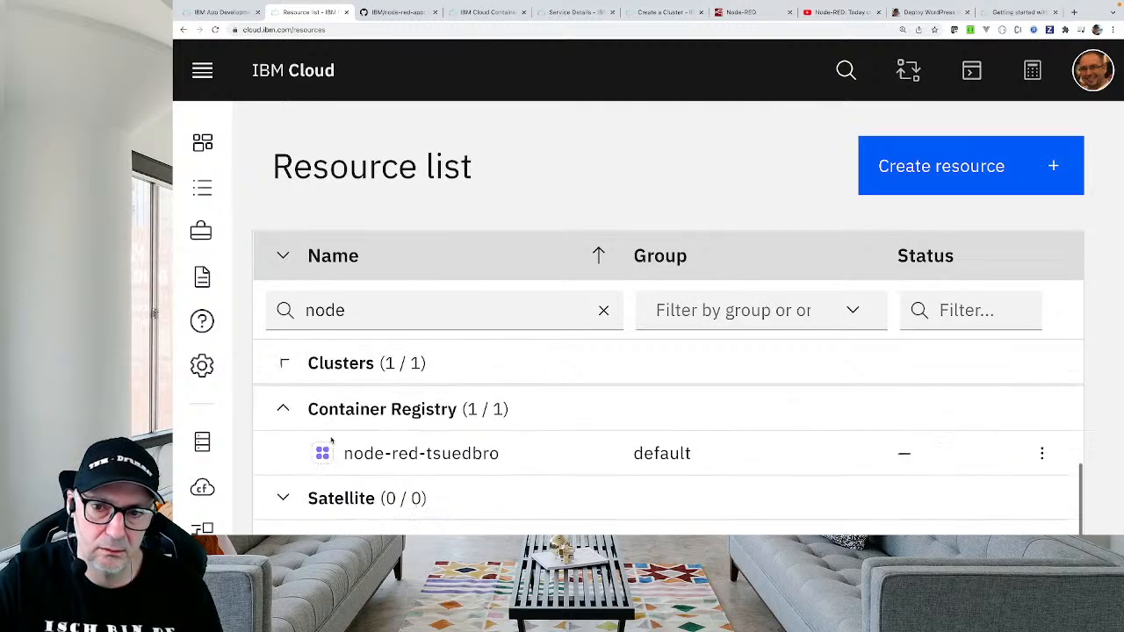
pyautogui.scroll(1, 331, 442)
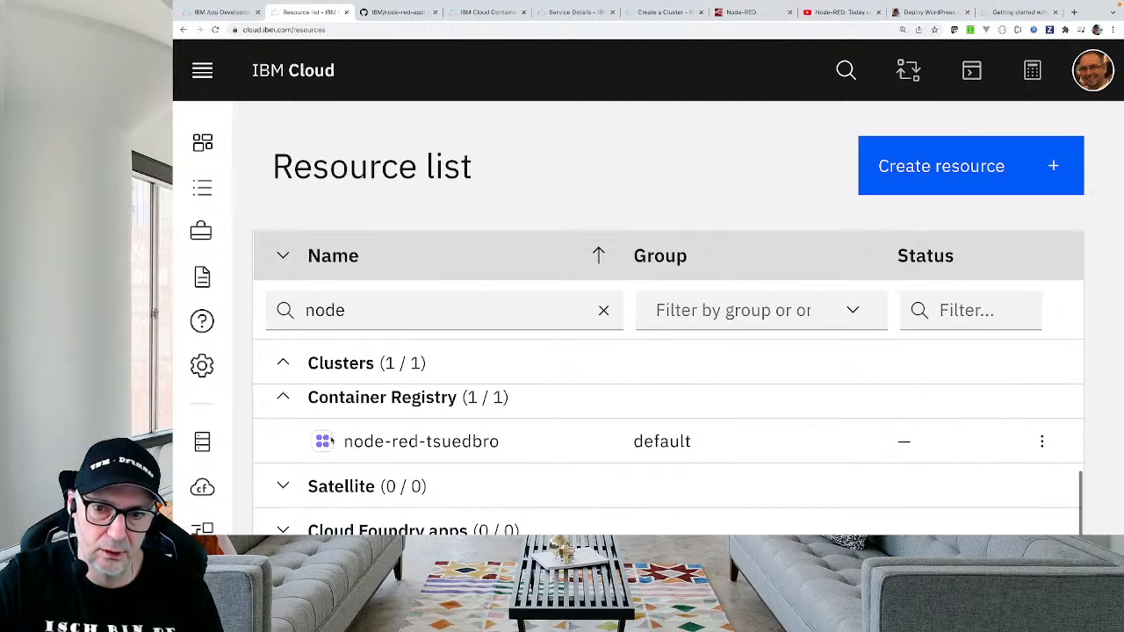
pyautogui.scroll(-3, 331, 441)
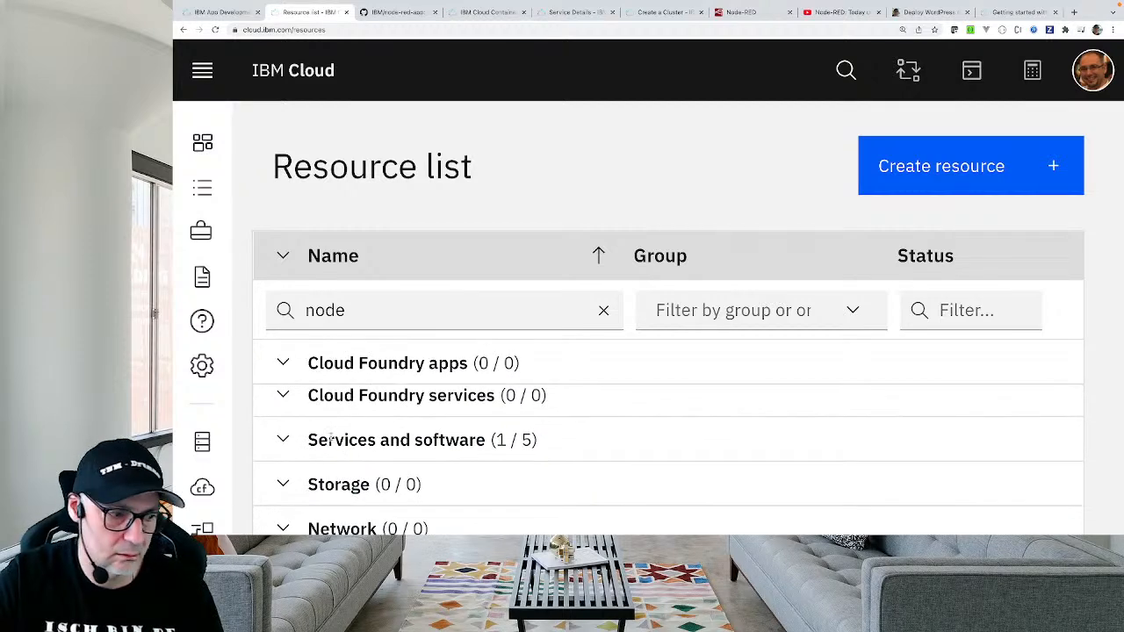
pyautogui.scroll(-4, 337, 474)
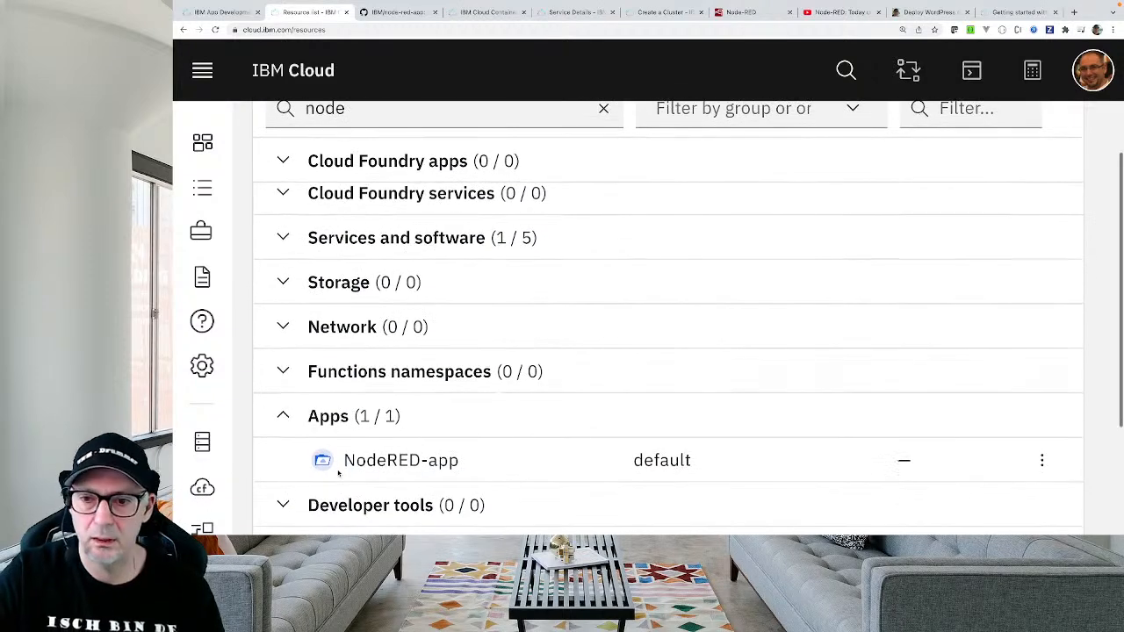
pyautogui.scroll(-1, 338, 473)
pyautogui.scroll(-1, 337, 471)
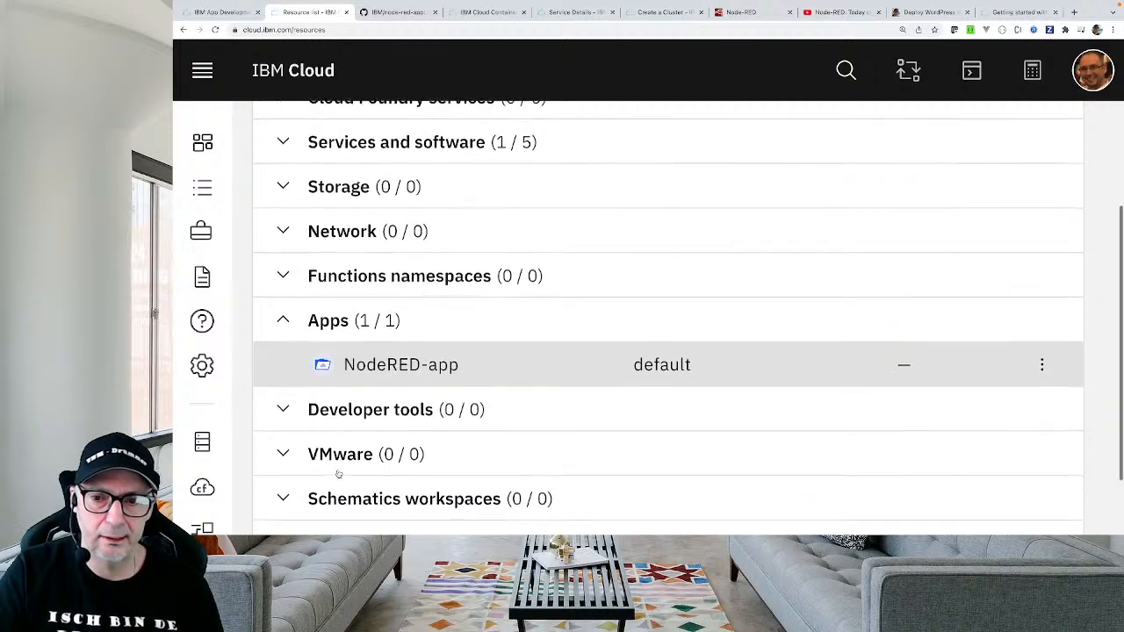
pyautogui.scroll(6, 336, 471)
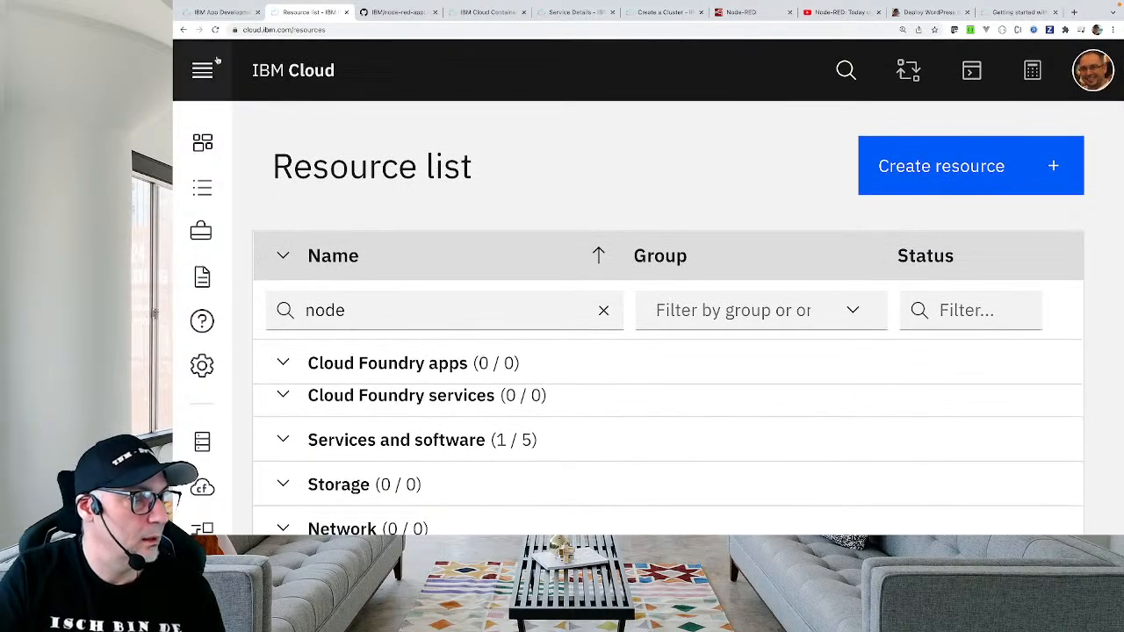
# Return to the NodeRED-app details page and start its continuous delivery deployment configuration.
pyautogui.click(221, 12)
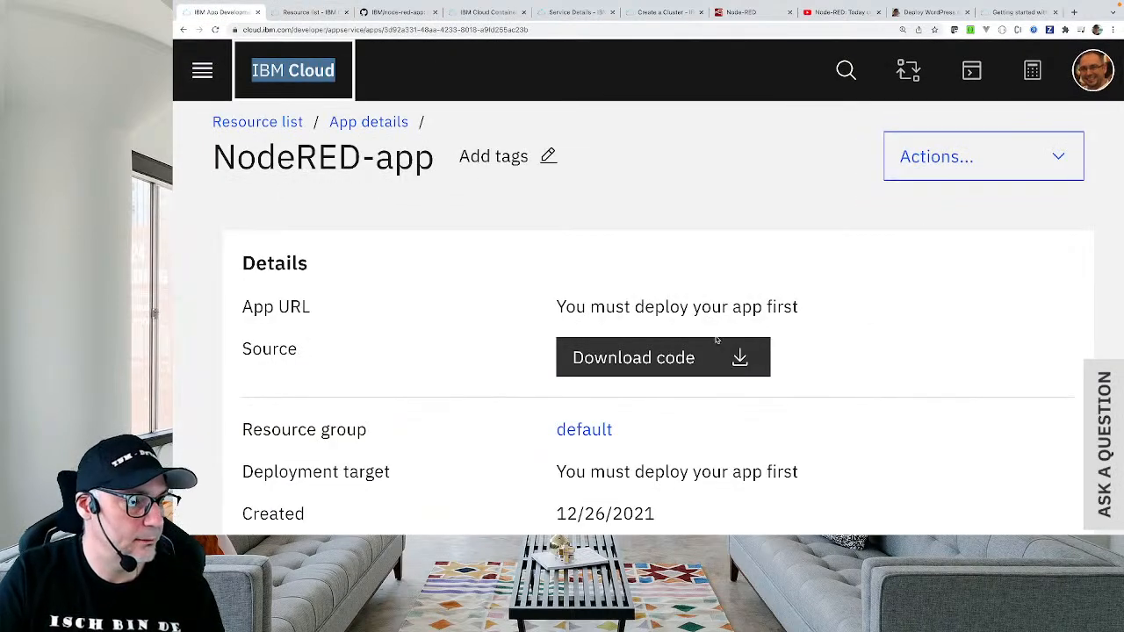
pyautogui.hotkey('ctrl', '-')
pyautogui.hotkey('ctrl', '-')
pyautogui.hotkey('ctrl', '-')
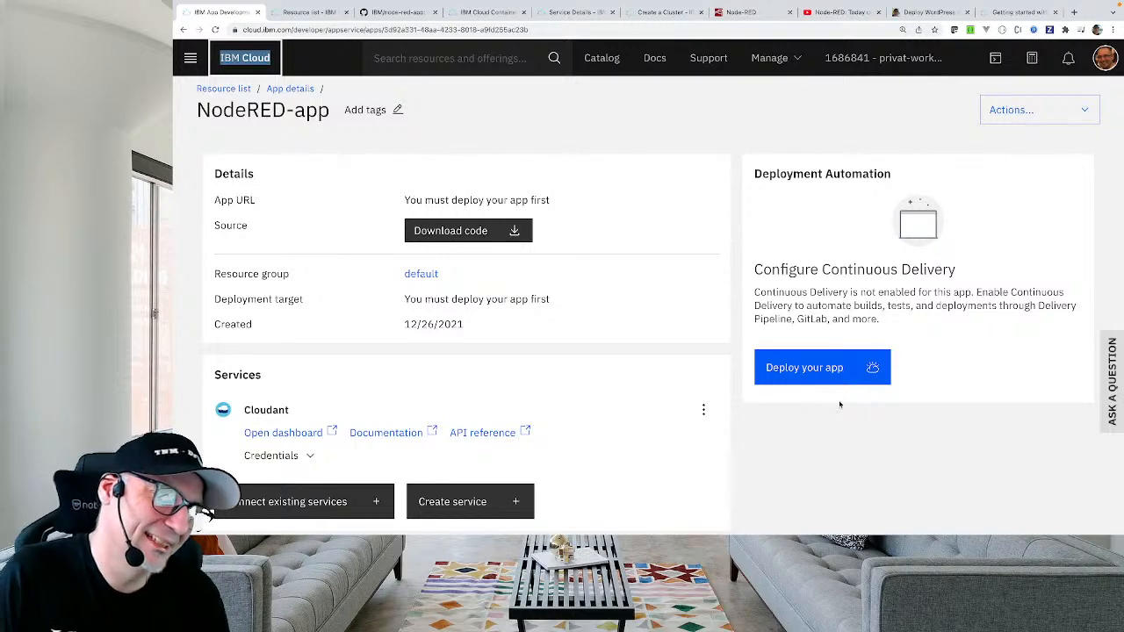
pyautogui.click(839, 377)
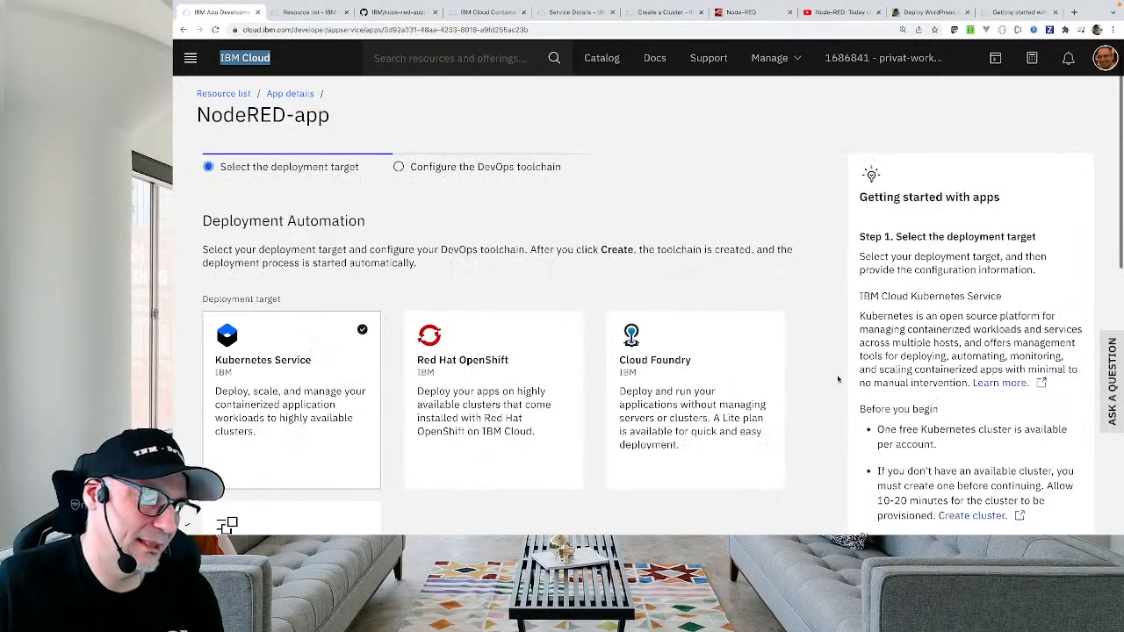
# Review the descriptions and prerequisites of the Code Engine, Kubernetes Service, Red Hat OpenShift and Cloud Foundry deployment targets.
pyautogui.scroll(-4, 839, 378)
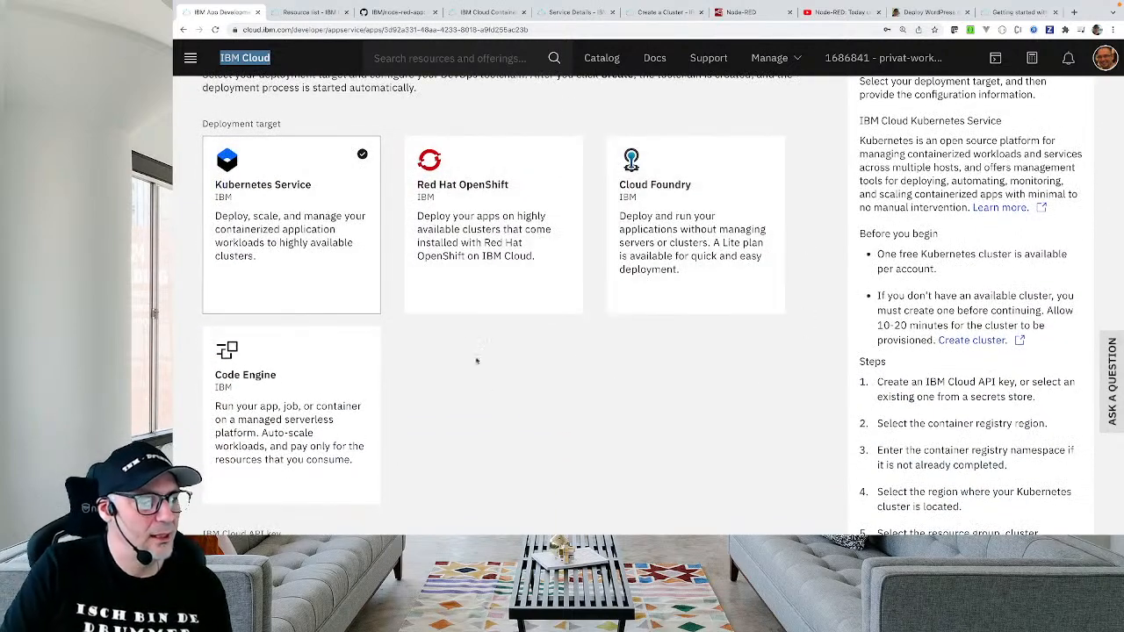
pyautogui.click(286, 396)
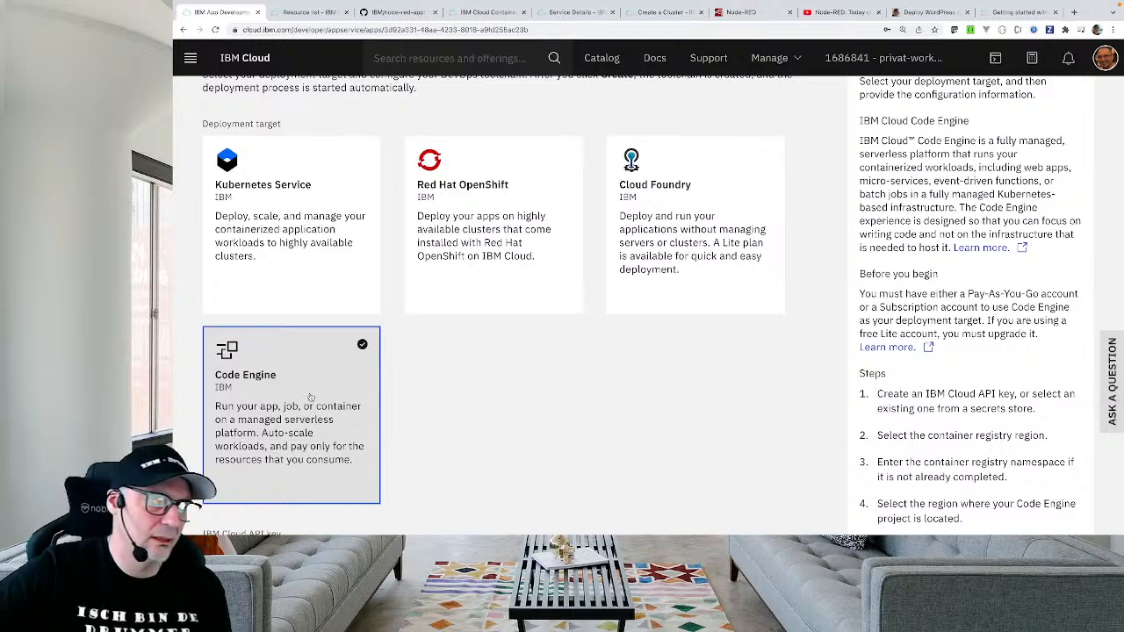
pyautogui.click(322, 262)
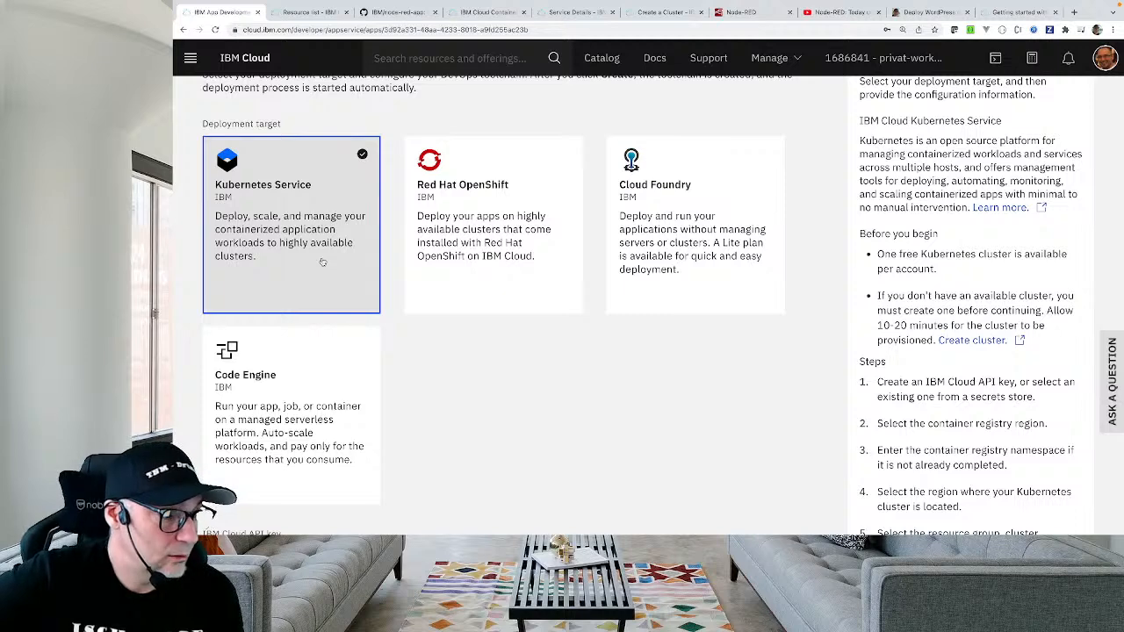
pyautogui.click(451, 271)
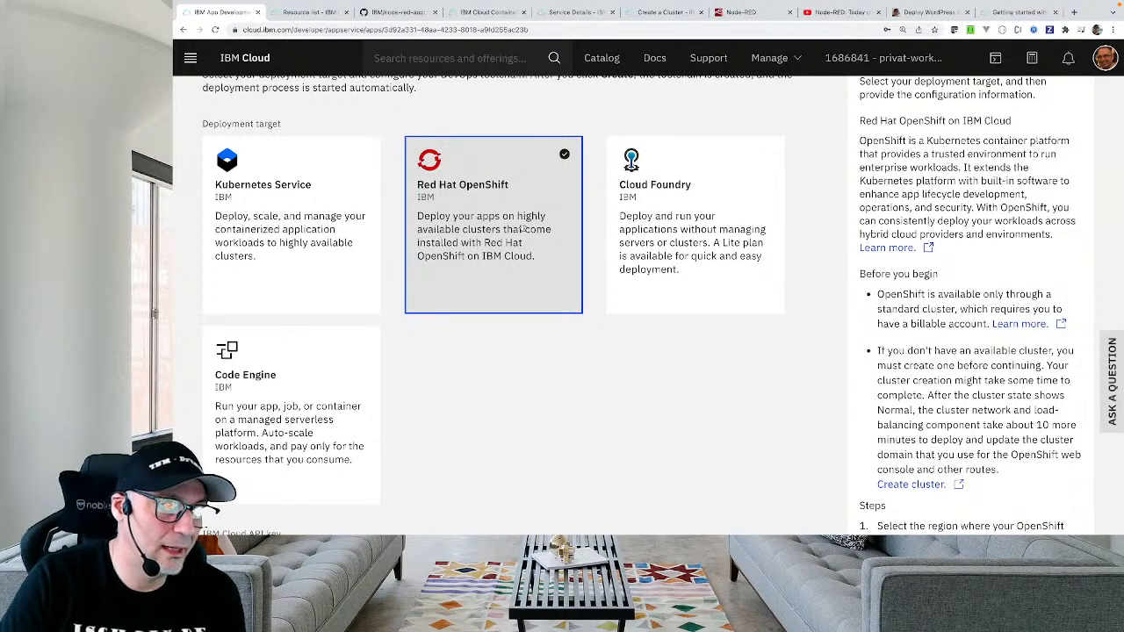
pyautogui.click(630, 228)
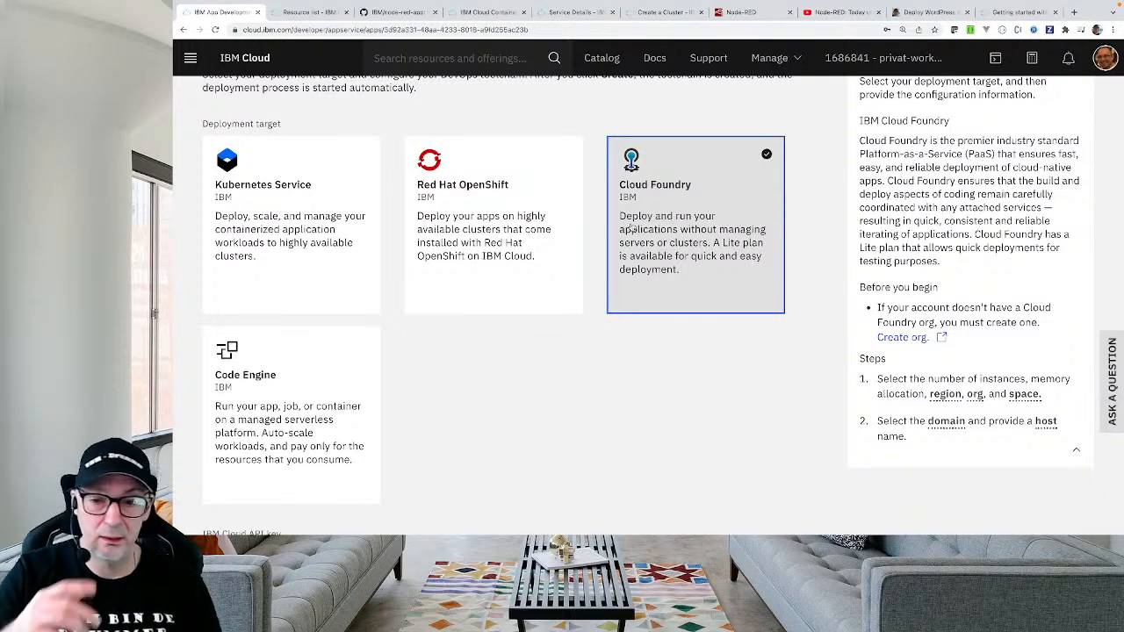
# Compare Kubernetes Service with Code Engine and choose Kubernetes Service as the deployment target.
pyautogui.click(339, 187)
pyautogui.click(337, 340)
pyautogui.click(344, 244)
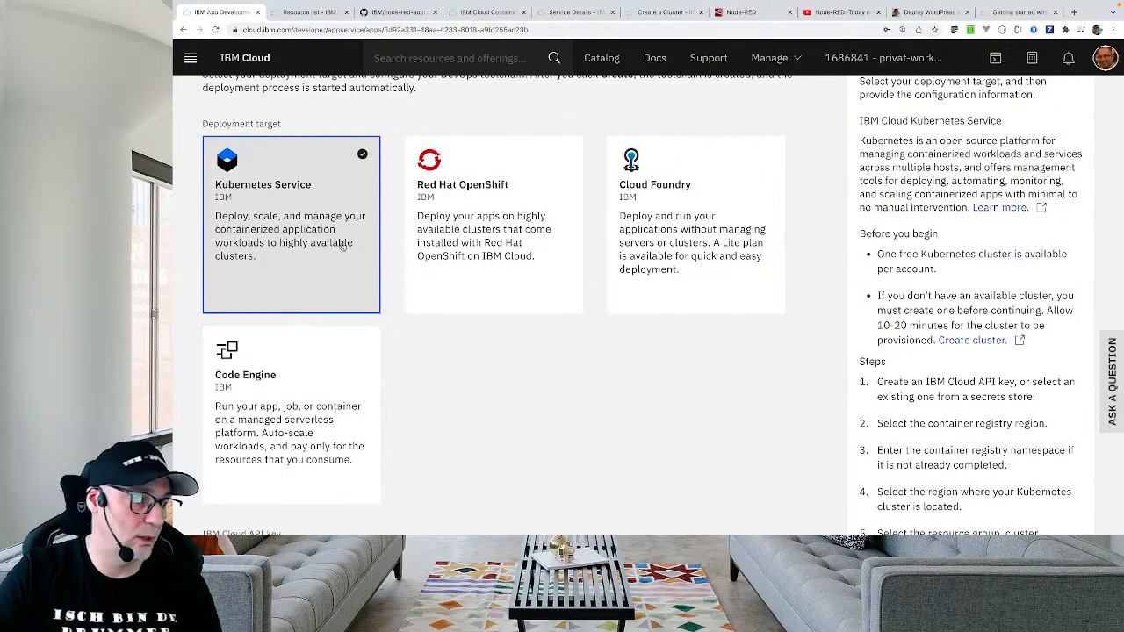
pyautogui.click(336, 362)
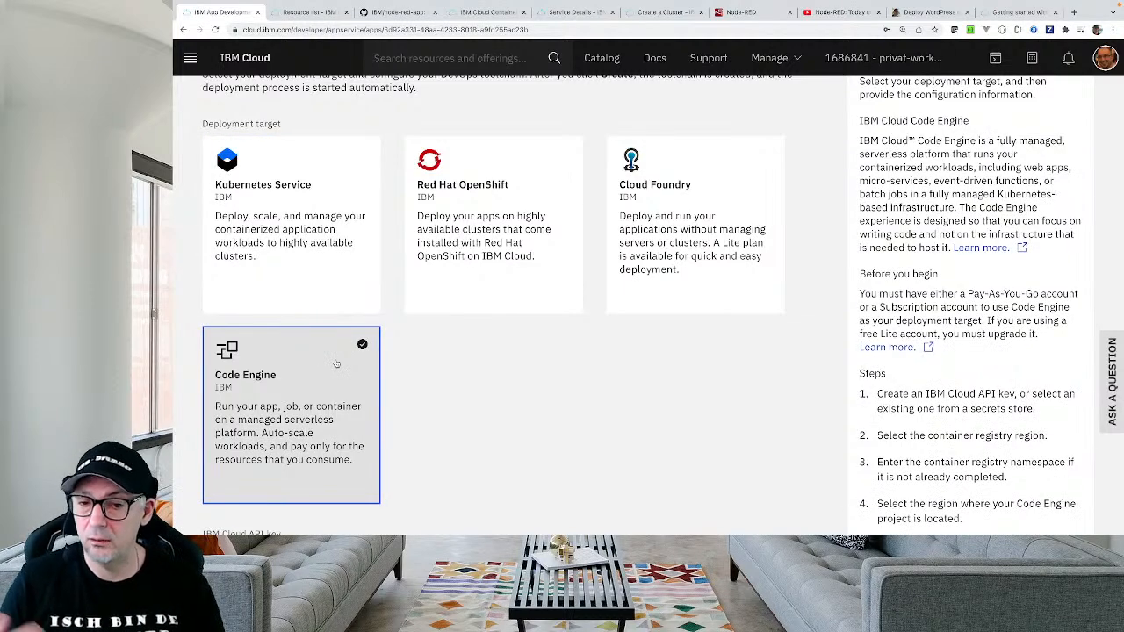
pyautogui.click(337, 280)
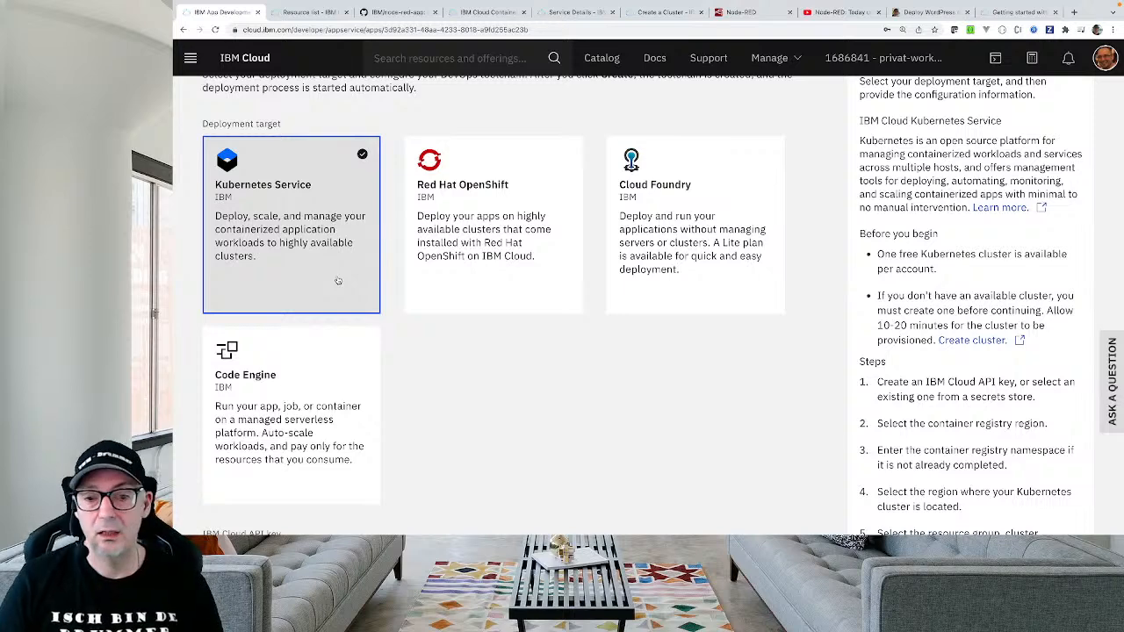
pyautogui.click(353, 368)
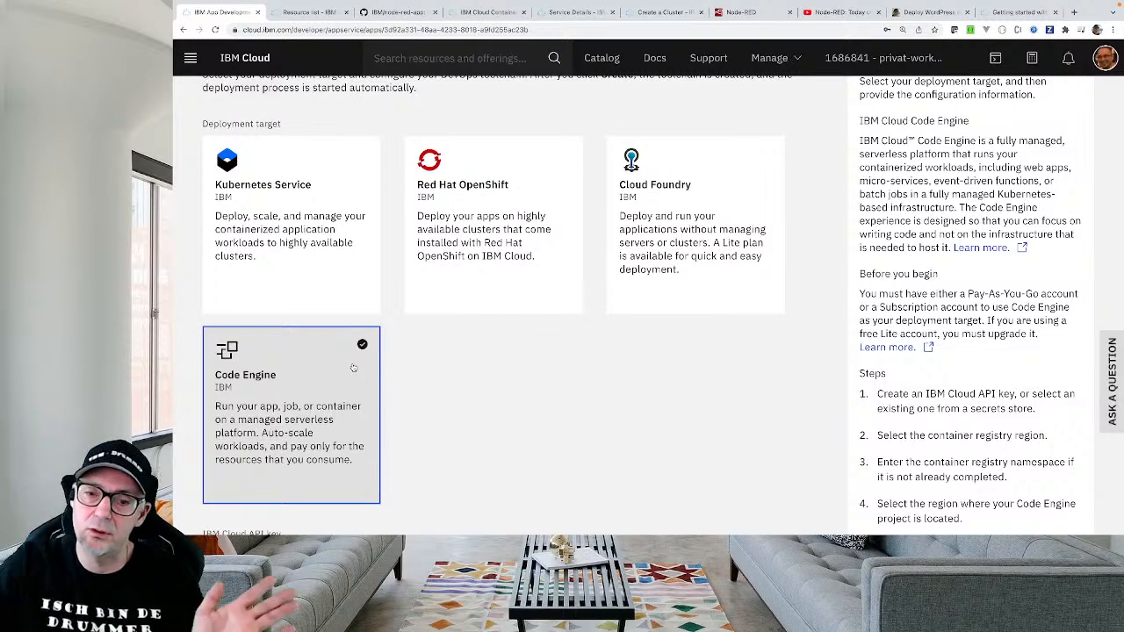
pyautogui.click(299, 295)
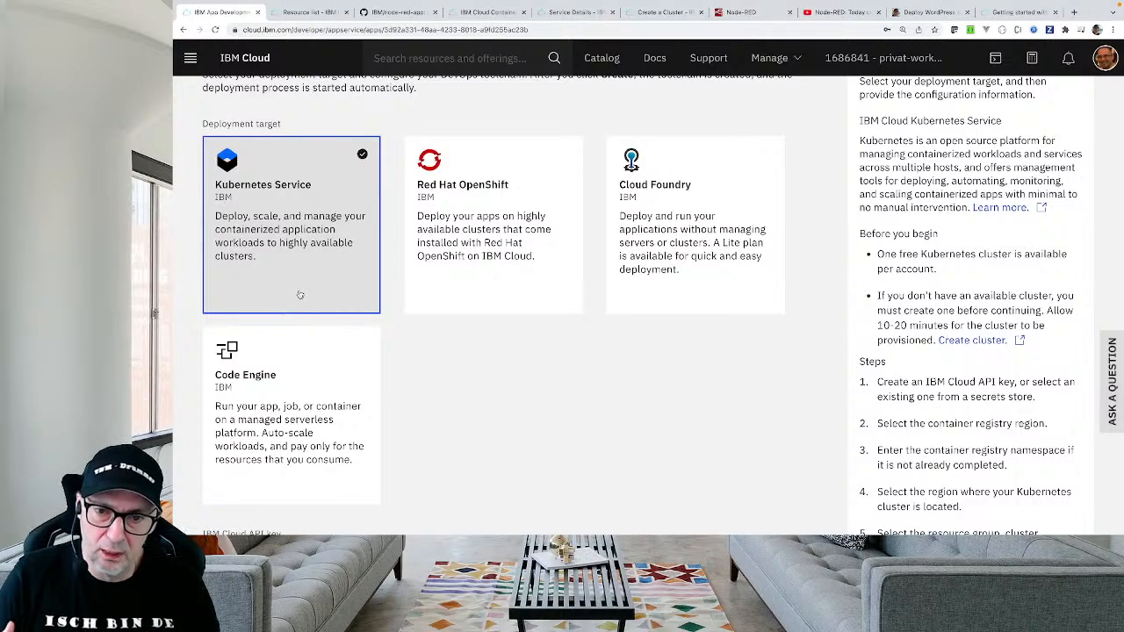
# Switch to the draw.io architecture diagram to view the Continuous delivery block, and return to the deployment form's IBM Cloud API key section.
pyautogui.scroll(-3, 294, 263)
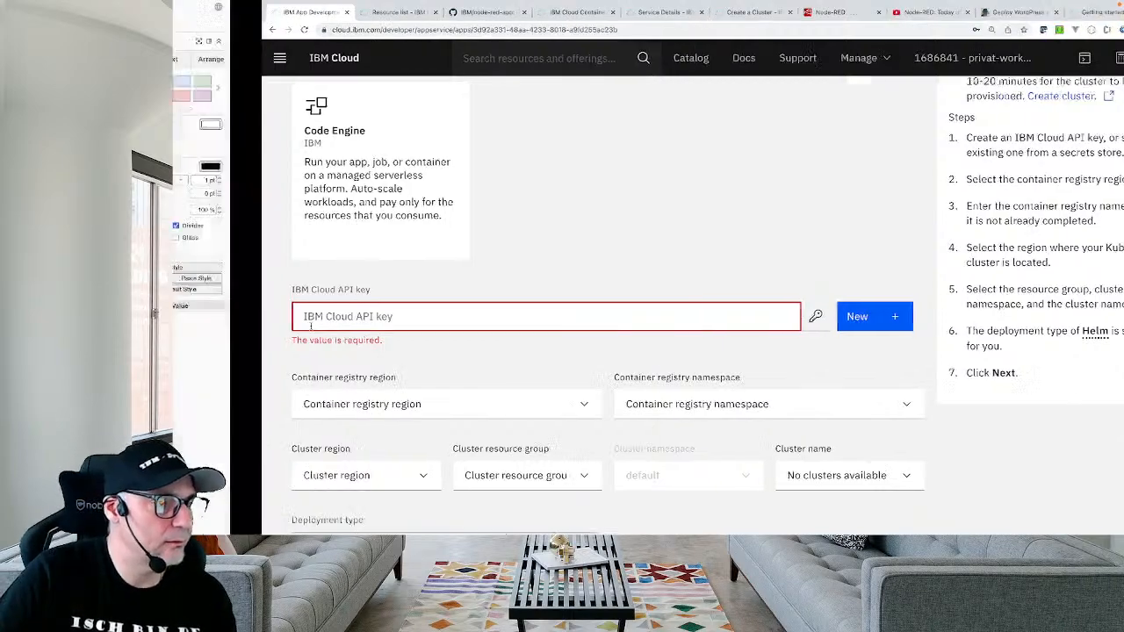
pyautogui.press('super+Tab')
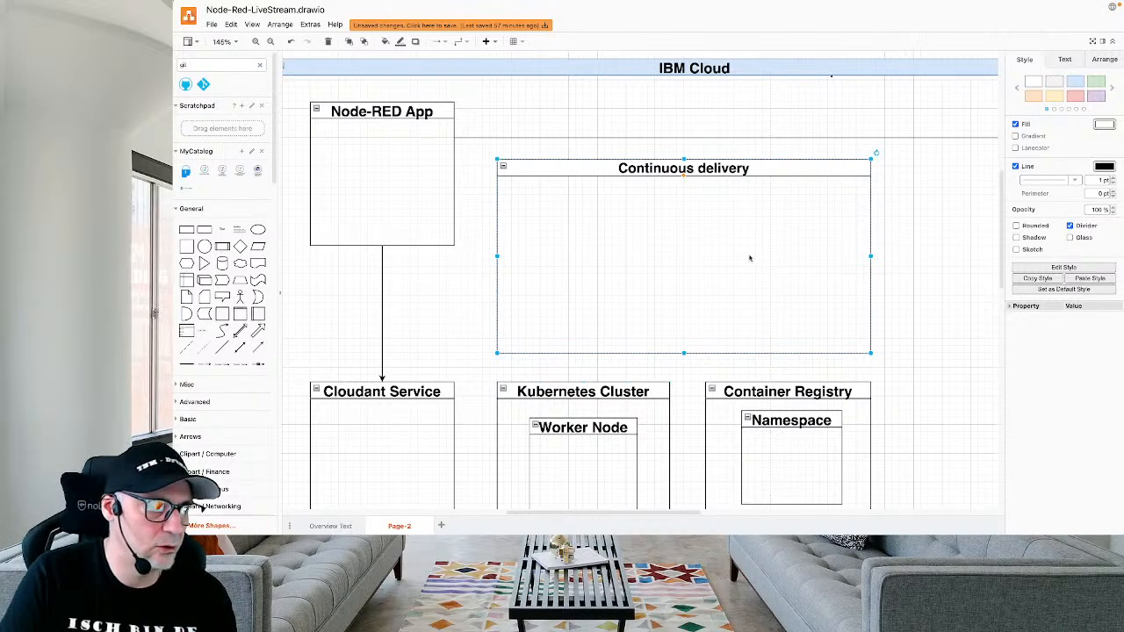
pyautogui.hotkey('ctrl', 'Right')
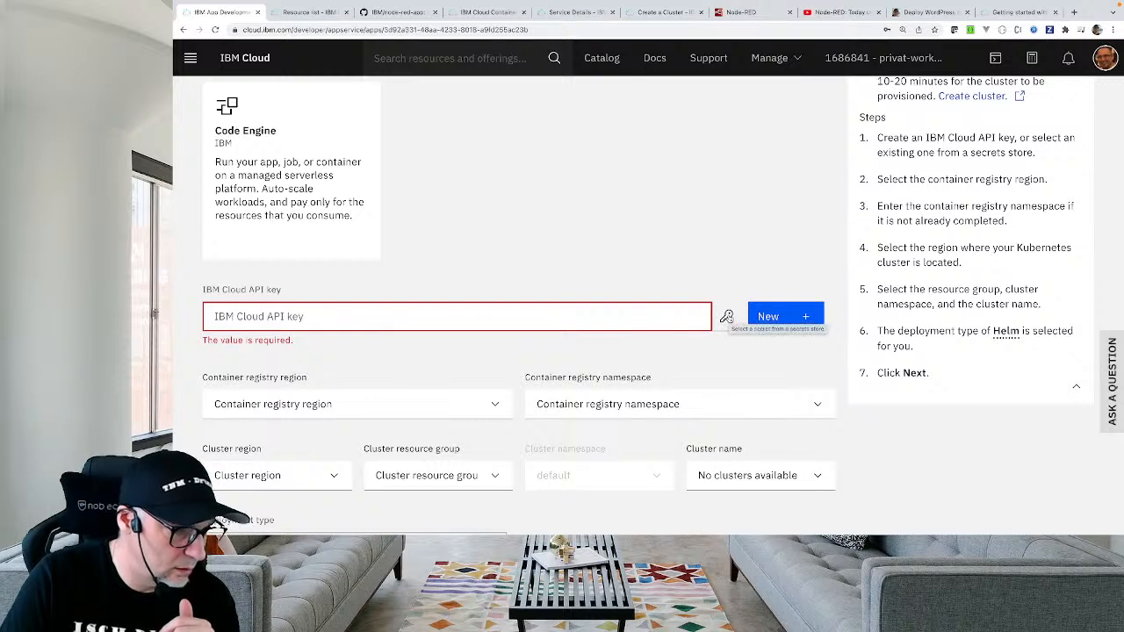
# Start a new IBM Cloud API key, save it in a secrets store for reuse and name the secret NodeRED-app-key.
pyautogui.click(793, 319)
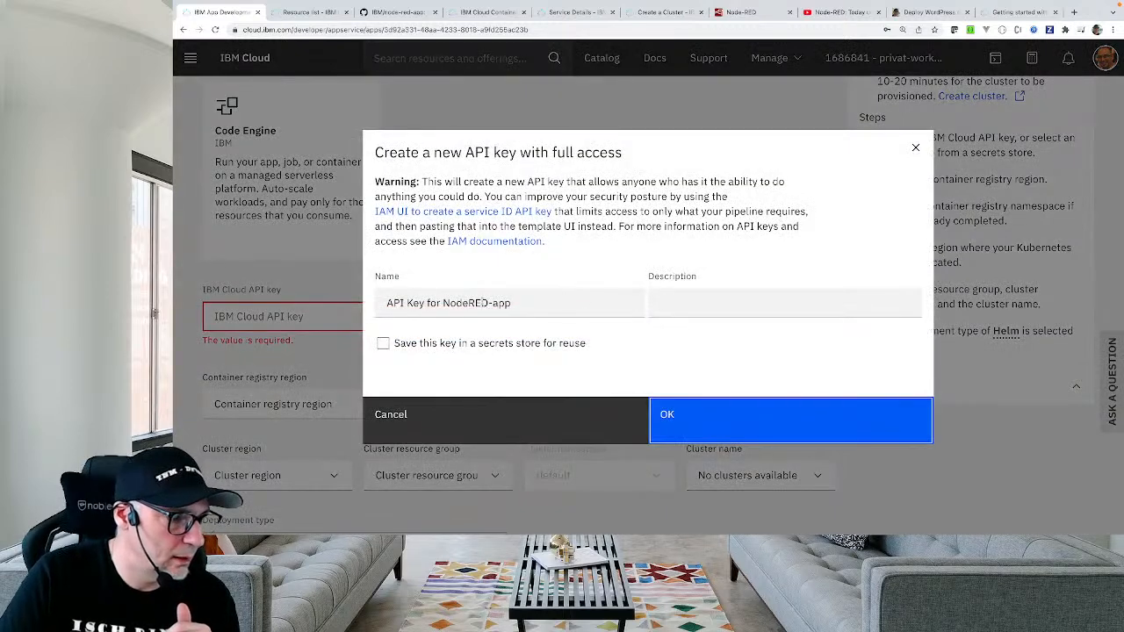
pyautogui.click(483, 349)
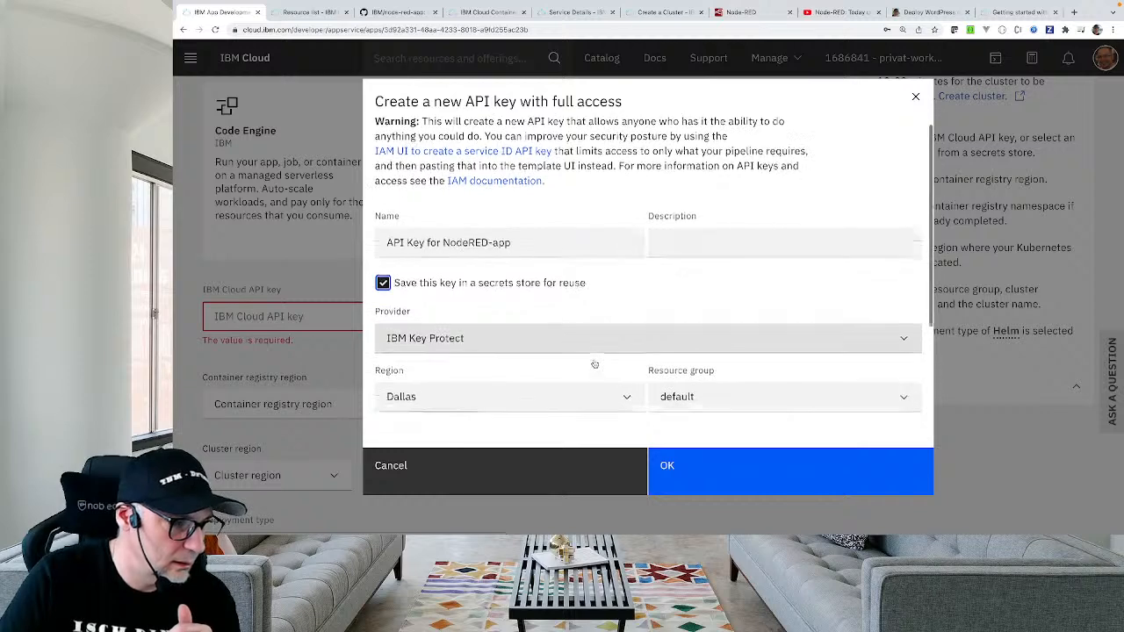
pyautogui.scroll(-2, 594, 363)
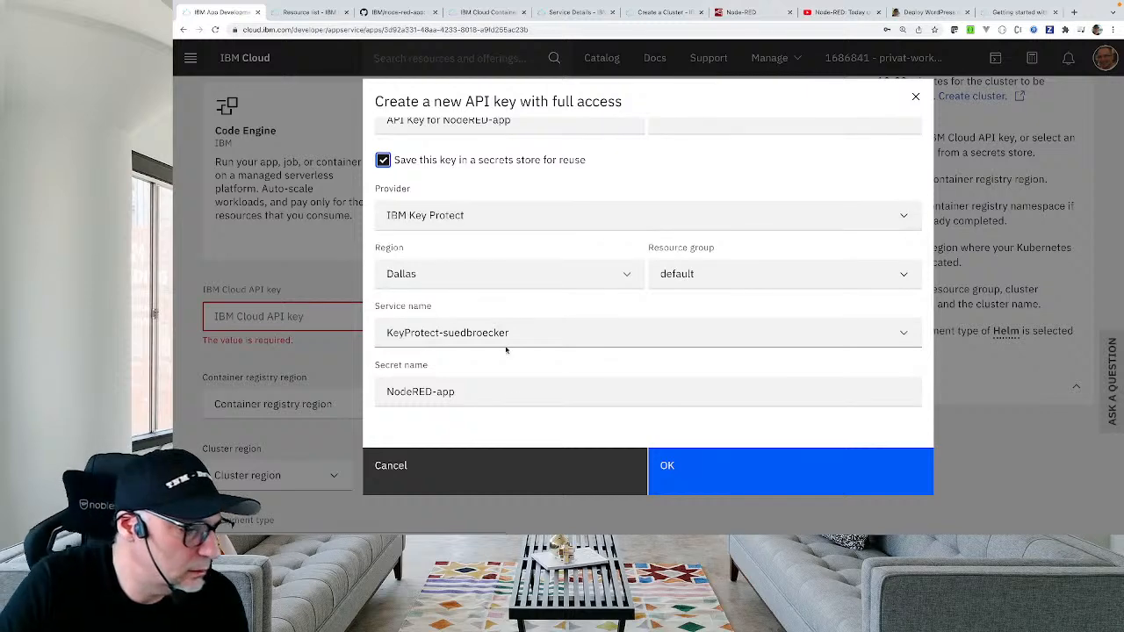
pyautogui.click(523, 394)
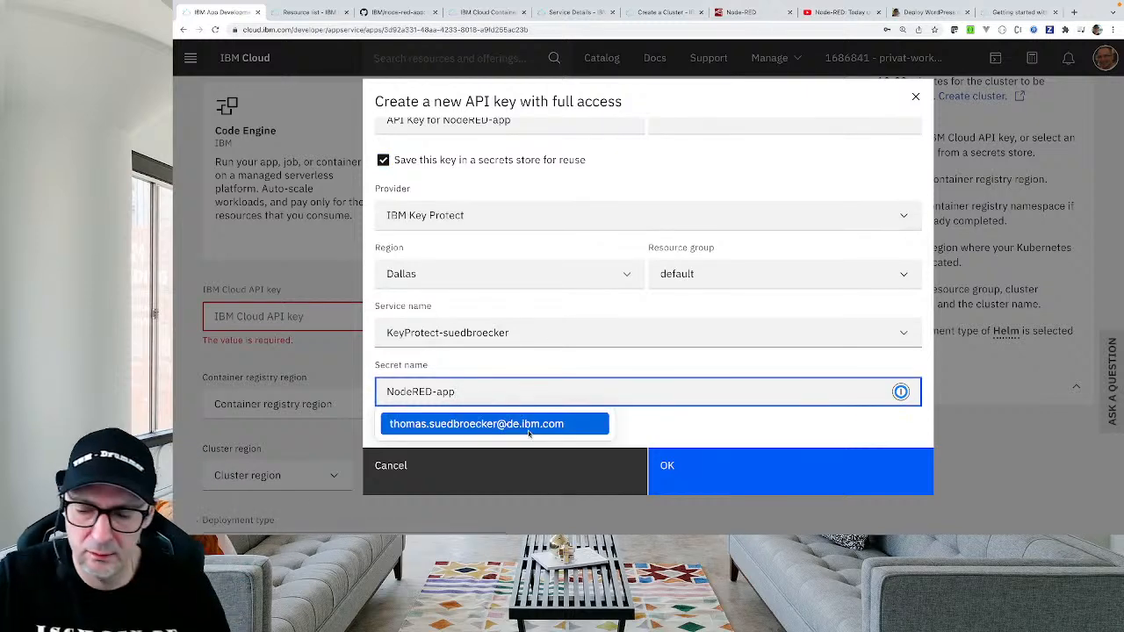
pyautogui.write('-')
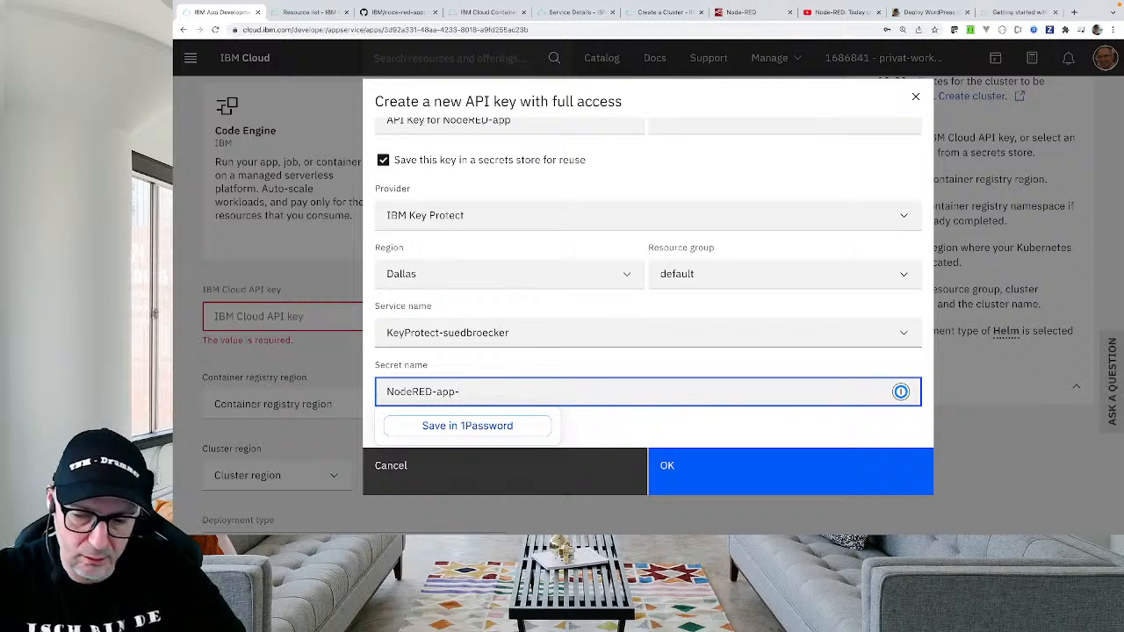
pyautogui.write('key')
pyautogui.click(575, 364)
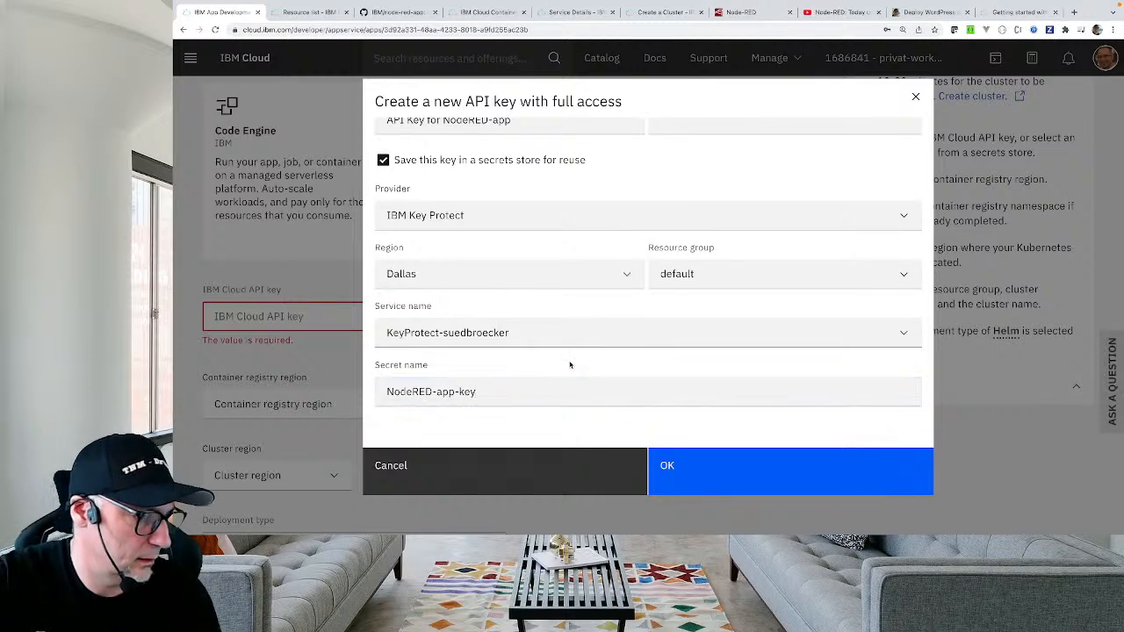
# Review the key name and secrets store settings, and create the API key for the deployment.
pyautogui.scroll(2, 598, 393)
pyautogui.scroll(1, 597, 401)
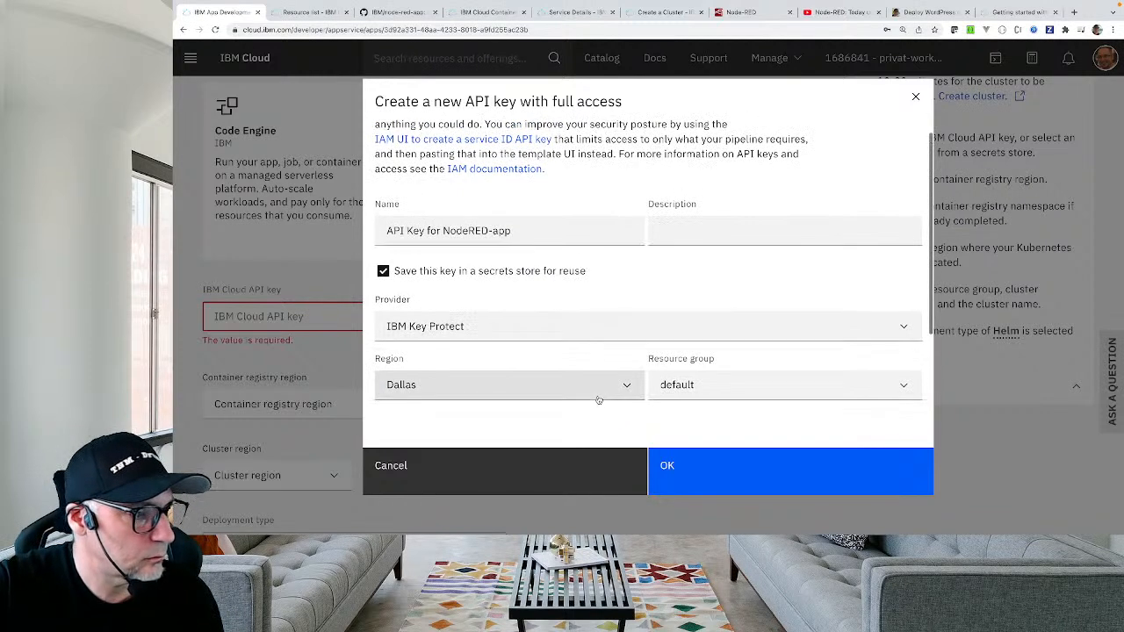
pyautogui.scroll(-3, 598, 401)
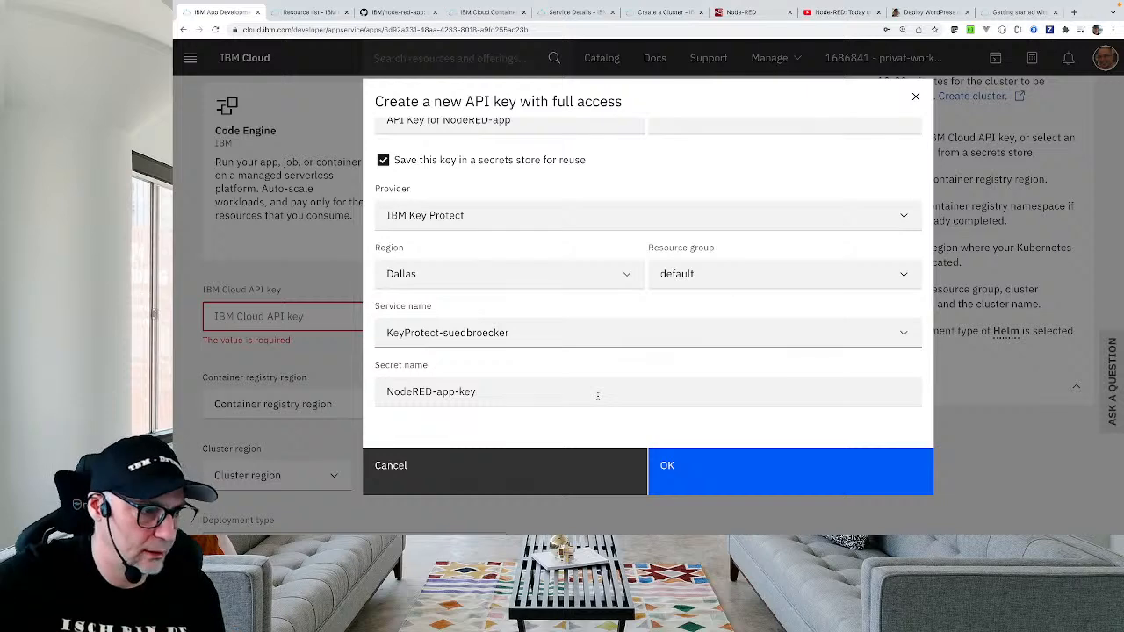
pyautogui.scroll(2, 628, 342)
pyautogui.scroll(-2, 628, 341)
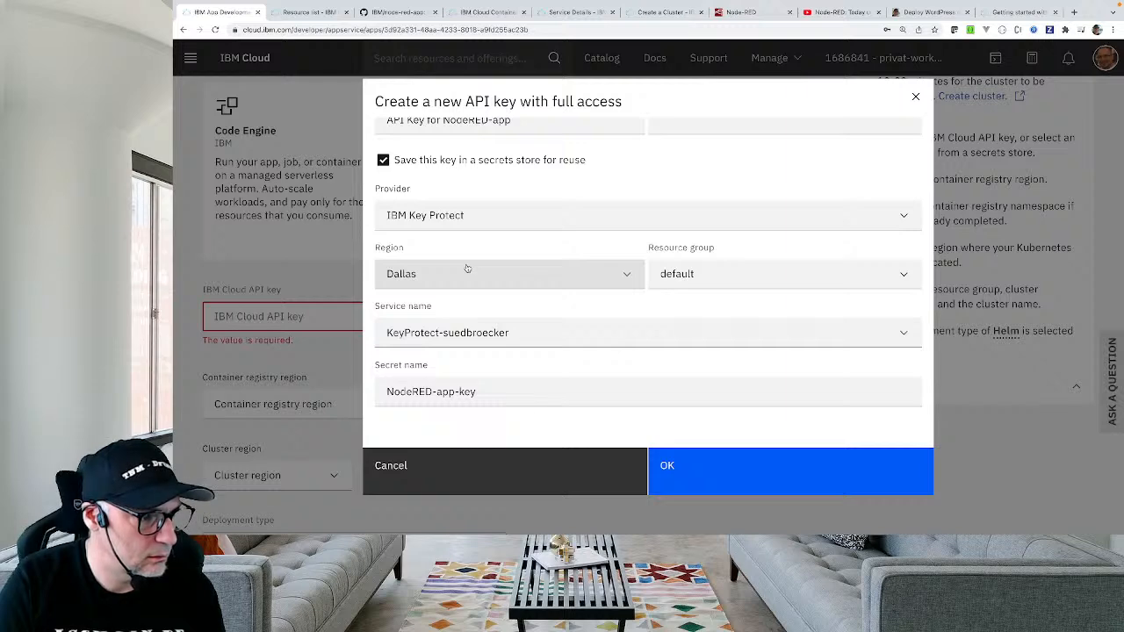
pyautogui.click(752, 470)
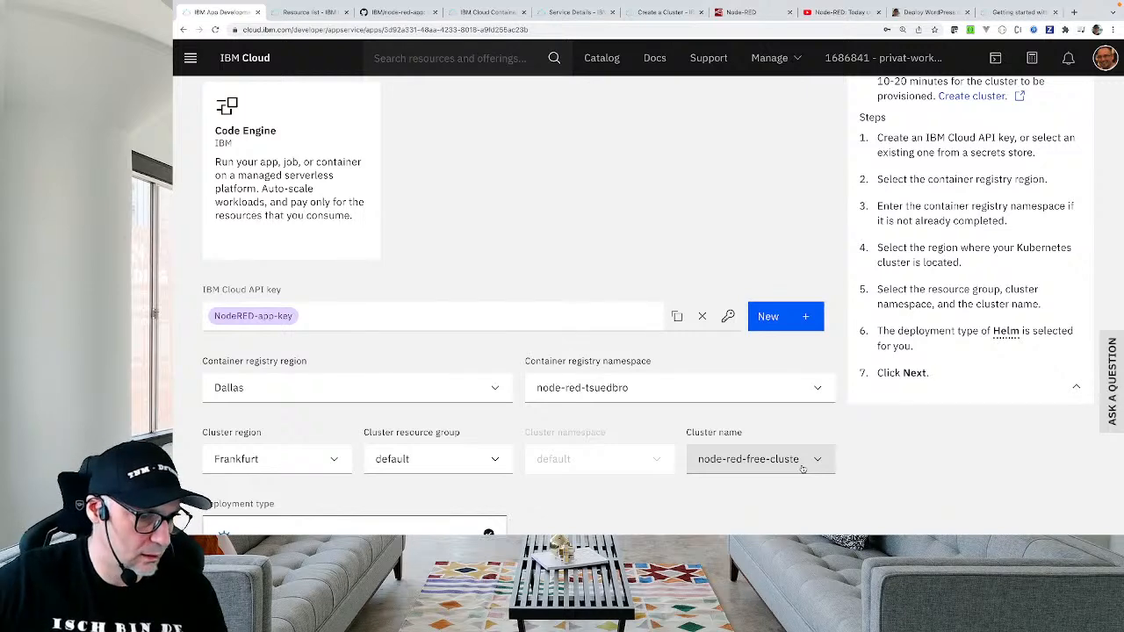
# Review the deployment form's registry, cluster and Helm settings, and check the namespace in the Container Registry.
pyautogui.scroll(-2, 802, 470)
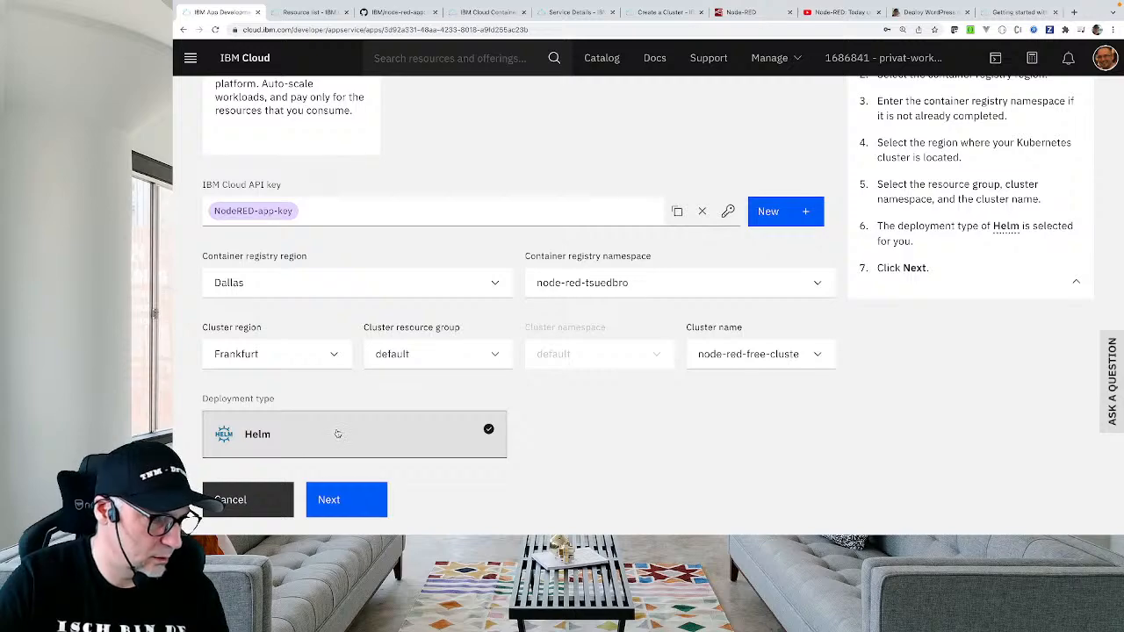
pyautogui.scroll(7, 337, 434)
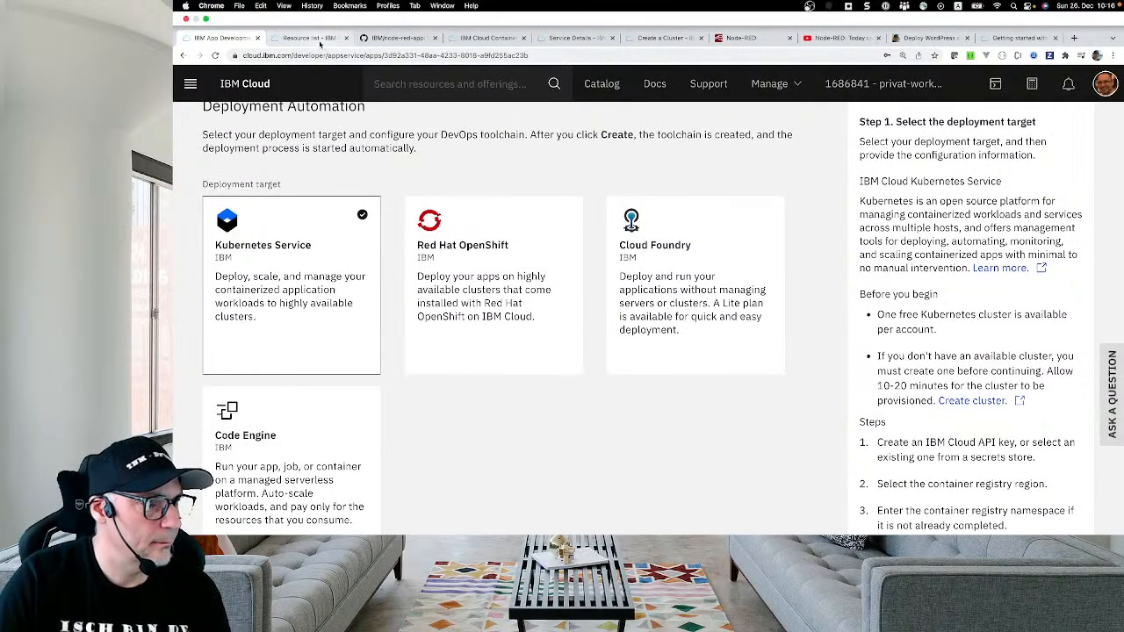
pyautogui.click(321, 39)
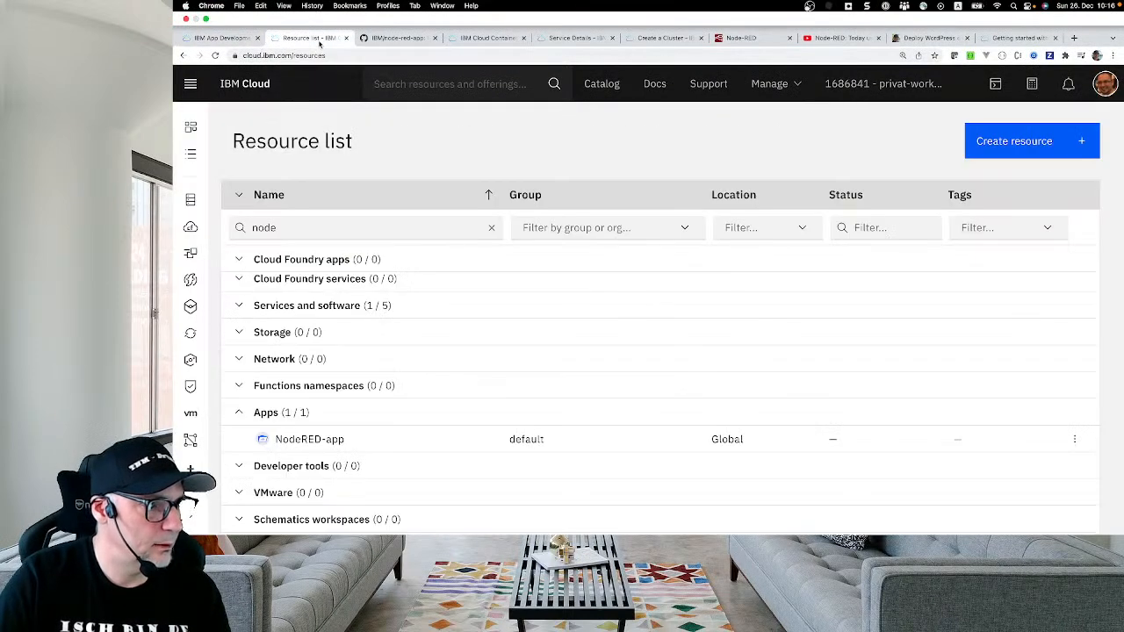
pyautogui.click(396, 44)
pyautogui.click(492, 44)
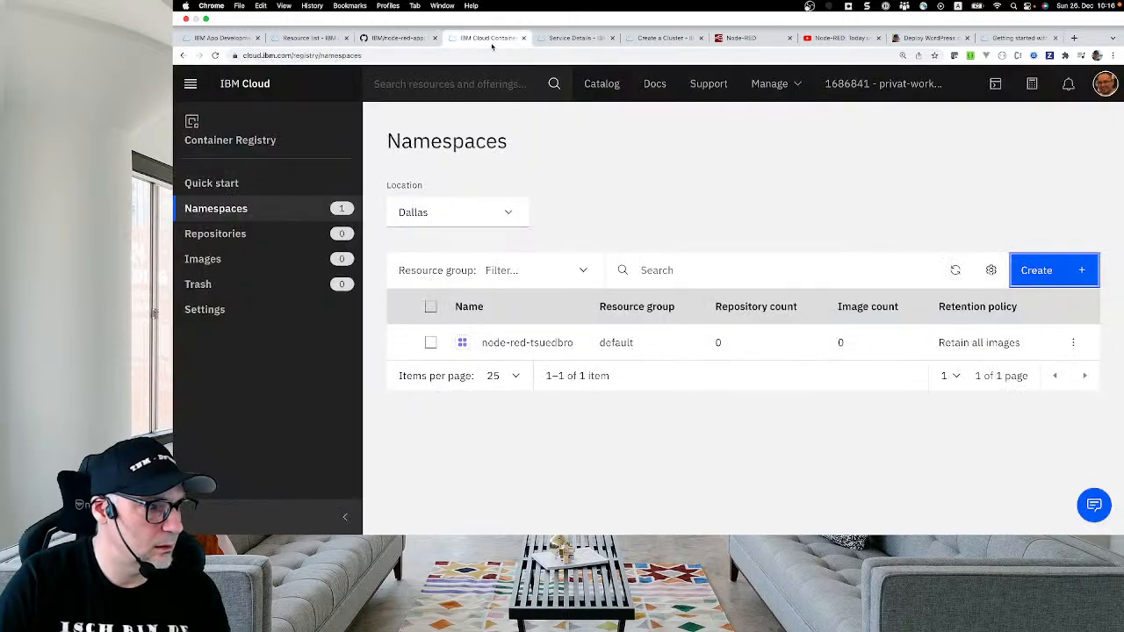
# Open node-red-free-cluster from the Kubernetes clusters list and examine its node status and node health.
pyautogui.click(676, 40)
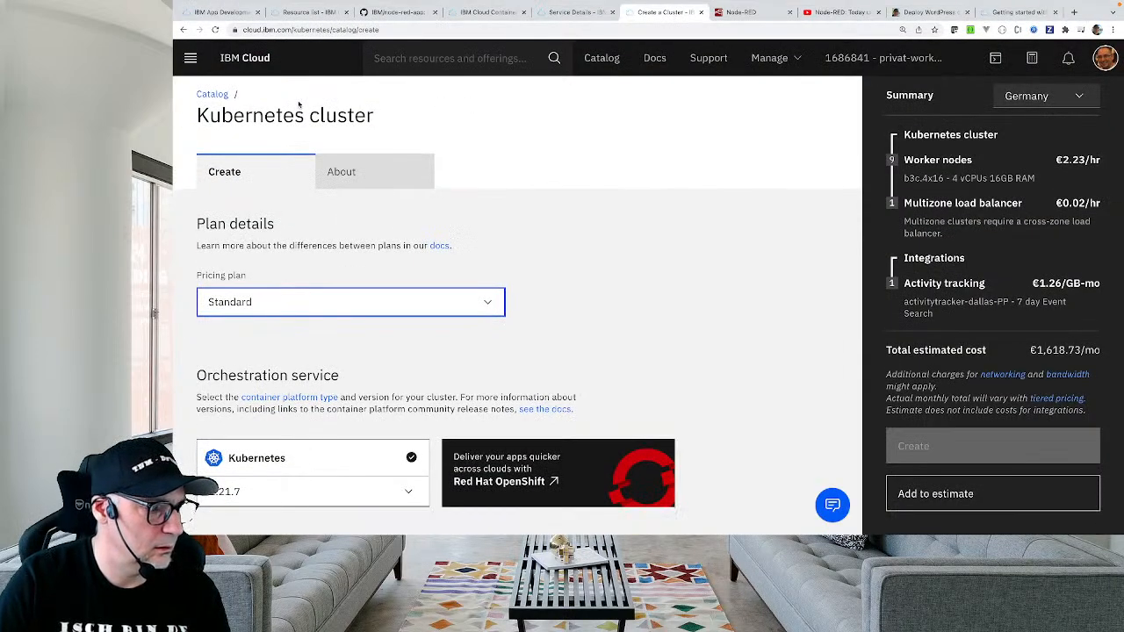
pyautogui.click(190, 58)
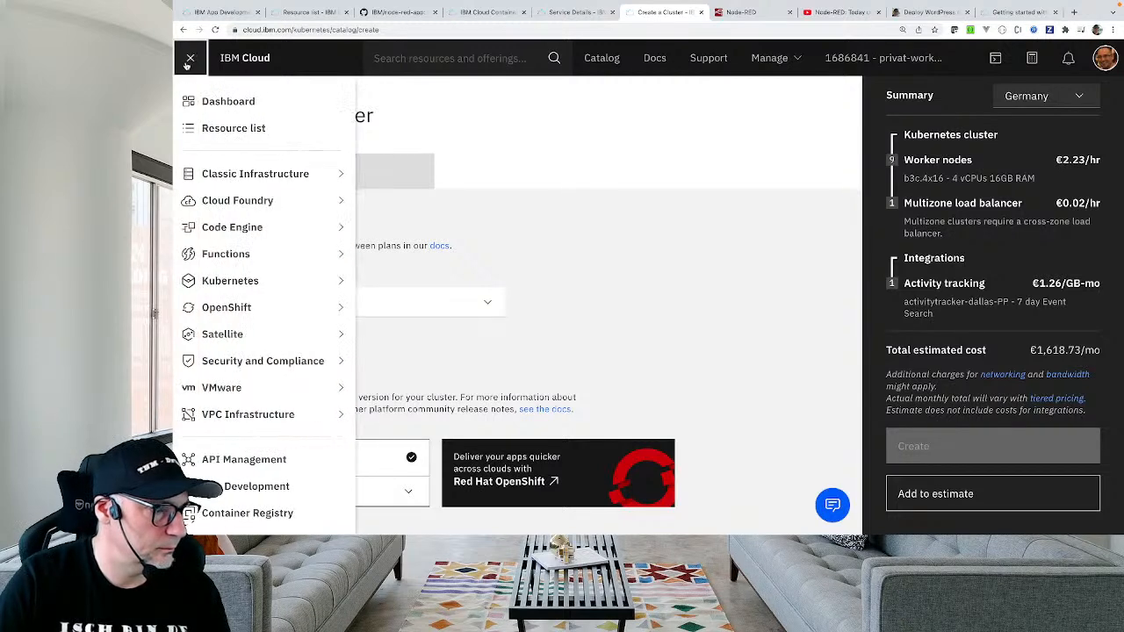
pyautogui.moveTo(290, 280)
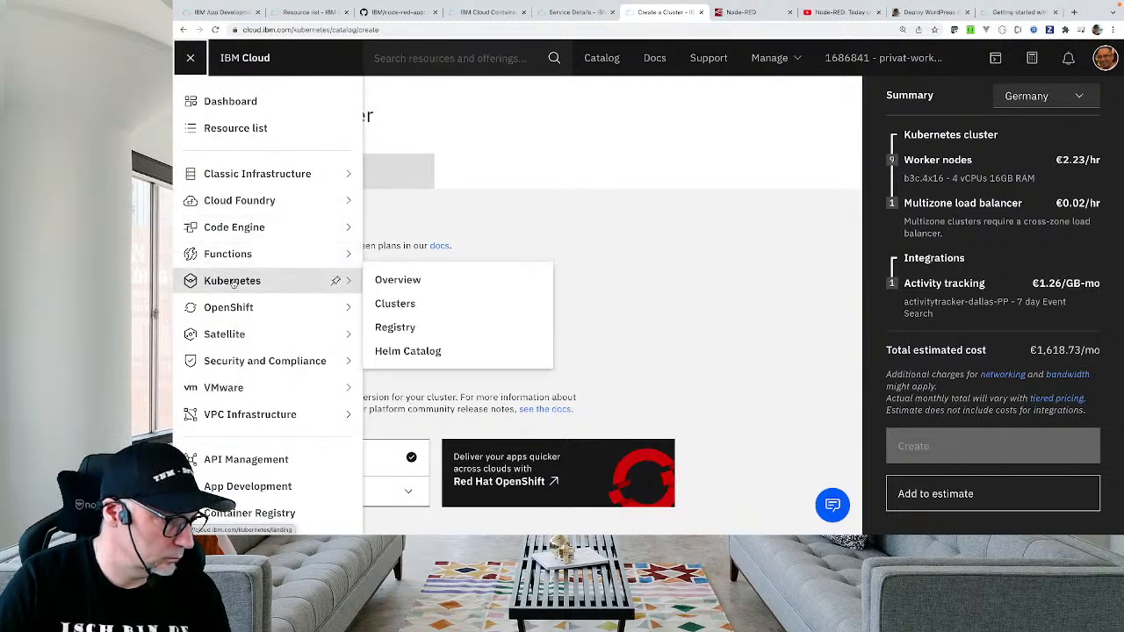
pyautogui.click(416, 303)
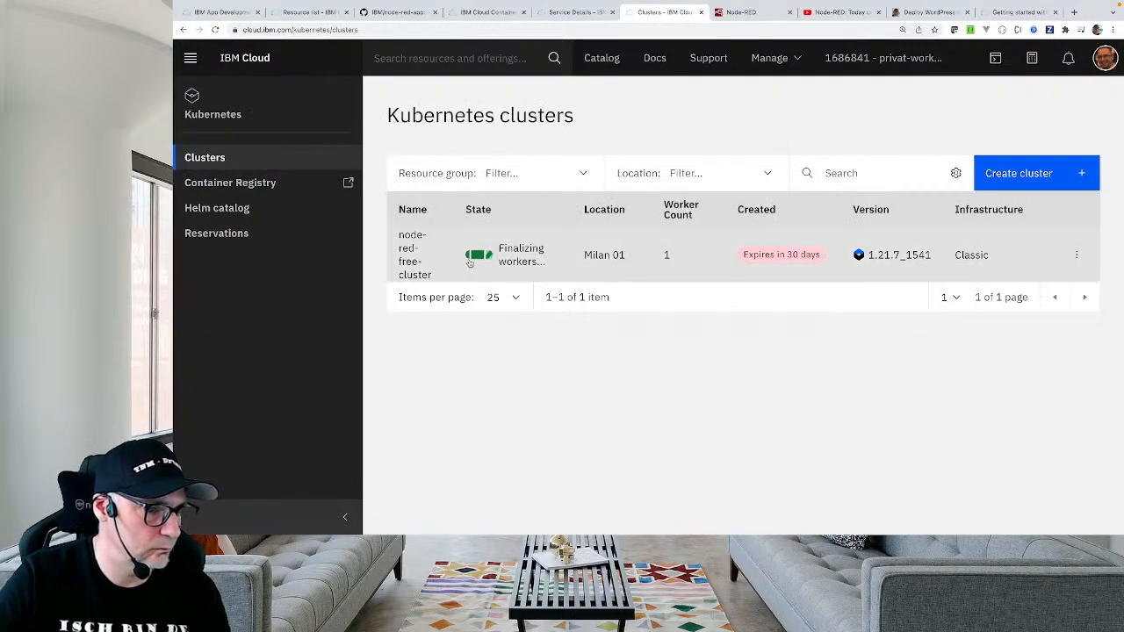
pyautogui.click(428, 260)
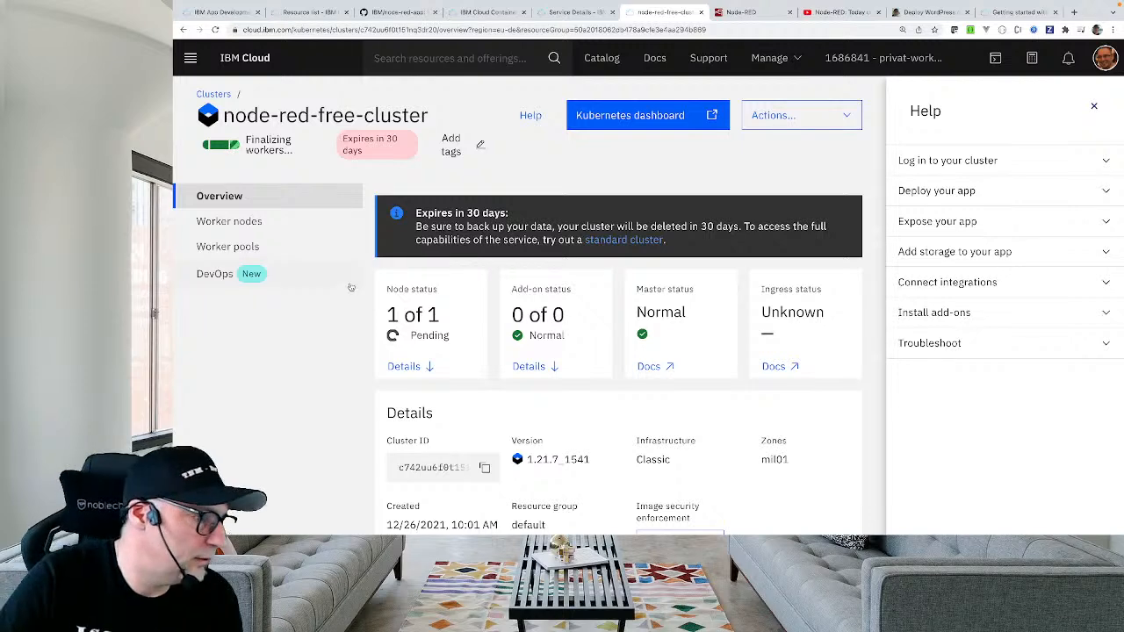
pyautogui.click(404, 367)
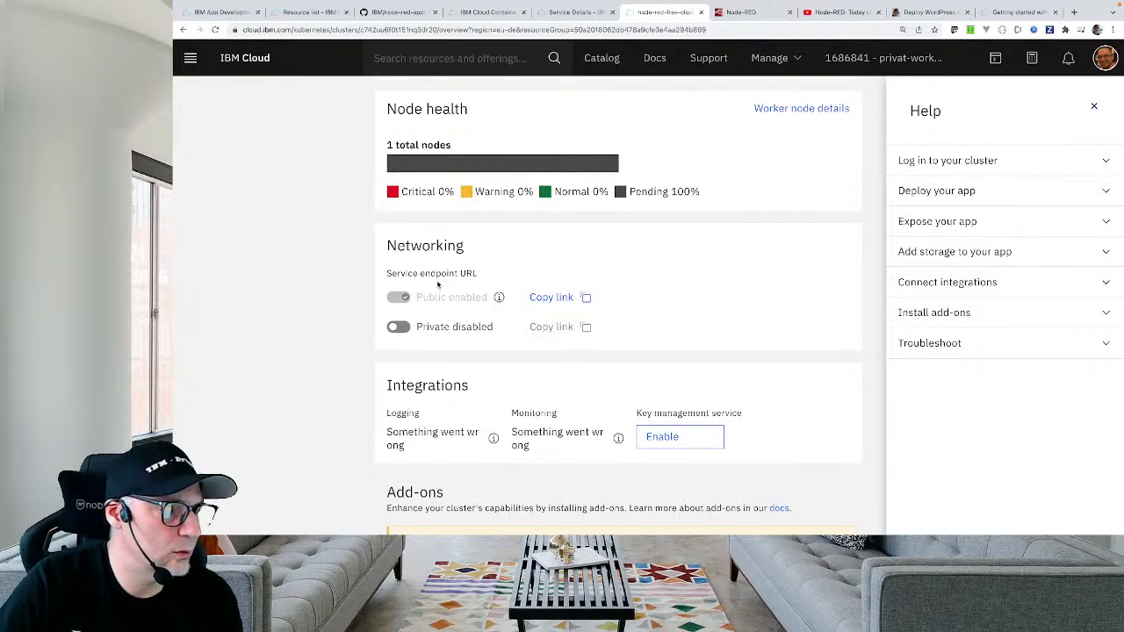
pyautogui.scroll(5, 439, 287)
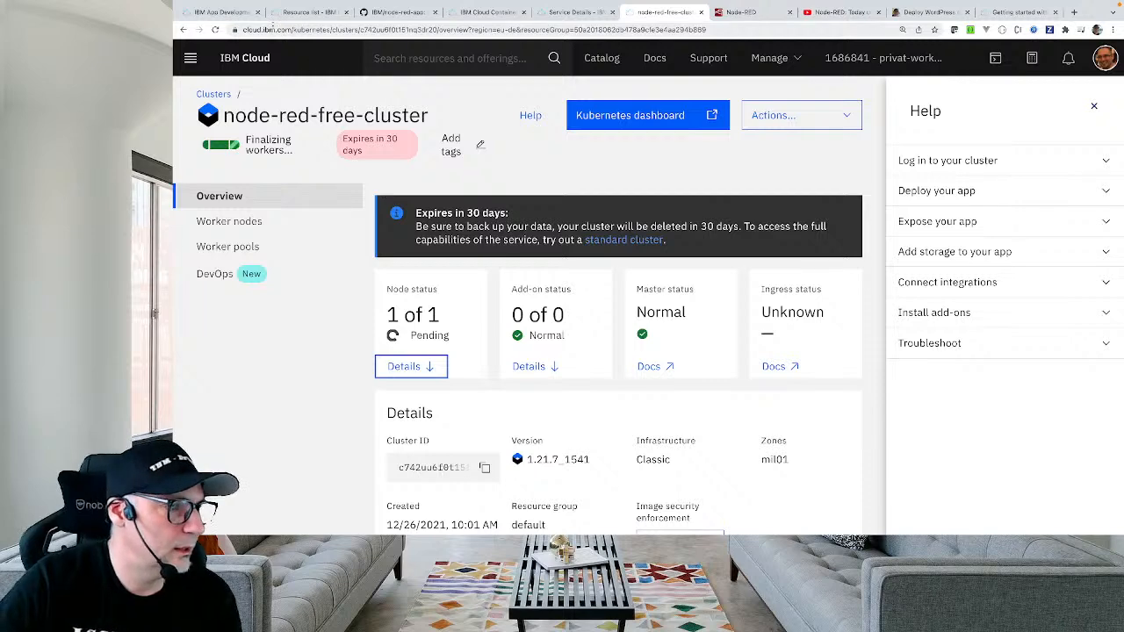
# Look over the node-red-app repository, Container Registry and Cloudant service pages, and review the deployment form's settings again.
pyautogui.click(307, 12)
pyautogui.click(394, 12)
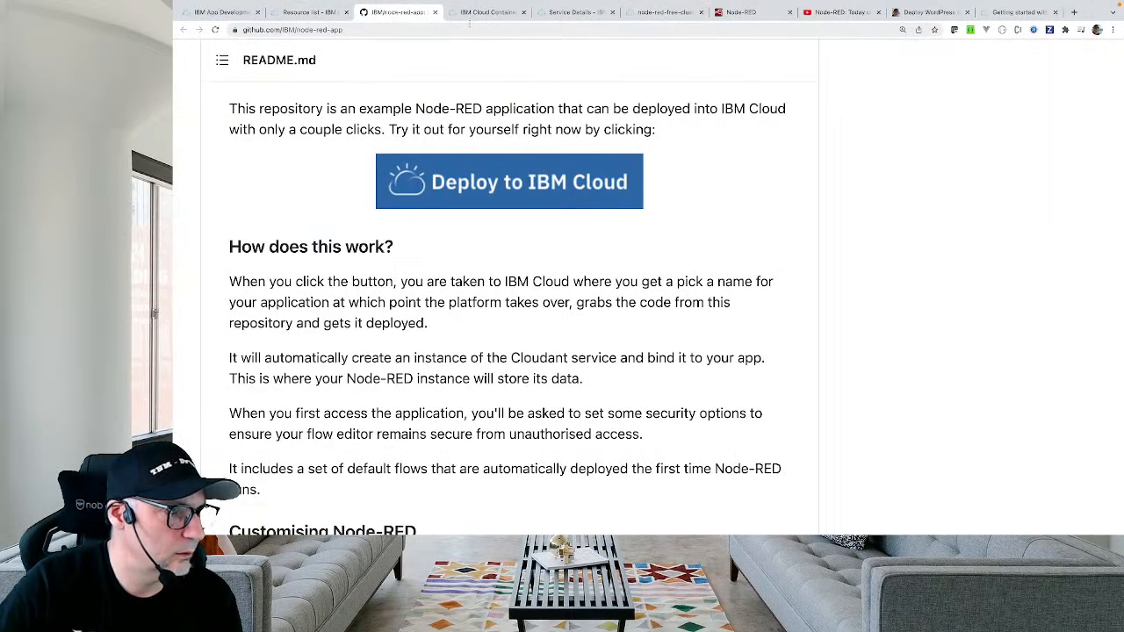
pyautogui.click(479, 12)
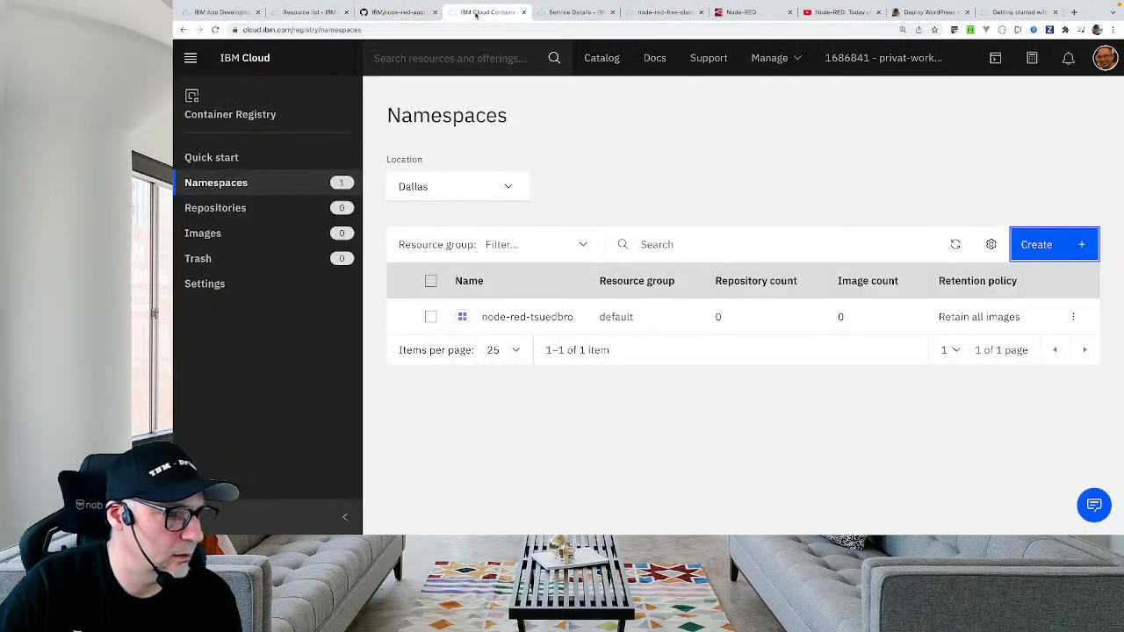
pyautogui.click(588, 16)
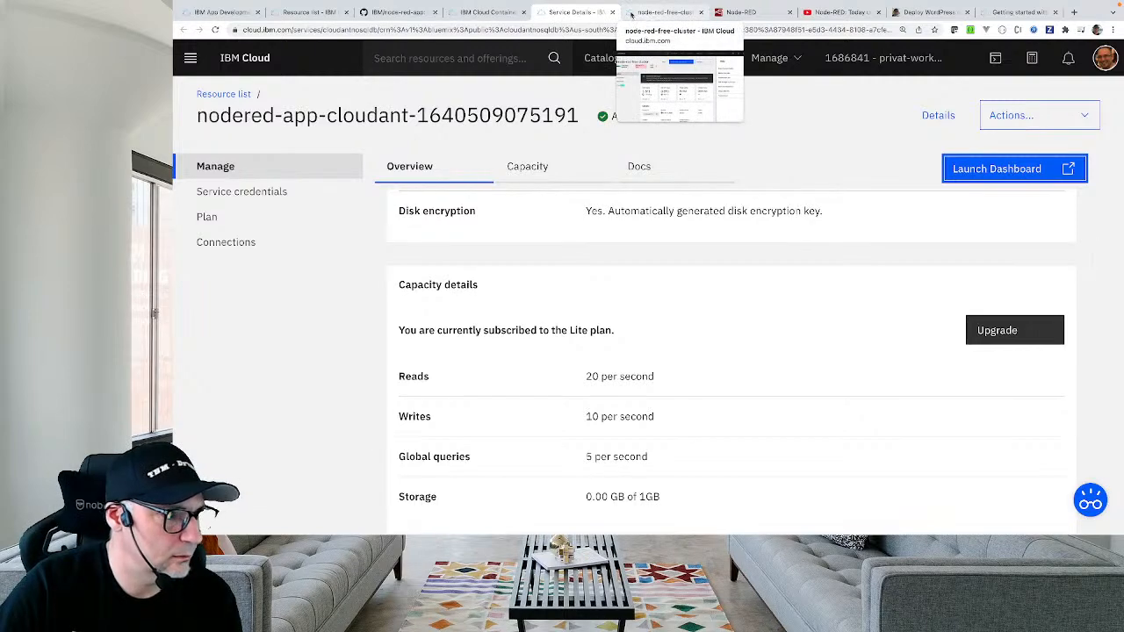
pyautogui.click(220, 12)
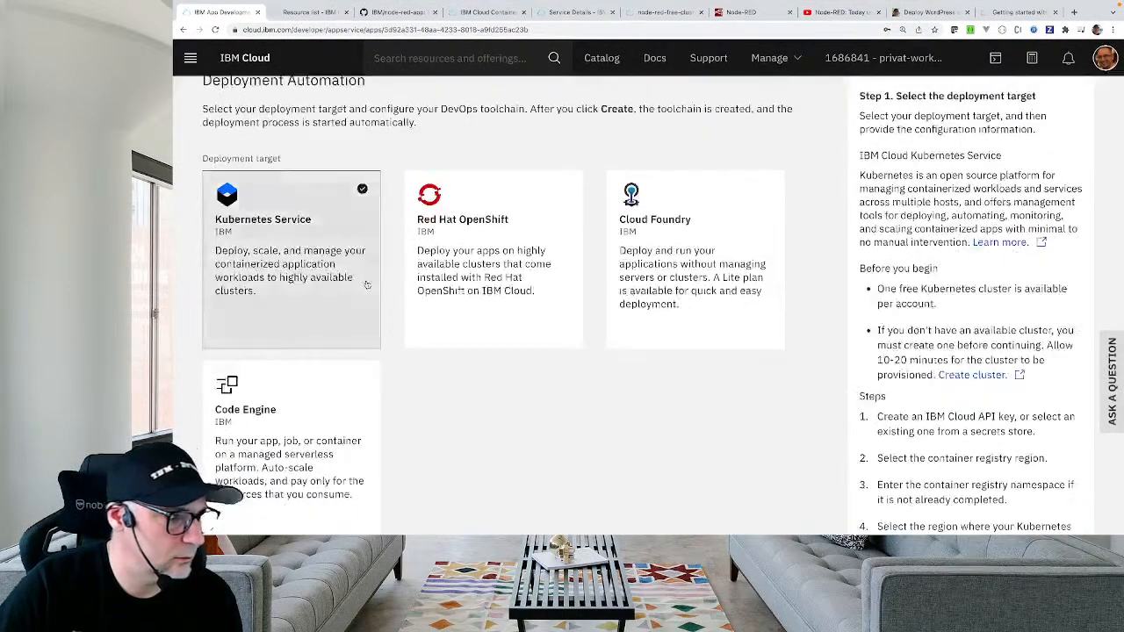
pyautogui.scroll(-5, 367, 283)
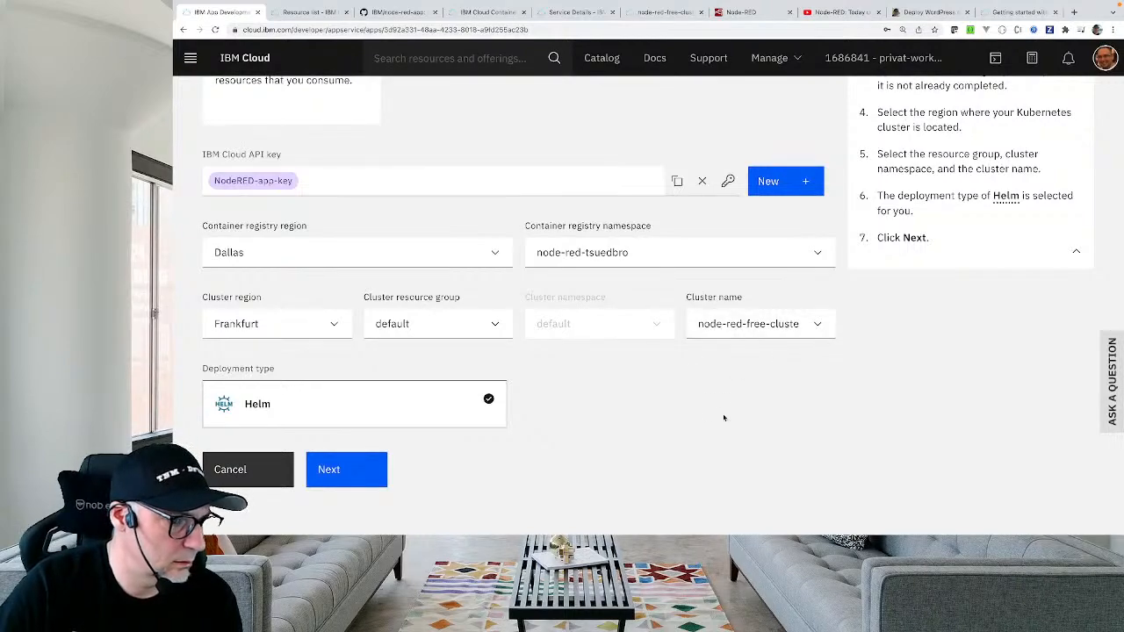
pyautogui.scroll(5, 723, 418)
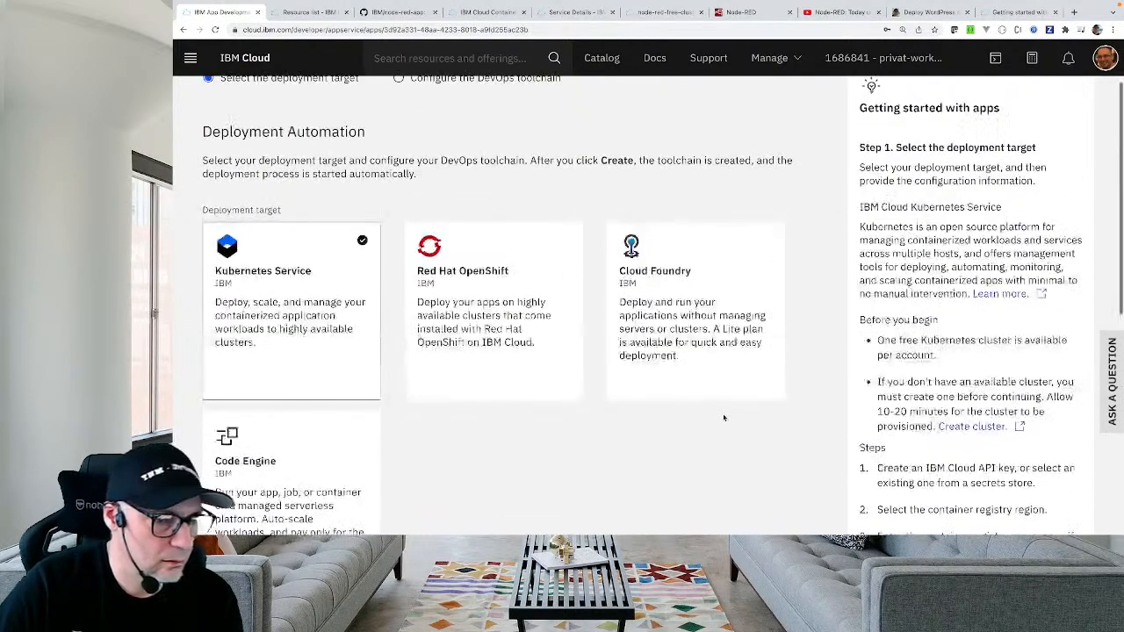
pyautogui.scroll(-3, 724, 418)
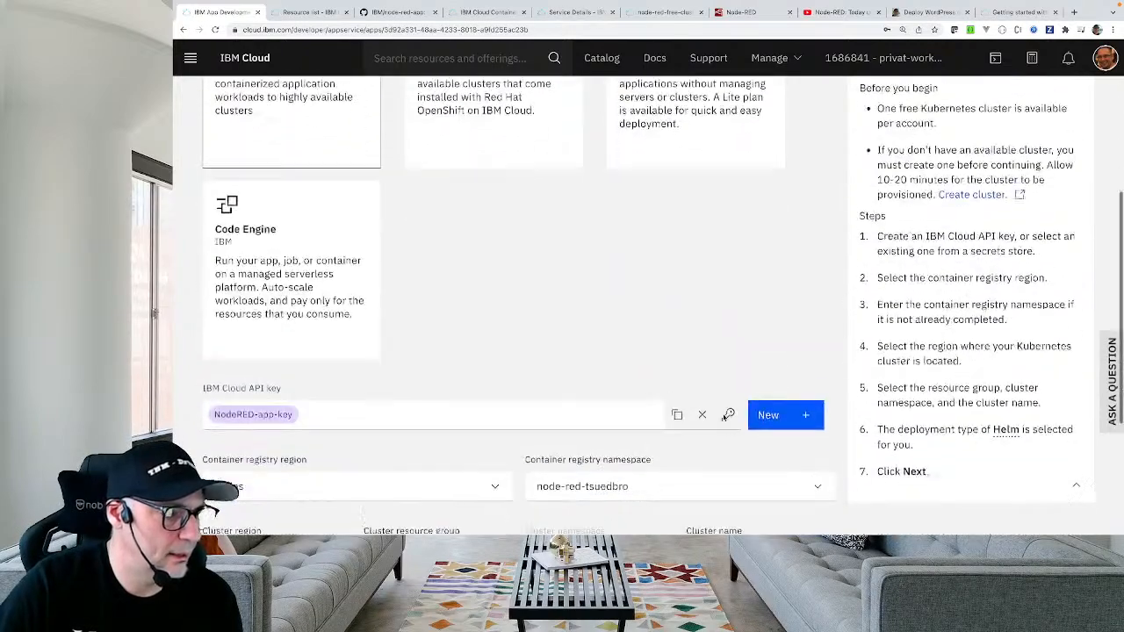
# Switch to the draw.io diagram, add a vertical container titled Key Protect and place it to the right of the Continuous delivery block.
pyautogui.hotkey('ctrl', 'Left')
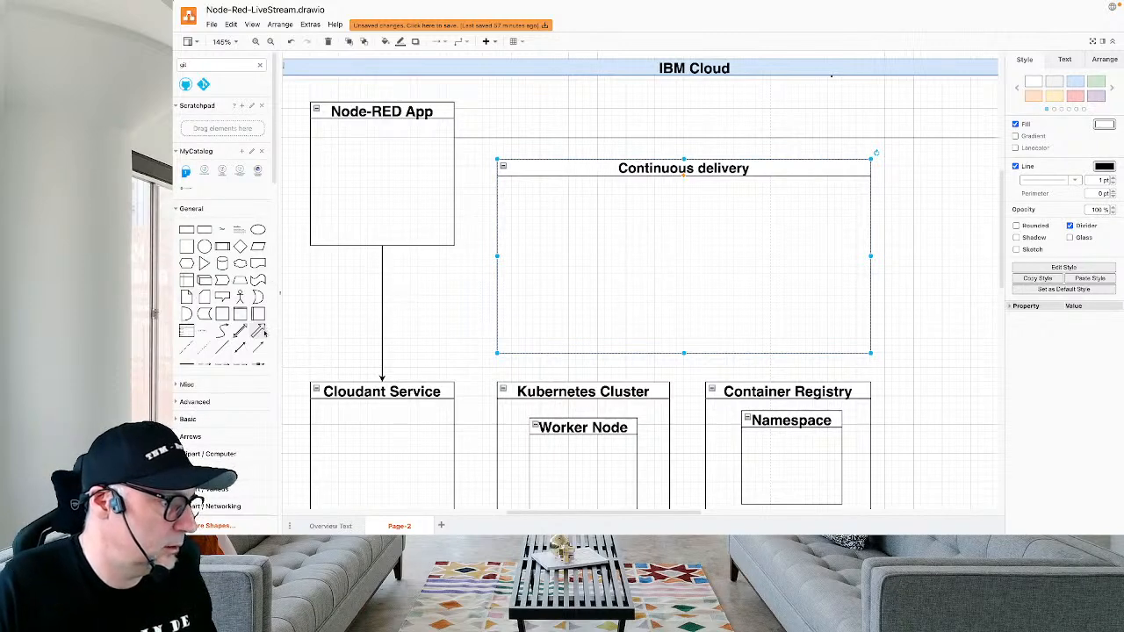
pyautogui.click(240, 313)
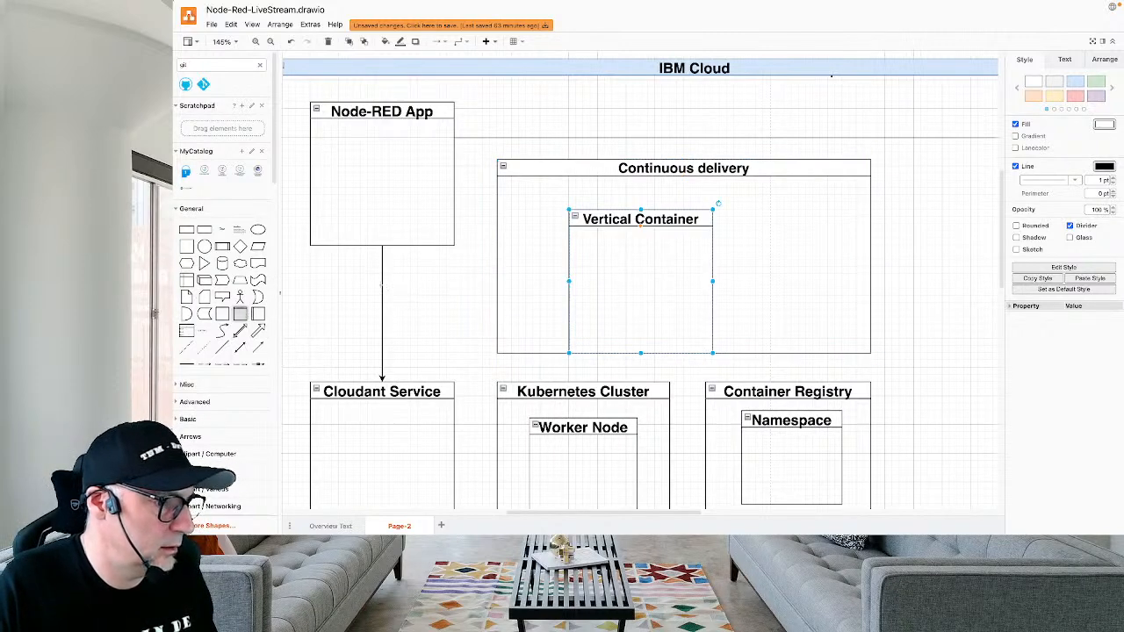
pyautogui.doubleClick(640, 221)
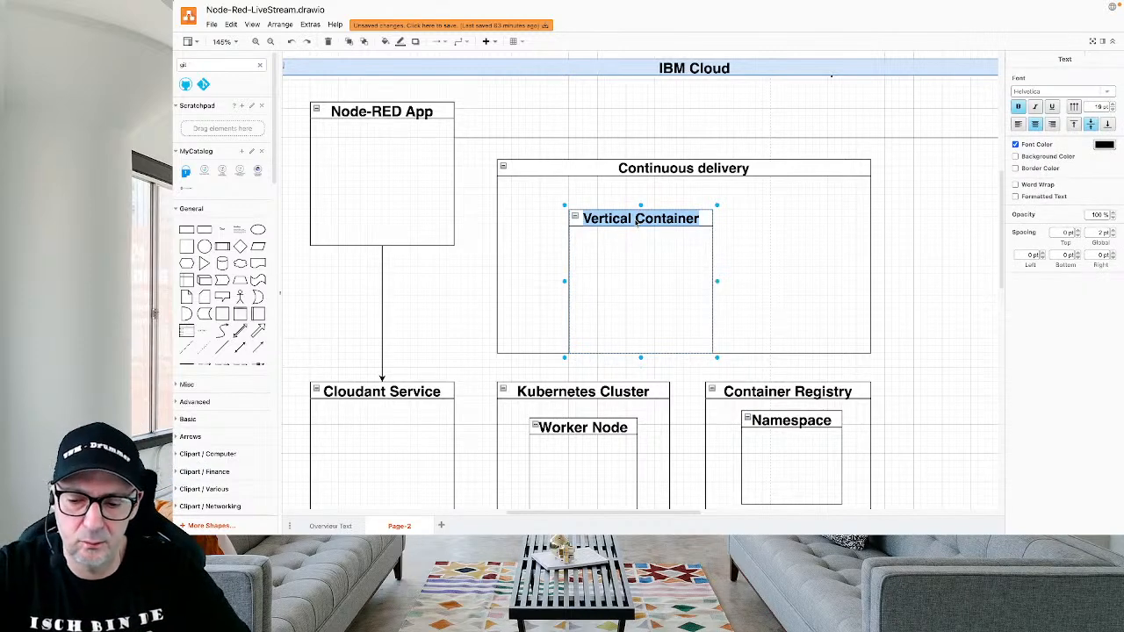
pyautogui.write('Key')
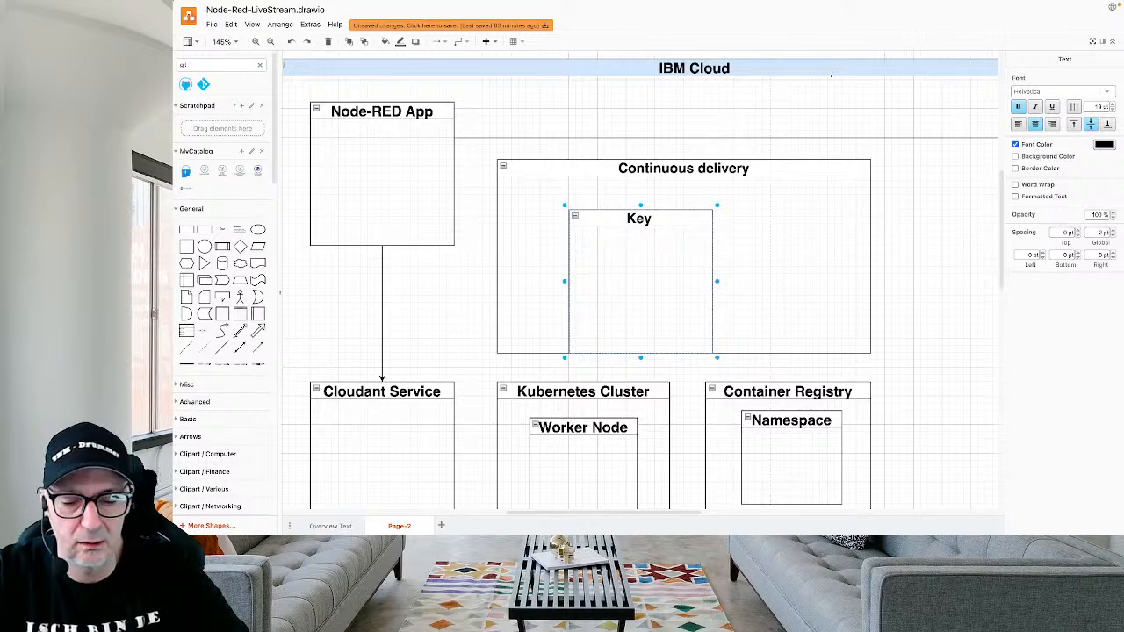
pyautogui.write(' Protect')
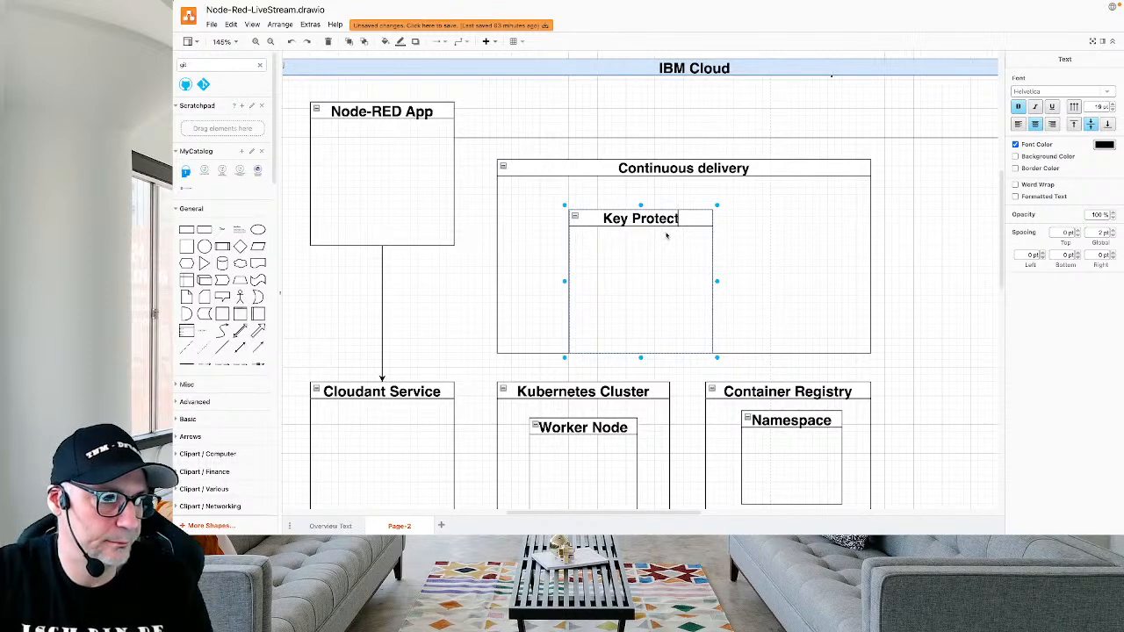
pyautogui.click(717, 264)
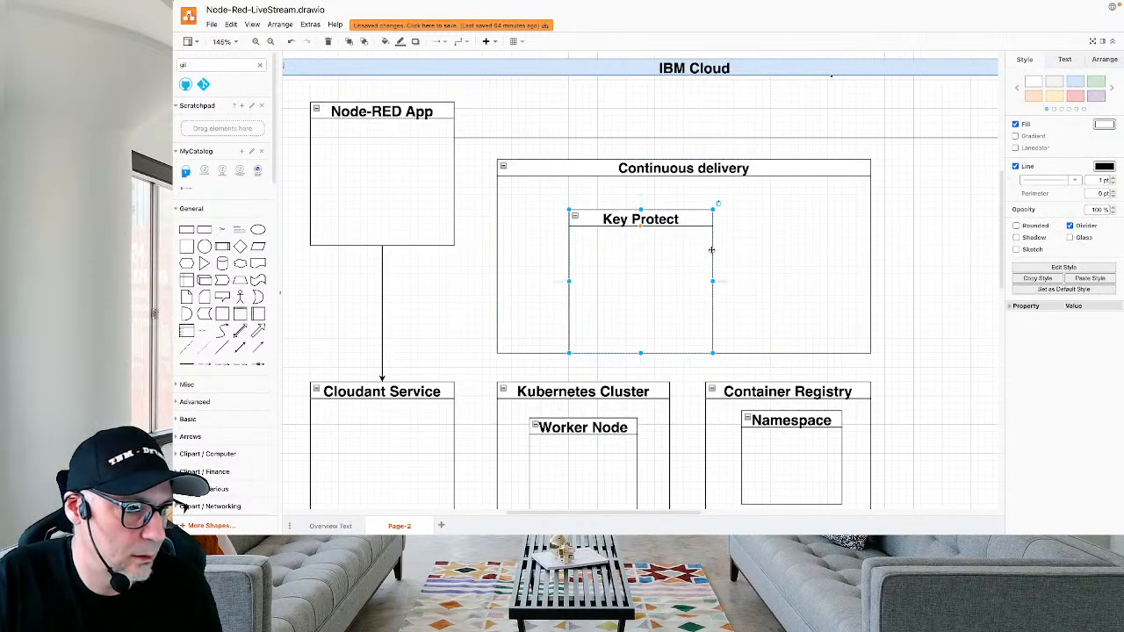
pyautogui.moveTo(711, 250); pyautogui.dragTo(938, 197)
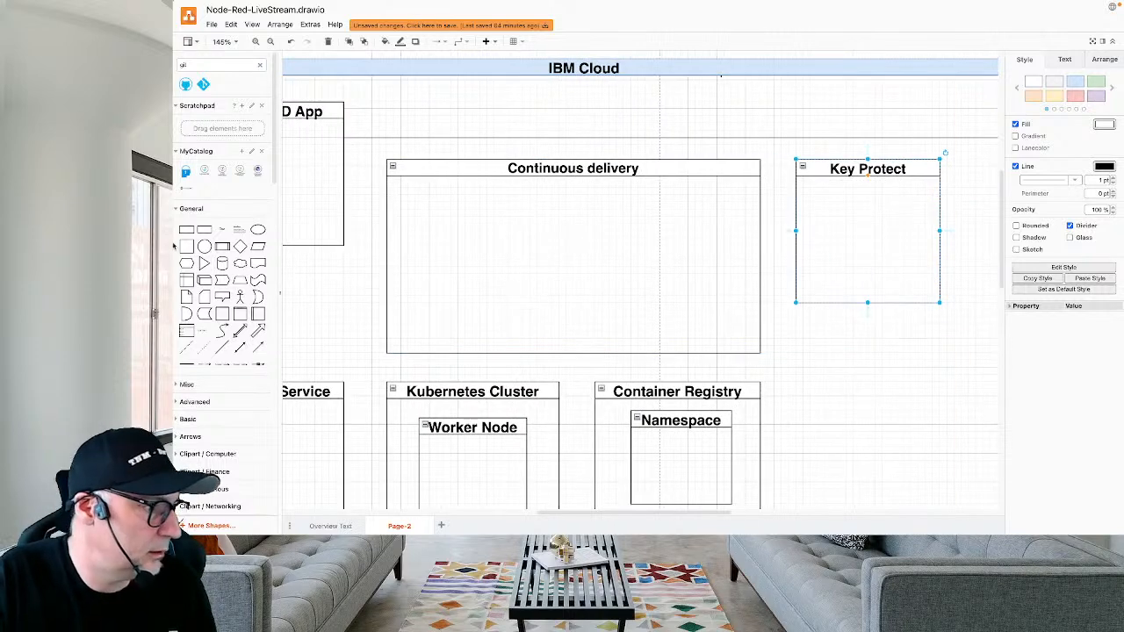
# Search the shapes for "key" and place the blue key icon inside the Key Protect container.
pyautogui.click(206, 63)
pyautogui.write('key')
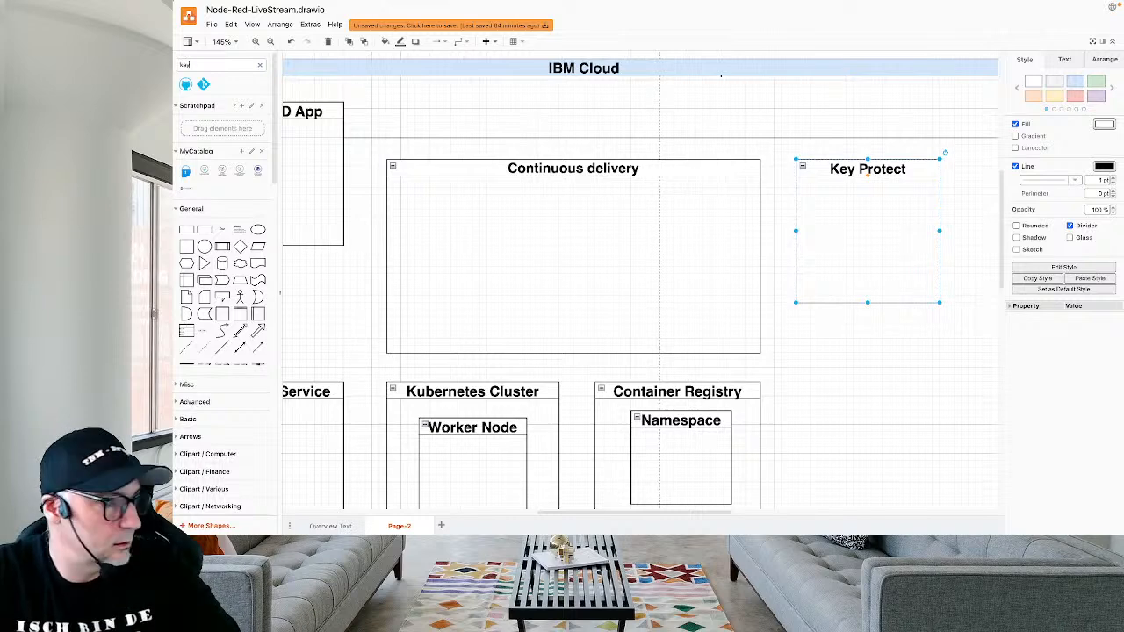
pyautogui.press('Return')
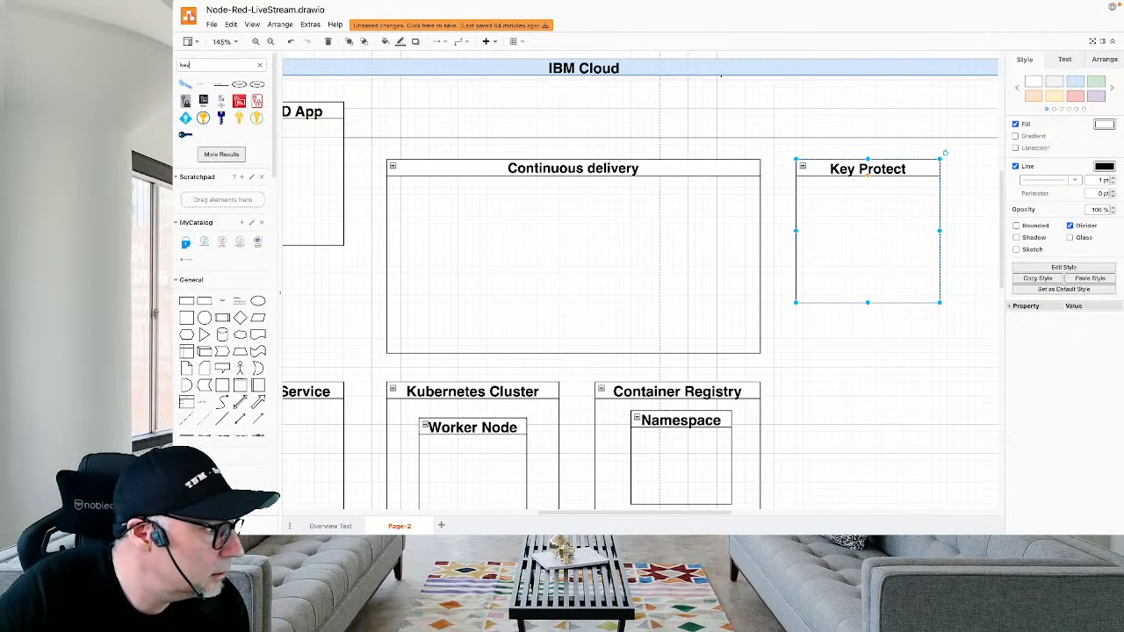
pyautogui.moveTo(183, 85); pyautogui.dragTo(868, 219)
# Label the key icon "IBM Cloud API key".
pyautogui.doubleClick(869, 217)
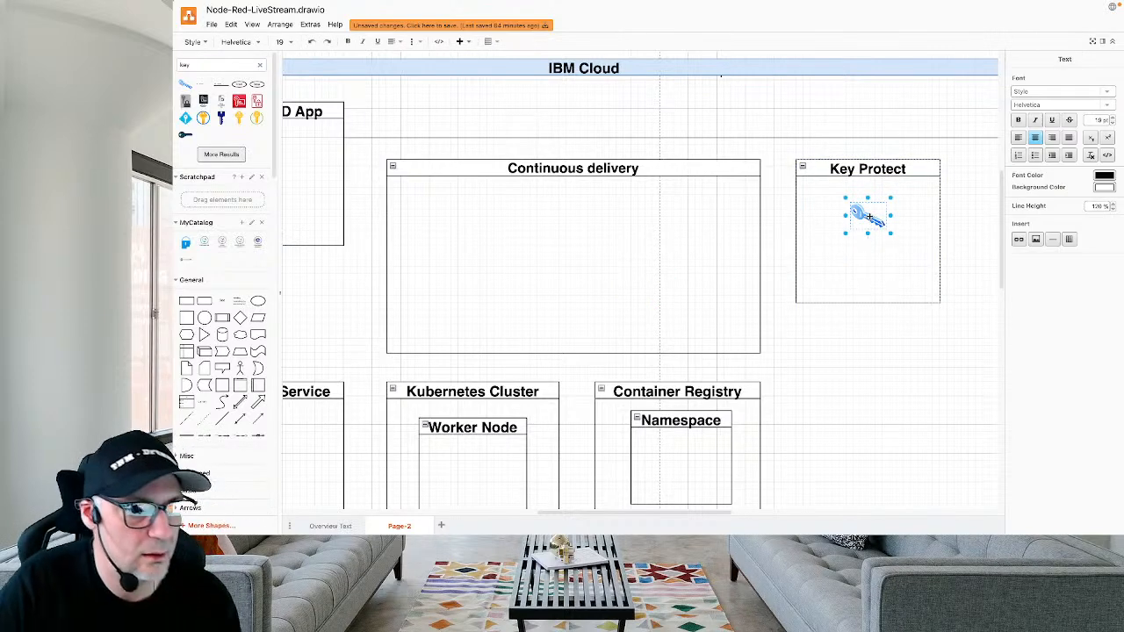
pyautogui.write('A')
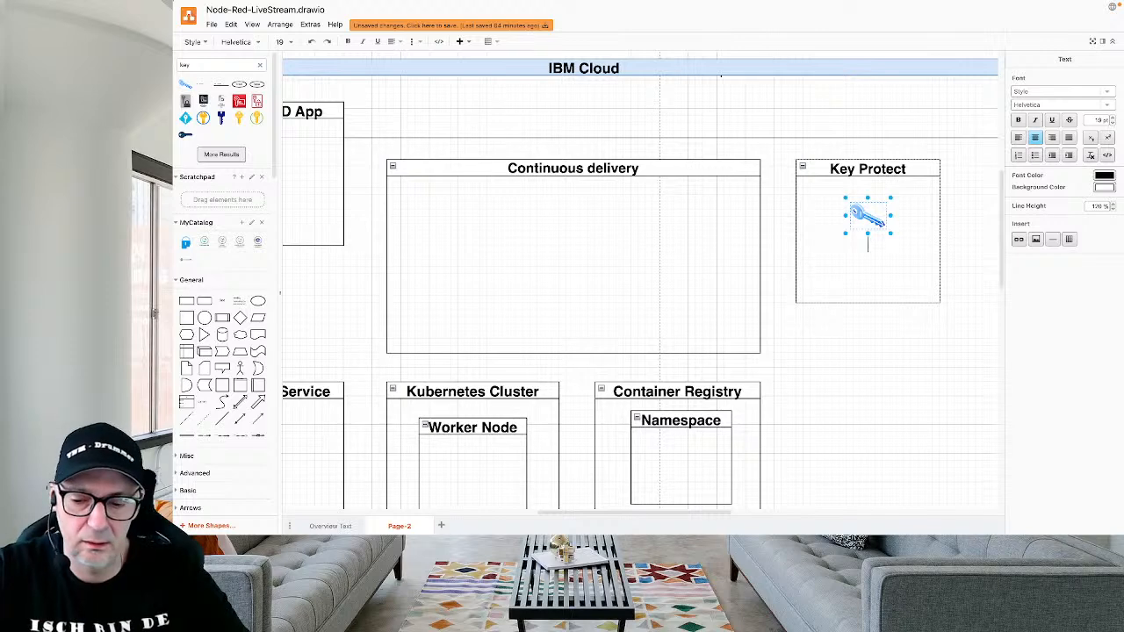
pyautogui.write('IBM CLoud')
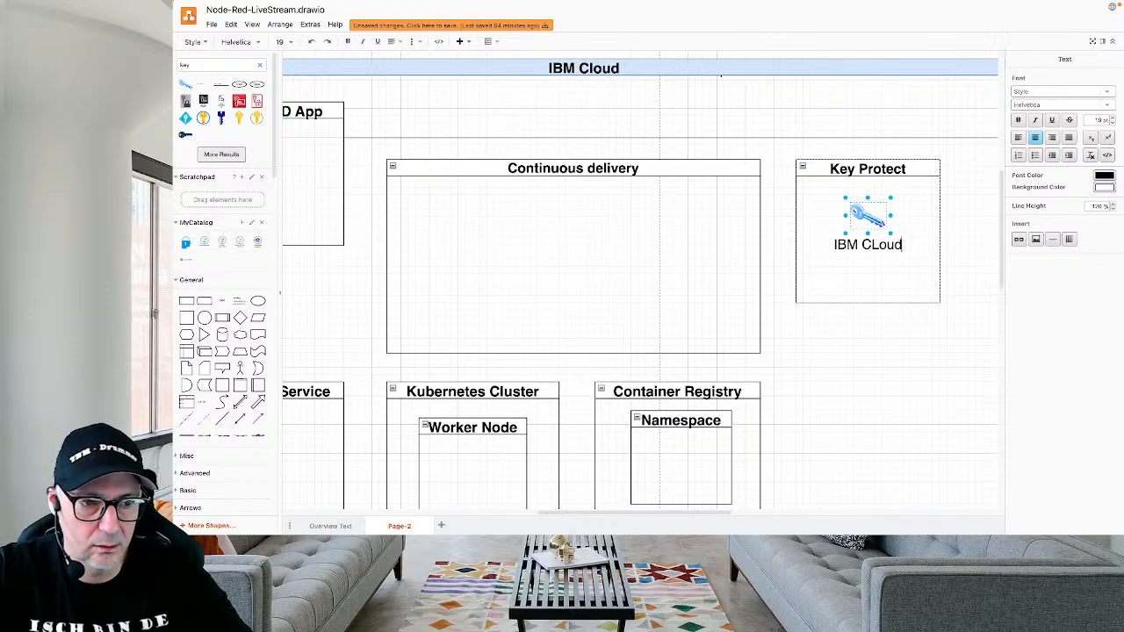
pyautogui.write(' API ')
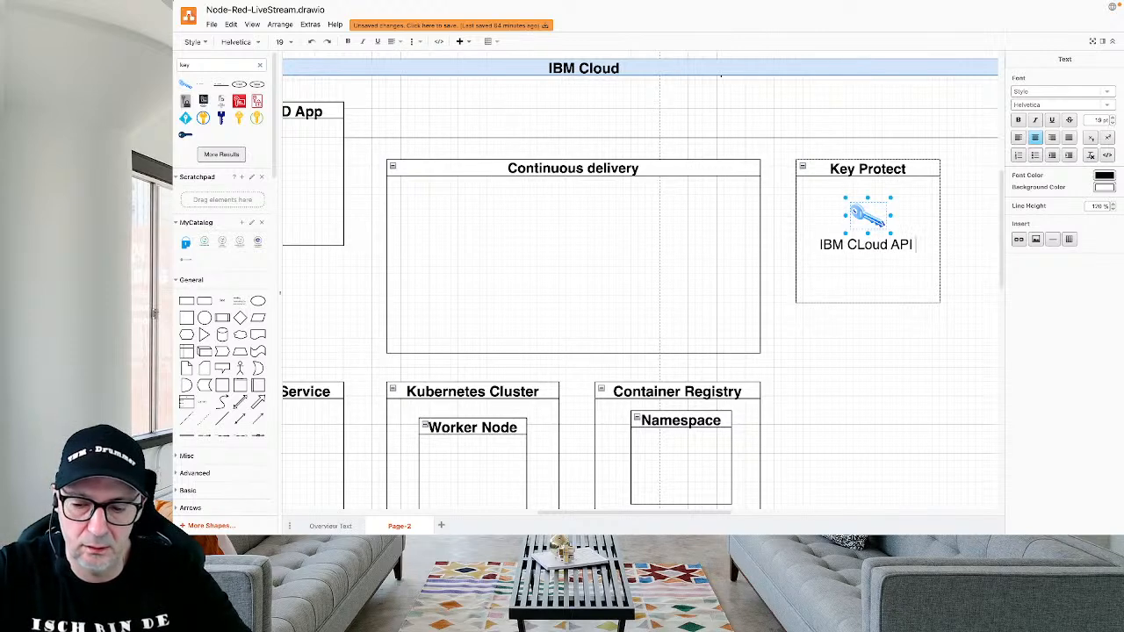
pyautogui.write('ke')
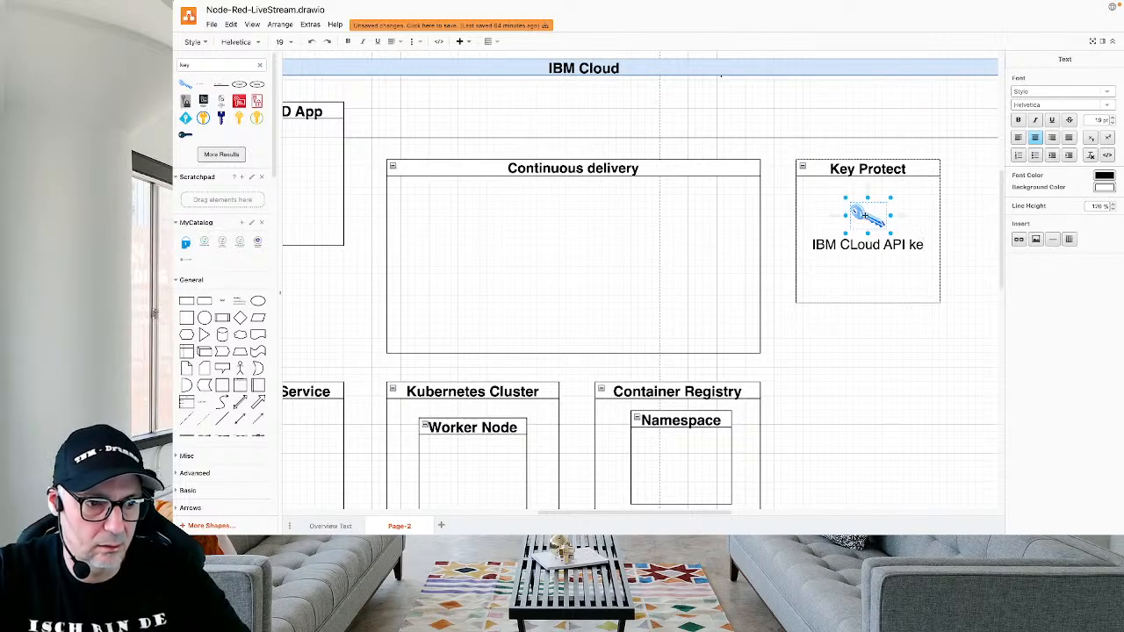
pyautogui.write('y')
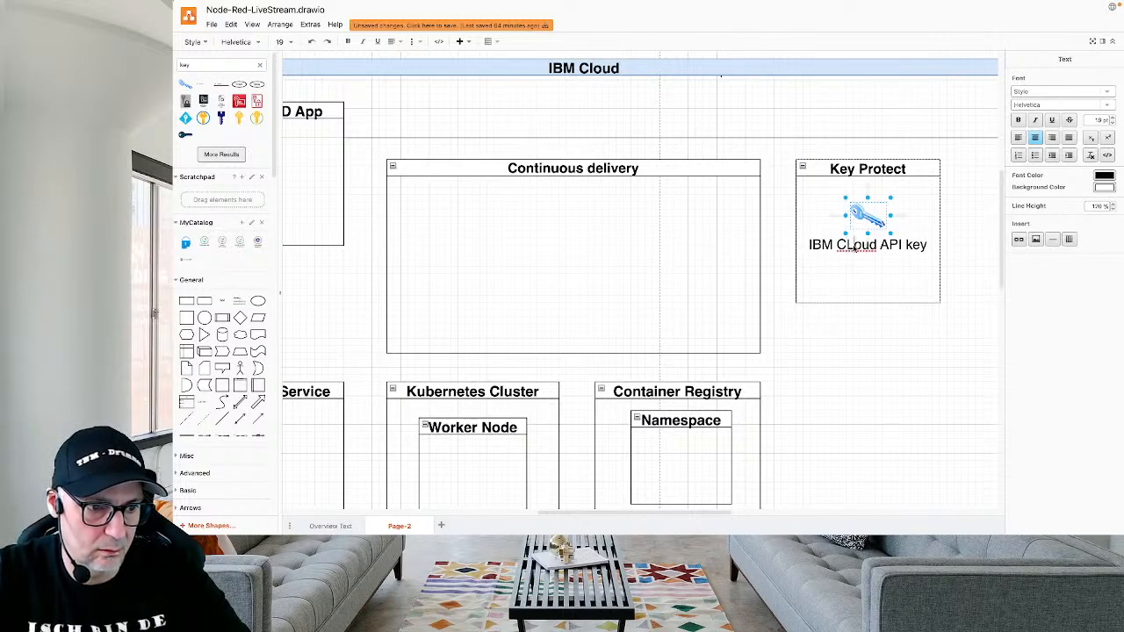
pyautogui.click(855, 247)
pyautogui.press('BackSpace')
pyautogui.write('l')
pyautogui.click(901, 364)
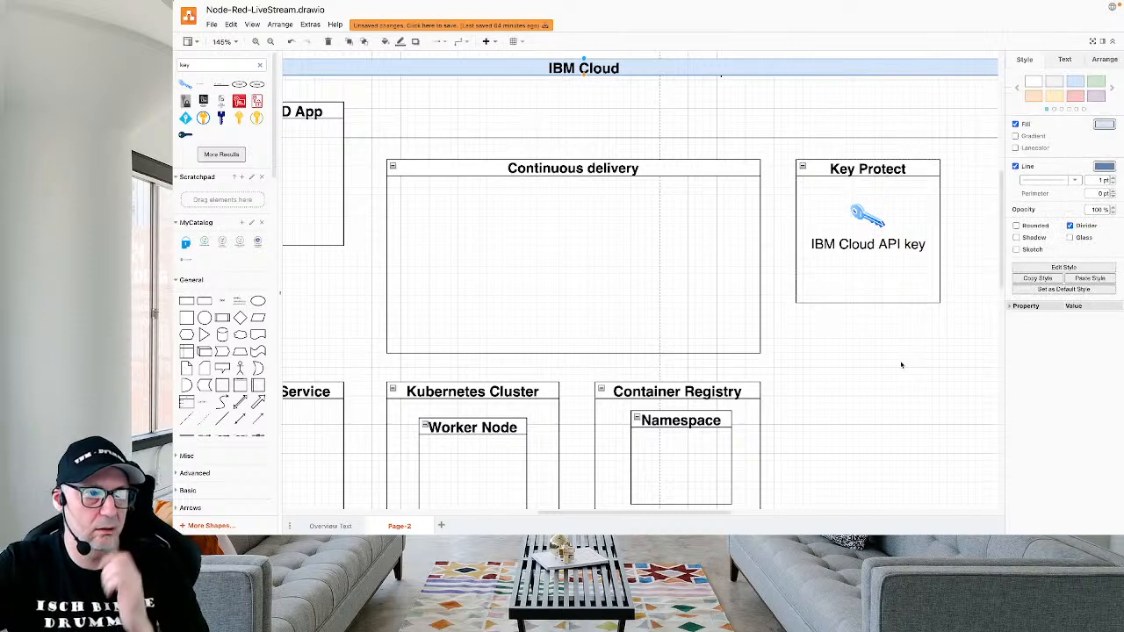
# Add a straight directional connector to the diagram and place it in the free area below the Key Protect container.
pyautogui.scroll(1, 534, 259)
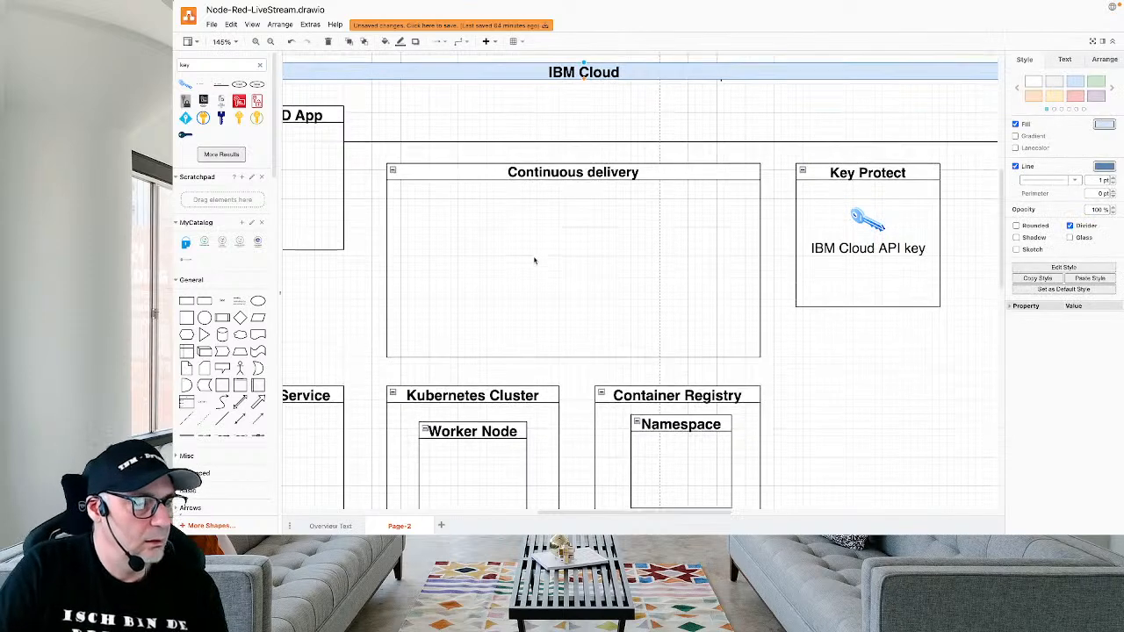
pyautogui.hscroll(-3, 534, 260)
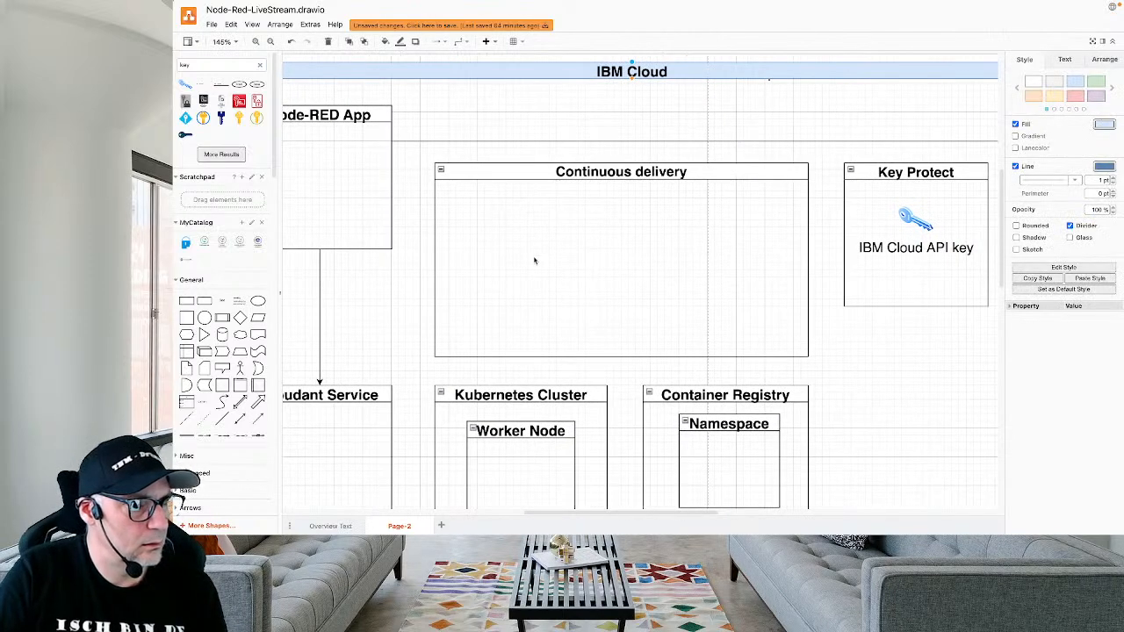
pyautogui.click(605, 173)
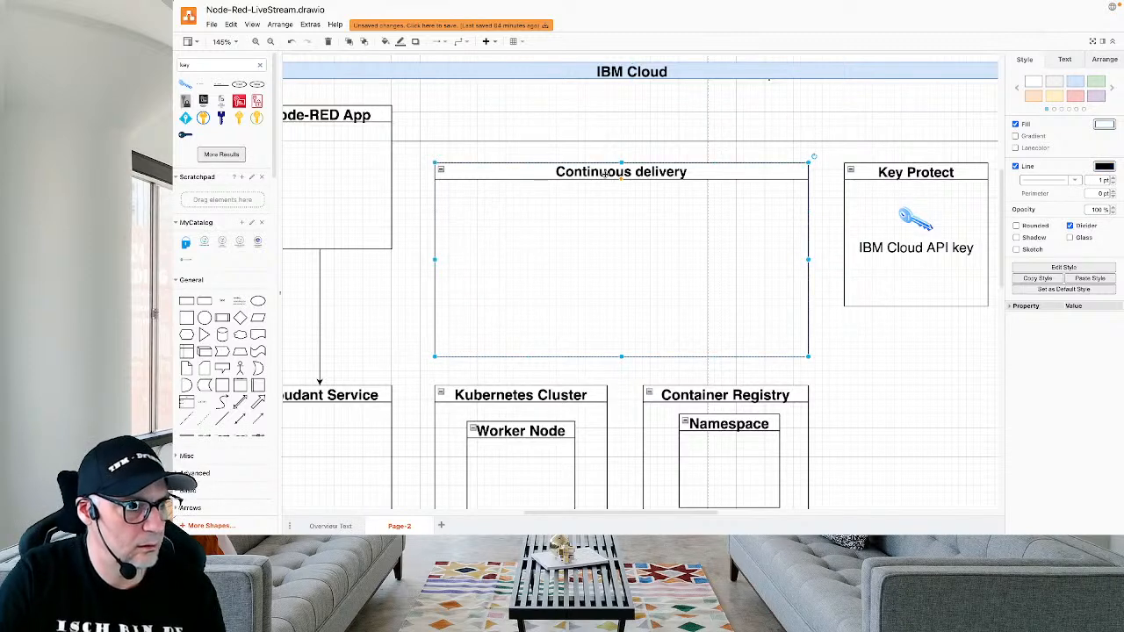
pyautogui.moveTo(240, 299)
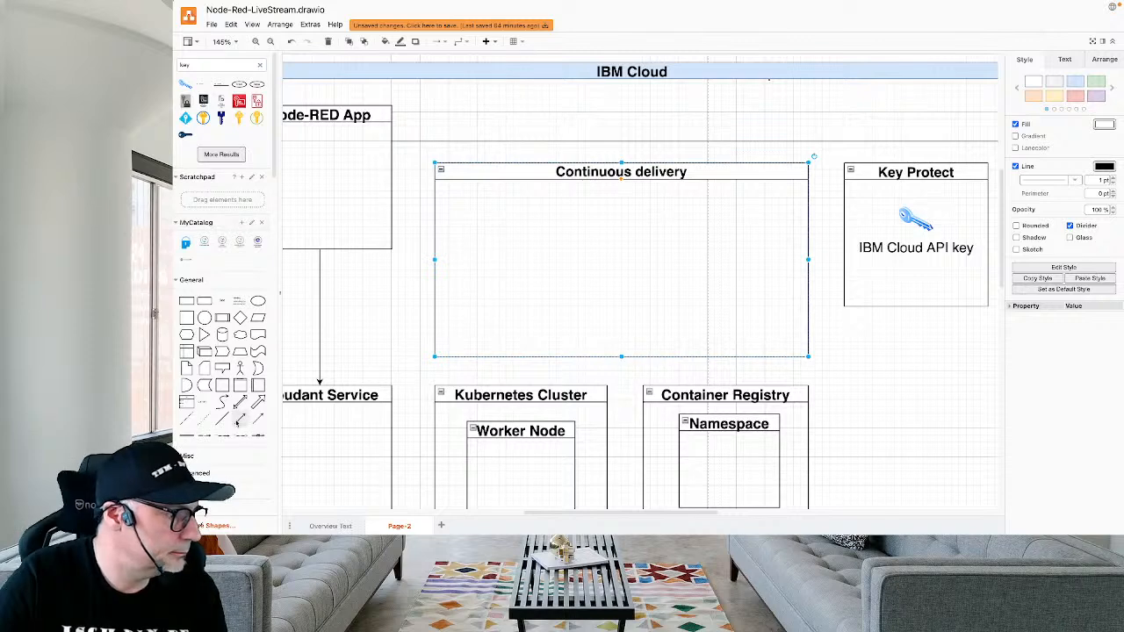
pyautogui.click(258, 418)
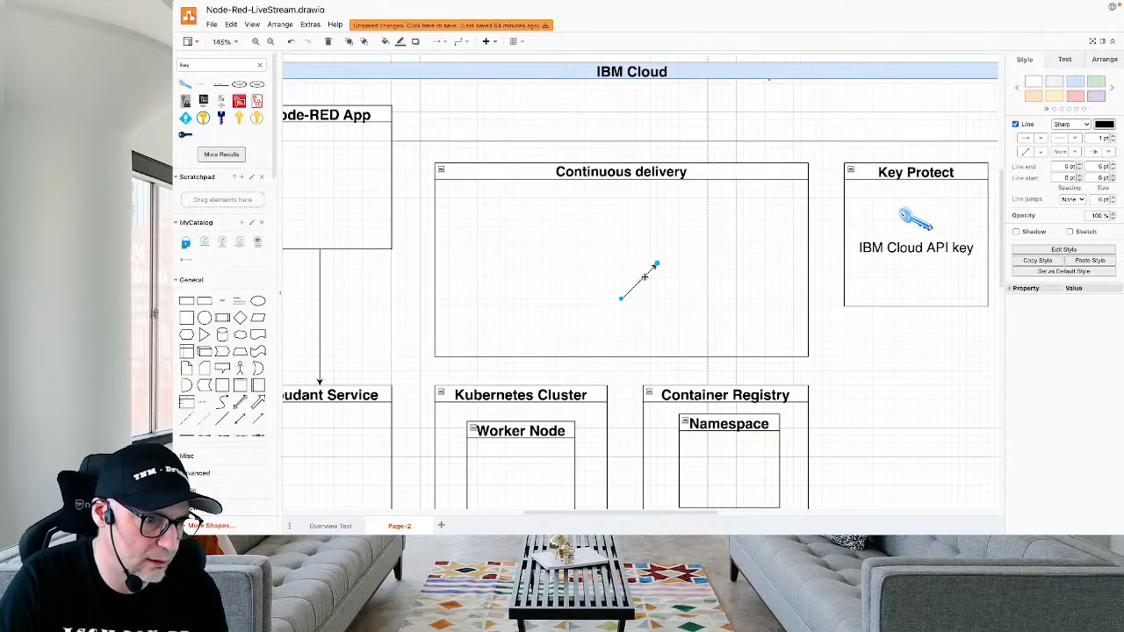
pyautogui.moveTo(645, 277); pyautogui.dragTo(909, 355)
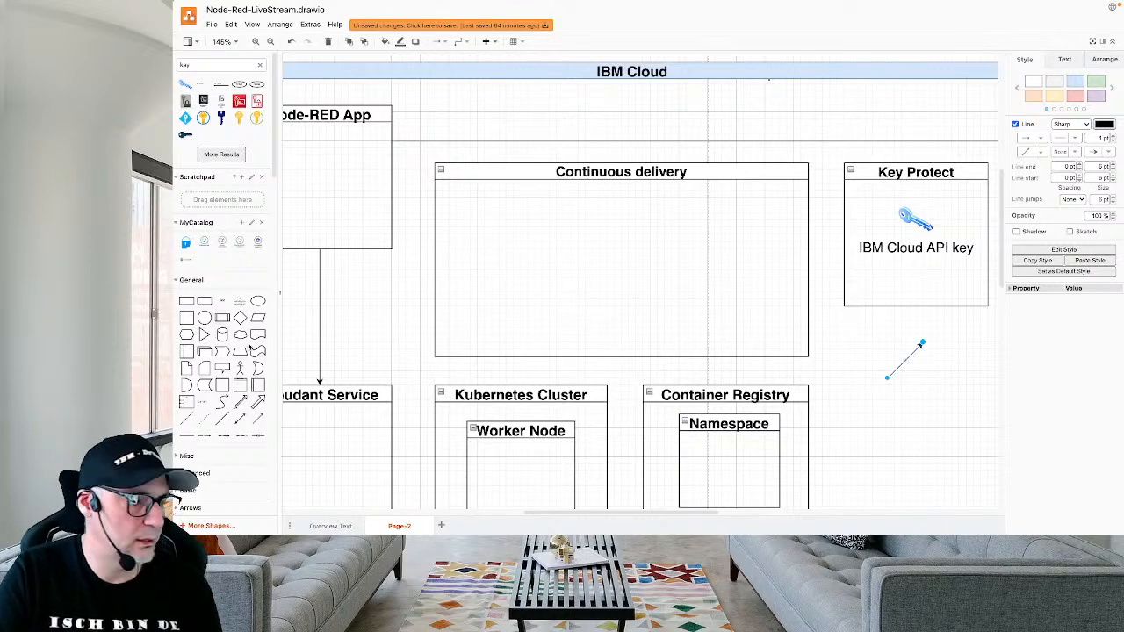
# Add a vertical container titled toolchain and center it inside the Continuous delivery block.
pyautogui.click(240, 384)
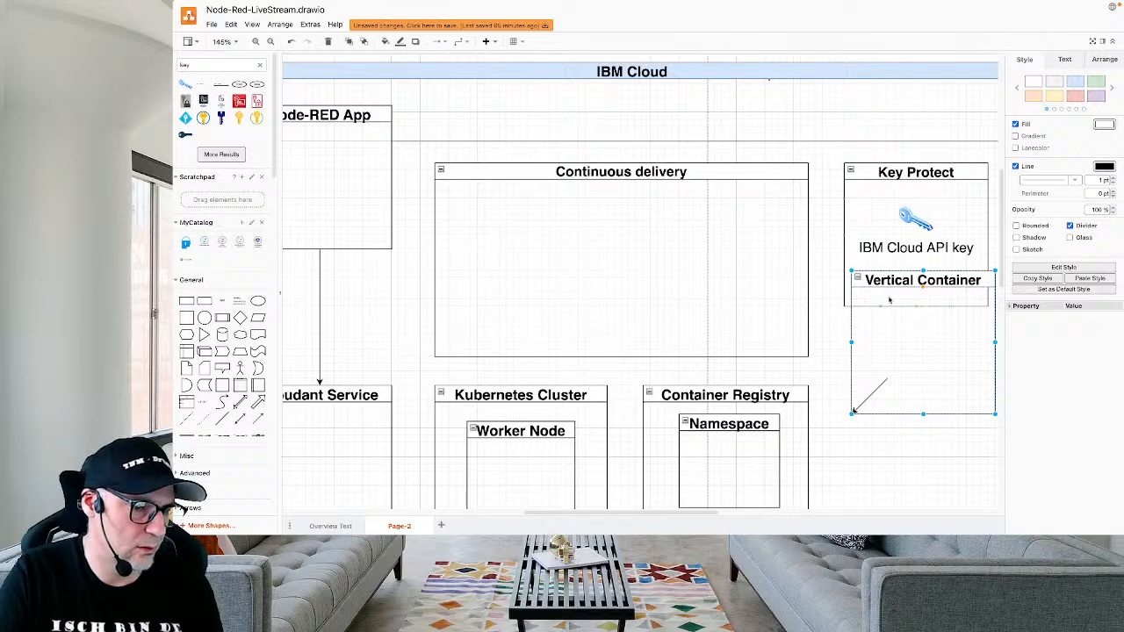
pyautogui.moveTo(903, 279); pyautogui.dragTo(585, 204)
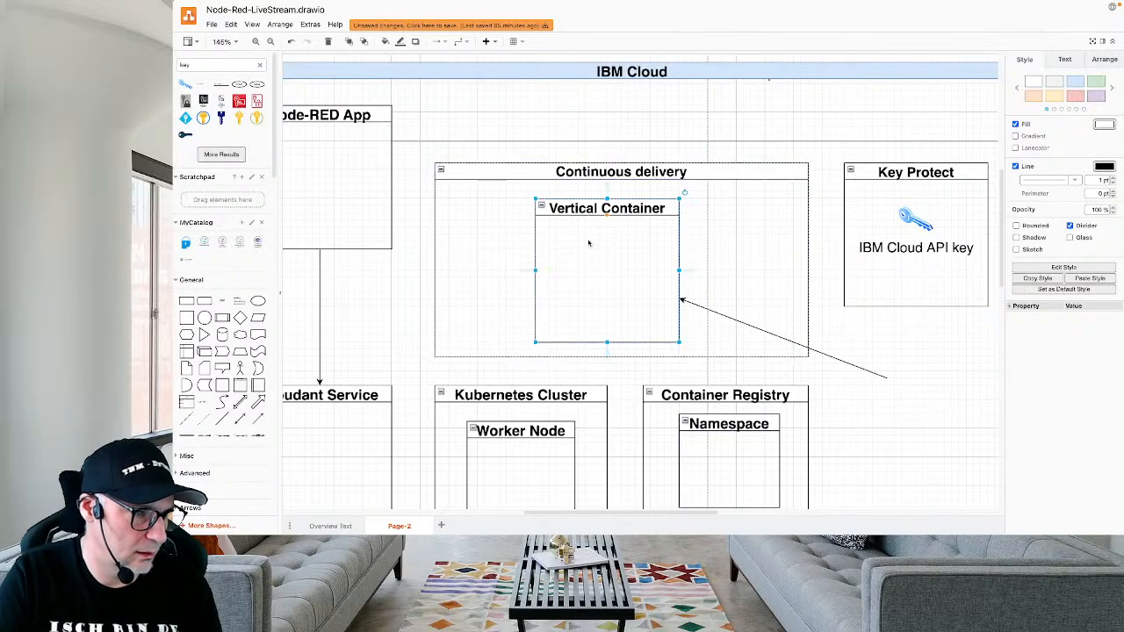
pyautogui.doubleClick(594, 210)
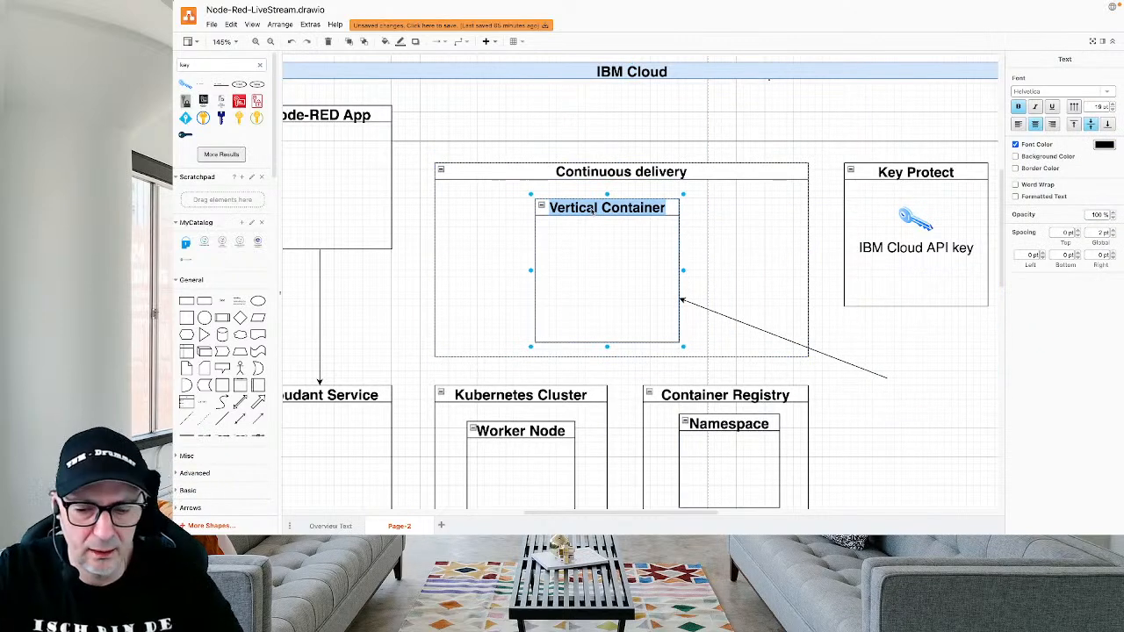
pyautogui.write('tool')
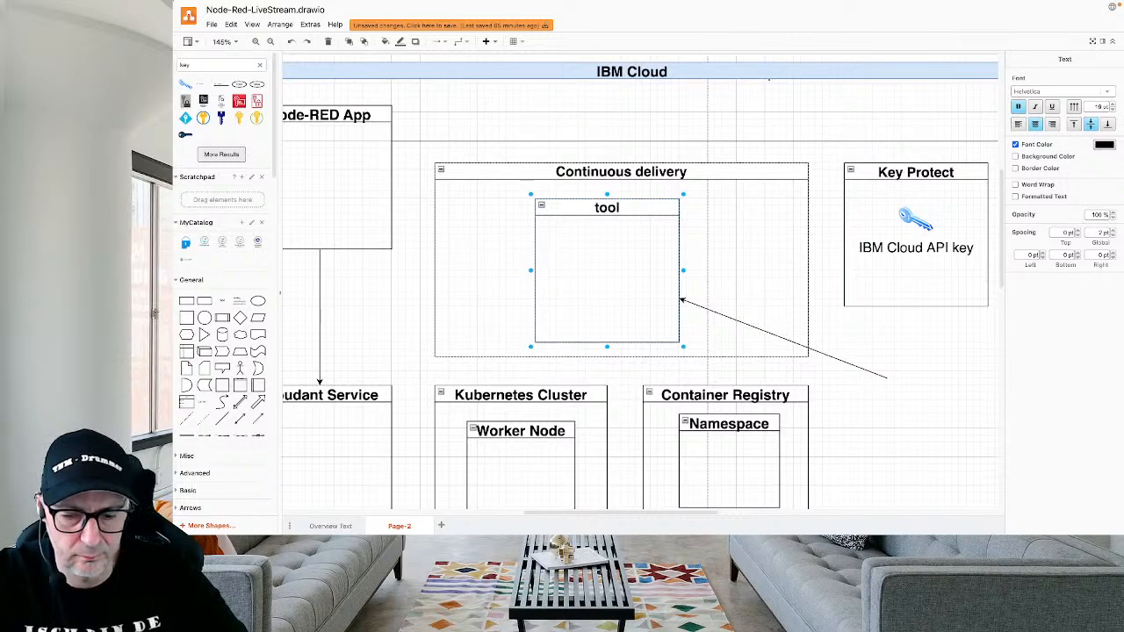
pyautogui.write('chain')
pyautogui.click(672, 207)
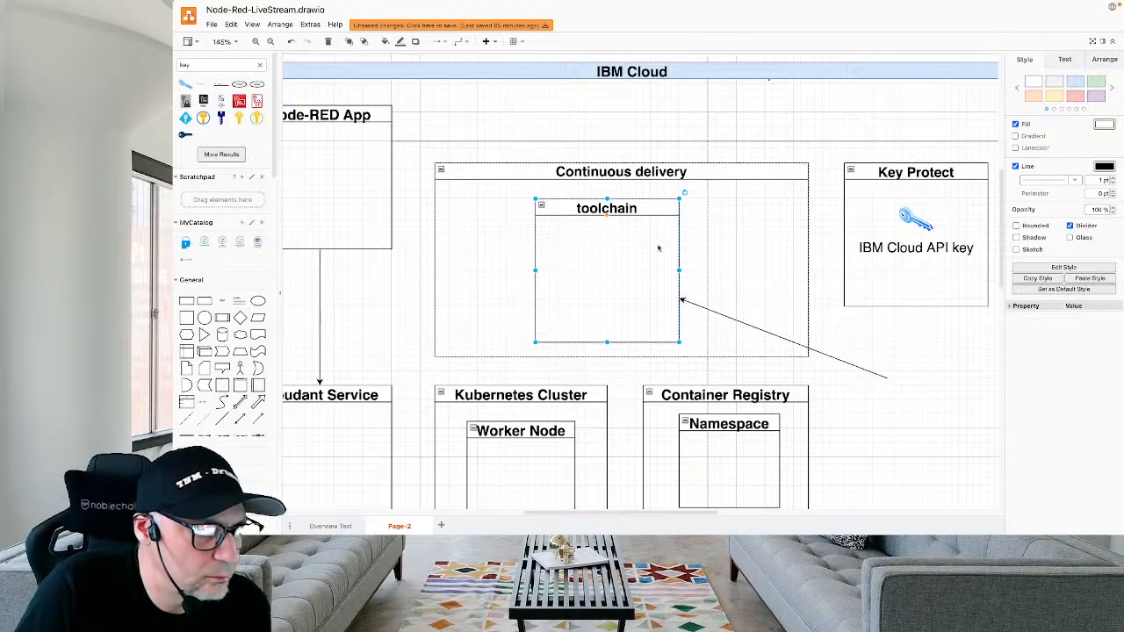
pyautogui.moveTo(678, 215)
pyautogui.mouseDown()
pyautogui.moveTo(865, 263)
pyautogui.moveTo(693, 201)
pyautogui.moveTo(672, 210)
pyautogui.moveTo(693, 203)
pyautogui.mouseUp()
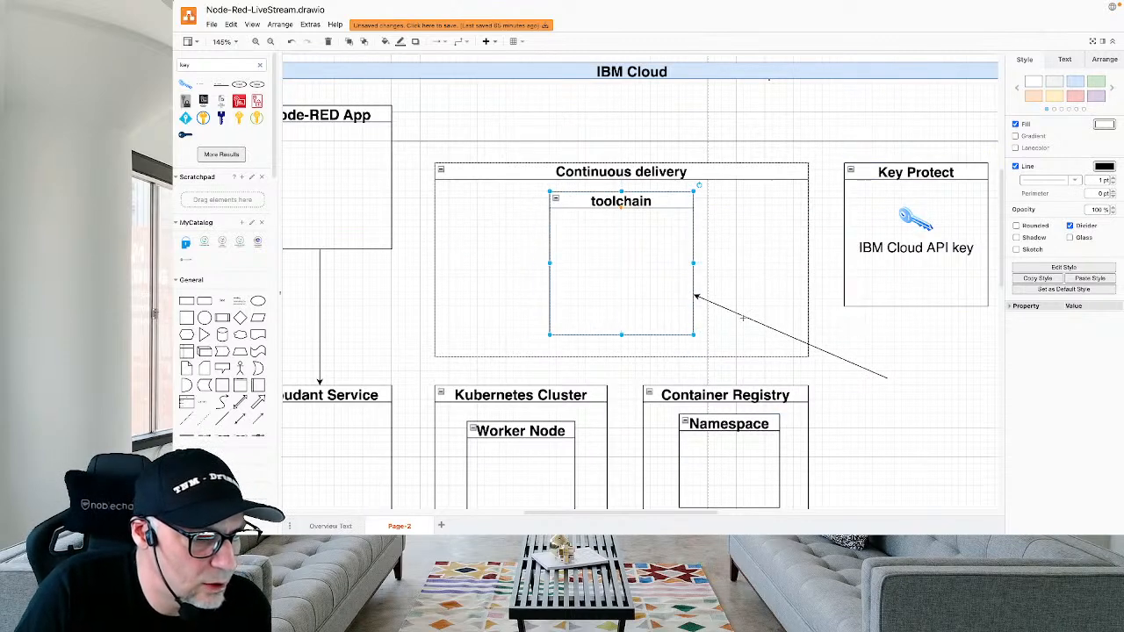
# Attach the arrow from the toolchain container to the key icon, and lower the Key Protect container until the arrow runs horizontally.
pyautogui.click(697, 297)
pyautogui.moveTo(693, 297); pyautogui.dragTo(843, 235)
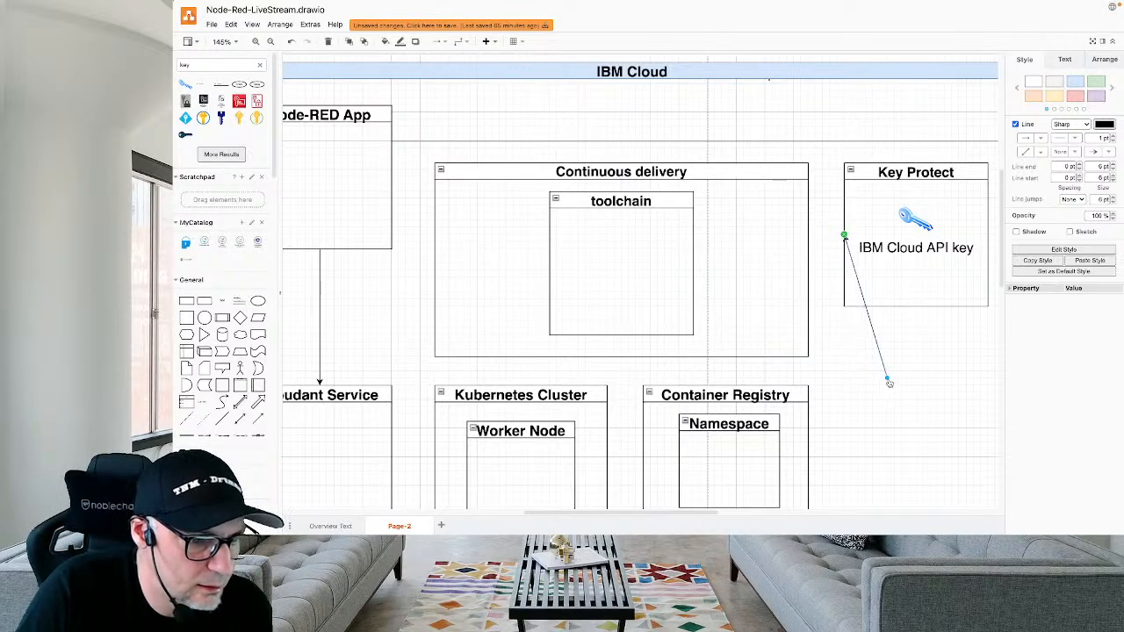
pyautogui.moveTo(887, 379); pyautogui.dragTo(719, 271)
pyautogui.moveTo(697, 268); pyautogui.dragTo(695, 263)
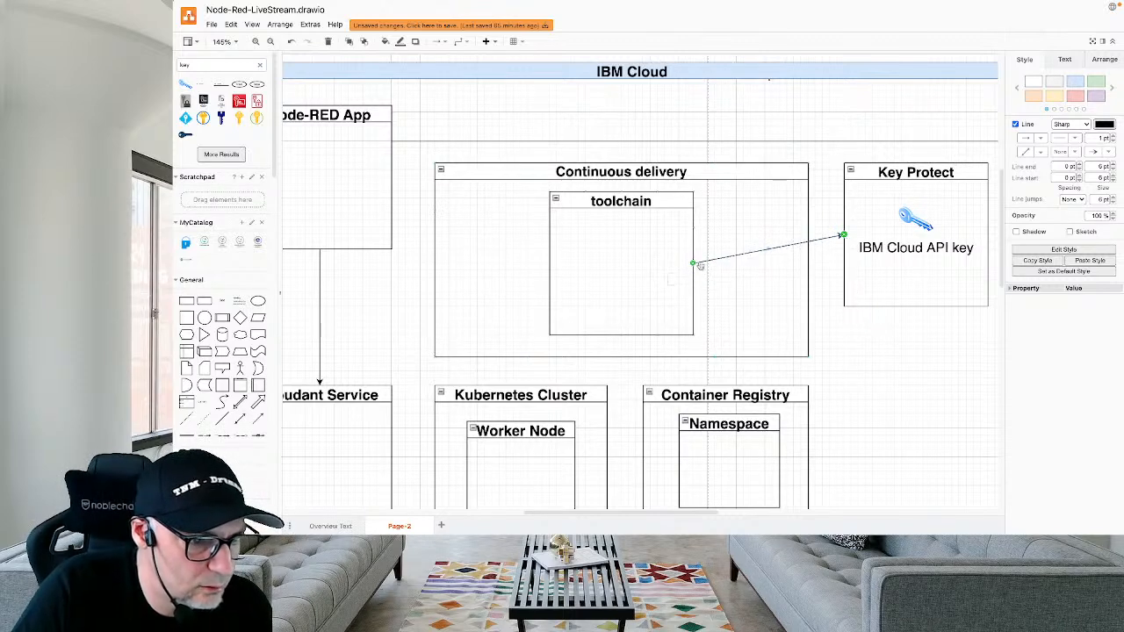
pyautogui.moveTo(845, 235); pyautogui.dragTo(898, 221)
pyautogui.click(918, 290)
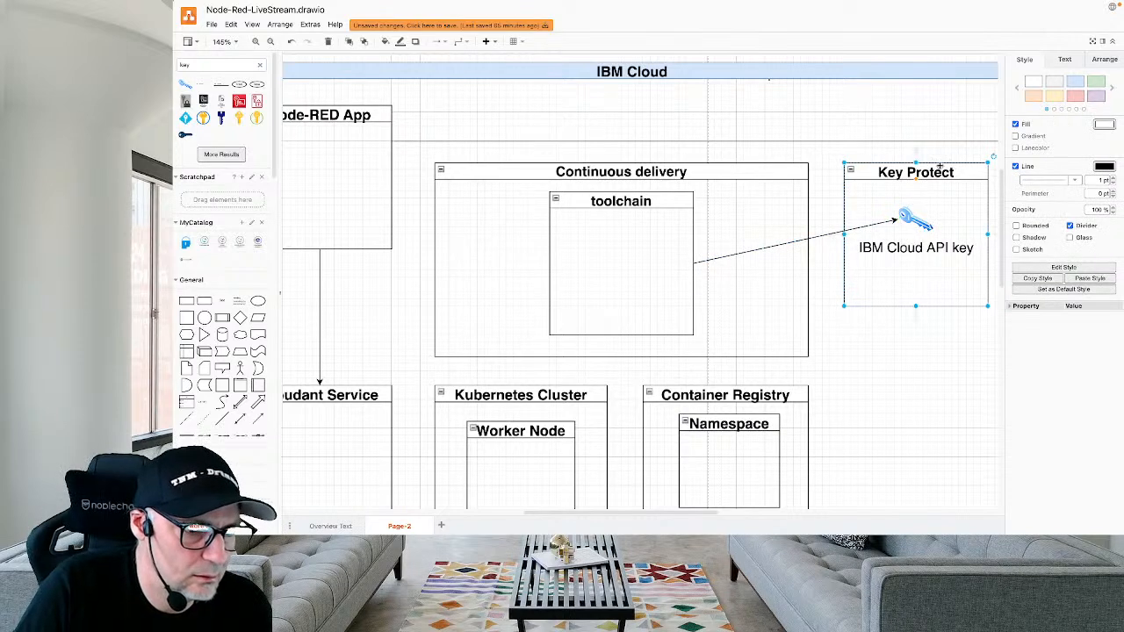
pyautogui.moveTo(939, 172); pyautogui.dragTo(939, 210)
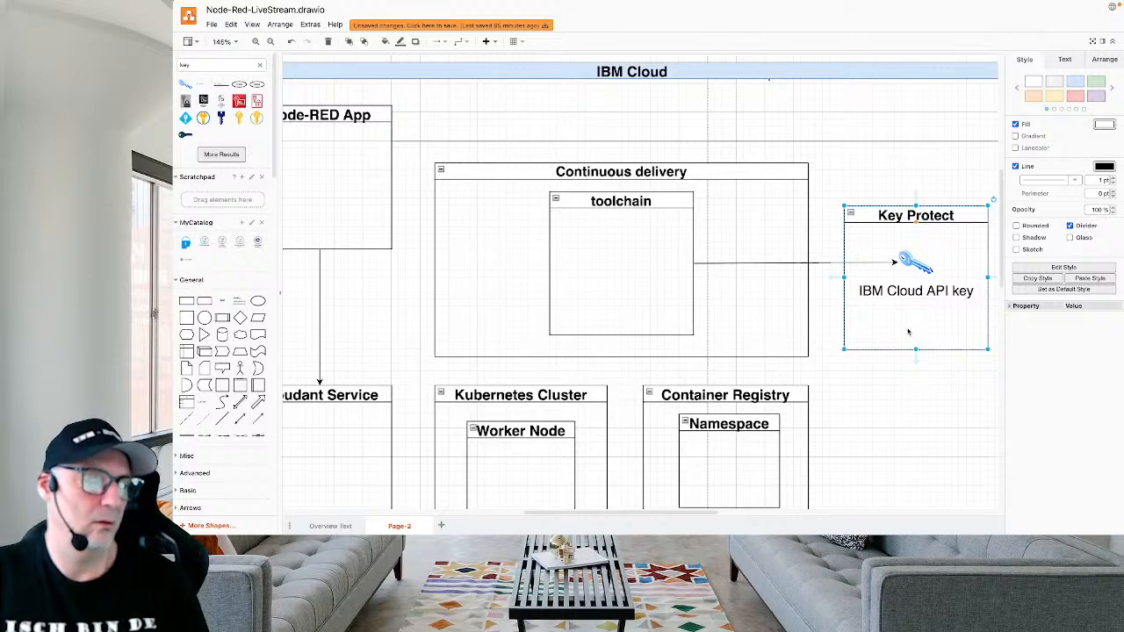
# Look over the diagram's service blocks and connections, and select the long connector leaving the Node-RED App block.
pyautogui.hscroll(-5, 756, 355)
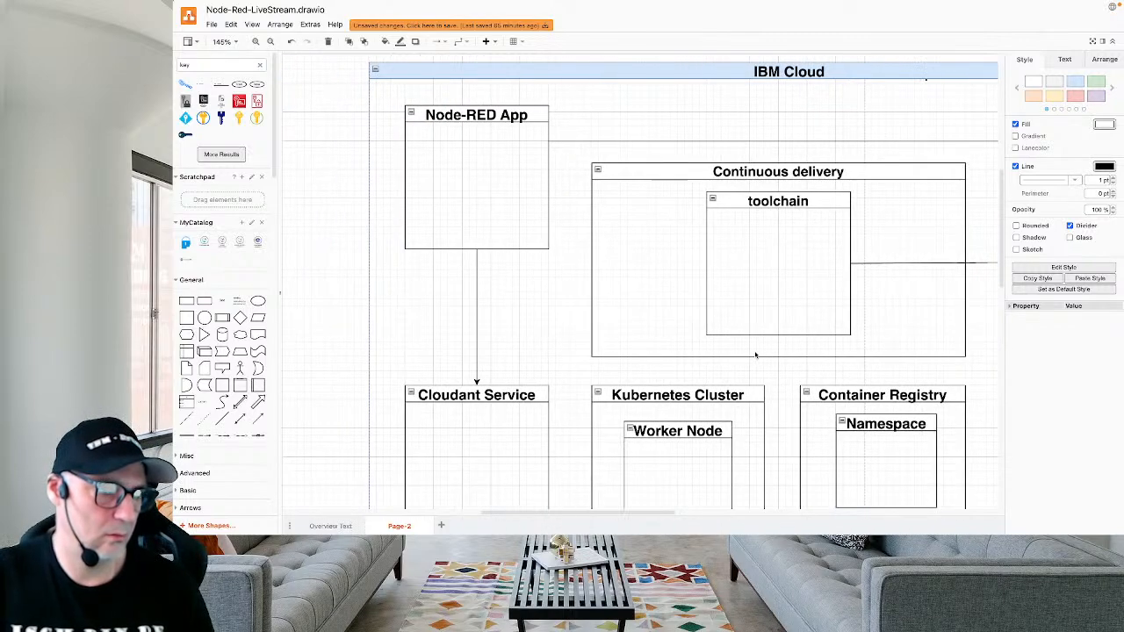
pyautogui.hscroll(1, 755, 355)
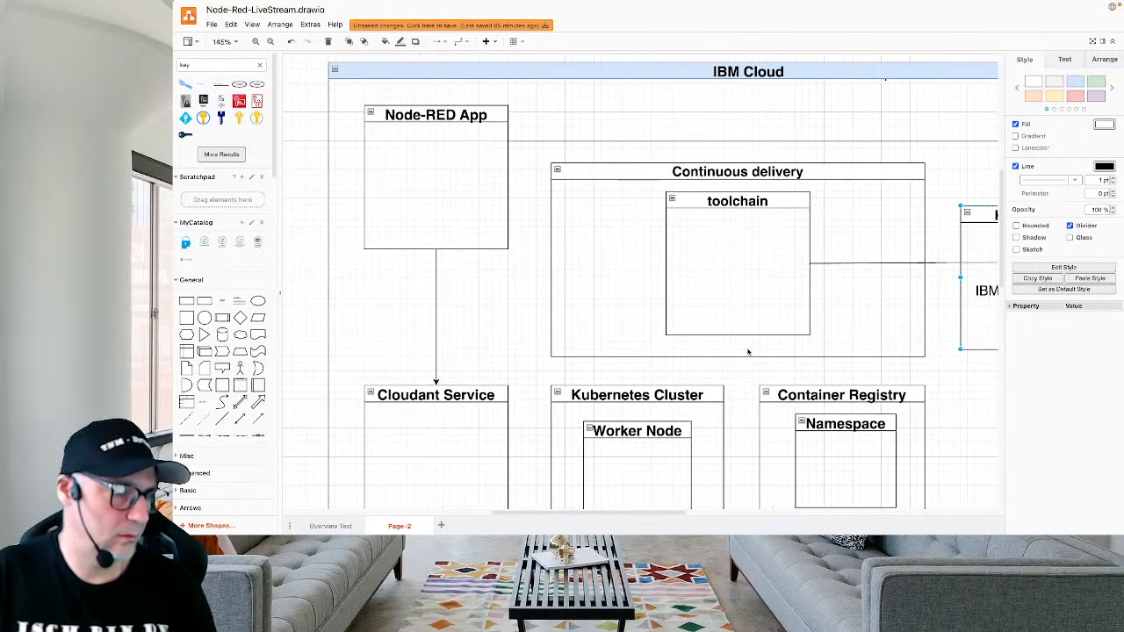
pyautogui.hotkey('ctrl', 'Left')
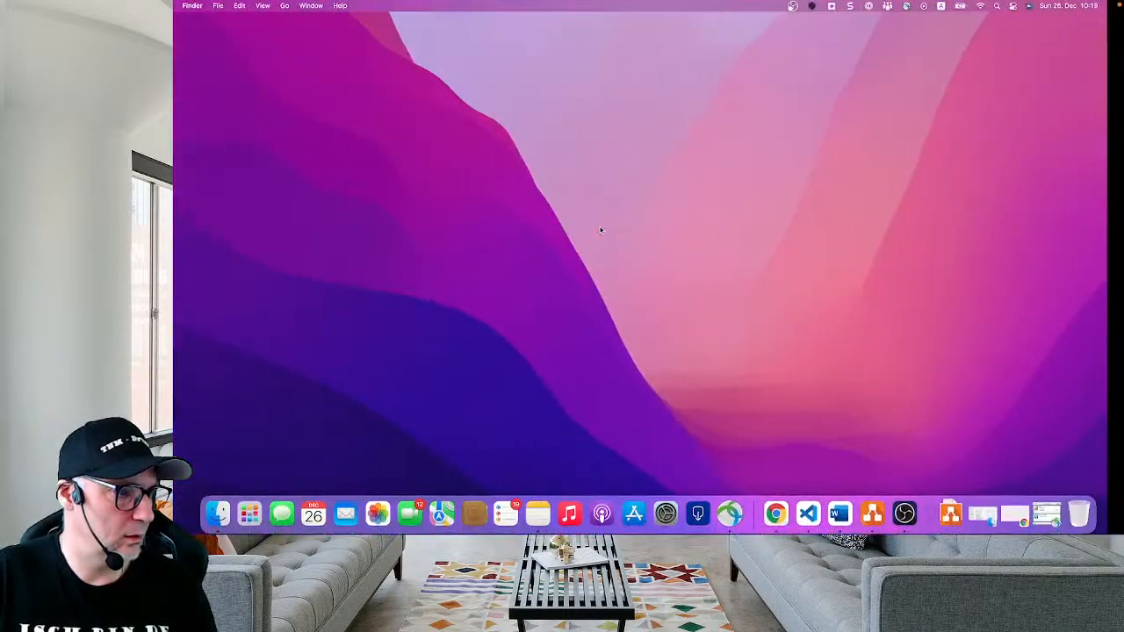
pyautogui.hotkey('ctrl', 'Right')
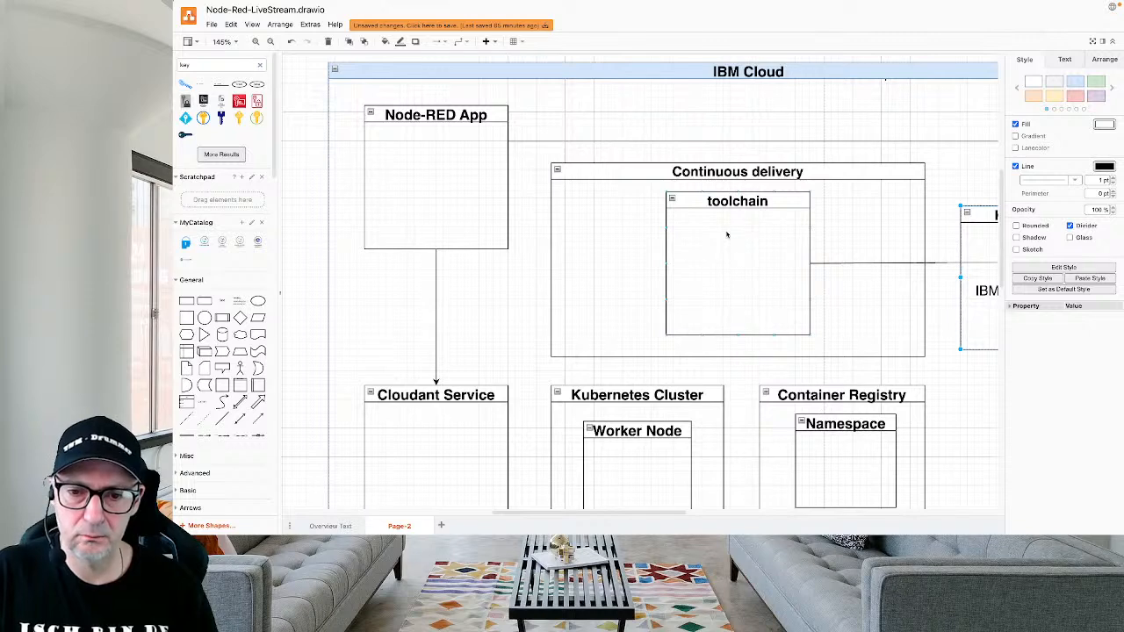
pyautogui.click(650, 170)
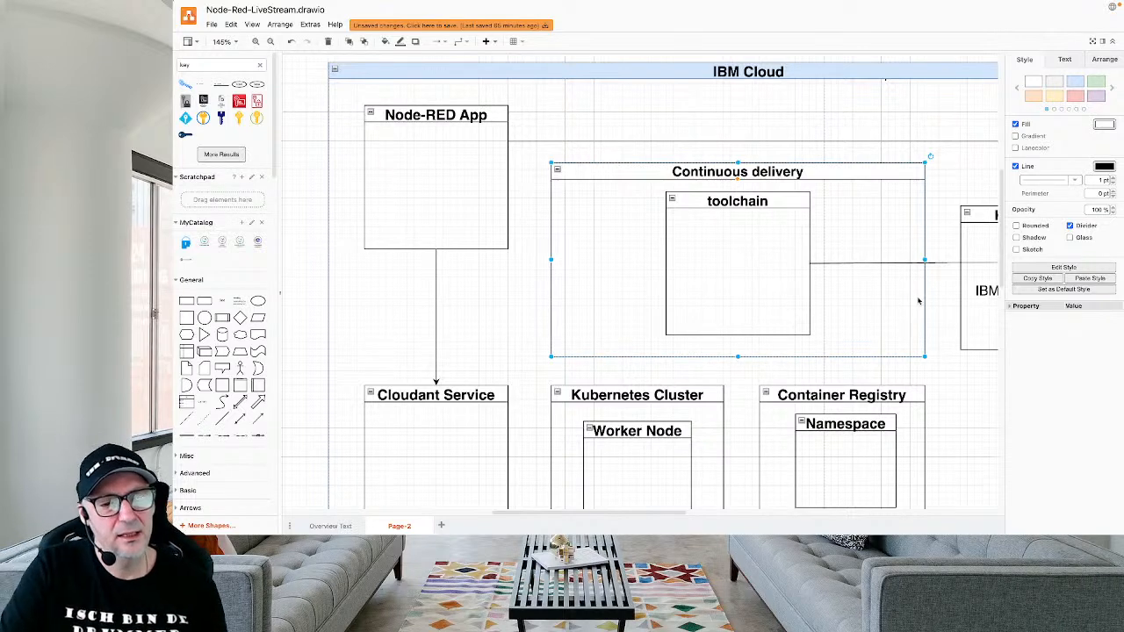
pyautogui.moveTo(925, 259); pyautogui.dragTo(924, 234)
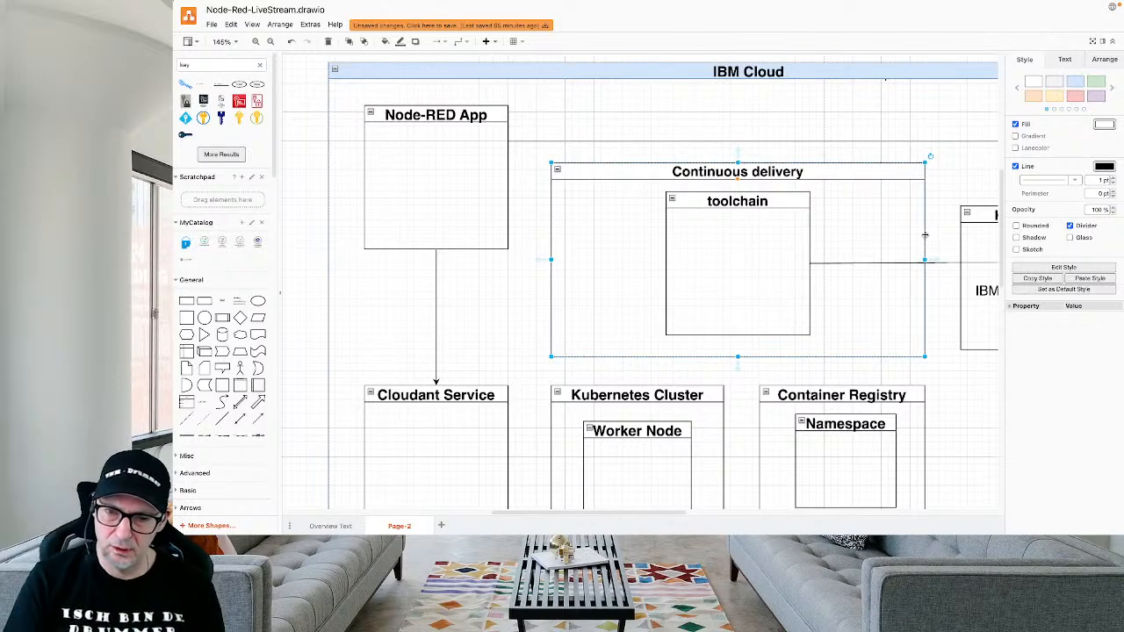
pyautogui.scroll(5, 873, 167)
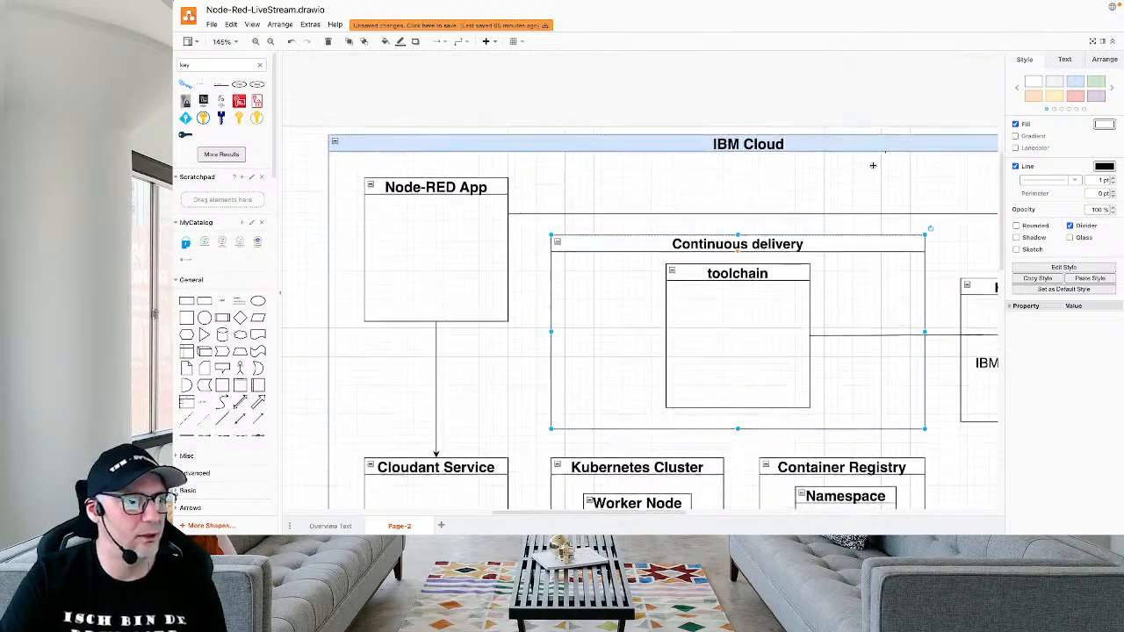
pyautogui.scroll(-3, 872, 167)
pyautogui.hscroll(-5, 873, 167)
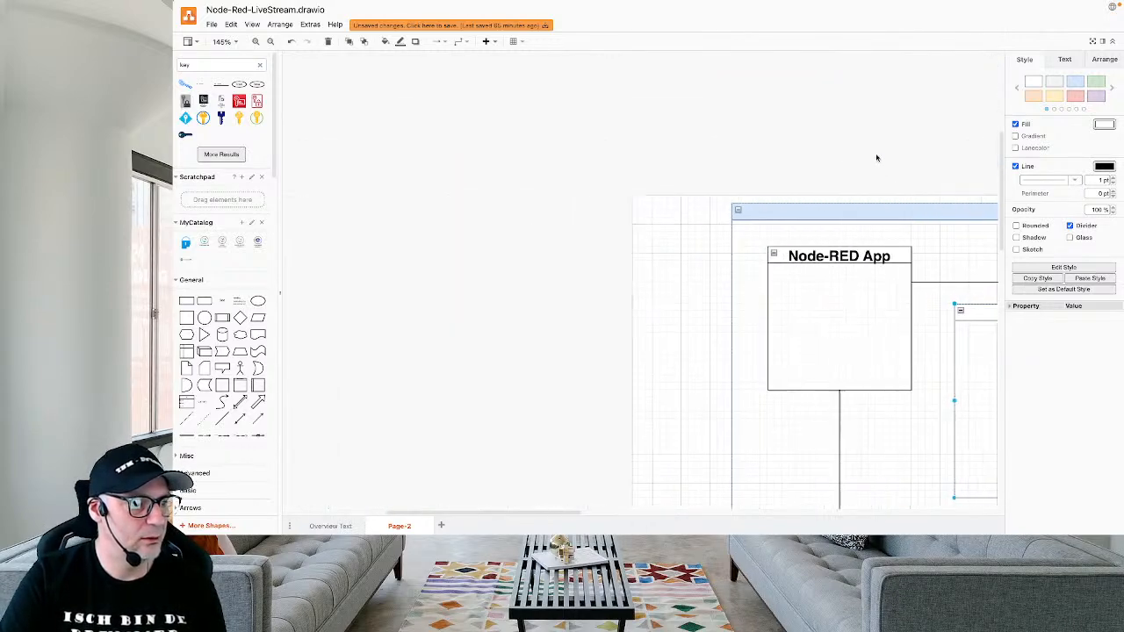
pyautogui.hscroll(6, 875, 163)
pyautogui.scroll(-5, 876, 161)
pyautogui.scroll(5, 877, 158)
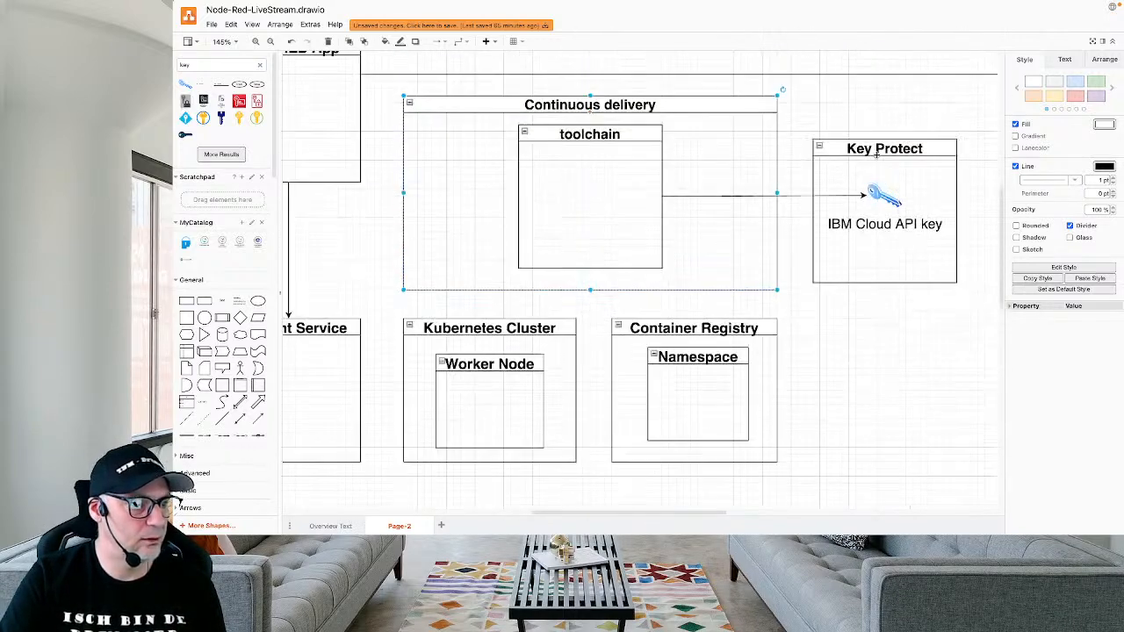
pyautogui.click(865, 77)
pyautogui.scroll(3, 866, 78)
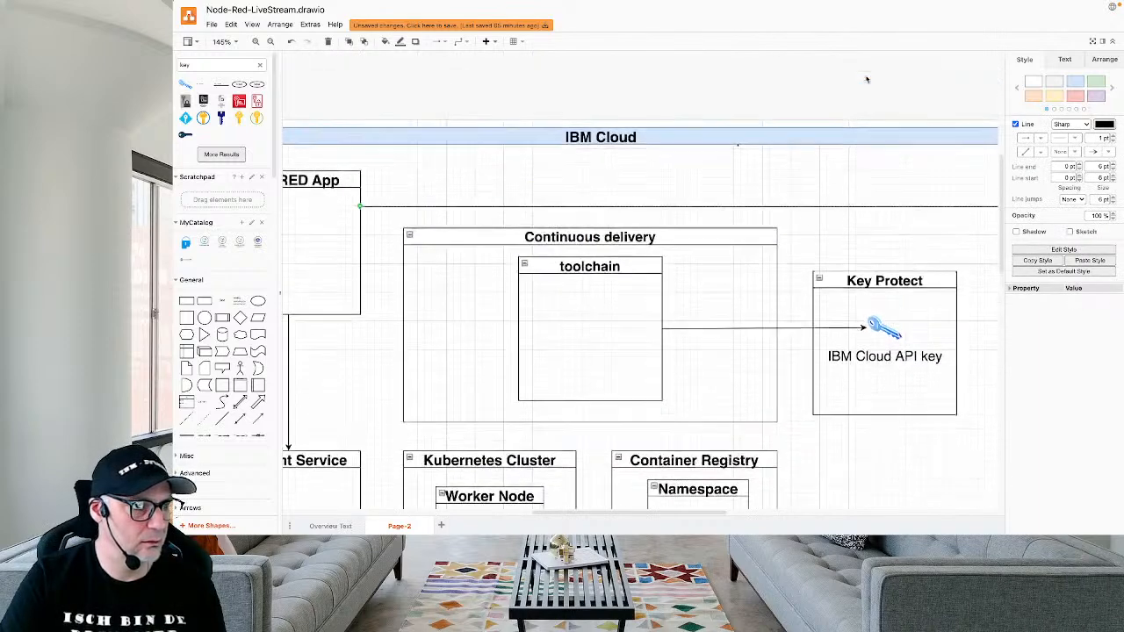
# Select the "Simplified overview" text box above the IBM Cloud container and extend its upper edge to make it taller.
pyautogui.click(807, 210)
pyautogui.scroll(1, 807, 210)
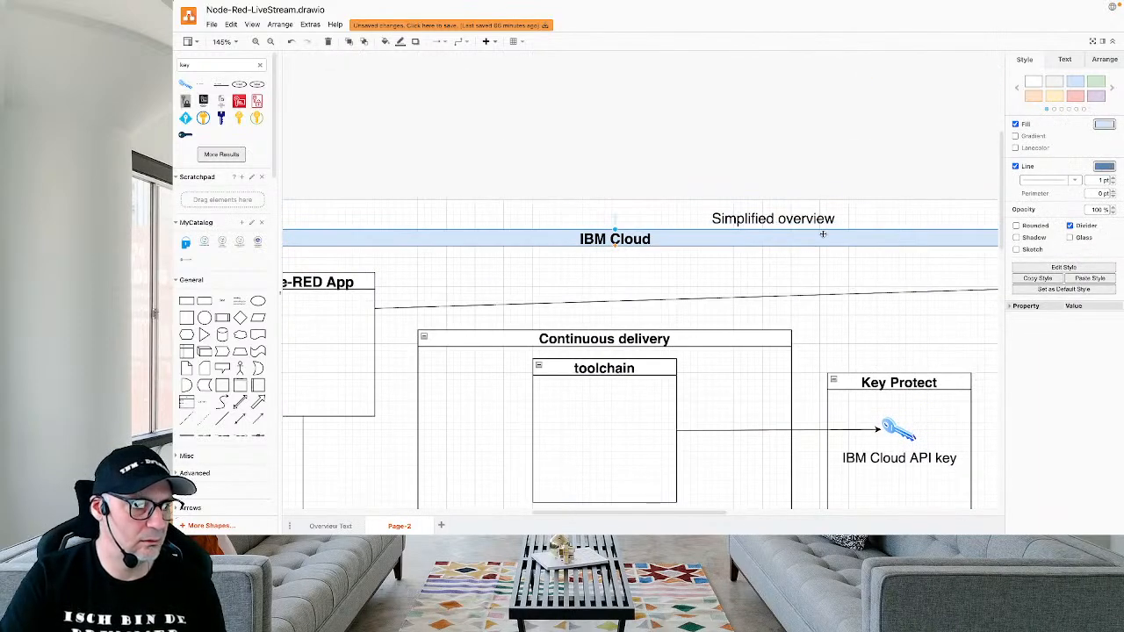
pyautogui.scroll(2, 816, 250)
pyautogui.click(793, 221)
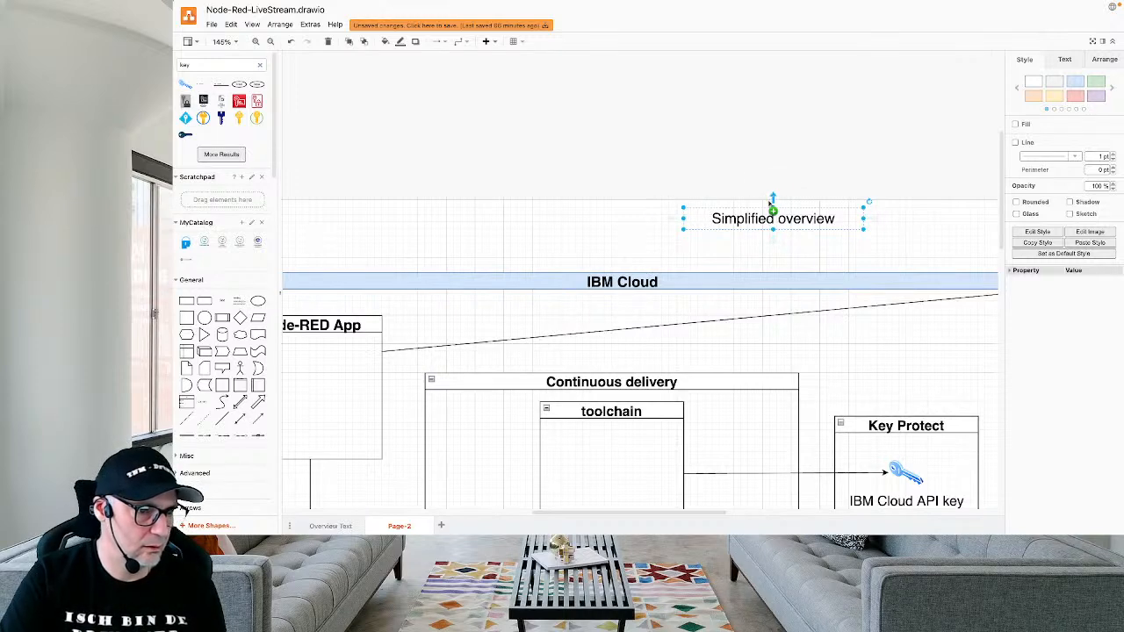
pyautogui.moveTo(772, 208); pyautogui.dragTo(757, 115)
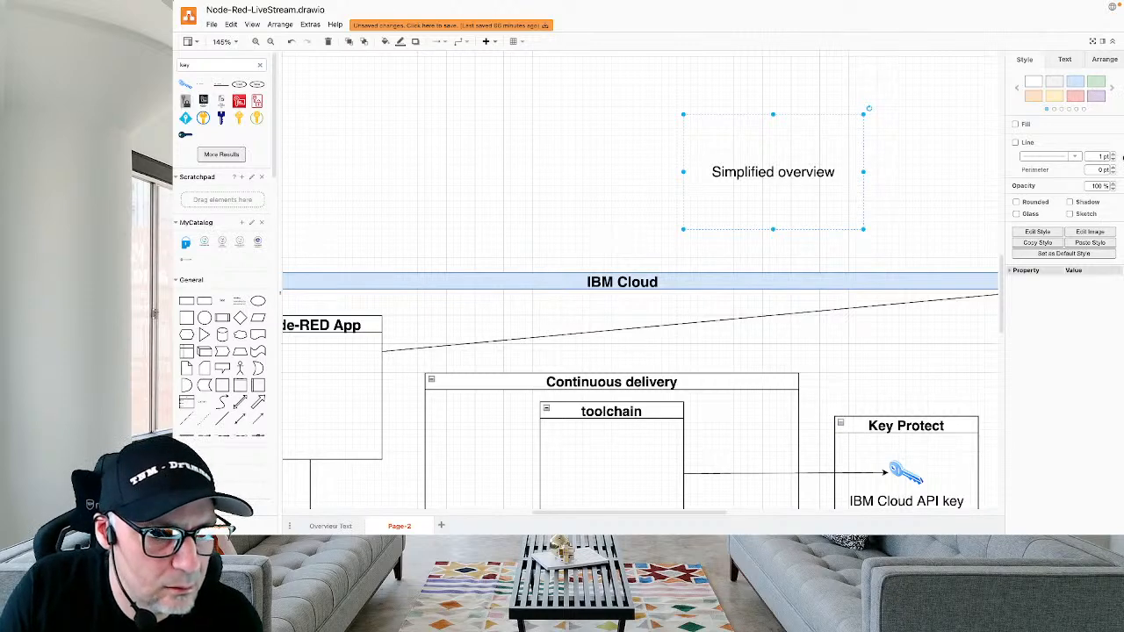
# Set the font size of the "Simplified overview" title to 29 pt.
pyautogui.click(1065, 59)
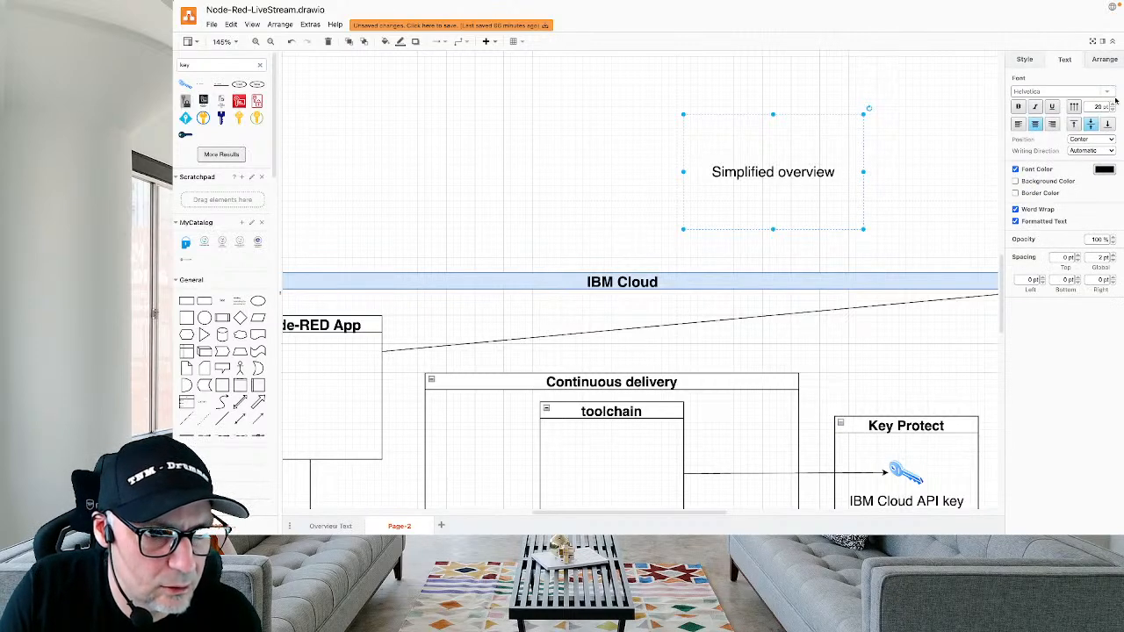
pyautogui.click(1113, 105)
pyautogui.click(1113, 105)
pyautogui.click(1113, 104)
pyautogui.click(1113, 105)
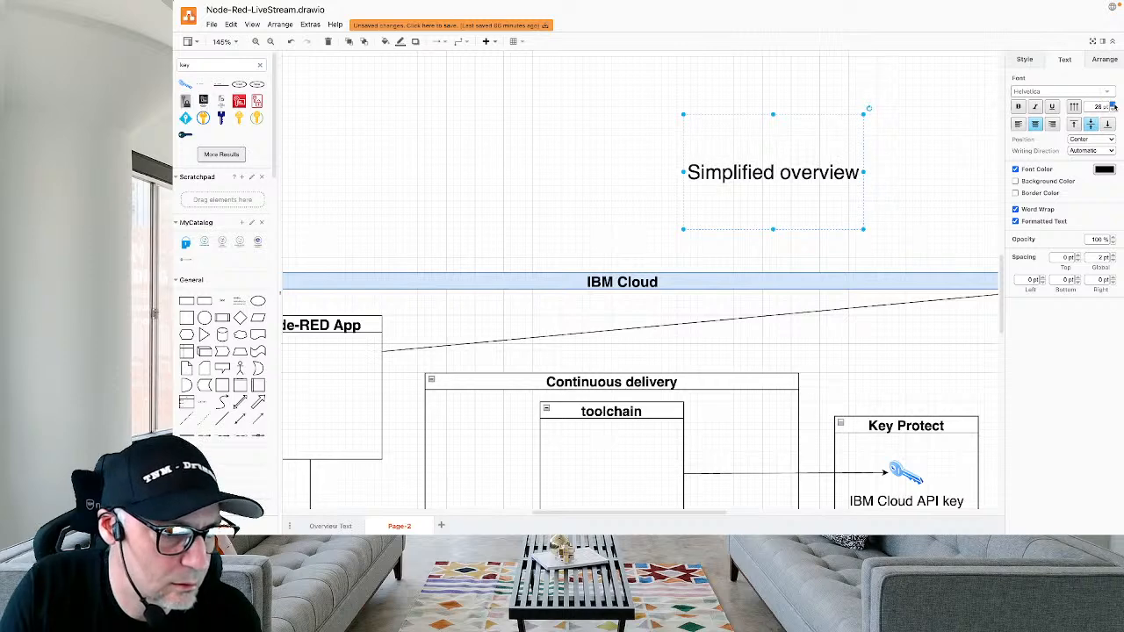
pyautogui.click(1112, 104)
# Widen the "Simplified overview" text box and move it over the Node-RED App end of the IBM Cloud container.
pyautogui.moveTo(863, 172); pyautogui.dragTo(955, 174)
pyautogui.moveTo(884, 226); pyautogui.dragTo(452, 171)
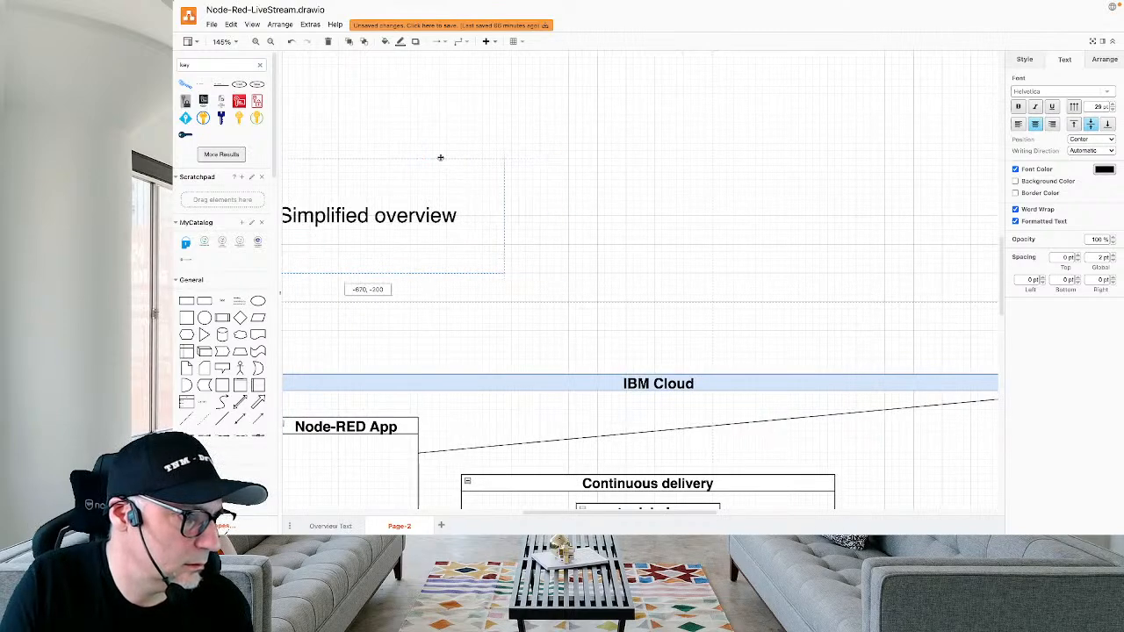
pyautogui.hscroll(4, 669, 307)
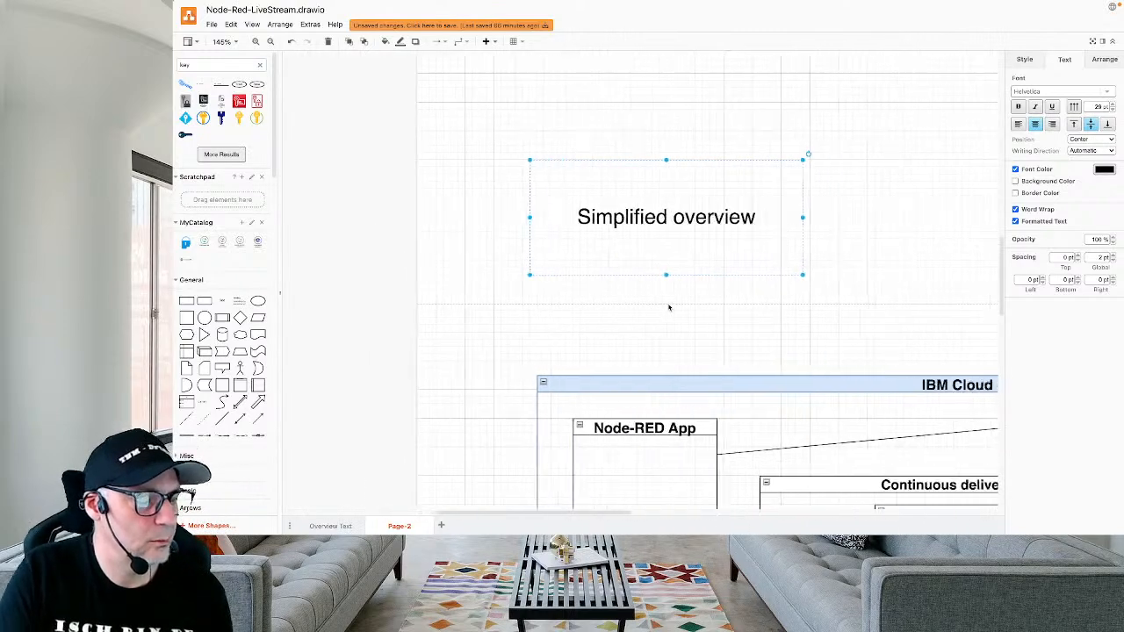
pyautogui.scroll(-1, 665, 305)
pyautogui.scroll(1, 664, 305)
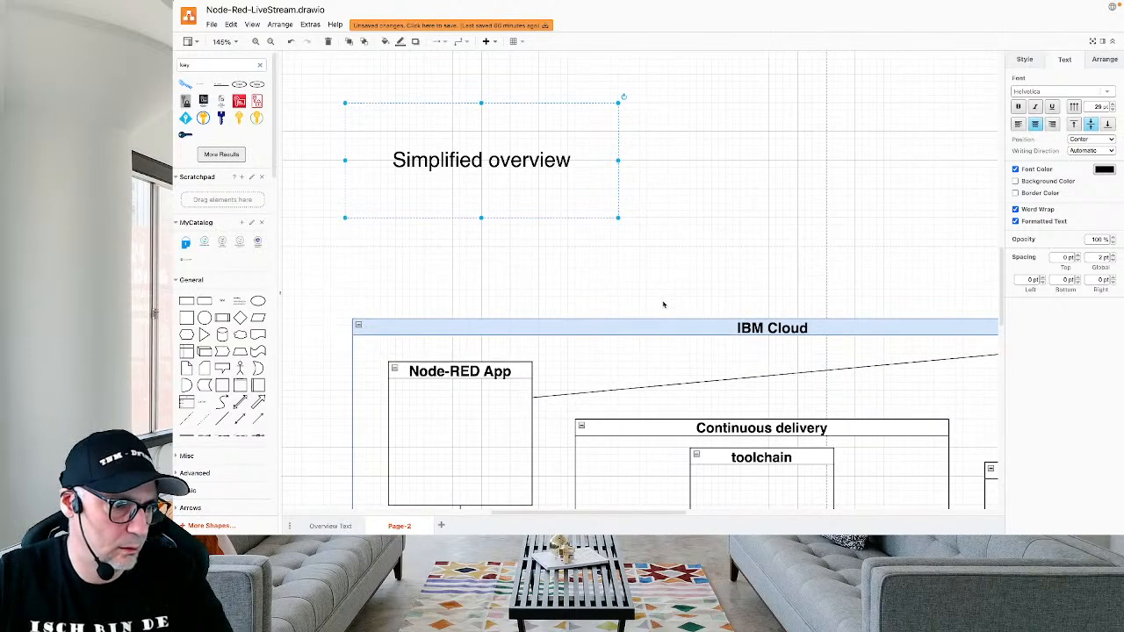
pyautogui.click(664, 305)
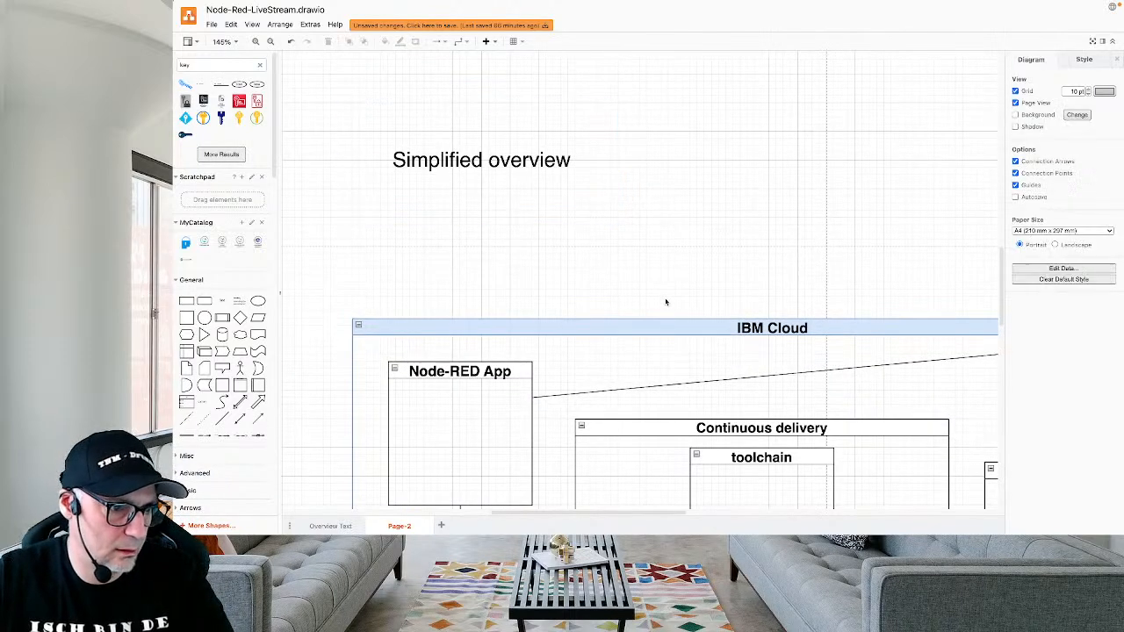
# Shift the IBM Cloud container until its arrow to Node-RED Project runs horizontally, and place the "Simplified overview" title directly above its left edge.
pyautogui.click(270, 41)
pyautogui.click(270, 42)
pyautogui.click(271, 42)
pyautogui.click(271, 42)
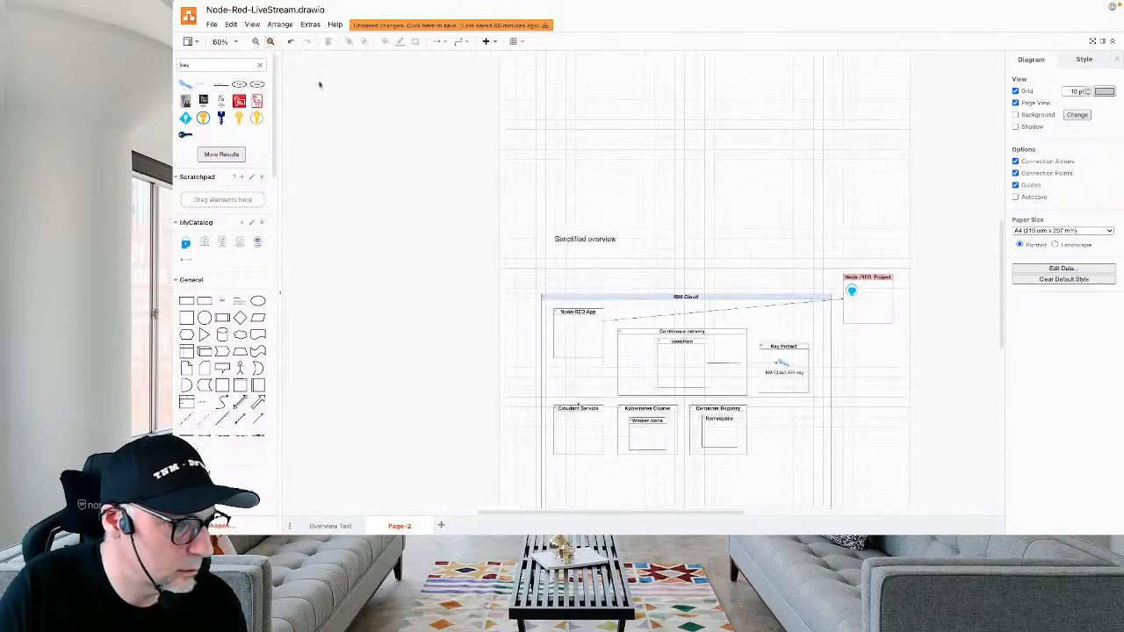
pyautogui.scroll(-3, 533, 266)
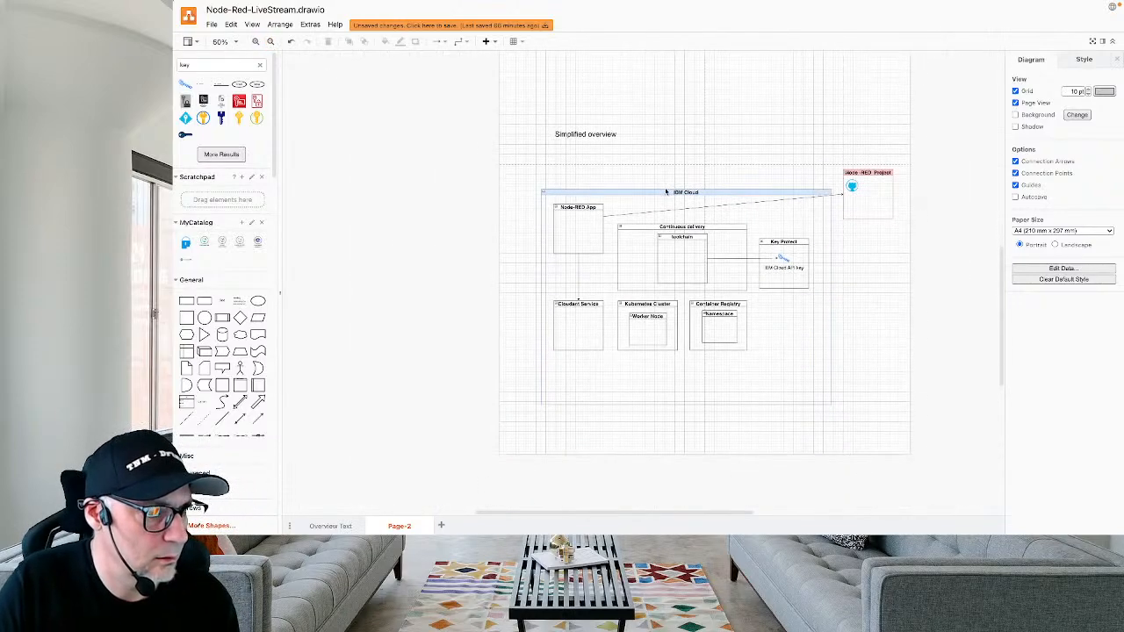
pyautogui.moveTo(668, 186); pyautogui.dragTo(656, 168)
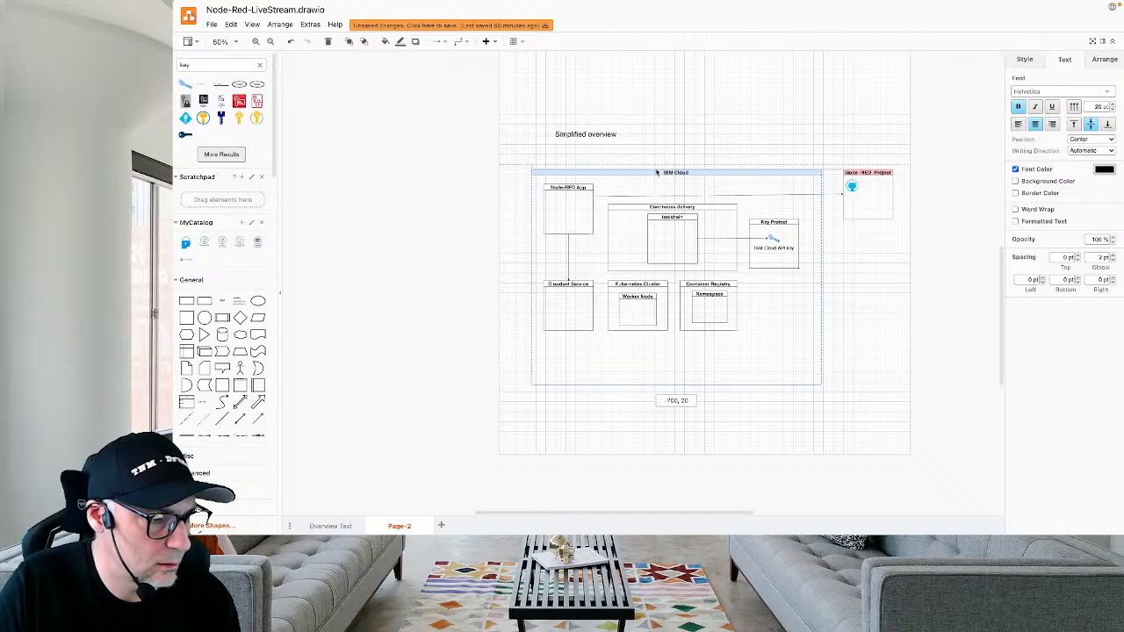
pyautogui.click(604, 134)
pyautogui.moveTo(604, 133); pyautogui.dragTo(613, 145)
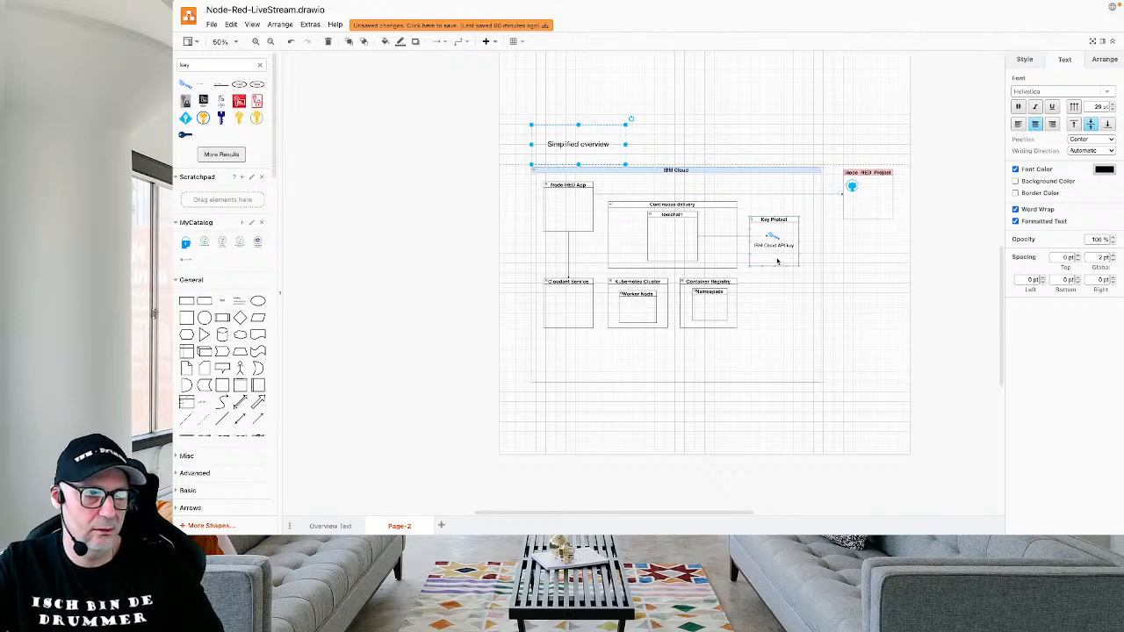
pyautogui.click(501, 301)
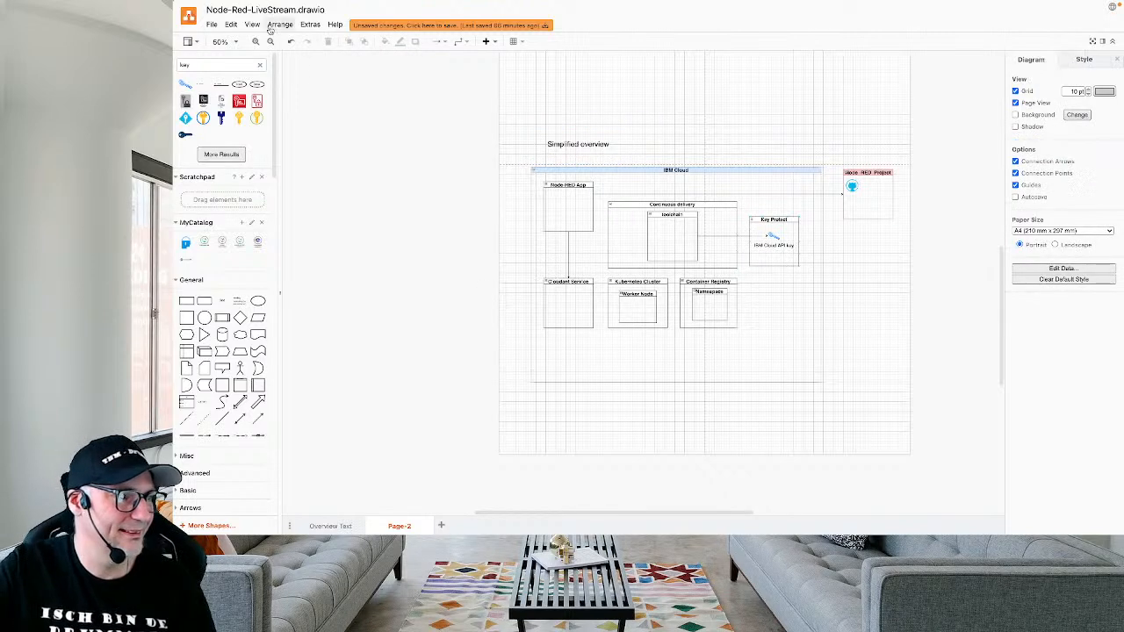
pyautogui.click(255, 41)
pyautogui.click(254, 41)
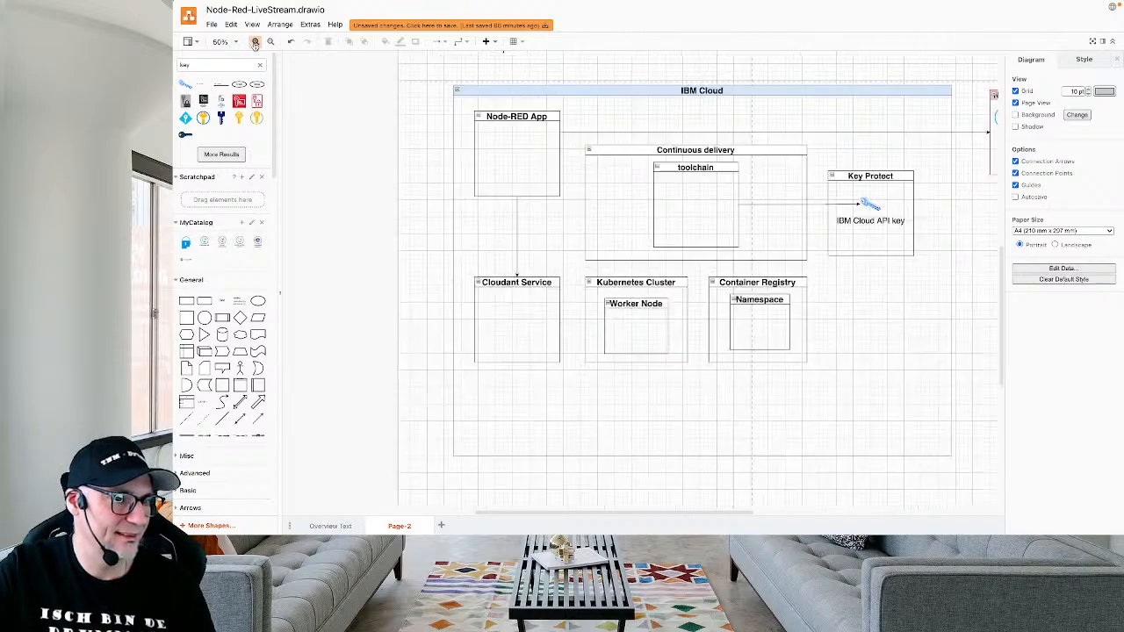
pyautogui.click(255, 41)
pyautogui.click(255, 41)
pyautogui.click(254, 41)
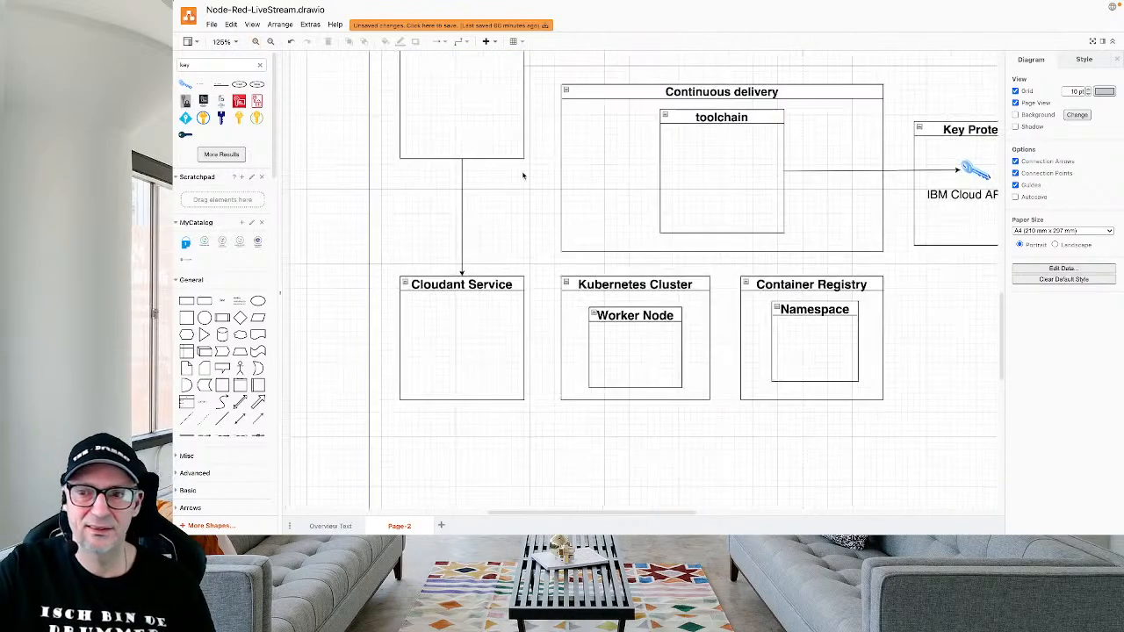
# Switch to the browser with IBM Cloud and go through the open pages to the node-red-free-cluster overview.
pyautogui.hotkey('ctrl', 'Left')
pyautogui.hotkey('ctrl', 'Right')
pyautogui.hotkey('ctrl', 'Right')
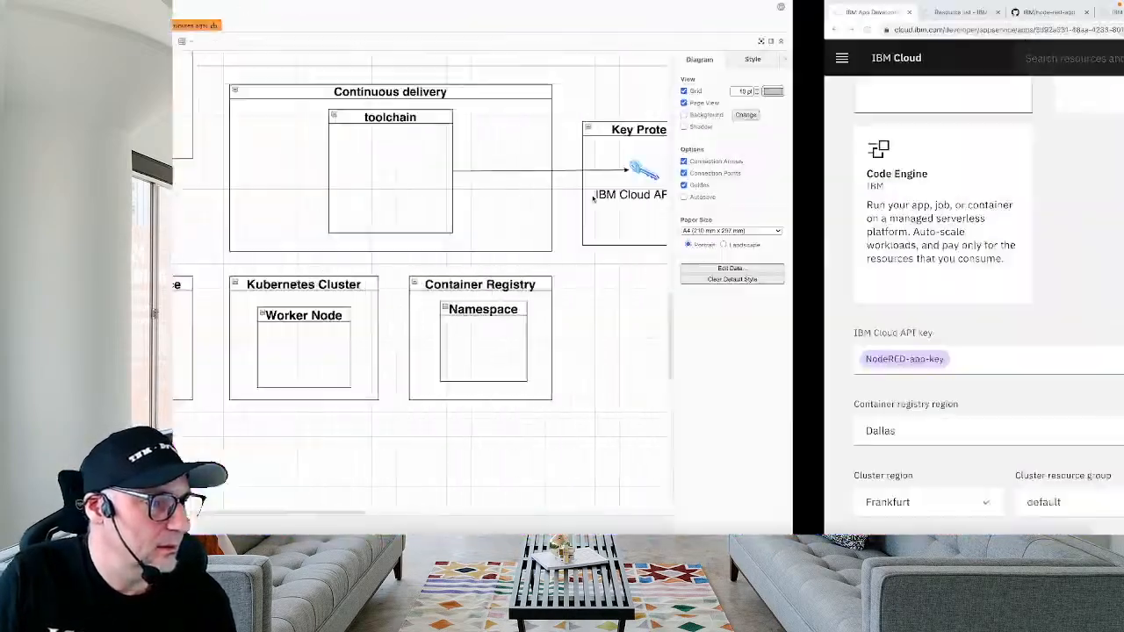
pyautogui.scroll(4, 591, 198)
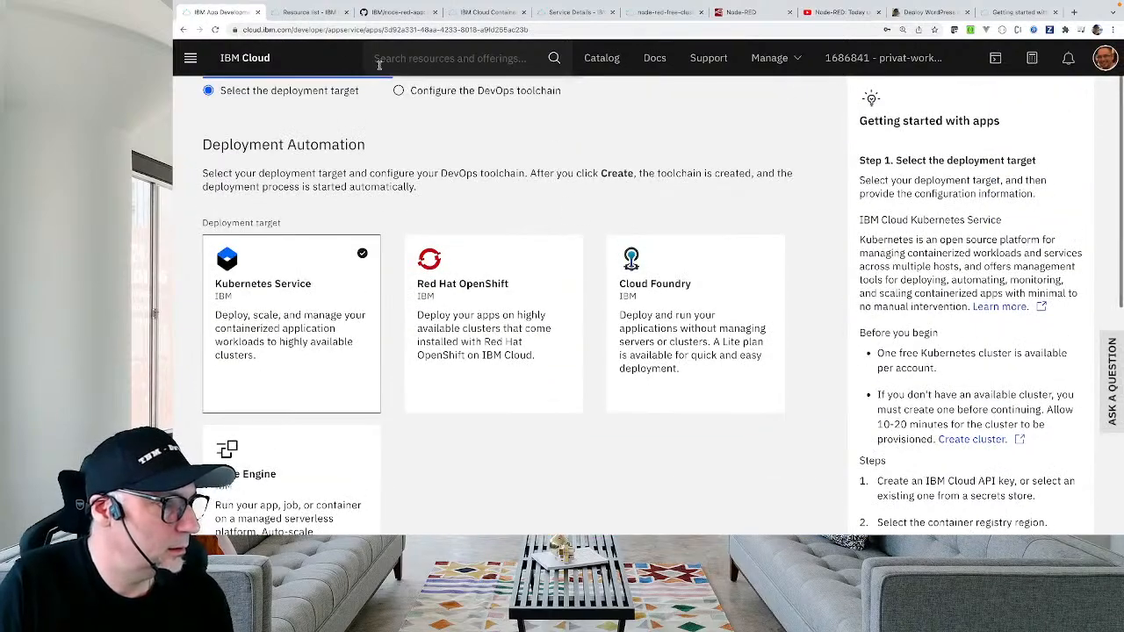
pyautogui.click(309, 12)
pyautogui.click(404, 12)
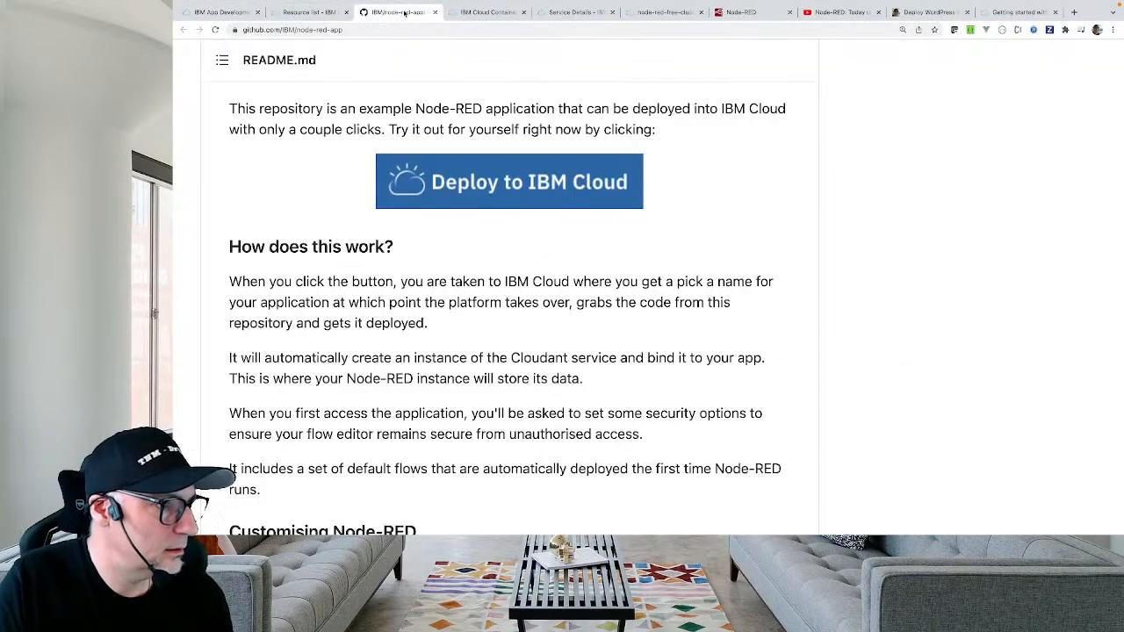
pyautogui.click(480, 12)
pyautogui.click(560, 12)
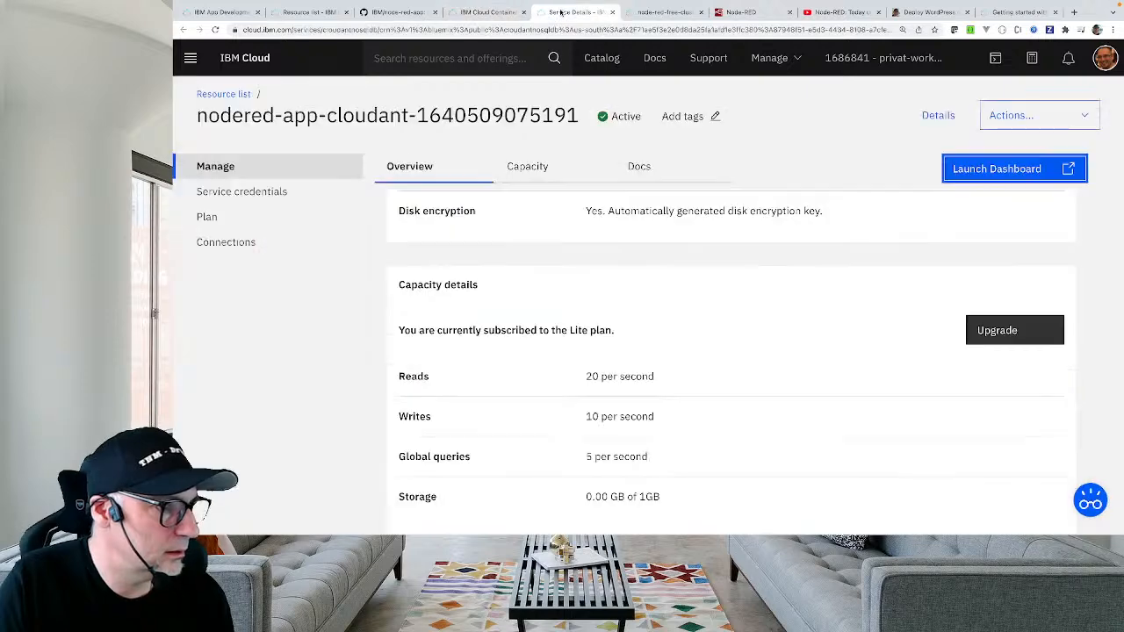
pyautogui.click(654, 12)
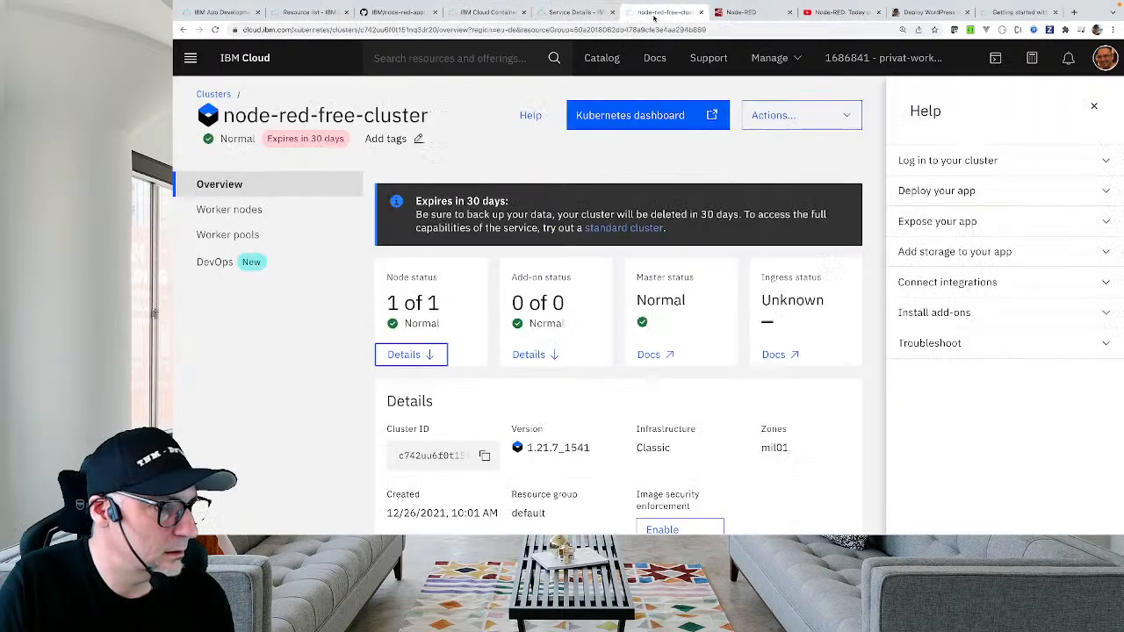
# Examine the cluster's node health and the worker node's details, including its flavor, IP addresses, VLANs and version.
pyautogui.click(411, 360)
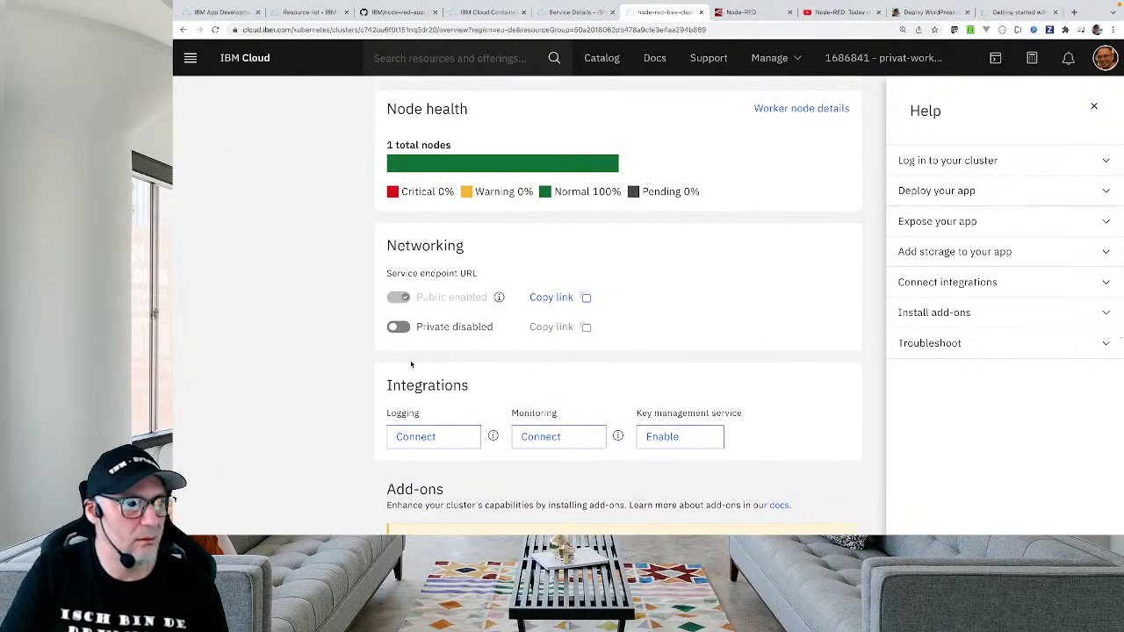
pyautogui.click(782, 110)
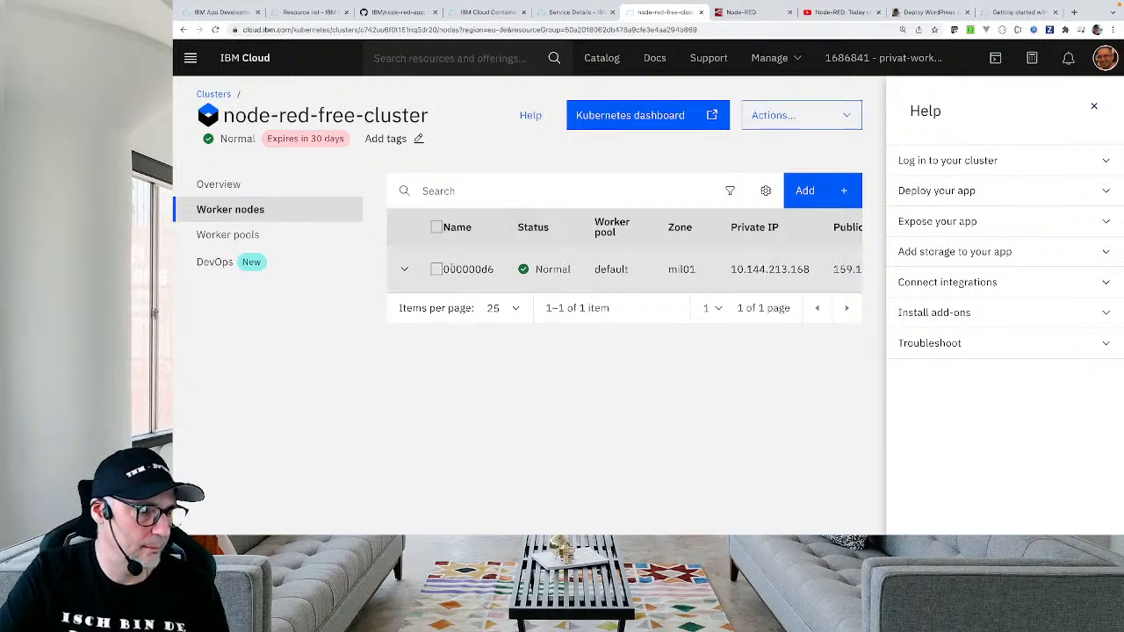
pyautogui.click(405, 270)
pyautogui.hscroll(3, 532, 365)
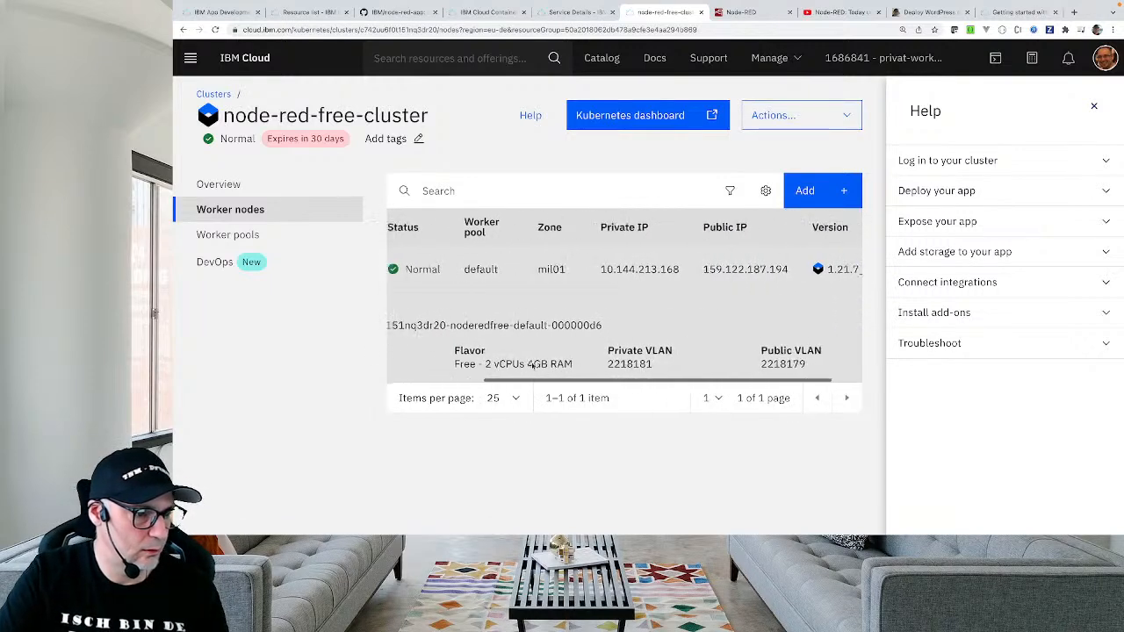
pyautogui.hscroll(2, 532, 363)
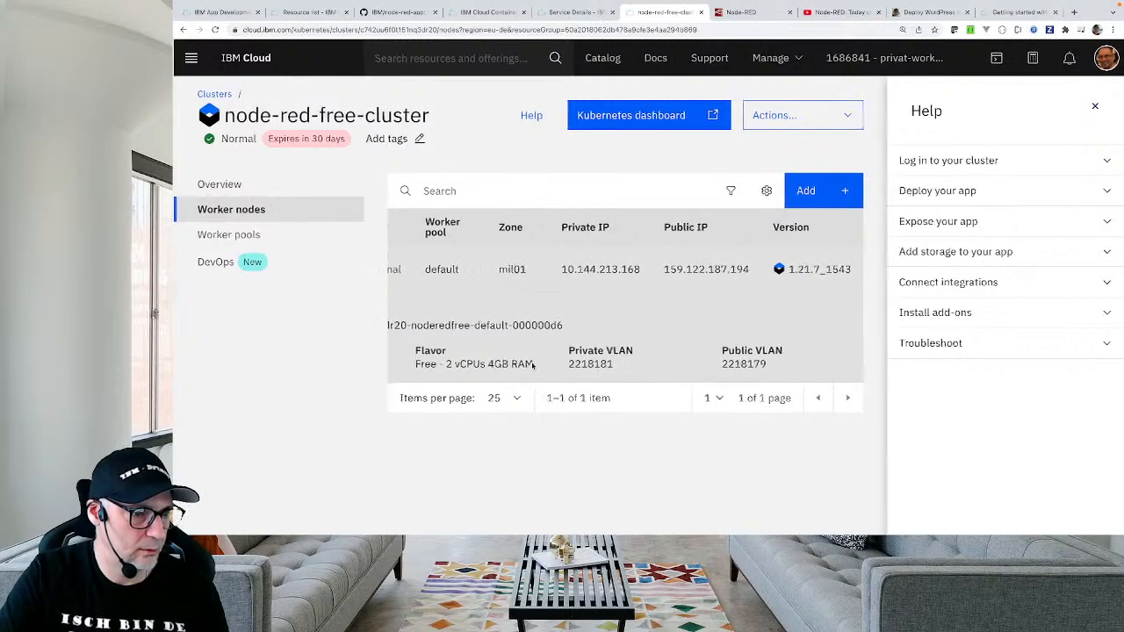
pyautogui.hscroll(-5, 597, 303)
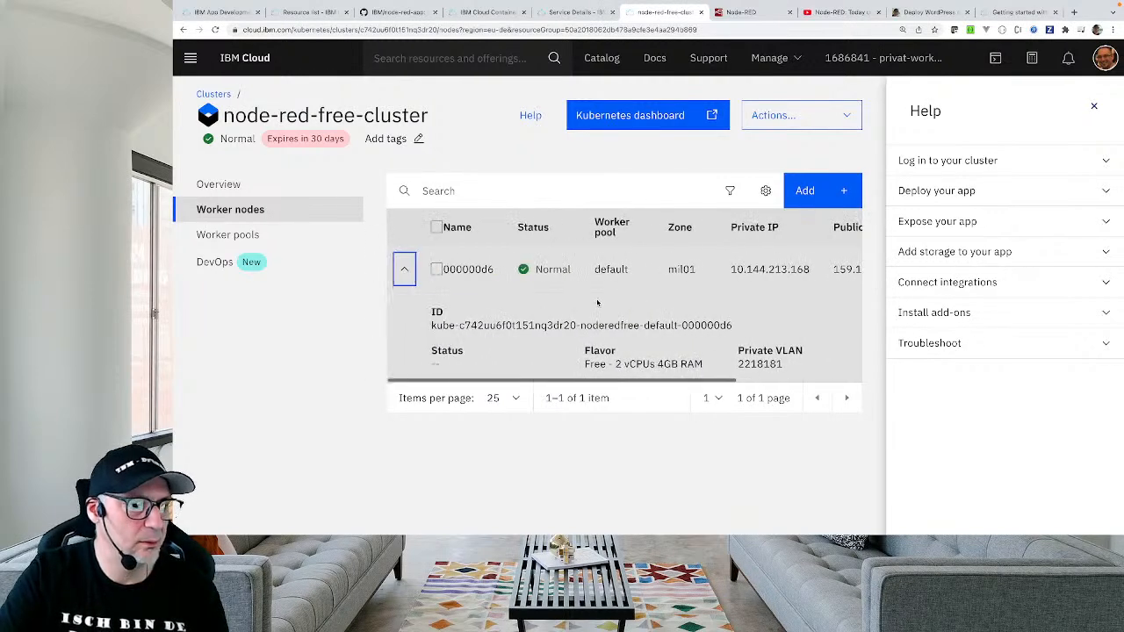
pyautogui.click(404, 269)
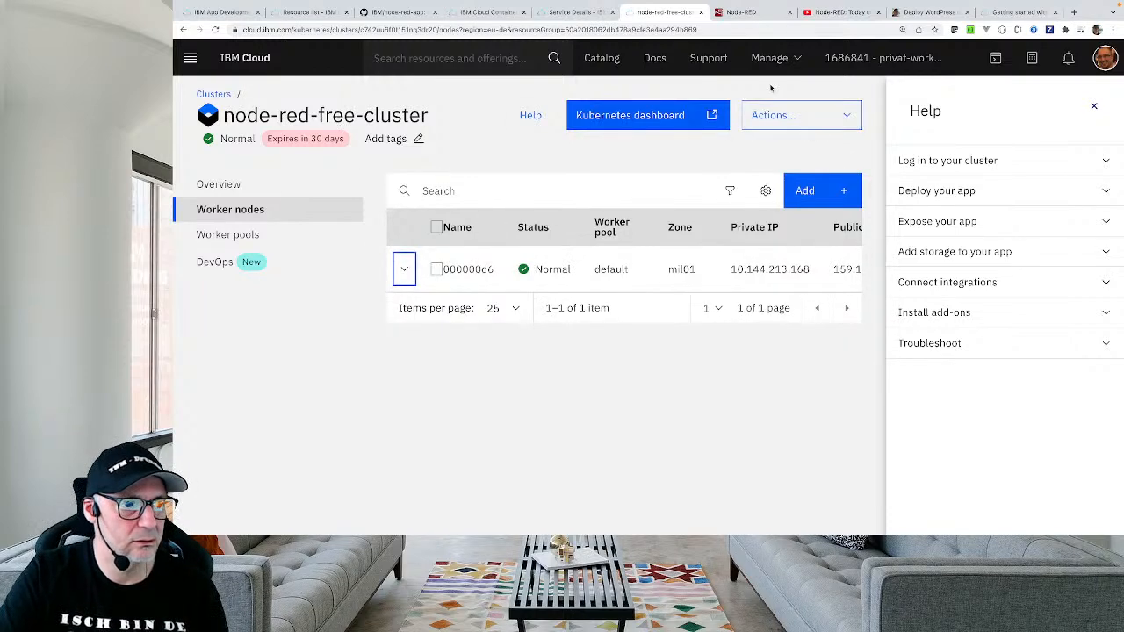
# Return to the NodeRED-app deployment setup, review the deployment target settings and continue to the DevOps toolchain configuration.
pyautogui.click(753, 14)
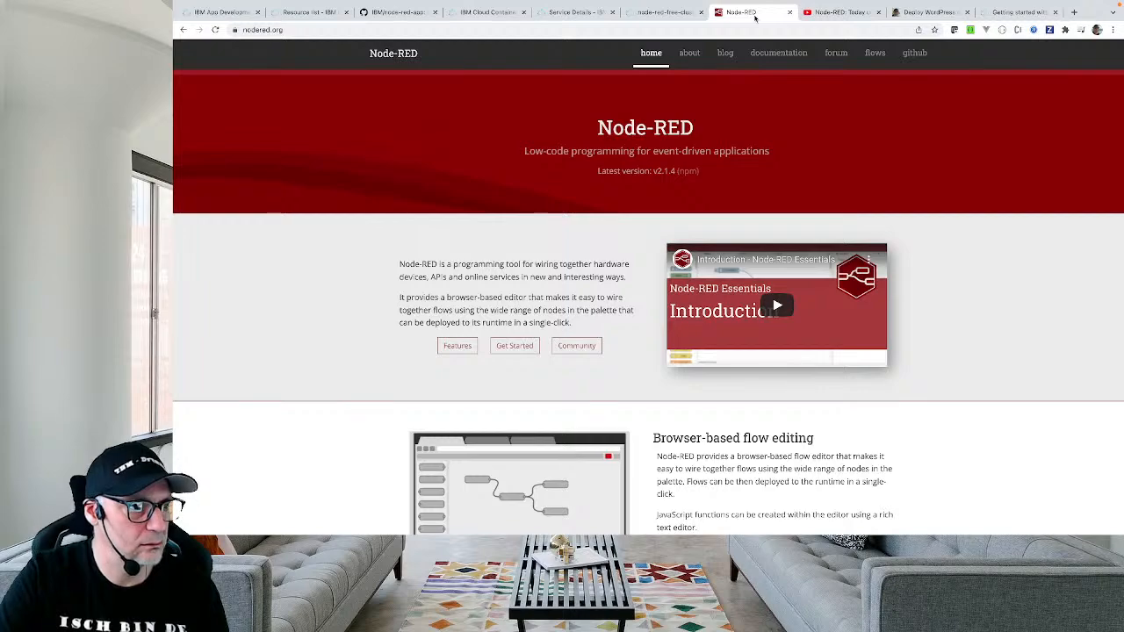
pyautogui.click(230, 13)
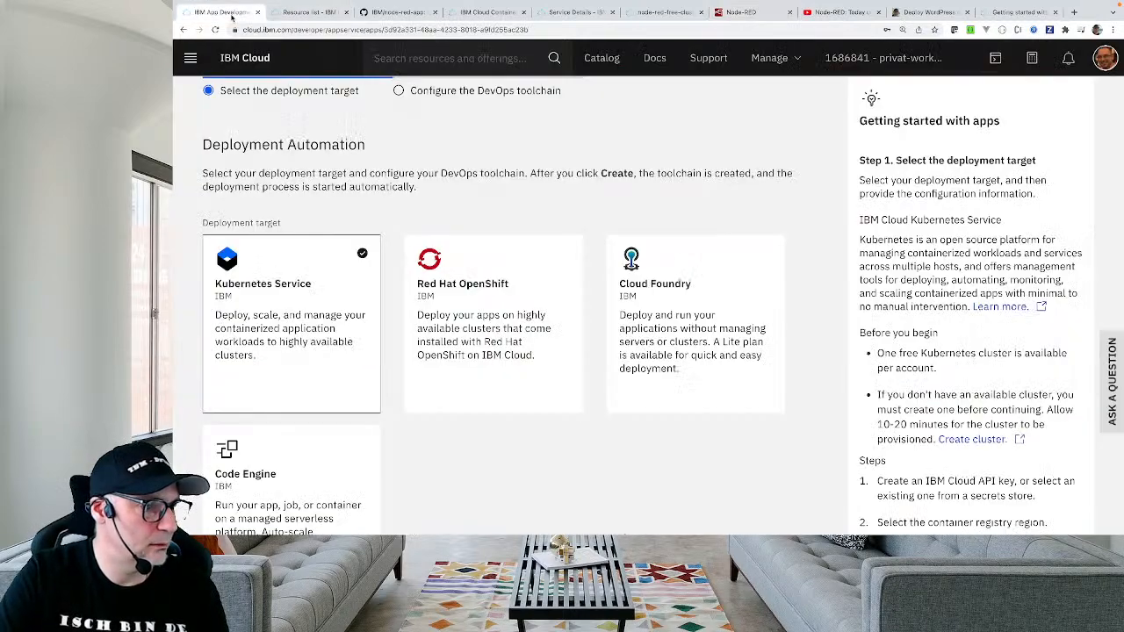
pyautogui.scroll(-5, 417, 276)
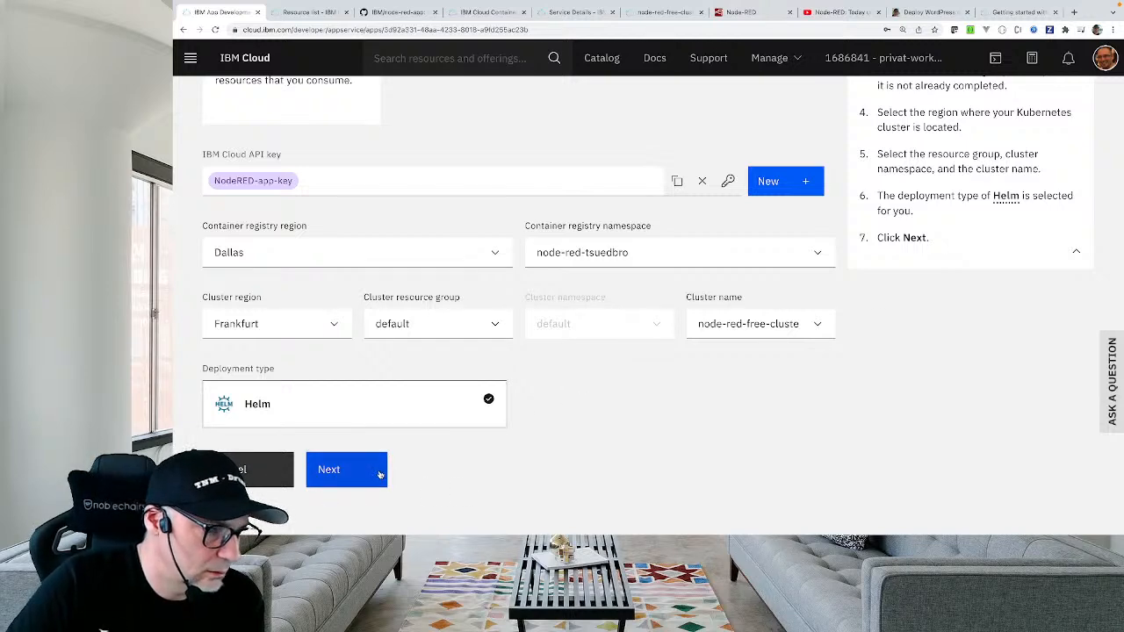
pyautogui.scroll(1, 545, 395)
pyautogui.scroll(-1, 663, 348)
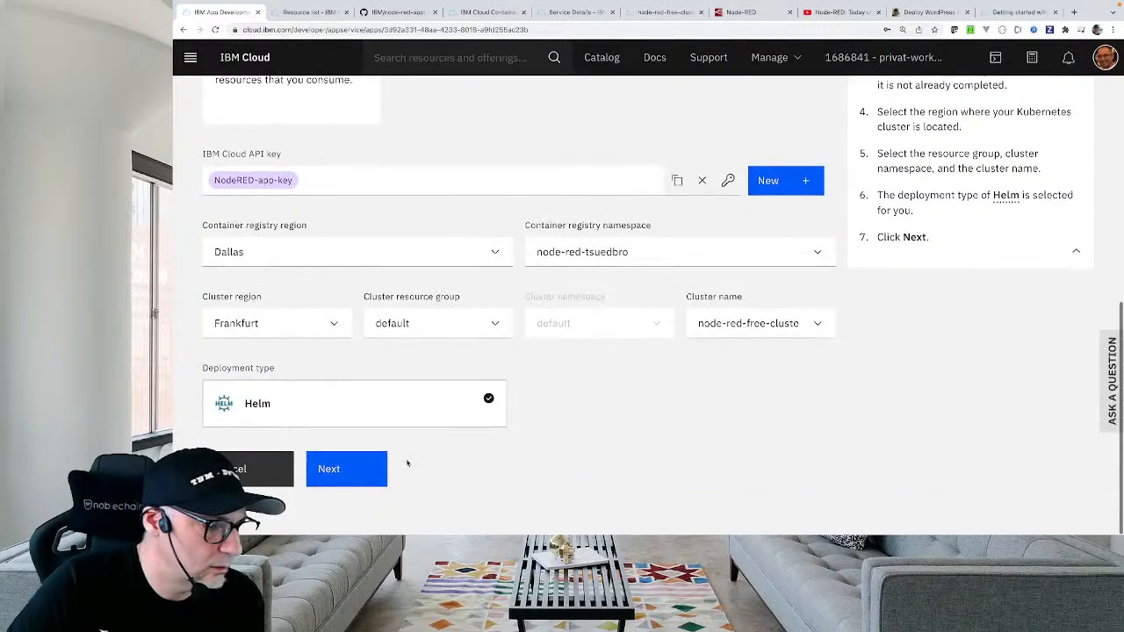
pyautogui.click(380, 464)
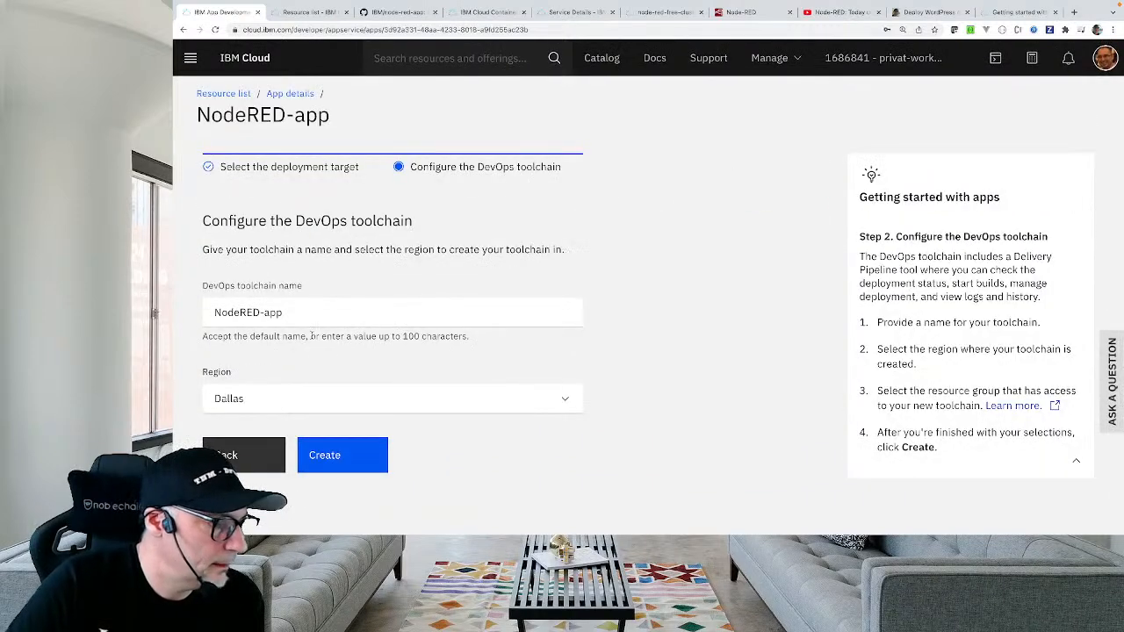
# Name the DevOps toolchain NodeRED-app-toolchain and create it in the Dallas region.
pyautogui.click(298, 315)
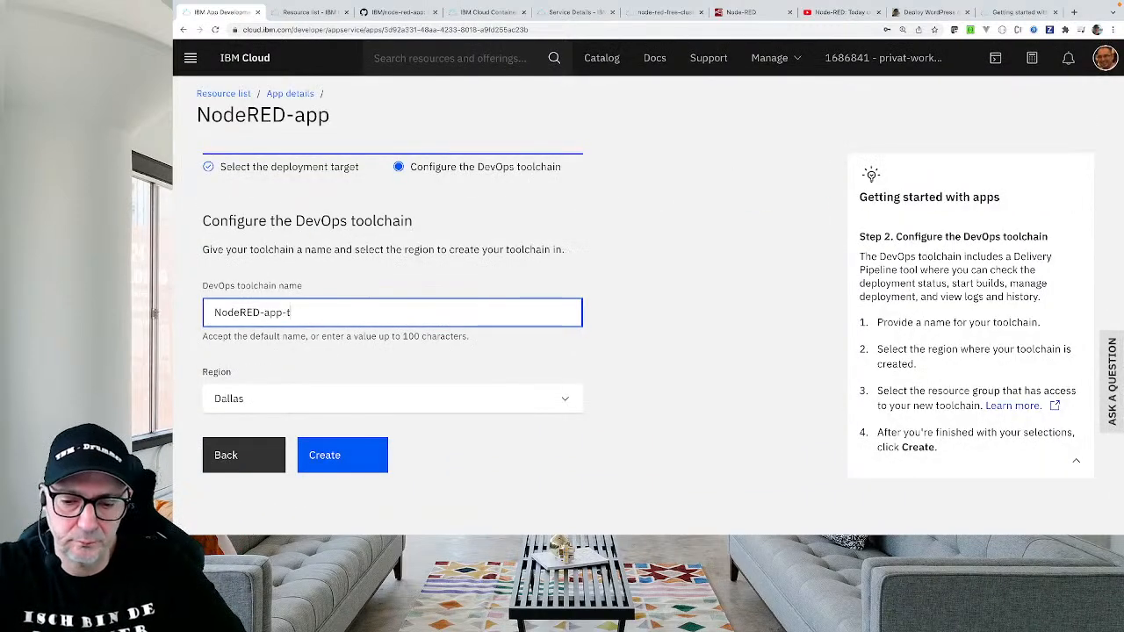
pyautogui.write('oolchain')
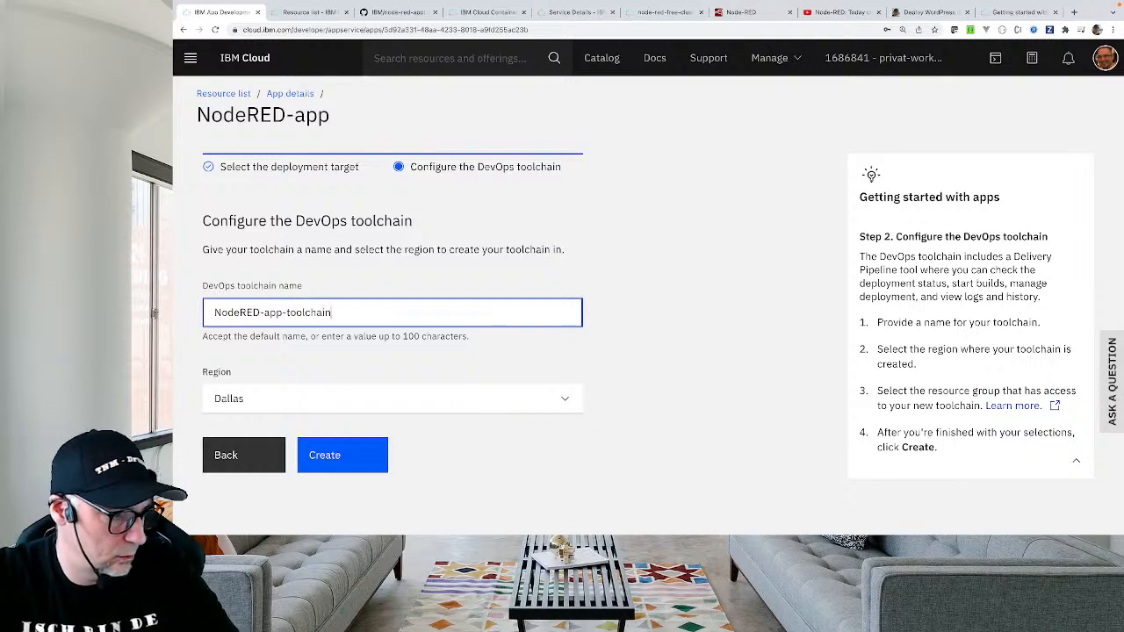
pyautogui.click(361, 465)
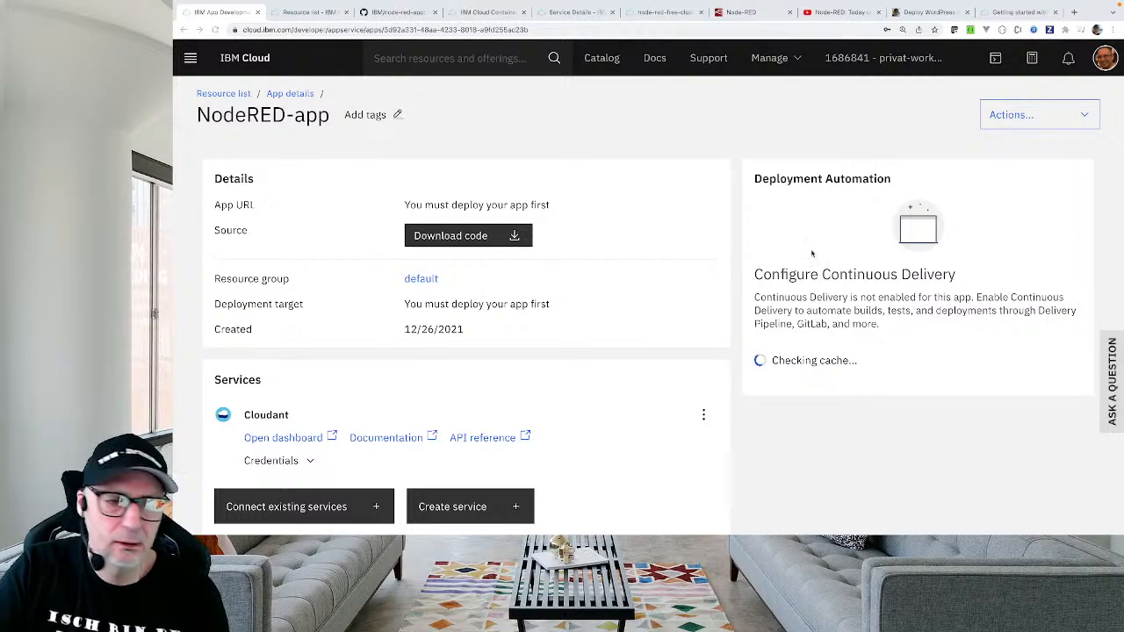
# Go to the resource list, expand Services and software, clear the node name filter and reload the list.
pyautogui.scroll(-4, 381, 308)
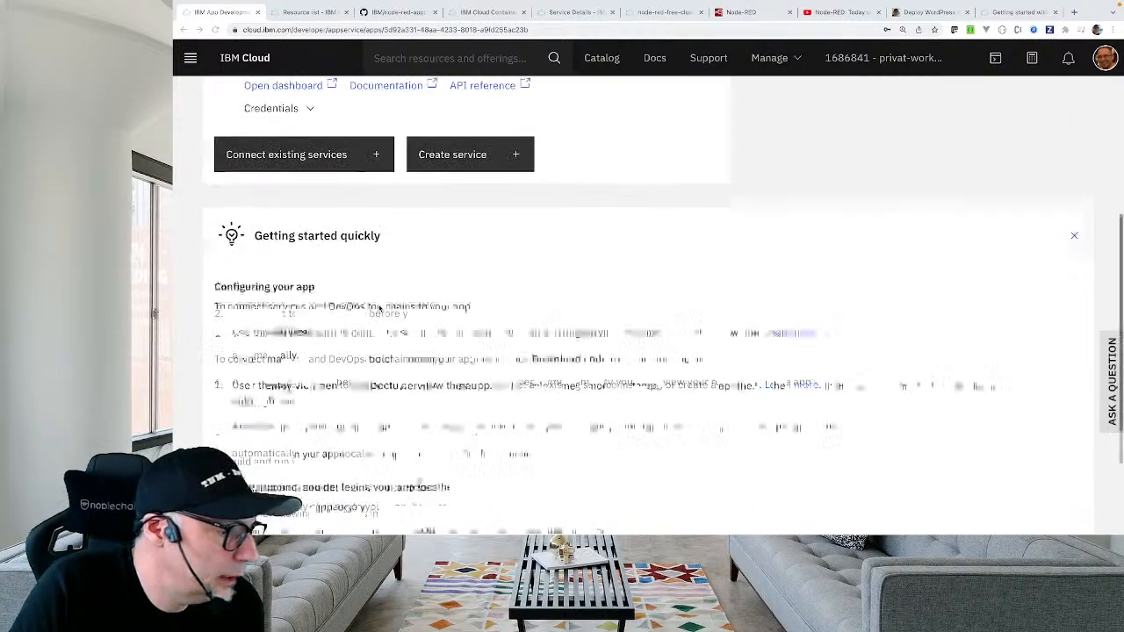
pyautogui.scroll(4, 380, 307)
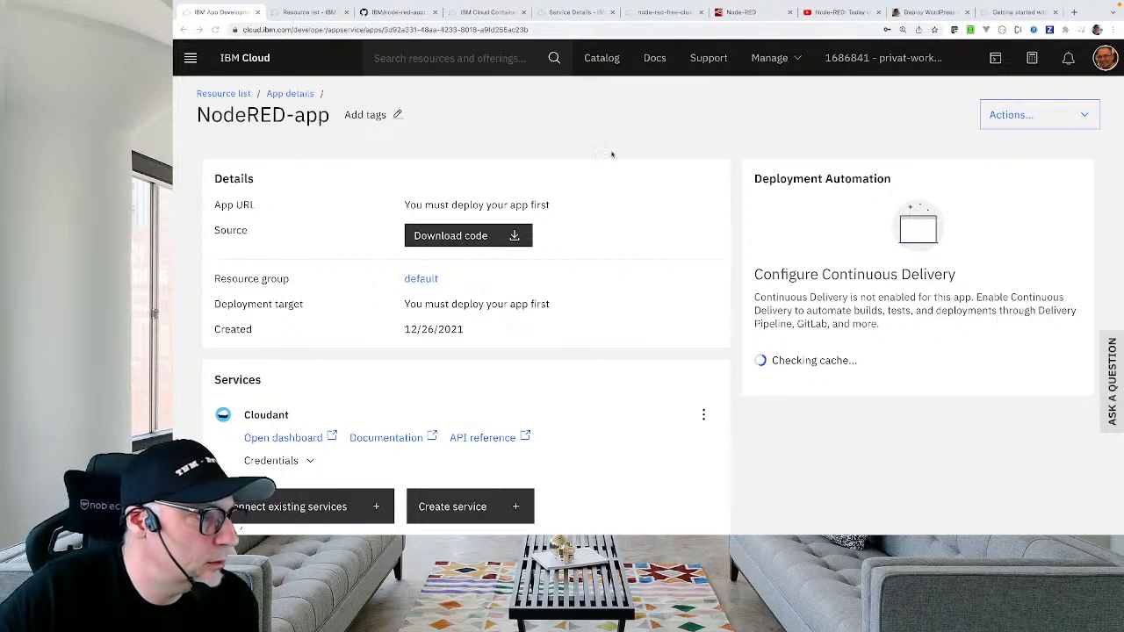
pyautogui.click(319, 9)
pyautogui.scroll(-1, 326, 459)
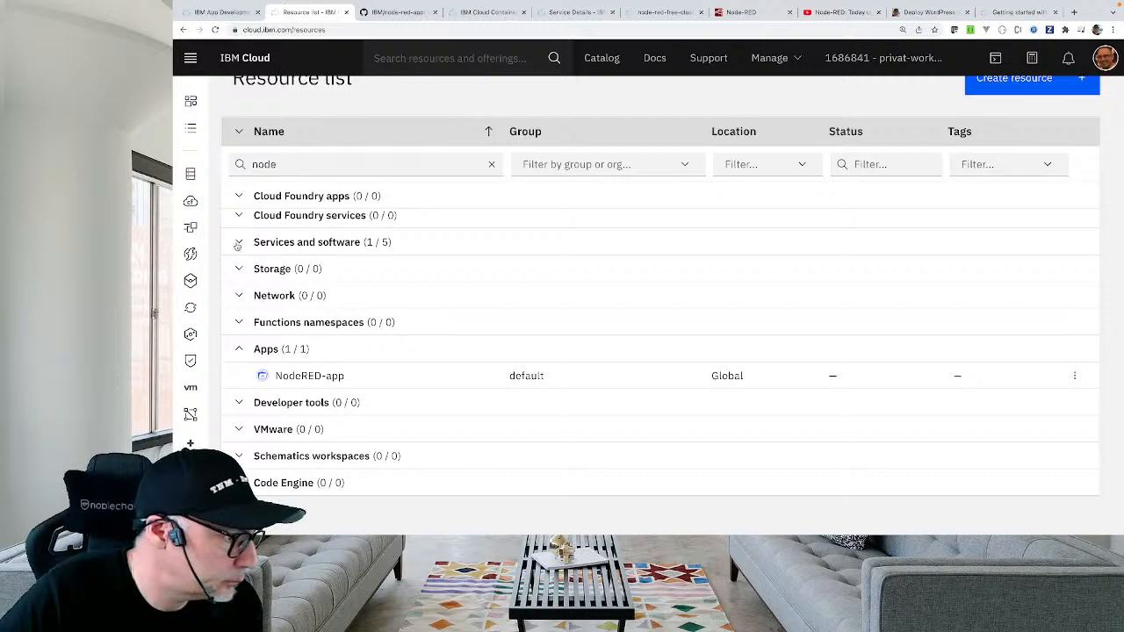
pyautogui.click(237, 246)
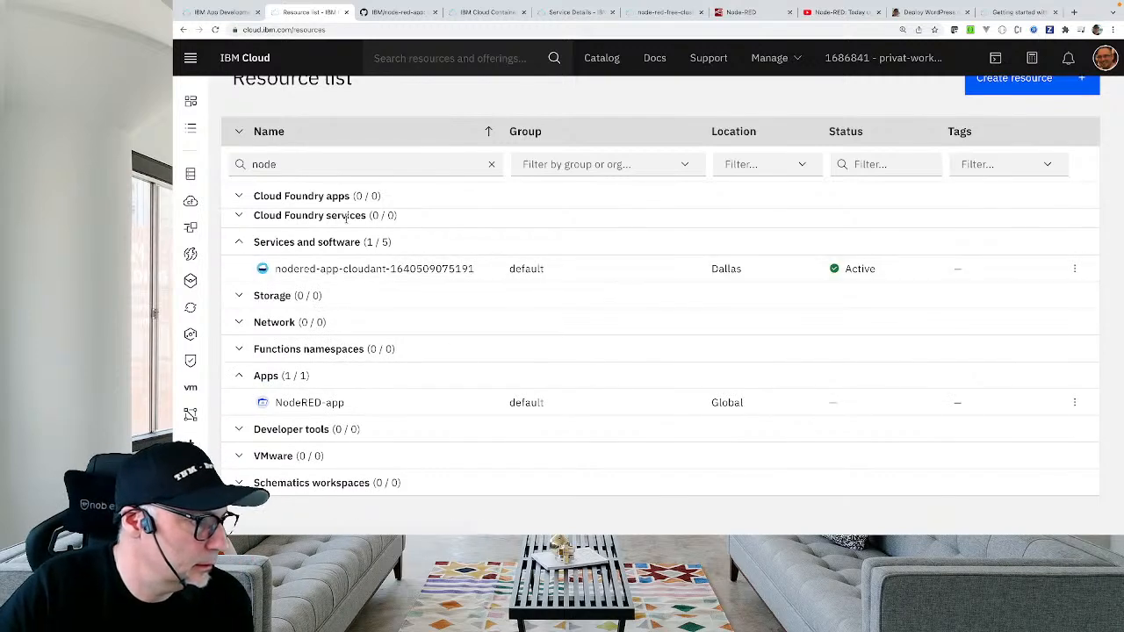
pyautogui.doubleClick(286, 163)
pyautogui.press('BackSpace')
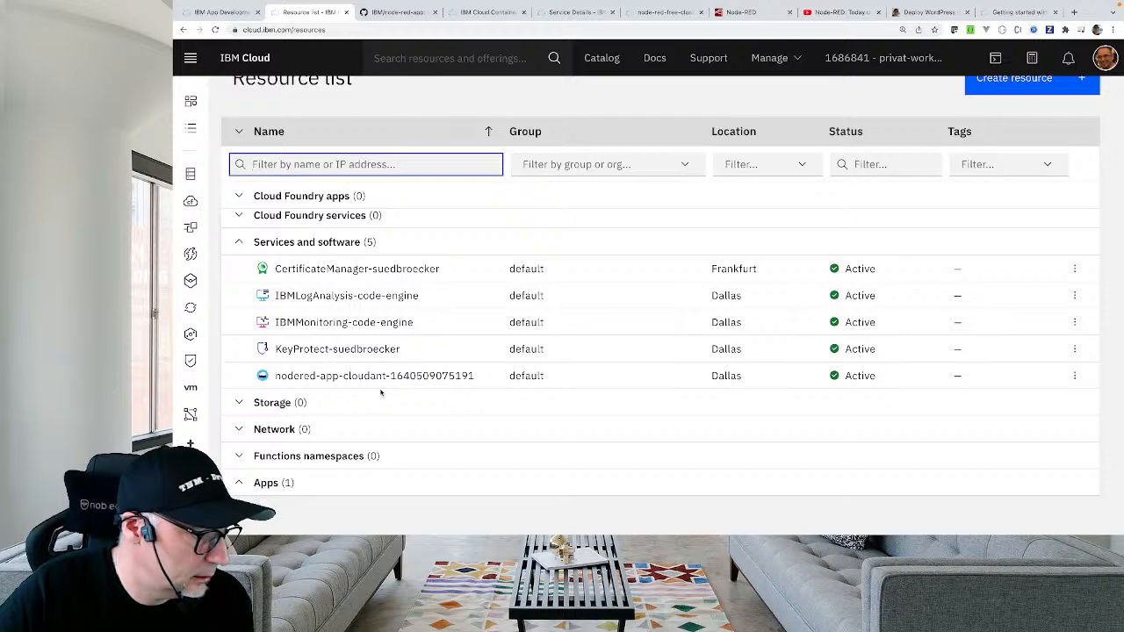
pyautogui.click(357, 30)
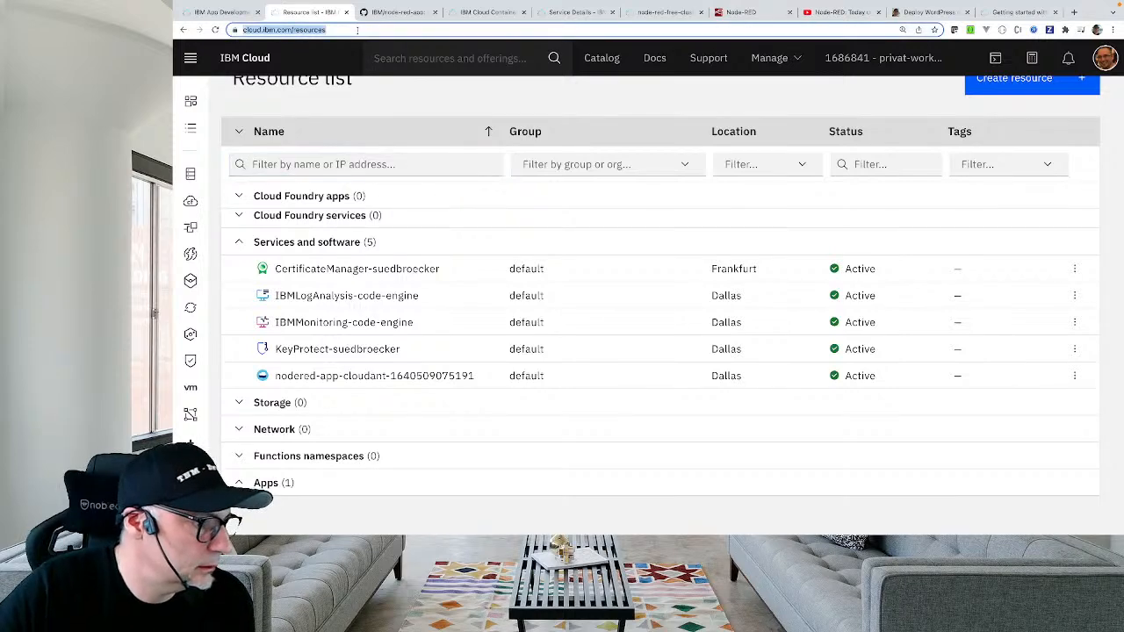
pyautogui.press('Return')
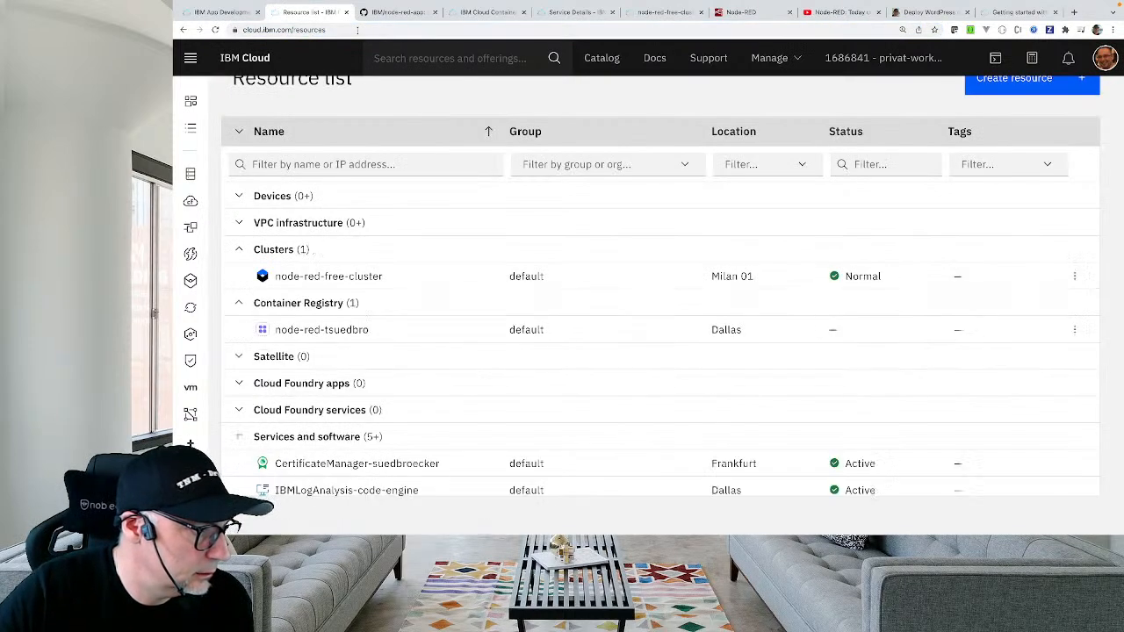
# Look through the resource list for the services created by the deployment and expand Developer tools to find the NodeRED-app toolchain.
pyautogui.scroll(-3, 373, 303)
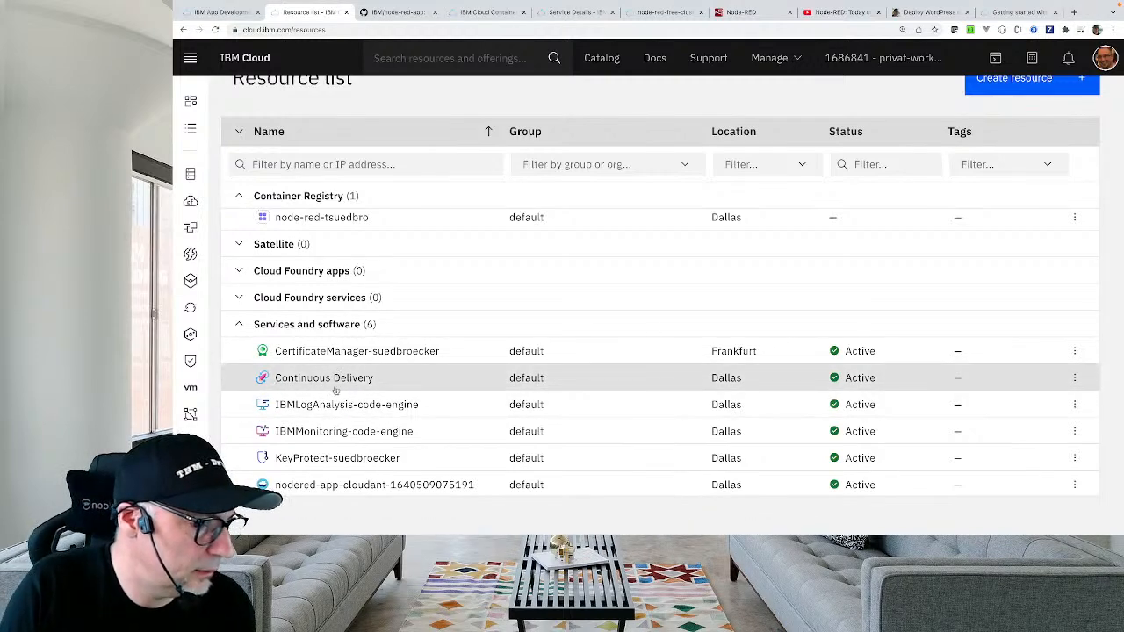
pyautogui.scroll(-3, 335, 390)
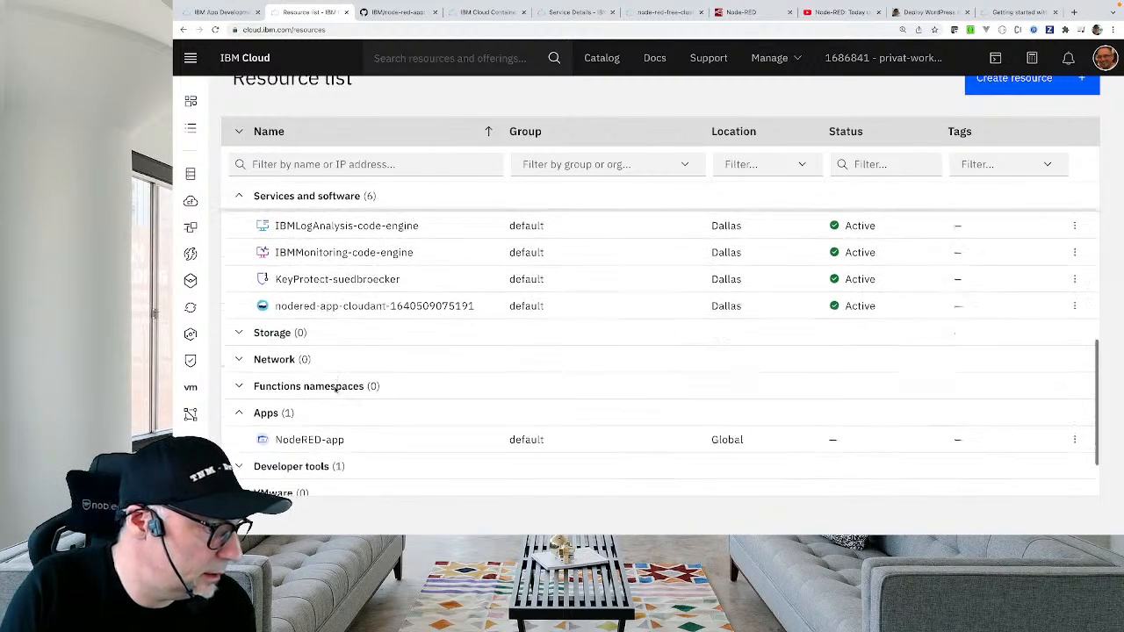
pyautogui.scroll(2, 334, 390)
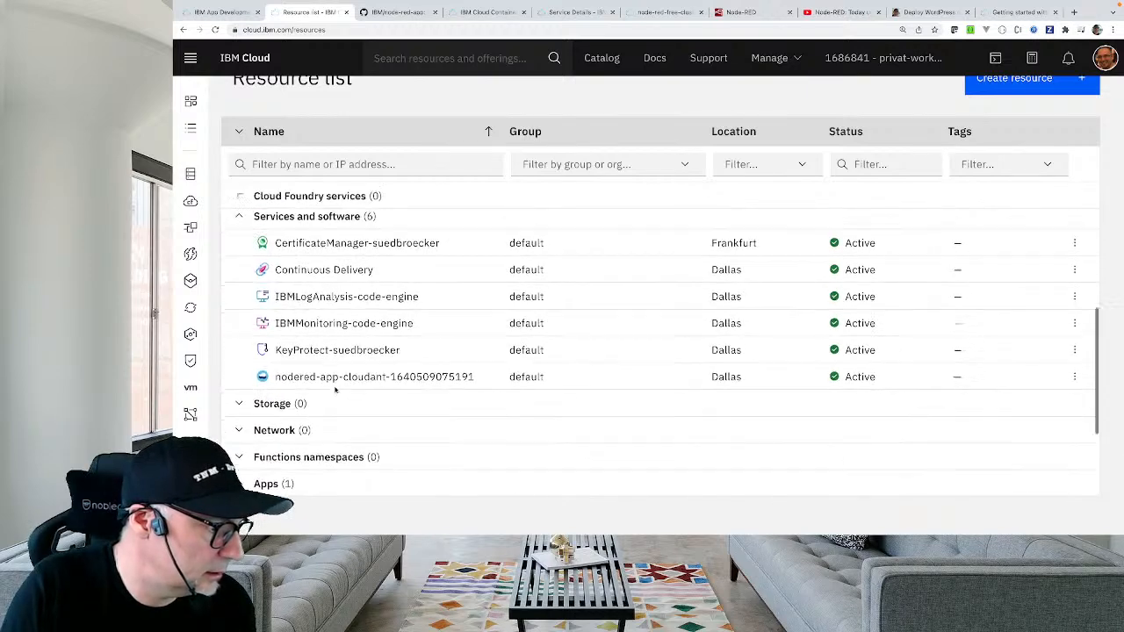
pyautogui.scroll(-4, 290, 391)
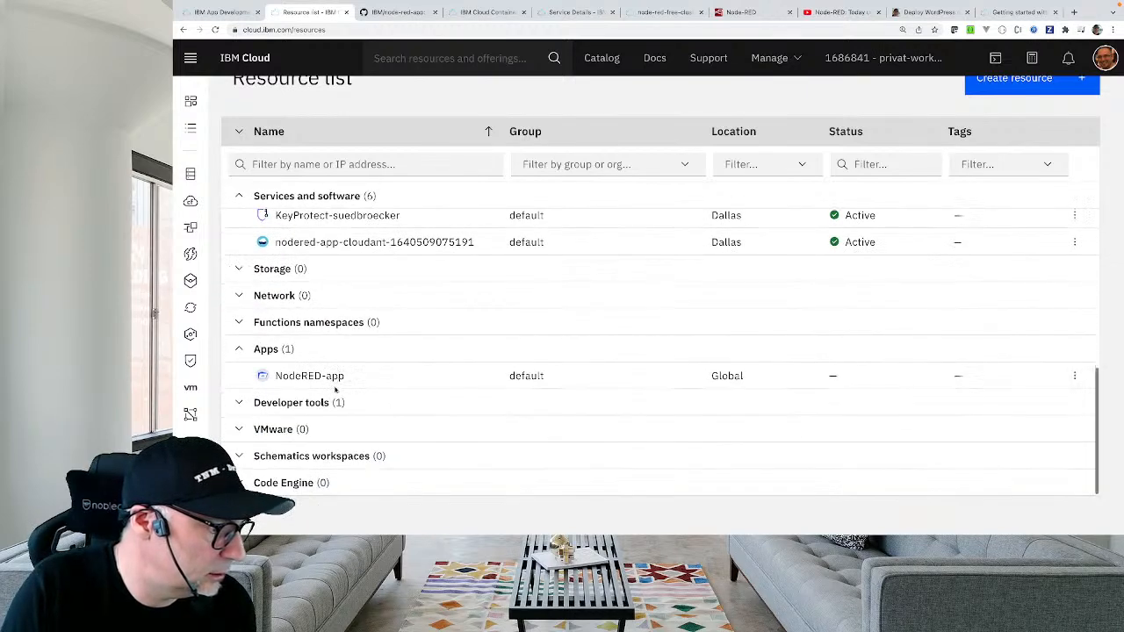
pyautogui.click(239, 403)
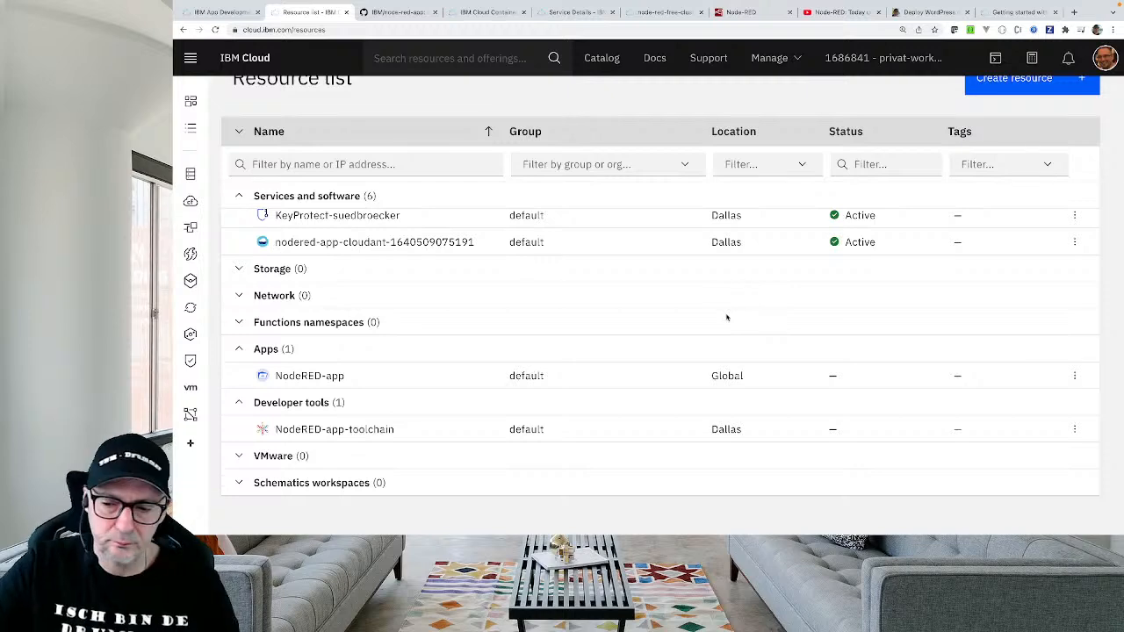
pyautogui.hotkey('ctrl', '+')
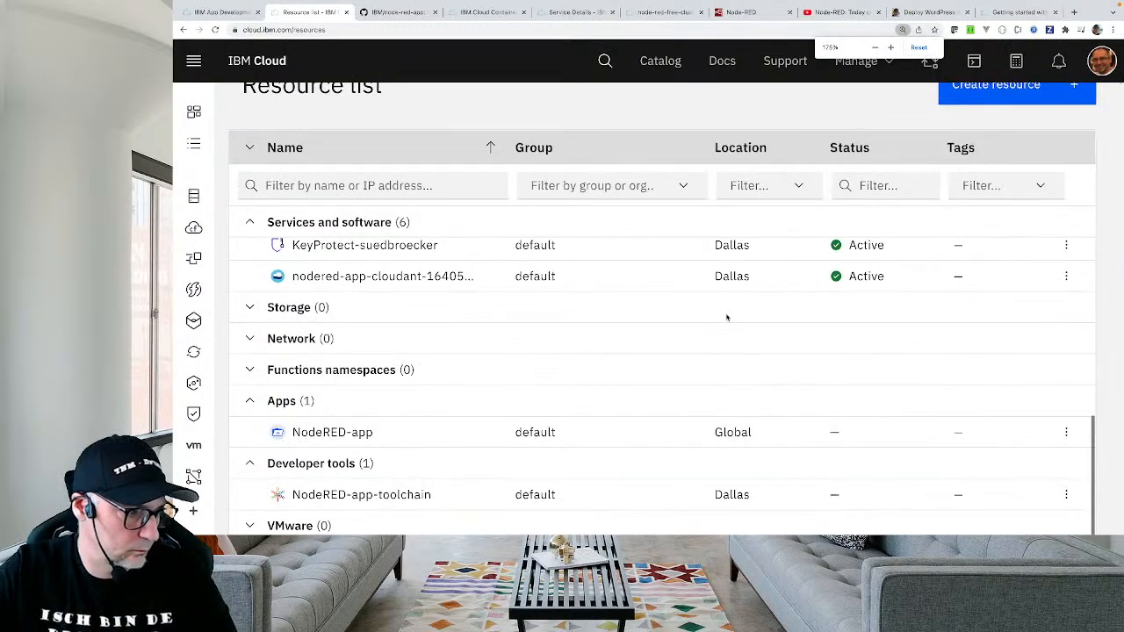
pyautogui.hotkey('ctrl', '+')
pyautogui.scroll(-4, 813, 402)
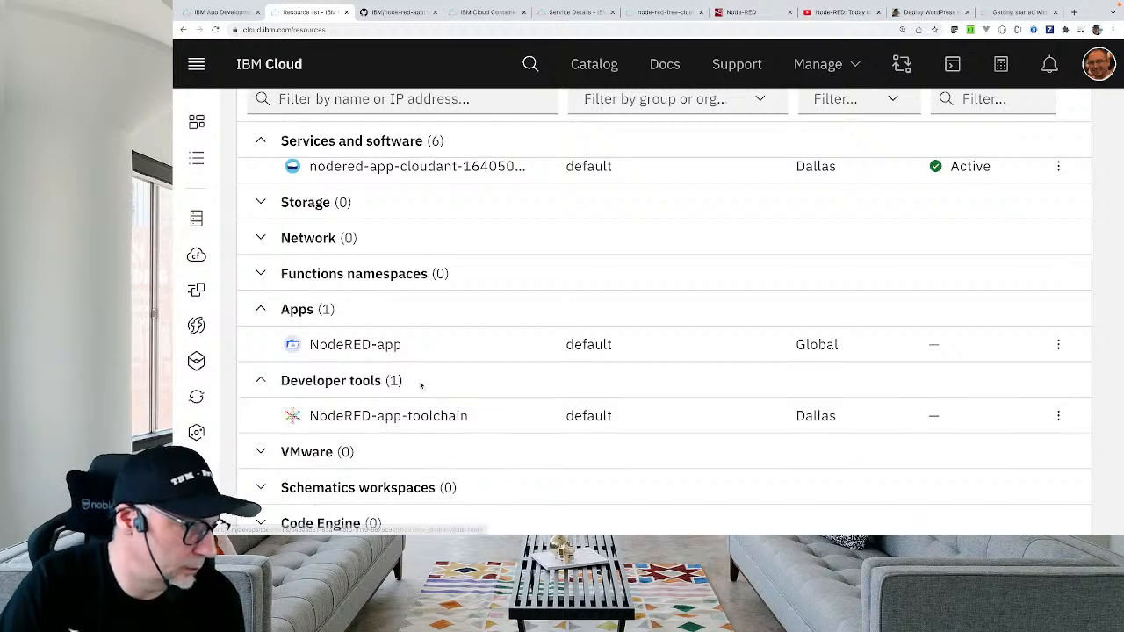
pyautogui.scroll(3, 360, 280)
pyautogui.scroll(-3, 360, 278)
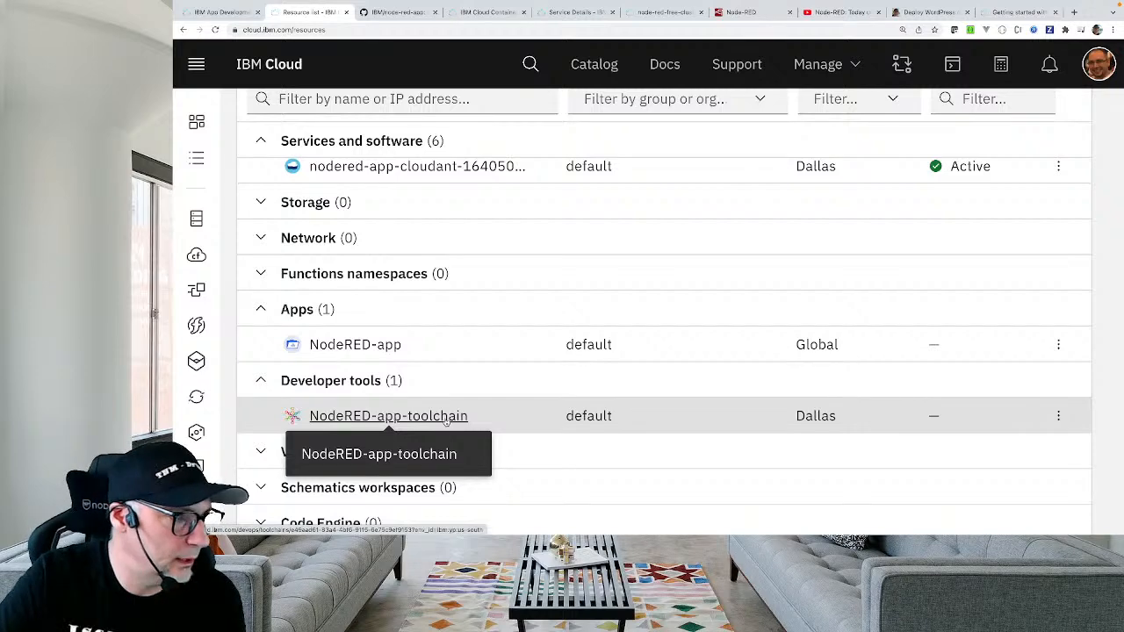
# Close the Cloudant service details page and return to the NodeRED-app details page.
pyautogui.click(209, 13)
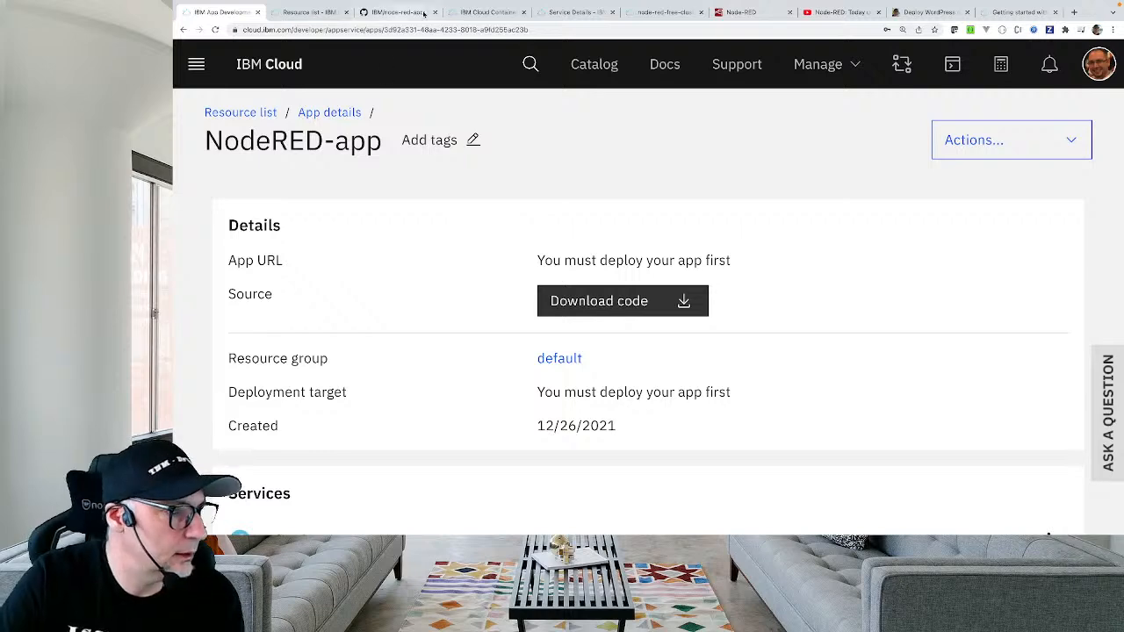
pyautogui.click(593, 13)
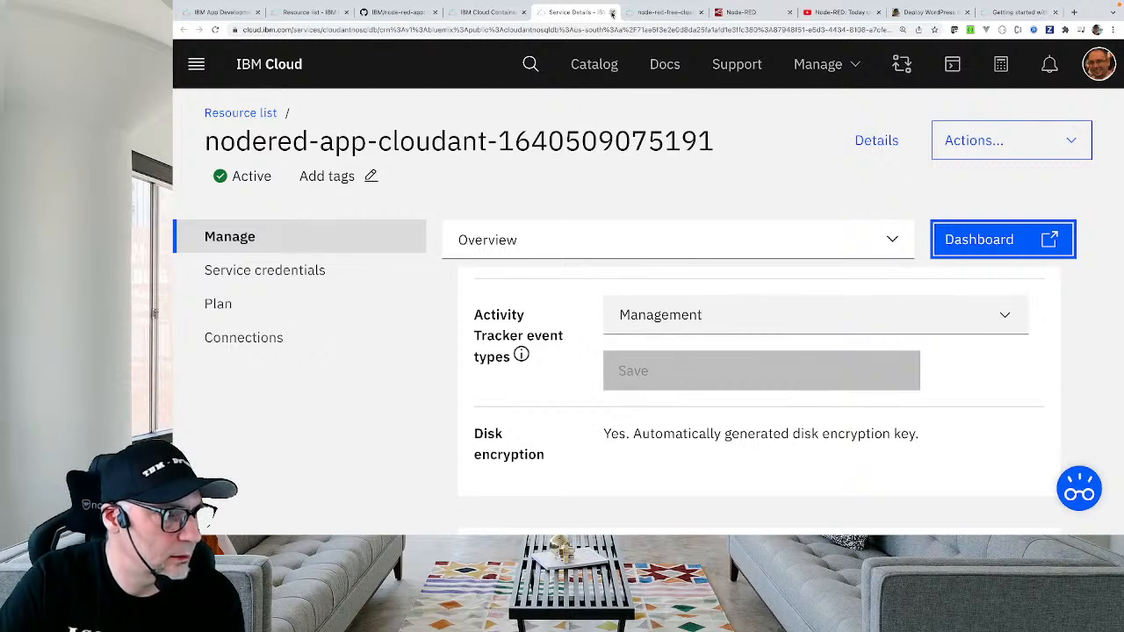
pyautogui.click(612, 13)
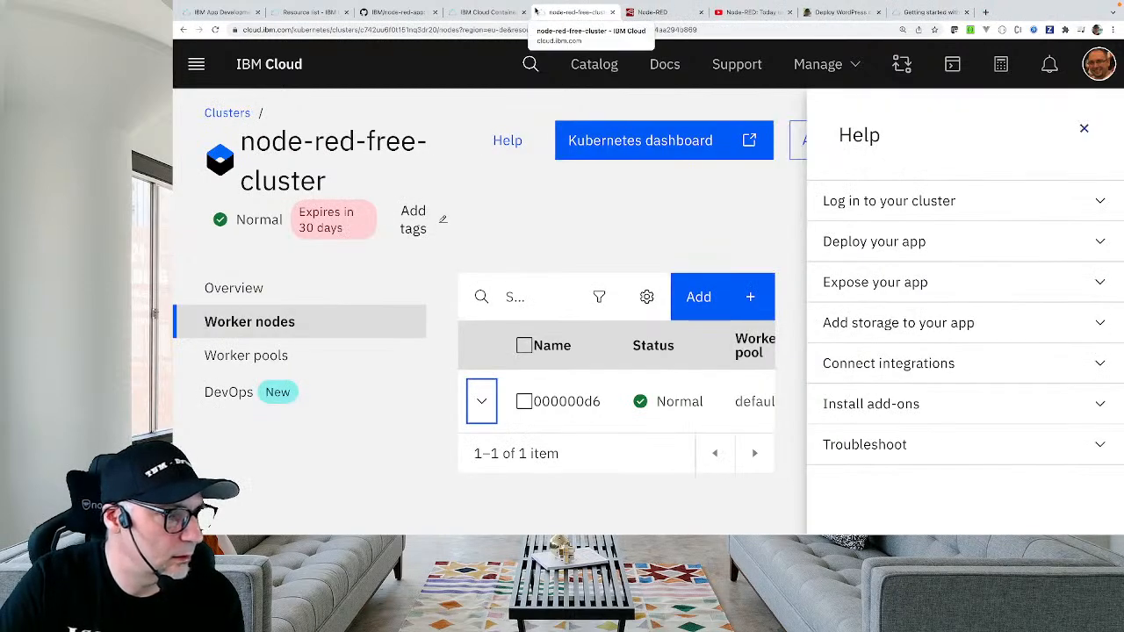
pyautogui.click(313, 13)
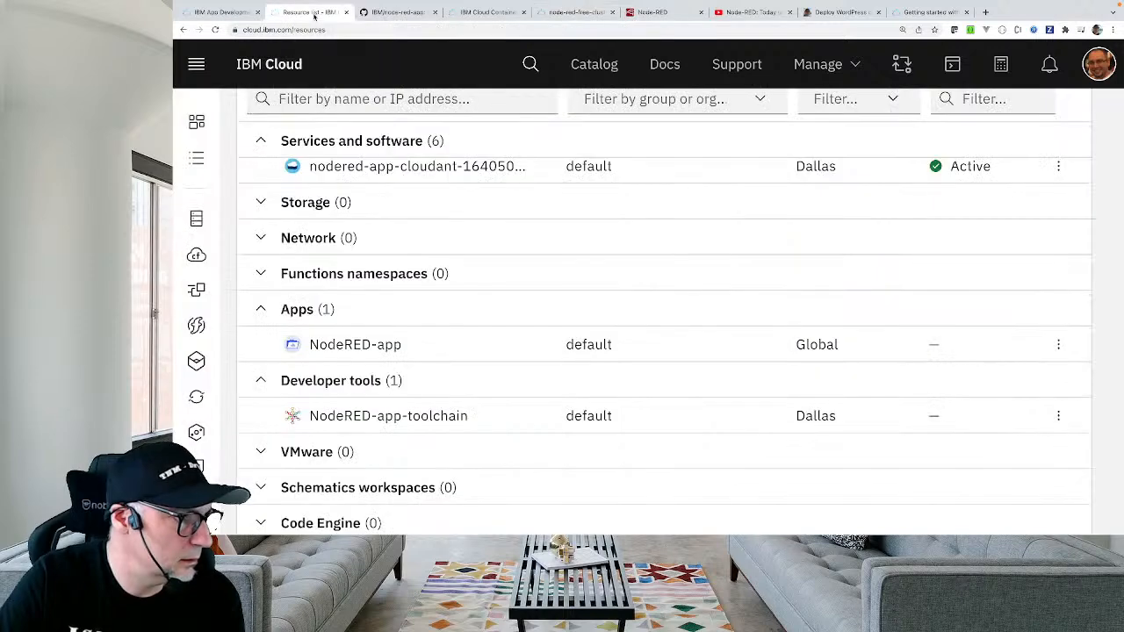
pyautogui.click(246, 13)
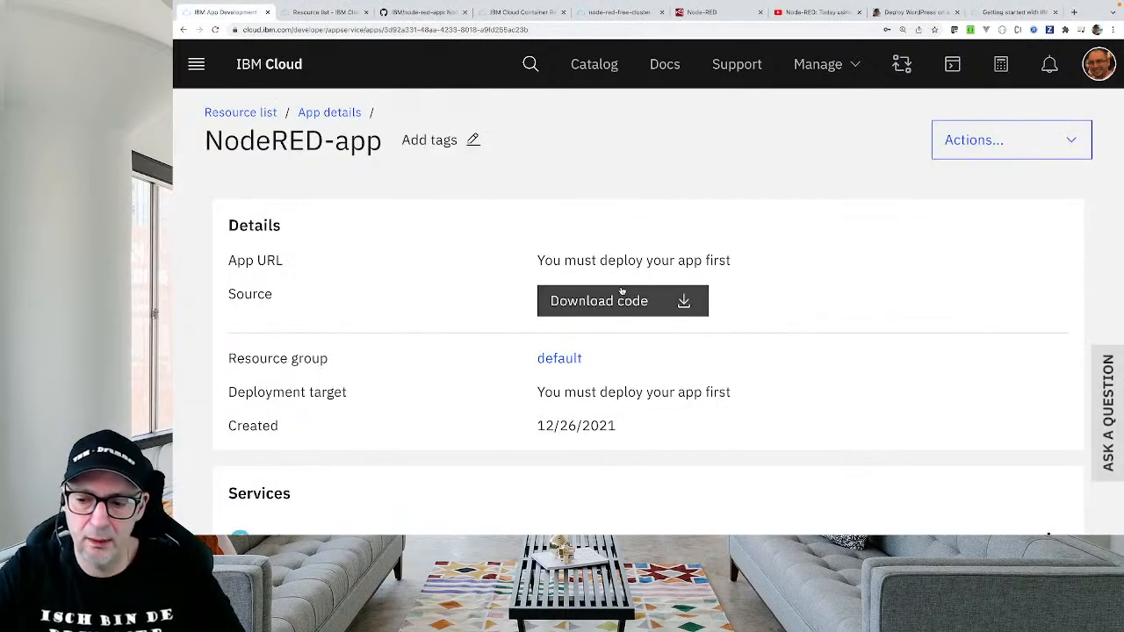
# Open NodeRED-app-toolchain from the app's Deployment Automation details in a separate browser tab and switch to it.
pyautogui.hotkey('ctrl', '-')
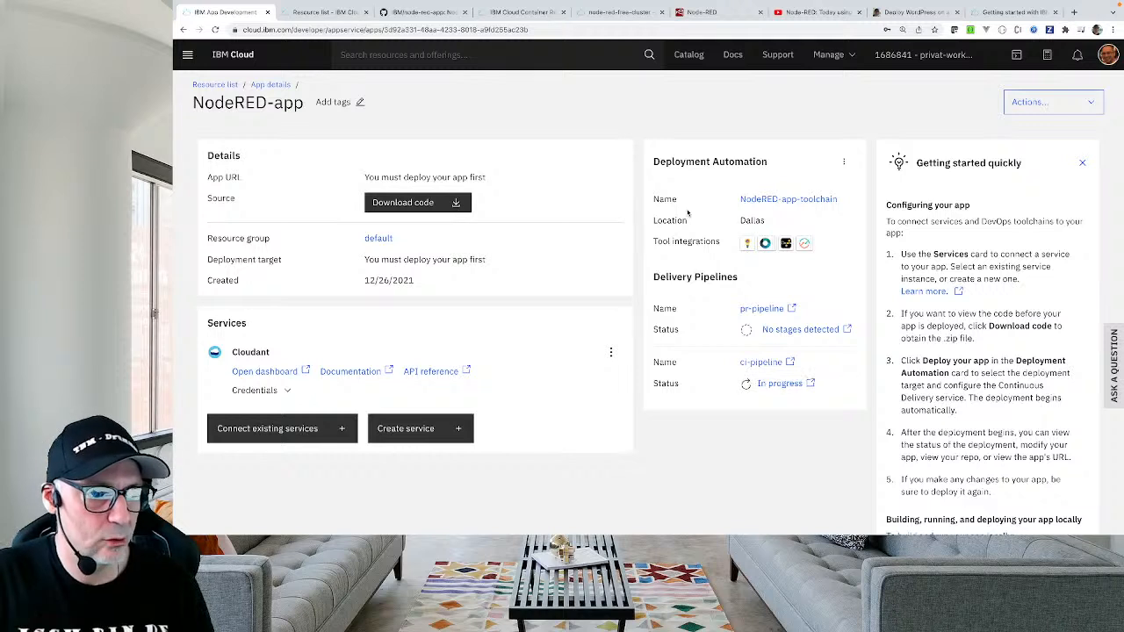
pyautogui.rightClick(784, 203)
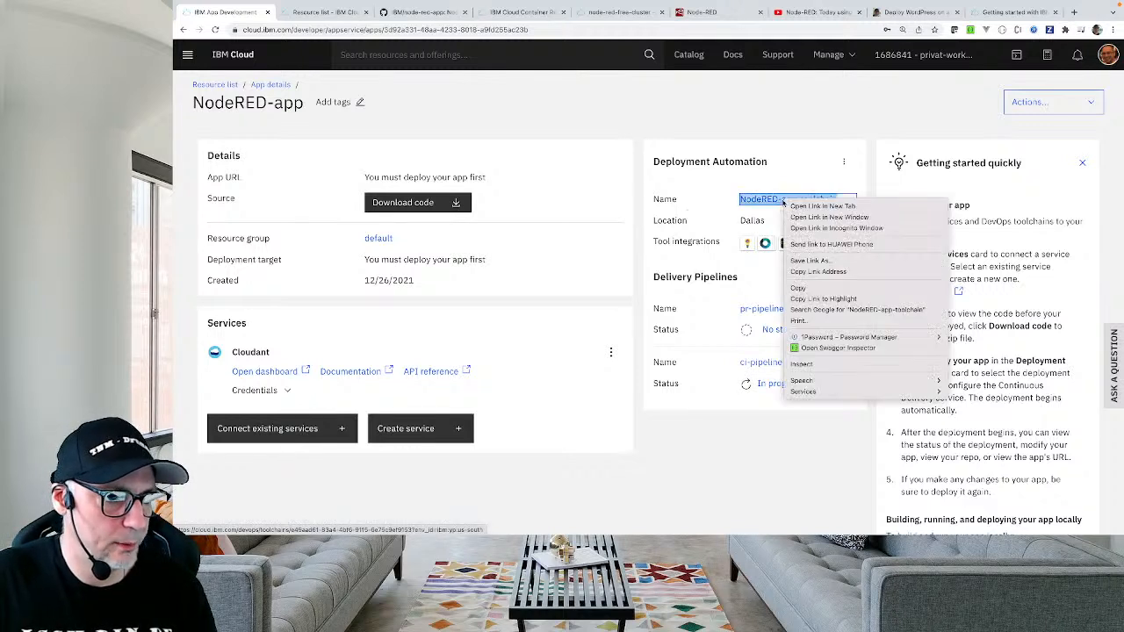
pyautogui.click(801, 208)
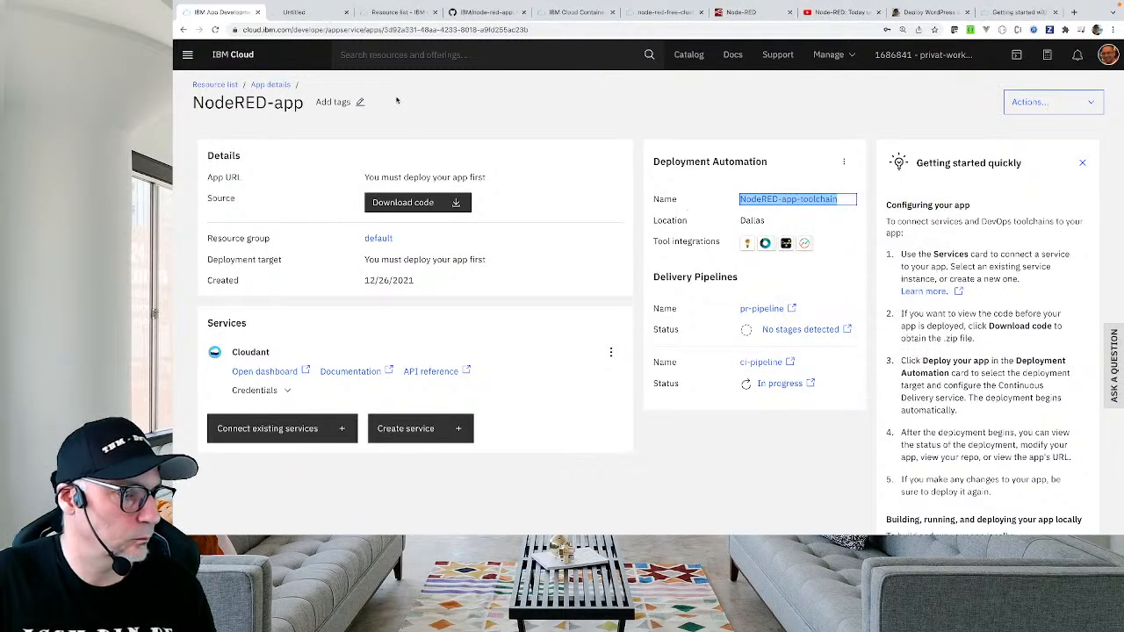
pyautogui.click(322, 13)
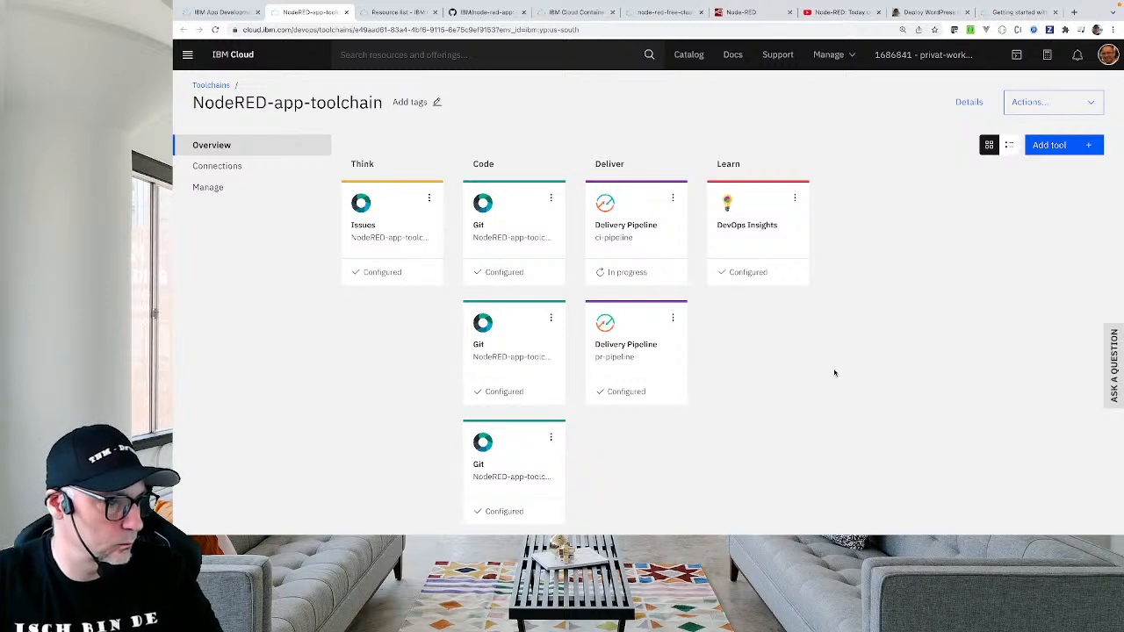
# Examine the toolchain overview with its issue tracker, Git repositories, Orion Web IDE, delivery pipelines and DevOps Insights.
pyautogui.hotkey('ctrl', '+')
pyautogui.hotkey('ctrl', '+')
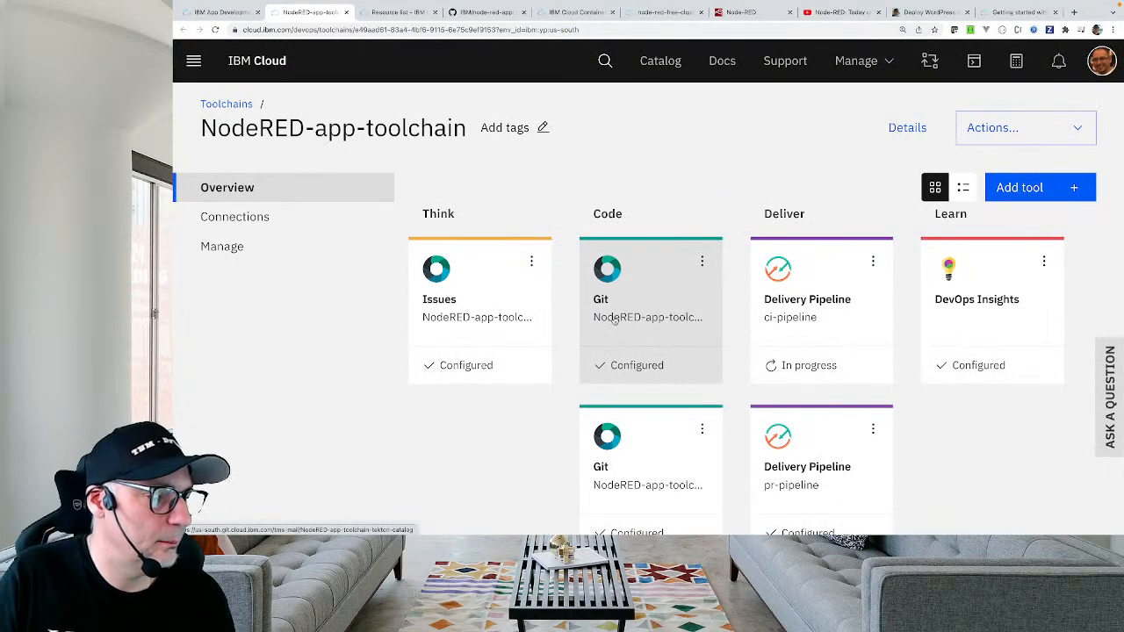
pyautogui.scroll(-1, 615, 318)
pyautogui.scroll(1, 615, 322)
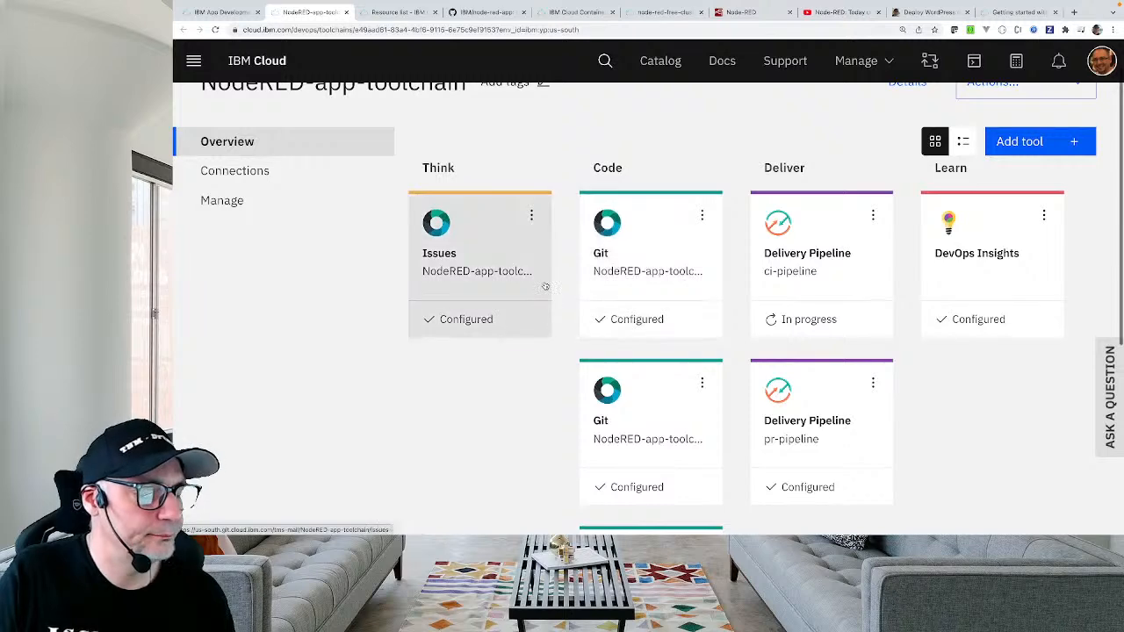
pyautogui.scroll(-2, 694, 277)
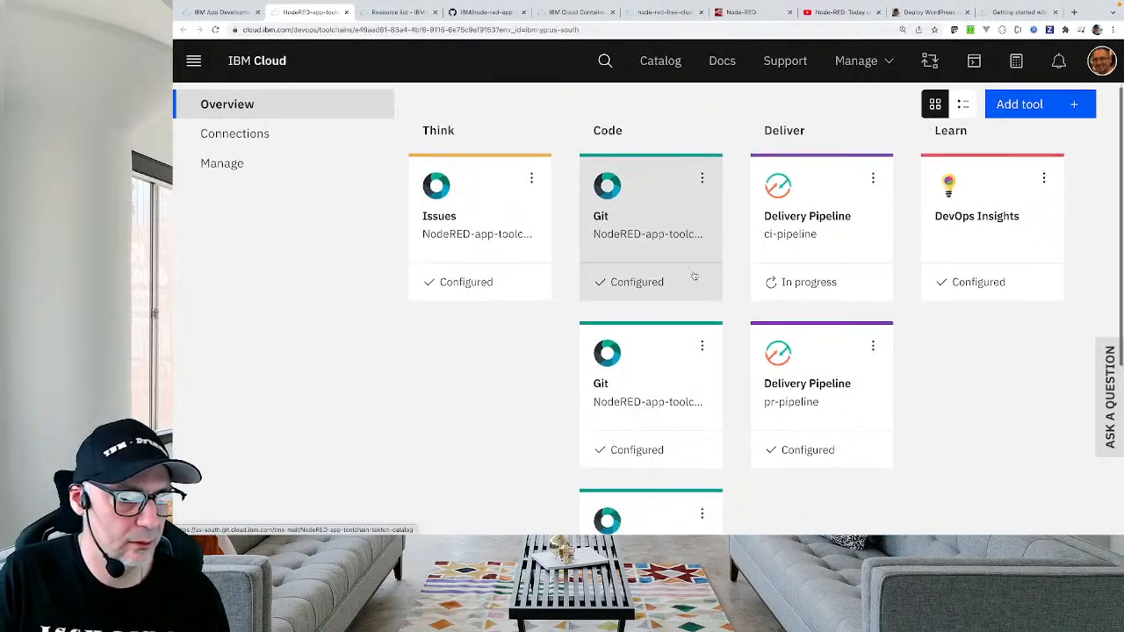
pyautogui.scroll(-2, 677, 328)
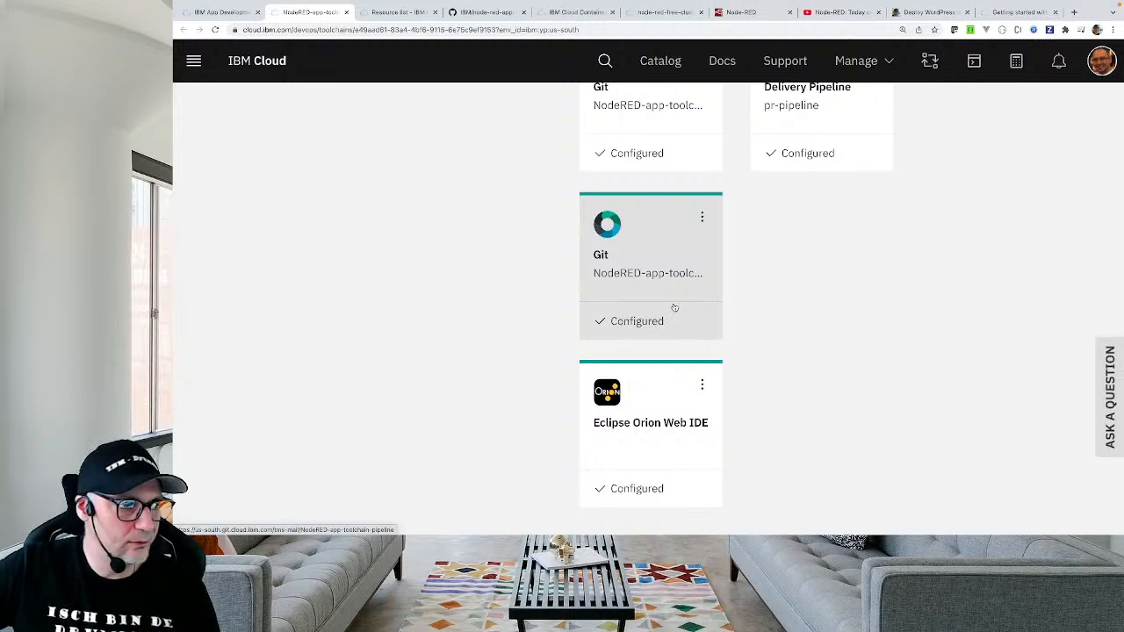
pyautogui.scroll(4, 674, 307)
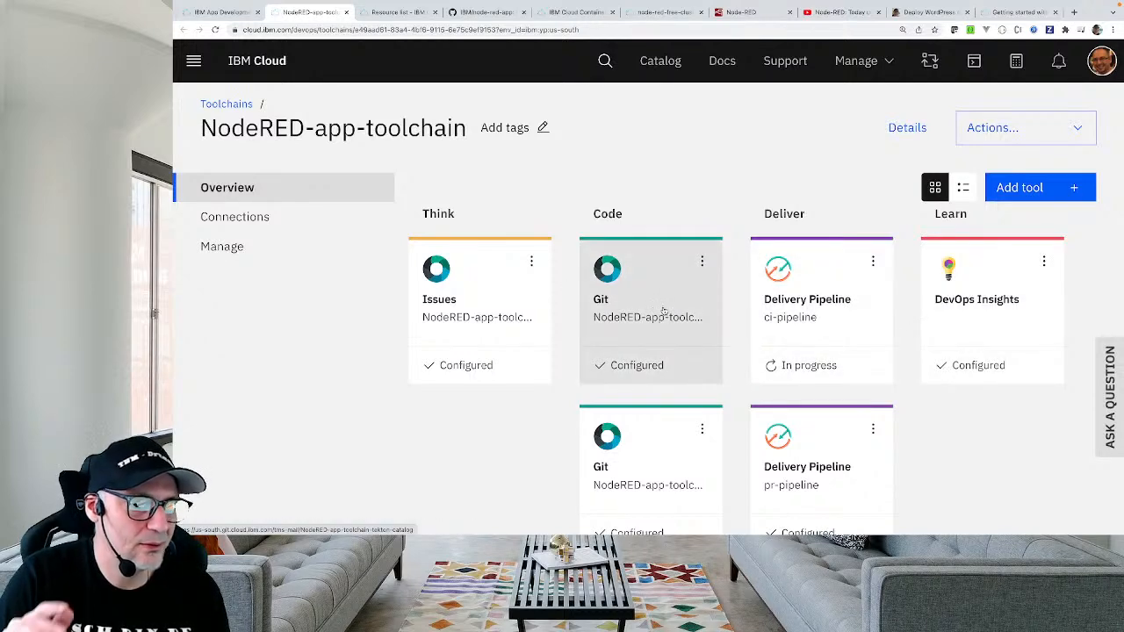
# Switch to the draw.io diagram and move the Kubernetes Cluster, Cloudant Service and Container Registry boxes further down the page.
pyautogui.hotkey('ctrl', 'Left')
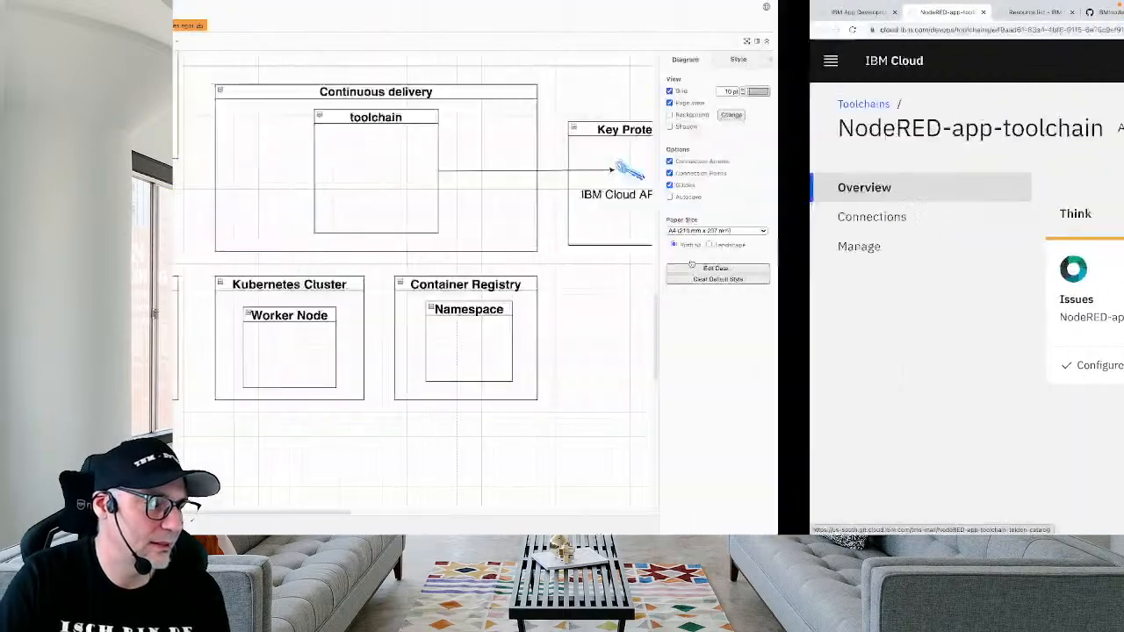
pyautogui.hscroll(3, 681, 255)
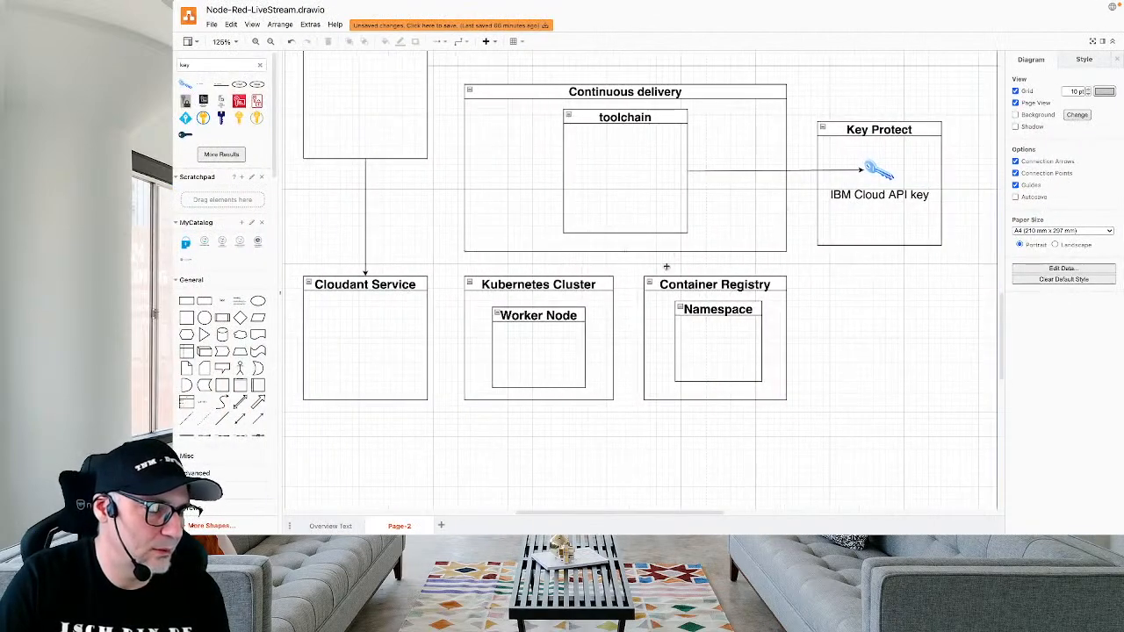
pyautogui.scroll(-3, 623, 371)
pyautogui.click(387, 231)
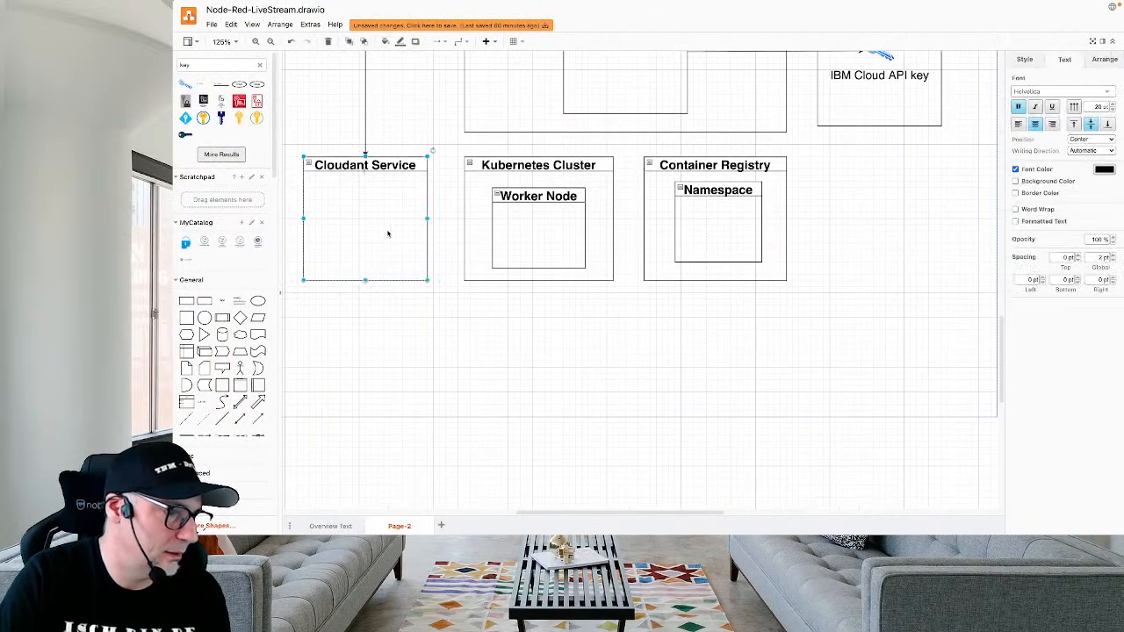
pyautogui.click(591, 166)
pyautogui.moveTo(590, 166); pyautogui.dragTo(591, 288)
pyautogui.moveTo(425, 161); pyautogui.dragTo(433, 277)
pyautogui.moveTo(786, 182); pyautogui.dragTo(771, 282)
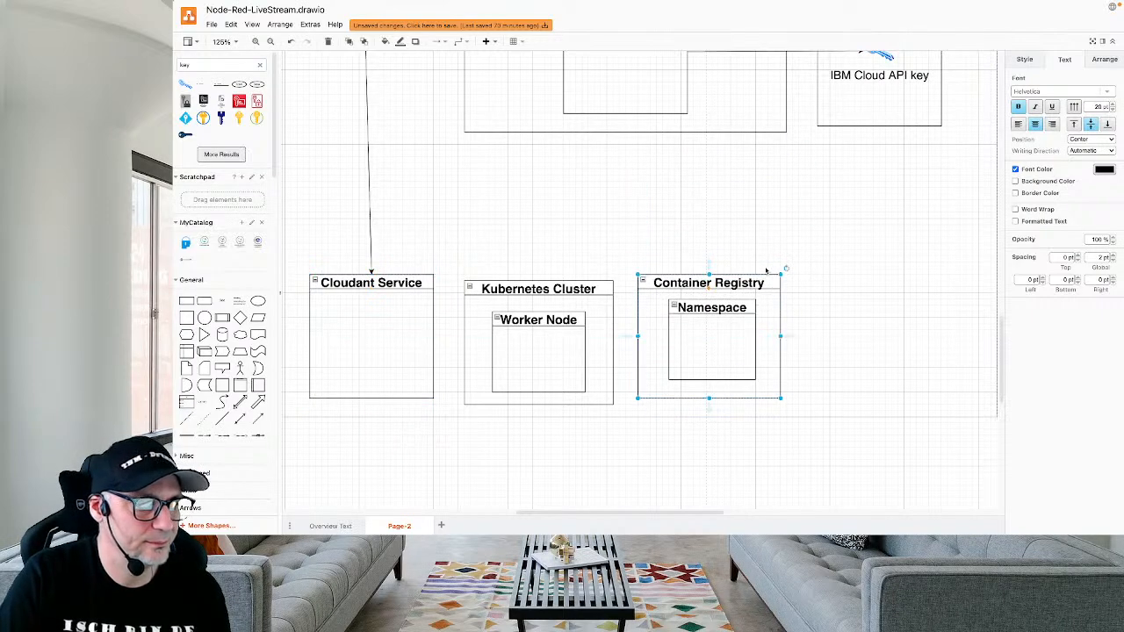
# Extend the Continuous delivery container downward to just above the Kubernetes Cluster and Container Registry boxes.
pyautogui.scroll(3, 764, 207)
pyautogui.click(762, 192)
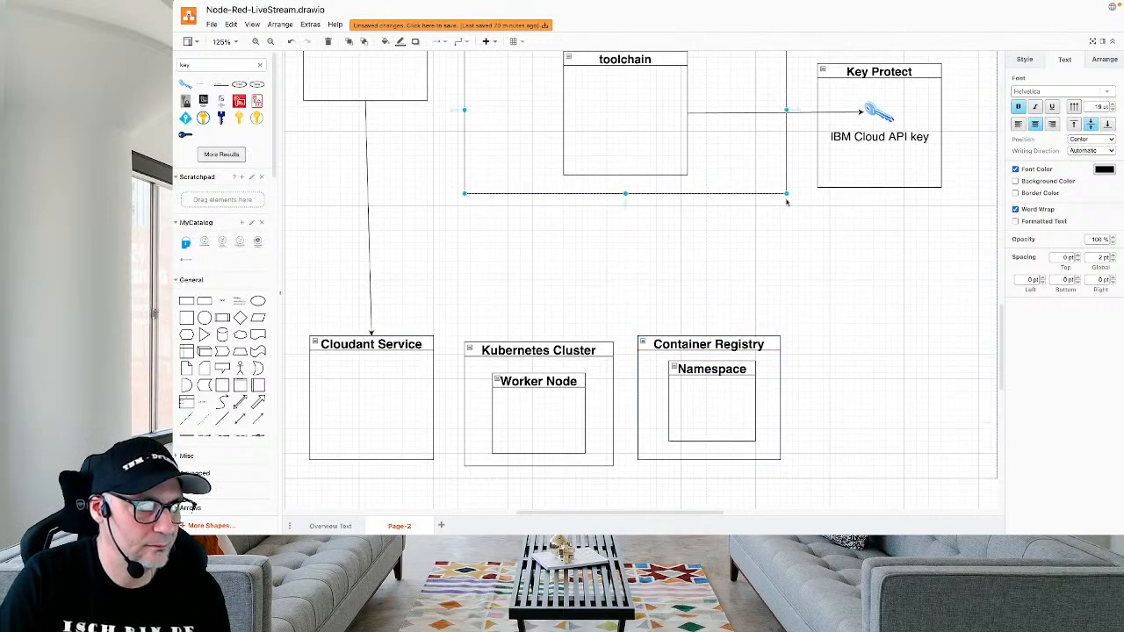
pyautogui.moveTo(786, 201); pyautogui.dragTo(786, 324)
# Enlarge the toolchain box to nearly fill the Continuous delivery container, and move Key Protect down until its connecting arrow is level.
pyautogui.click(634, 90)
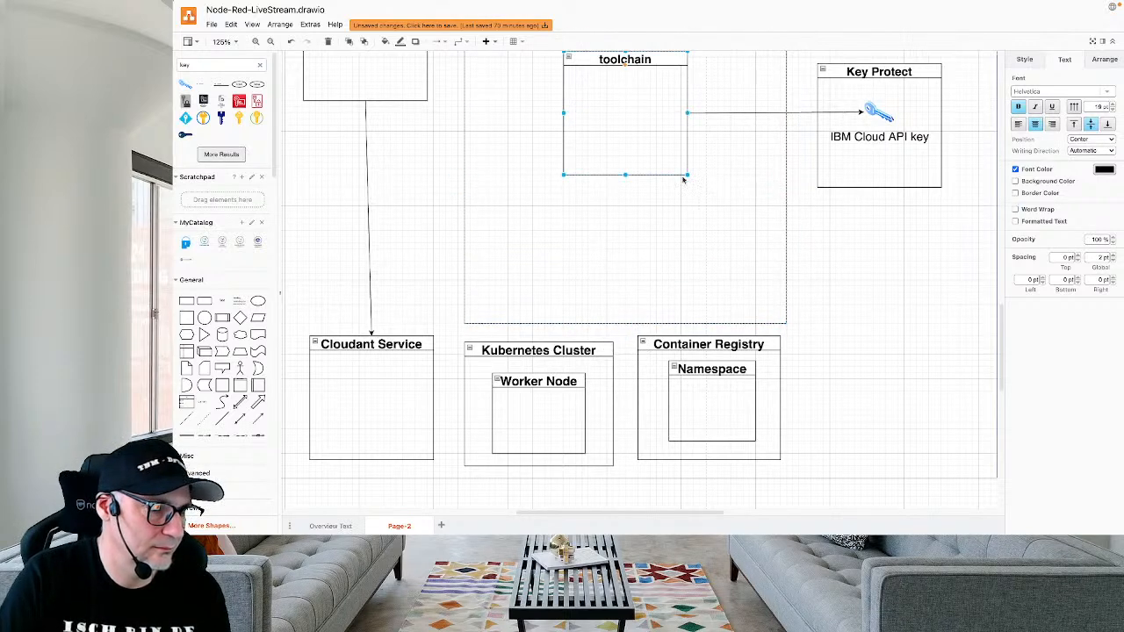
pyautogui.moveTo(687, 174); pyautogui.dragTo(737, 299)
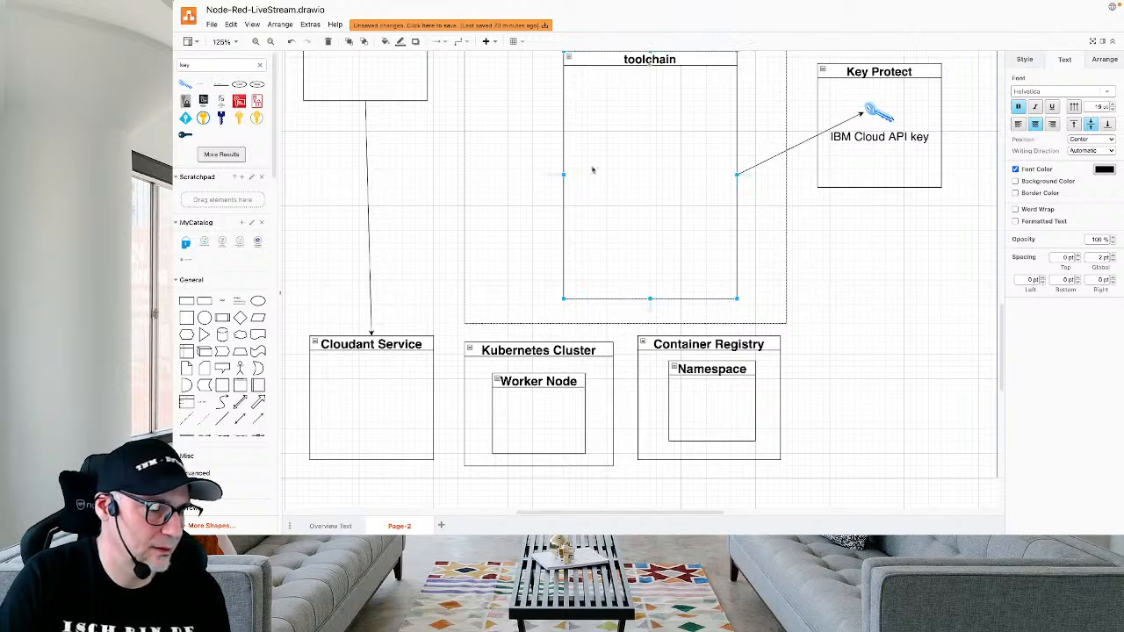
pyautogui.moveTo(563, 175); pyautogui.dragTo(496, 175)
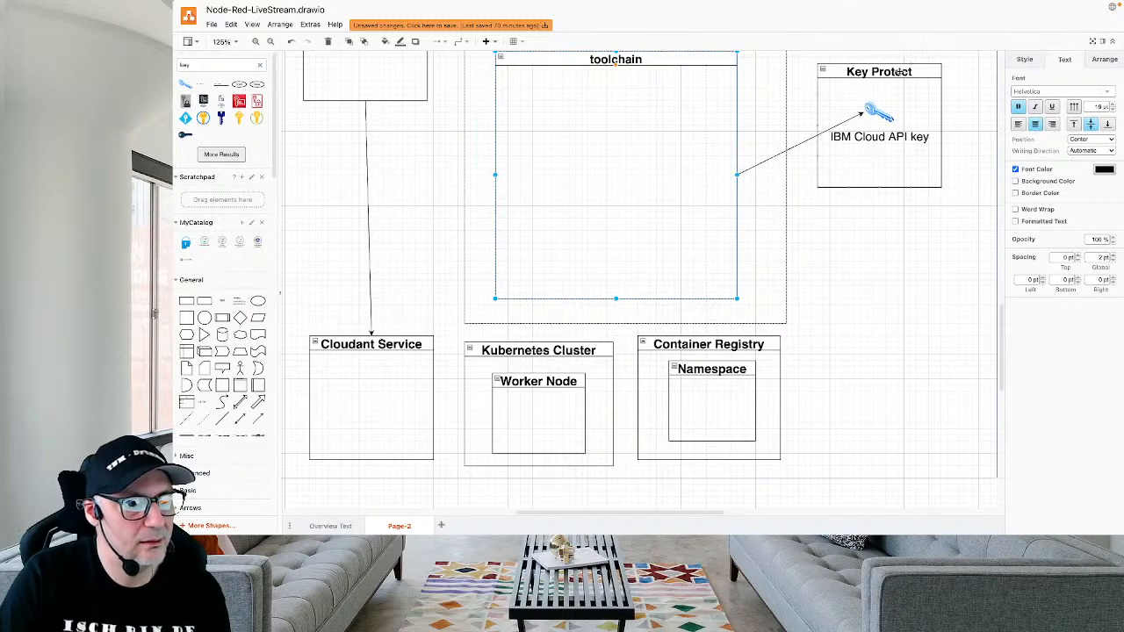
pyautogui.moveTo(900, 72); pyautogui.dragTo(914, 135)
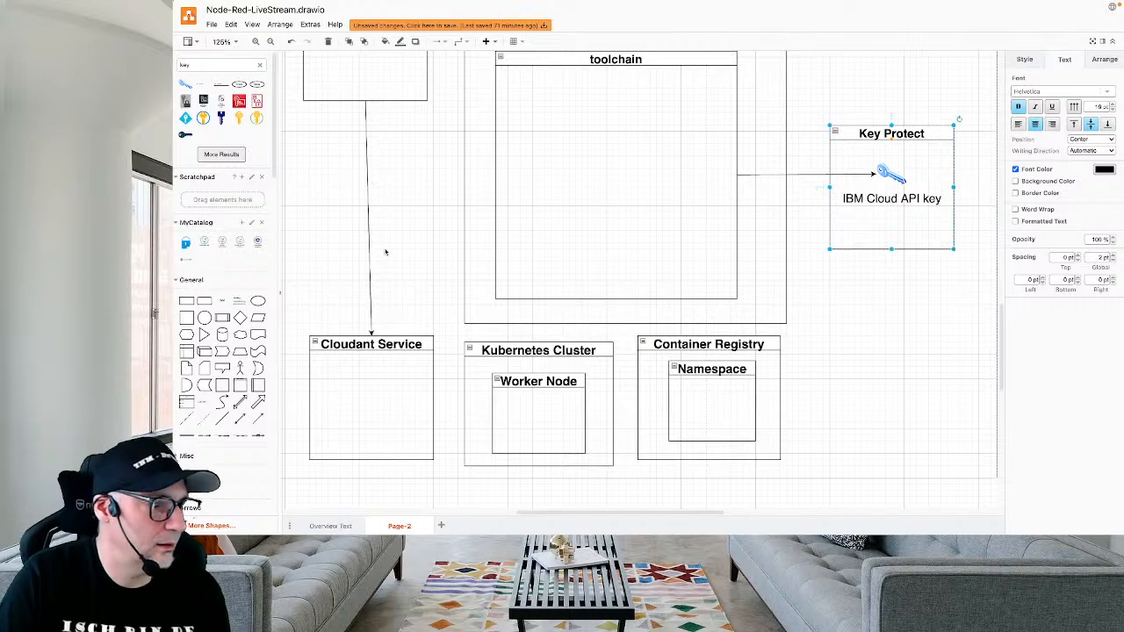
# Add a vertical container inside the toolchain box and open its title for editing.
pyautogui.click(736, 136)
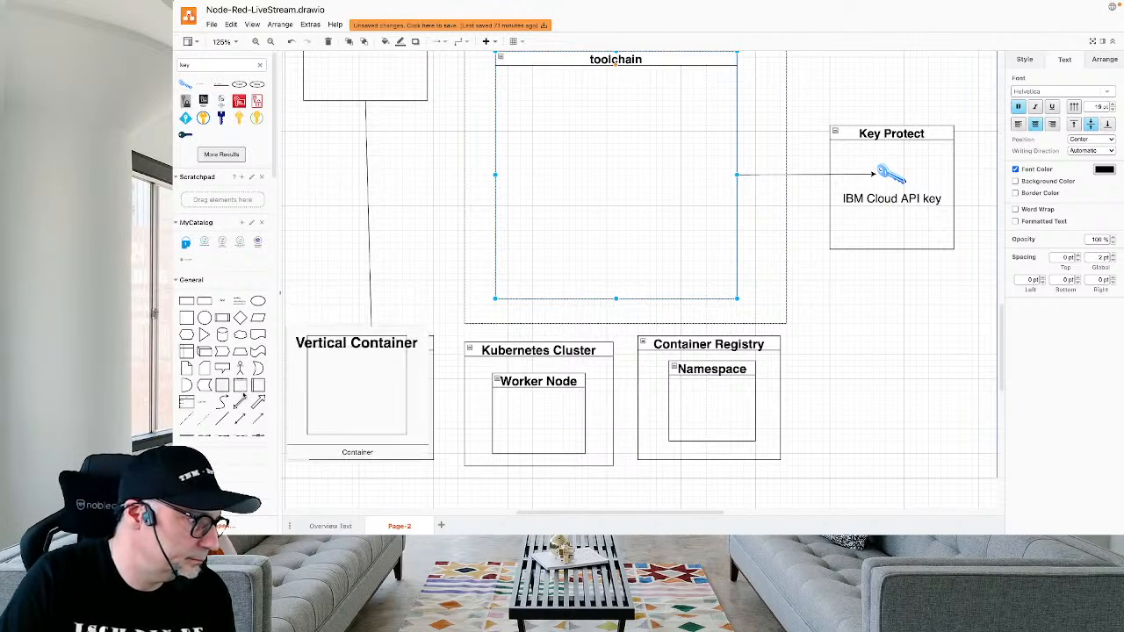
pyautogui.click(244, 392)
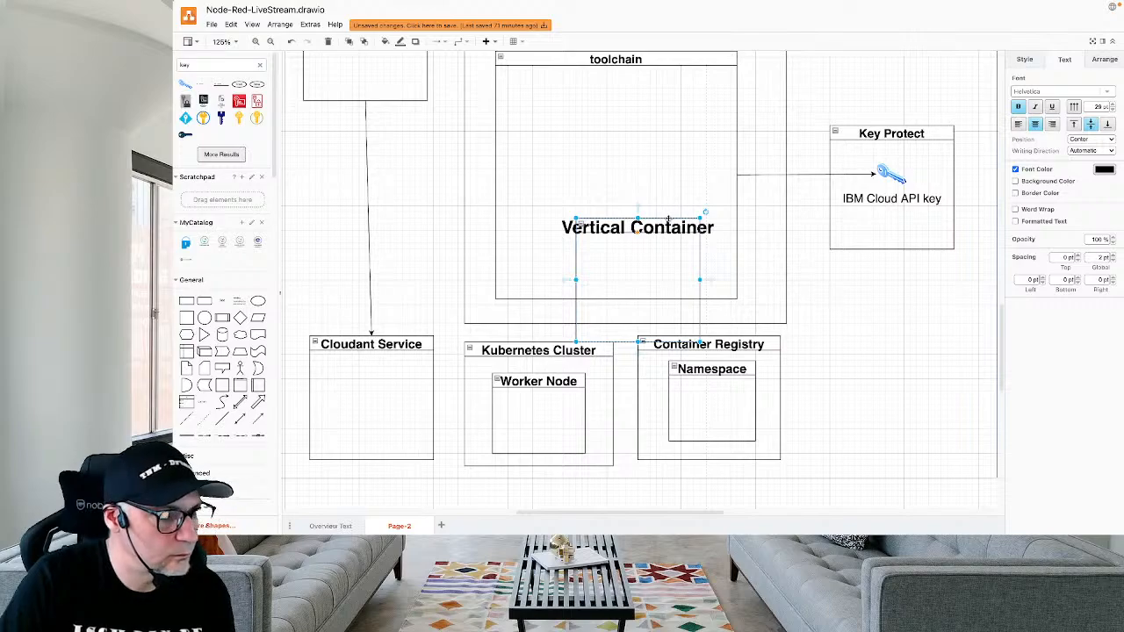
pyautogui.moveTo(669, 219); pyautogui.dragTo(618, 130)
pyautogui.doubleClick(574, 196)
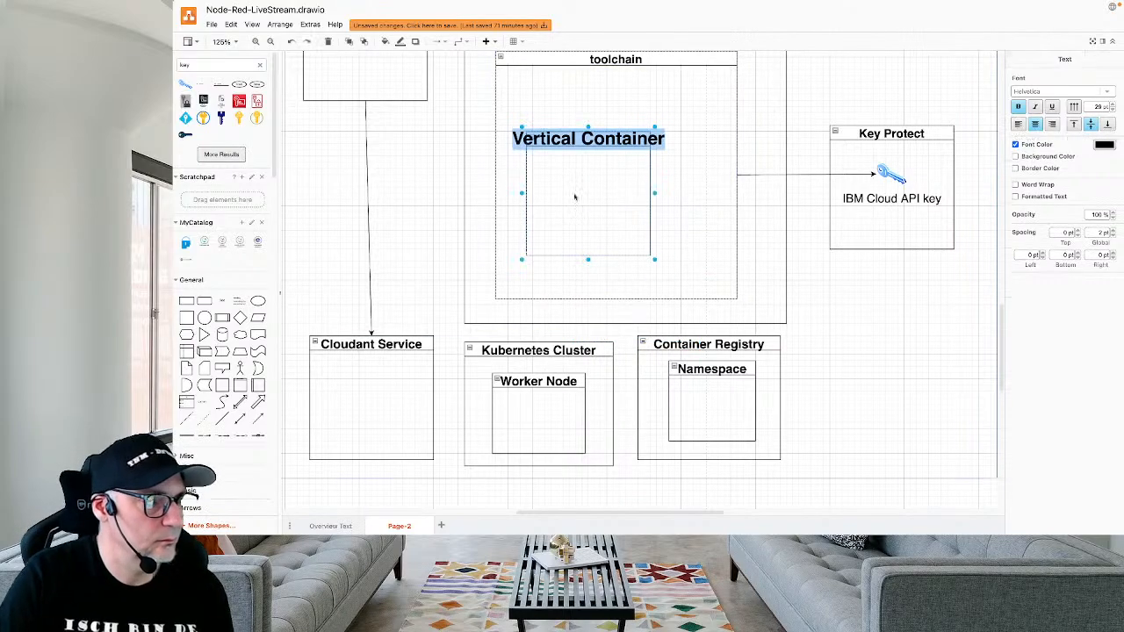
# Switch to the NodeRED-app-toolchain overview in the browser, check how the delivery pipeline tools are named, and return to the diagram.
pyautogui.hotkey('ctrl', 'Left')
pyautogui.hotkey('ctrl', 'Right')
pyautogui.hotkey('ctrl', 'Right')
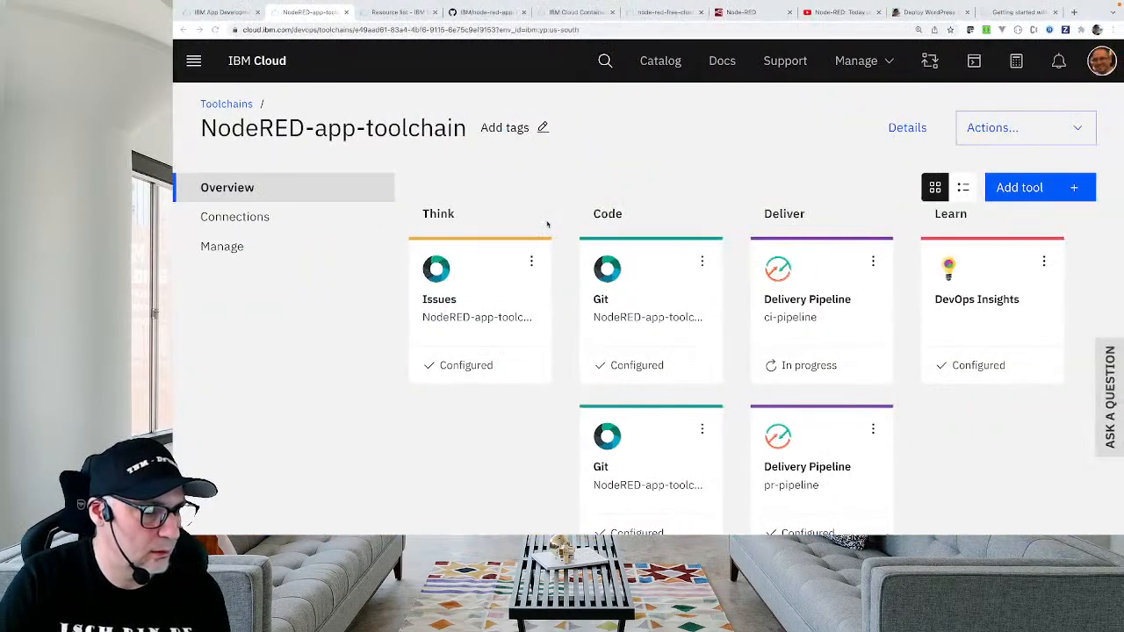
pyautogui.scroll(-1, 798, 300)
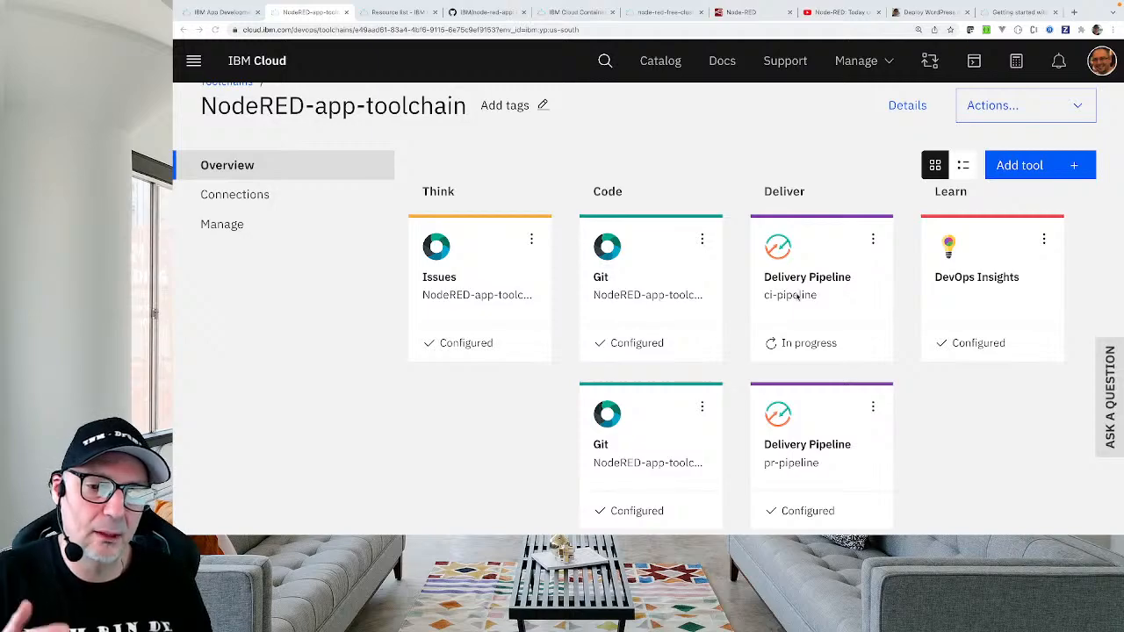
pyautogui.hotkey('ctrl', 'Left')
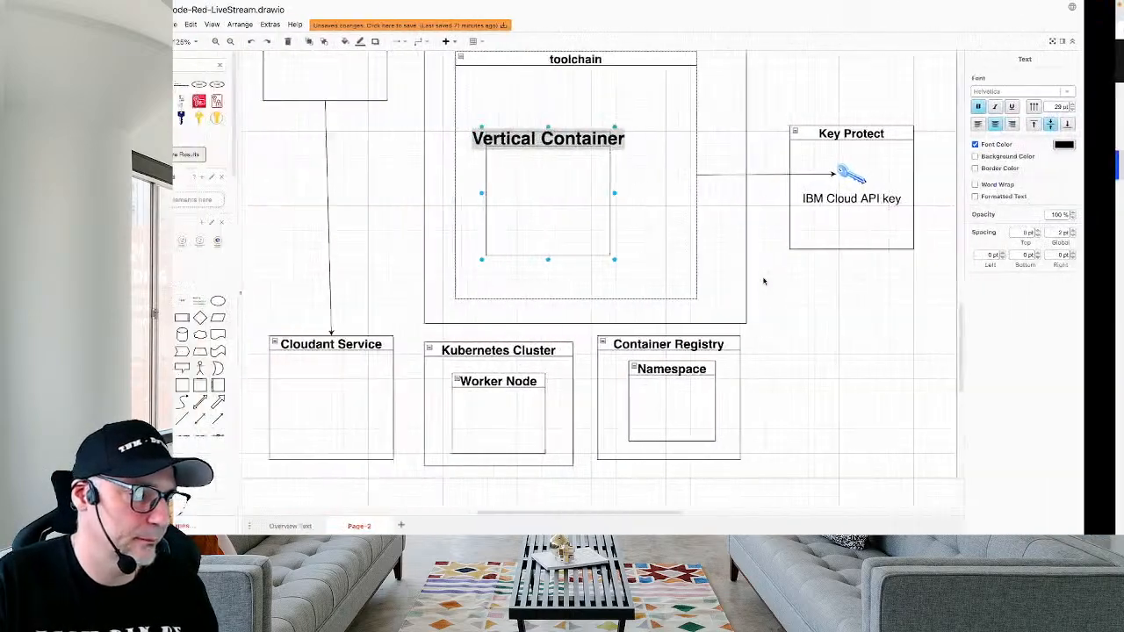
pyautogui.hotkey('ctrl', 'Right')
pyautogui.hotkey('ctrl', 'Left')
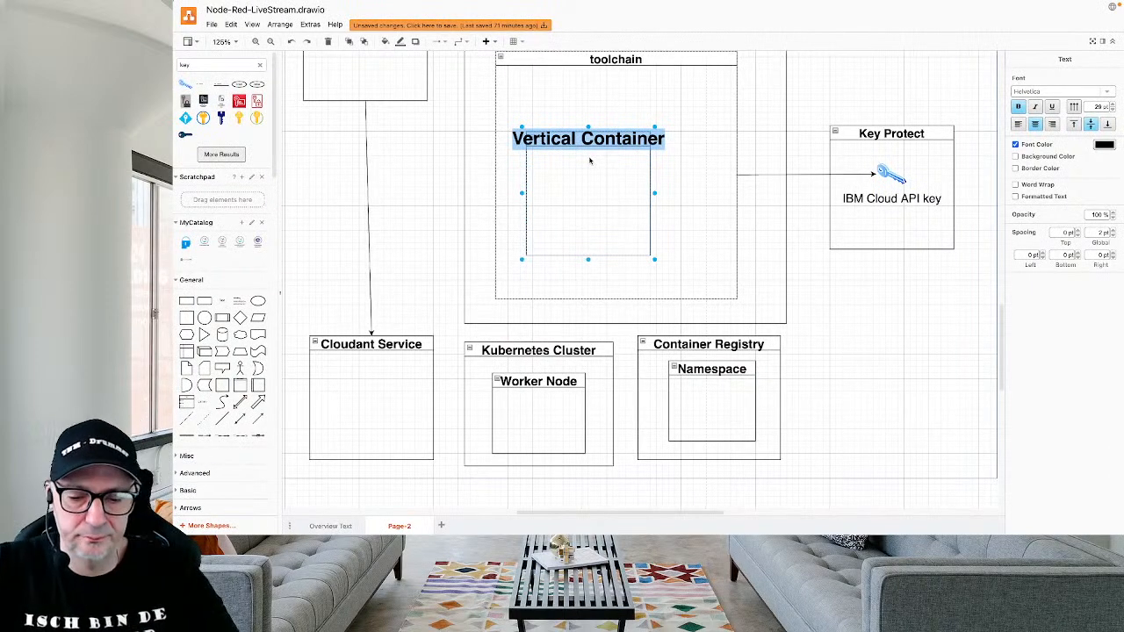
pyautogui.hotkey('ctrl', 'Right')
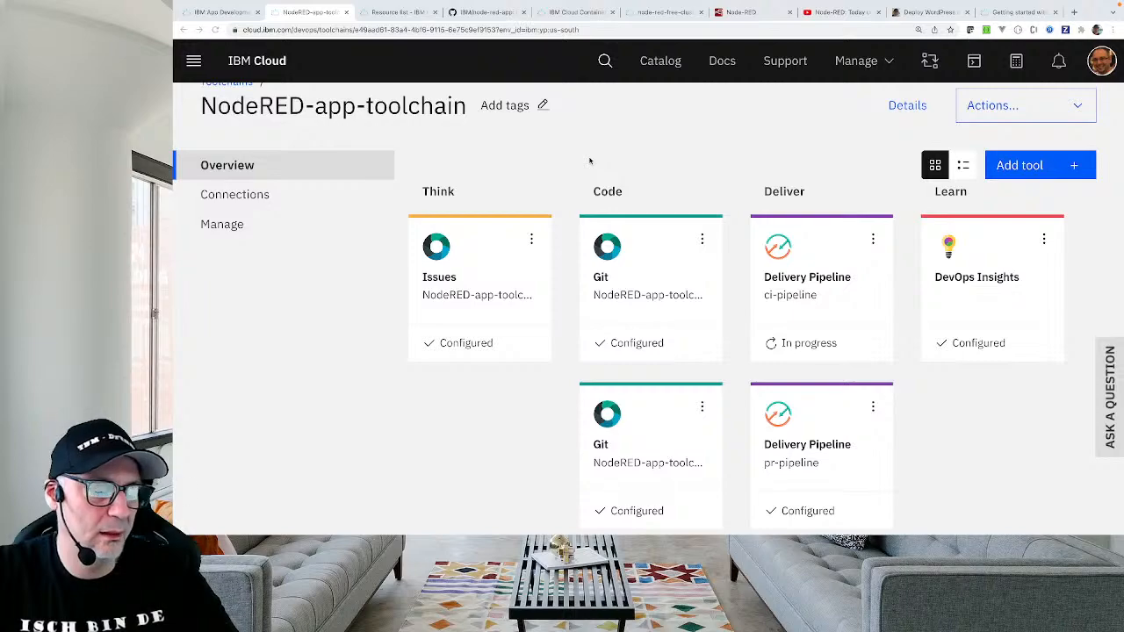
pyautogui.hotkey('ctrl', 'Left')
# Title the new container inside the toolchain box "Delivery Pipeline".
pyautogui.write('De')
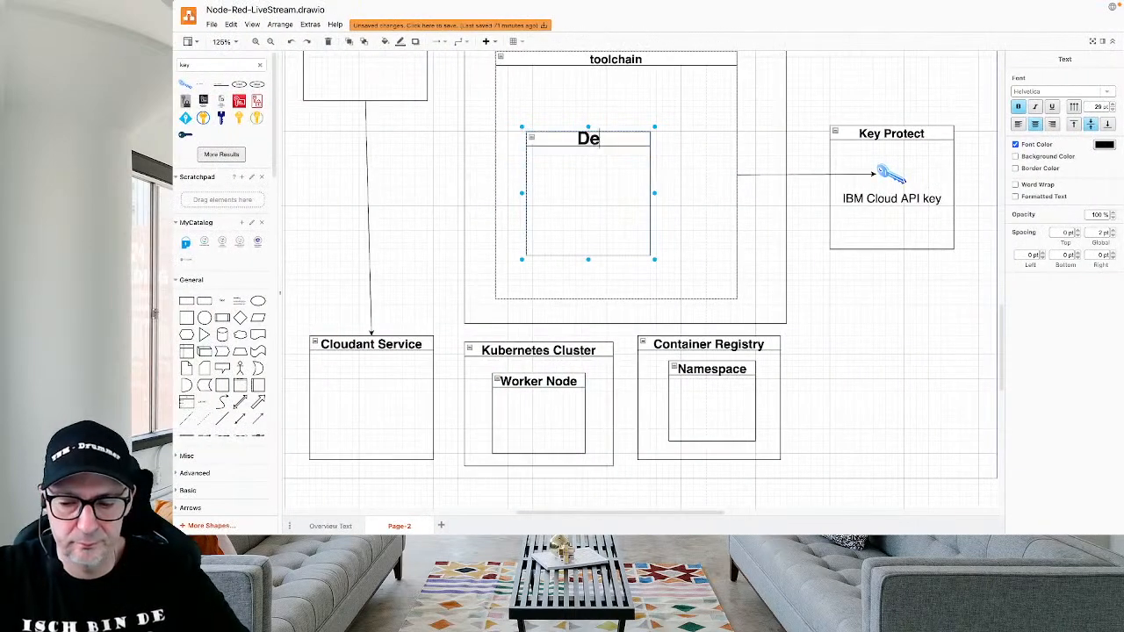
pyautogui.write('livery ')
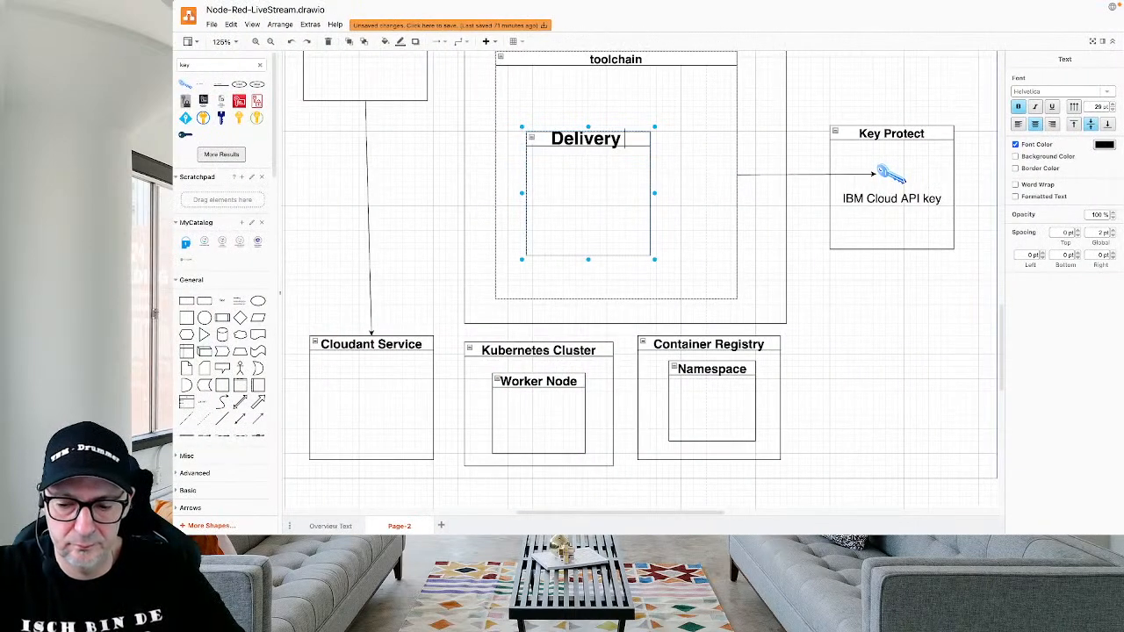
pyautogui.write('Pipeli')
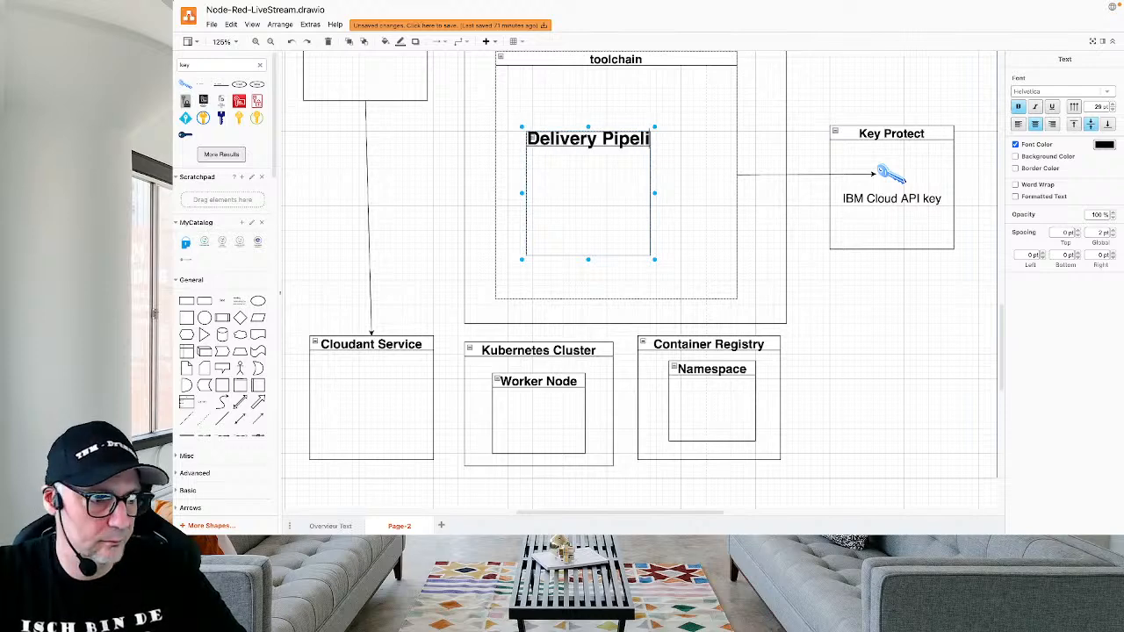
pyautogui.write('ne')
pyautogui.click(596, 145)
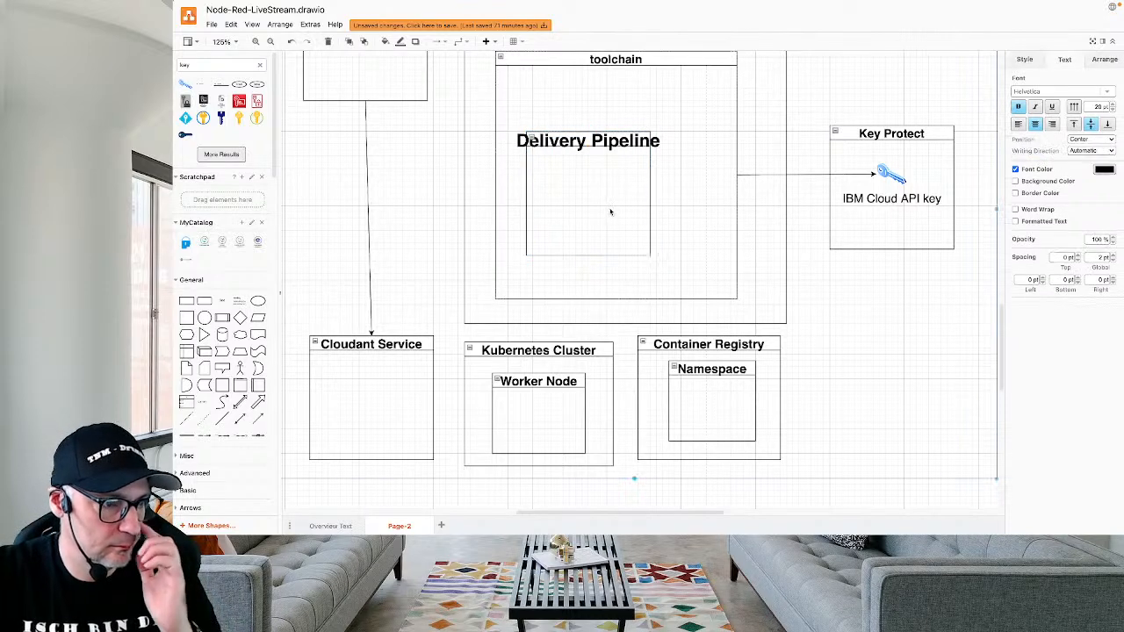
# Reduce the font size of the Delivery Pipeline container's title to 19 pt.
pyautogui.doubleClick(586, 142)
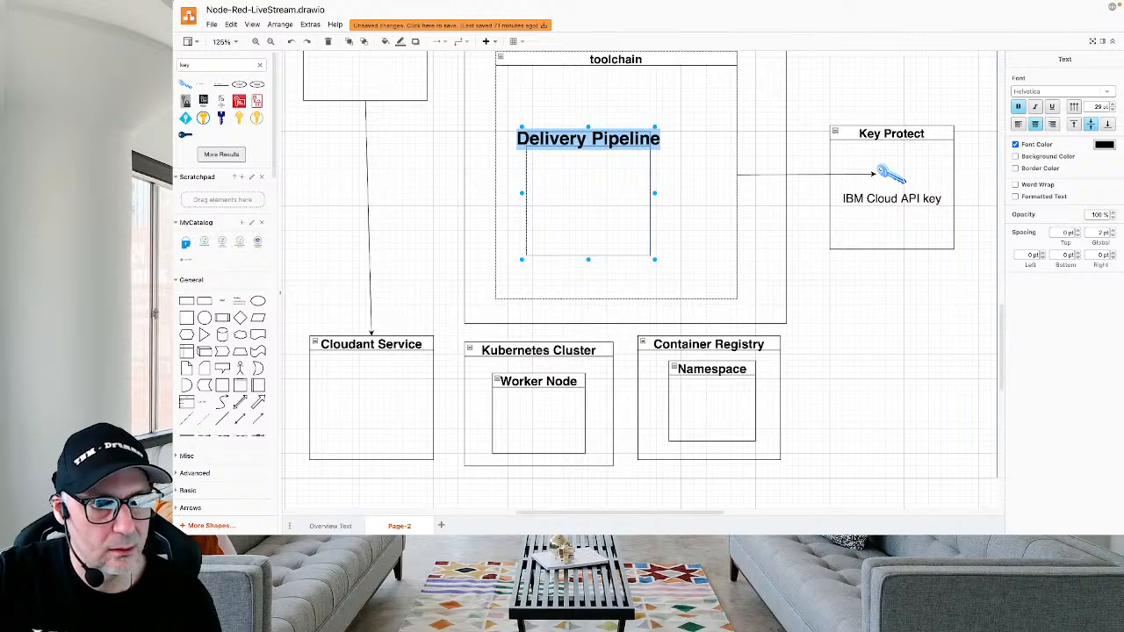
pyautogui.click(1114, 110)
pyautogui.click(1113, 110)
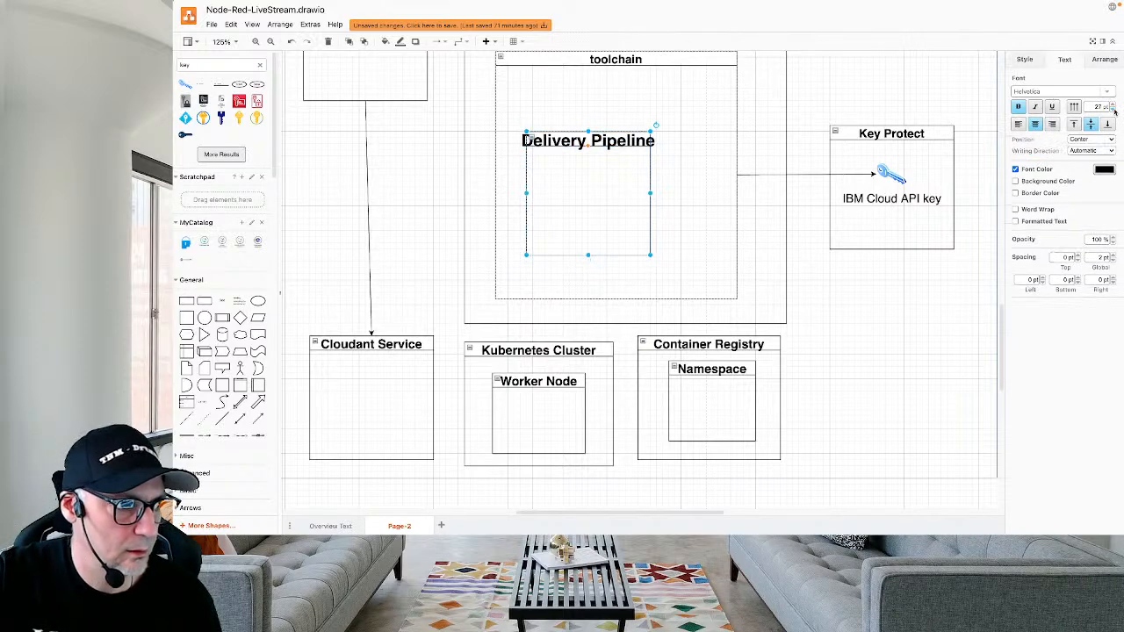
pyautogui.click(1114, 110)
pyautogui.click(1113, 110)
pyautogui.click(1114, 110)
pyautogui.click(1113, 109)
pyautogui.click(1113, 110)
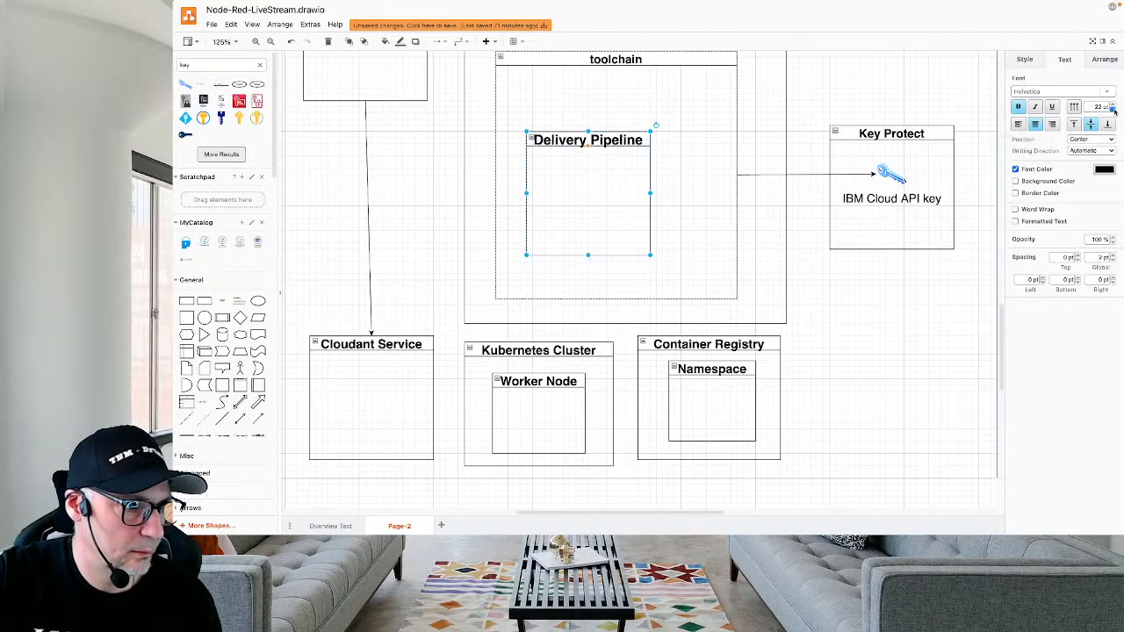
pyautogui.click(1114, 110)
pyautogui.click(1114, 110)
pyautogui.click(1114, 110)
pyautogui.click(729, 247)
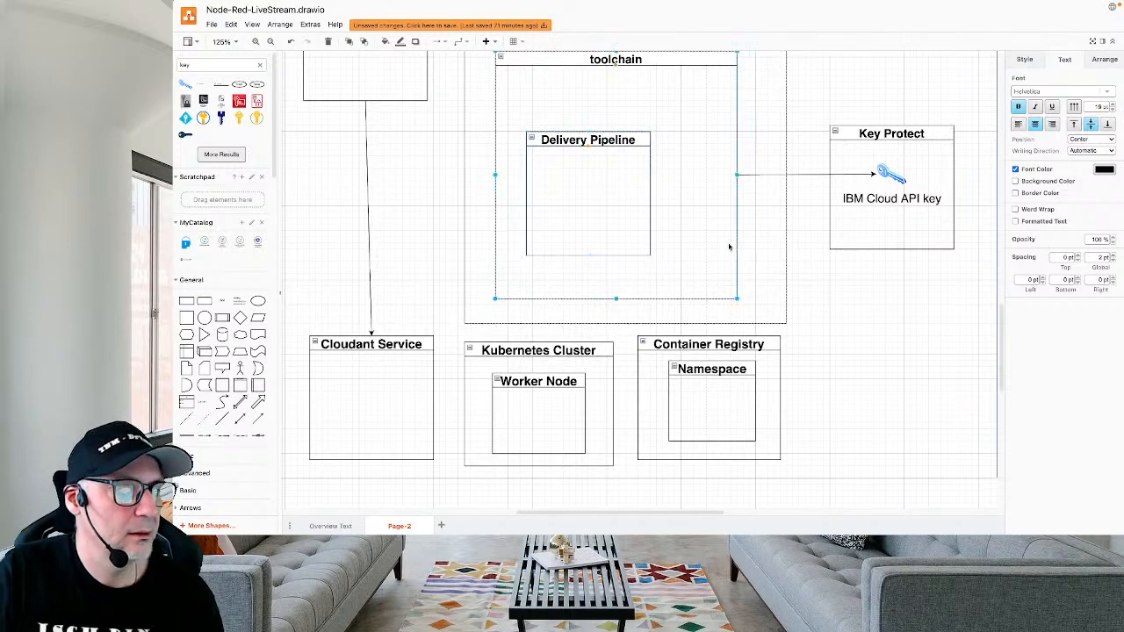
# Align the Cloudant Service box directly below Node-RED App, and shift Delivery Pipeline slightly to the right inside the toolchain box.
pyautogui.click(650, 193)
pyautogui.scroll(1, 651, 180)
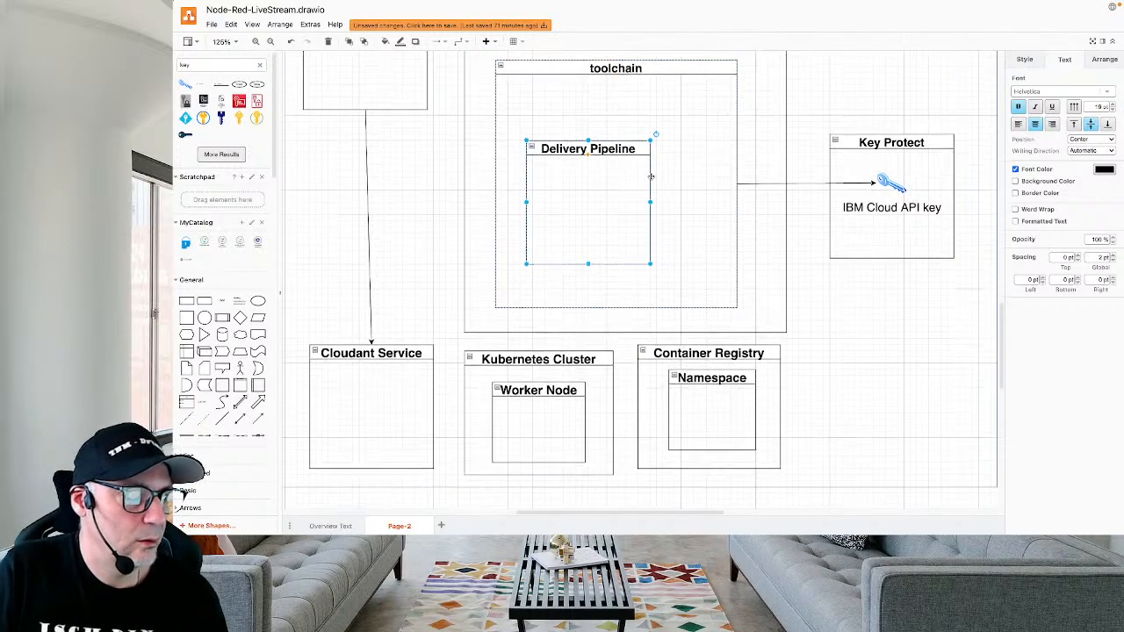
pyautogui.scroll(5, 651, 177)
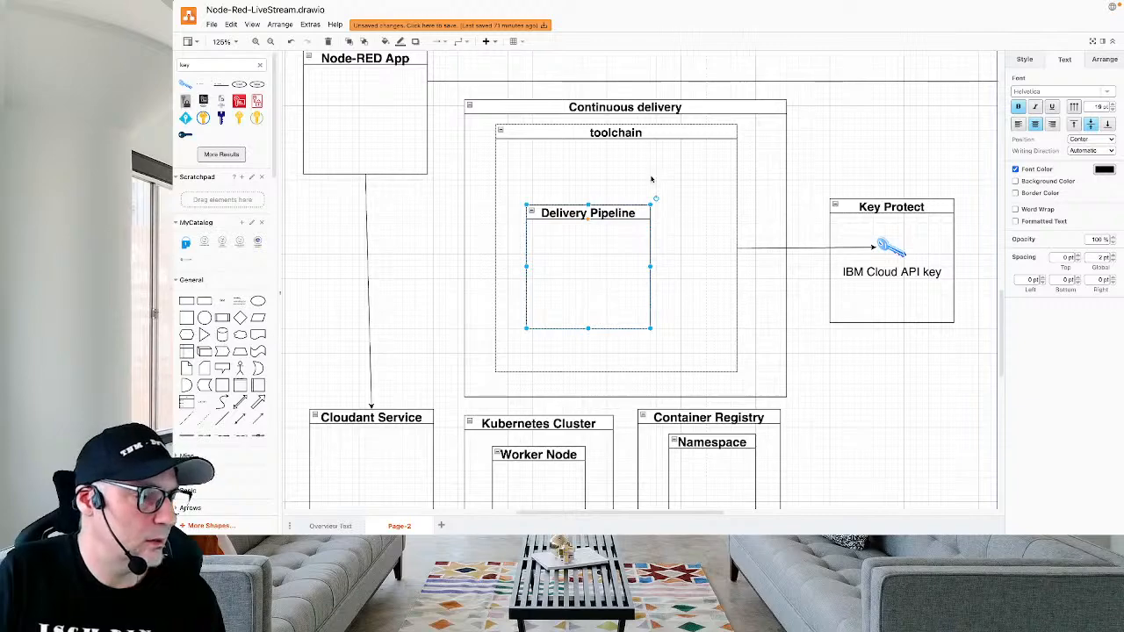
pyautogui.hotkey('ctrl', 'Left')
pyautogui.hotkey('ctrl', 'Right')
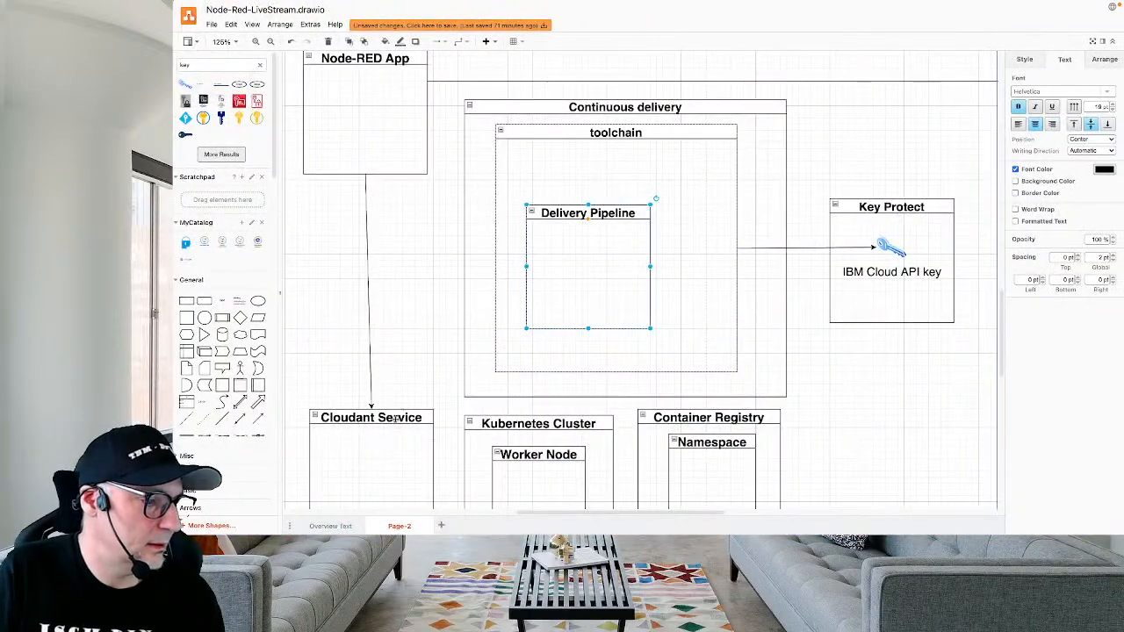
pyautogui.click(395, 417)
pyautogui.moveTo(399, 417); pyautogui.dragTo(393, 418)
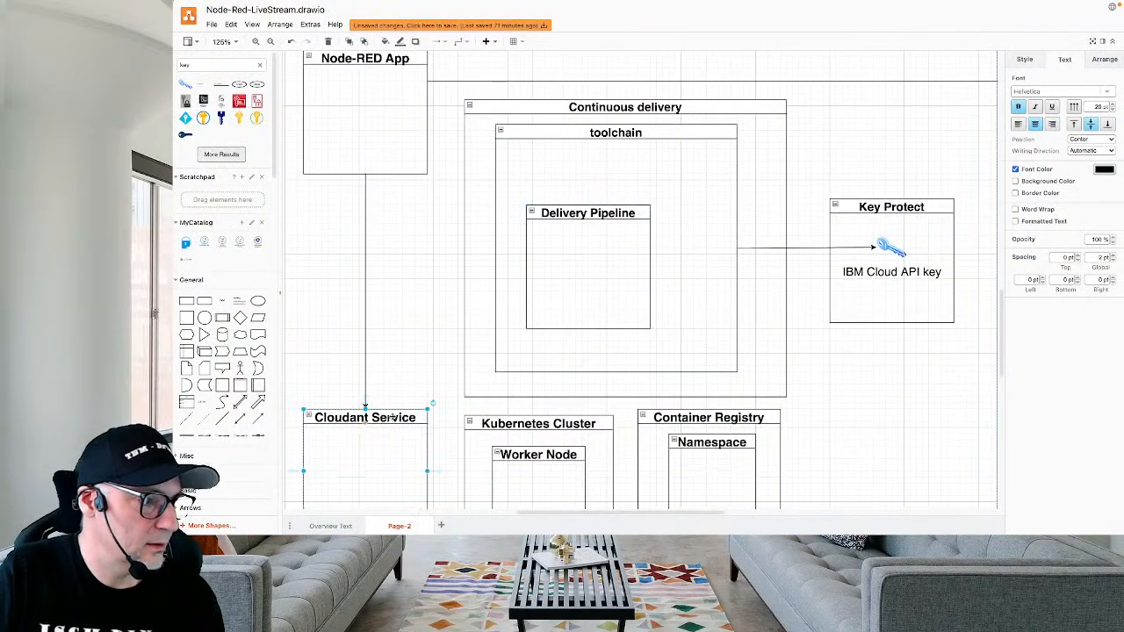
pyautogui.moveTo(642, 205)
pyautogui.mouseDown()
pyautogui.moveTo(700, 204)
pyautogui.moveTo(647, 205)
pyautogui.mouseUp()
pyautogui.moveTo(647, 208); pyautogui.dragTo(646, 207)
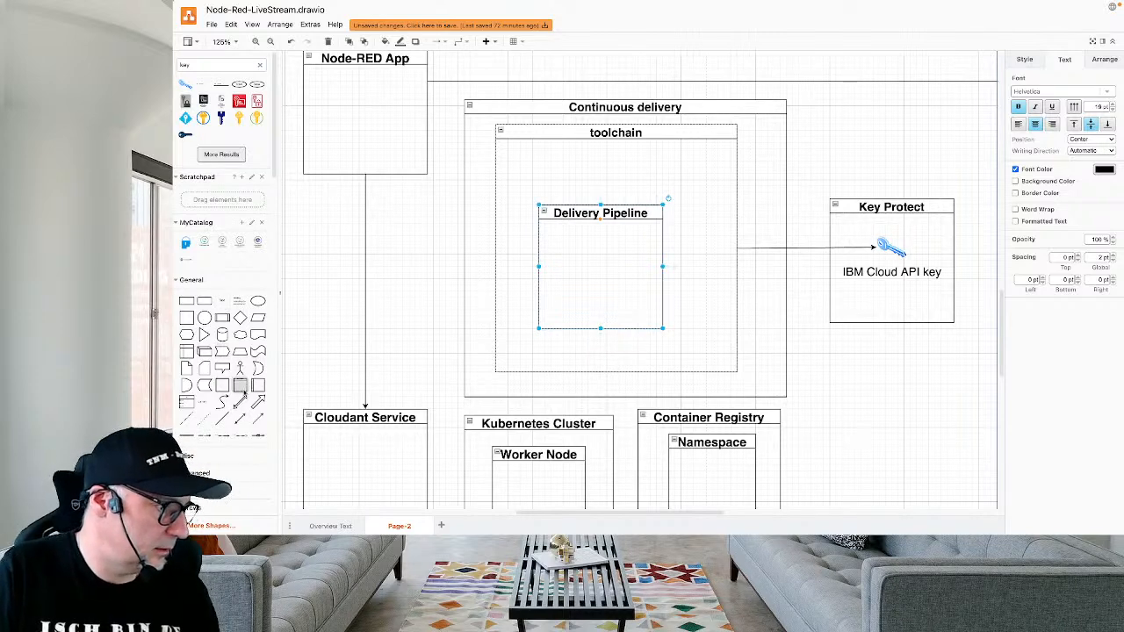
# Add a vertical container beside the Continuous delivery container, above Key Protect, and move the Key Protect box down to clear it.
pyautogui.moveTo(213, 377); pyautogui.dragTo(927, 96)
pyautogui.click(938, 260)
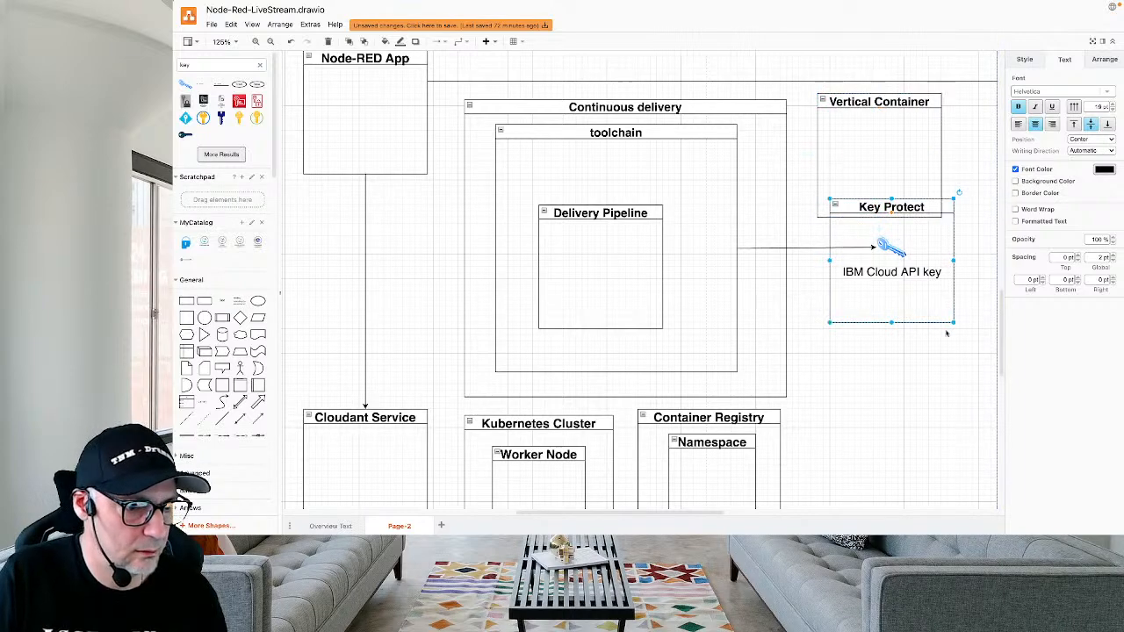
pyautogui.moveTo(939, 322); pyautogui.dragTo(940, 385)
# Extend the bottom edge of the outer container that encloses all the service boxes further down the page.
pyautogui.scroll(-1, 655, 377)
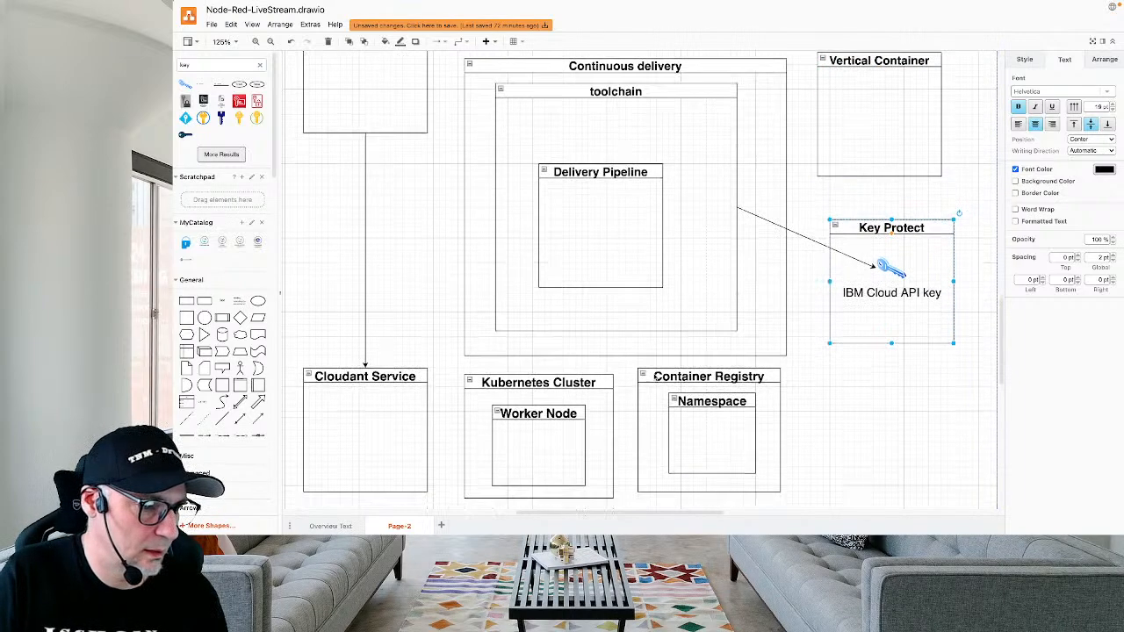
pyautogui.scroll(-3, 725, 423)
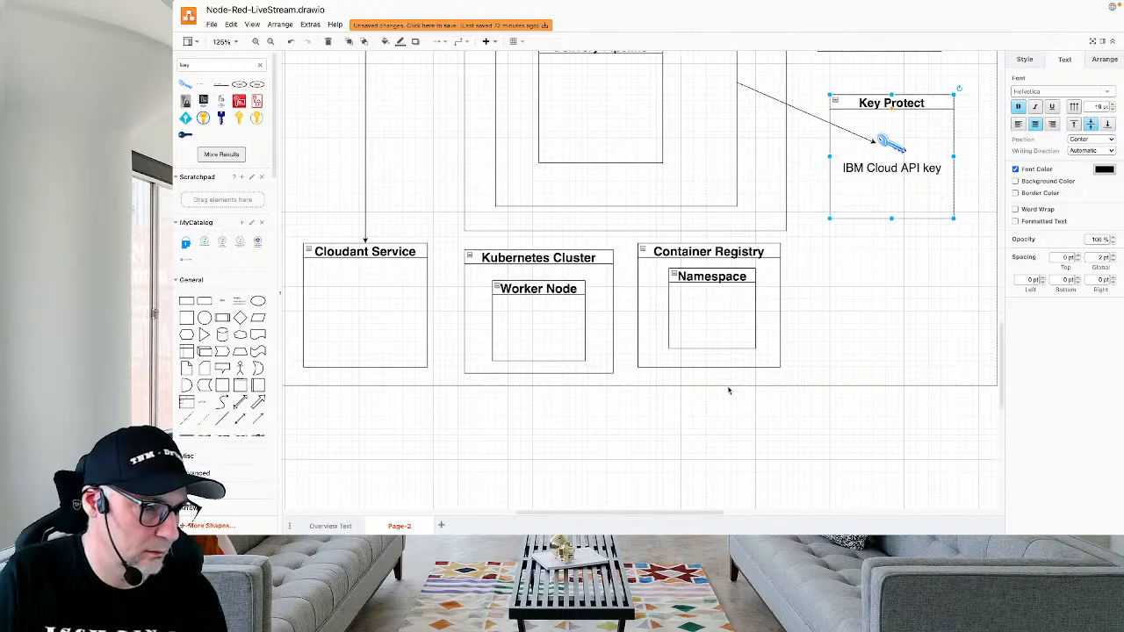
pyautogui.click(683, 394)
pyautogui.click(696, 384)
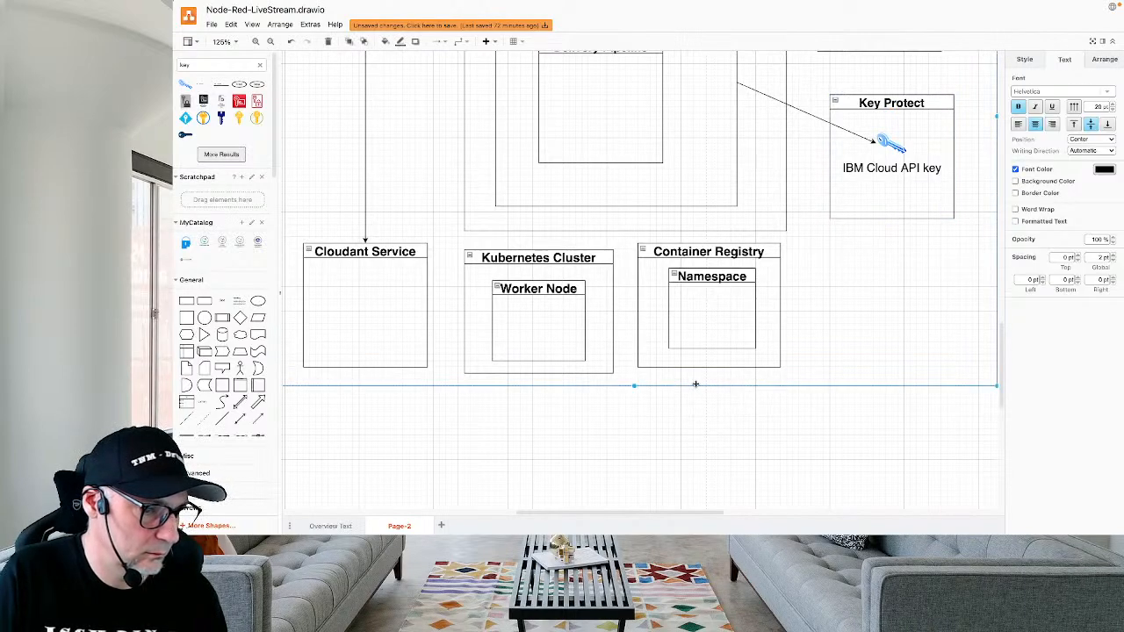
pyautogui.scroll(-2, 634, 386)
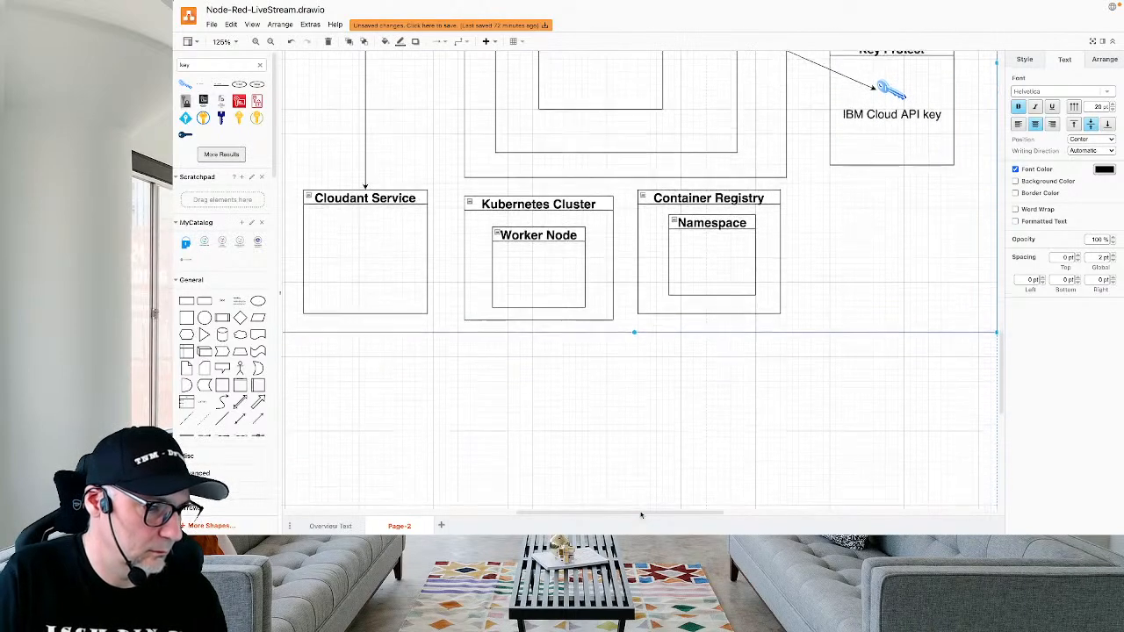
# Move the Container Registry, Kubernetes Cluster and Cloudant Service boxes down into one row near the bottom of the outer container.
pyautogui.moveTo(752, 185); pyautogui.dragTo(783, 360)
pyautogui.click(779, 238)
pyautogui.moveTo(615, 244); pyautogui.dragTo(613, 357)
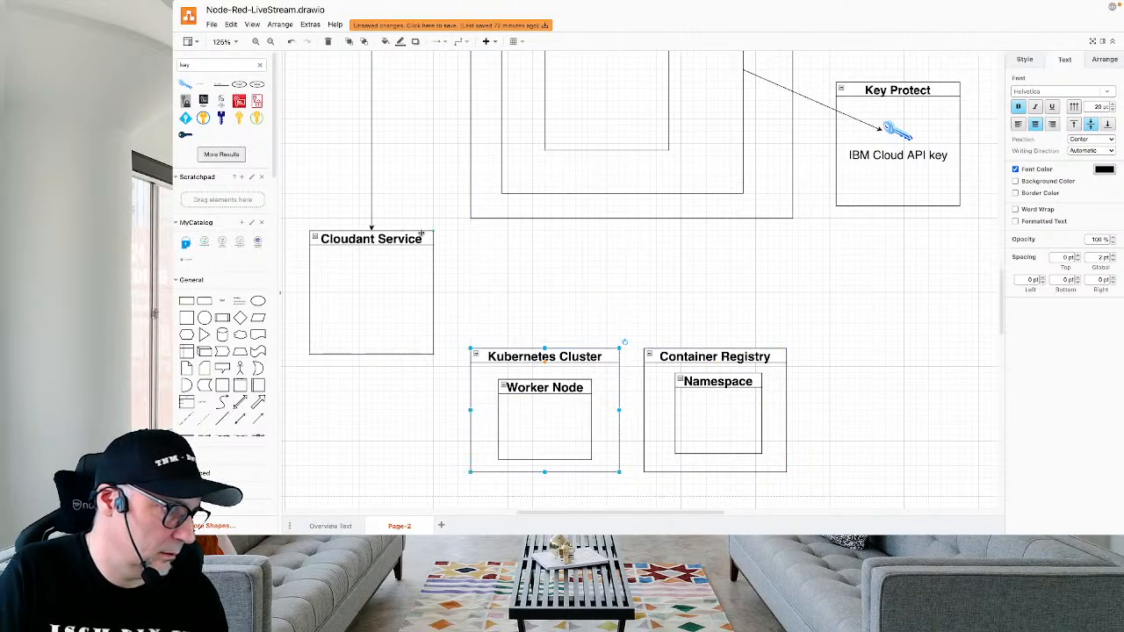
pyautogui.moveTo(422, 233); pyautogui.dragTo(428, 351)
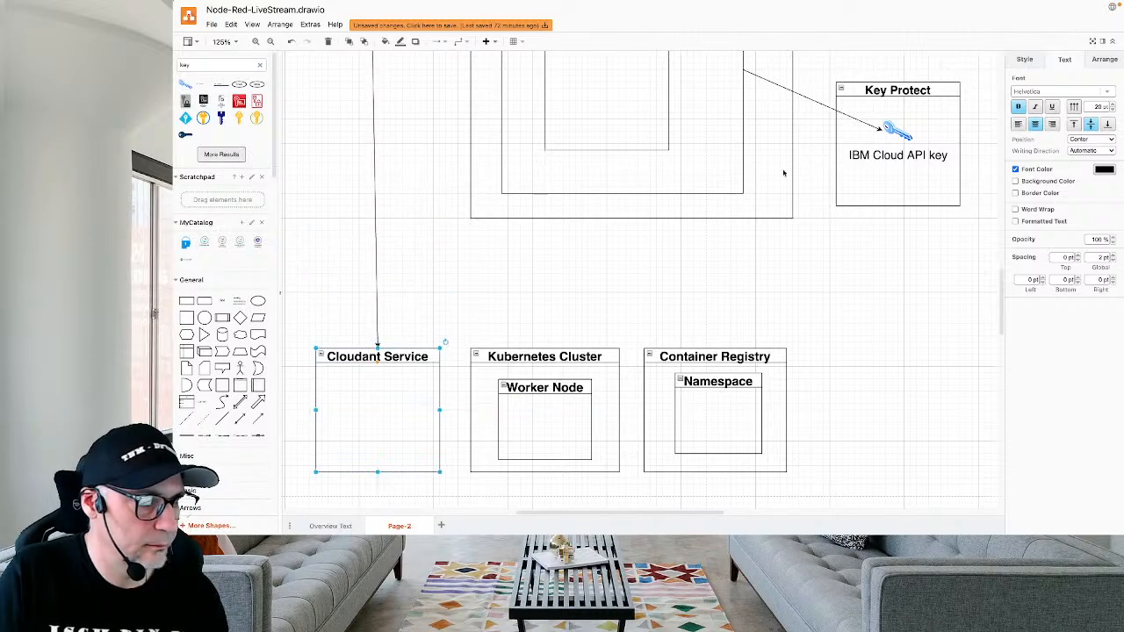
# Extend the Continuous delivery container down to just above the lower row of boxes, and align Key Protect beneath the new vertical container.
pyautogui.click(764, 213)
pyautogui.moveTo(792, 218); pyautogui.dragTo(786, 329)
pyautogui.scroll(2, 843, 264)
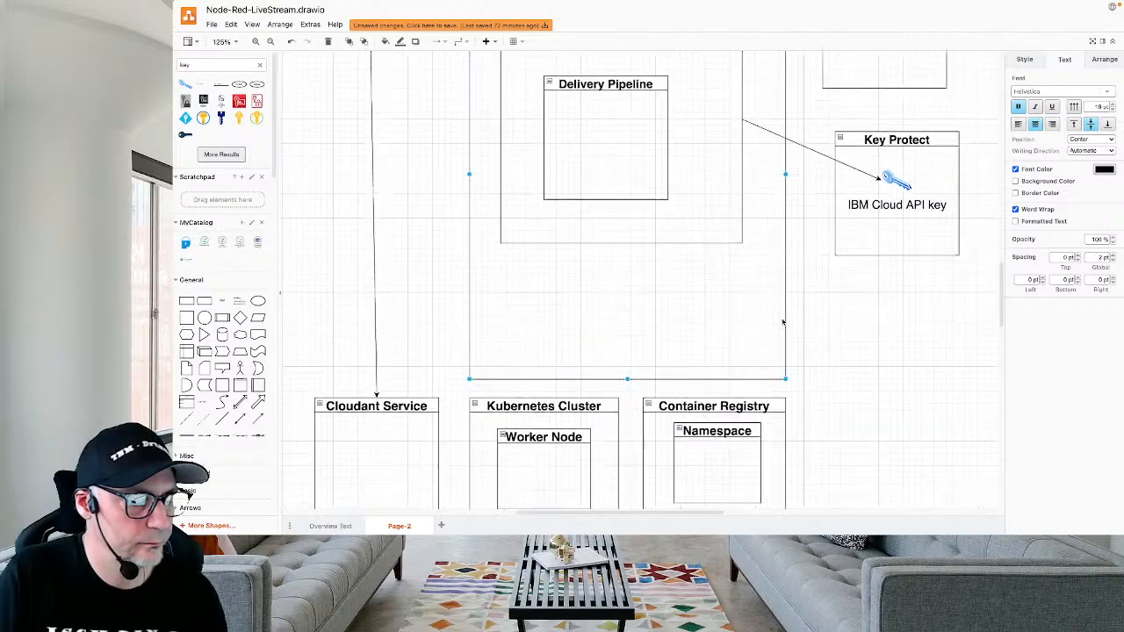
pyautogui.moveTo(903, 151); pyautogui.dragTo(891, 126)
pyautogui.click(657, 167)
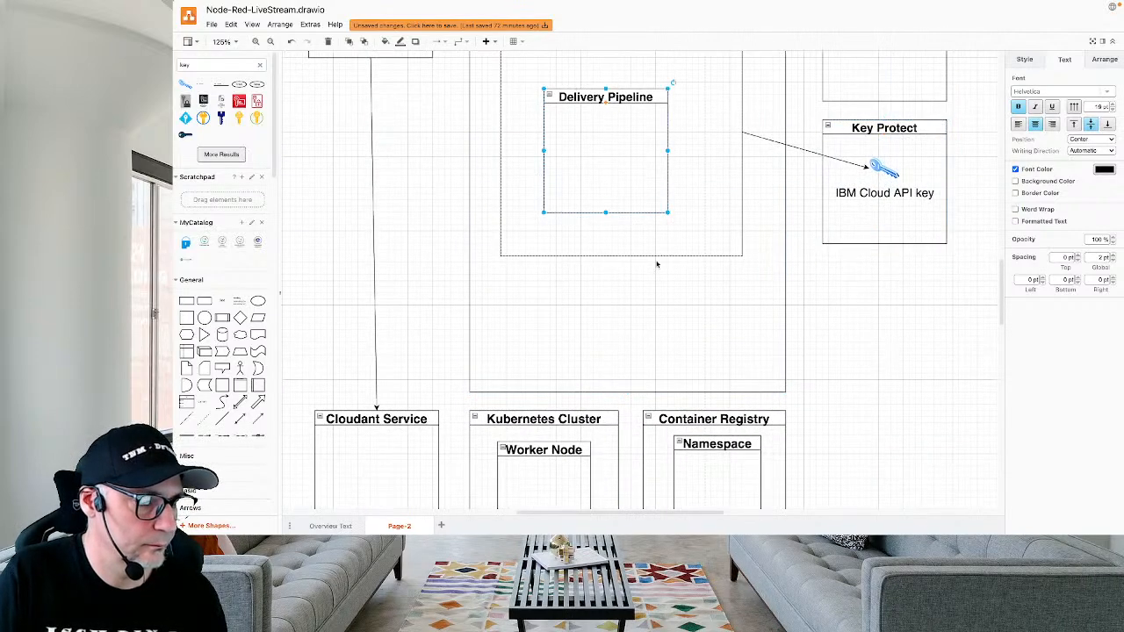
# Extend the toolchain container down to near the bottom of Continuous delivery, and move the Delivery Pipeline box lower inside it.
pyautogui.click(655, 256)
pyautogui.moveTo(743, 255); pyautogui.dragTo(749, 374)
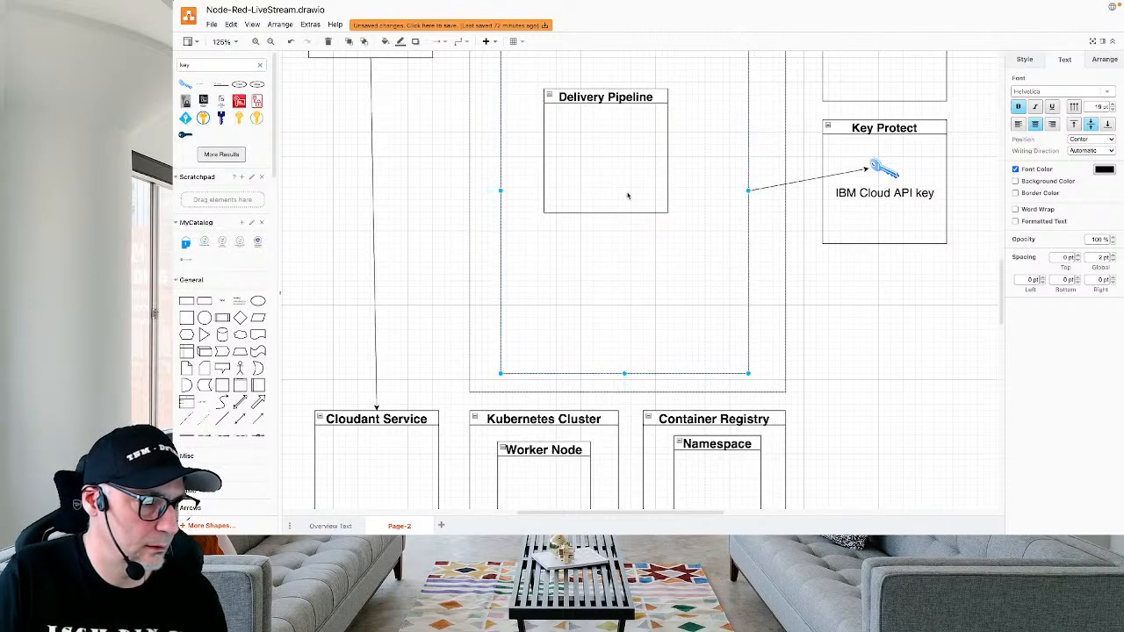
pyautogui.moveTo(646, 90); pyautogui.dragTo(642, 199)
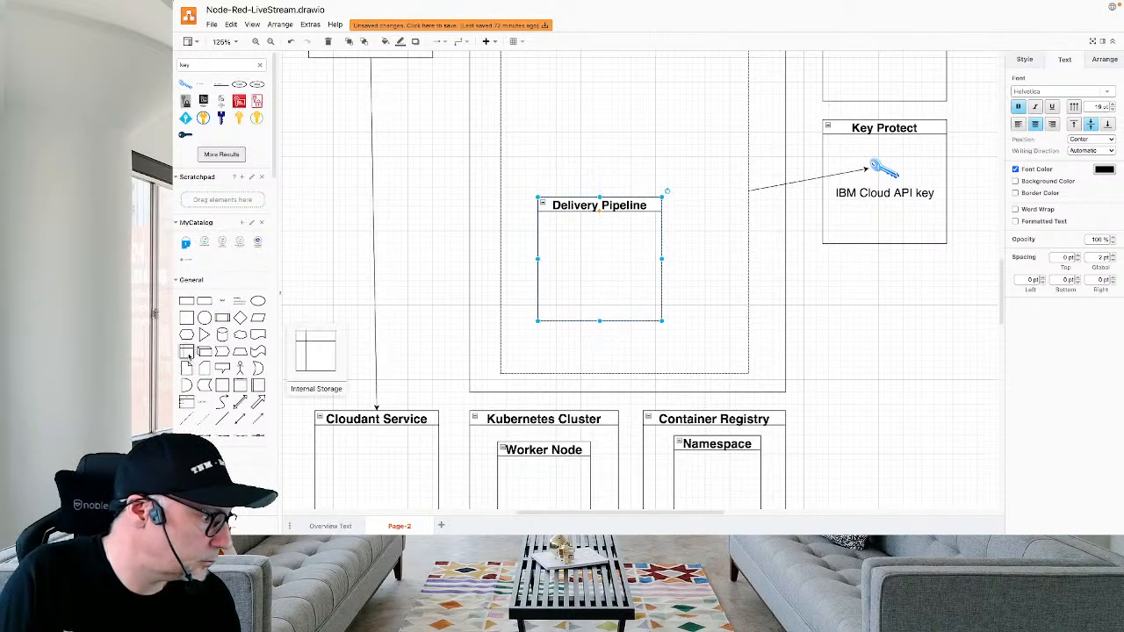
# Add a vertical container below the Key Protect box and title it GitLab.
pyautogui.click(240, 385)
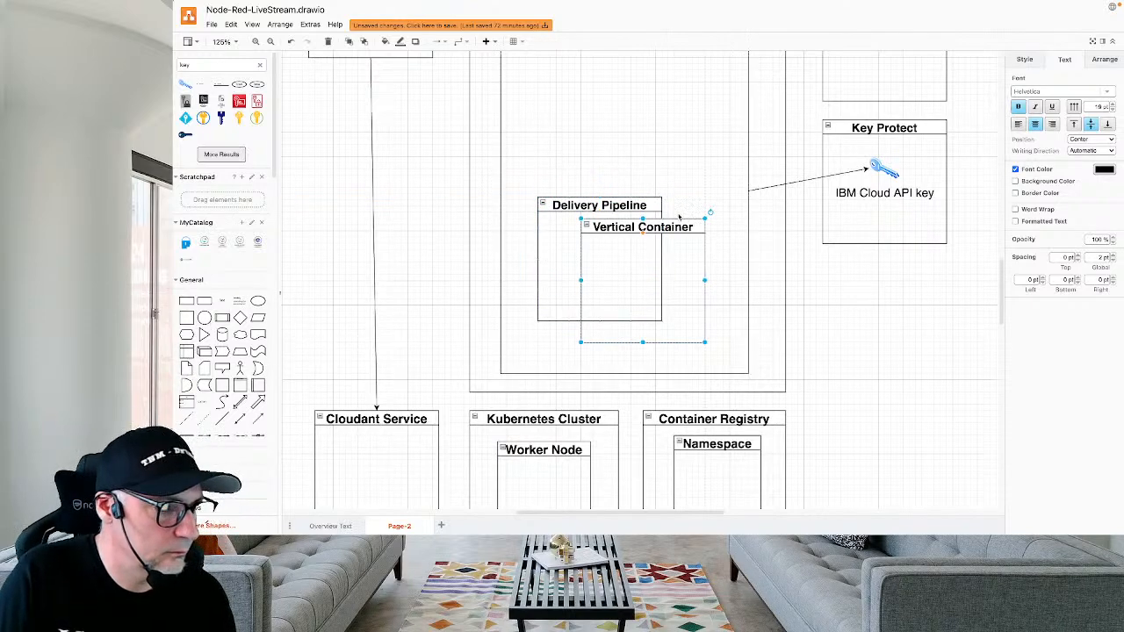
pyautogui.moveTo(681, 226); pyautogui.dragTo(917, 281)
pyautogui.doubleClick(914, 282)
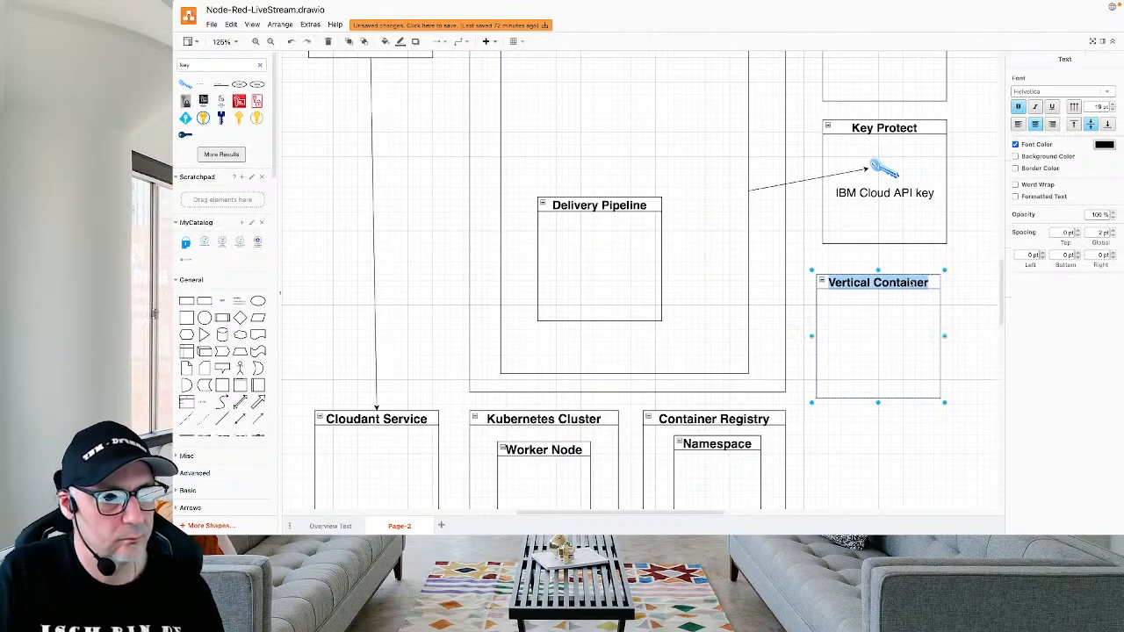
pyautogui.write('Git')
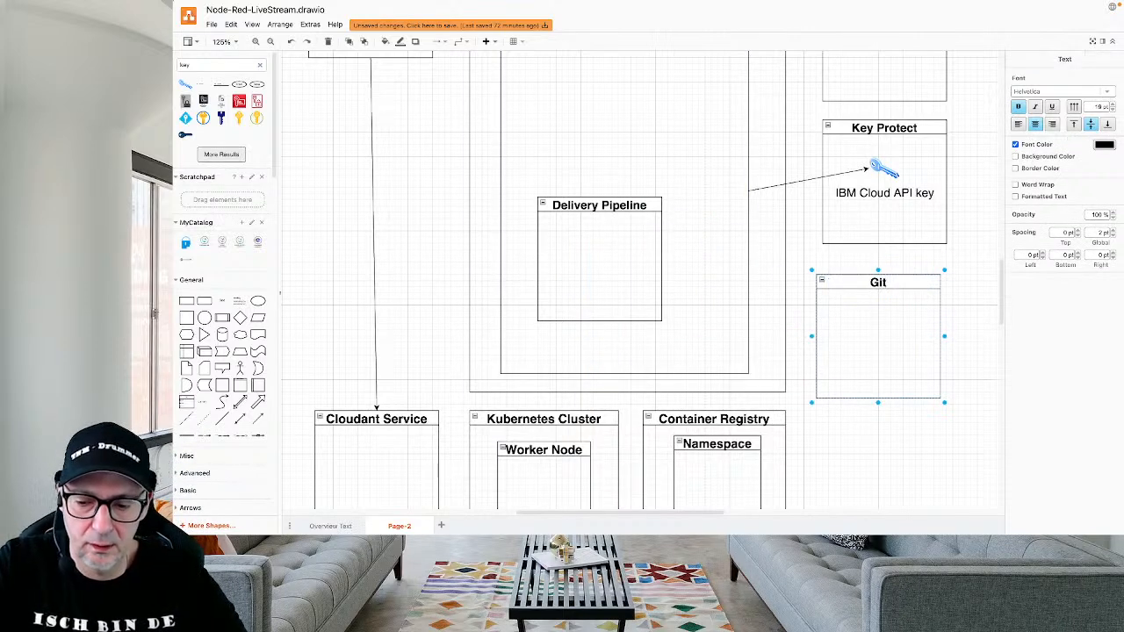
pyautogui.write('Lab')
pyautogui.click(940, 353)
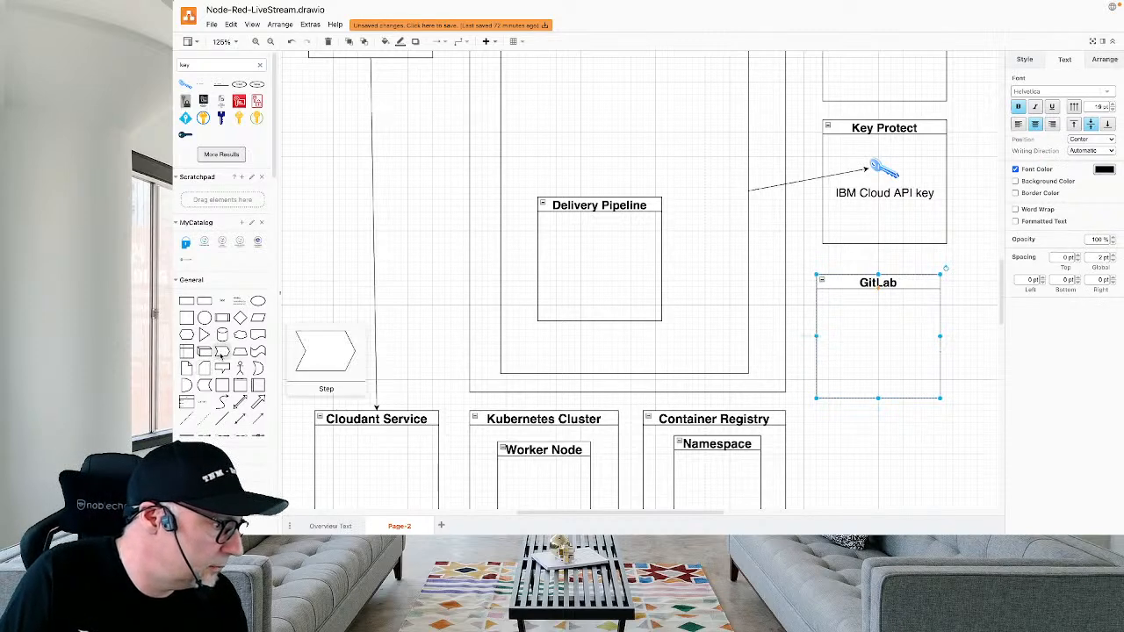
# Add a smaller vertical container inside the GitLab box, centred just below its title.
pyautogui.click(240, 386)
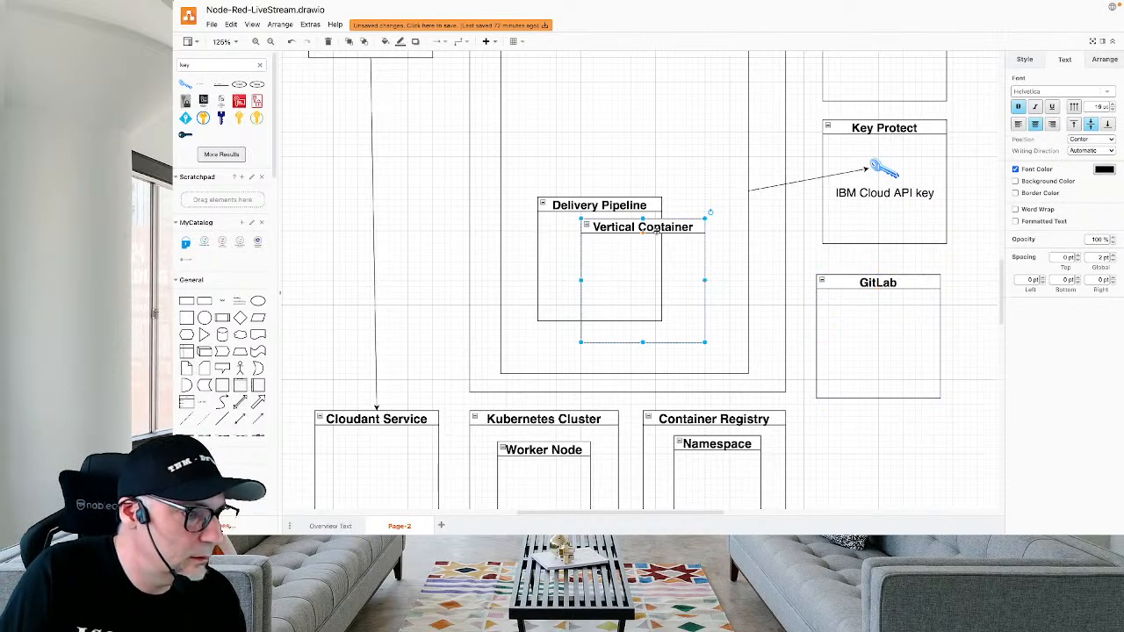
pyautogui.moveTo(686, 233); pyautogui.dragTo(905, 315)
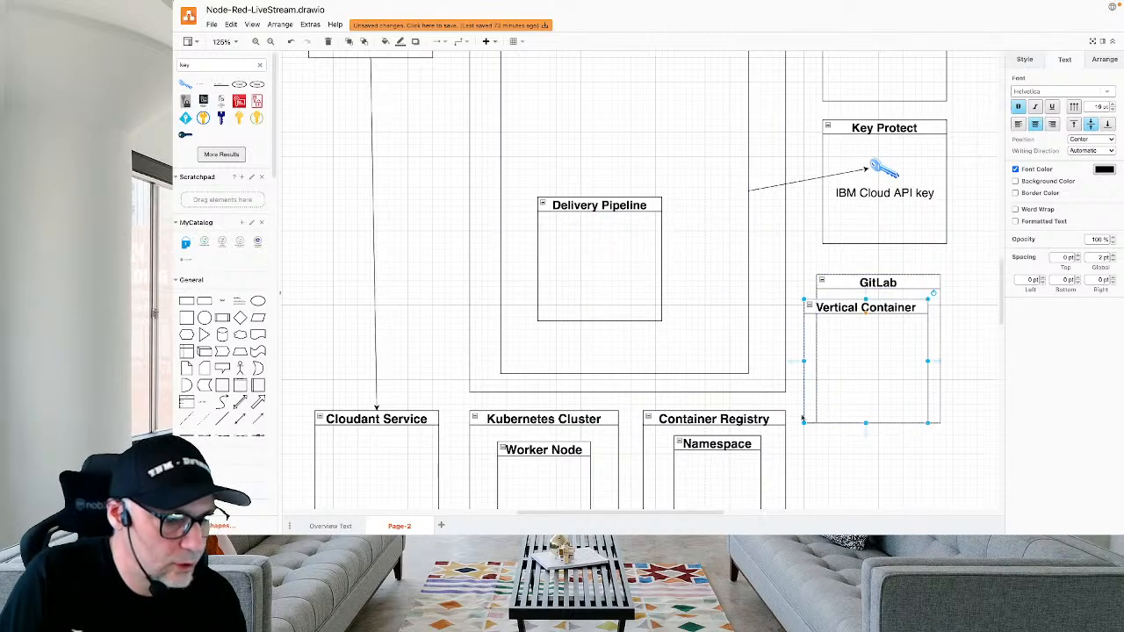
pyautogui.moveTo(804, 422); pyautogui.dragTo(853, 373)
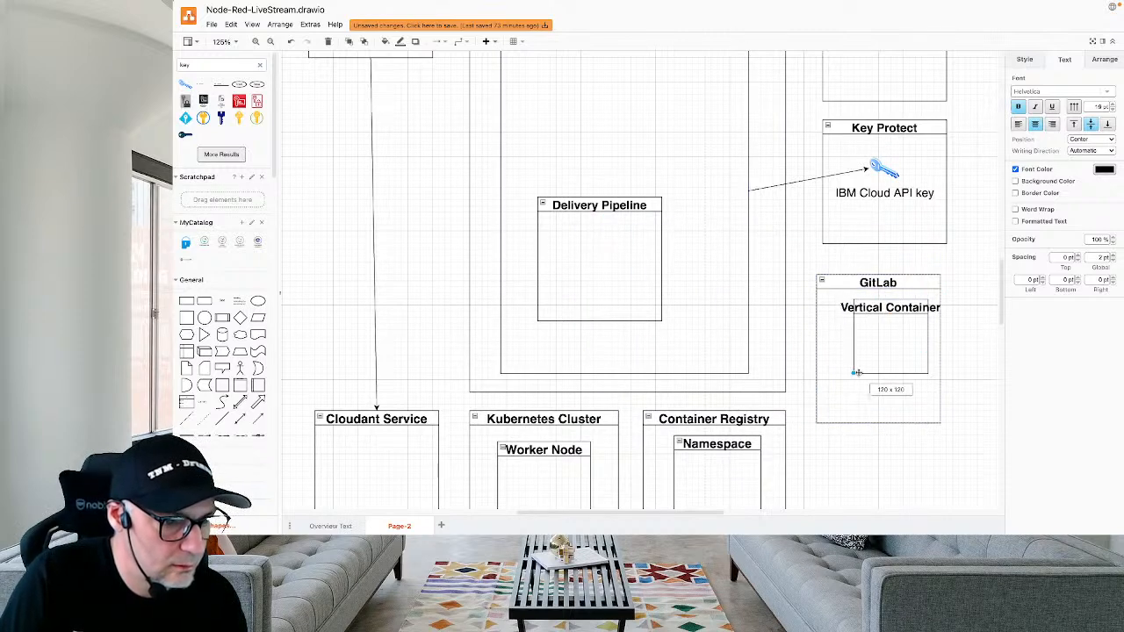
pyautogui.click(872, 323)
pyautogui.moveTo(895, 308); pyautogui.dragTo(881, 309)
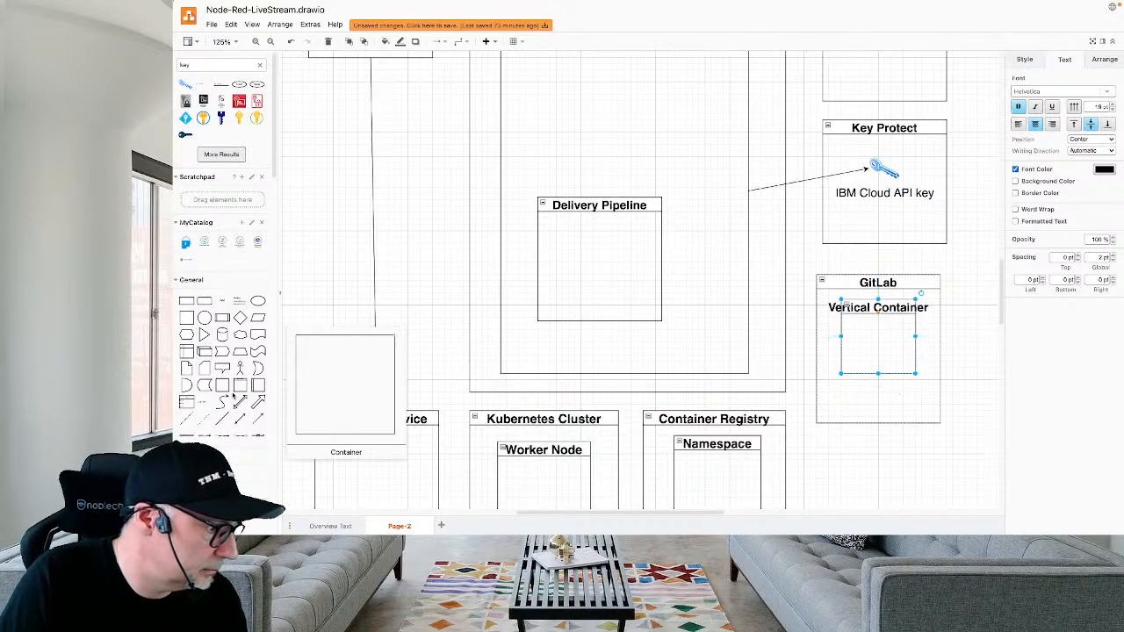
# Add a second vertical container inside the GitLab box and shrink it to fit directly beneath the first one.
pyautogui.click(240, 386)
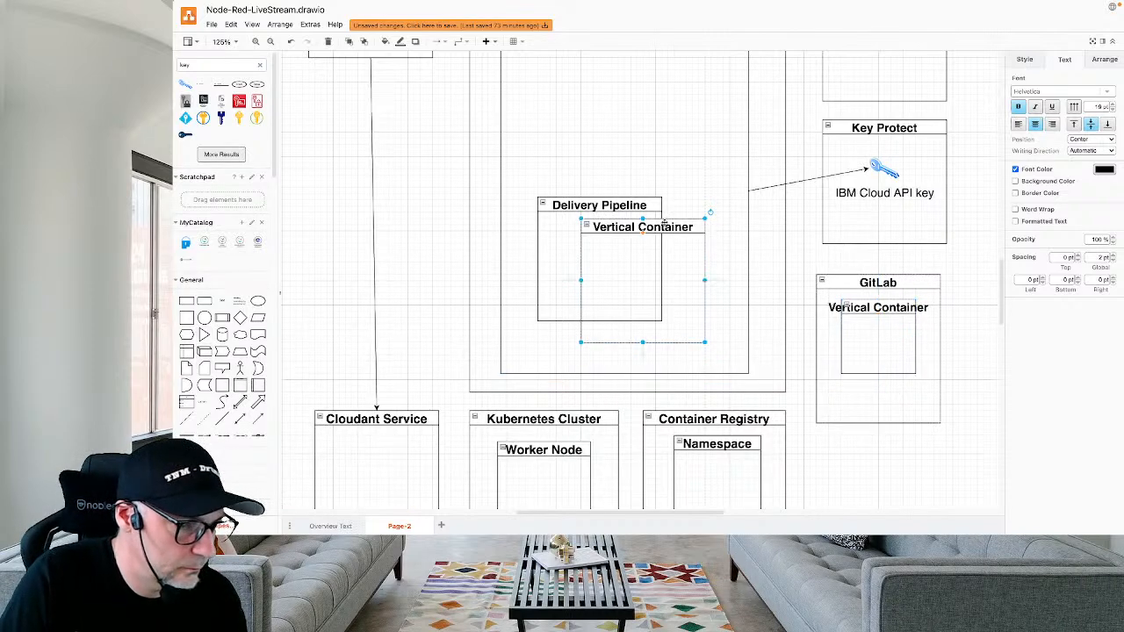
pyautogui.moveTo(664, 222); pyautogui.dragTo(875, 401)
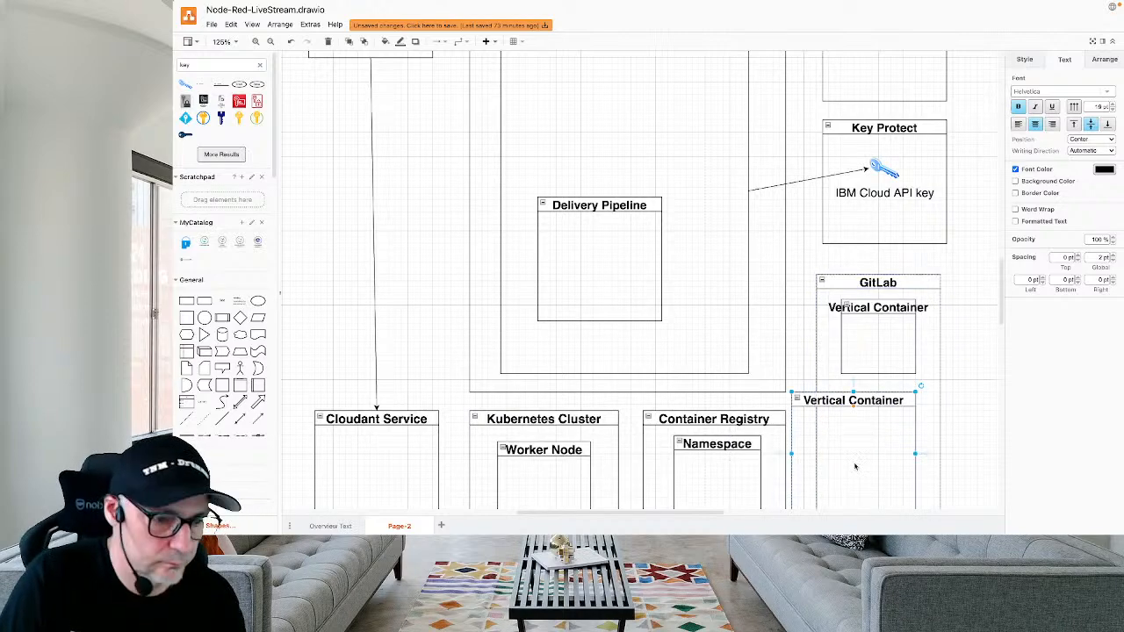
pyautogui.scroll(-3, 811, 463)
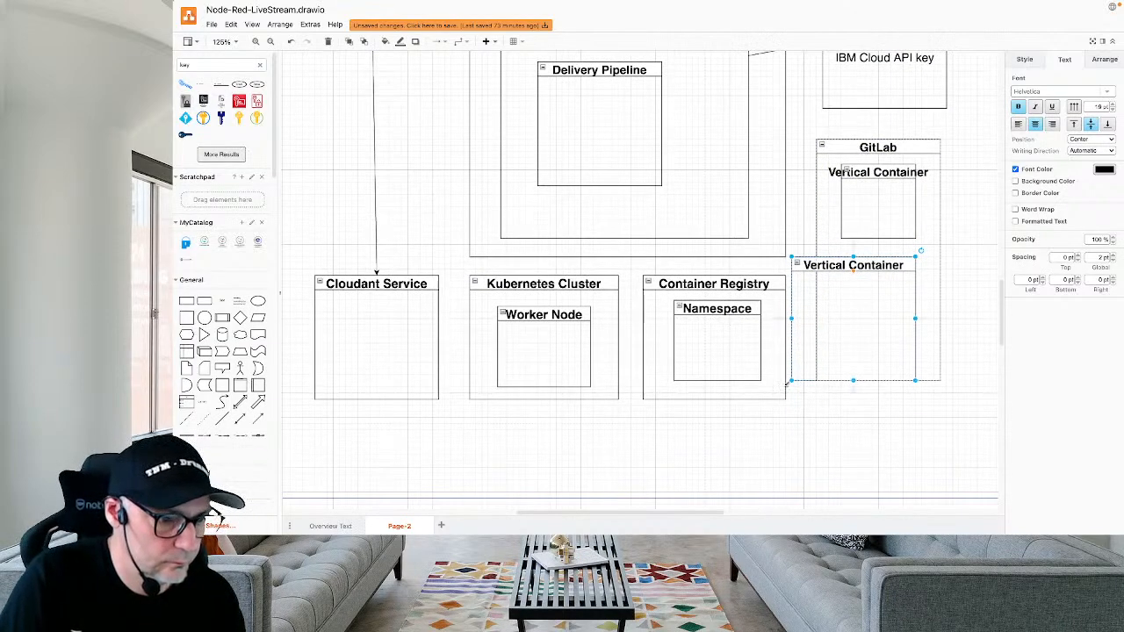
pyautogui.moveTo(786, 383); pyautogui.dragTo(834, 361)
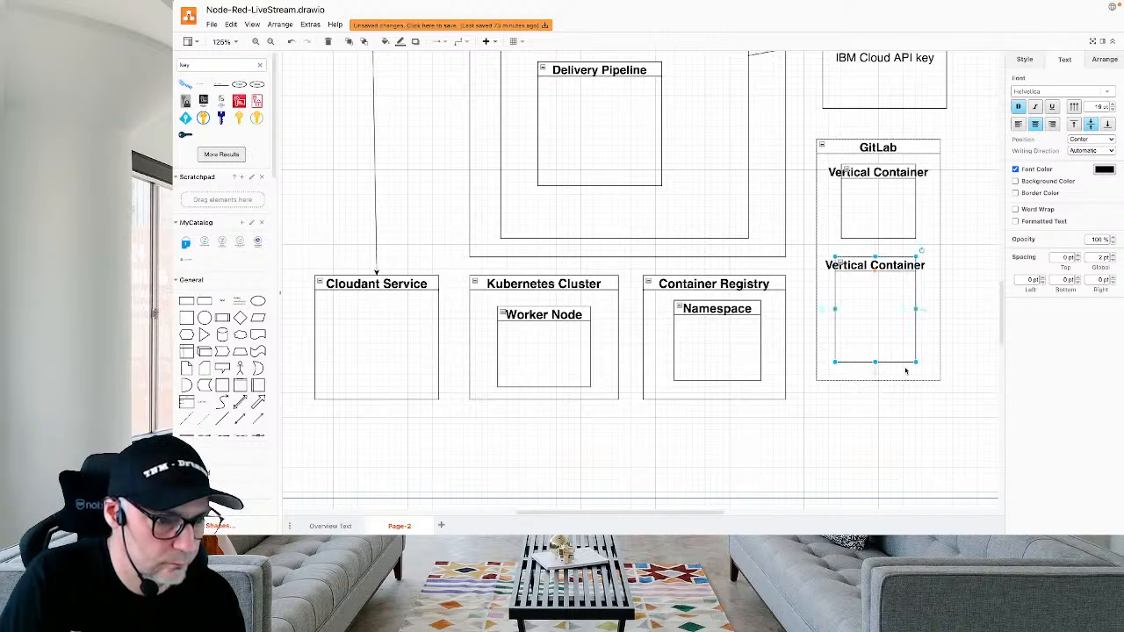
pyautogui.moveTo(916, 358); pyautogui.dragTo(928, 331)
pyautogui.moveTo(834, 294); pyautogui.dragTo(841, 295)
pyautogui.moveTo(900, 261); pyautogui.dragTo(920, 278)
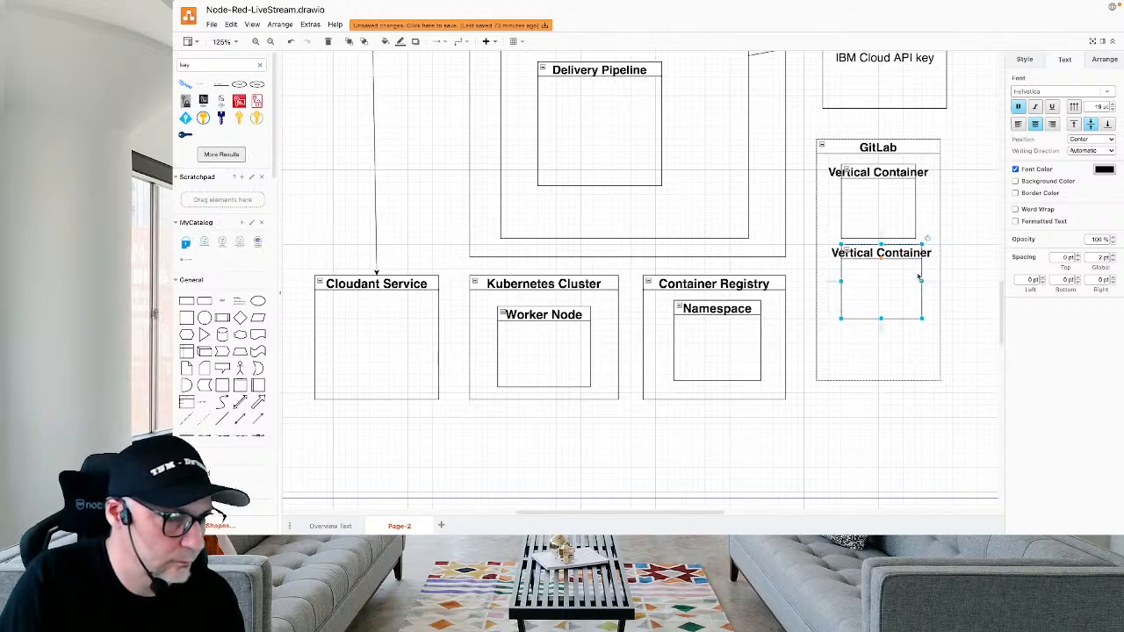
# Add a third vertical container inside the GitLab box, narrowed to the second one's width and placed just below it.
pyautogui.click(240, 383)
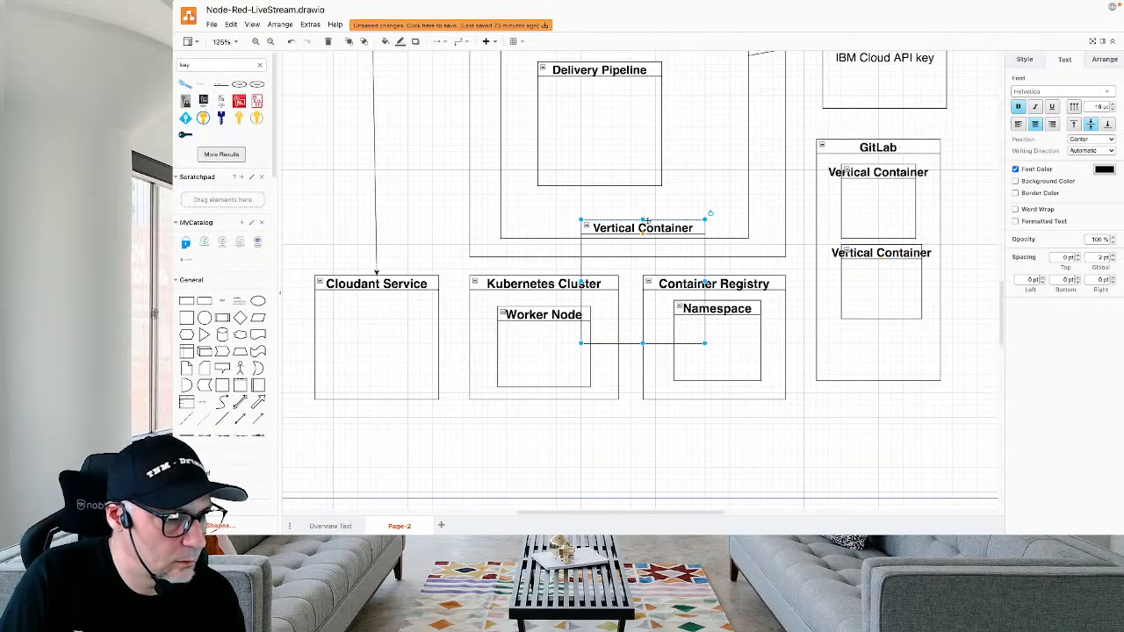
pyautogui.moveTo(645, 220); pyautogui.dragTo(896, 335)
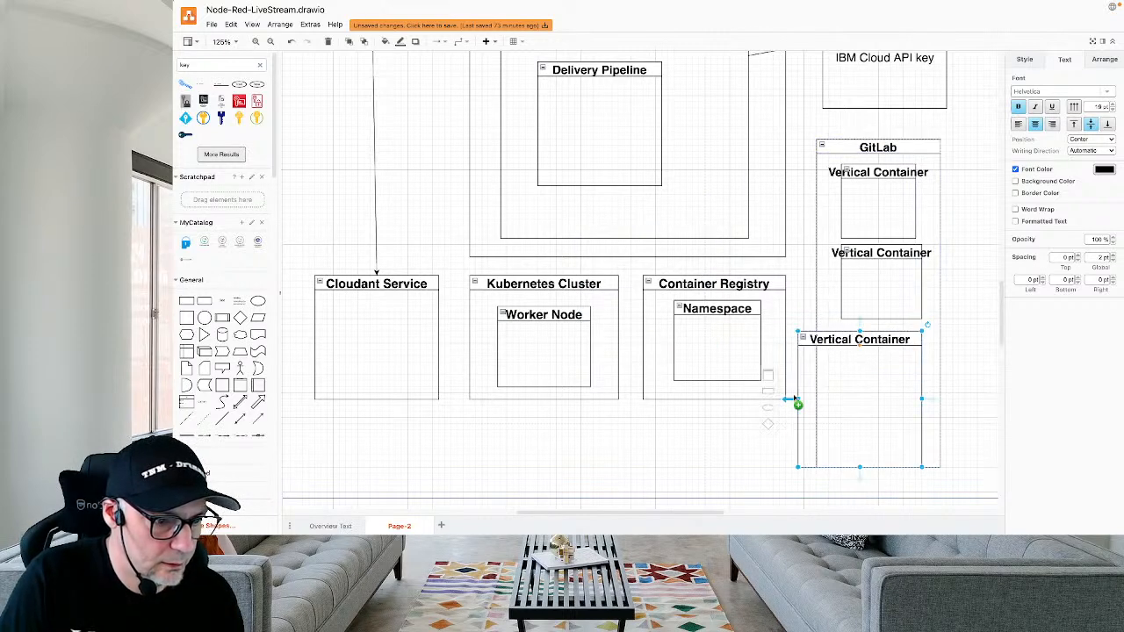
pyautogui.moveTo(797, 399); pyautogui.dragTo(842, 399)
pyautogui.scroll(-1, 859, 406)
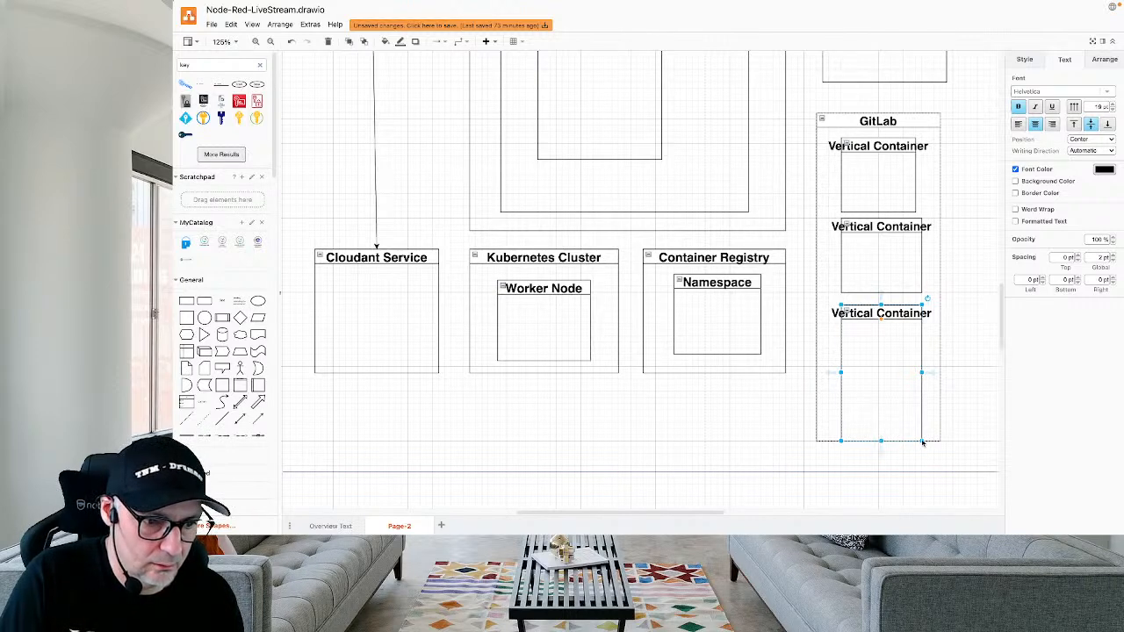
pyautogui.moveTo(913, 308); pyautogui.dragTo(913, 302)
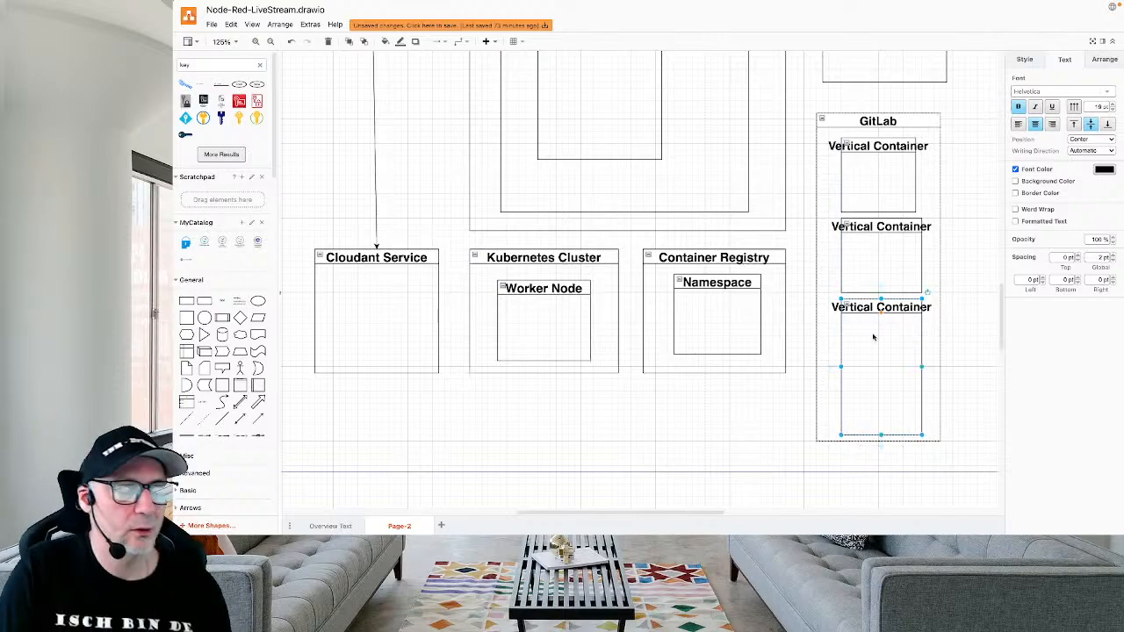
# Switch to the browser showing the NodeRED-app-toolchain overview and go to the first Git tool under Code.
pyautogui.hotkey('ctrl', 'Left')
pyautogui.hotkey('ctrl', 'Right')
pyautogui.hotkey('ctrl', 'Right')
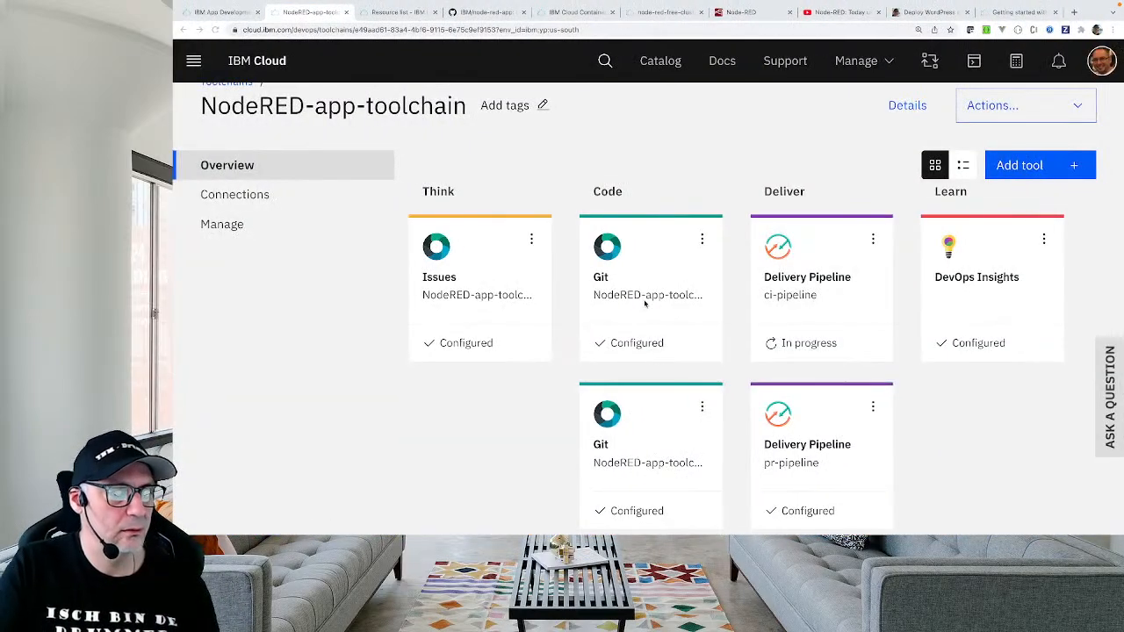
pyautogui.click(650, 300)
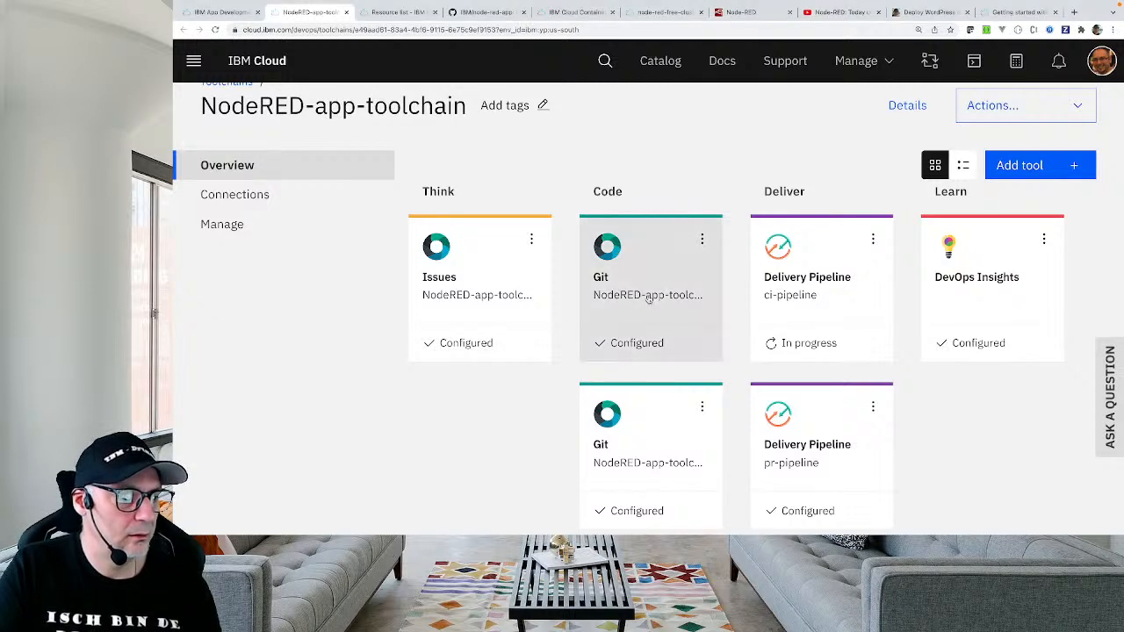
pyautogui.click(701, 240)
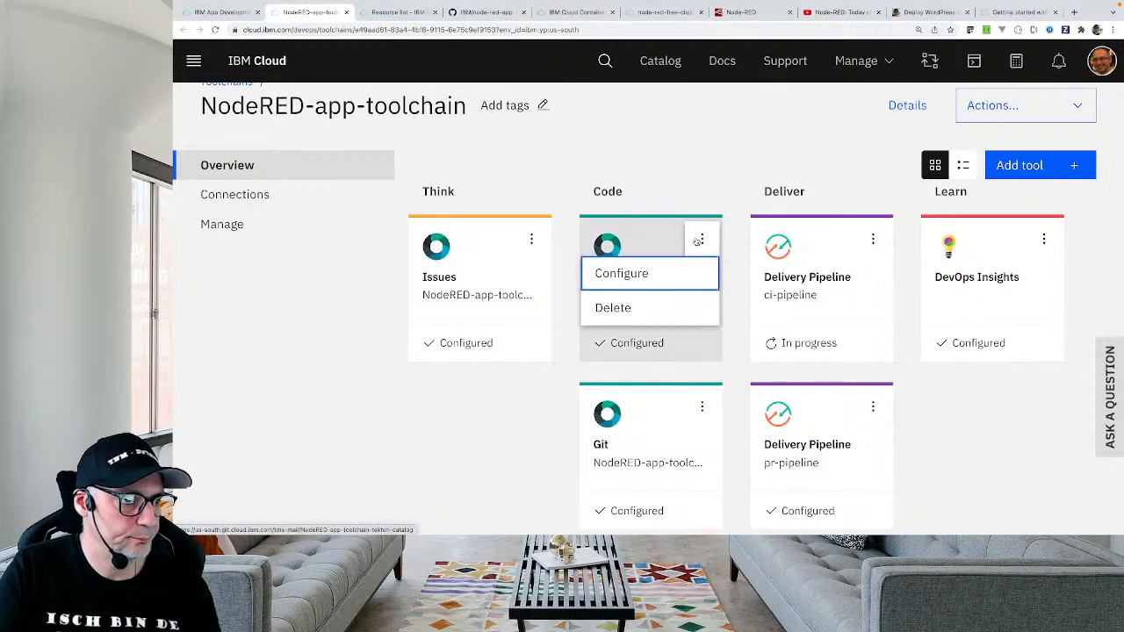
pyautogui.click(658, 277)
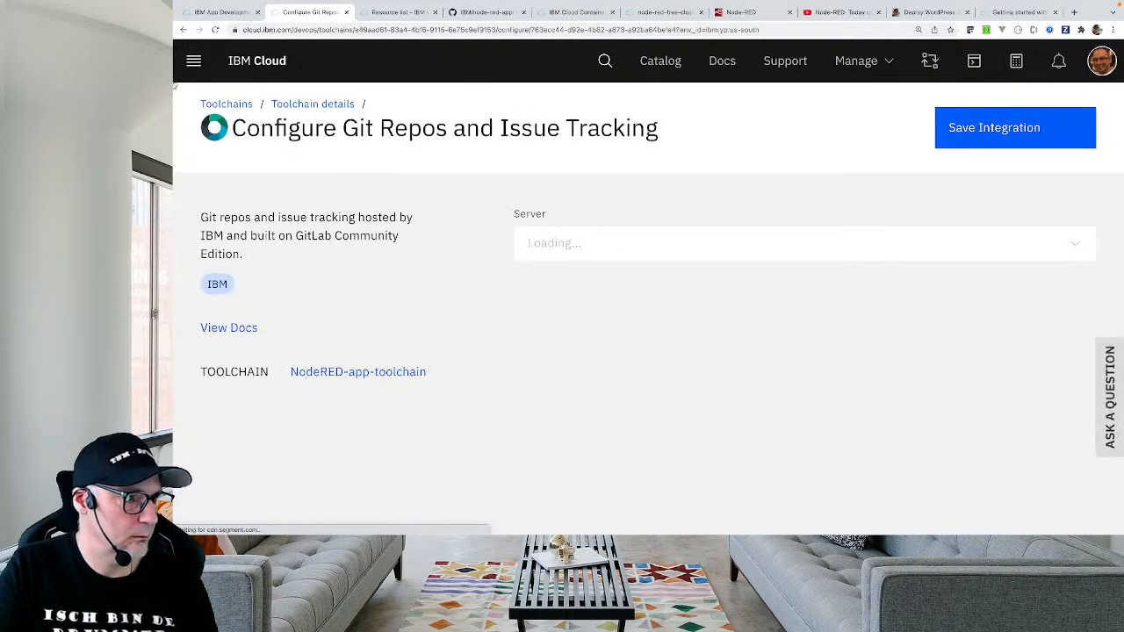
pyautogui.click(183, 31)
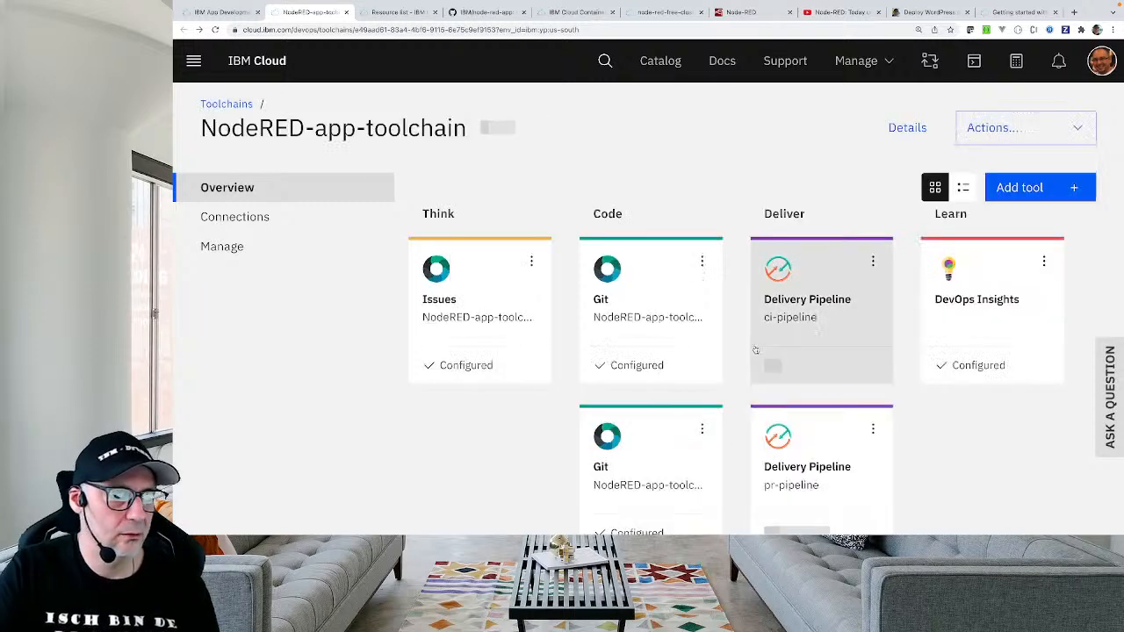
# Open the first Git tool's repository and copy "tekton-catalog" from the end of its project name.
pyautogui.click(669, 281)
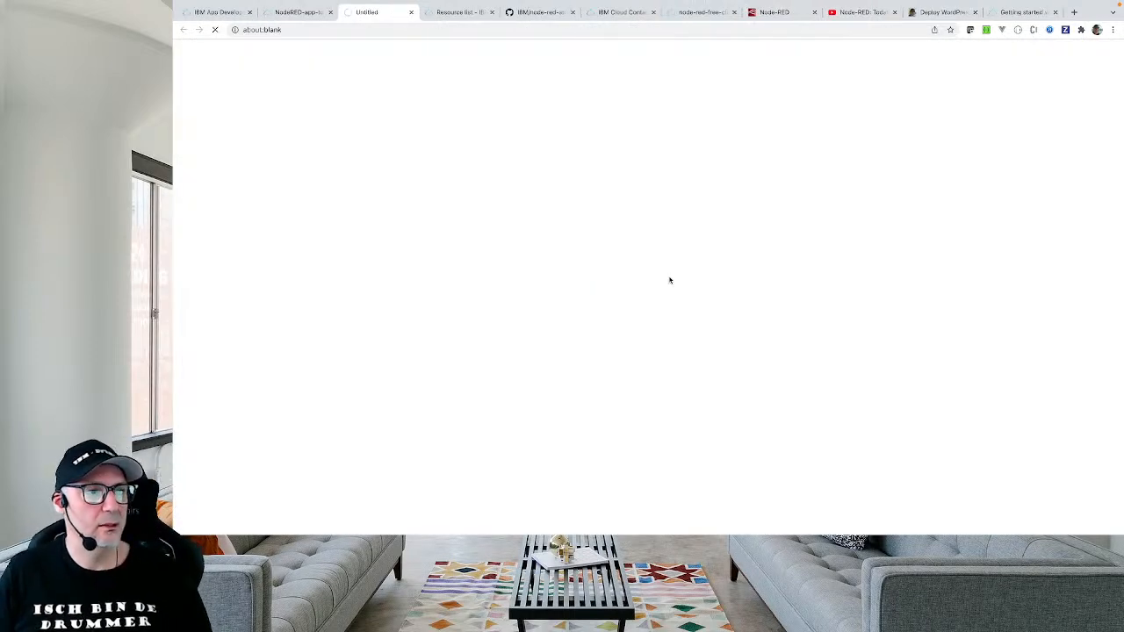
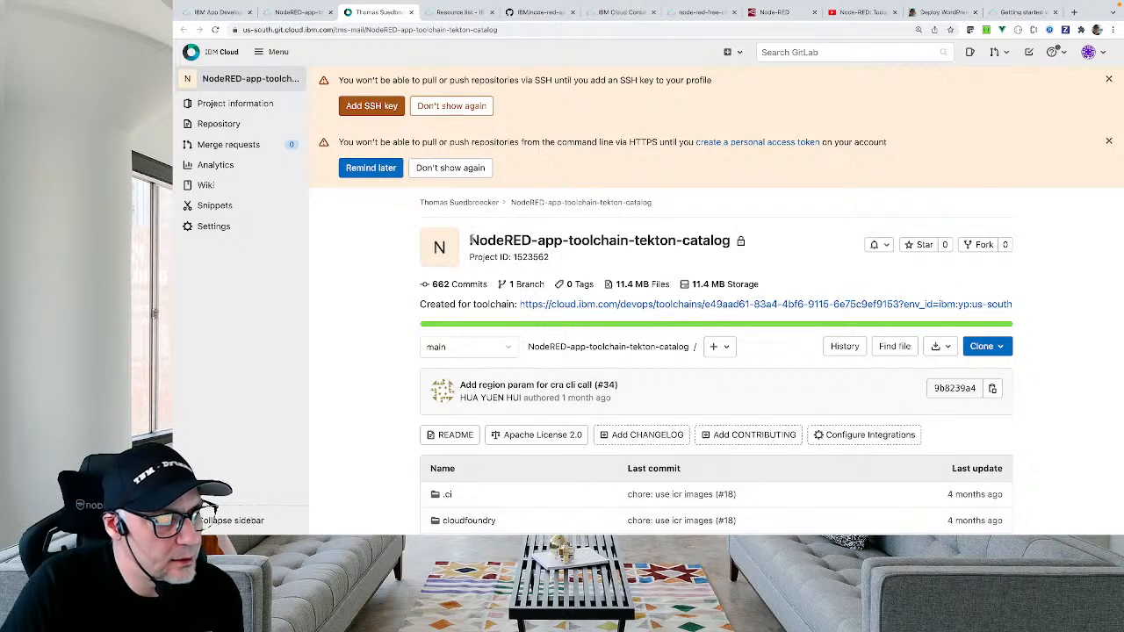
pyautogui.moveTo(471, 240); pyautogui.dragTo(674, 234)
pyautogui.click(645, 241)
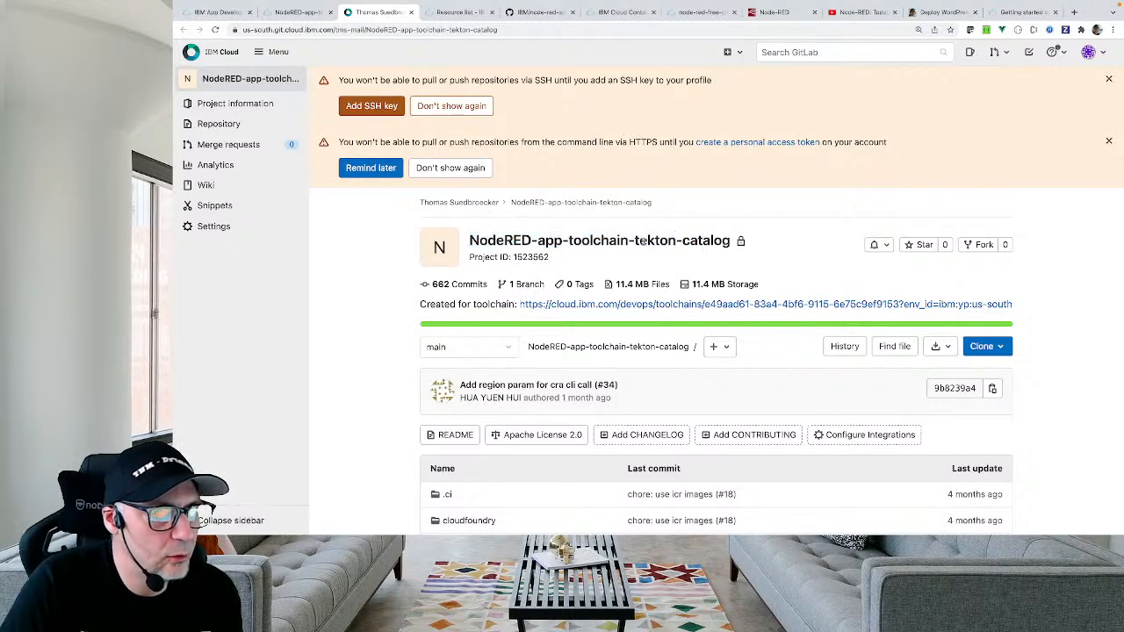
pyautogui.moveTo(728, 242); pyautogui.dragTo(635, 239)
pyautogui.press('super+c')
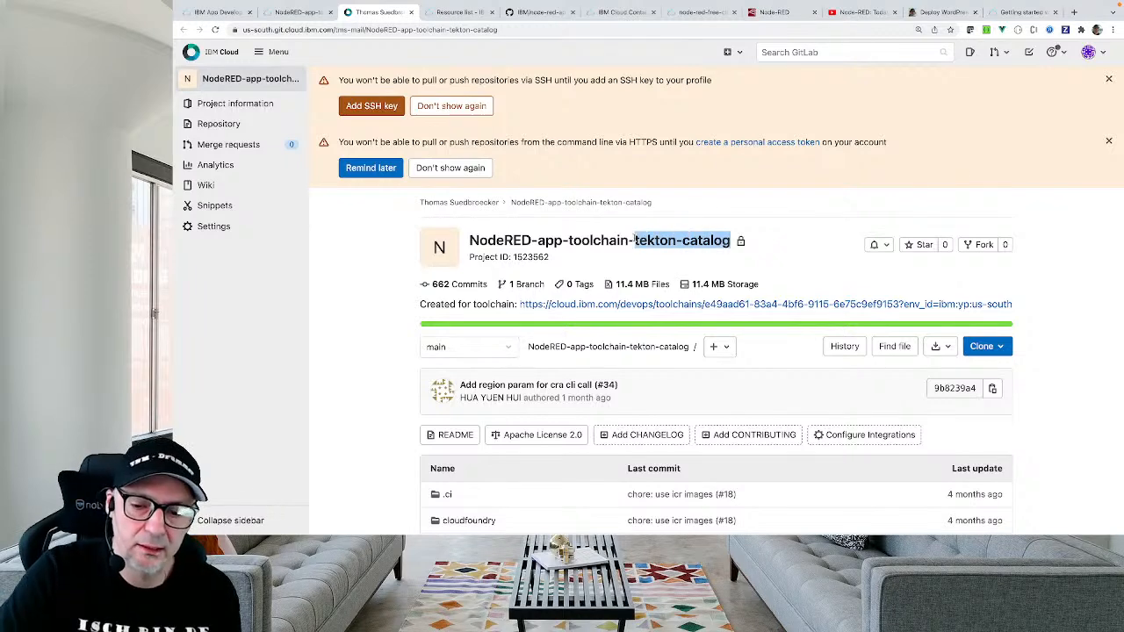
pyautogui.scroll(-2, 759, 319)
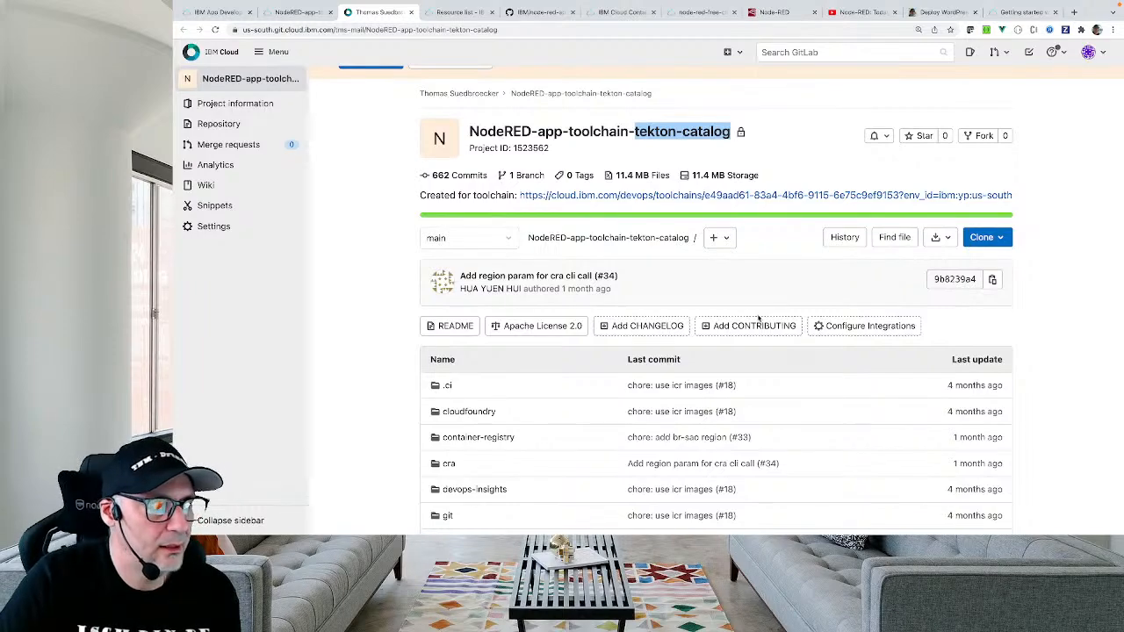
# Switch back to the draw.io diagram, rename the uppermost container inside GitLab tekton-catalog, and widen it to fit the title.
pyautogui.hotkey('ctrl', 'Left')
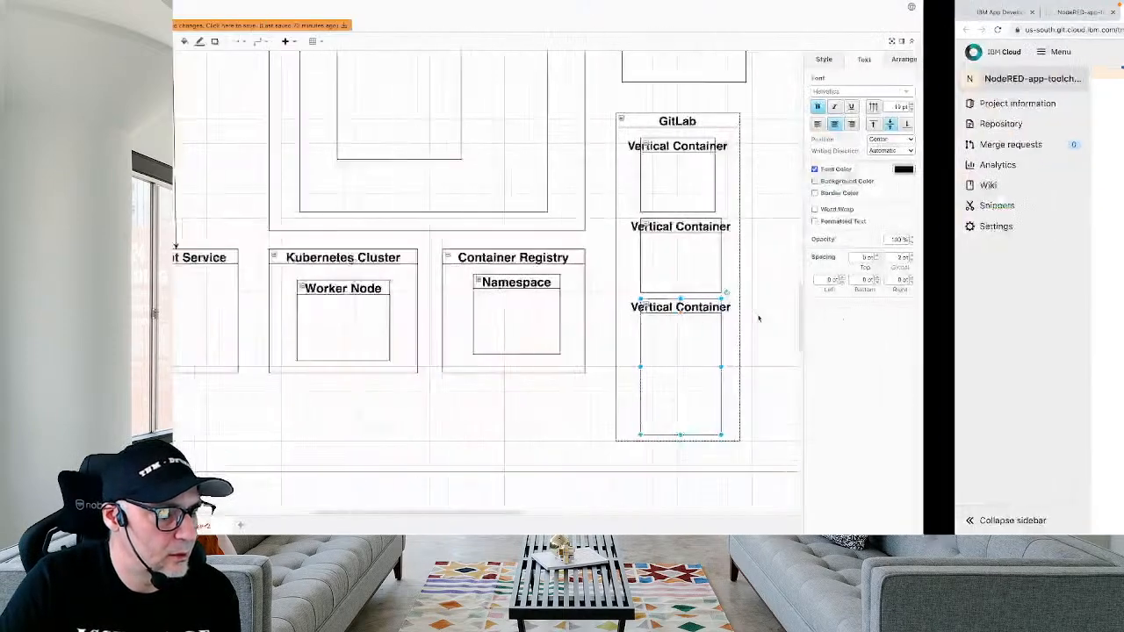
pyautogui.click(877, 152)
pyautogui.doubleClick(876, 147)
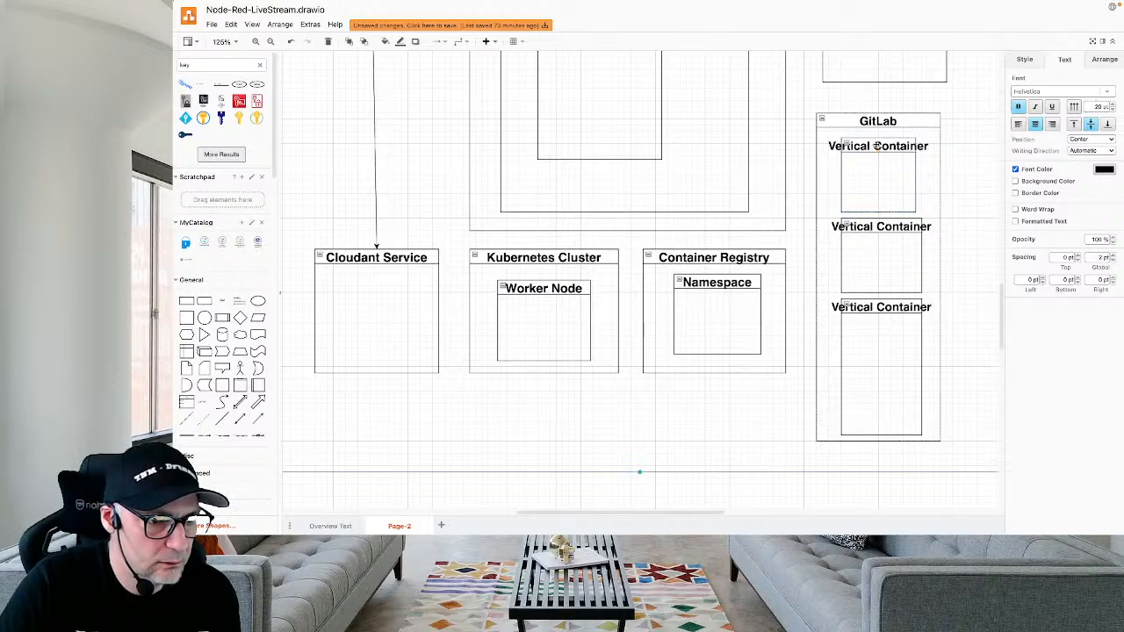
pyautogui.press('super+v')
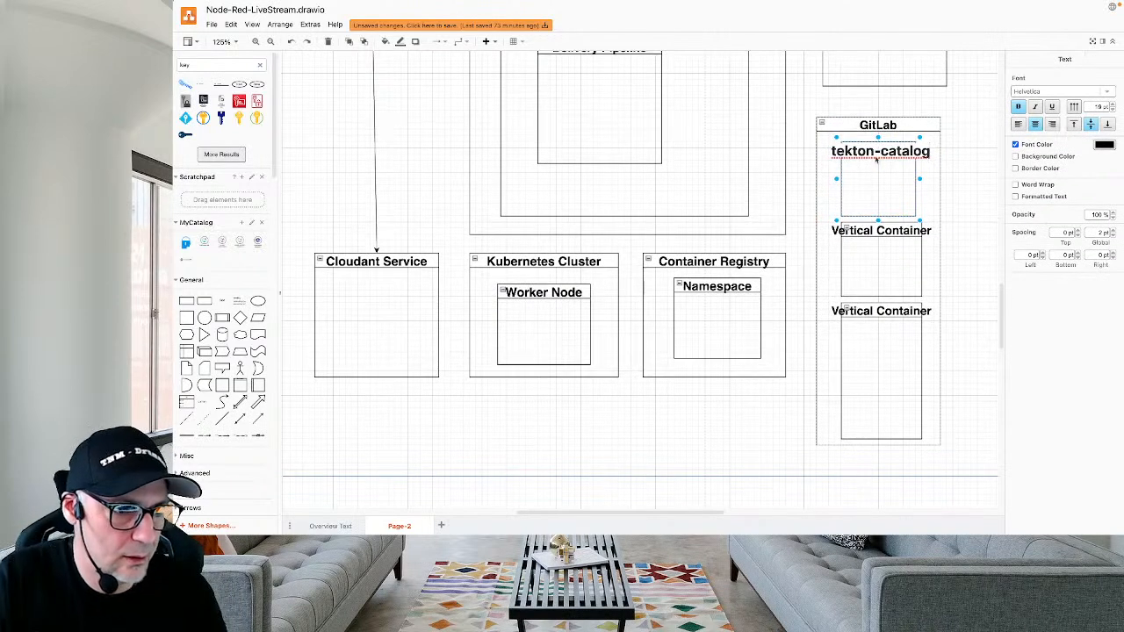
pyautogui.click(878, 161)
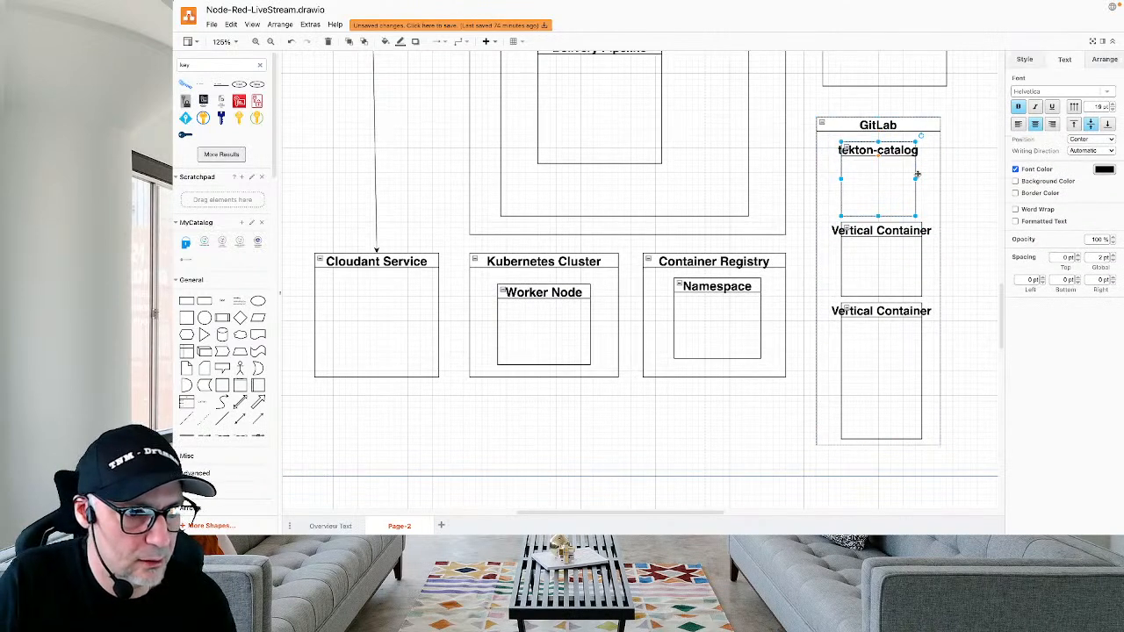
pyautogui.moveTo(915, 180); pyautogui.dragTo(903, 144)
# Move the Delivery Pipeline container slightly higher inside the toolchain box.
pyautogui.scroll(5, 721, 146)
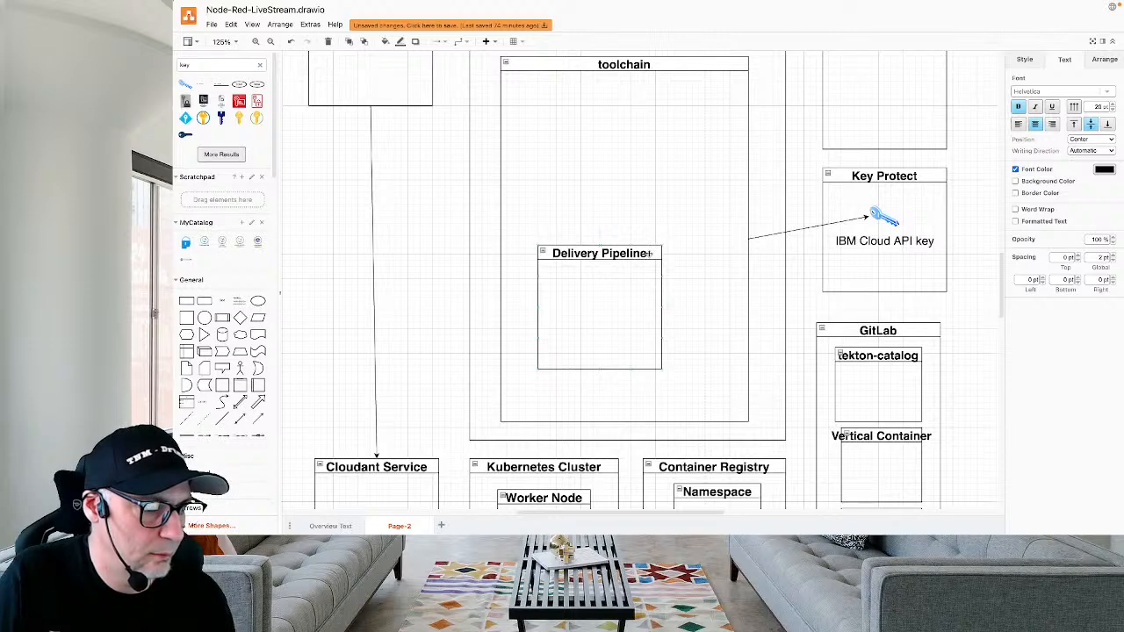
pyautogui.click(650, 251)
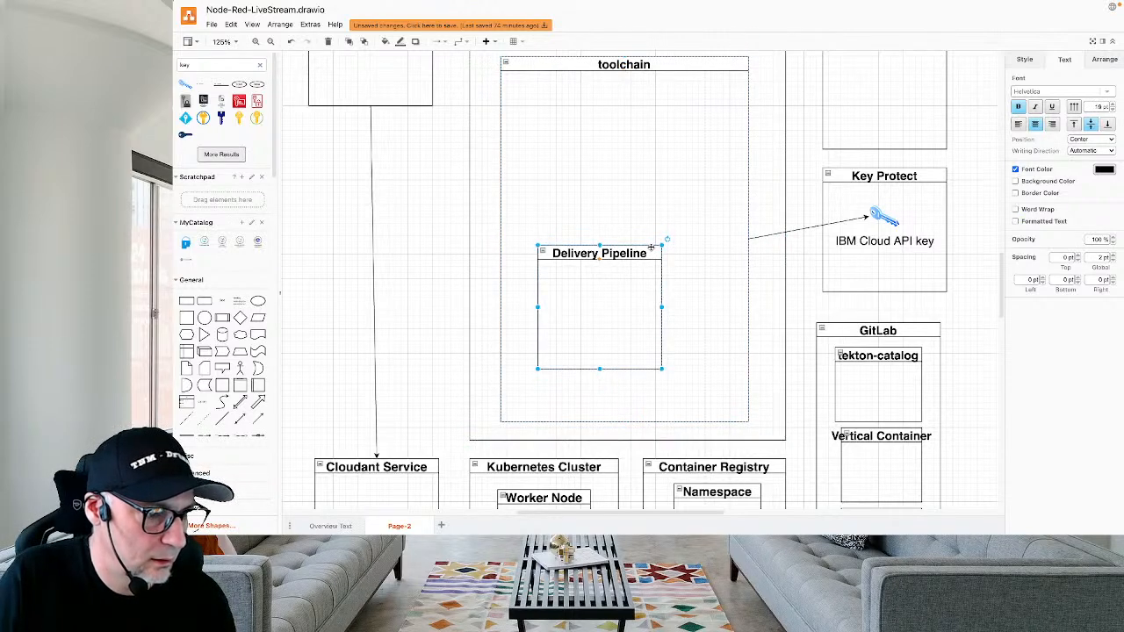
pyautogui.moveTo(650, 248); pyautogui.dragTo(651, 207)
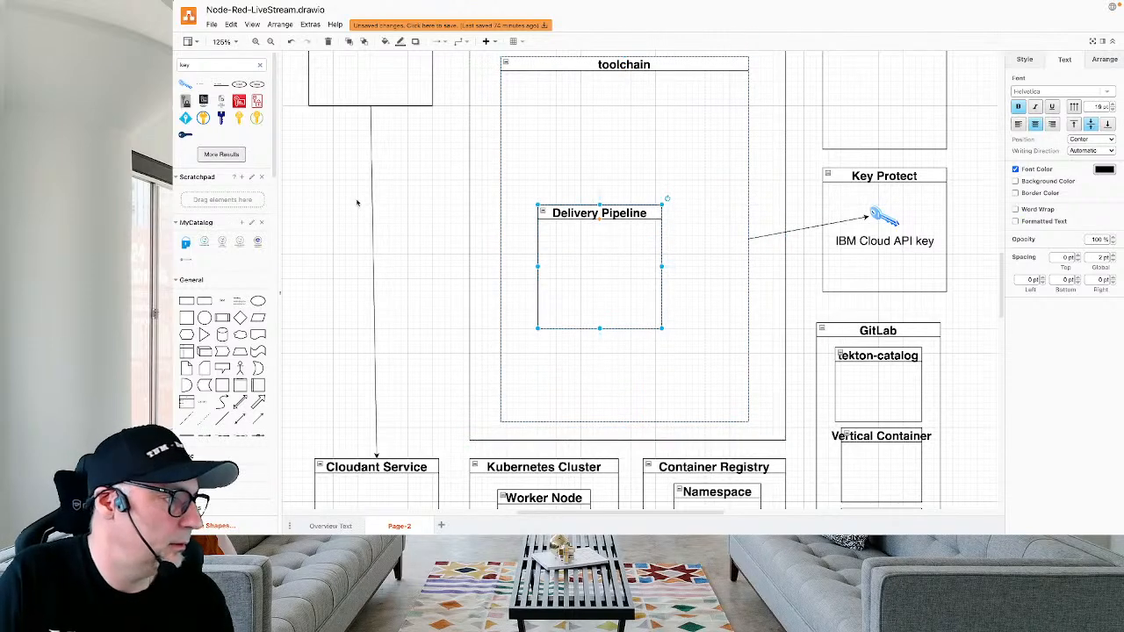
# Add a vertical container inside the toolchain box and title it "Tekton worker node".
pyautogui.moveTo(222, 318)
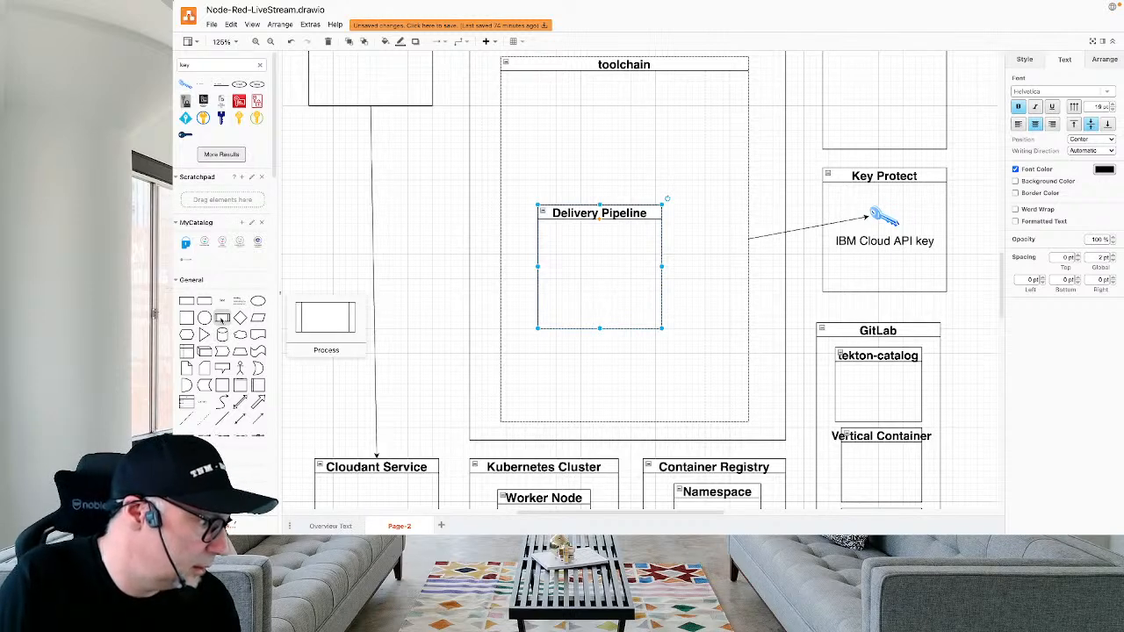
pyautogui.moveTo(240, 384); pyautogui.dragTo(678, 241)
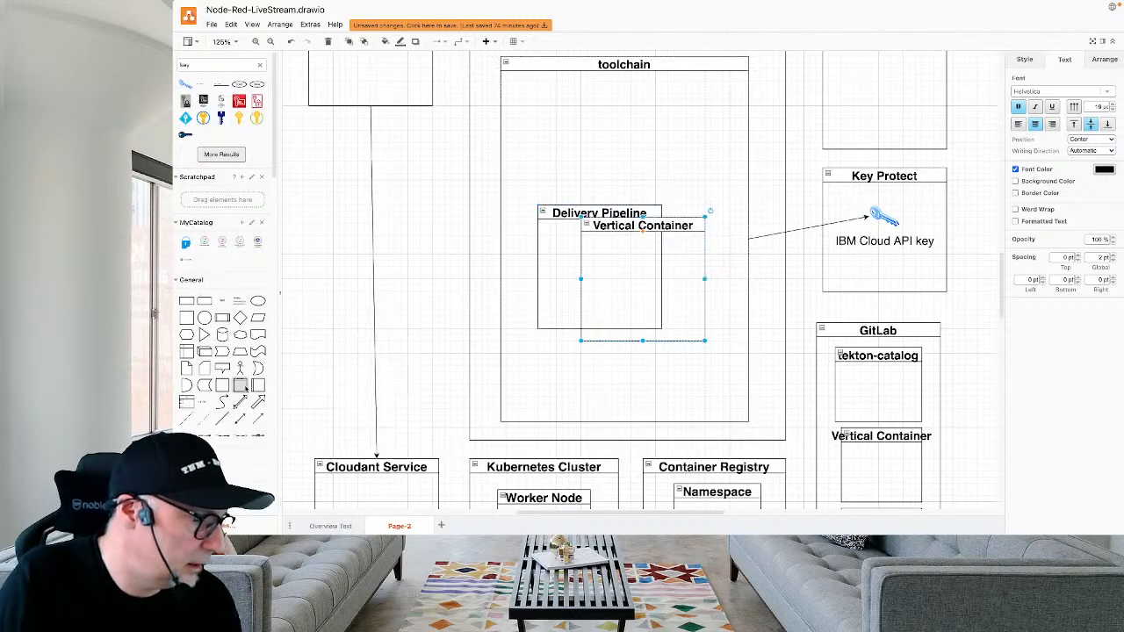
pyautogui.doubleClick(679, 231)
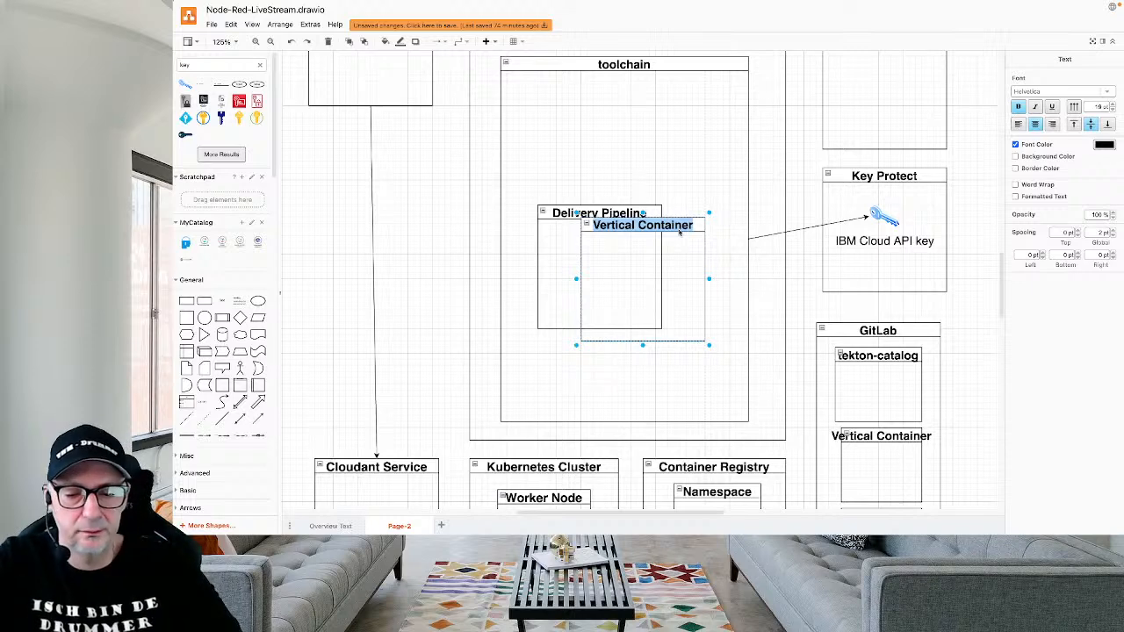
pyautogui.write('Te')
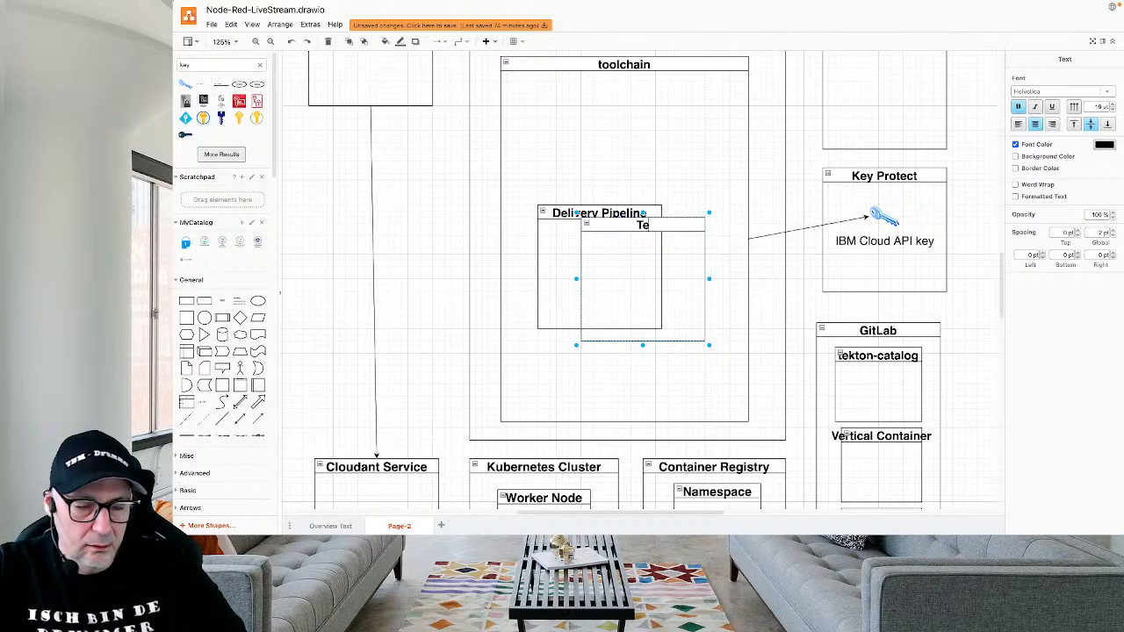
pyautogui.write('k')
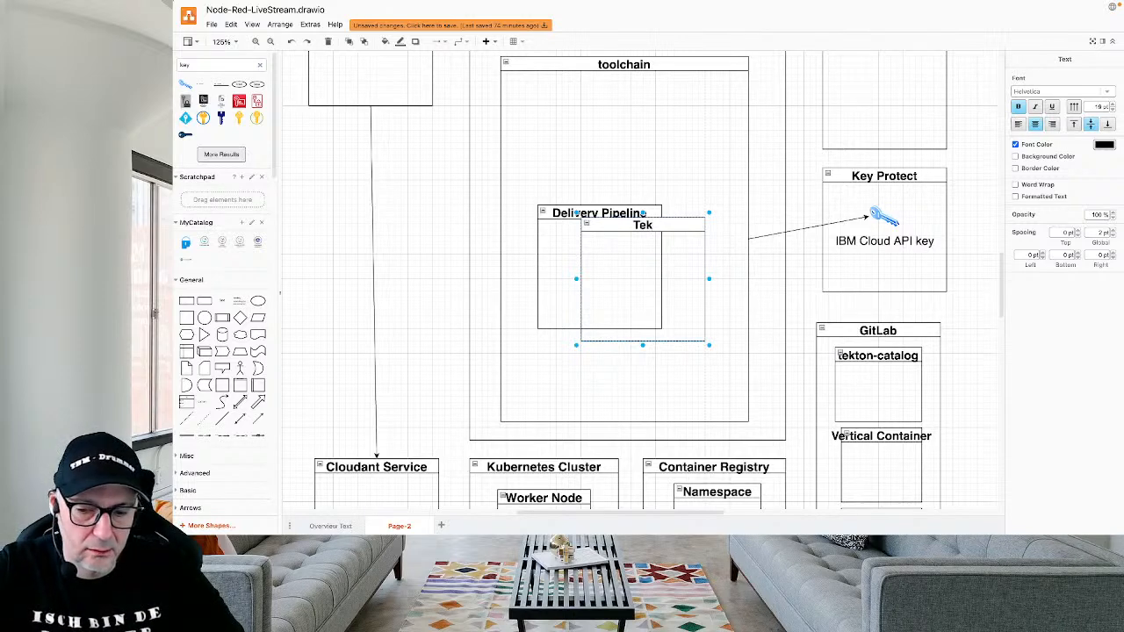
pyautogui.write('to')
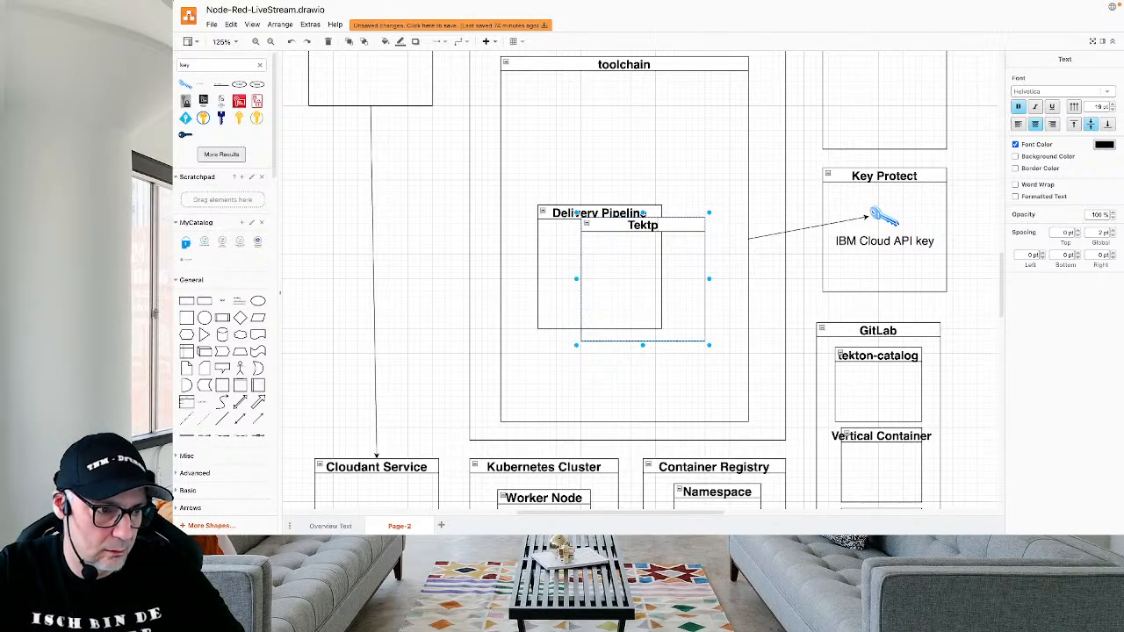
pyautogui.press('BackSpace')
pyautogui.write('on Work')
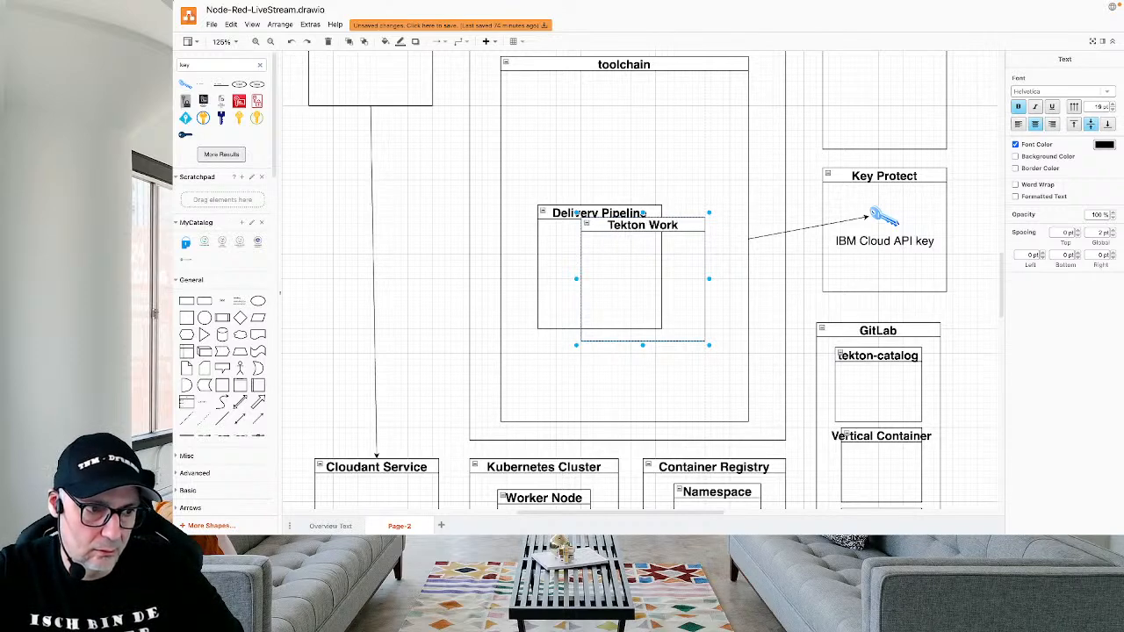
pyautogui.write(' node')
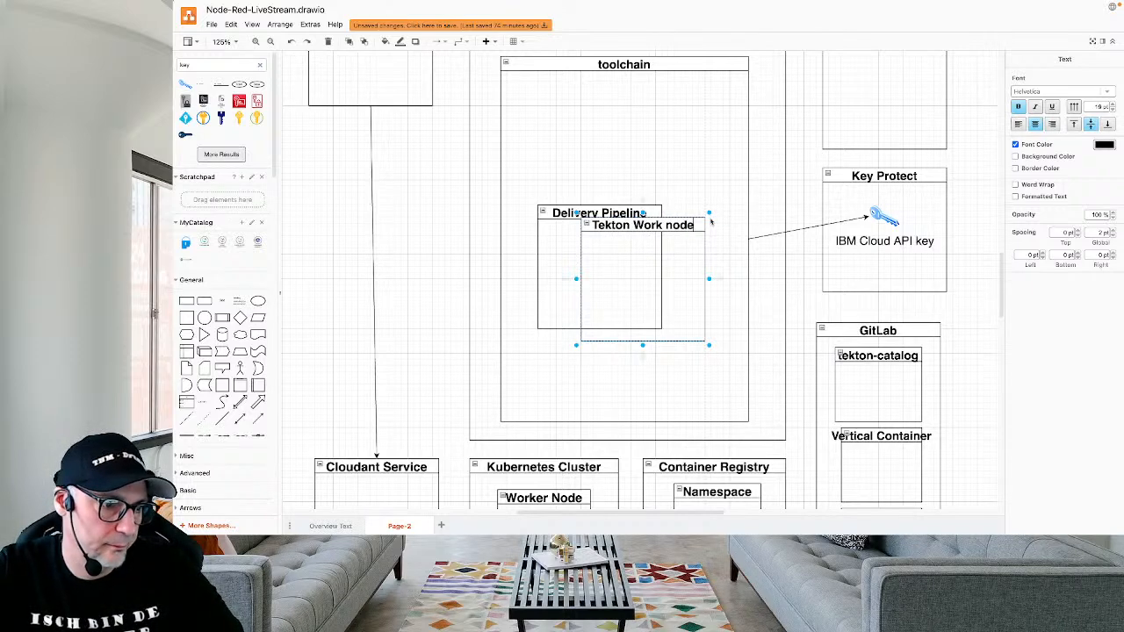
pyautogui.doubleClick(643, 226)
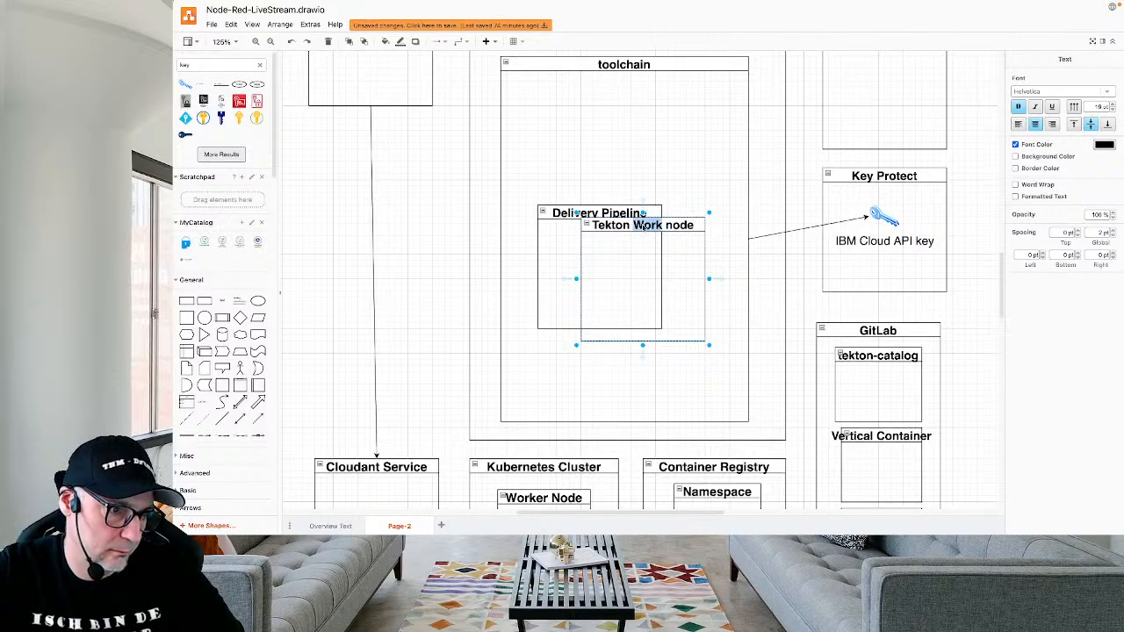
pyautogui.write('work')
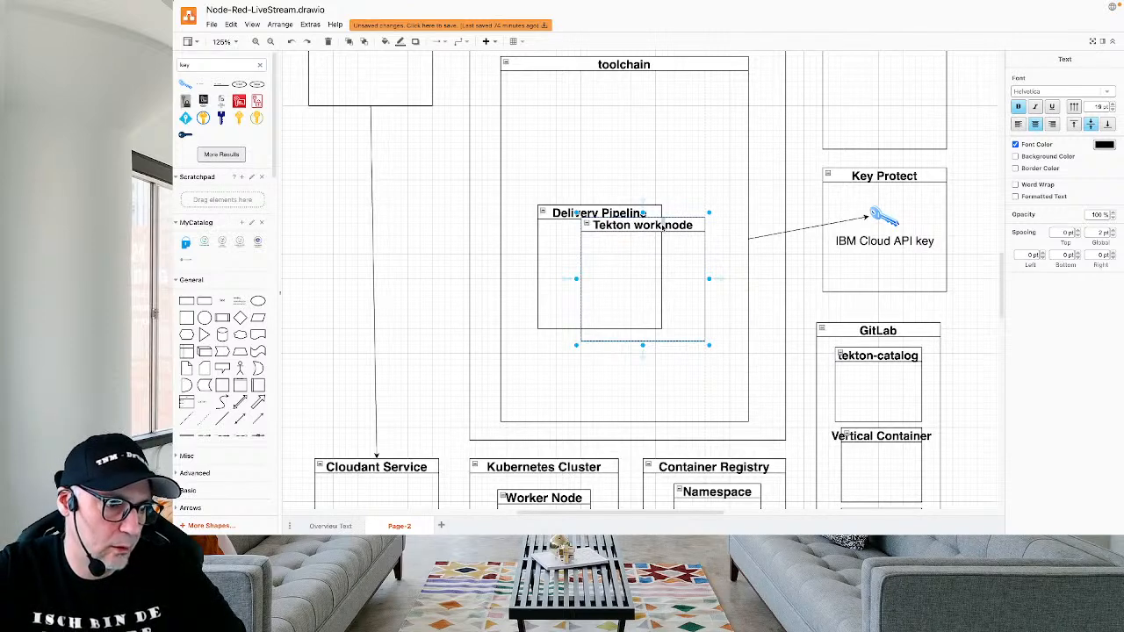
pyautogui.write('er')
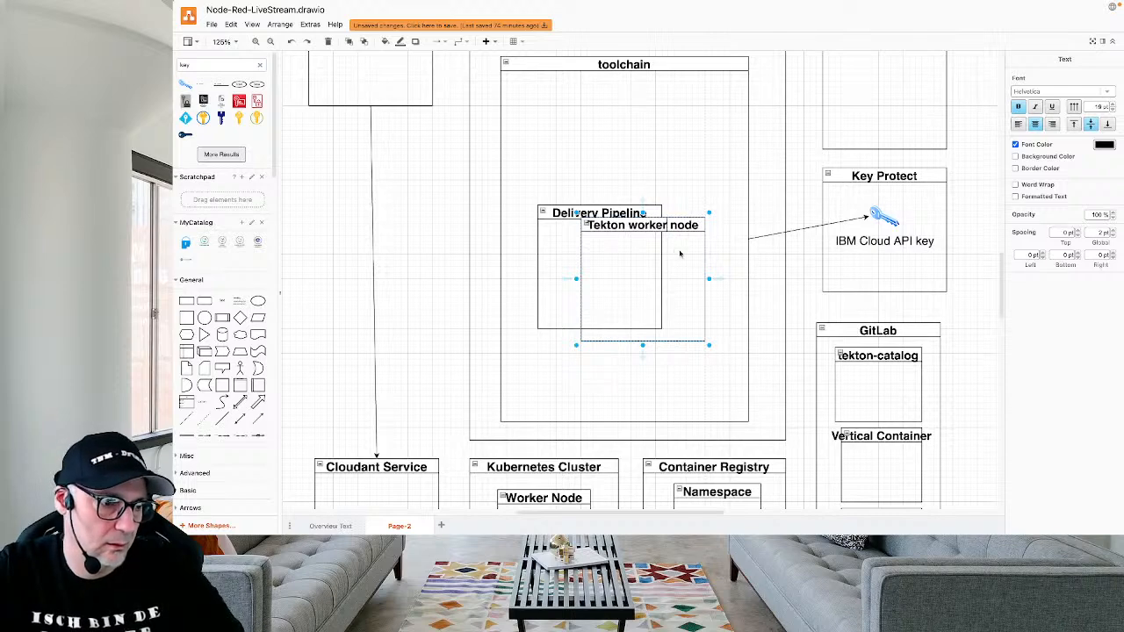
# Move Delivery Pipeline further up in the toolchain box and align the Tekton worker node container directly below it.
pyautogui.moveTo(667, 335); pyautogui.dragTo(648, 373)
pyautogui.moveTo(624, 217); pyautogui.dragTo(636, 145)
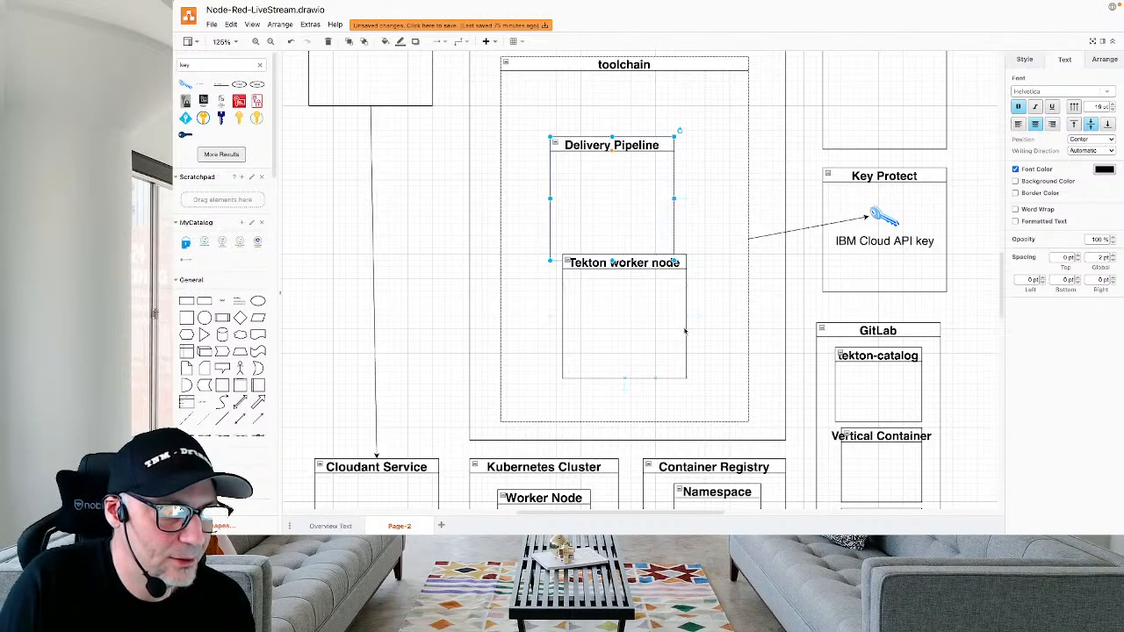
pyautogui.click(675, 353)
pyautogui.click(685, 256)
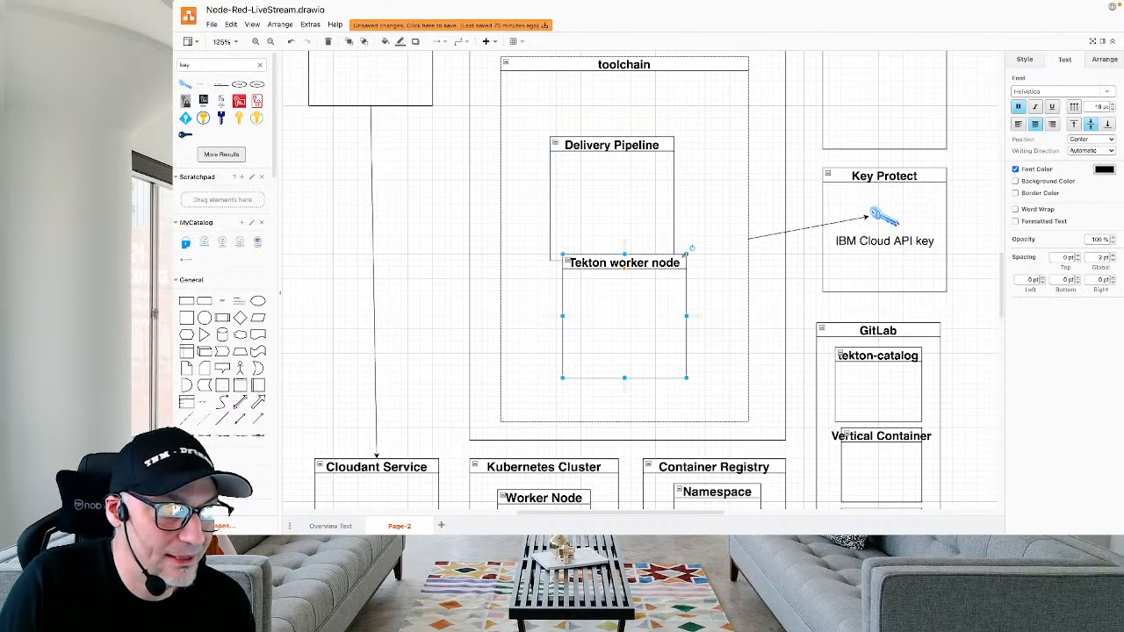
pyautogui.moveTo(670, 256); pyautogui.dragTo(657, 288)
pyautogui.moveTo(660, 279); pyautogui.dragTo(660, 279)
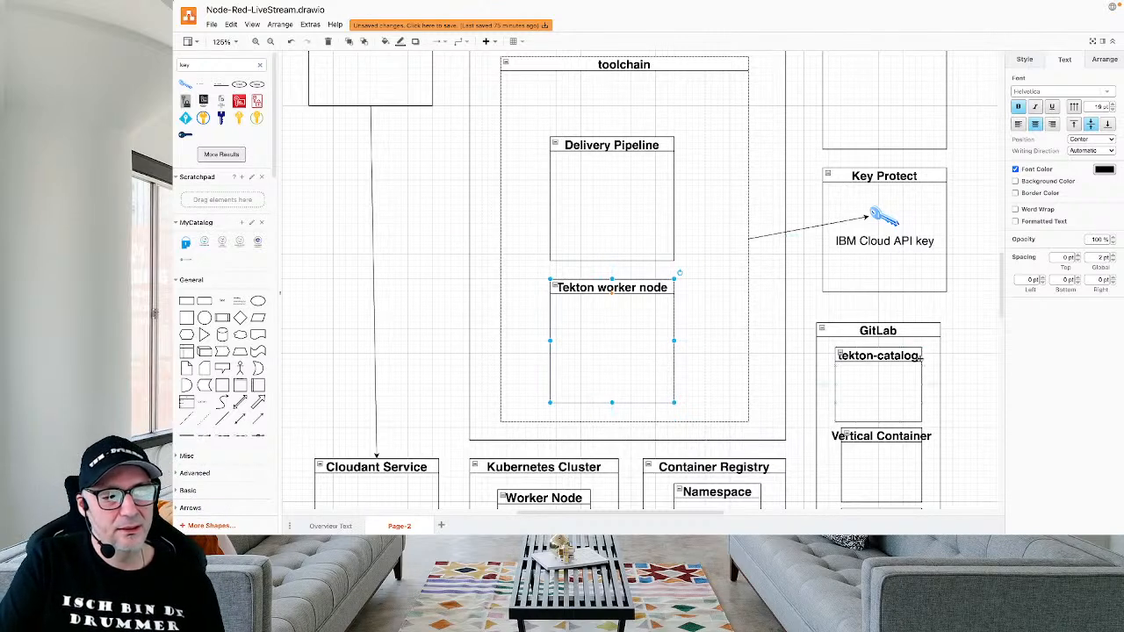
pyautogui.click(922, 421)
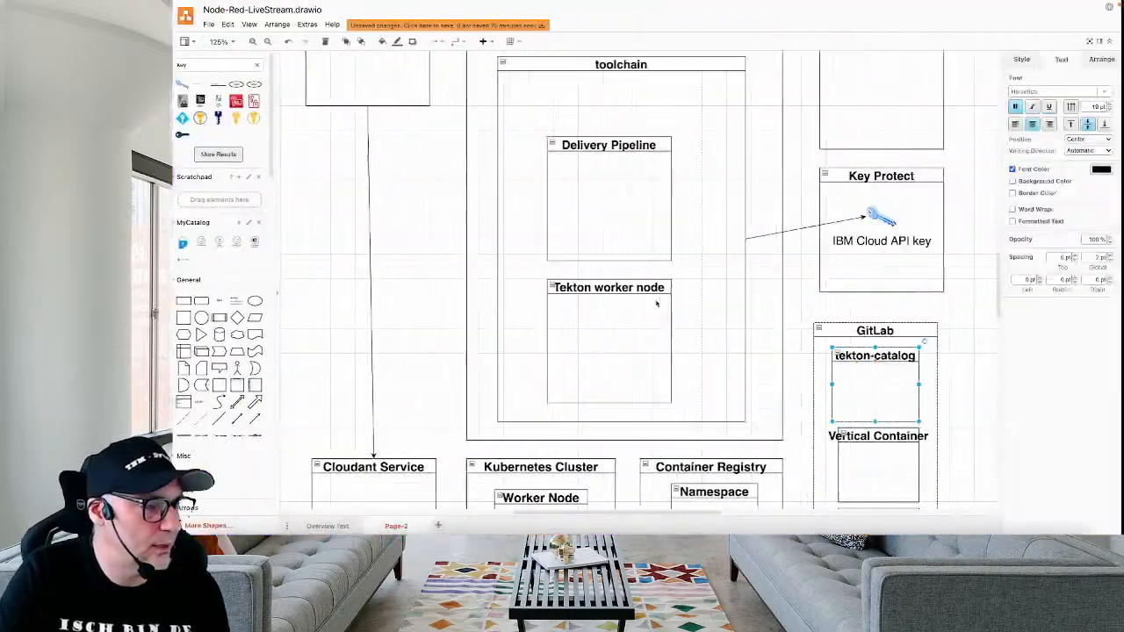
# Switch to the browser and look through the folders of the tekton-catalog repository.
pyautogui.hotkey('ctrl', 'Right')
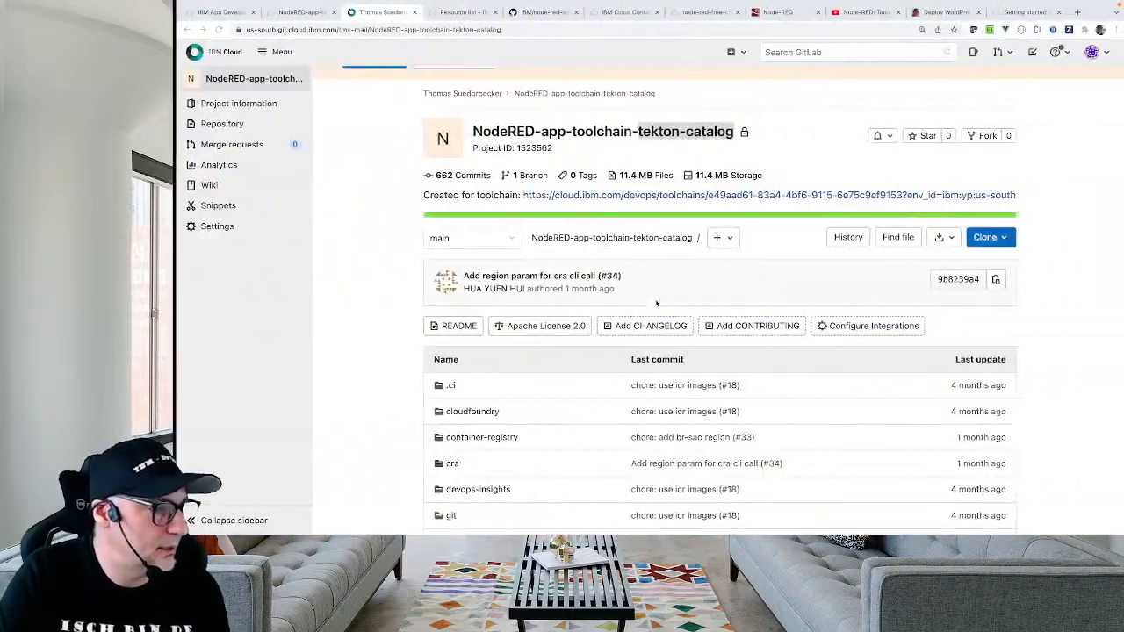
pyautogui.scroll(-4, 647, 330)
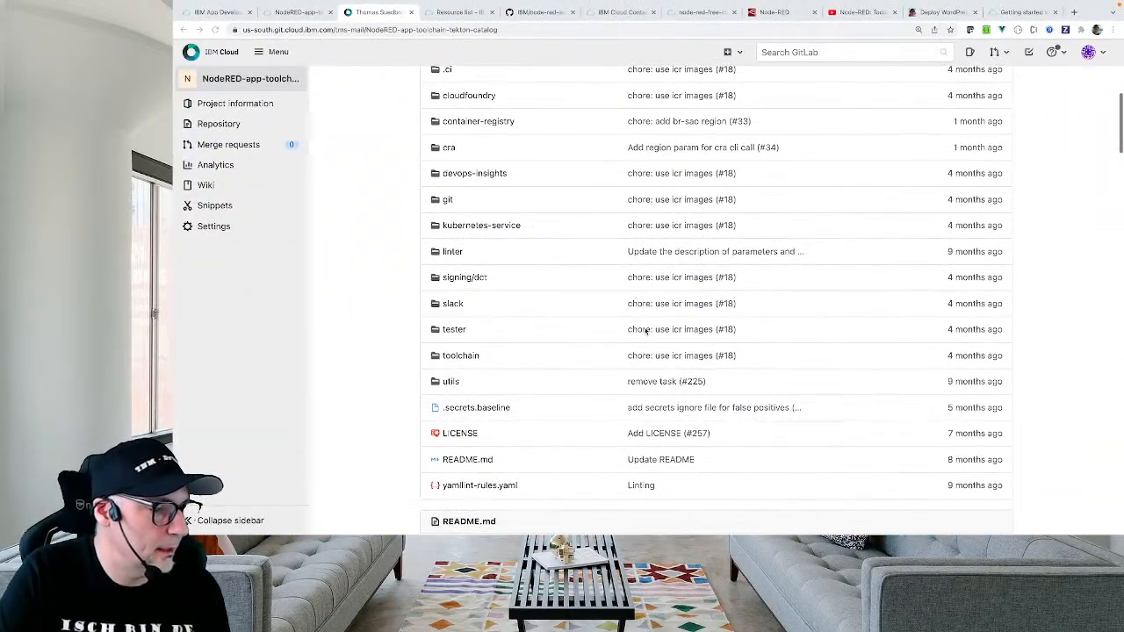
pyautogui.scroll(2, 586, 388)
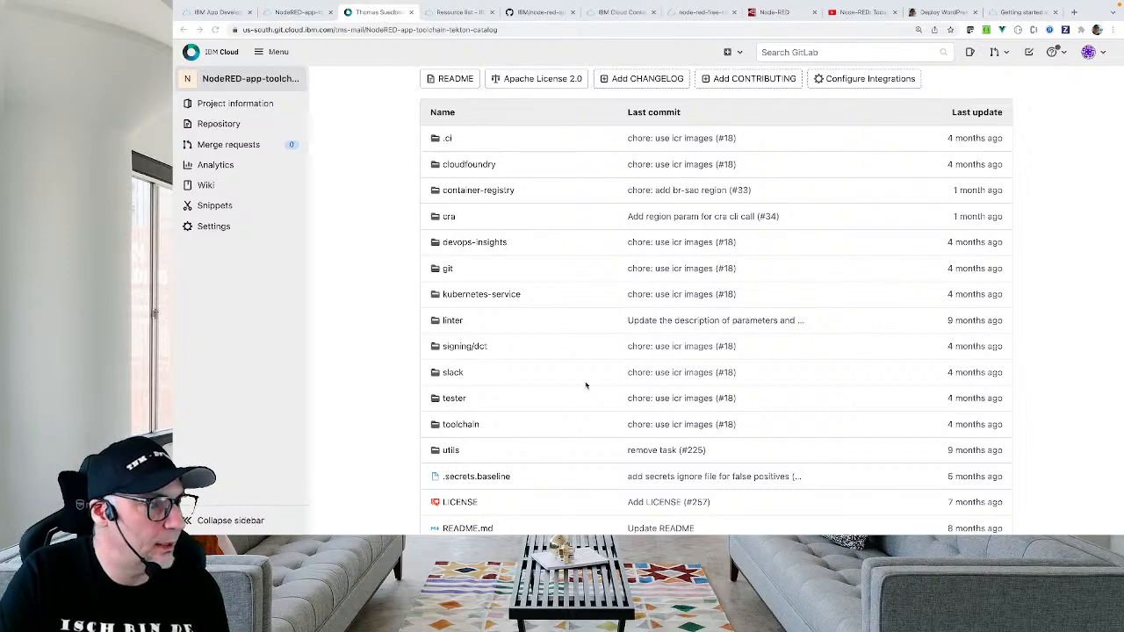
# Return to the toolchain overview, open the second Git tool's NodeRED-app-toolchain repository, and look through its files down to the README.
pyautogui.click(303, 12)
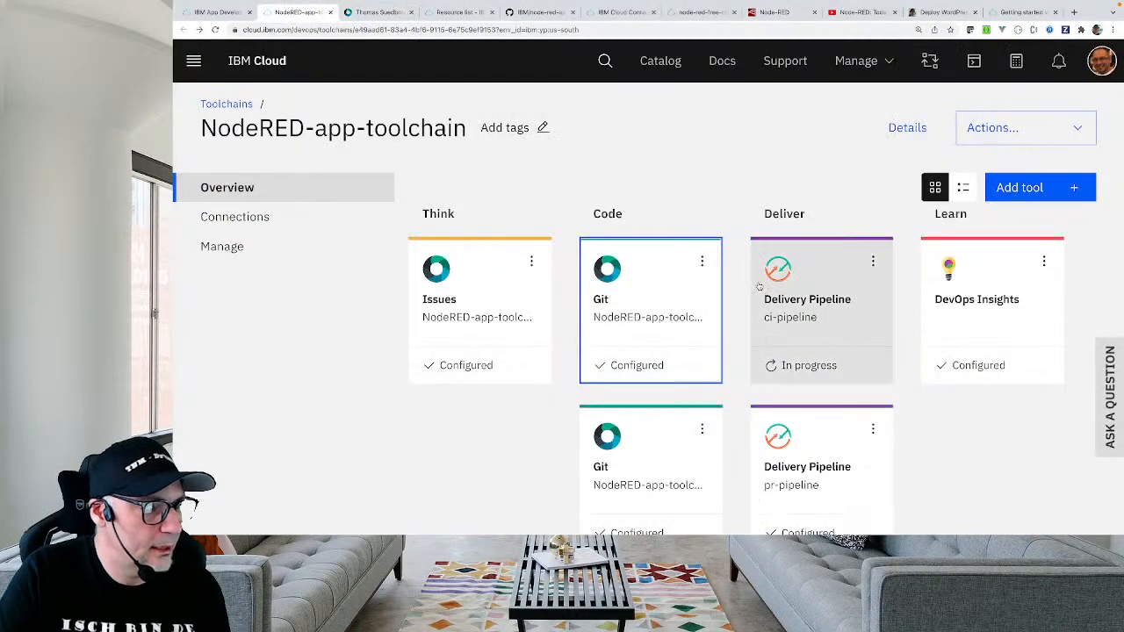
pyautogui.scroll(-1, 759, 287)
pyautogui.click(664, 322)
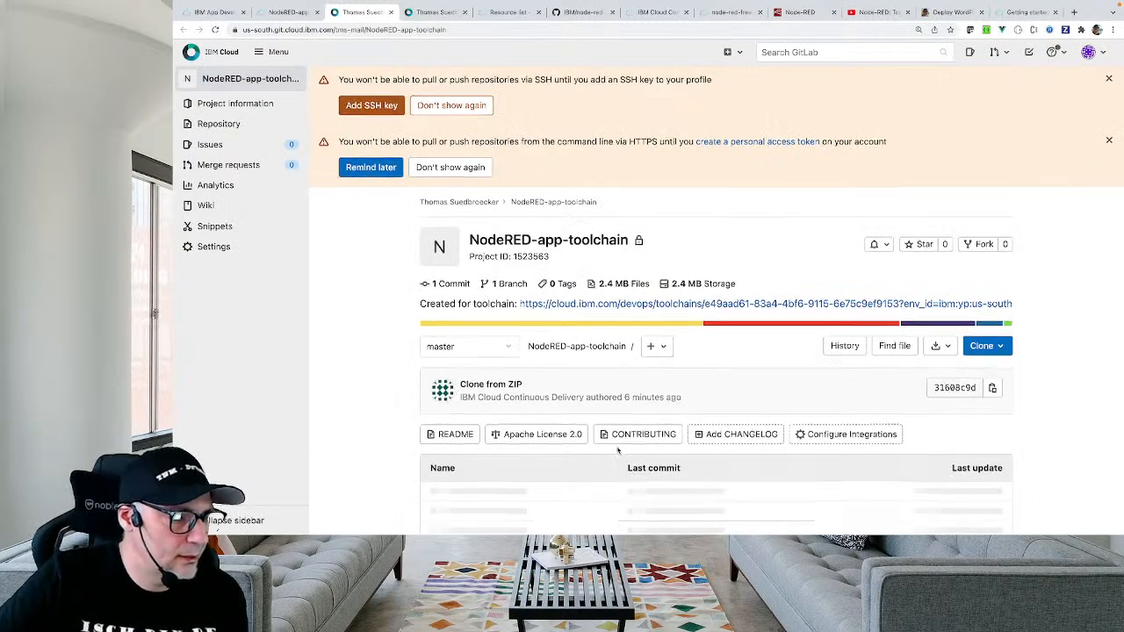
pyautogui.scroll(-1, 618, 451)
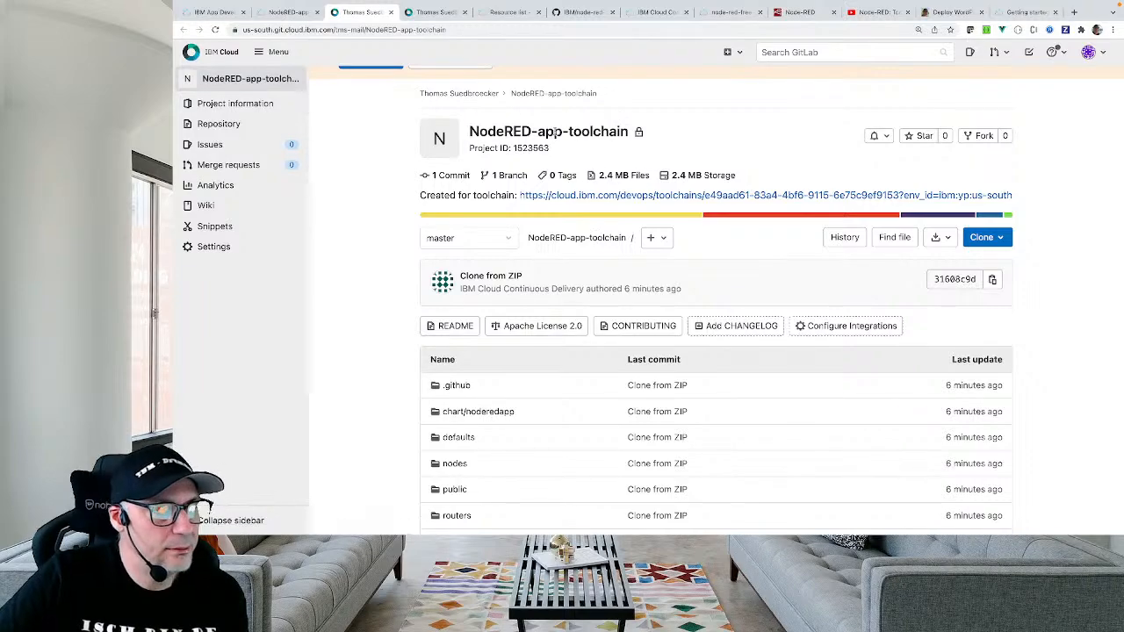
pyautogui.scroll(-4, 590, 164)
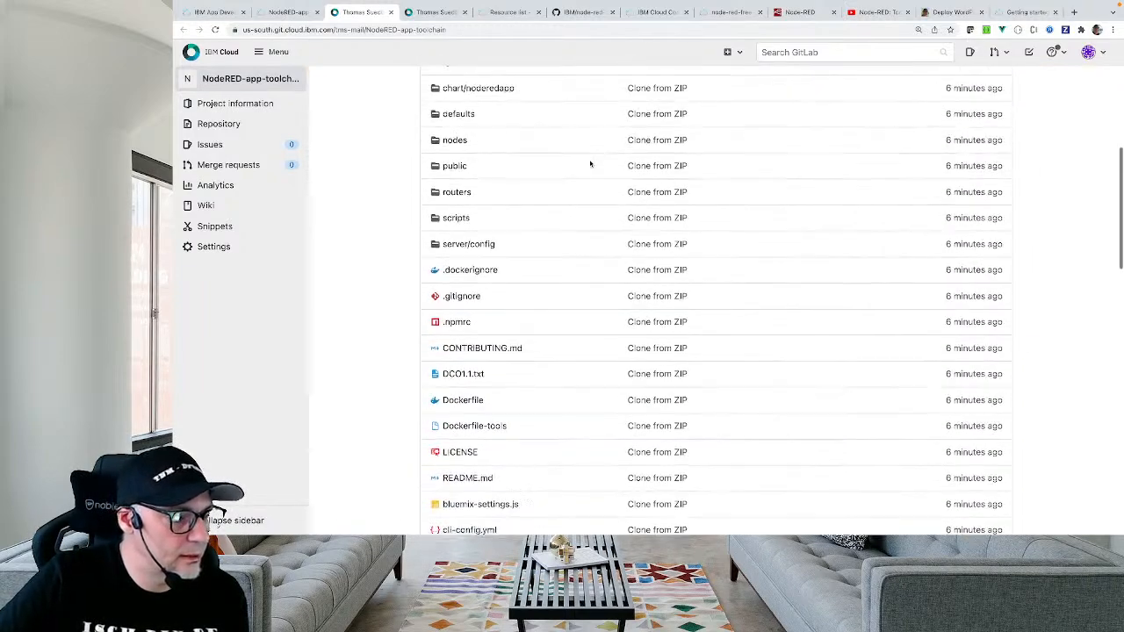
pyautogui.scroll(-6, 591, 164)
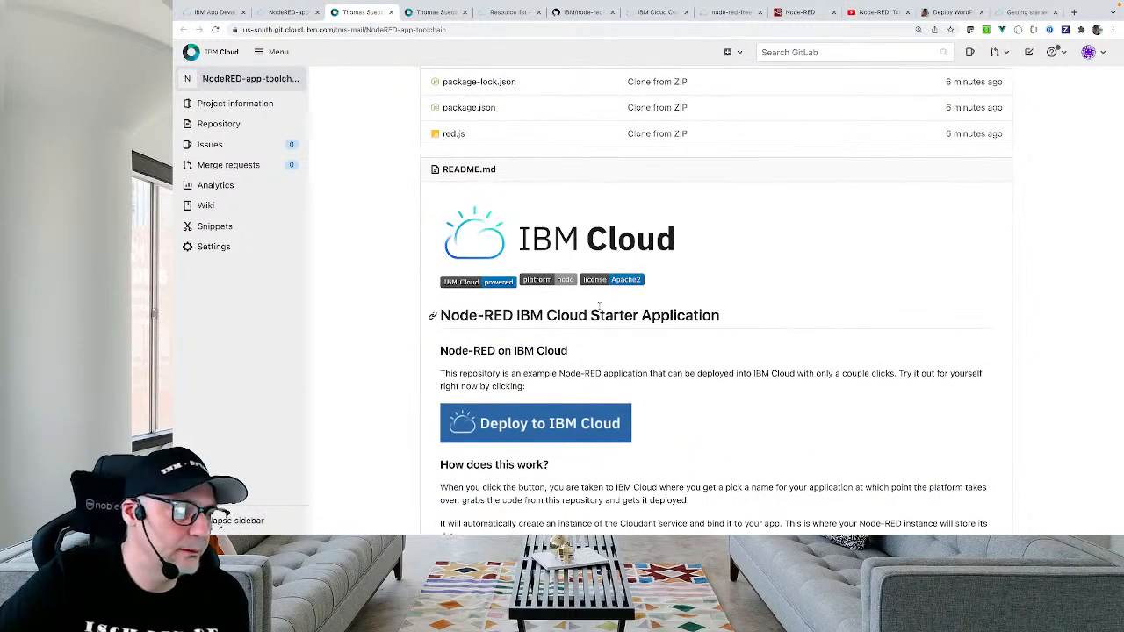
# Switch back to the draw.io diagram and rename the middle container inside GitLab "Git Clone for the App".
pyautogui.hotkey('ctrl', 'Left')
pyautogui.scroll(-5, 811, 309)
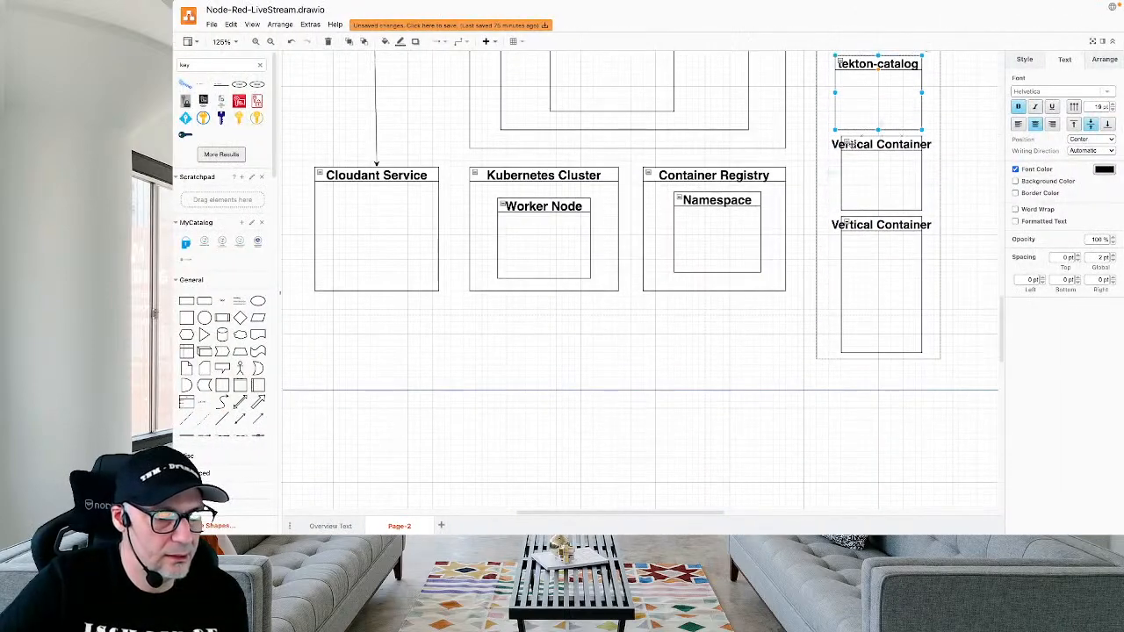
pyautogui.doubleClick(852, 144)
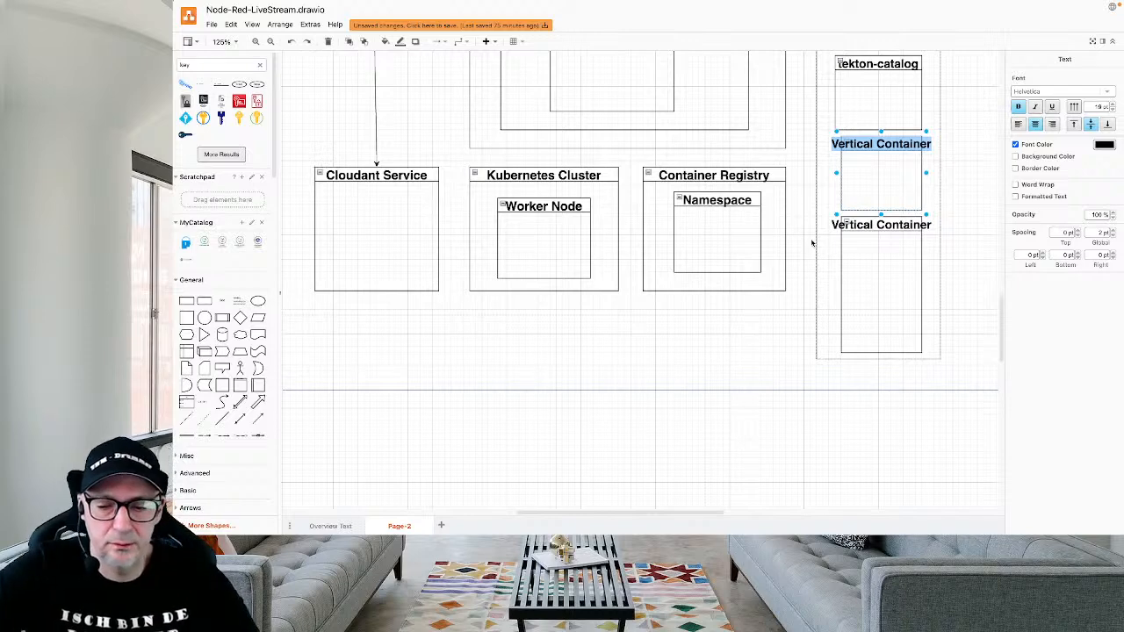
pyautogui.write('G')
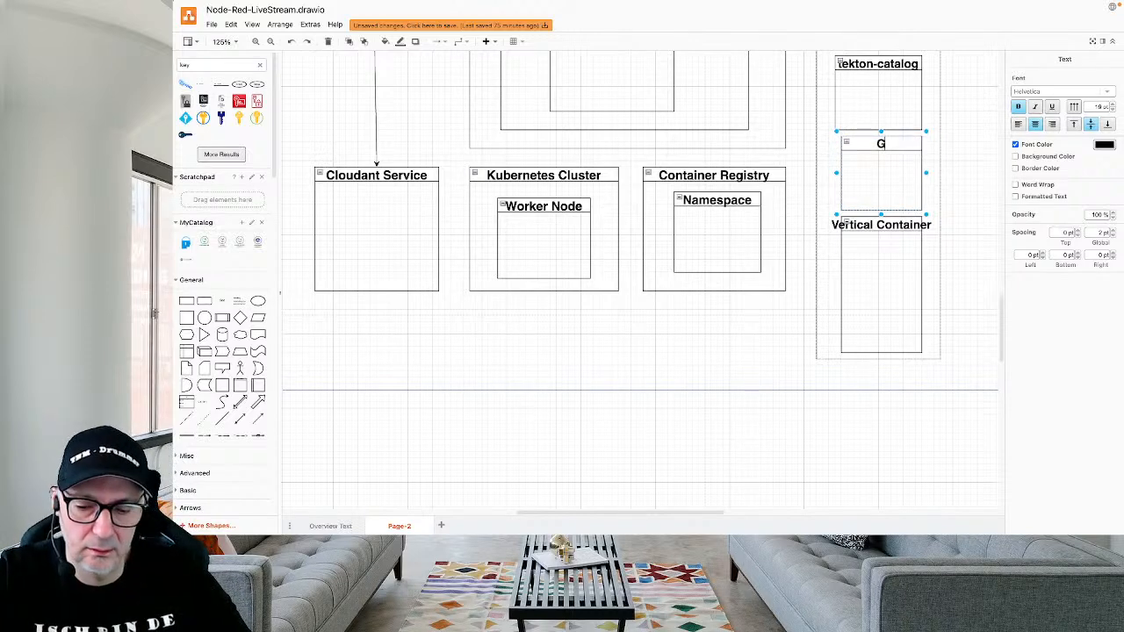
pyautogui.write('it')
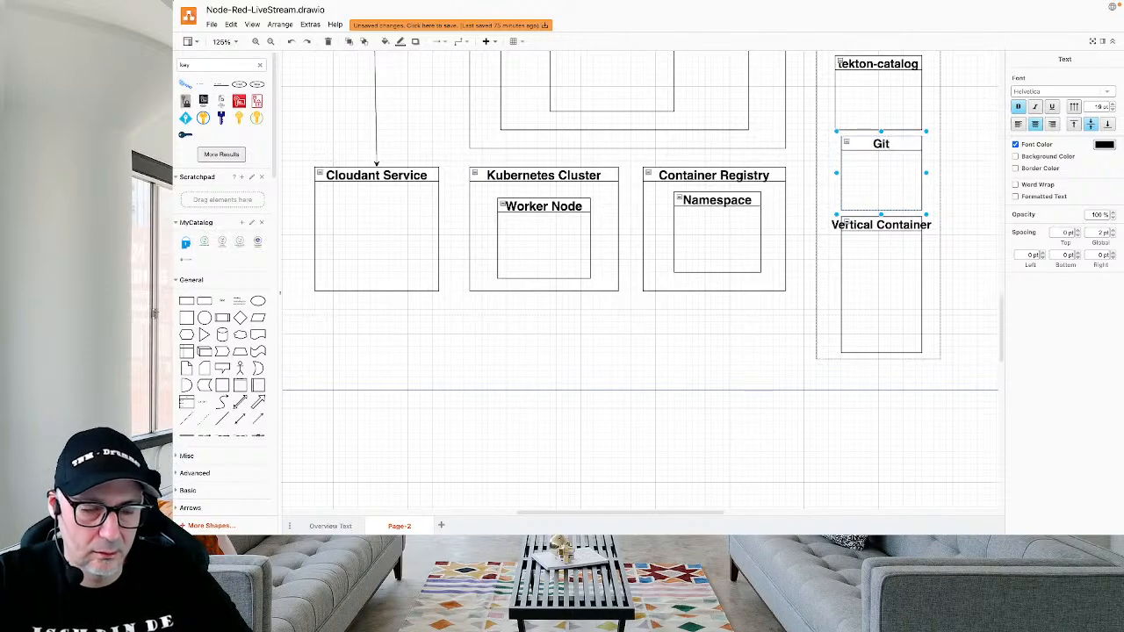
pyautogui.write(' Clou')
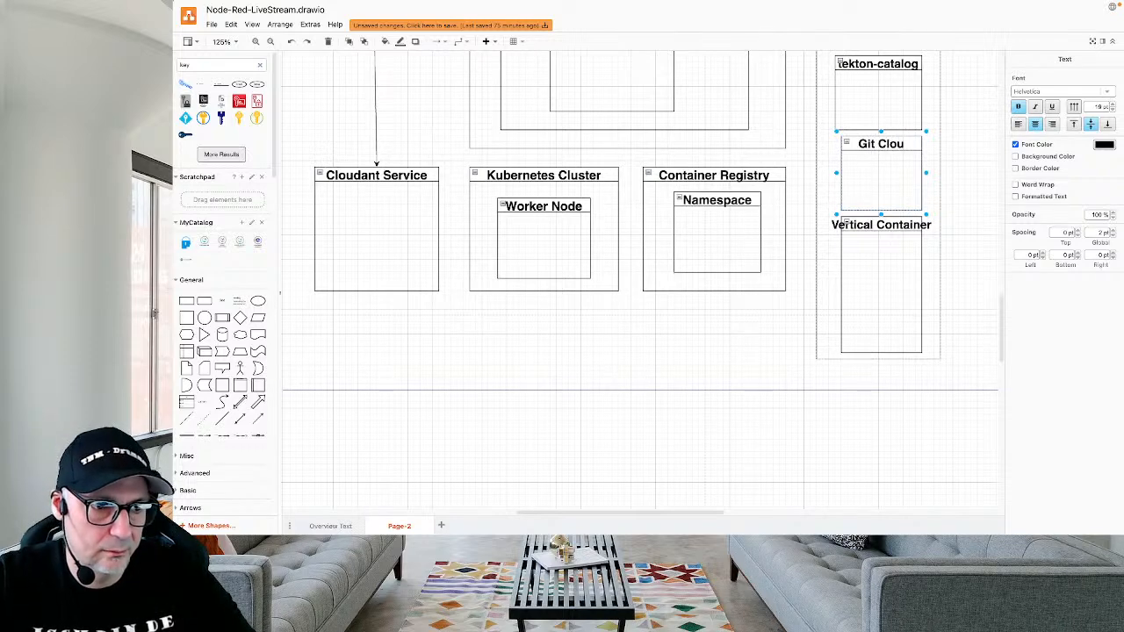
pyautogui.press('BackSpace')
pyautogui.write('ne')
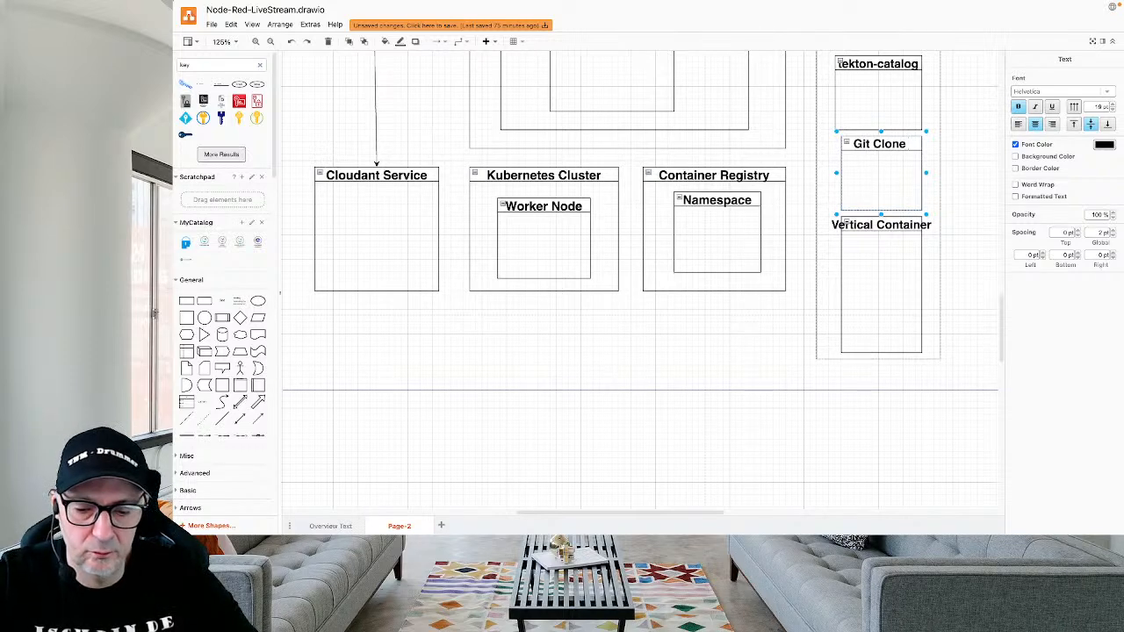
pyautogui.write(' for the Ap')
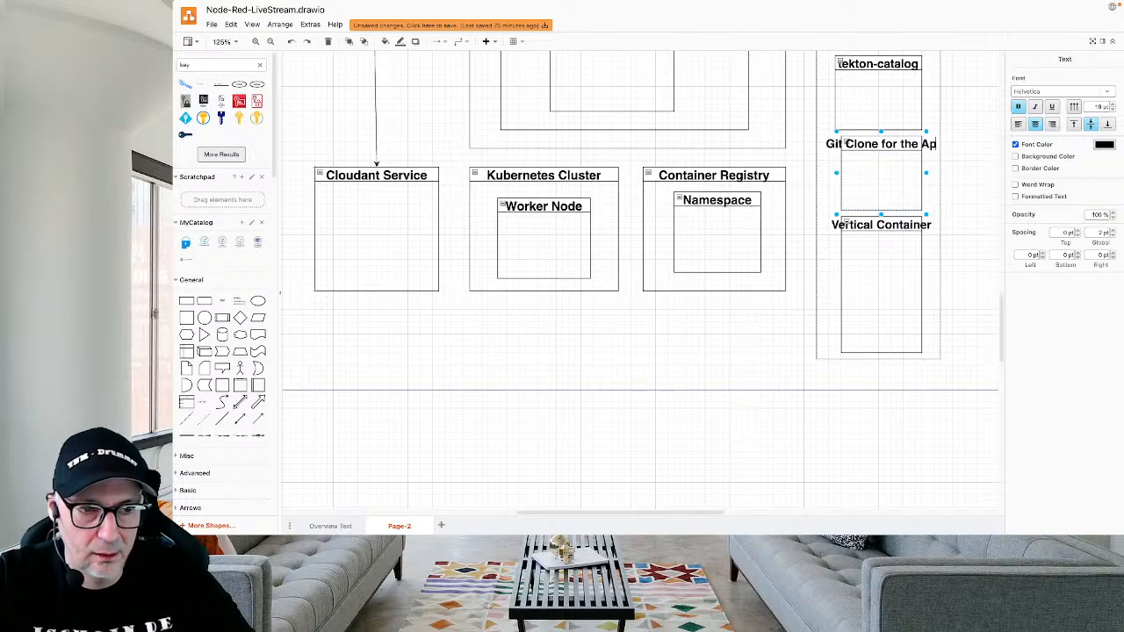
pyautogui.write('p')
pyautogui.click(915, 179)
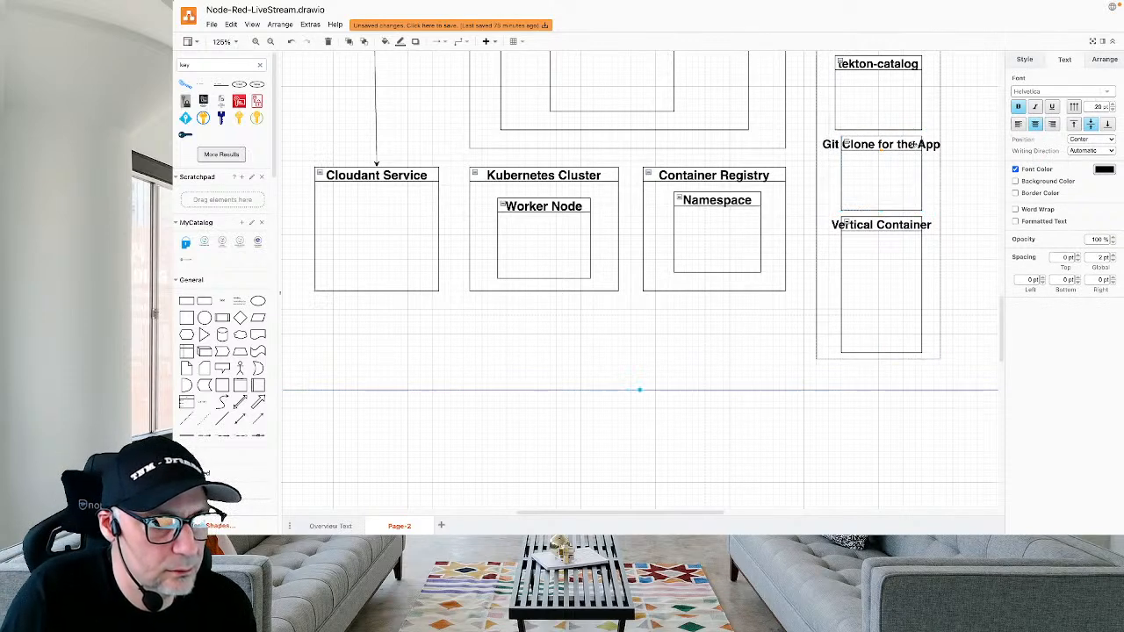
# Reduce the font size of the "Git Clone for the App" label to 12 pt.
pyautogui.doubleClick(914, 144)
pyautogui.click(1112, 110)
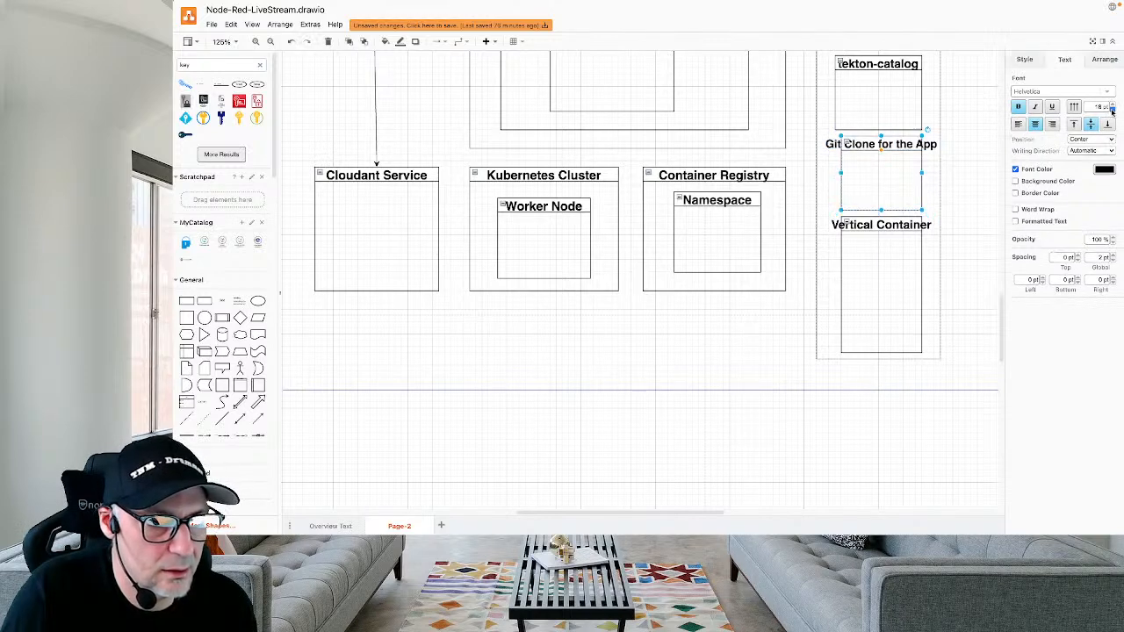
pyautogui.click(1111, 110)
pyautogui.click(1112, 110)
pyautogui.click(1111, 110)
pyautogui.click(1112, 109)
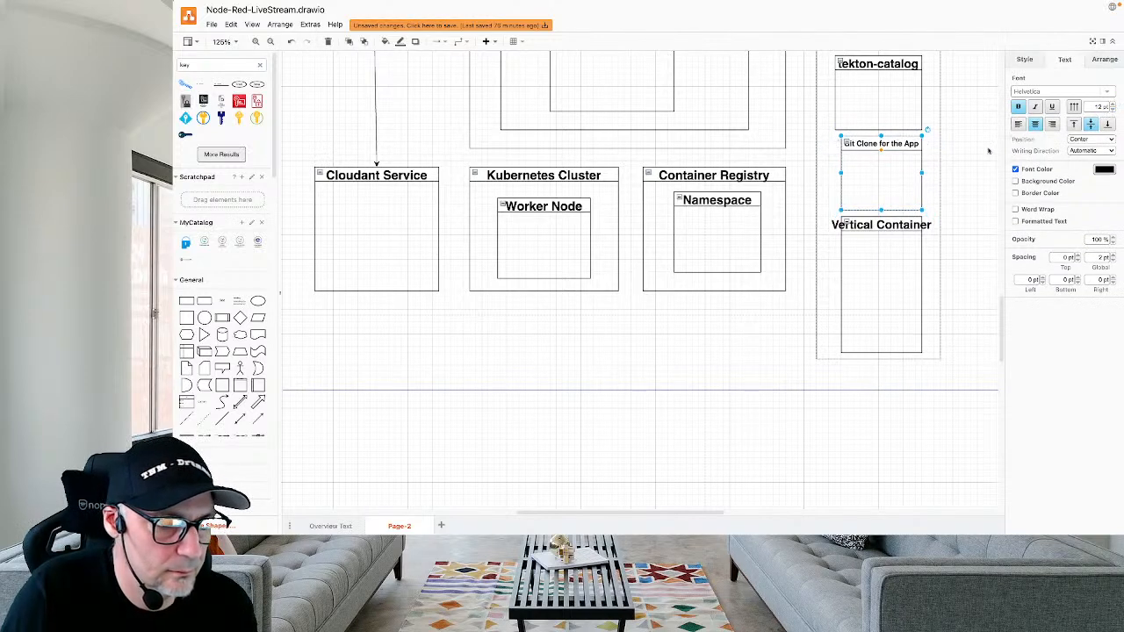
# Widen the "Git Clone for the App" container and the Vertical Container below it to match the tekton-catalog container's width.
pyautogui.moveTo(922, 175); pyautogui.dragTo(922, 175)
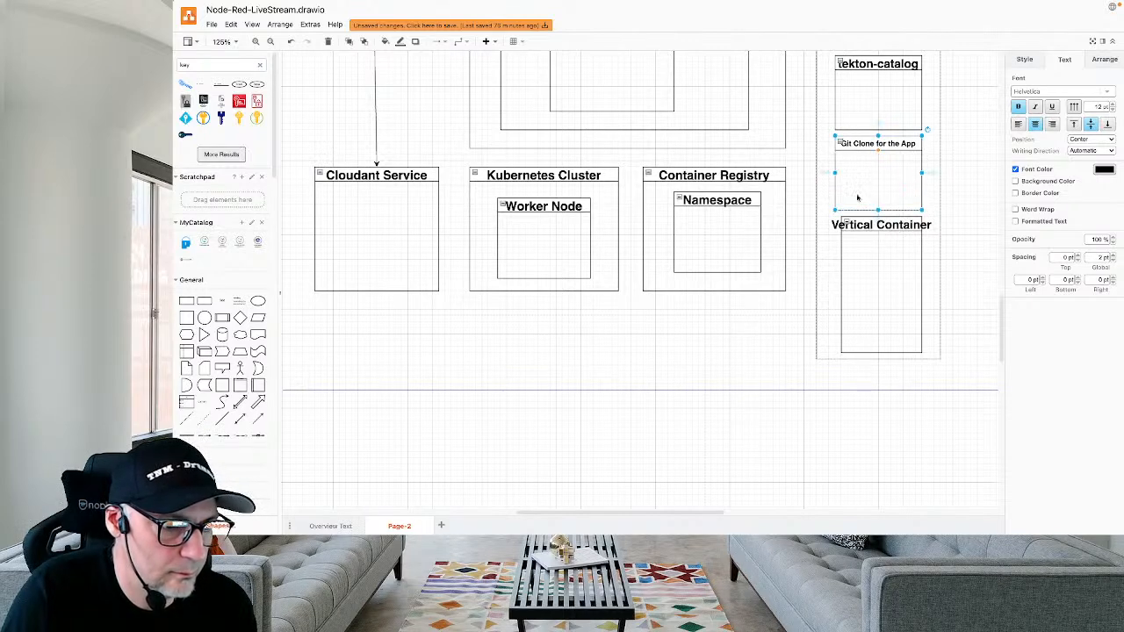
pyautogui.click(902, 273)
pyautogui.moveTo(839, 285); pyautogui.dragTo(834, 285)
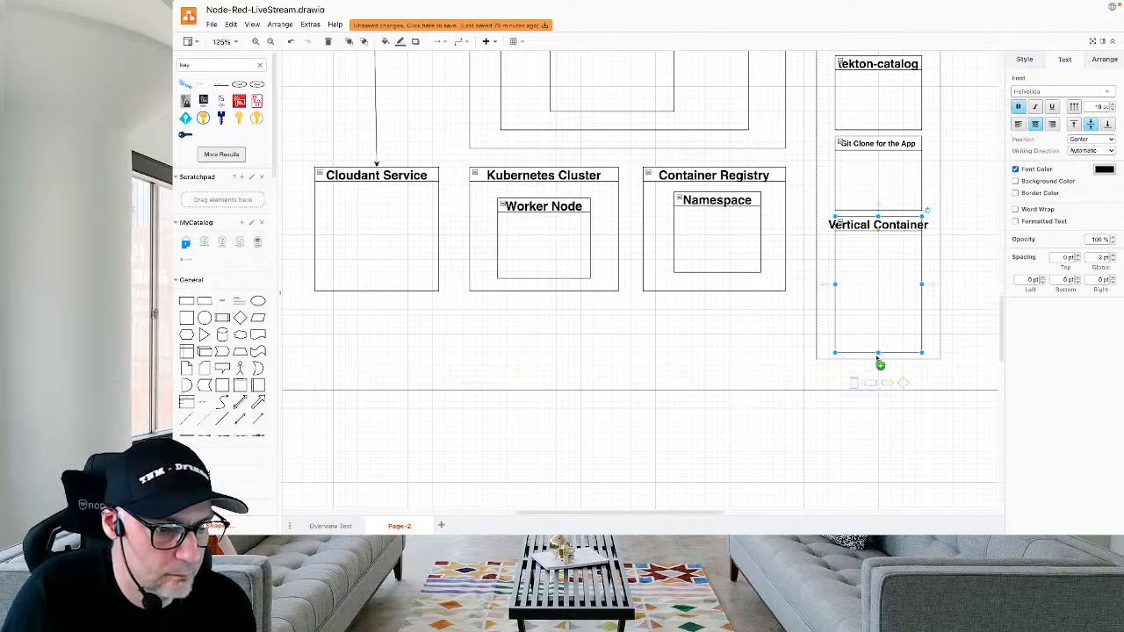
# Shorten the Vertical Container inside GitLab and reduce the GitLab box's height to fit closely around it.
pyautogui.moveTo(878, 353); pyautogui.dragTo(878, 309)
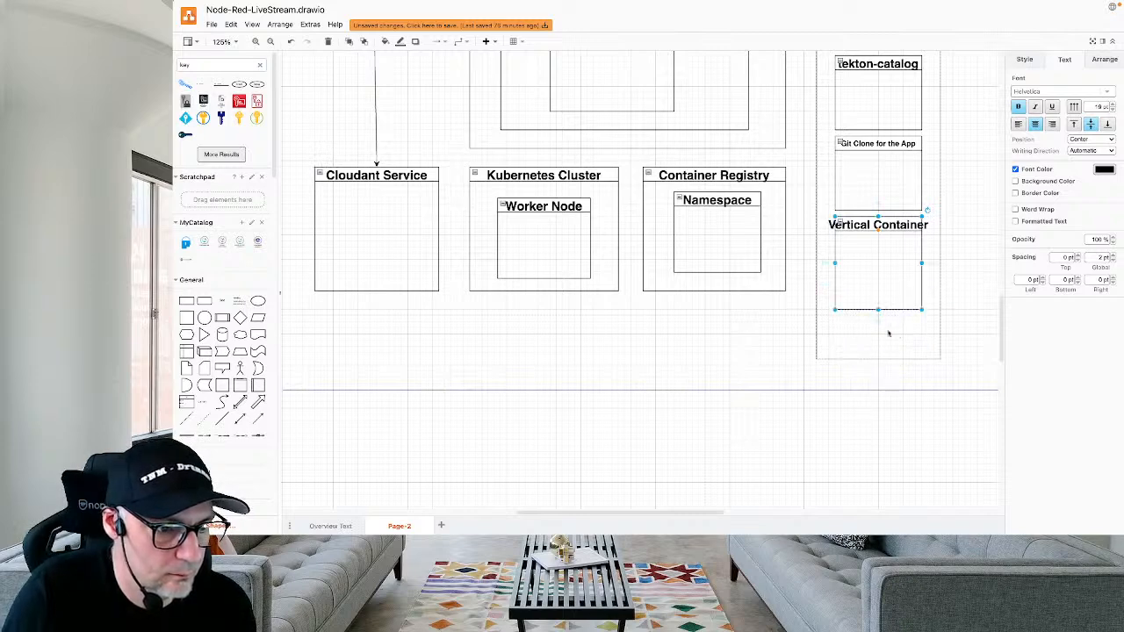
pyautogui.click(894, 345)
pyautogui.moveTo(940, 358); pyautogui.dragTo(939, 322)
pyautogui.scroll(3, 957, 305)
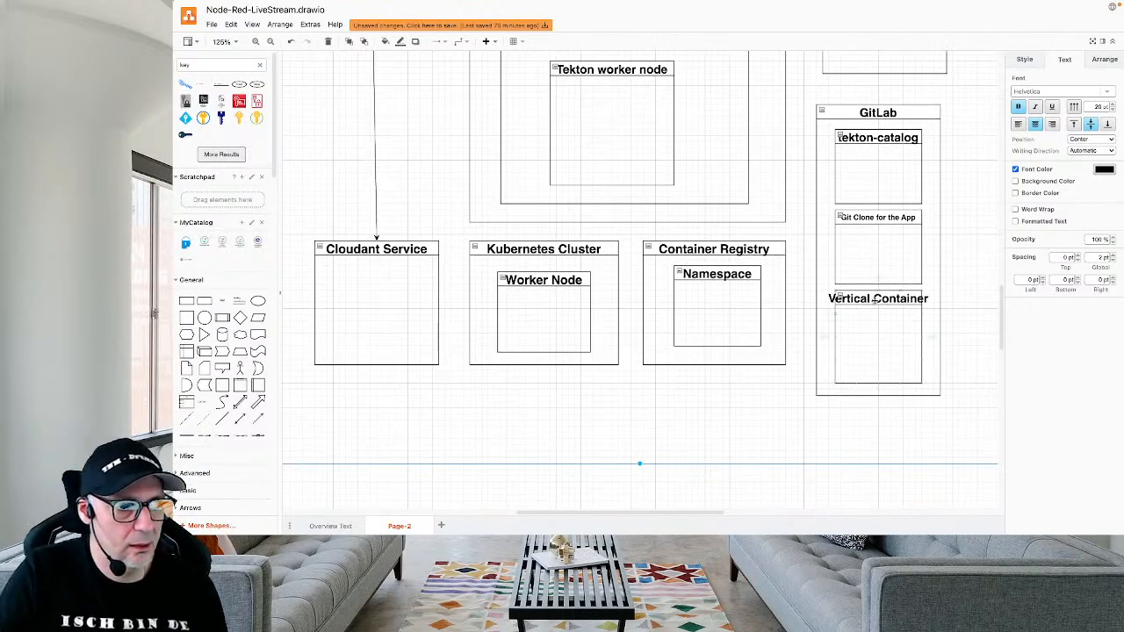
# Switch to the browser, open the third Git tool's repository from the toolchain overview, and look through its files and README.
pyautogui.hotkey('ctrl', 'Left')
pyautogui.hotkey('ctrl', 'Right')
pyautogui.hotkey('ctrl', 'Right')
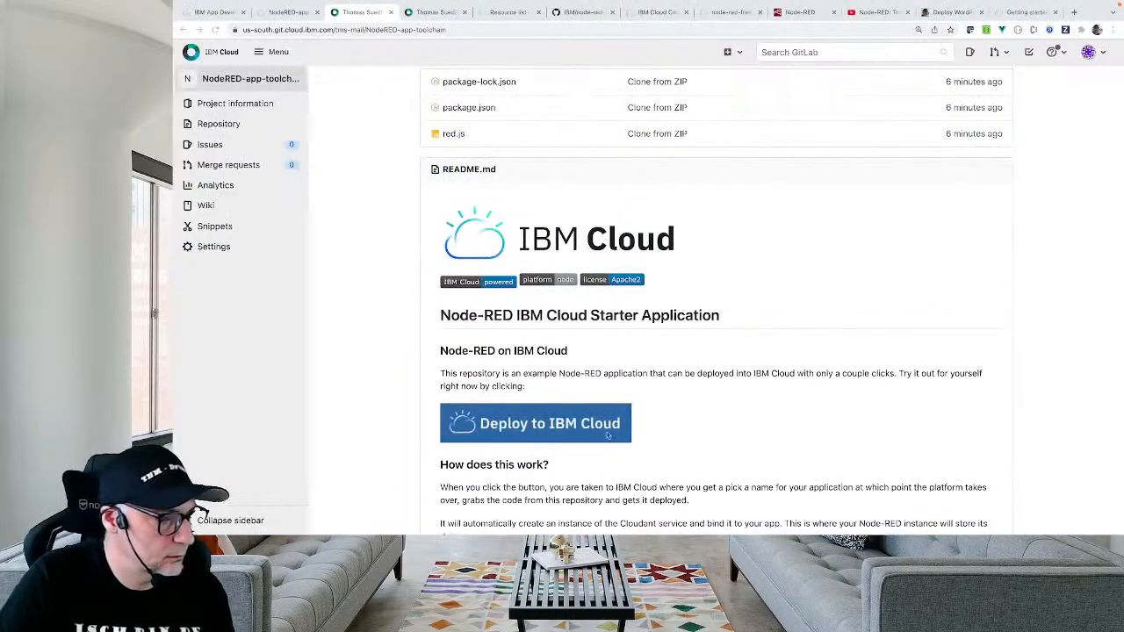
pyautogui.click(298, 13)
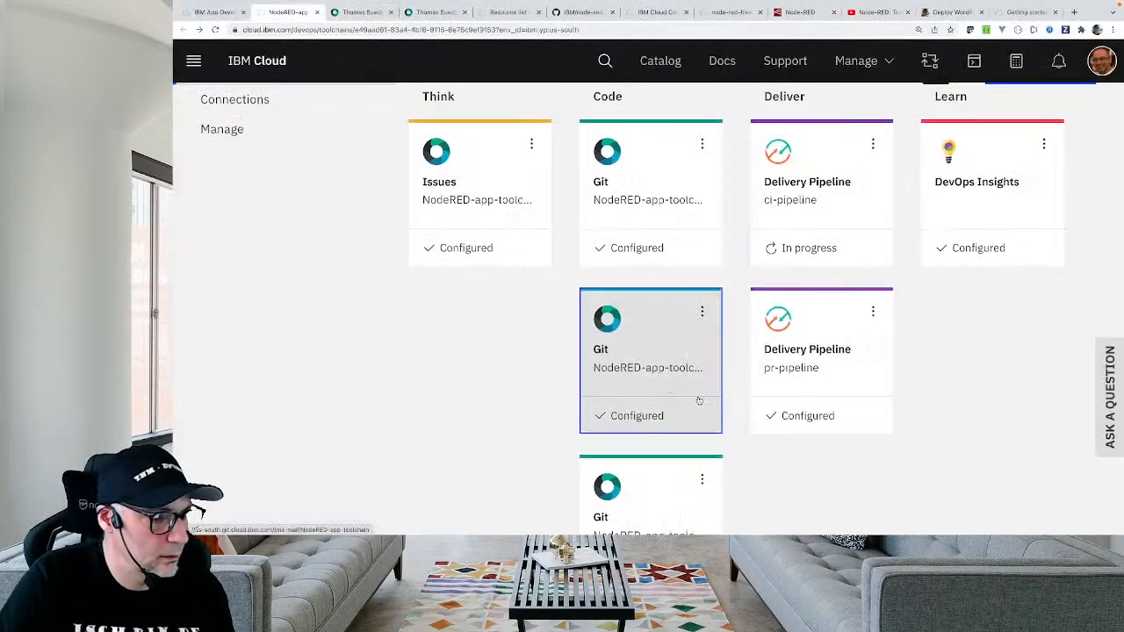
pyautogui.scroll(-3, 668, 389)
pyautogui.click(659, 312)
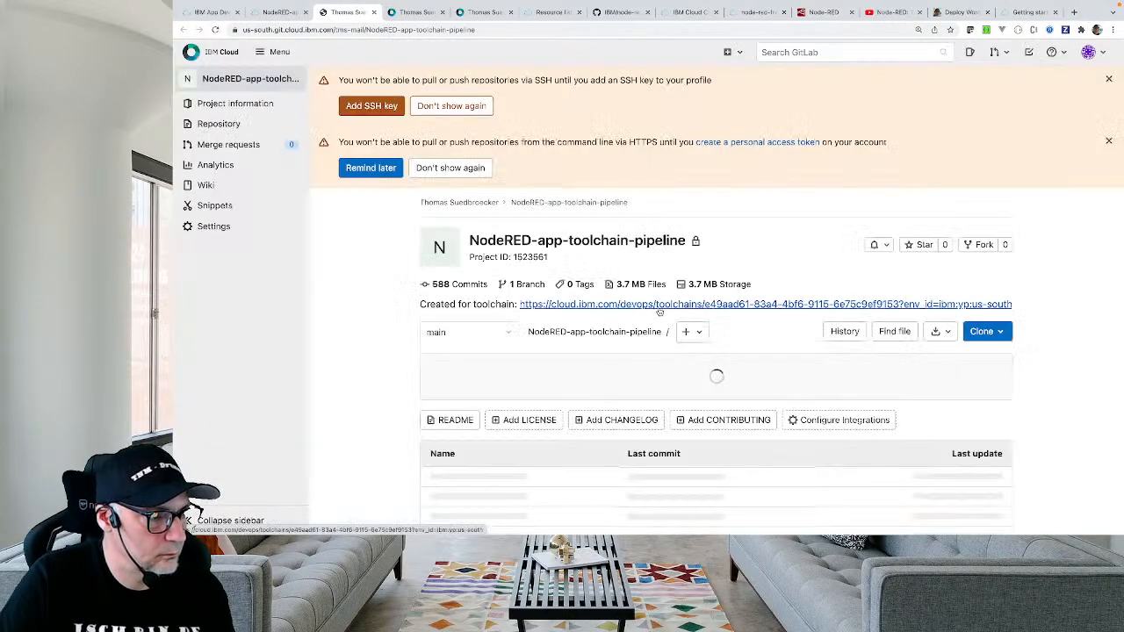
pyautogui.scroll(-5, 659, 311)
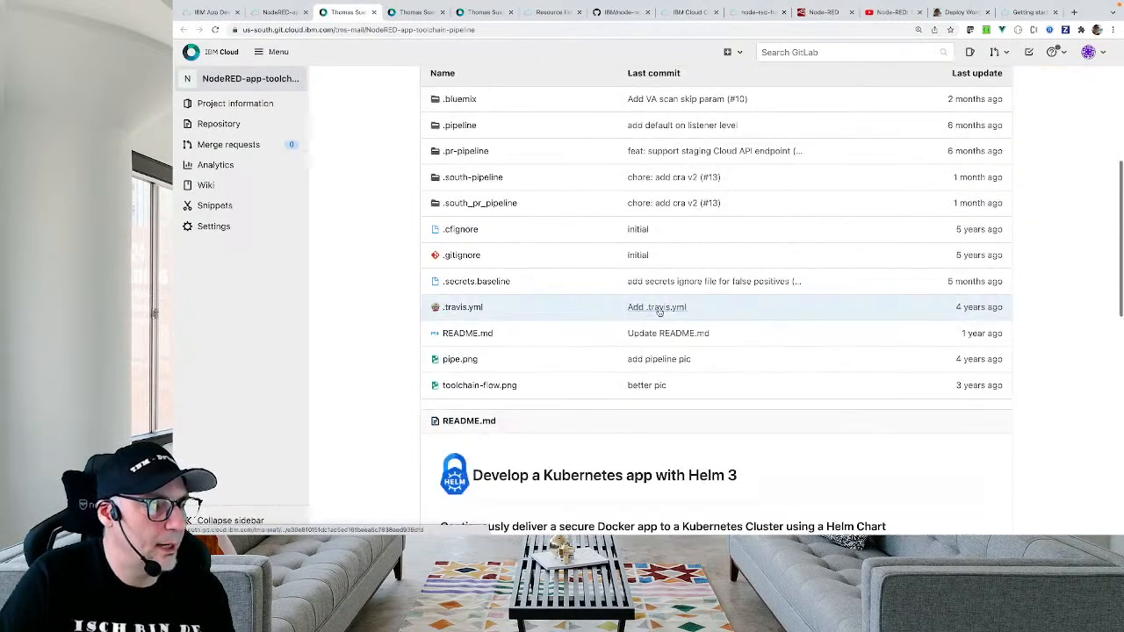
pyautogui.scroll(-3, 659, 312)
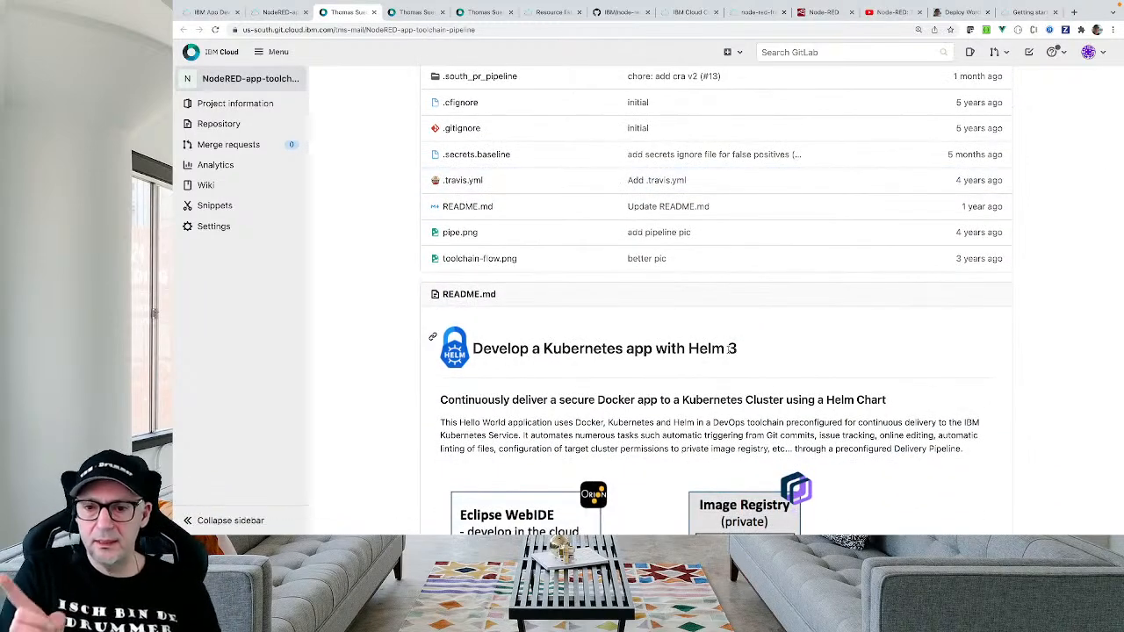
pyautogui.scroll(-12, 689, 375)
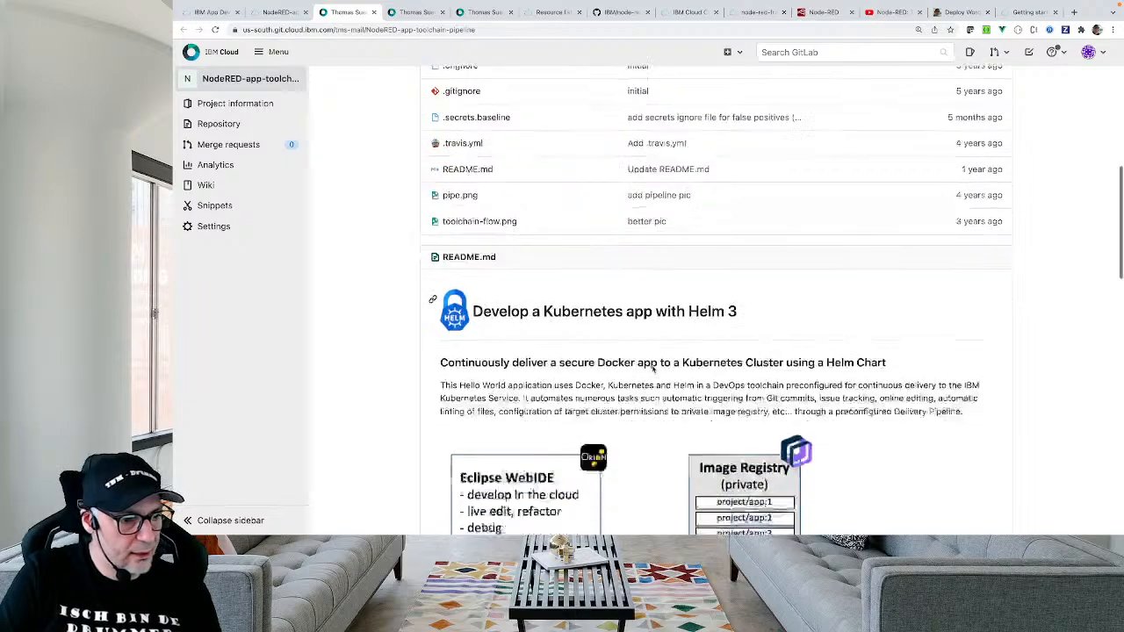
pyautogui.scroll(14, 654, 369)
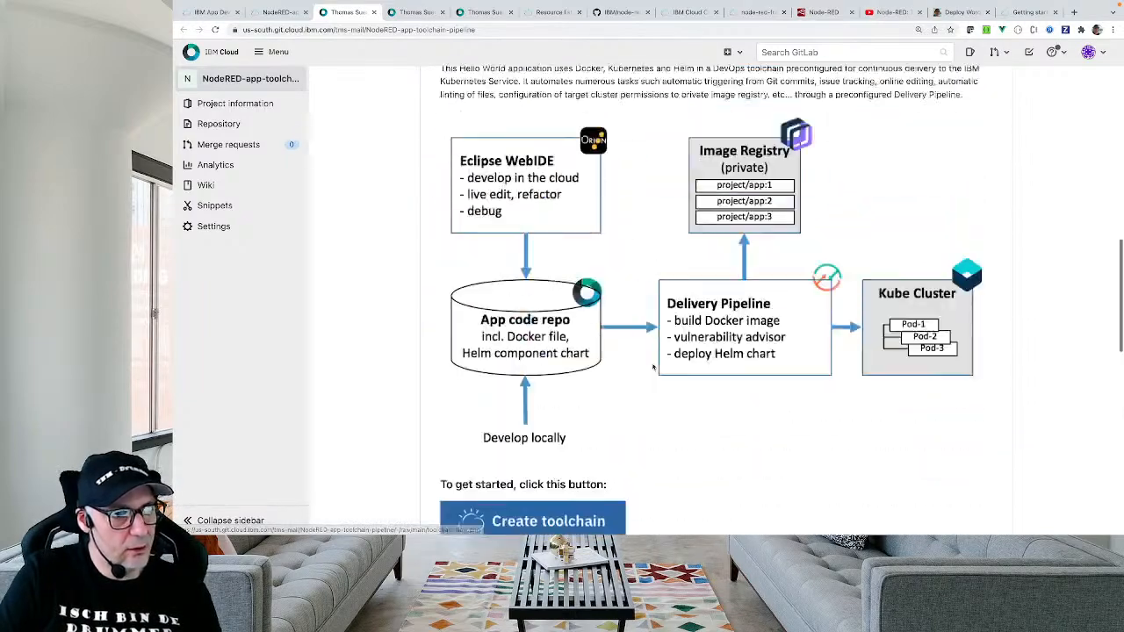
pyautogui.scroll(5, 654, 369)
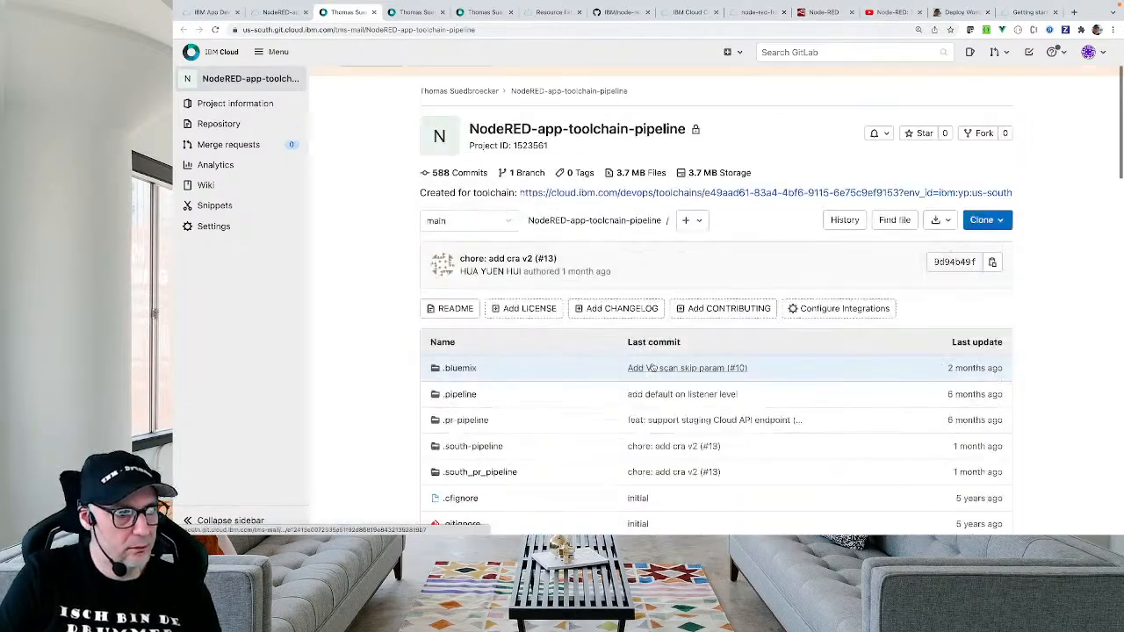
# Copy "toolchain-pipeline" from the repository title and use it to rename the lowest container inside GitLab in the draw.io diagram.
pyautogui.moveTo(572, 129); pyautogui.dragTo(699, 131)
pyautogui.press('super+c')
pyautogui.hotkey('ctrl', 'Left')
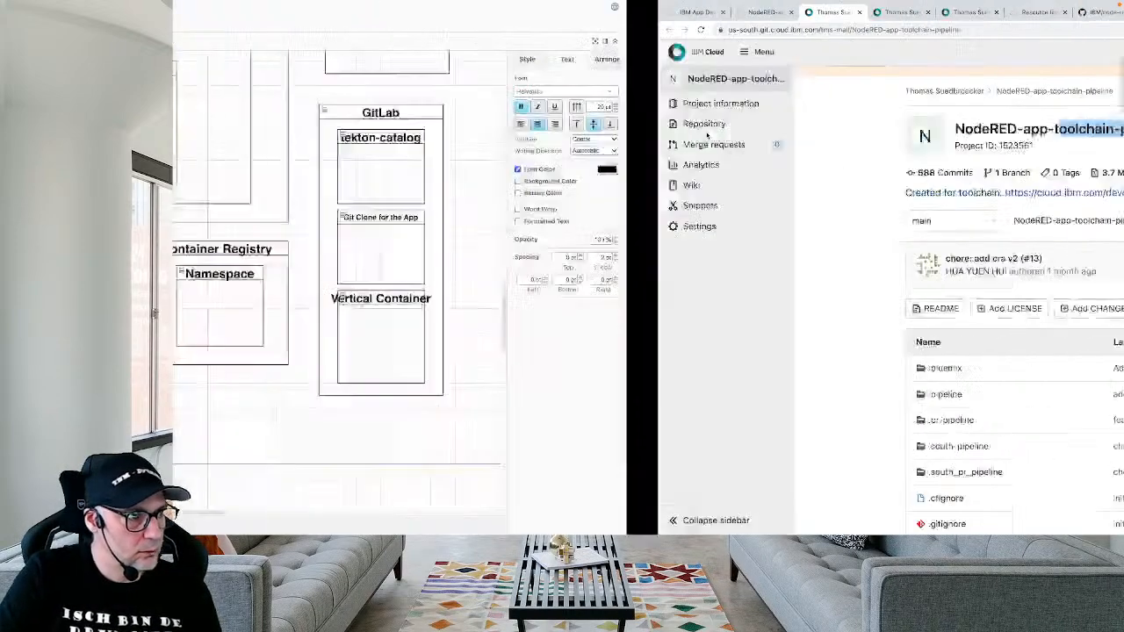
pyautogui.doubleClick(881, 299)
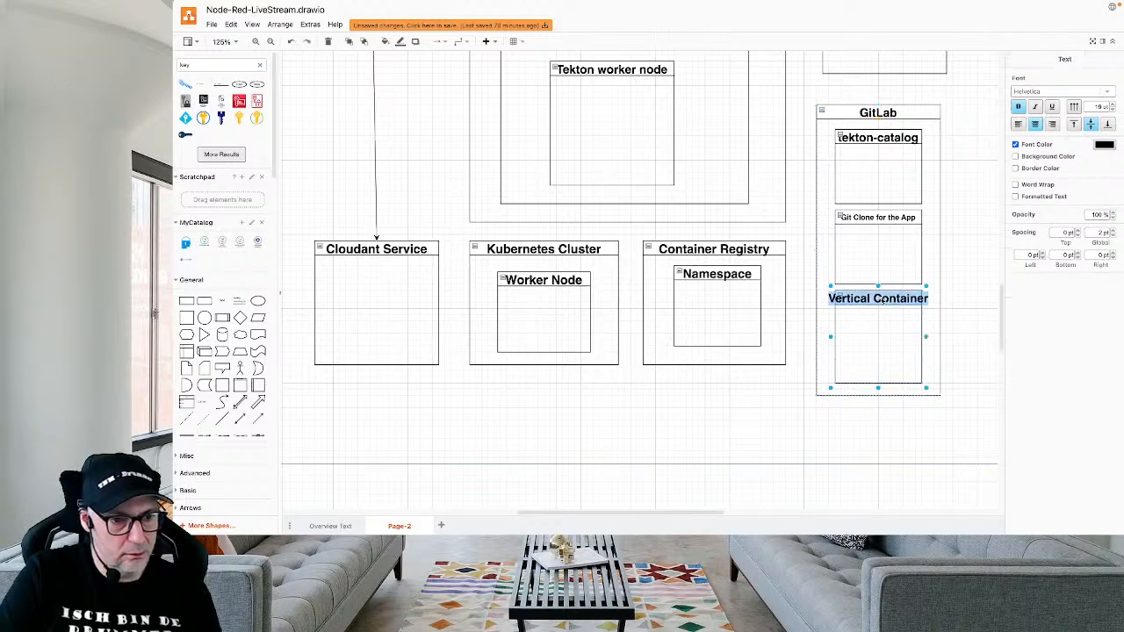
pyautogui.press('super+v')
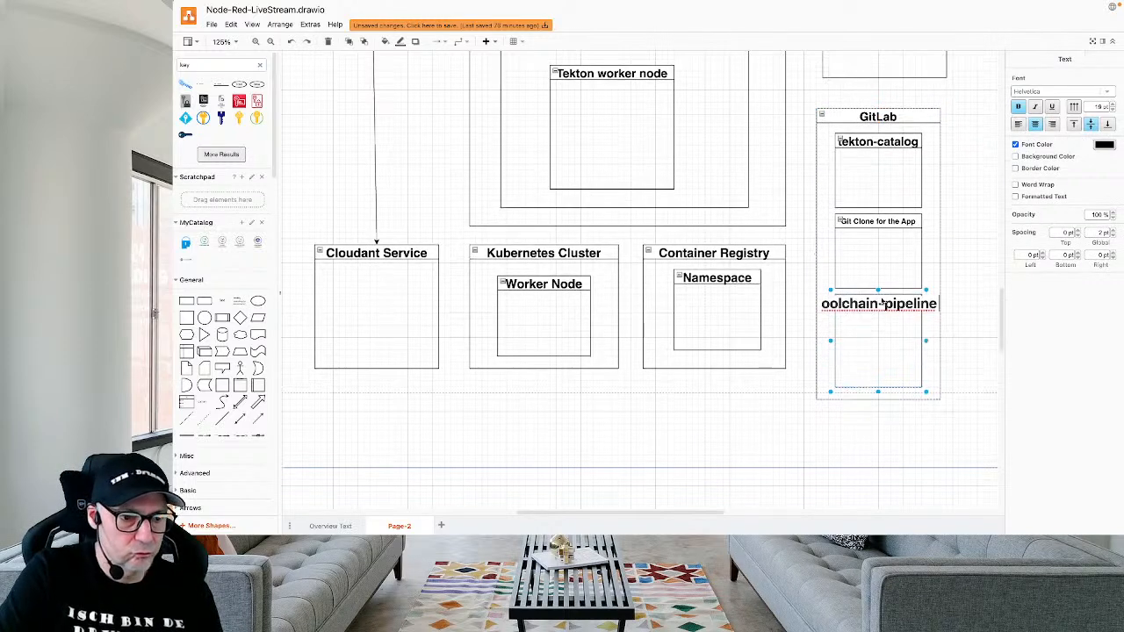
pyautogui.doubleClick(825, 302)
pyautogui.moveTo(826, 303); pyautogui.dragTo(833, 337)
pyautogui.press('Left')
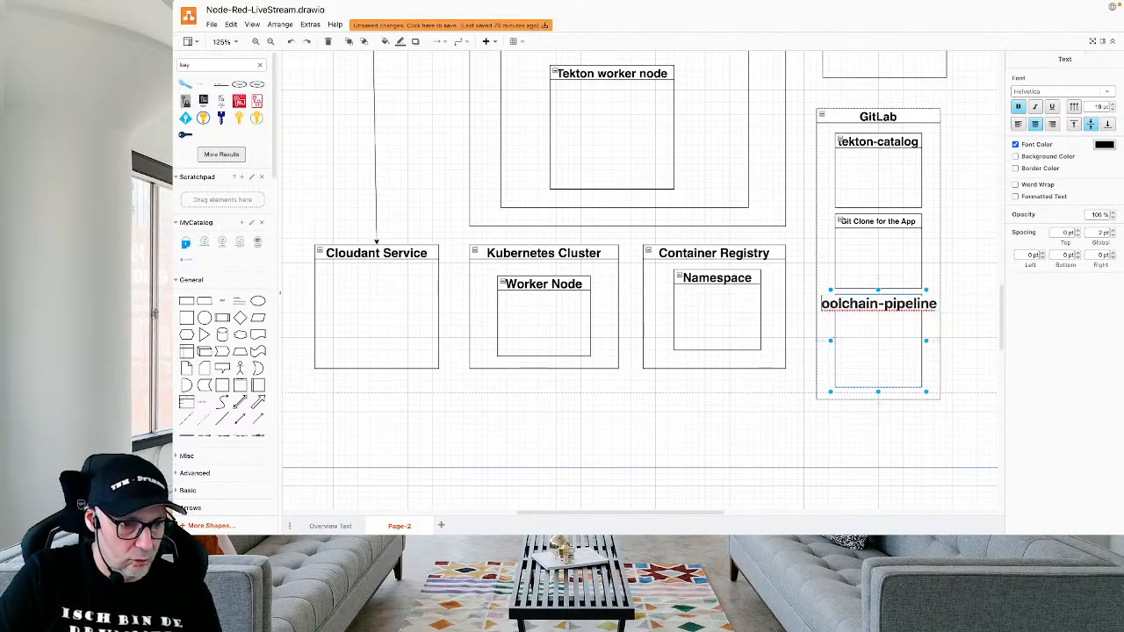
pyautogui.write('t')
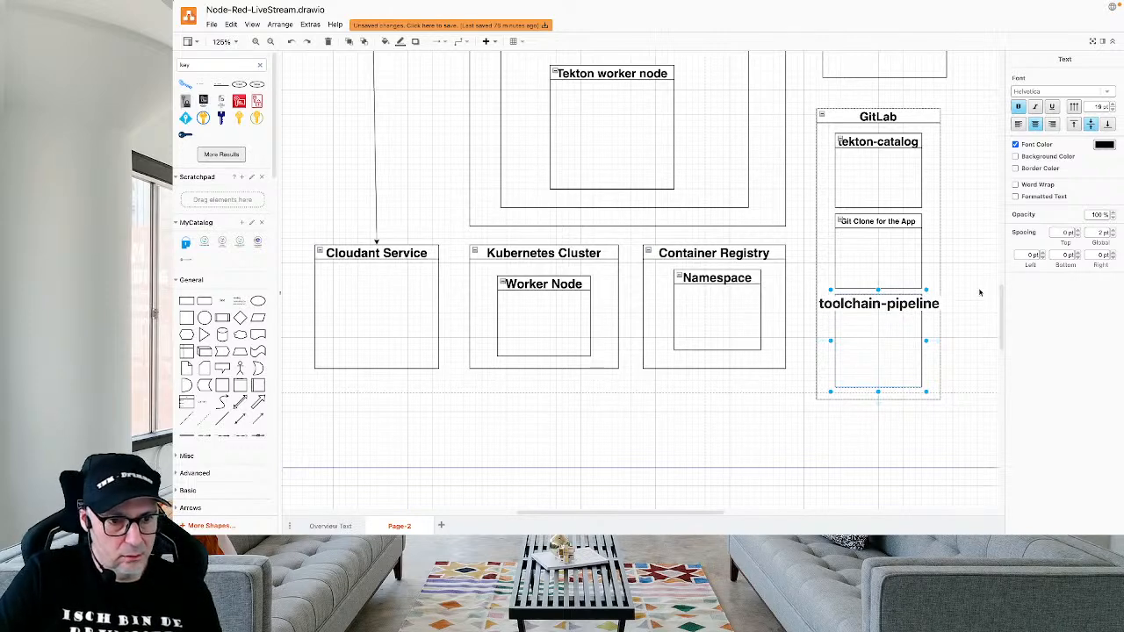
# Reduce the font size of the toolchain-pipeline title until it fits within its box header.
pyautogui.click(962, 327)
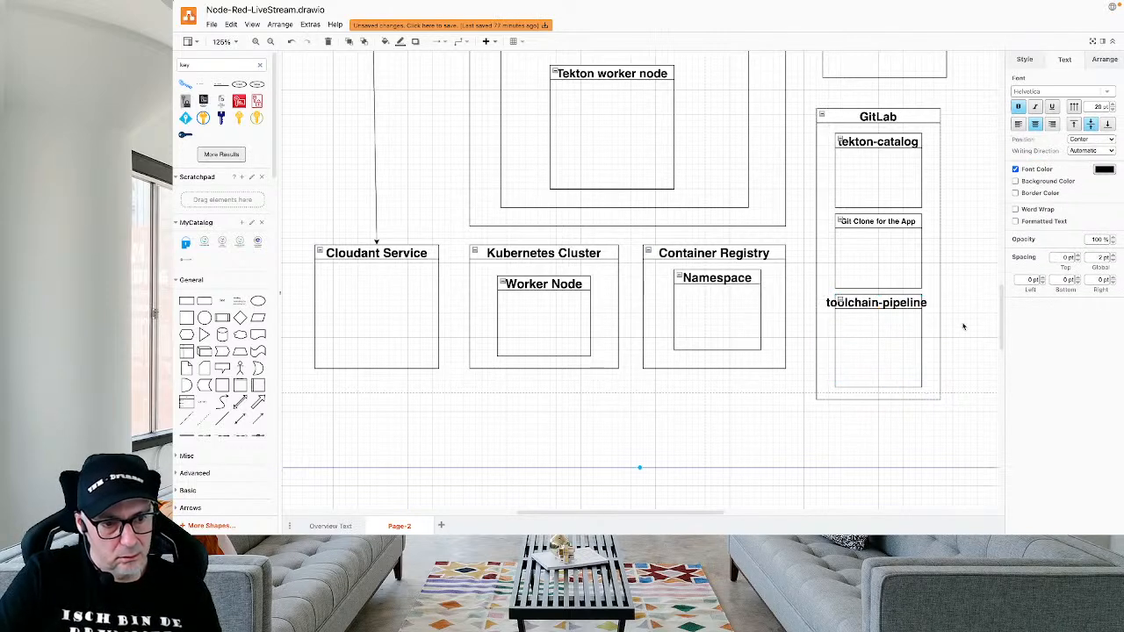
pyautogui.doubleClick(911, 300)
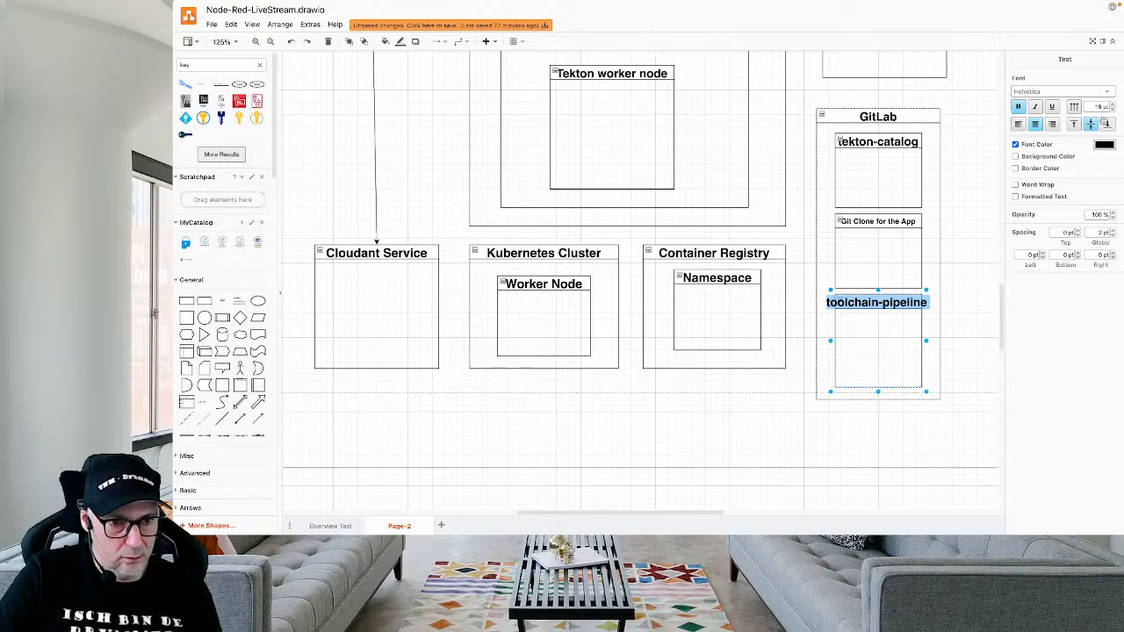
pyautogui.click(1112, 108)
pyautogui.click(1112, 109)
pyautogui.click(1113, 109)
pyautogui.click(1112, 109)
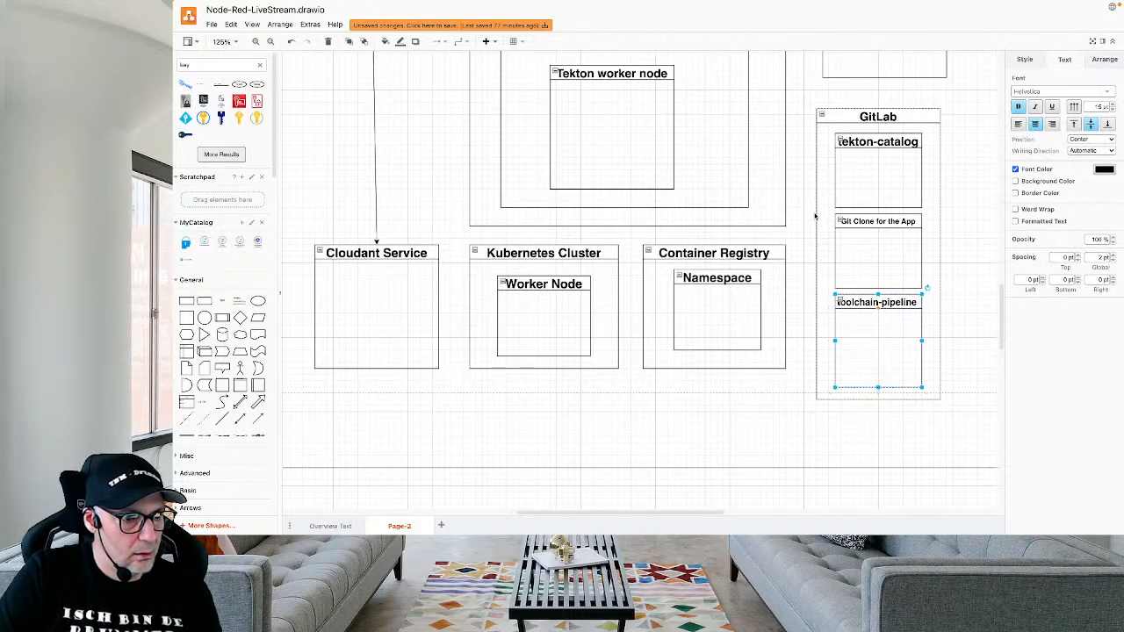
# Insert a directional arrow connector over the Delivery Pipeline box.
pyautogui.scroll(4, 815, 216)
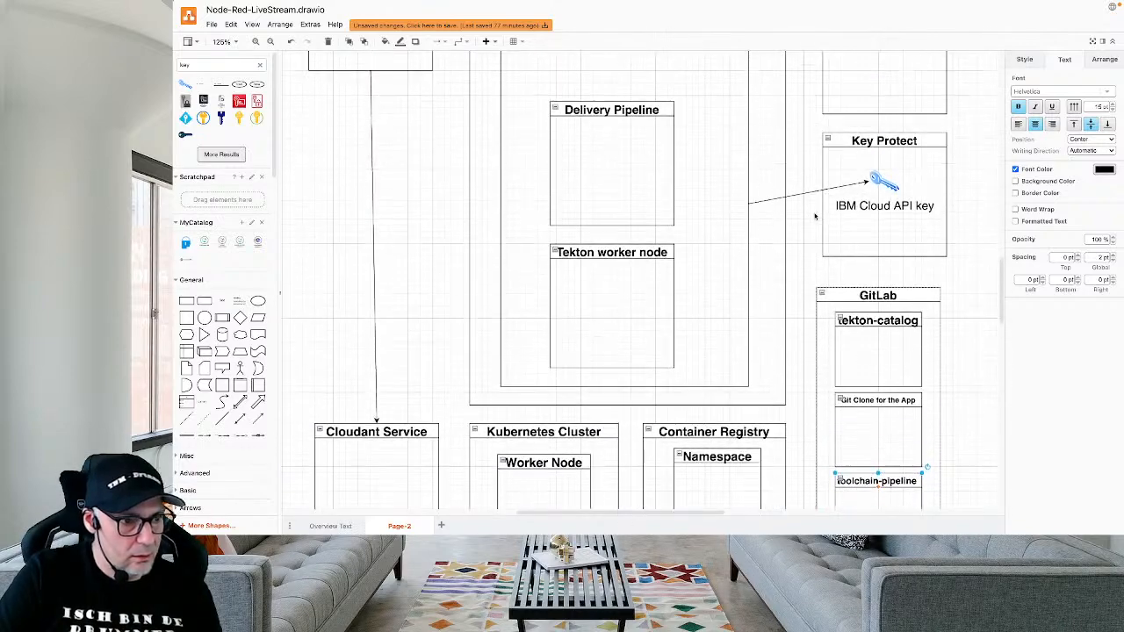
pyautogui.scroll(3, 653, 176)
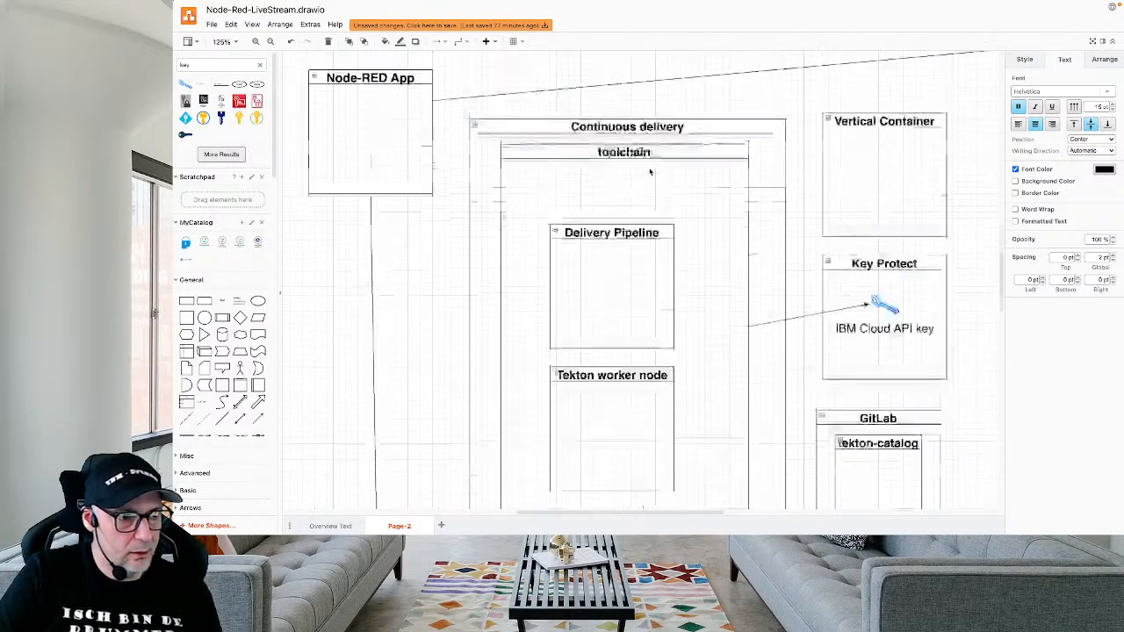
pyautogui.click(645, 246)
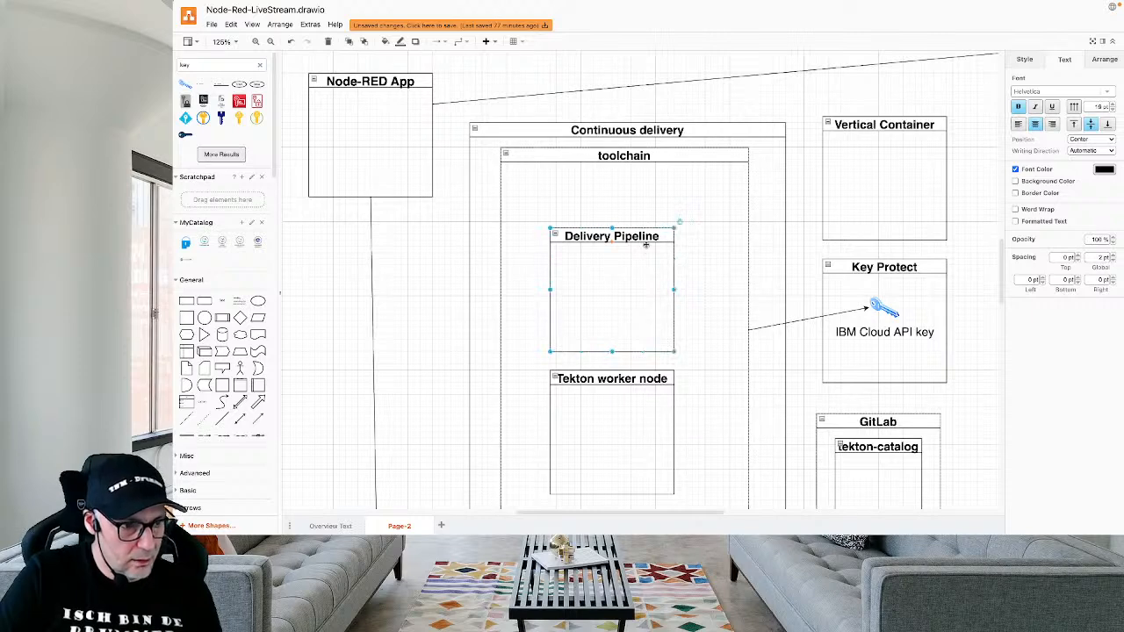
pyautogui.doubleClick(646, 243)
pyautogui.click(511, 255)
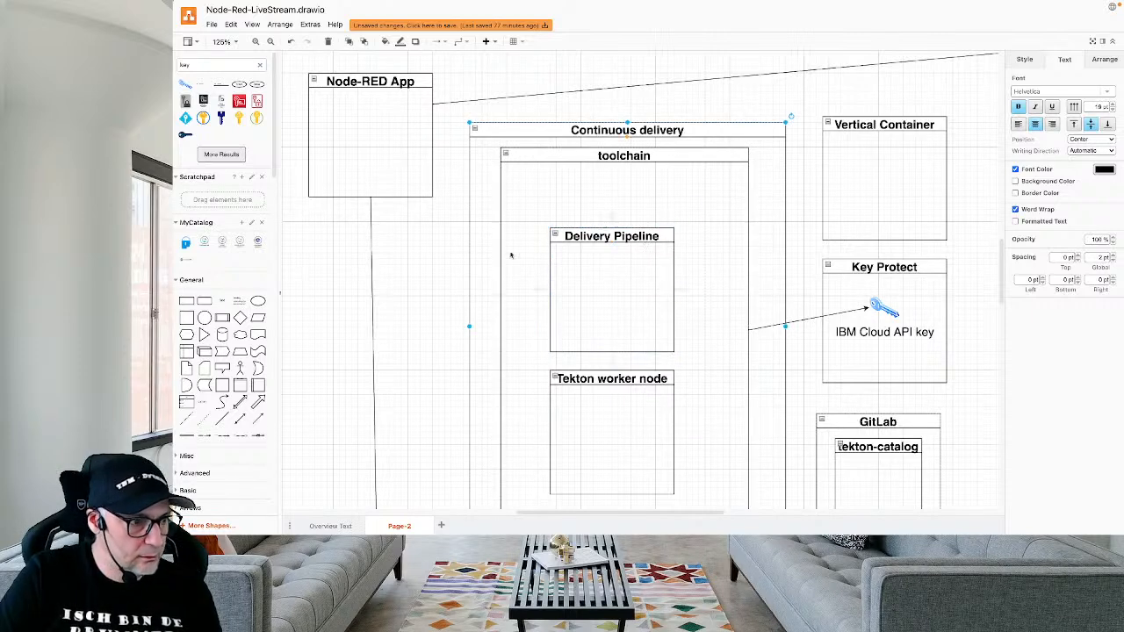
pyautogui.click(258, 419)
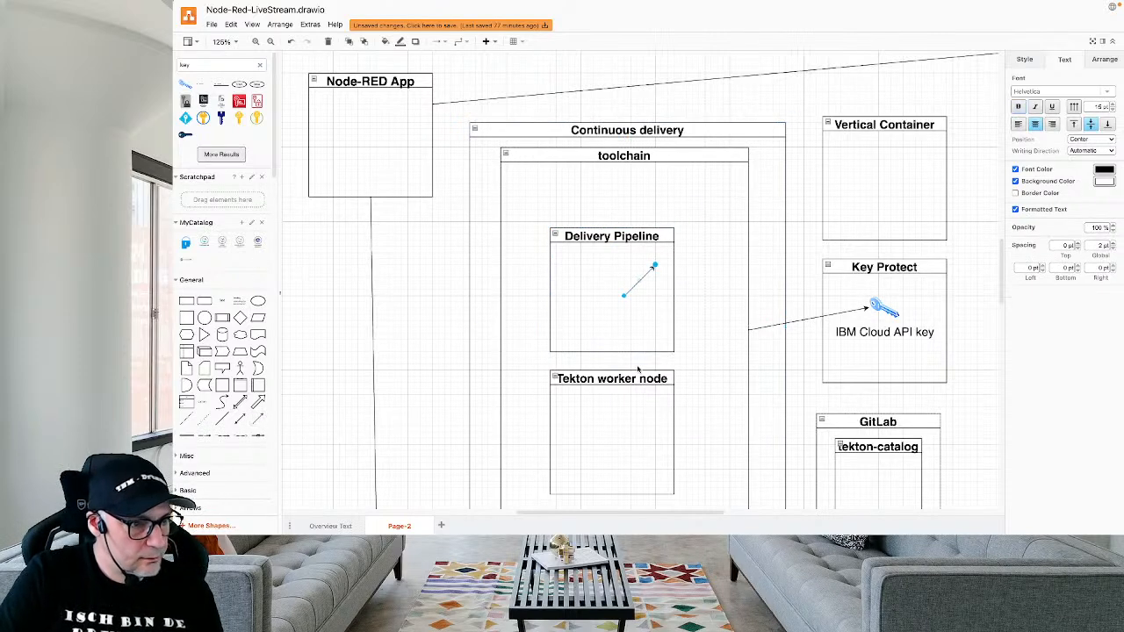
# Widen the IBM Cloud container by extending its right border beyond the Key Protect and GitLab boxes.
pyautogui.scroll(-2, 660, 398)
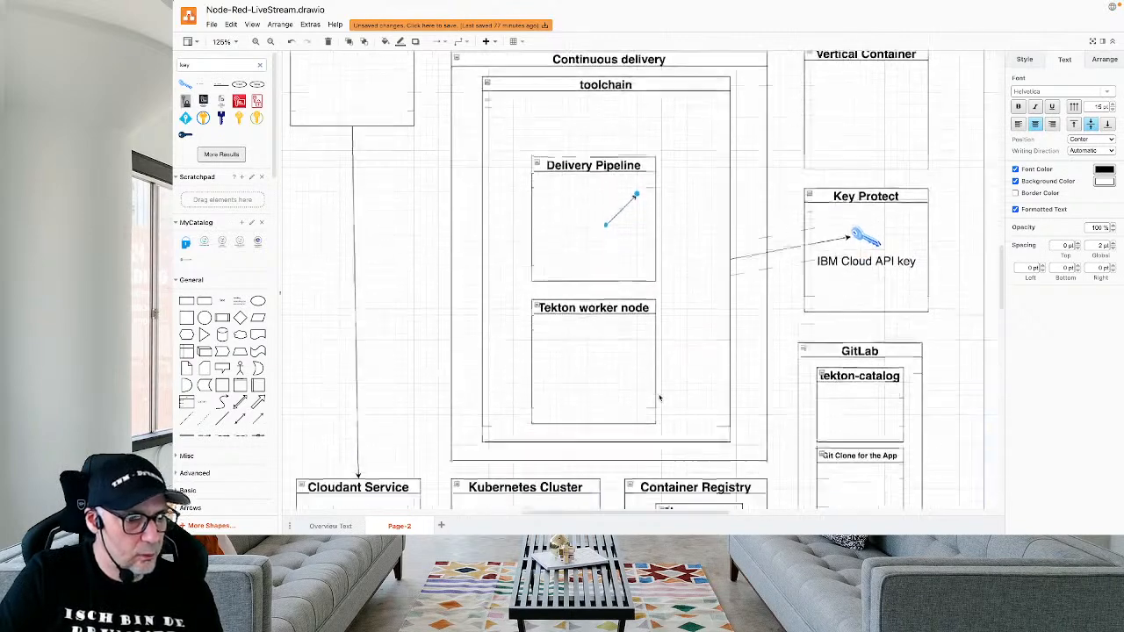
pyautogui.hscroll(3, 659, 397)
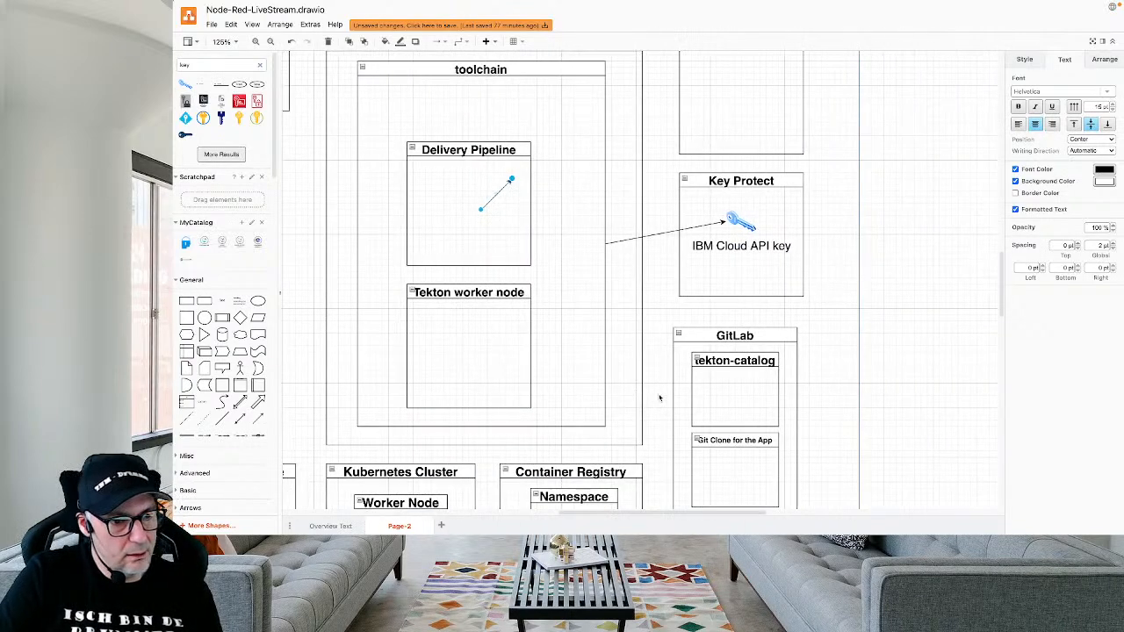
pyautogui.click(858, 239)
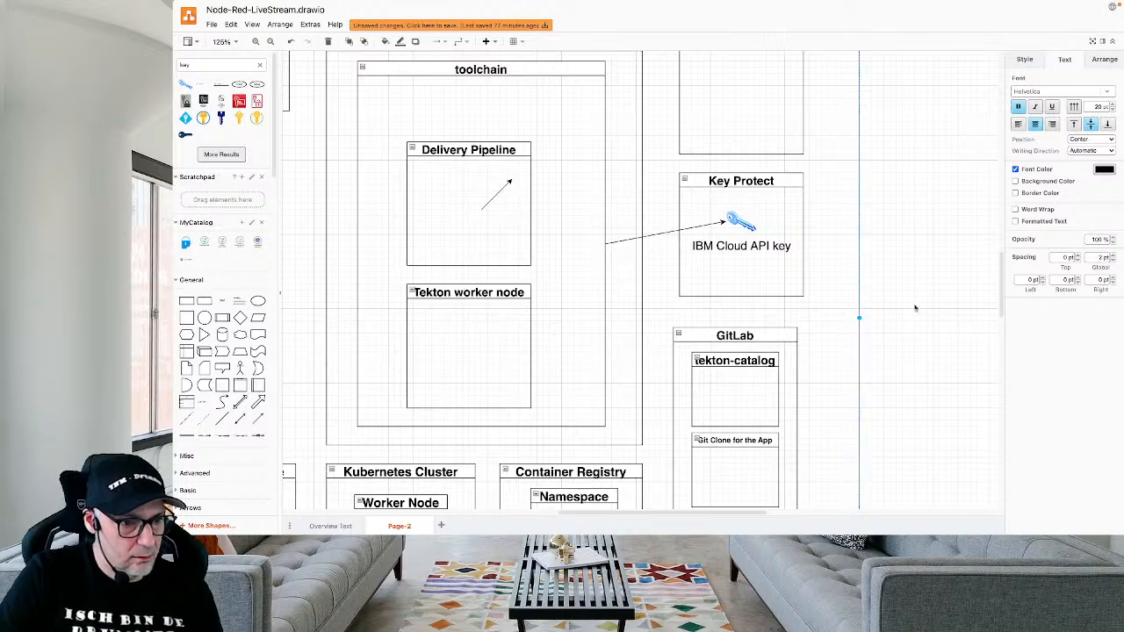
pyautogui.press('Delete')
# Move the GitLab, Tekton worker node and Vertical Container boxes into the free space right of Key Protect inside IBM Cloud.
pyautogui.click(761, 335)
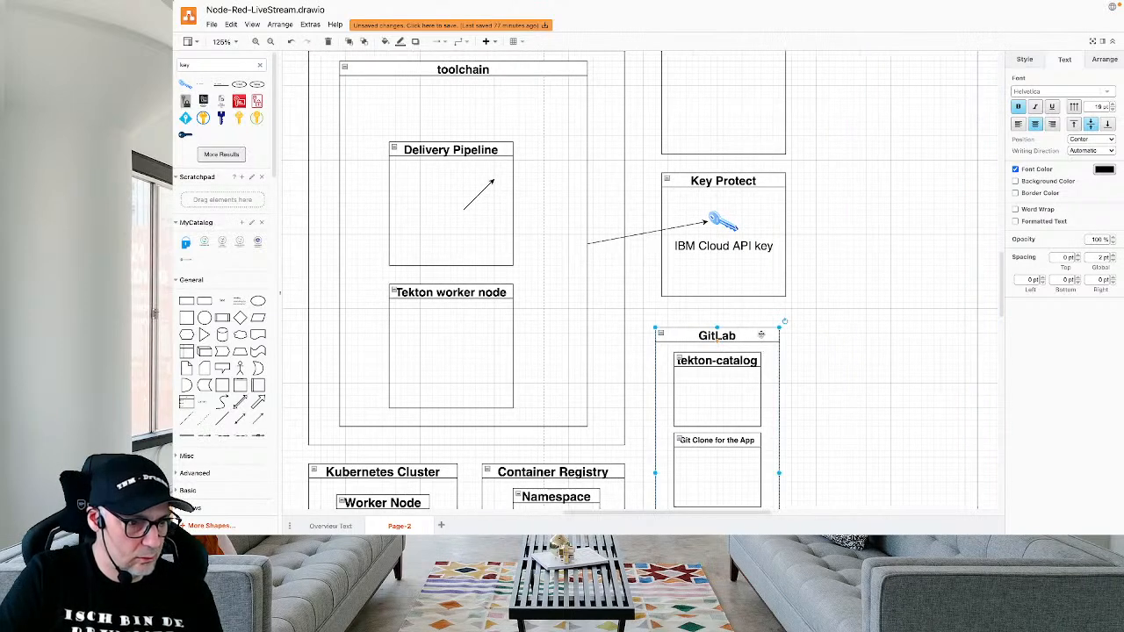
pyautogui.moveTo(761, 335); pyautogui.dragTo(922, 378)
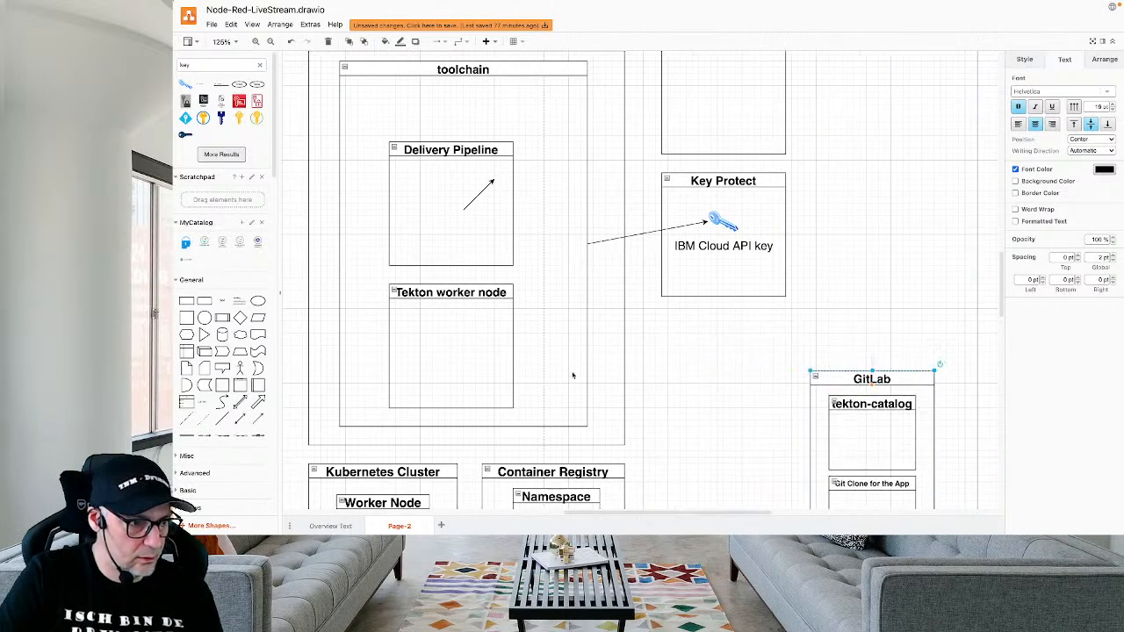
pyautogui.click(455, 360)
pyautogui.moveTo(479, 291); pyautogui.dragTo(863, 252)
pyautogui.scroll(3, 863, 252)
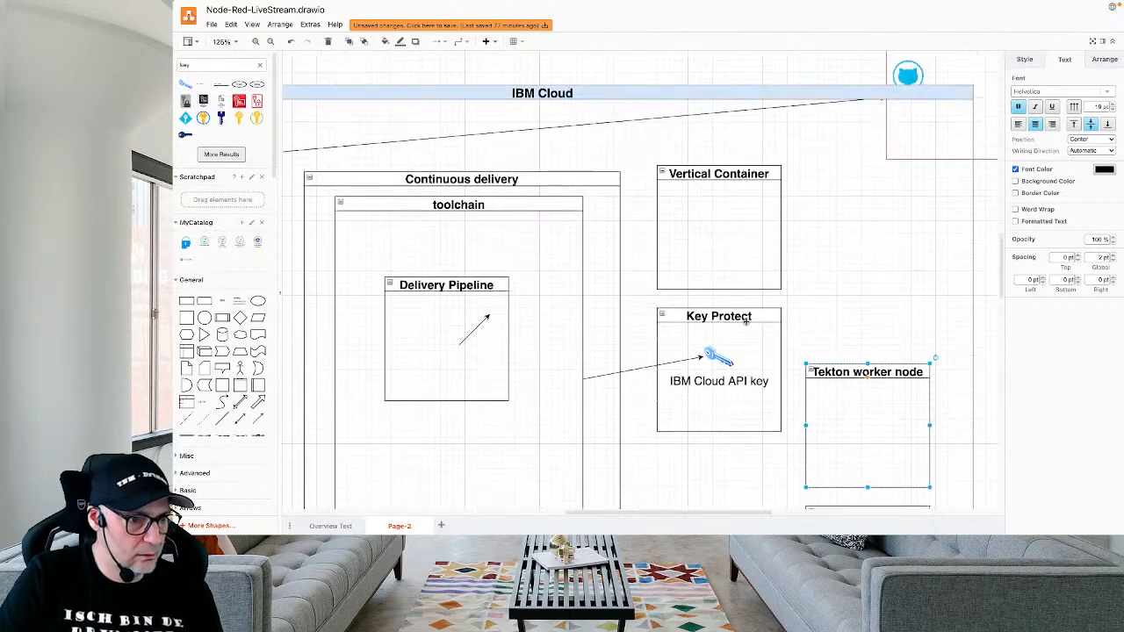
pyautogui.click(749, 185)
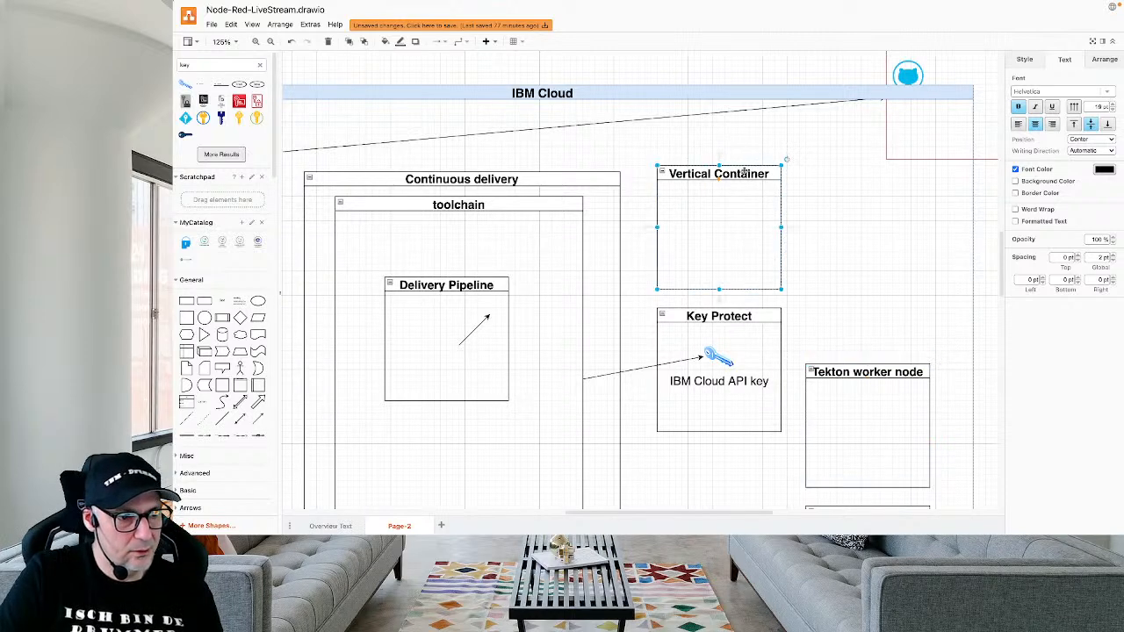
pyautogui.moveTo(745, 171); pyautogui.dragTo(931, 208)
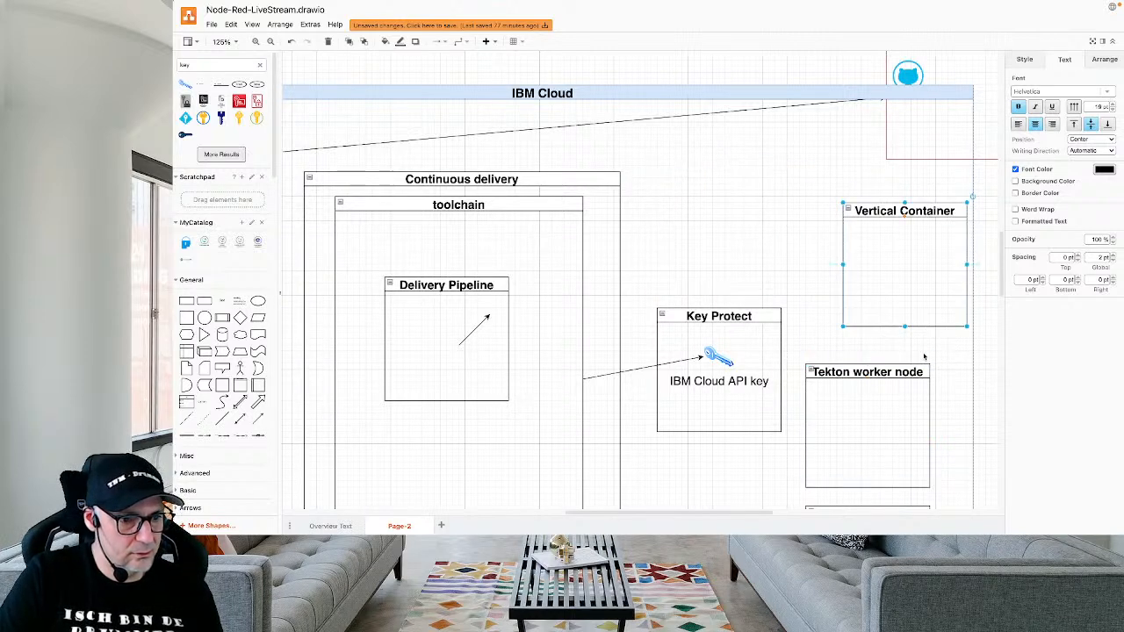
# Reattach the API key arrow's start near the top of the toolchain's right edge and move Key Protect up level with it.
pyautogui.scroll(-2, 894, 403)
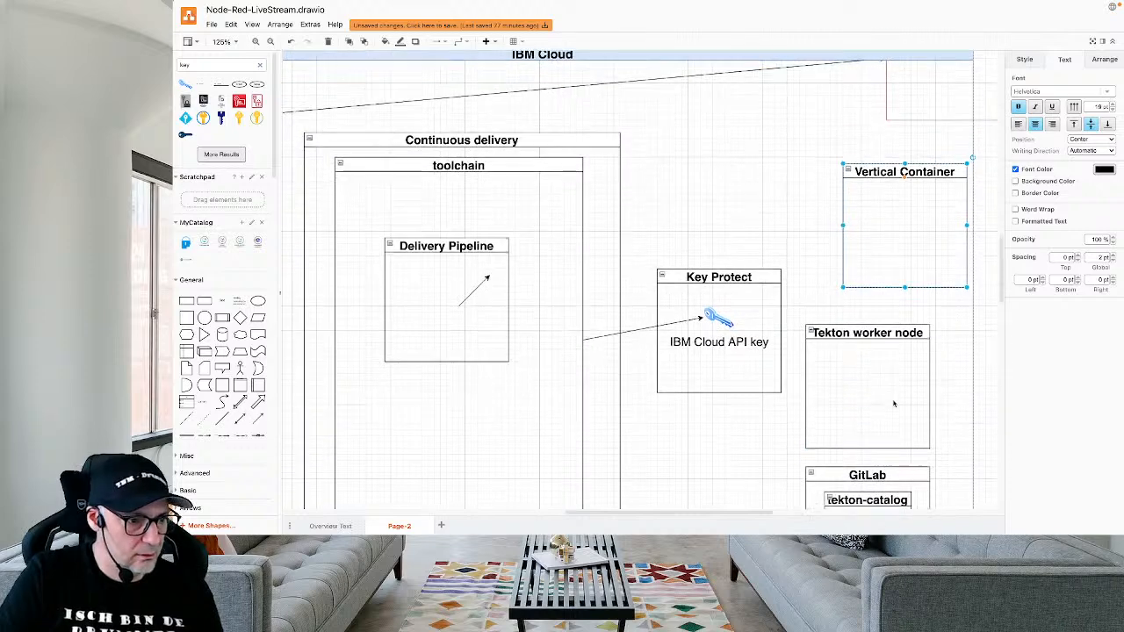
pyautogui.click(586, 341)
pyautogui.moveTo(587, 342); pyautogui.dragTo(582, 188)
pyautogui.click(730, 275)
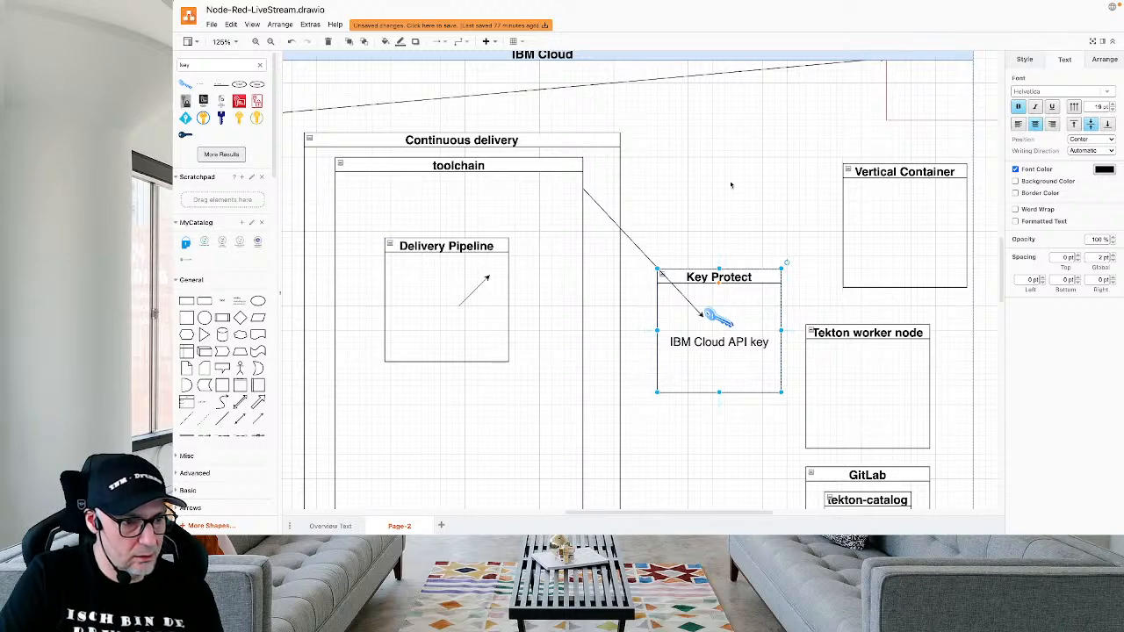
pyautogui.moveTo(754, 274); pyautogui.dragTo(748, 145)
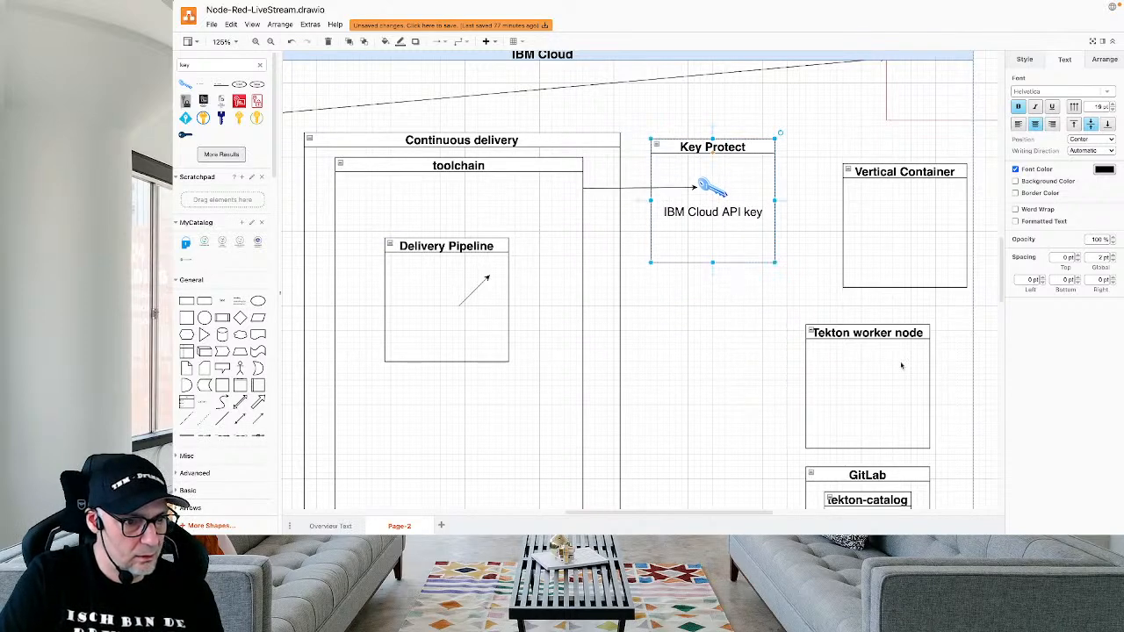
# Move Tekton worker node below Key Protect and connect Delivery Pipeline to it with the arrow, lowering Delivery Pipeline to straighten the line.
pyautogui.moveTo(883, 336); pyautogui.dragTo(741, 286)
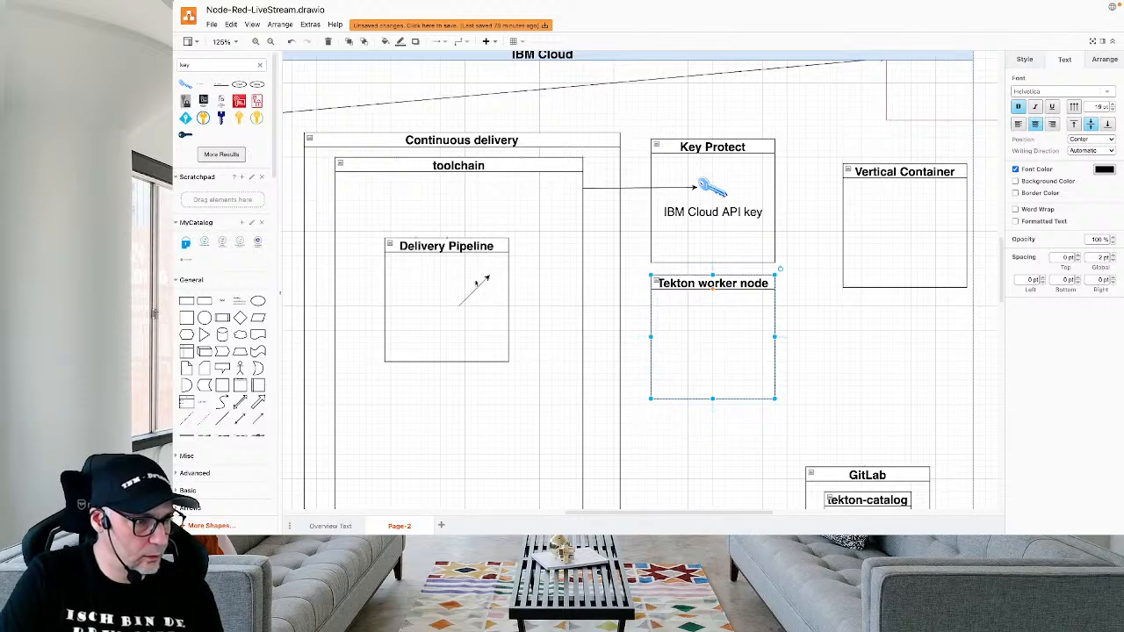
pyautogui.click(488, 281)
pyautogui.click(485, 281)
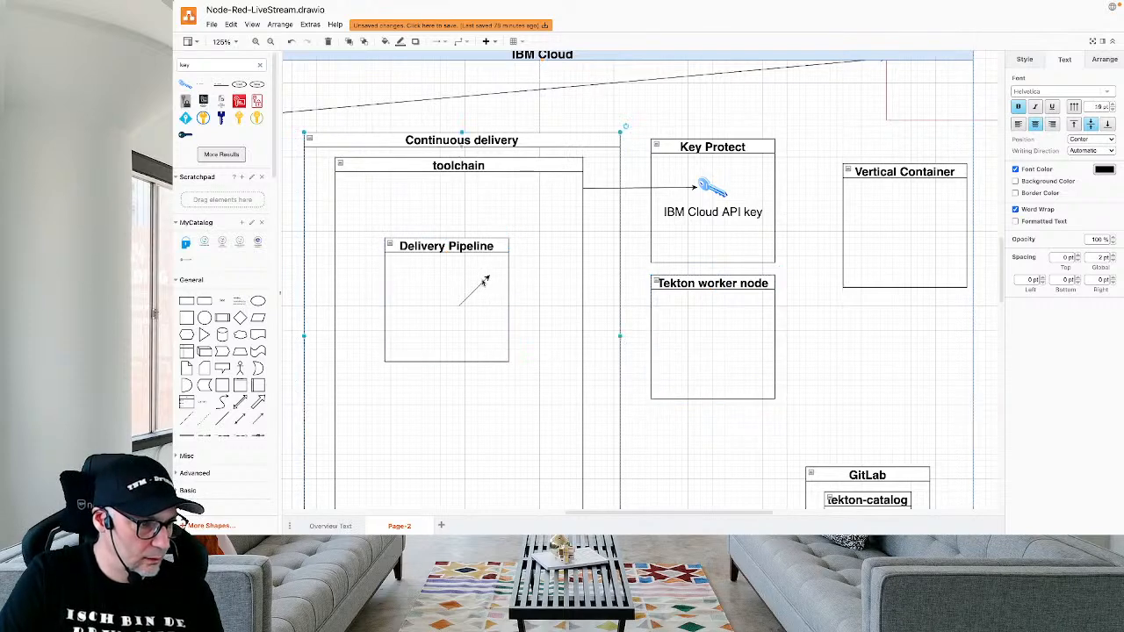
pyautogui.click(482, 281)
pyautogui.moveTo(489, 276); pyautogui.dragTo(650, 337)
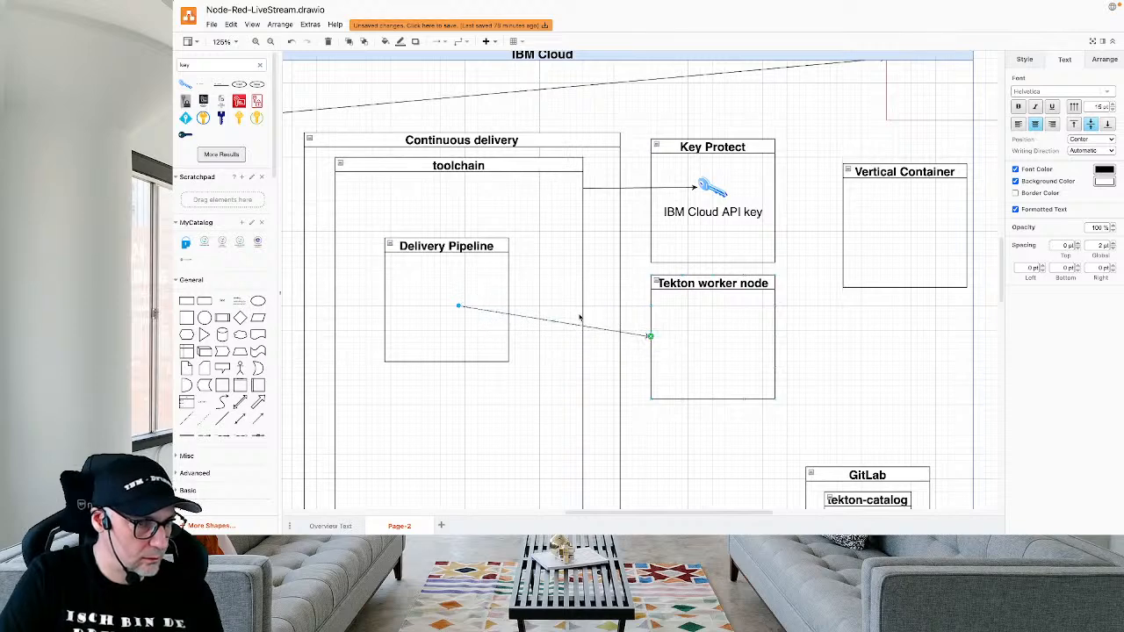
pyautogui.moveTo(459, 309); pyautogui.dragTo(508, 303)
pyautogui.moveTo(483, 246); pyautogui.dragTo(481, 282)
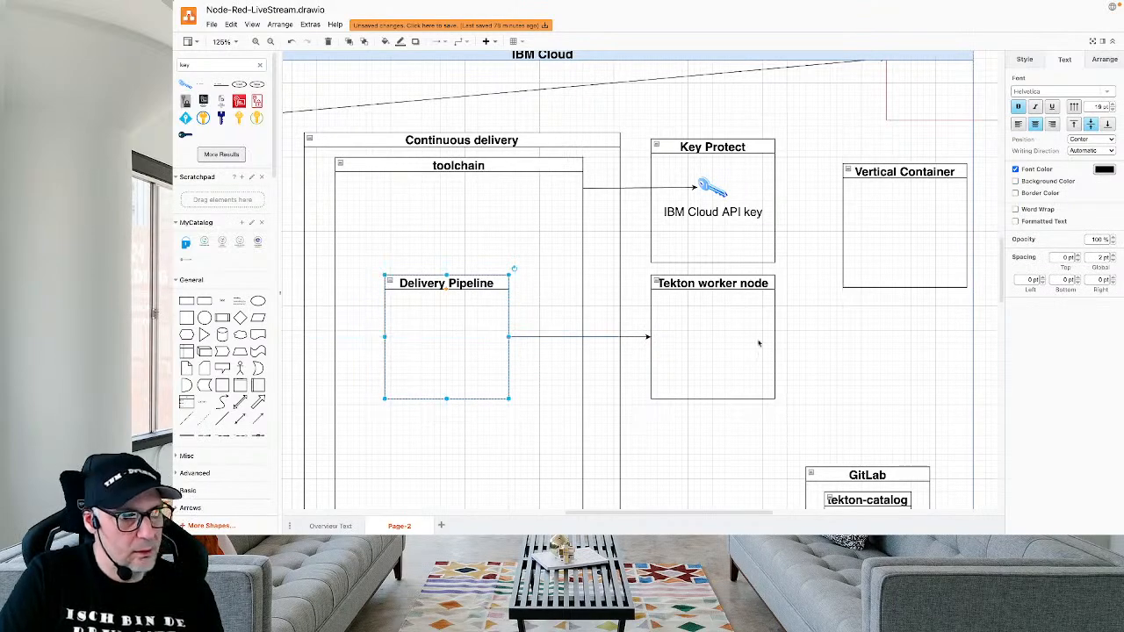
# Move the Node-RED Project container outside the IBM Cloud container, to the right of its border.
pyautogui.hscroll(5, 759, 343)
pyautogui.scroll(4, 759, 343)
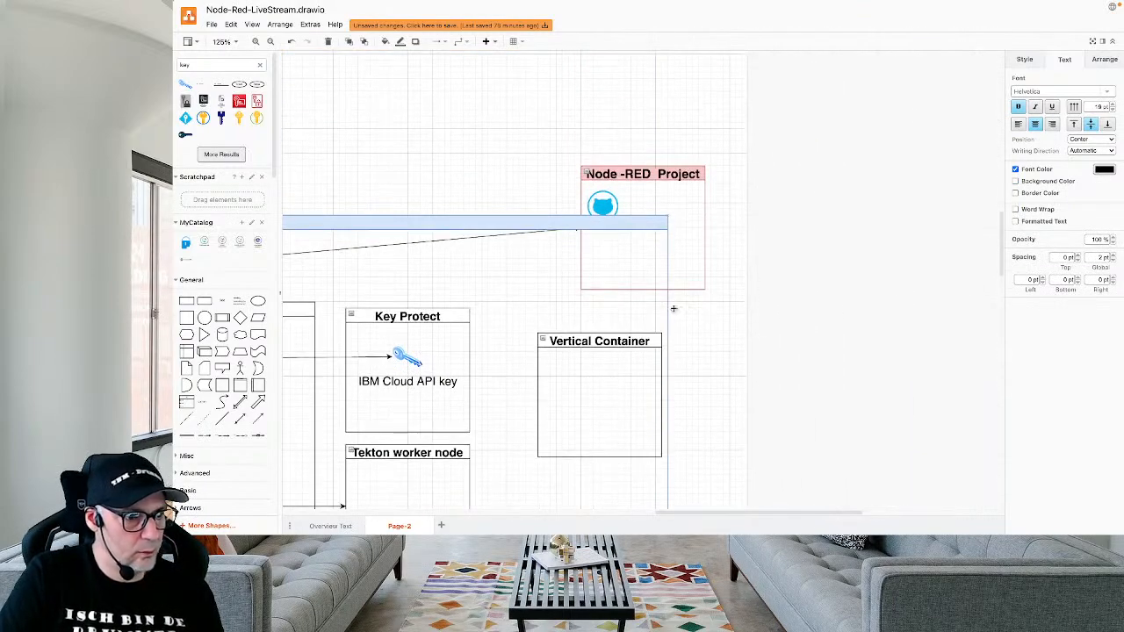
pyautogui.moveTo(687, 174); pyautogui.dragTo(963, 225)
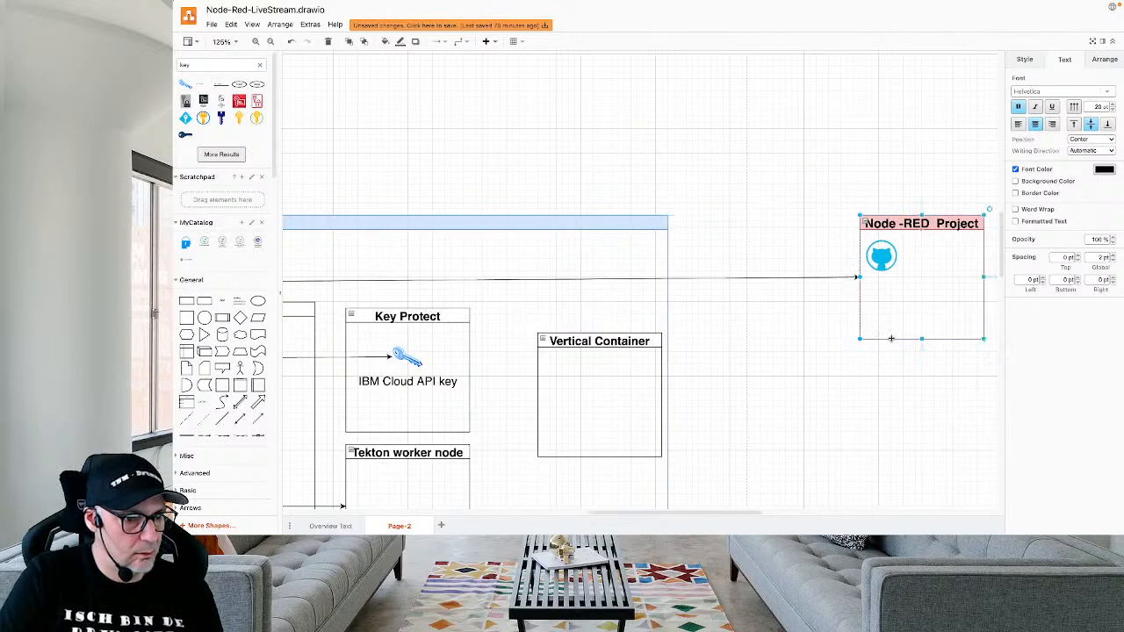
# Add a dotted line from the Git Clone for the App box to the bottom edge of the Node-RED Project container.
pyautogui.scroll(-10, 890, 339)
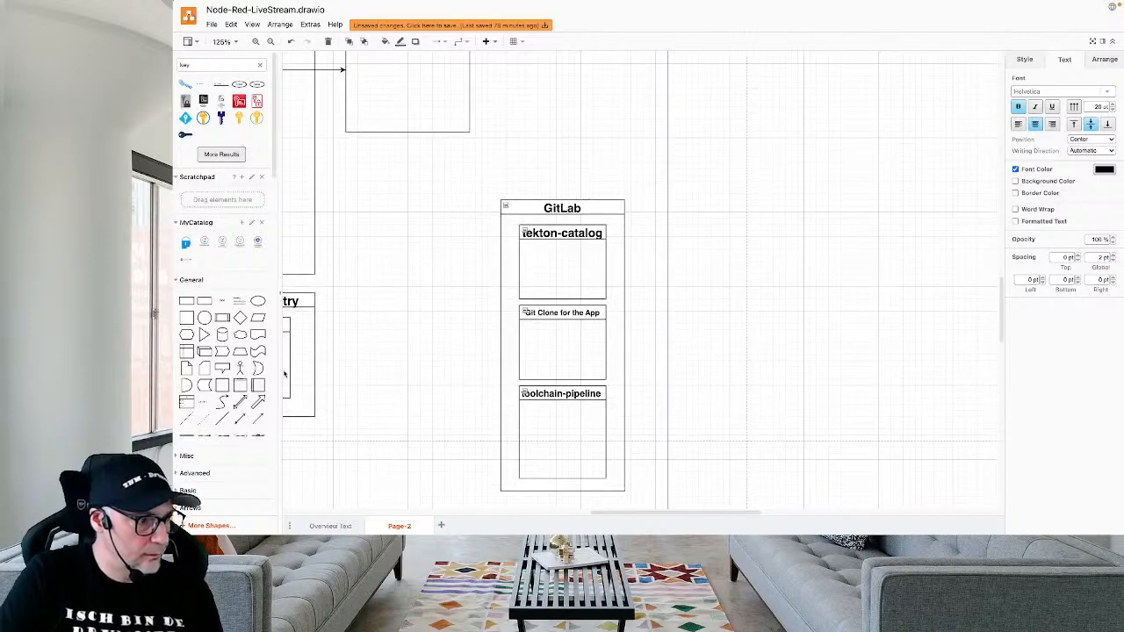
pyautogui.click(256, 423)
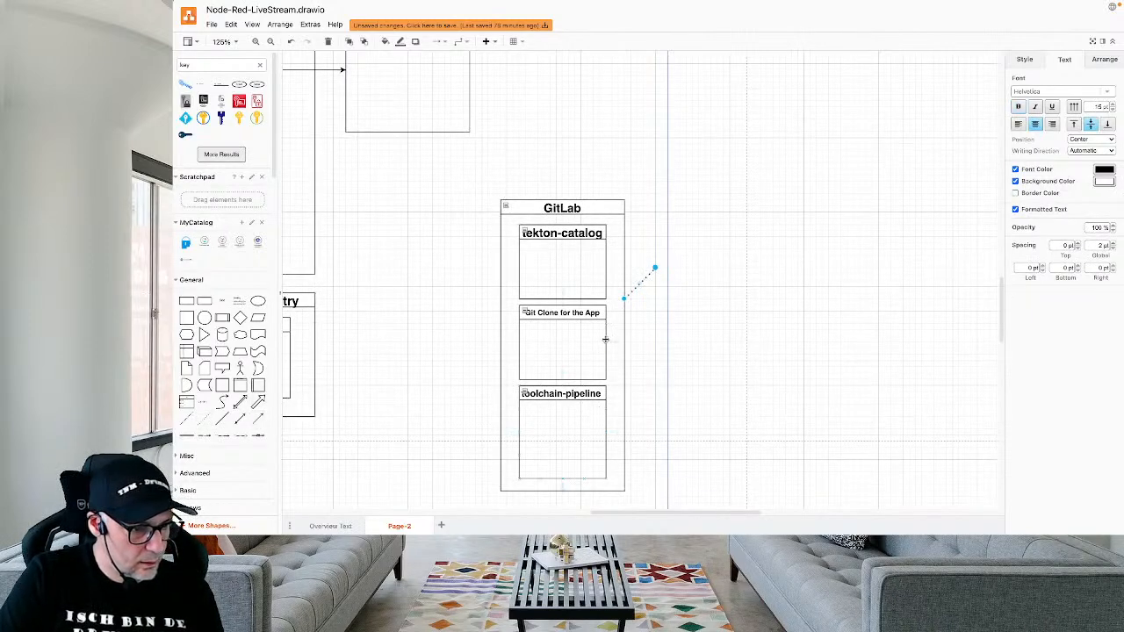
pyautogui.moveTo(624, 298); pyautogui.dragTo(605, 349)
pyautogui.moveTo(658, 272); pyautogui.dragTo(920, 143)
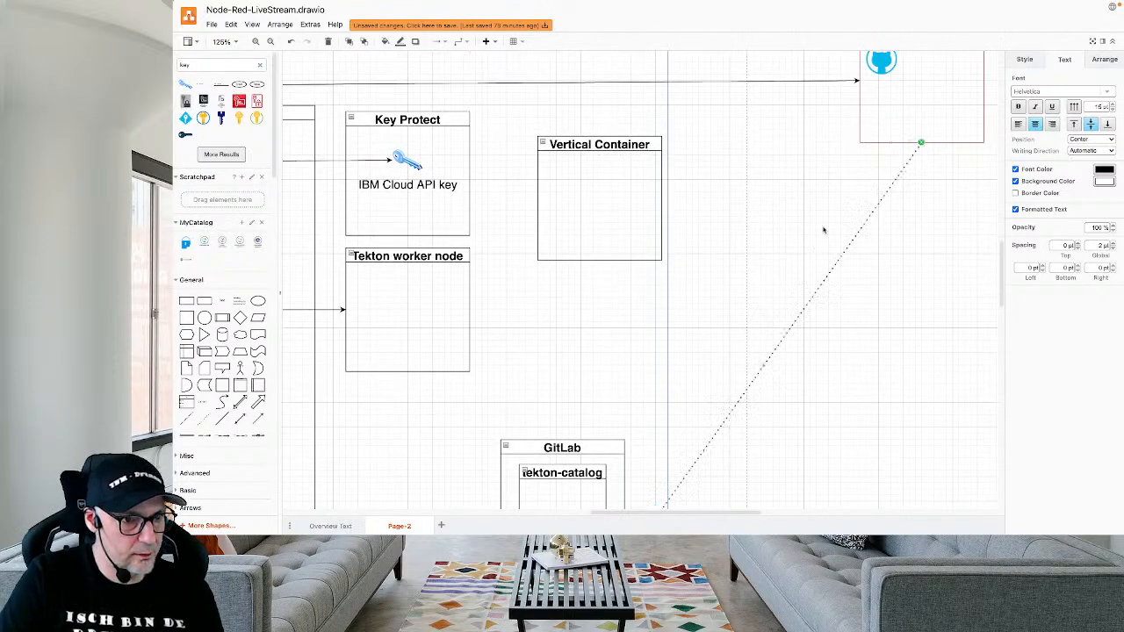
pyautogui.click(793, 231)
pyautogui.scroll(3, 793, 232)
pyautogui.scroll(-2, 793, 232)
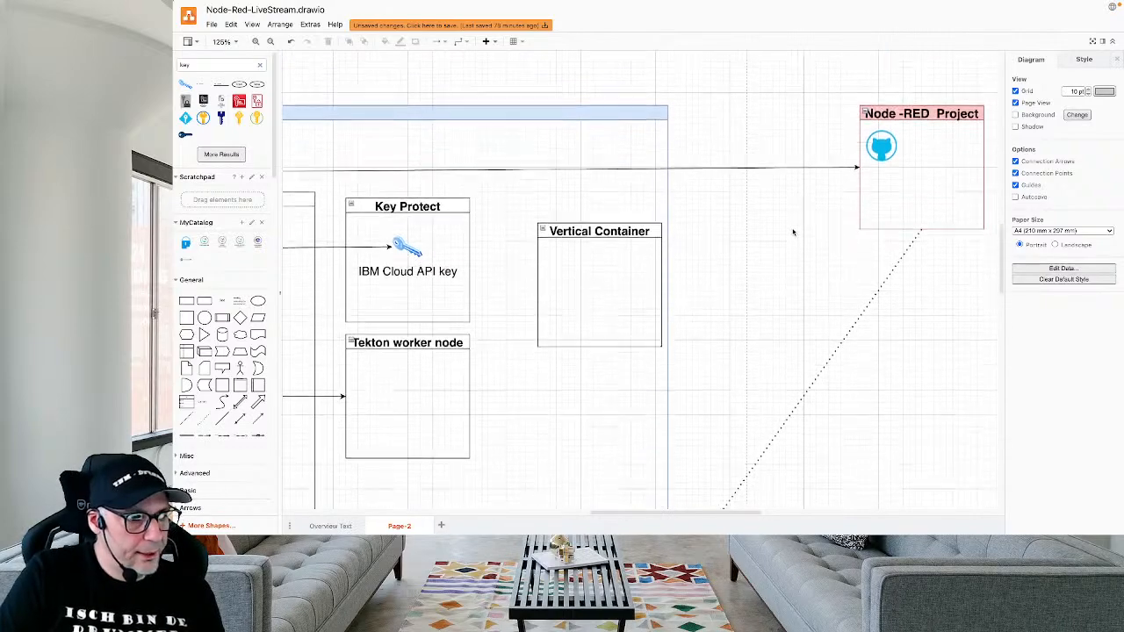
# Move the GitLab container with its nested boxes to just below the Tekton worker node.
pyautogui.click(606, 230)
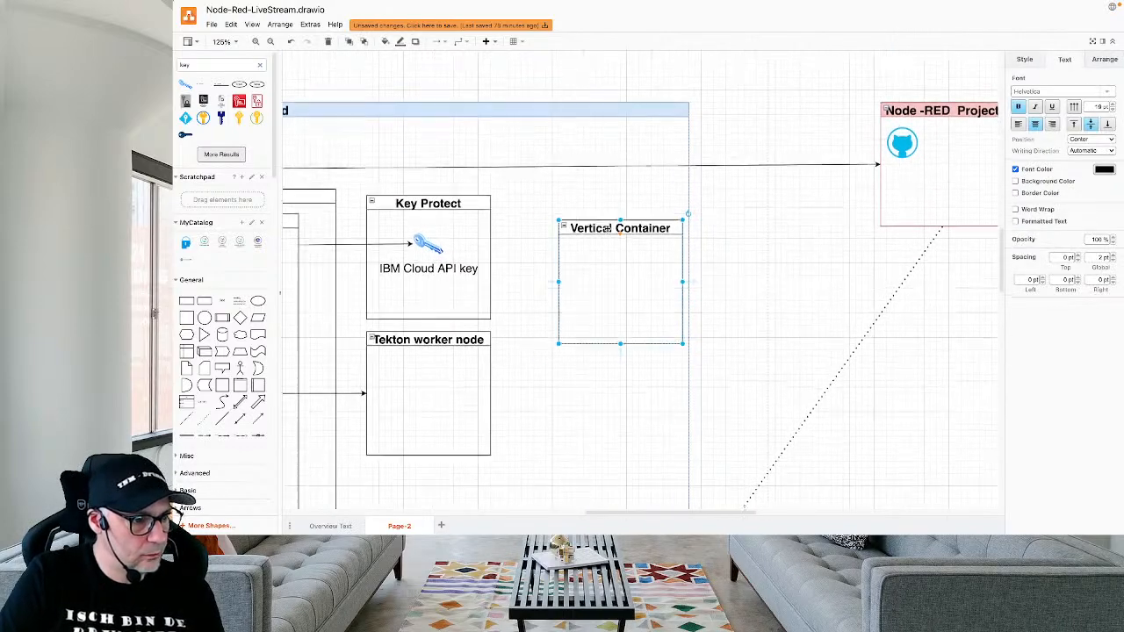
pyautogui.hscroll(-5, 606, 231)
pyautogui.hscroll(-3, 608, 233)
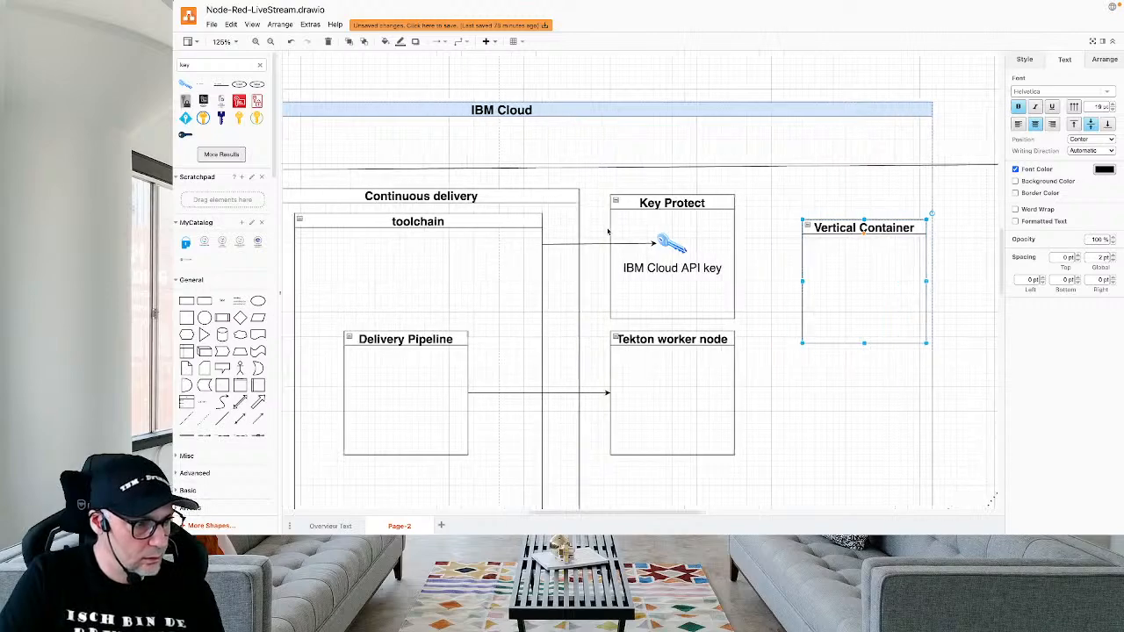
pyautogui.hscroll(5, 606, 229)
pyautogui.scroll(-4, 607, 229)
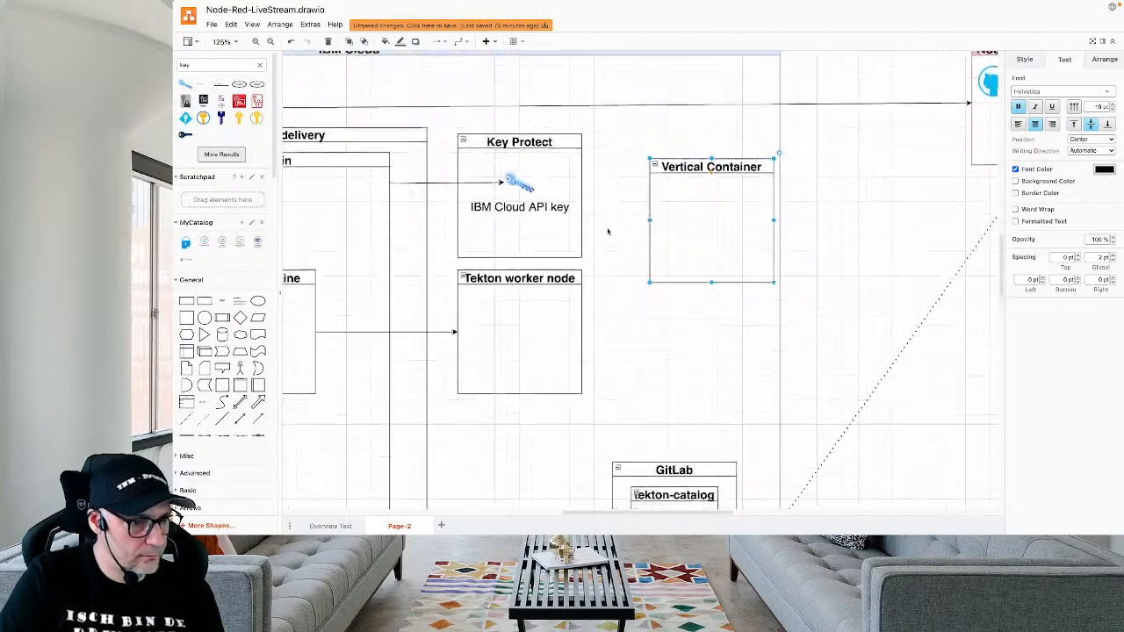
pyautogui.scroll(-3, 608, 231)
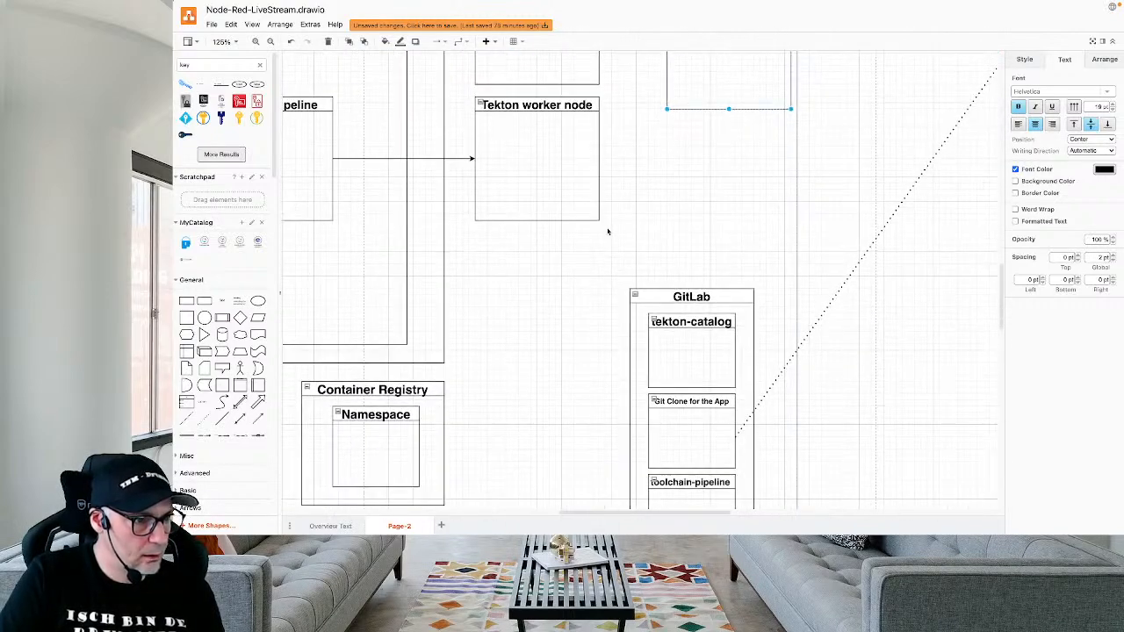
pyautogui.hscroll(-2, 607, 231)
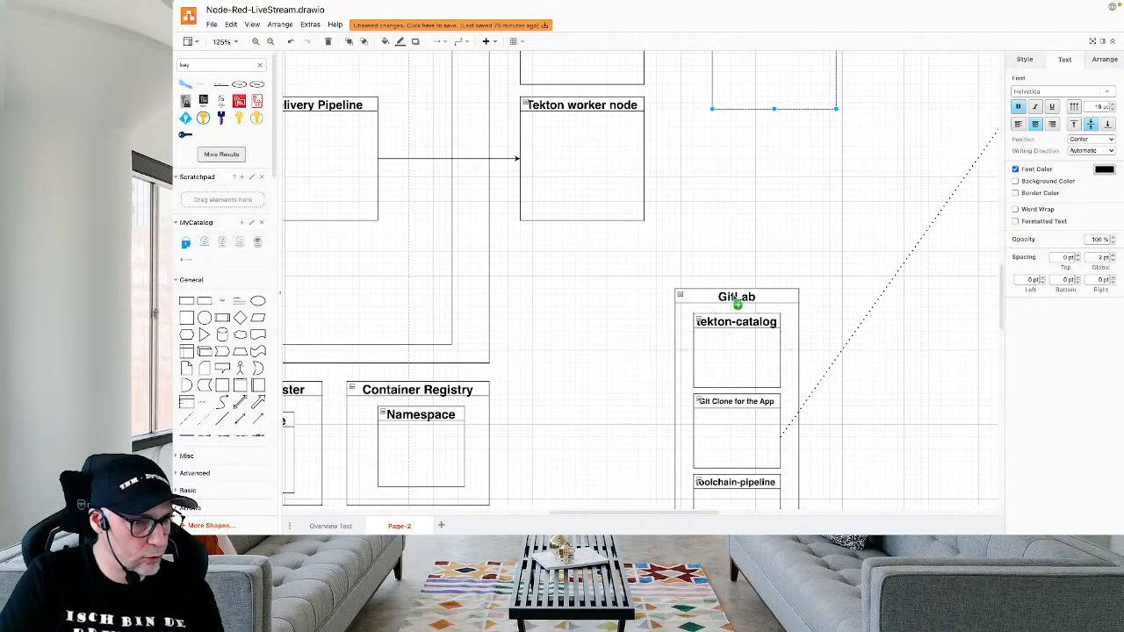
pyautogui.moveTo(722, 291); pyautogui.dragTo(598, 248)
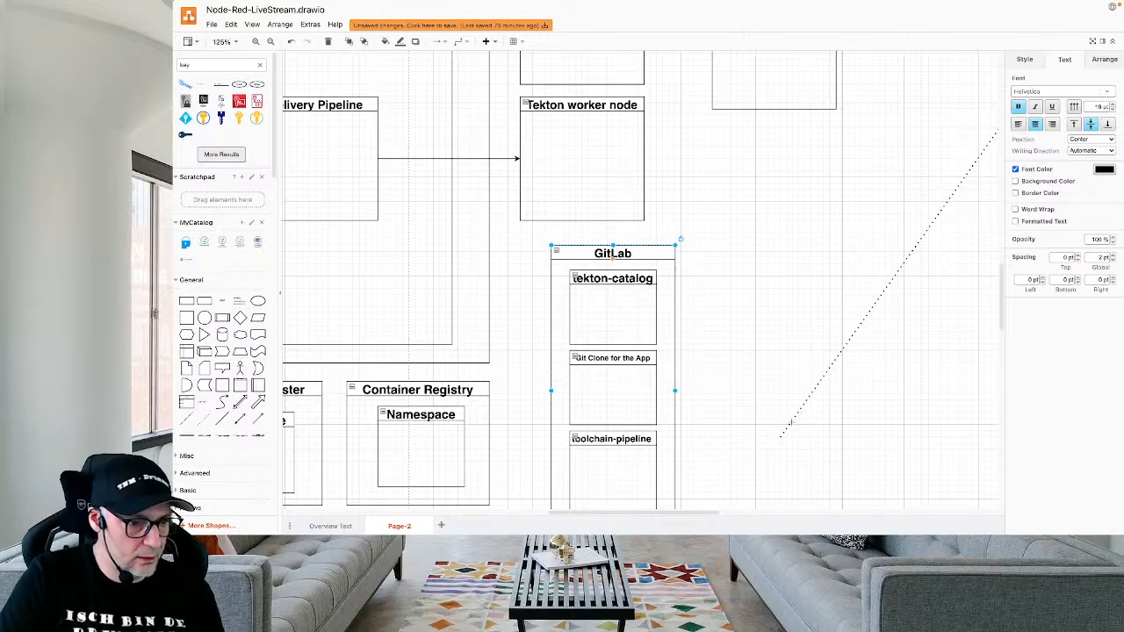
# Attach the dotted line's loose end to GitLab's right edge and add an arrow from Delivery Pipeline to GitLab's left edge.
pyautogui.moveTo(780, 436)
pyautogui.mouseDown()
pyautogui.moveTo(660, 440)
pyautogui.moveTo(677, 422)
pyautogui.moveTo(675, 390)
pyautogui.mouseUp()
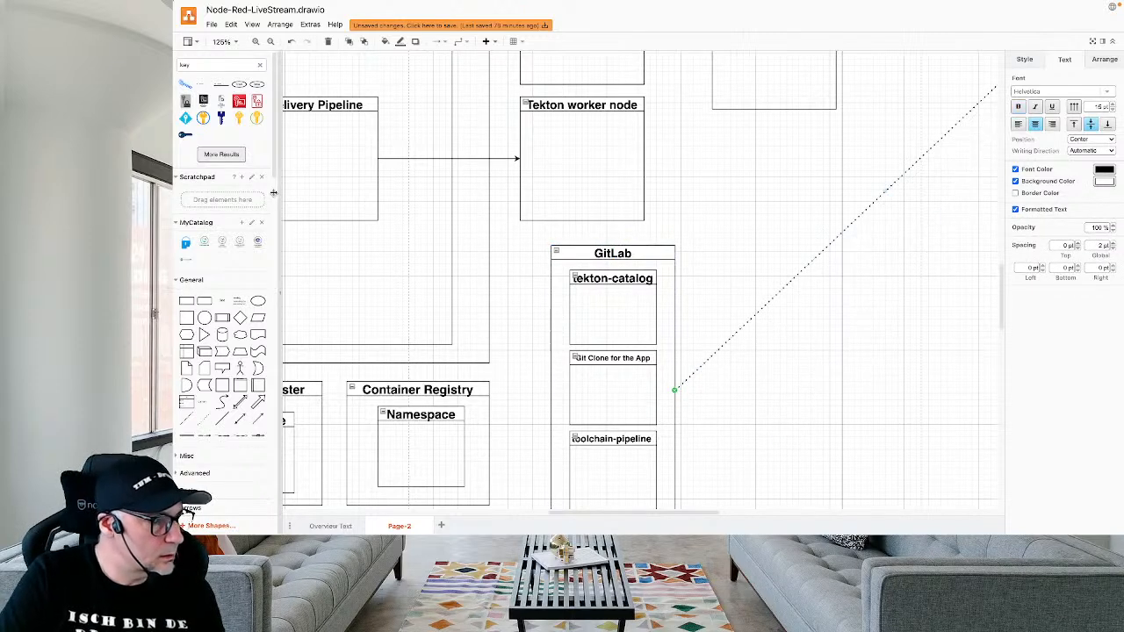
pyautogui.click(258, 420)
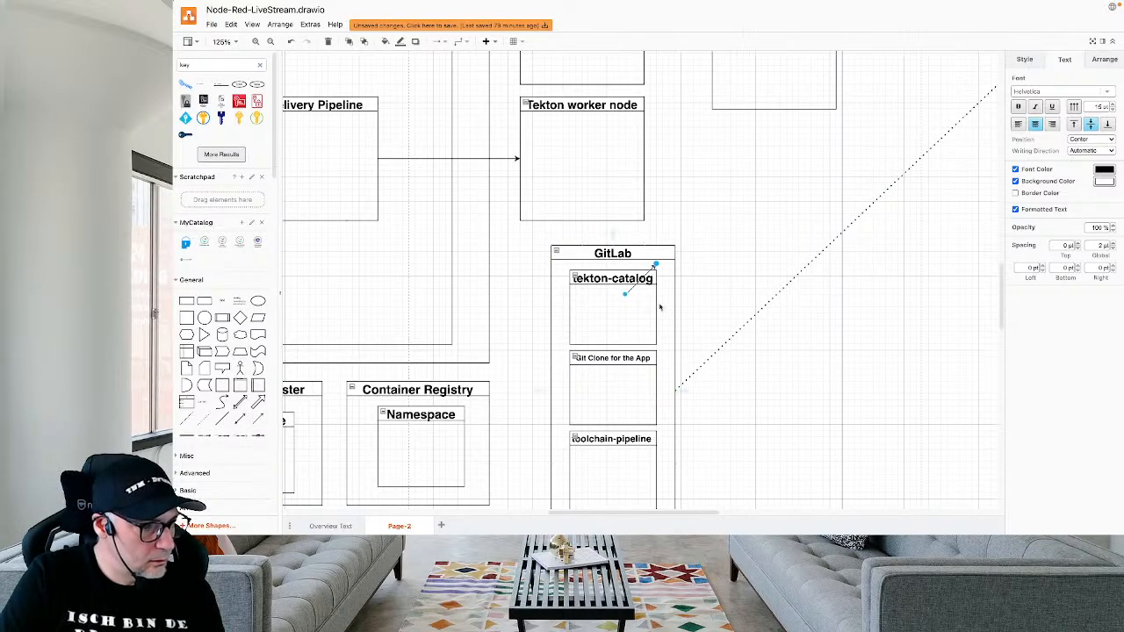
pyautogui.moveTo(625, 293); pyautogui.dragTo(378, 159)
pyautogui.moveTo(655, 263); pyautogui.dragTo(551, 390)
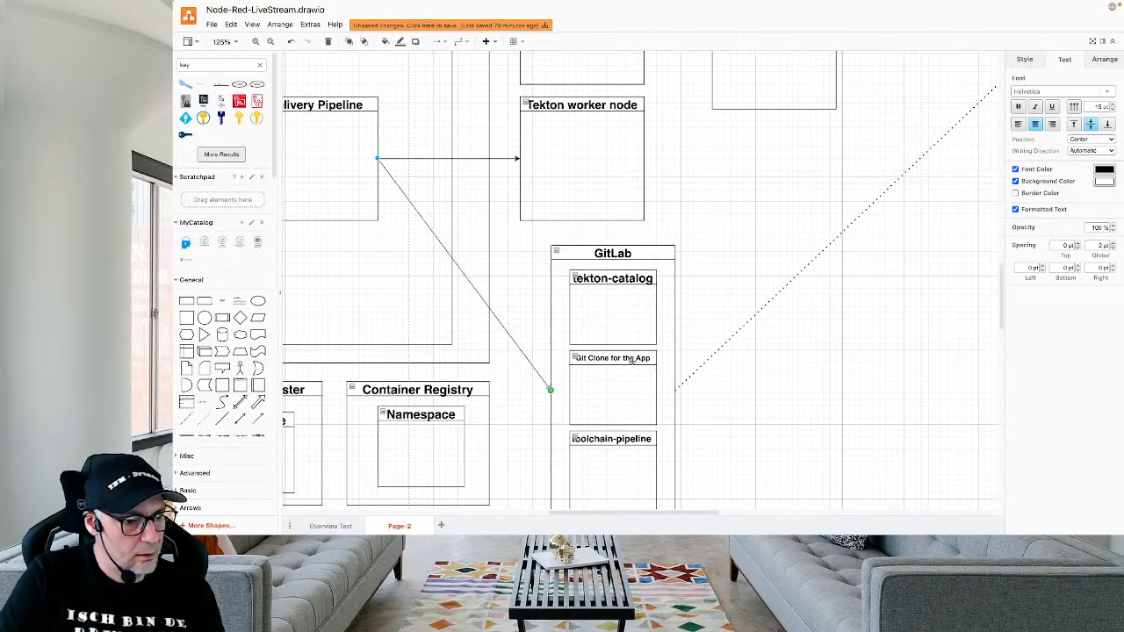
# Reattach the dotted line's lower end to the right edge of the Git Clone for the App box.
pyautogui.scroll(1, 664, 337)
pyautogui.click(697, 370)
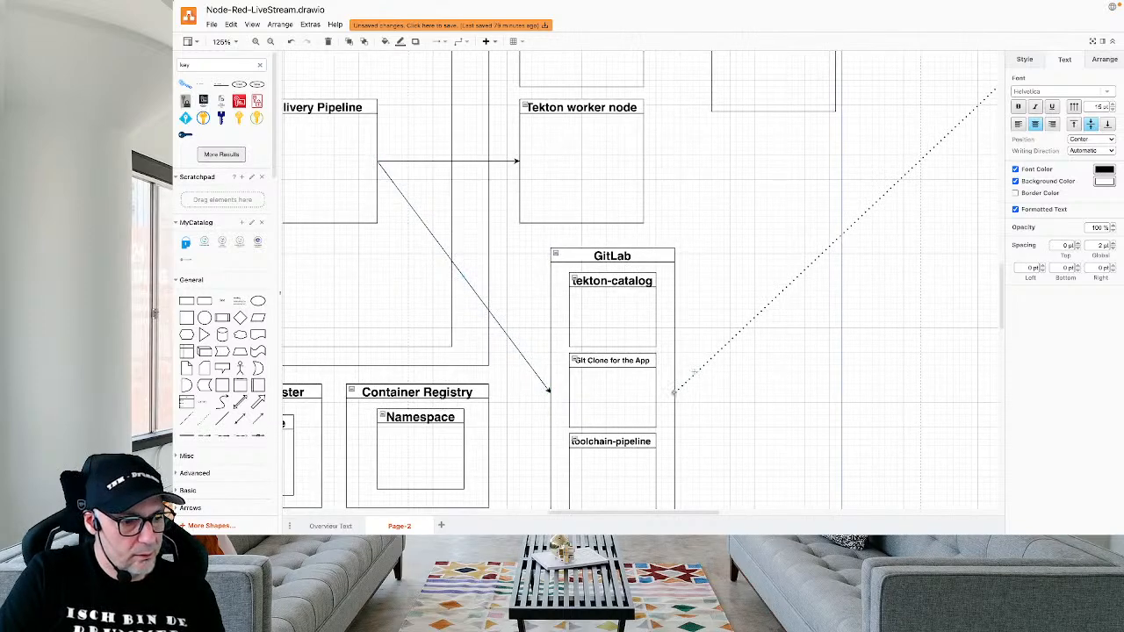
pyautogui.moveTo(673, 394)
pyautogui.mouseDown()
pyautogui.moveTo(633, 393)
pyautogui.moveTo(656, 392)
pyautogui.mouseUp()
pyautogui.click(696, 321)
# Apply the light red preset style to the Git Clone for the App box inside GitLab.
pyautogui.click(627, 369)
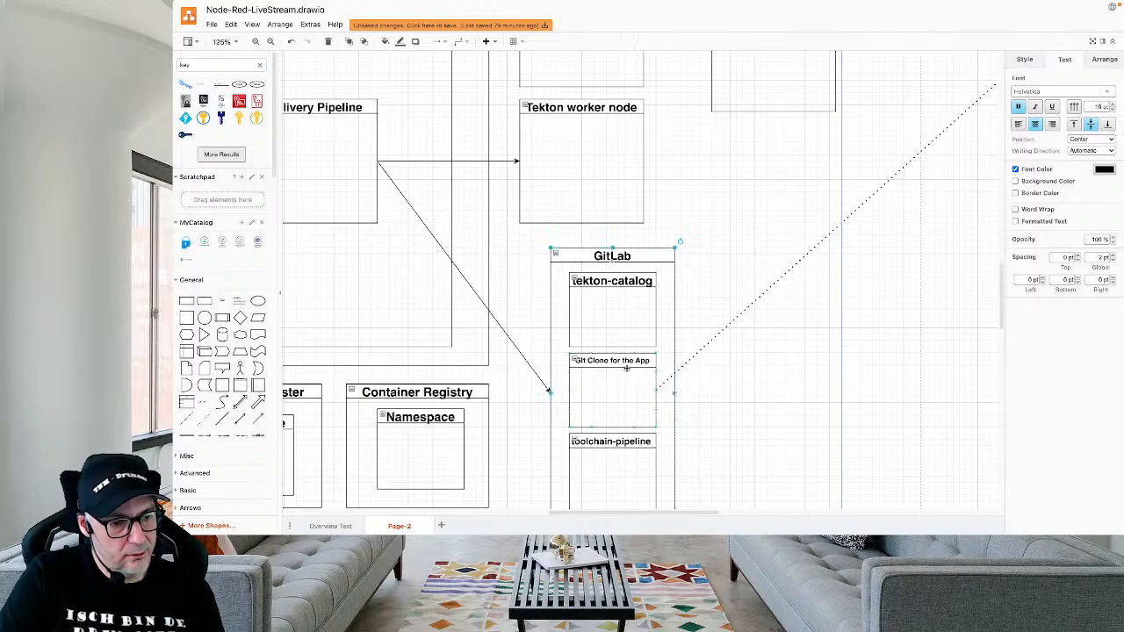
pyautogui.click(621, 363)
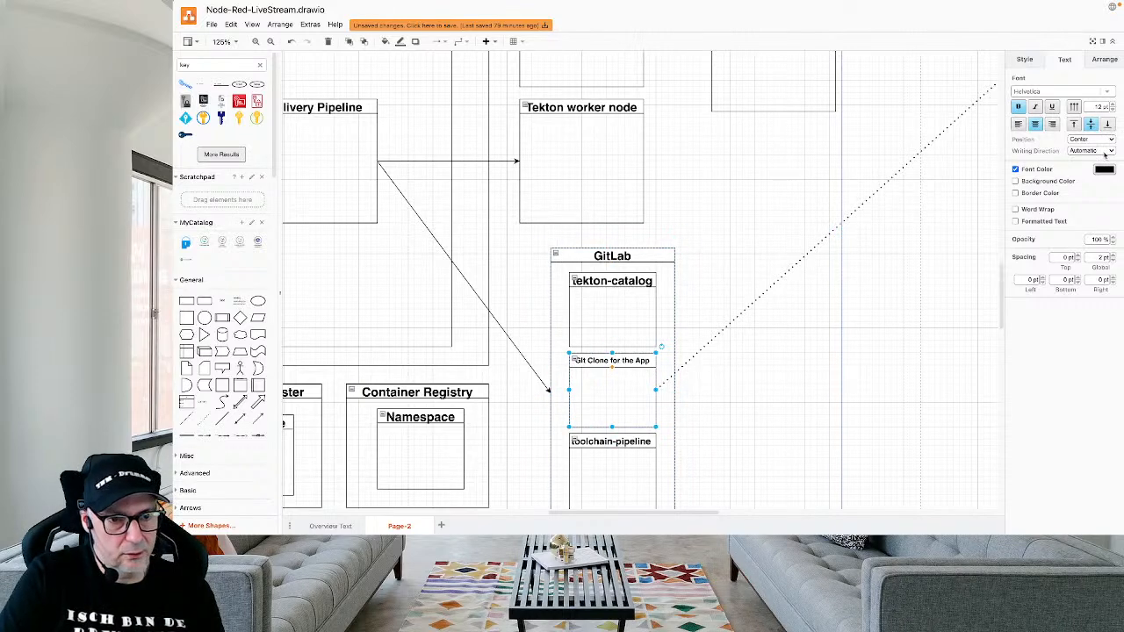
pyautogui.click(1025, 60)
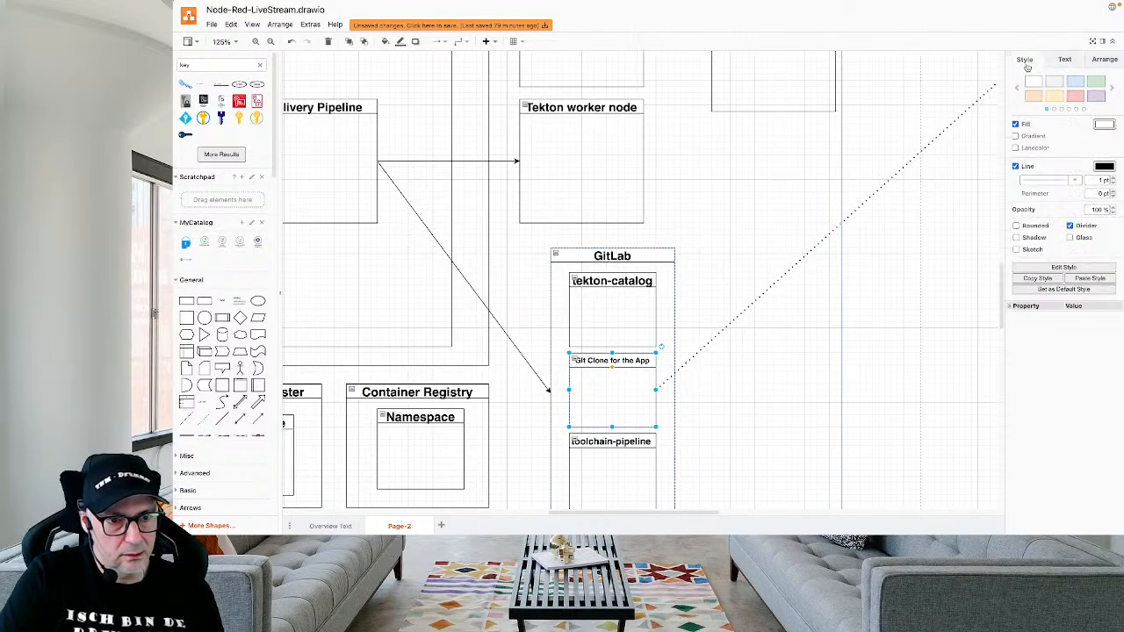
pyautogui.click(1074, 96)
# Shift Cloudant Service slightly left so the arrow from Node-RED App runs straight down, checking its alignment at the Node-RED App end.
pyautogui.hscroll(-3, 945, 389)
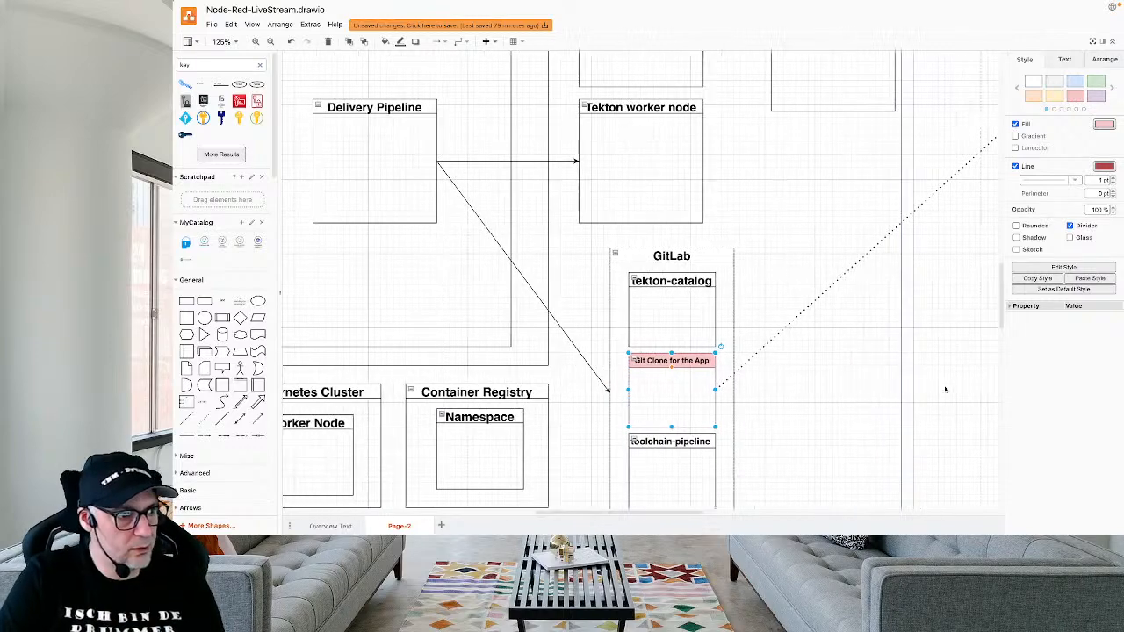
pyautogui.hscroll(-5, 811, 407)
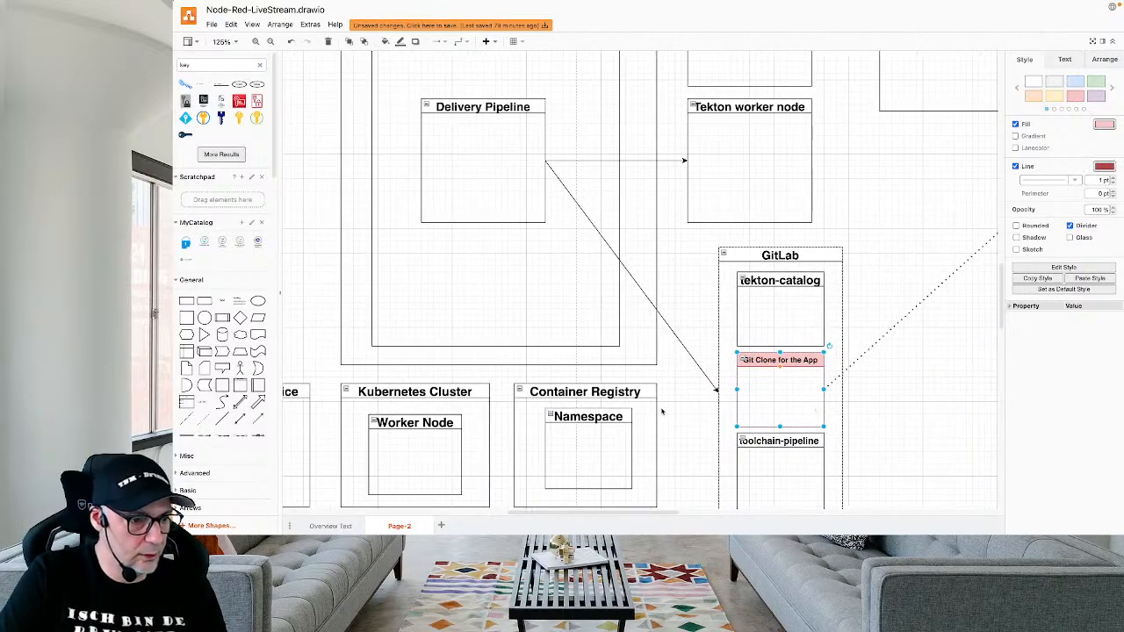
pyautogui.hscroll(-12, 518, 423)
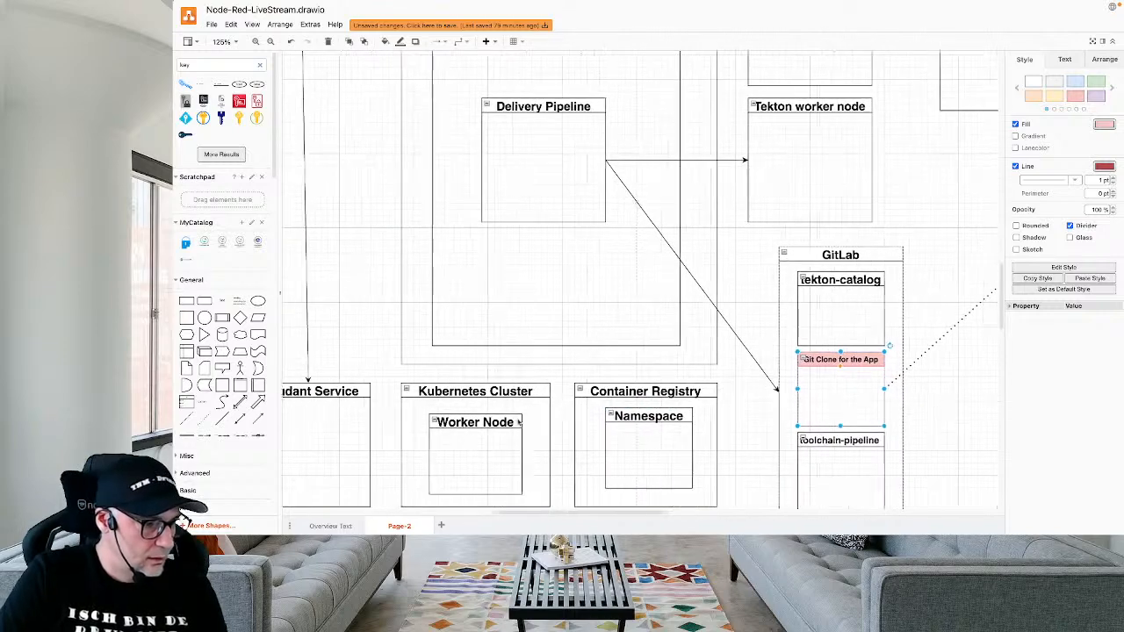
pyautogui.hscroll(1, 519, 418)
pyautogui.click(545, 383)
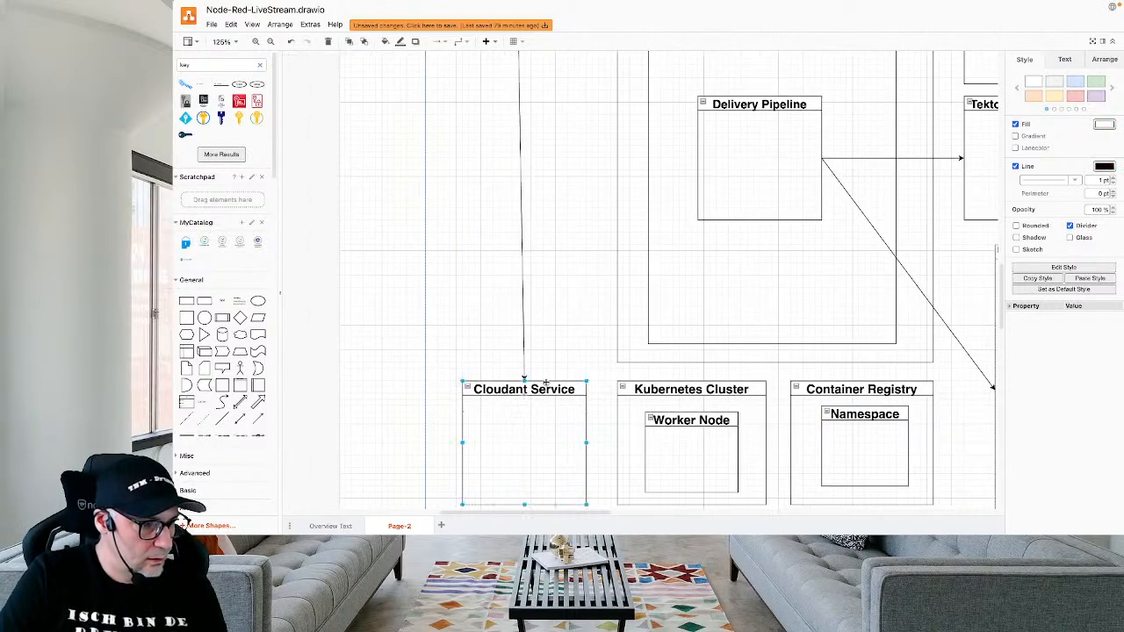
pyautogui.scroll(8, 540, 384)
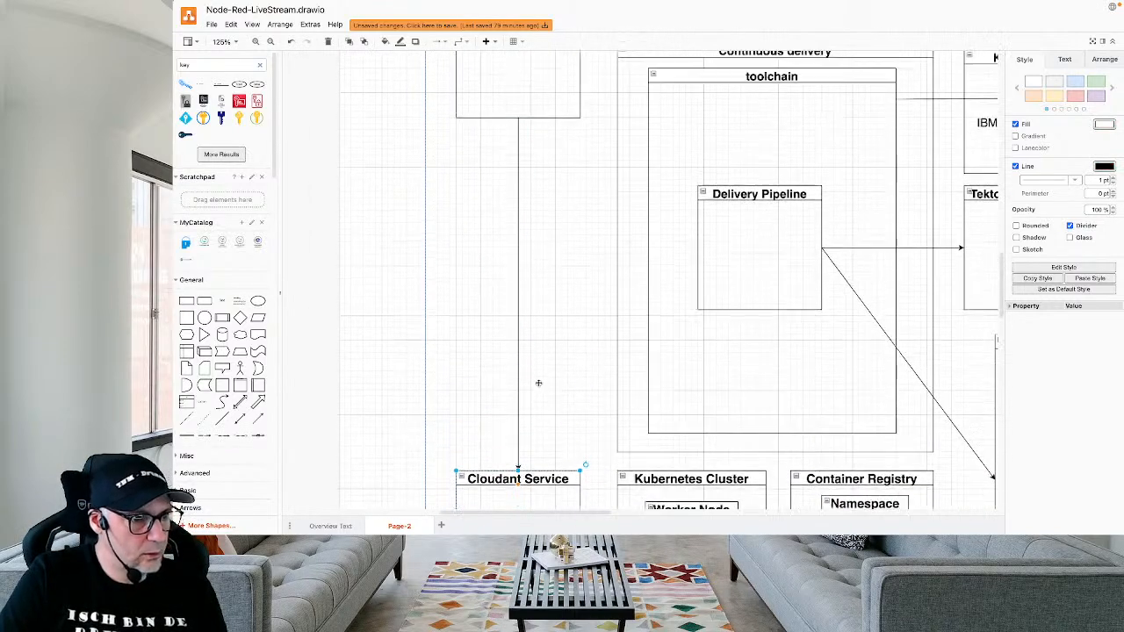
pyautogui.click(575, 124)
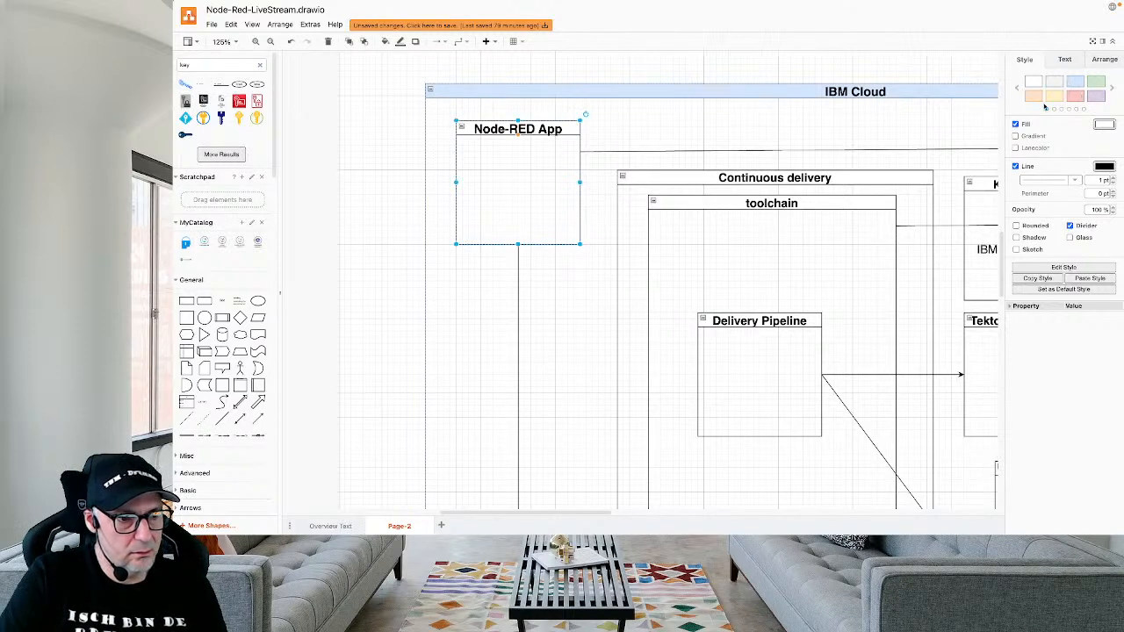
pyautogui.moveTo(560, 124); pyautogui.dragTo(559, 121)
pyautogui.click(519, 253)
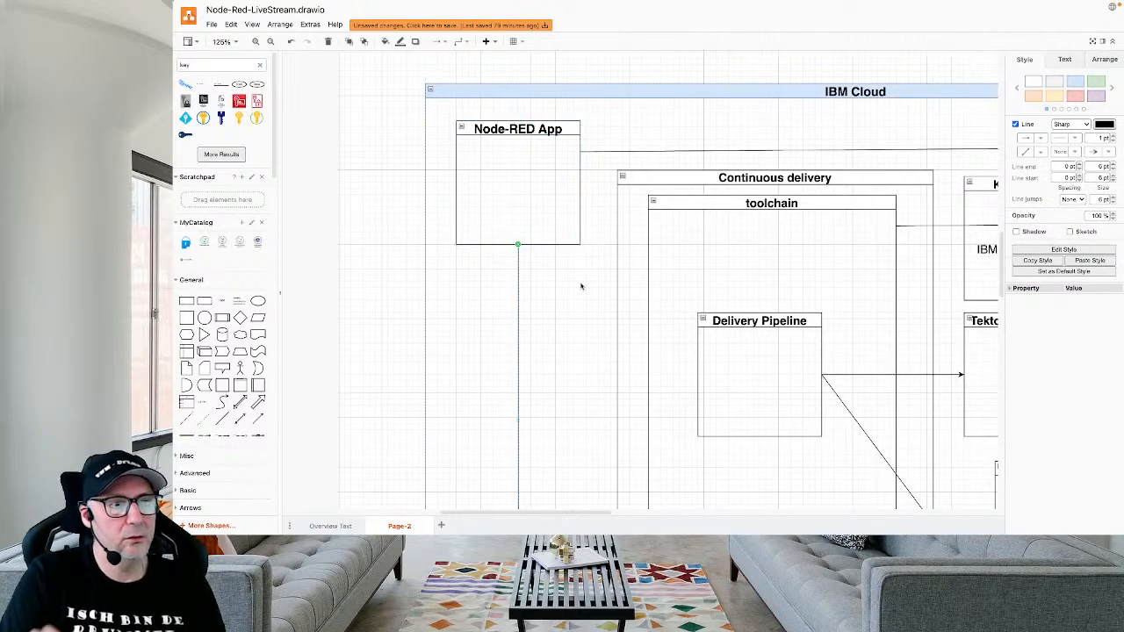
# Switch to the browser and open the ci-pipeline Delivery Pipeline from the NodeRED-app-toolchain overview.
pyautogui.hotkey('ctrl', 'Left')
pyautogui.hotkey('ctrl', 'Right')
pyautogui.hotkey('ctrl', 'Right')
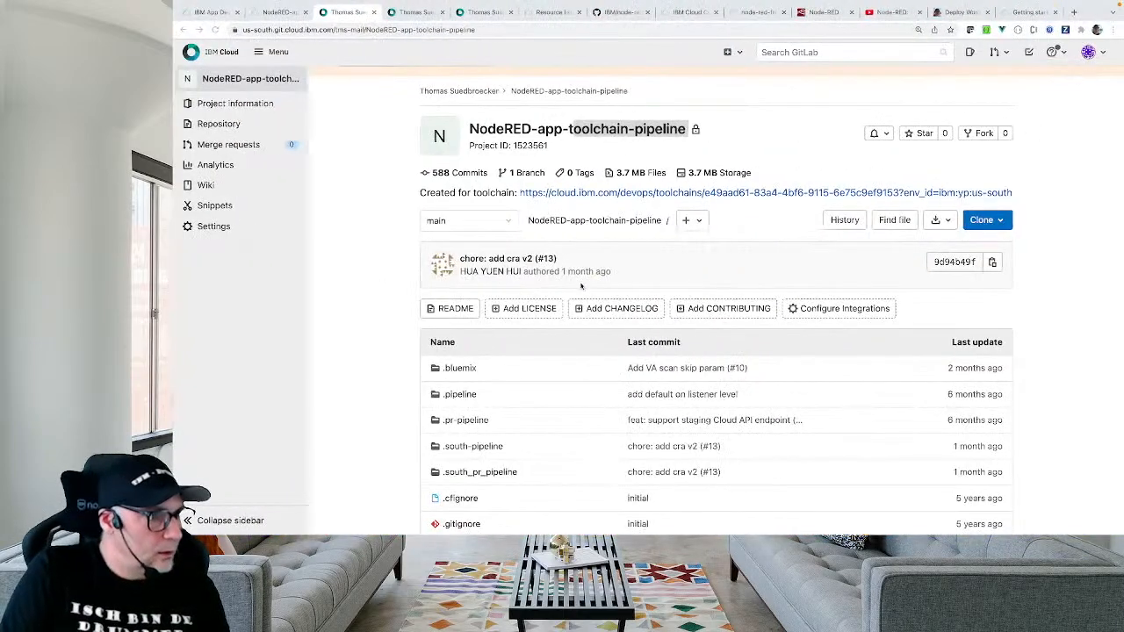
pyautogui.click(281, 13)
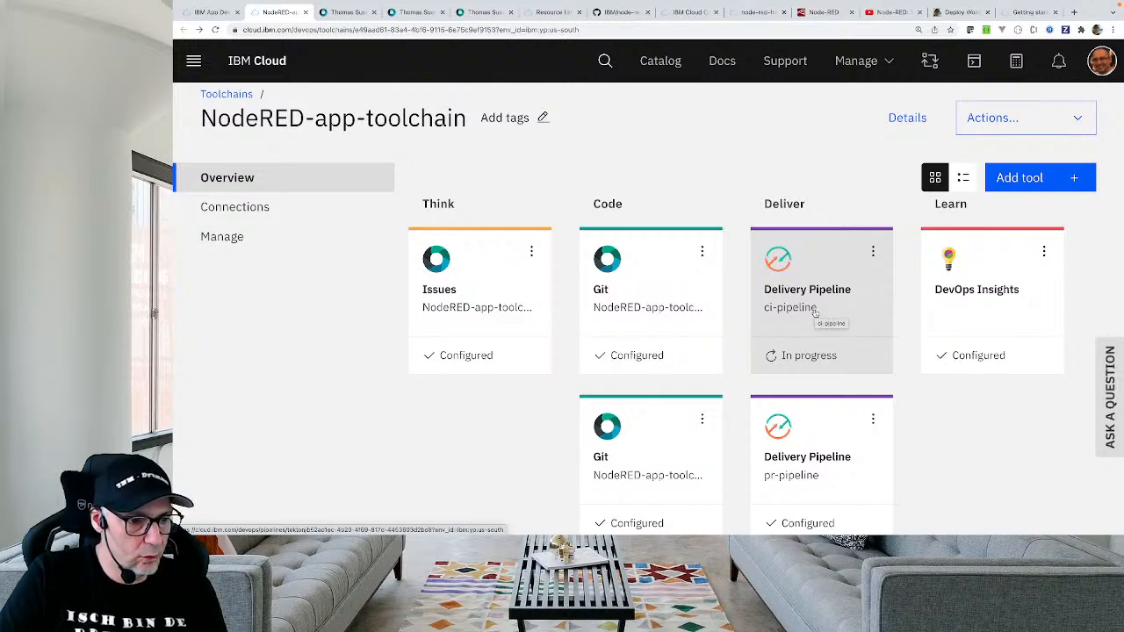
pyautogui.click(815, 312)
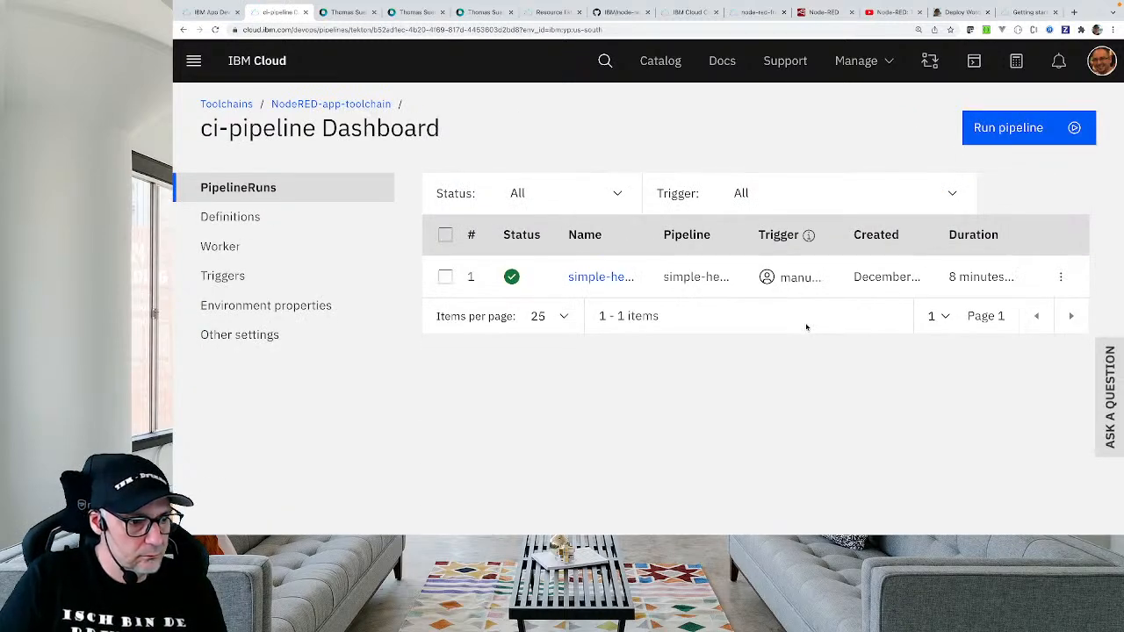
# Examine the ci-pipeline's definitions, including the YAML in the Consolidated Pipeline Definition Viewer.
pyautogui.click(299, 213)
pyautogui.scroll(-6, 301, 208)
pyautogui.scroll(-20, 765, 368)
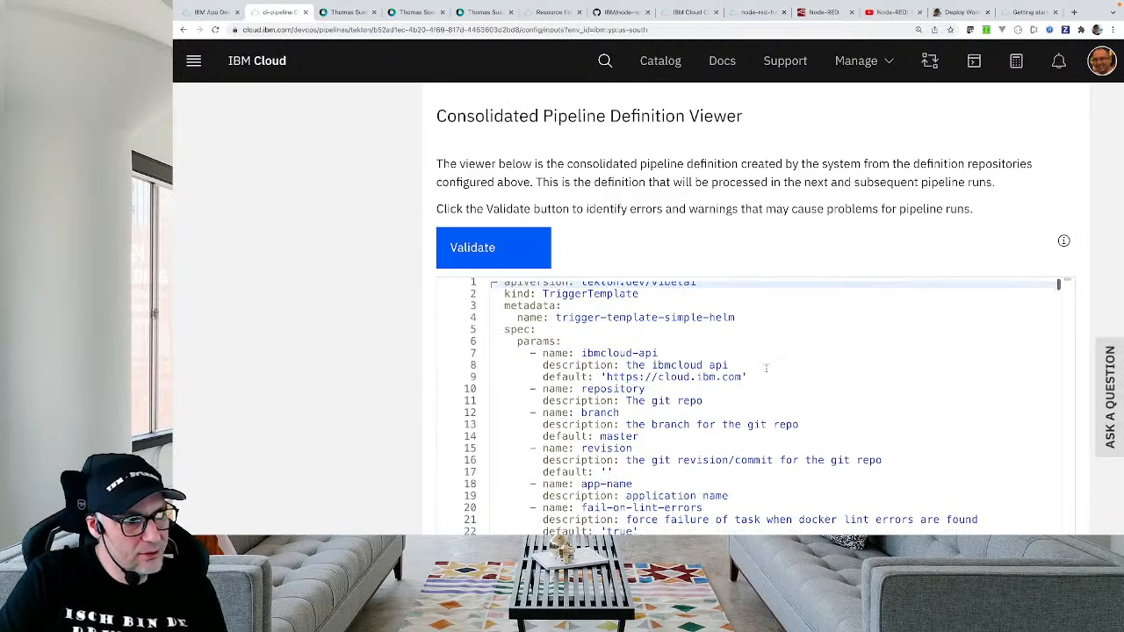
pyautogui.scroll(15, 765, 368)
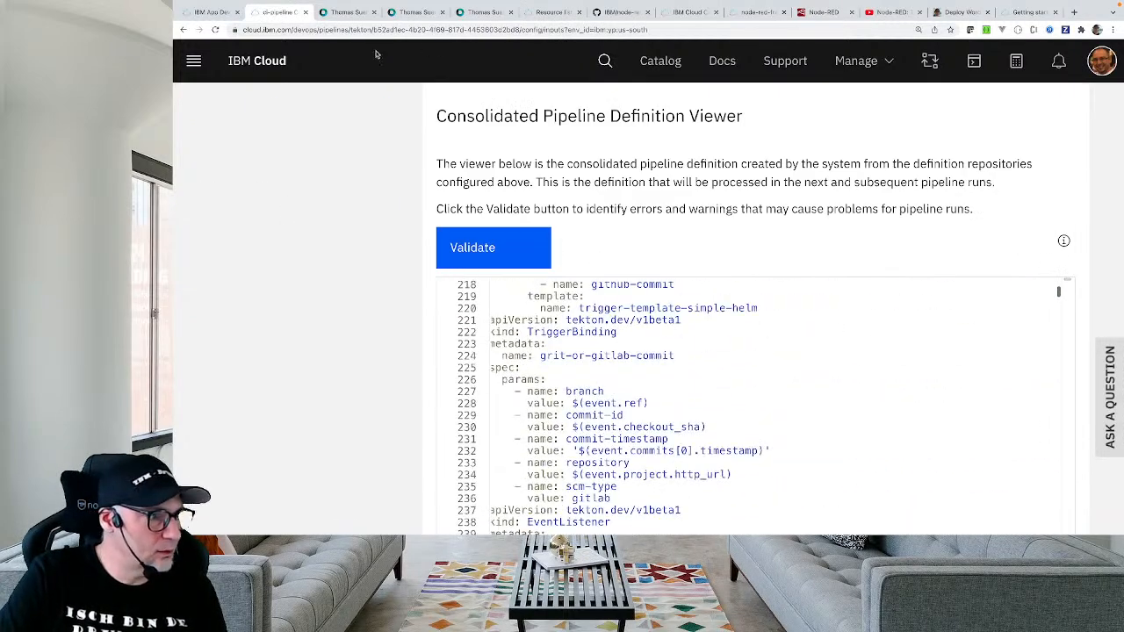
# Leave the definitions and view the ci-pipeline's worker and trigger configuration.
pyautogui.click(186, 30)
pyautogui.click(281, 216)
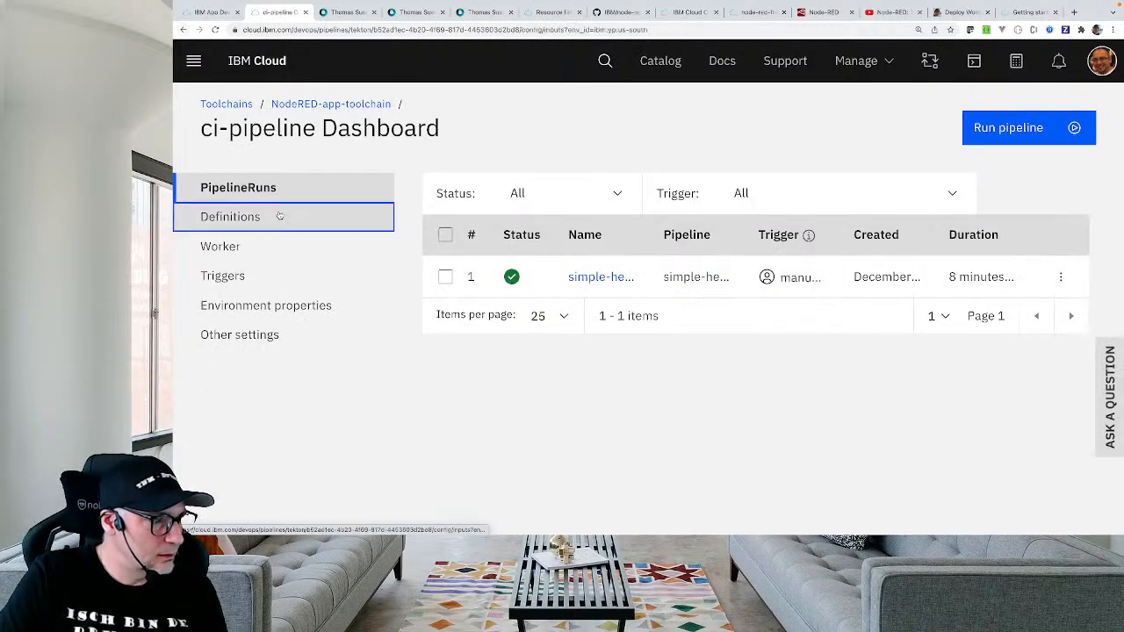
pyautogui.click(184, 30)
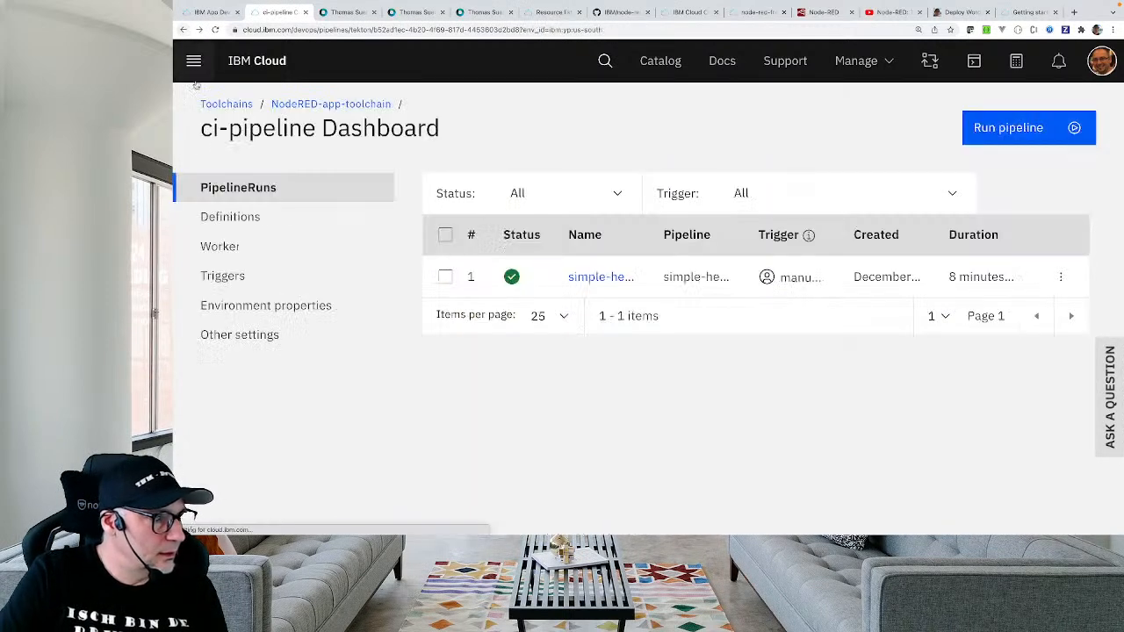
pyautogui.click(237, 257)
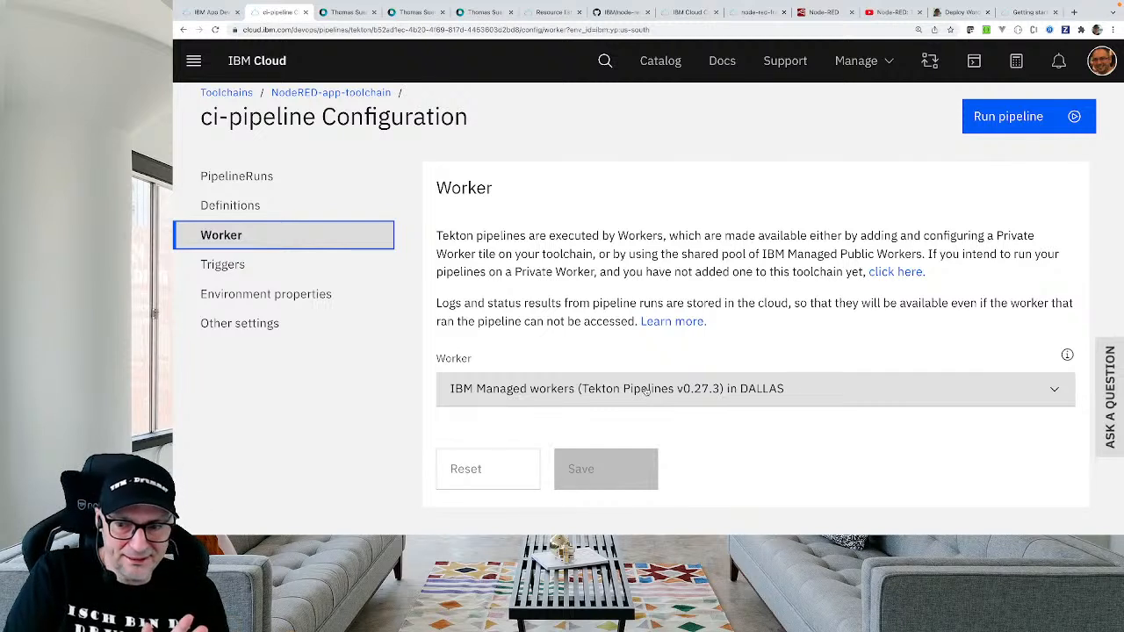
pyautogui.click(277, 266)
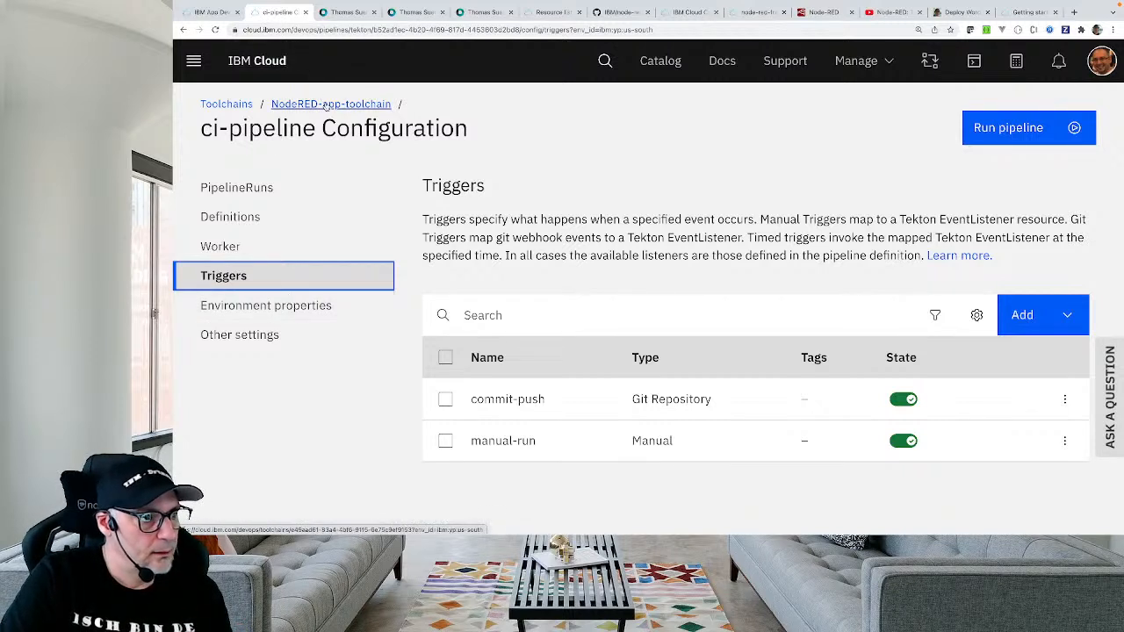
# Open the ci-pipeline's simple-helm run and look over its list of tasks.
pyautogui.click(278, 189)
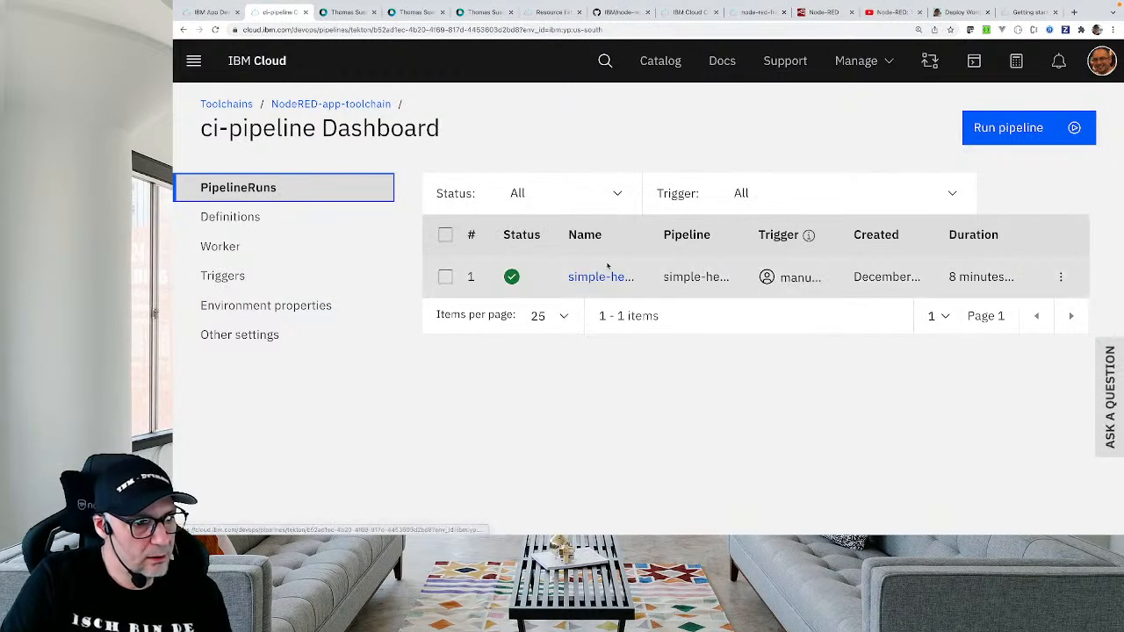
pyautogui.click(594, 277)
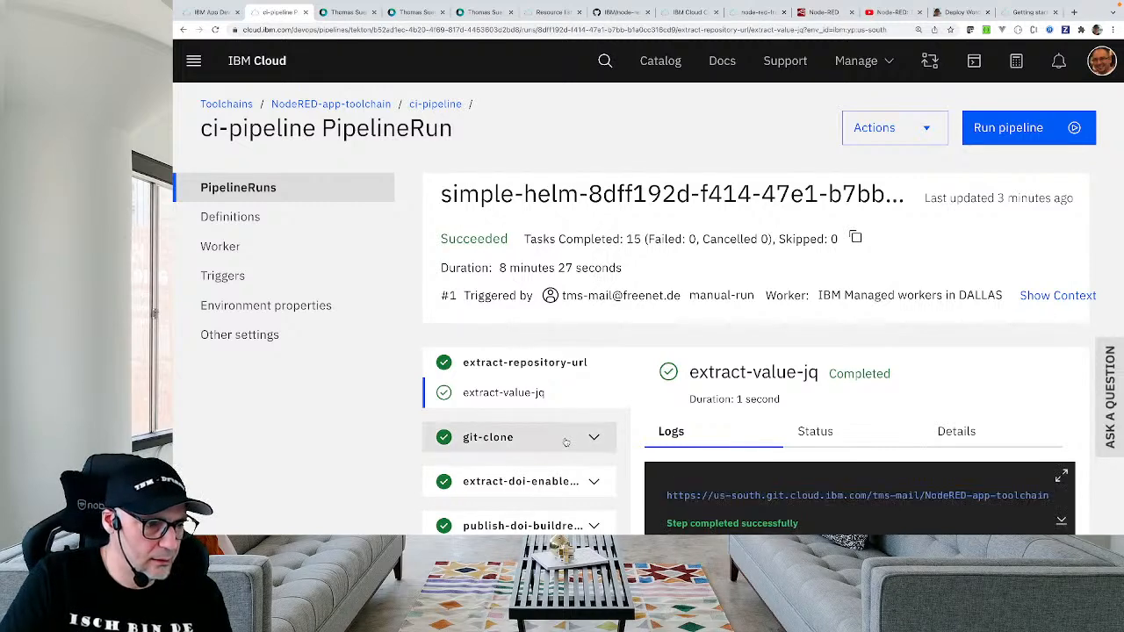
pyautogui.scroll(-1, 567, 442)
pyautogui.scroll(-1, 566, 442)
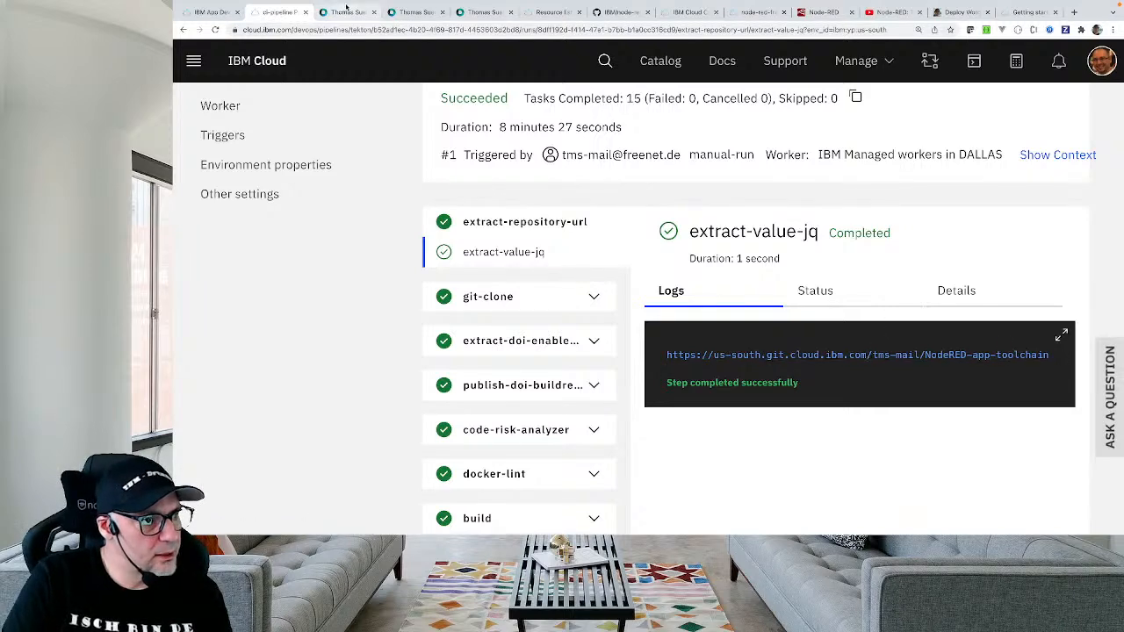
# Inspect the parameters of the run's git-clone, extract-doi-enablement and publish-doi-buildrecord tasks.
pyautogui.click(512, 297)
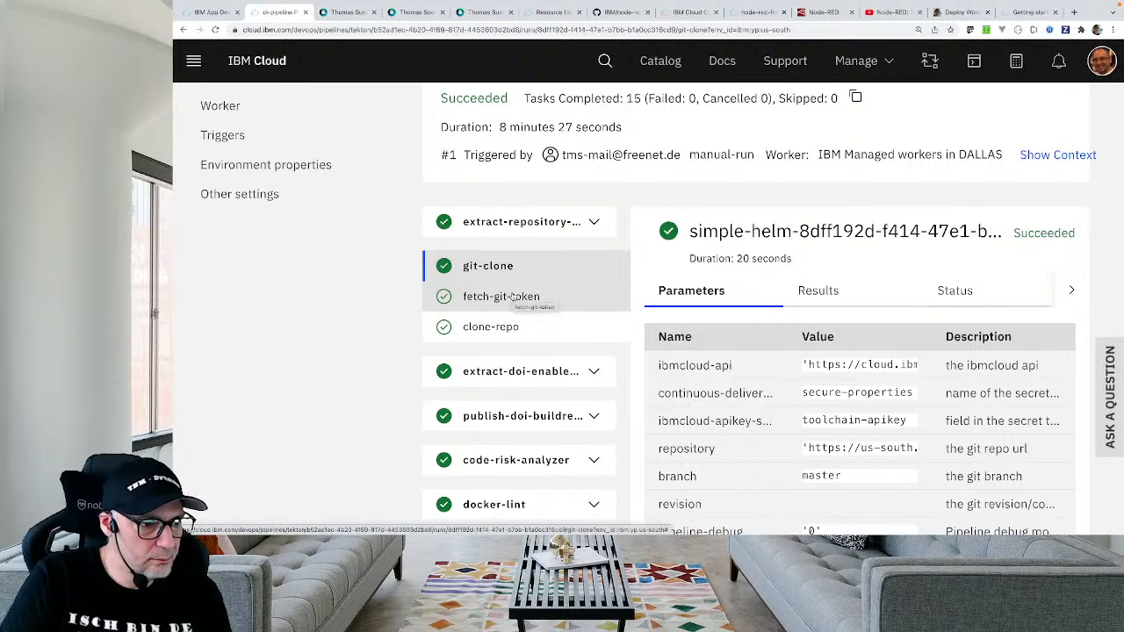
pyautogui.scroll(-2, 514, 298)
pyautogui.click(518, 179)
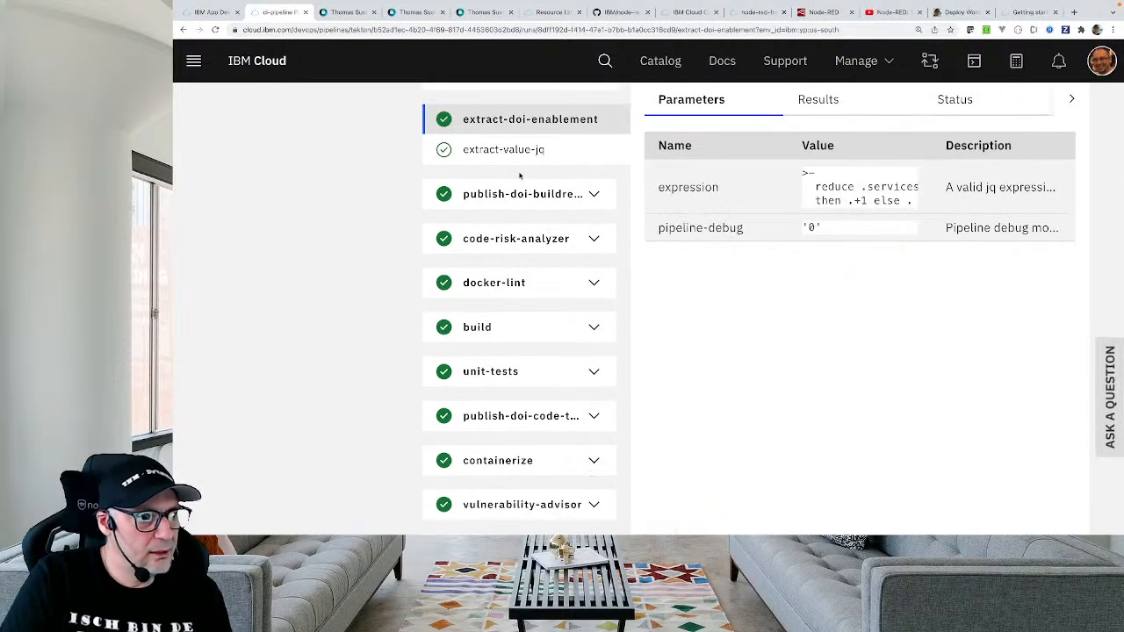
pyautogui.click(511, 193)
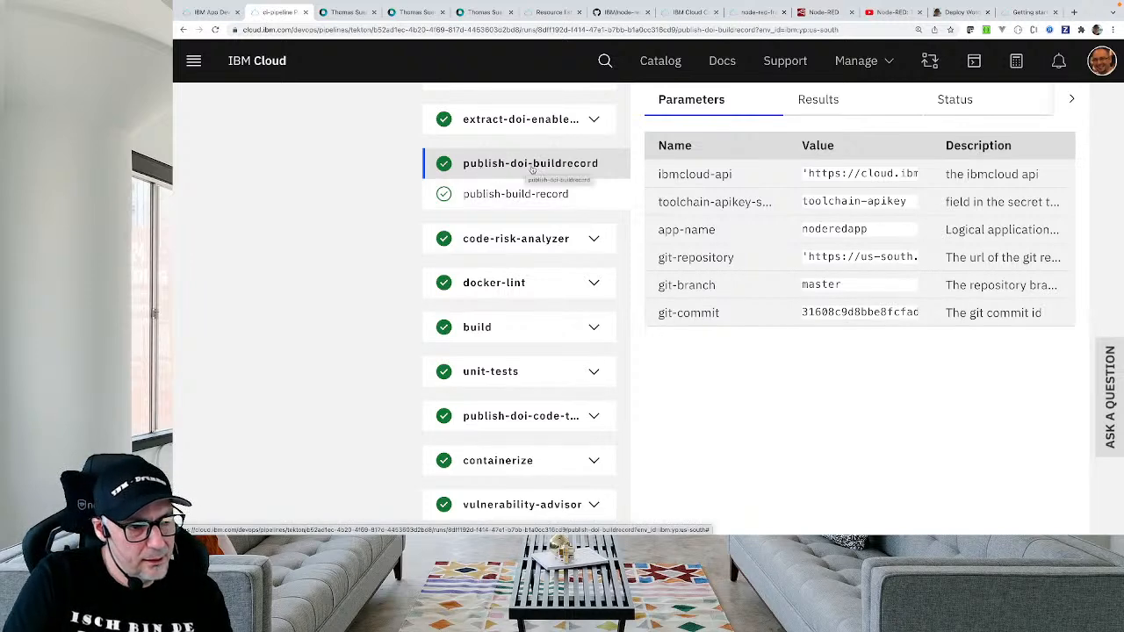
# Find and highlight doi-publish-buildrecord in the tekton-catalog repository's README, and return to the ci-pipeline run's publish-doi-buildrecord task.
pyautogui.click(415, 14)
pyautogui.click(483, 13)
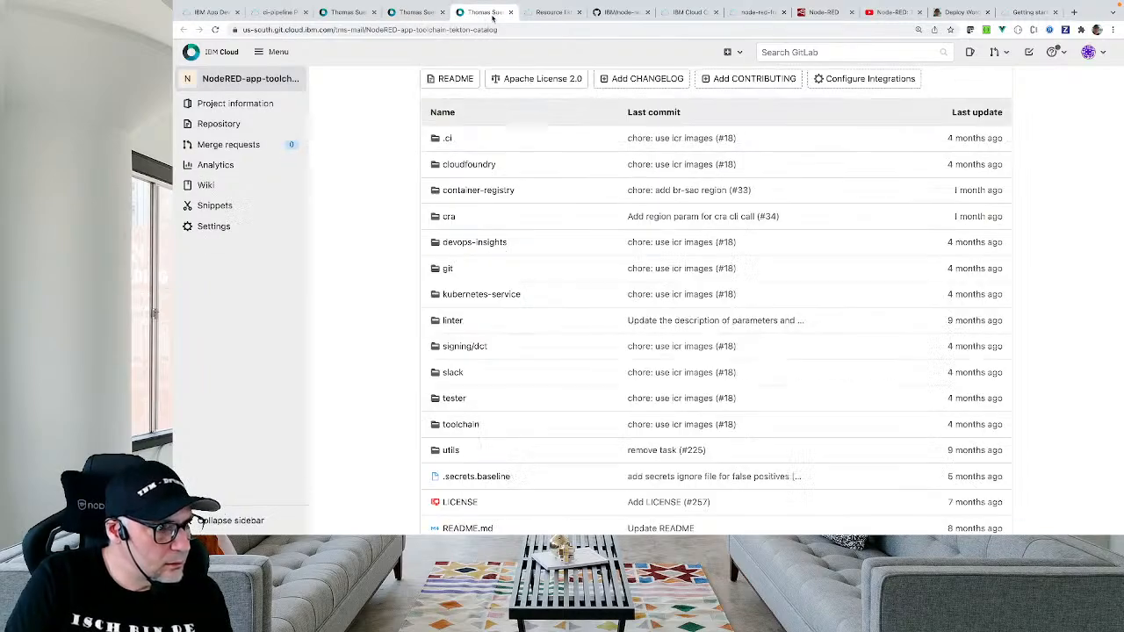
pyautogui.scroll(-6, 542, 348)
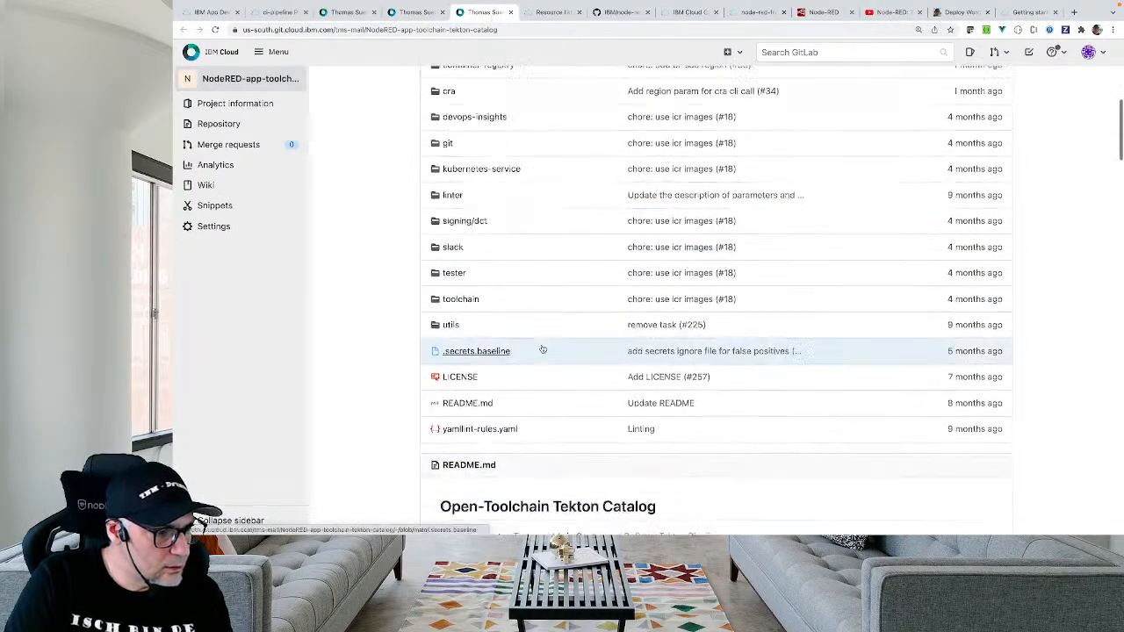
pyautogui.scroll(-4, 542, 349)
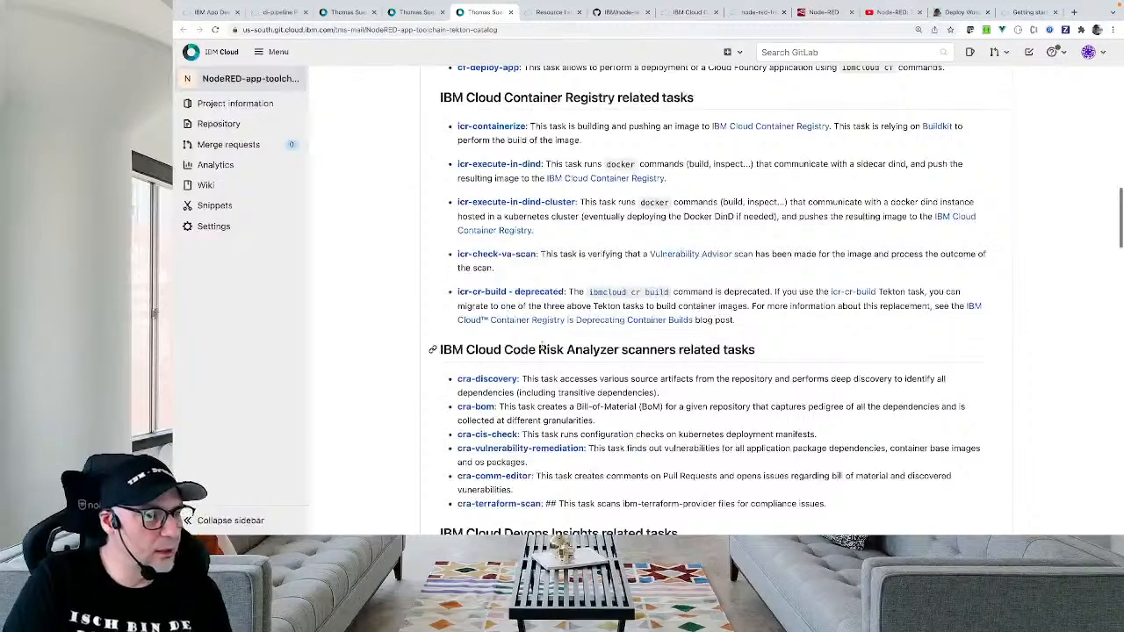
pyautogui.scroll(-4, 542, 347)
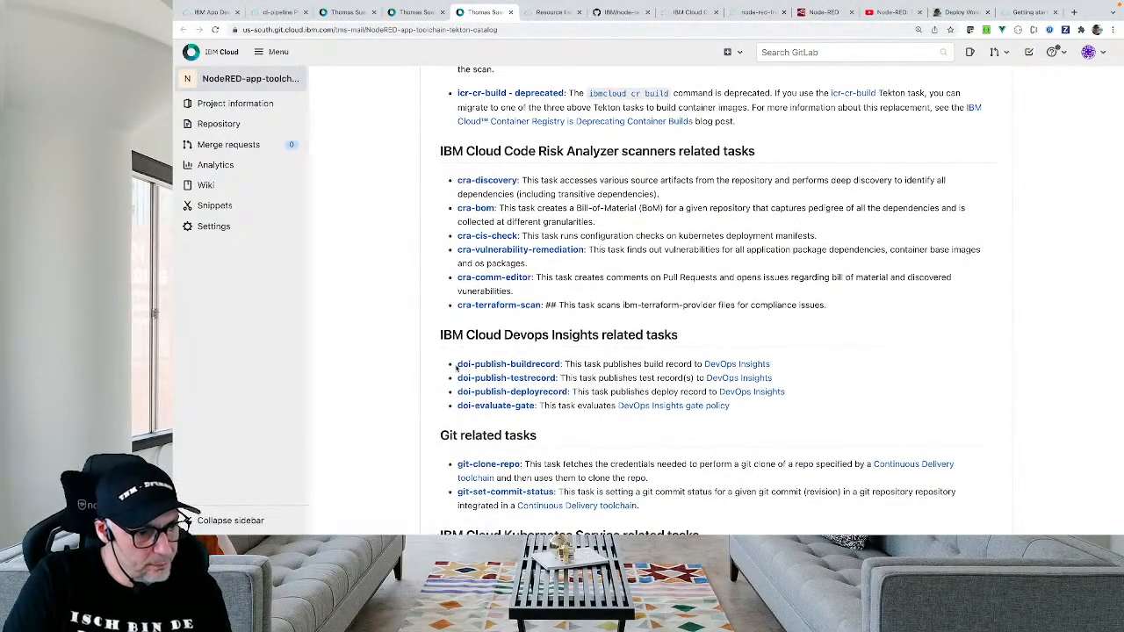
pyautogui.moveTo(457, 365); pyautogui.dragTo(566, 365)
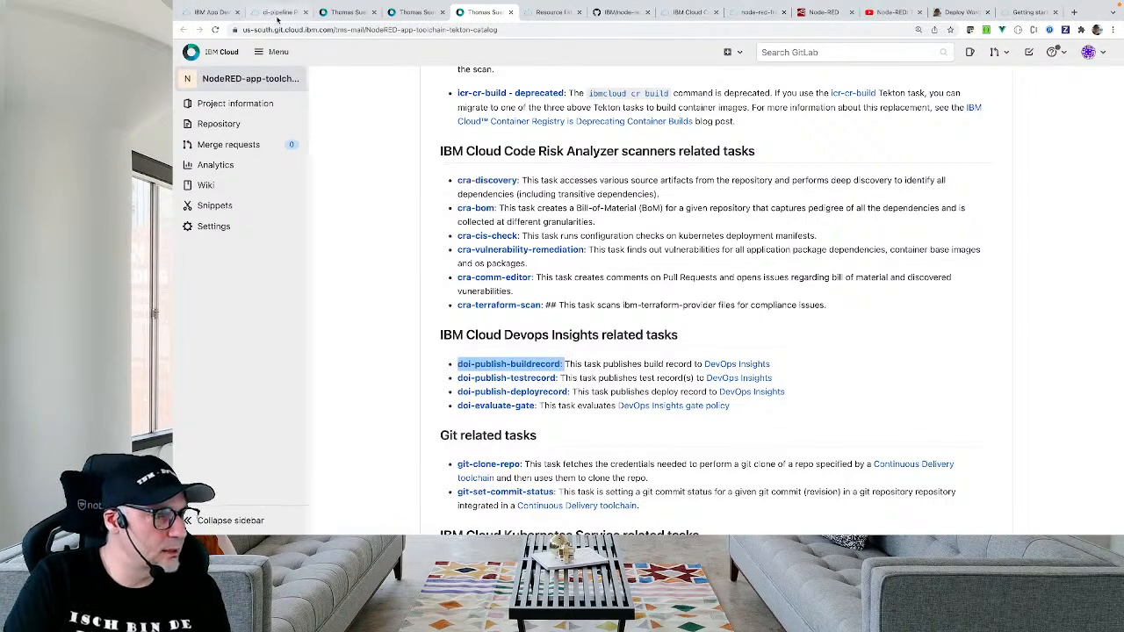
pyautogui.click(211, 12)
pyautogui.click(277, 12)
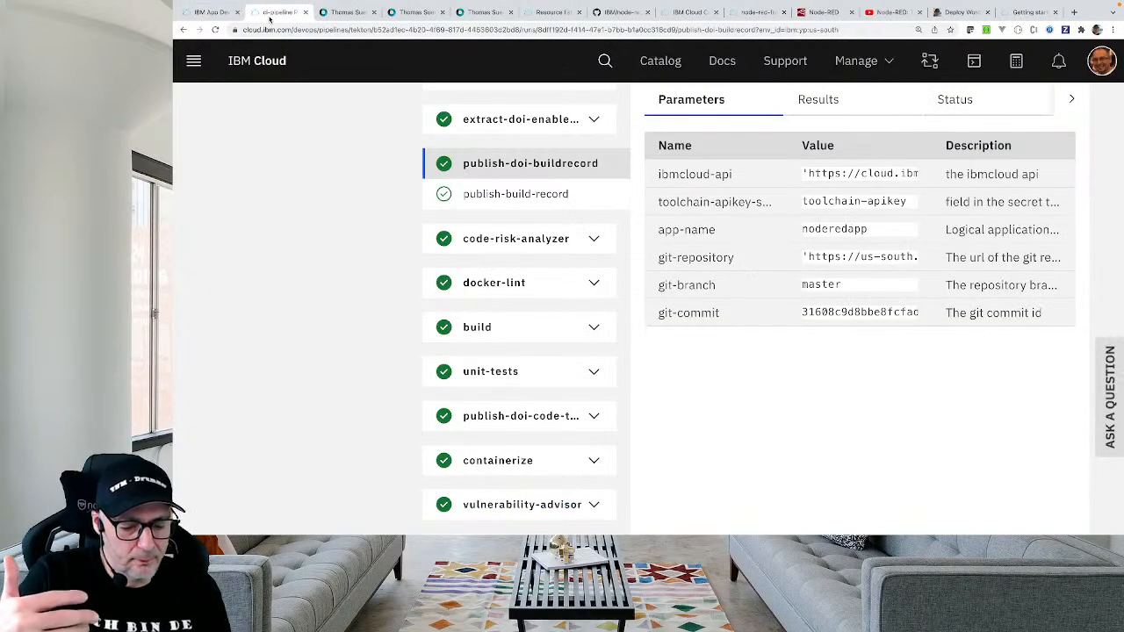
# Return to the NodeRED-app details page and open its NodeRED-app-toolchain overview in a separate tab.
pyautogui.click(211, 13)
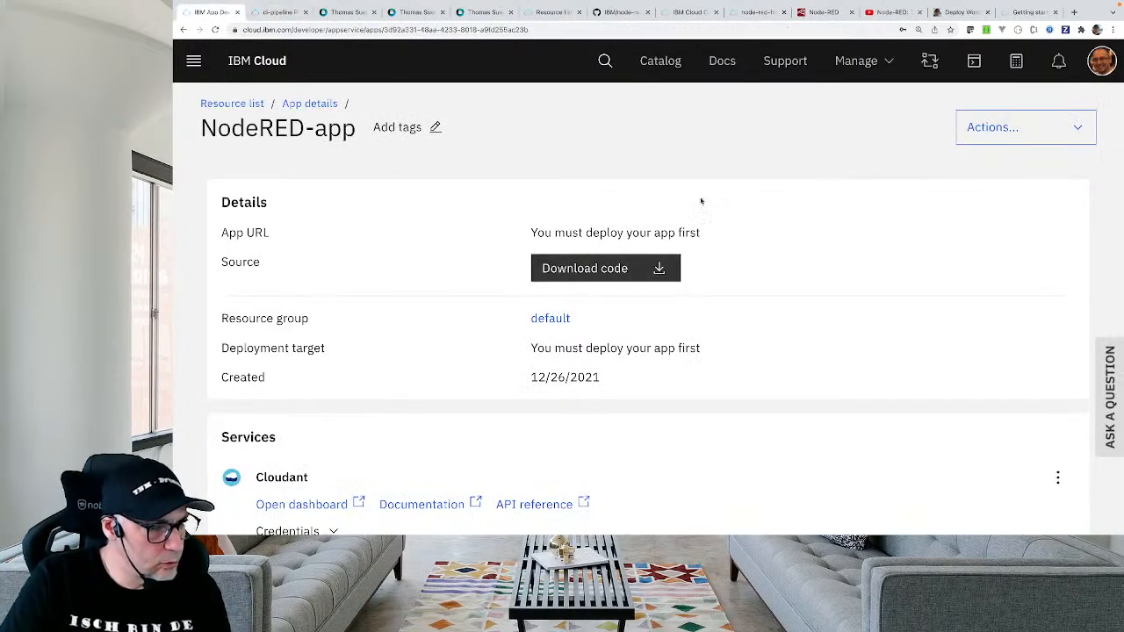
pyautogui.hotkey('ctrl', '-')
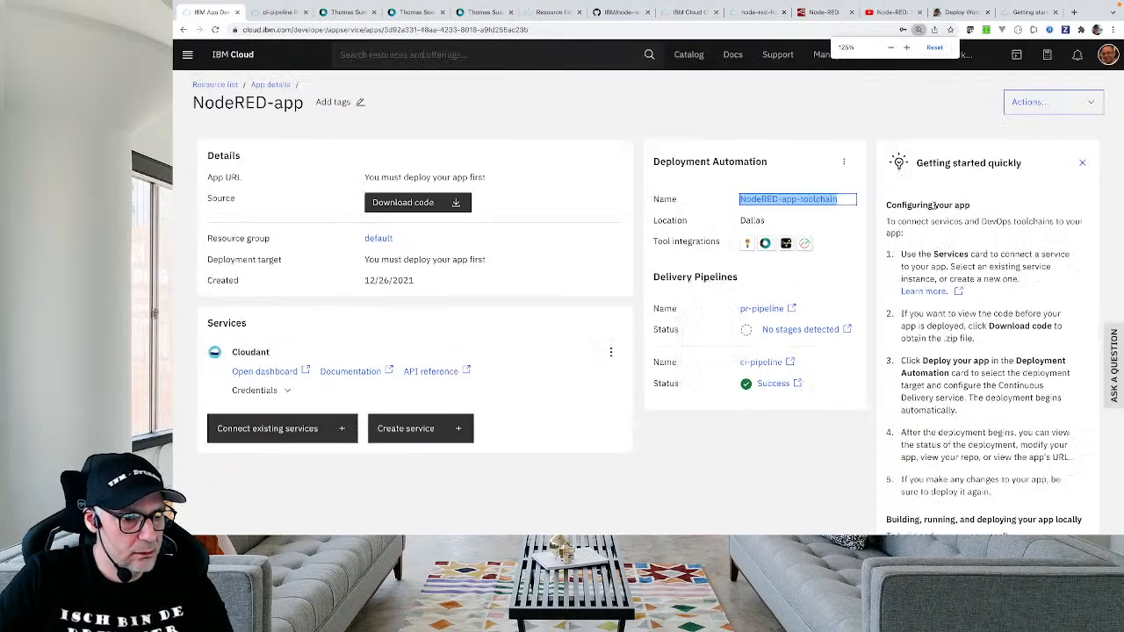
pyautogui.click(880, 230)
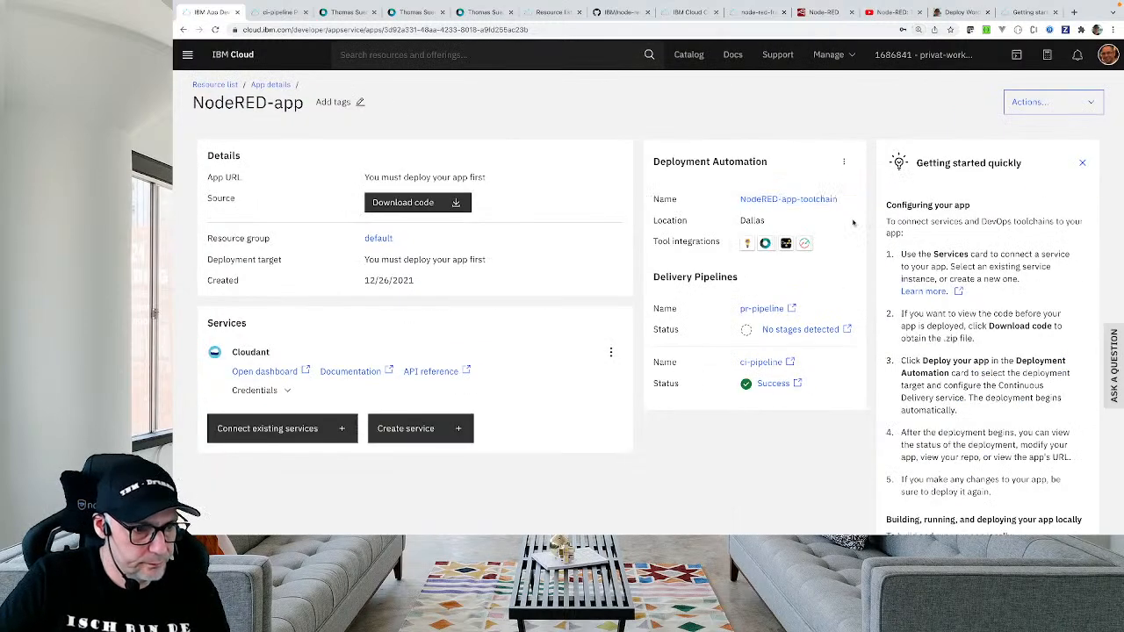
pyautogui.rightClick(796, 199)
pyautogui.click(833, 201)
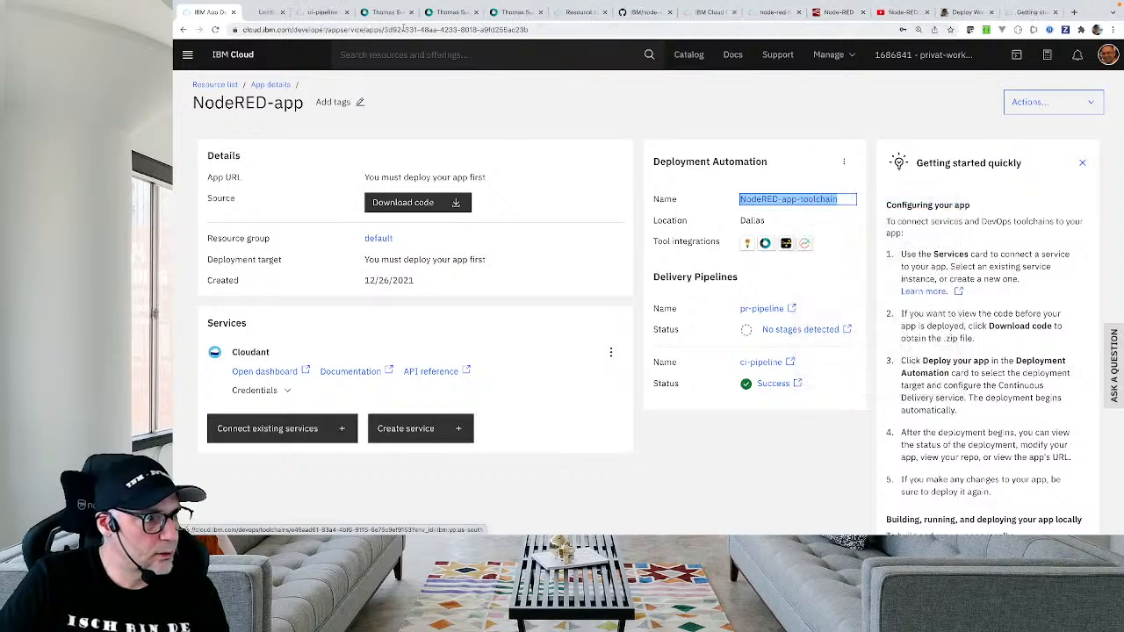
pyautogui.click(270, 14)
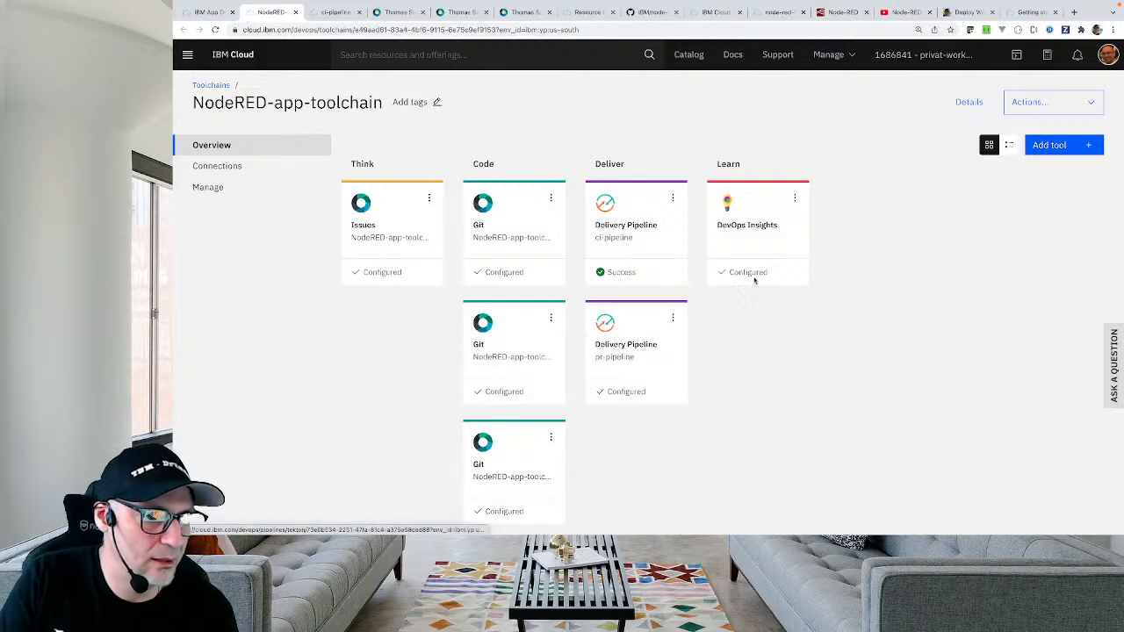
# Look through the toolchain's DevOps Insights quality dashboard and noderedapp's build in the risk analysis, and go back to the Insights overview.
pyautogui.click(756, 230)
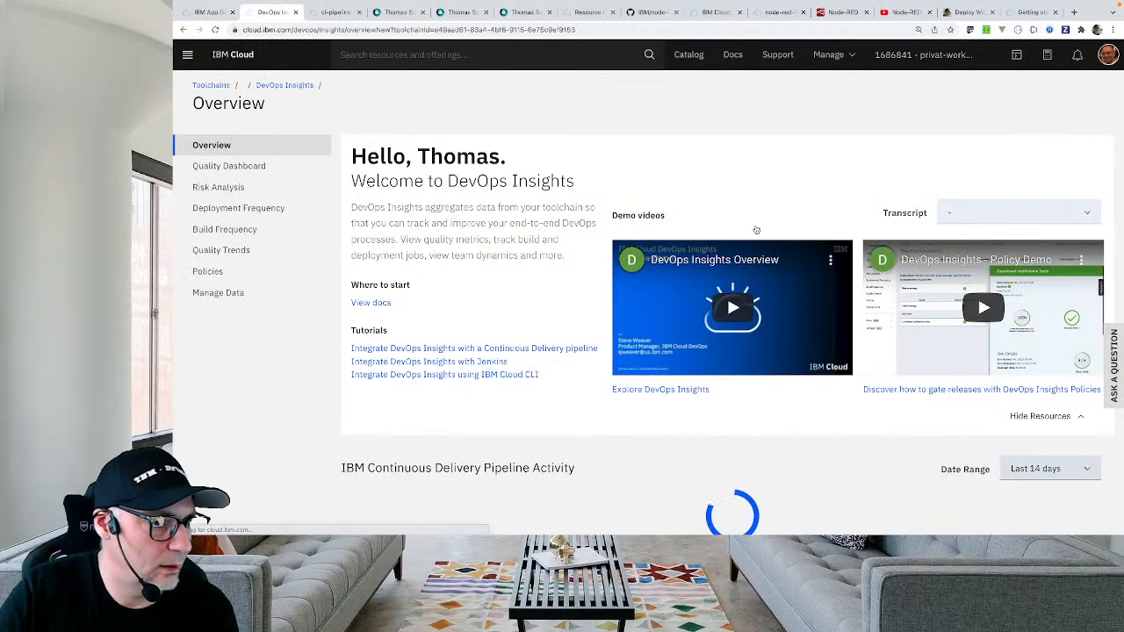
pyautogui.click(265, 165)
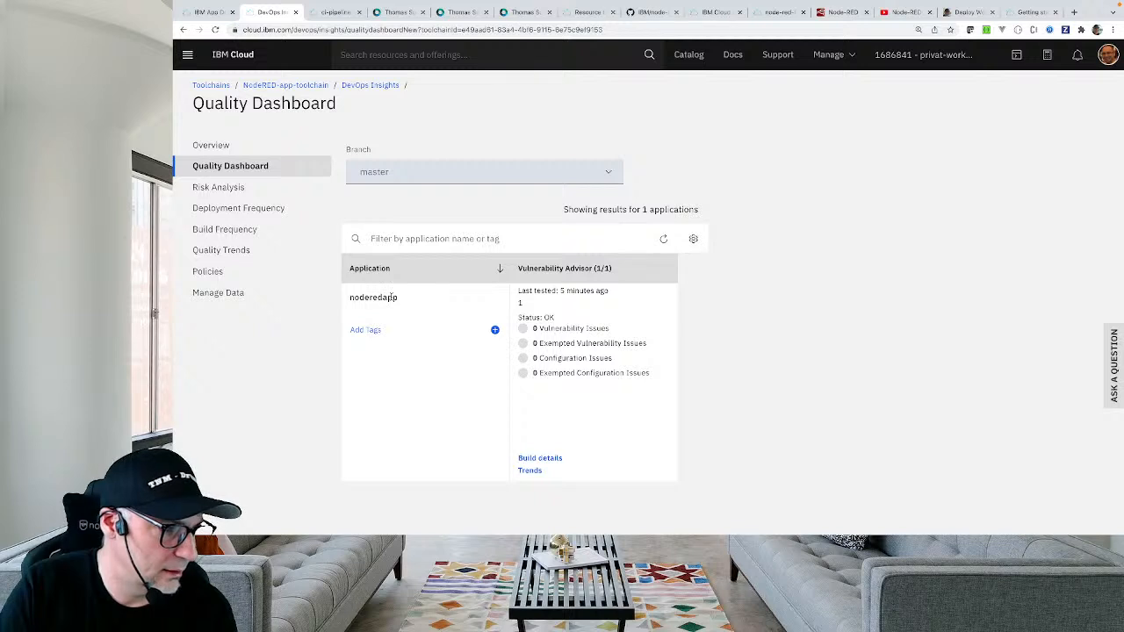
pyautogui.click(255, 191)
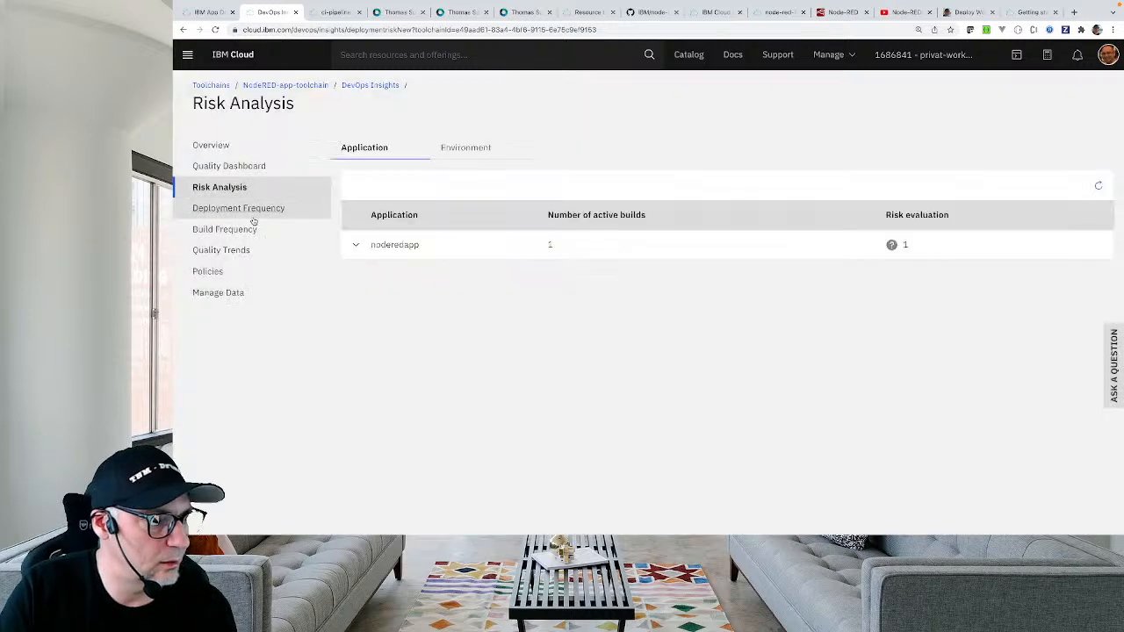
pyautogui.click(356, 245)
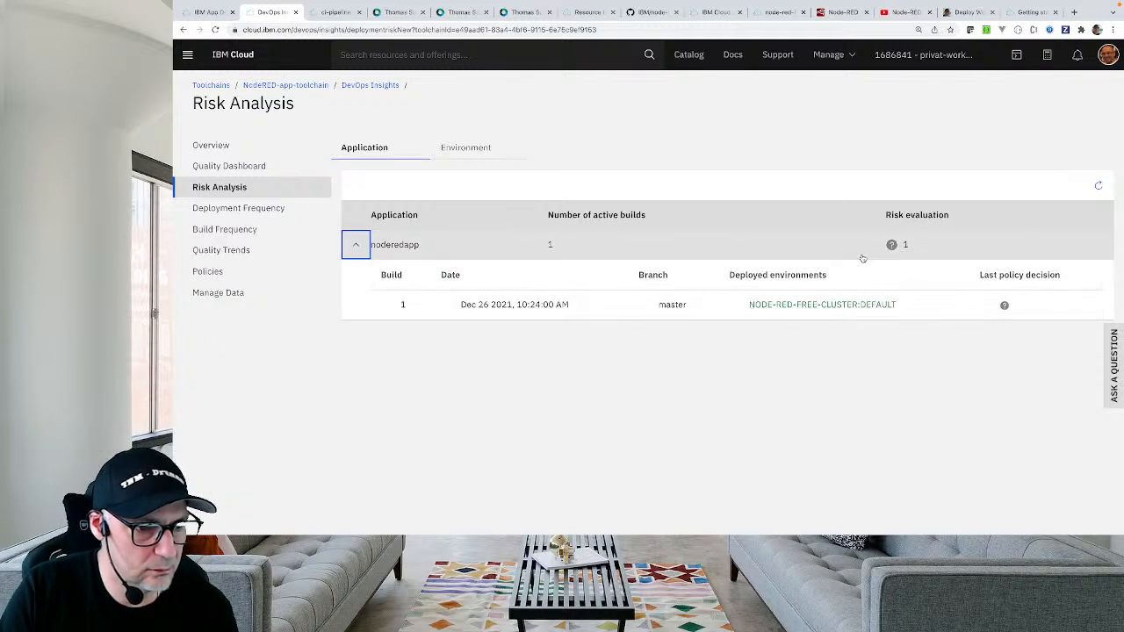
pyautogui.moveTo(894, 246)
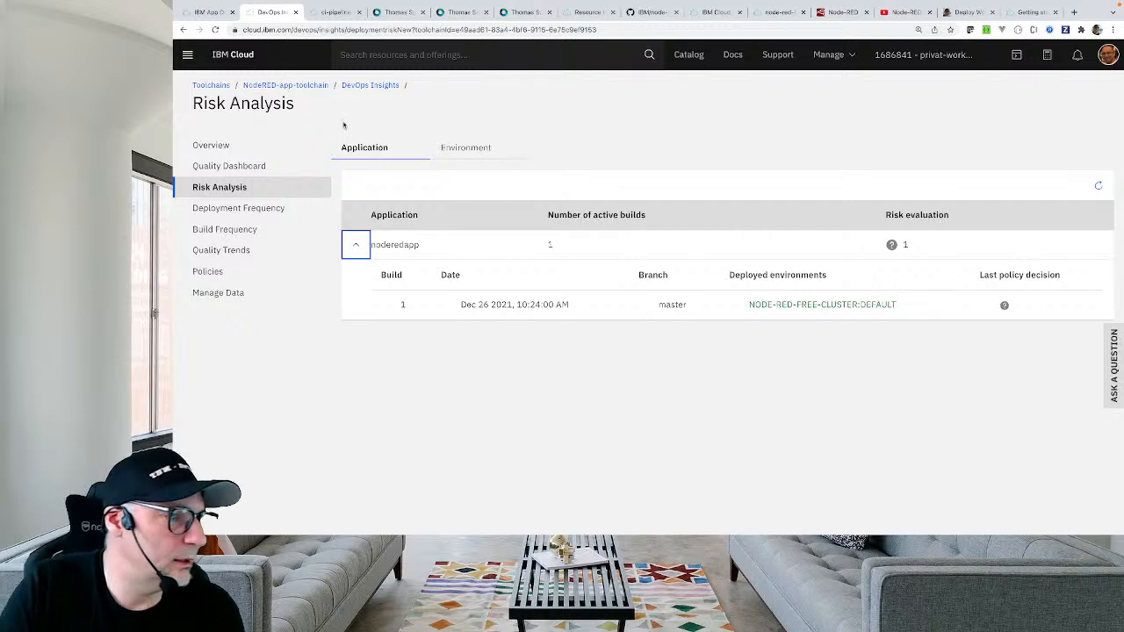
pyautogui.click(183, 29)
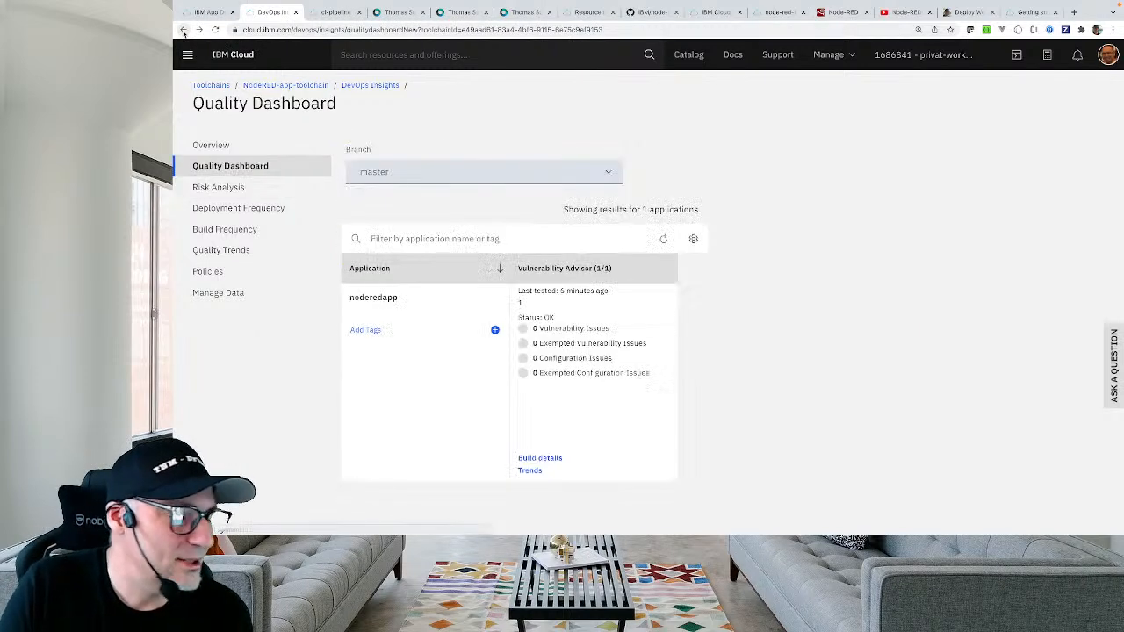
pyautogui.click(183, 30)
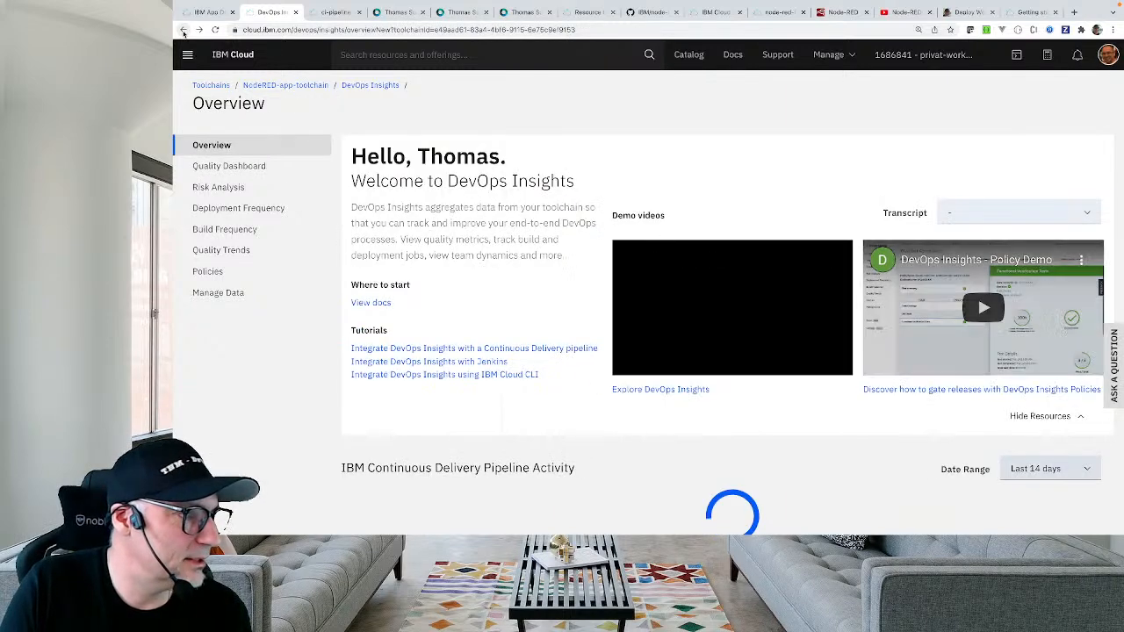
# Reload the NodeRED-app details page to check its current deployment details.
pyautogui.click(202, 12)
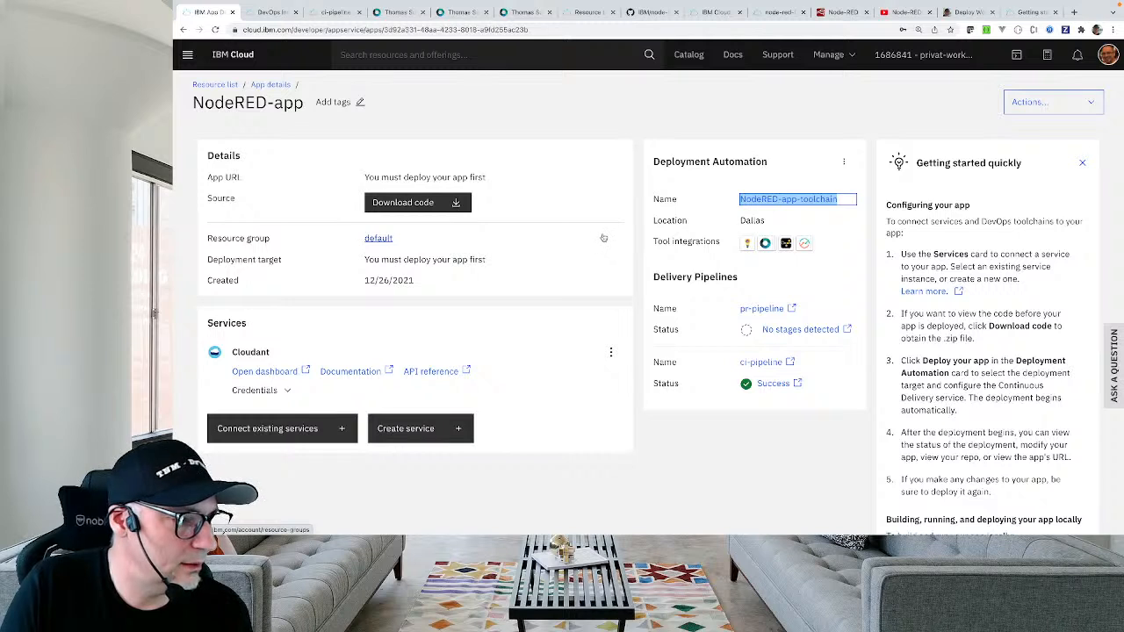
pyautogui.click(539, 31)
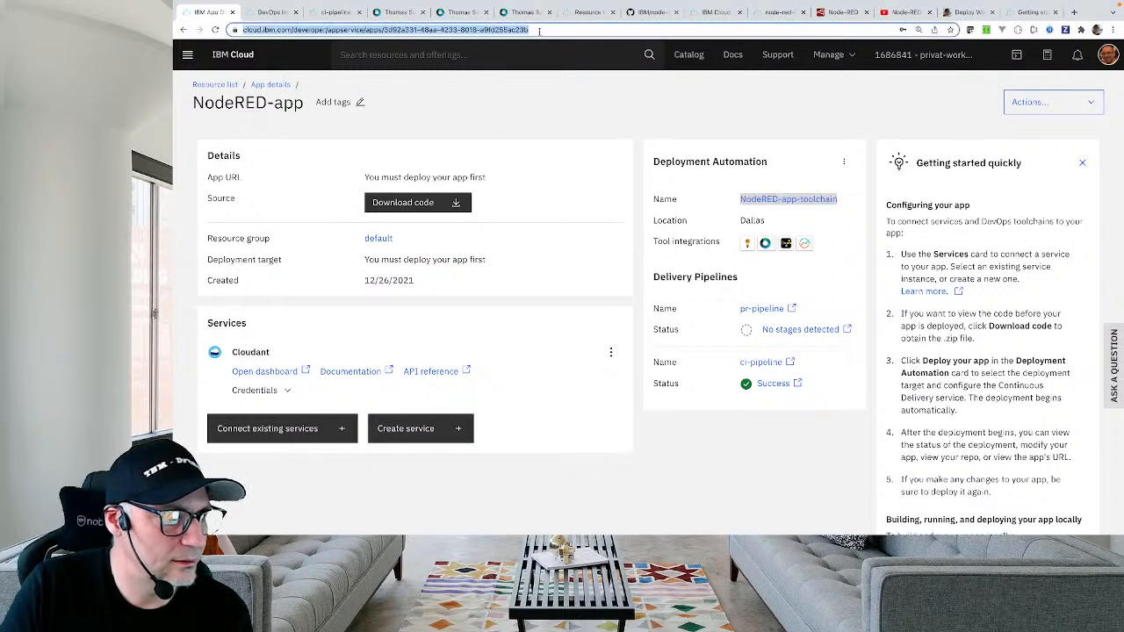
pyautogui.press('Return')
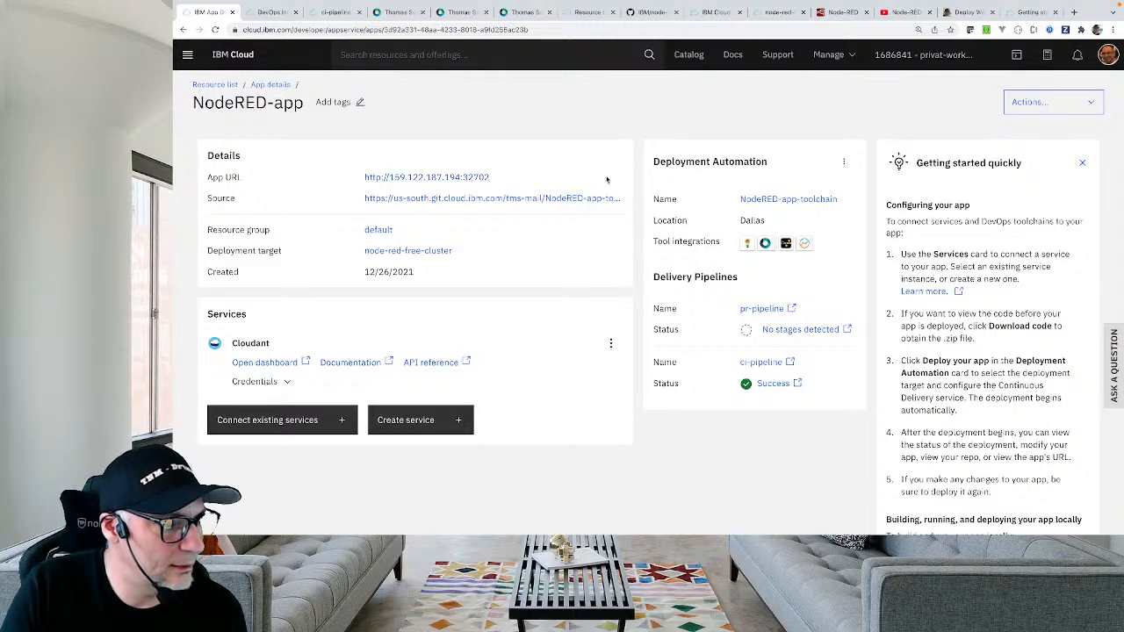
# Switch to the draw.io diagram and add a small vertical container labelled Pod in the Kubernetes Cluster area.
pyautogui.hotkey('ctrl', 'Left')
pyautogui.scroll(-3, 449, 160)
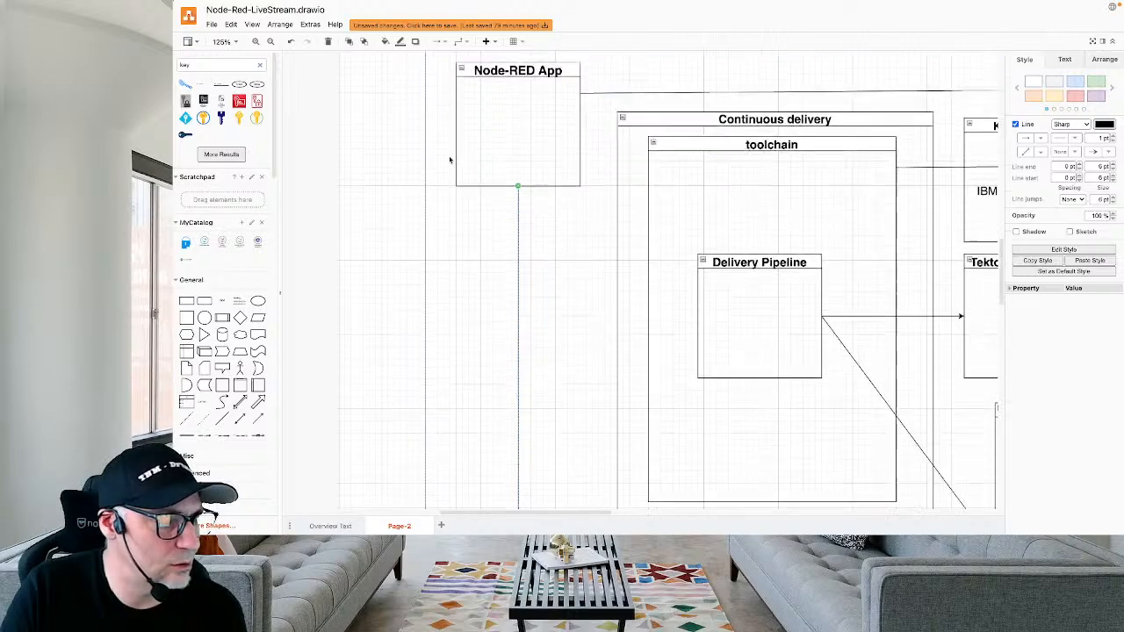
pyautogui.scroll(-3, 450, 160)
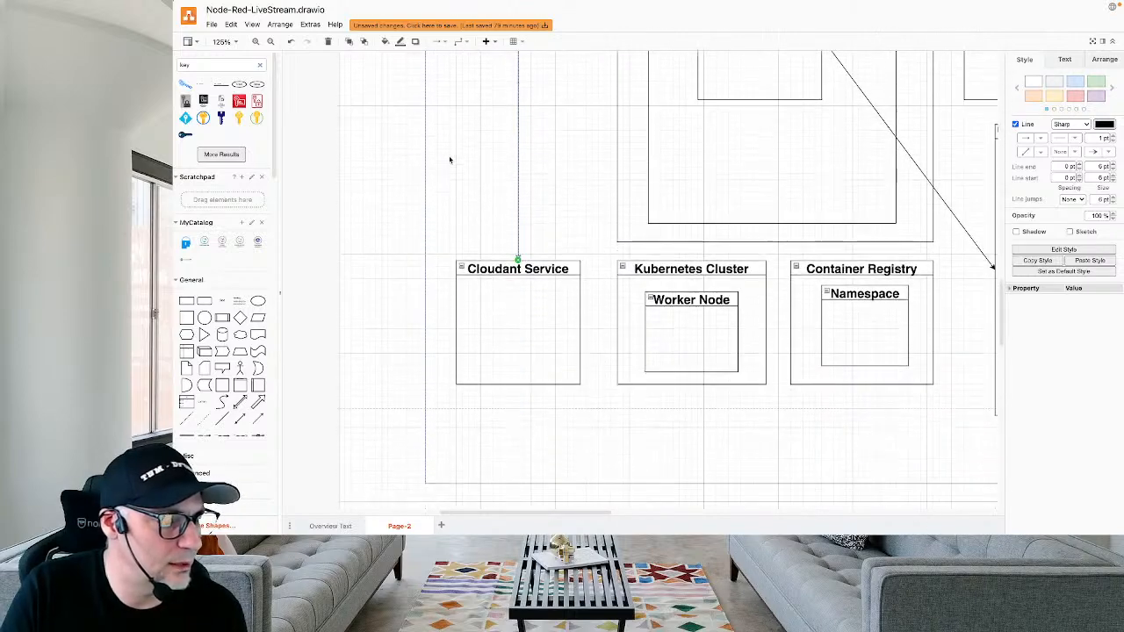
pyautogui.click(707, 300)
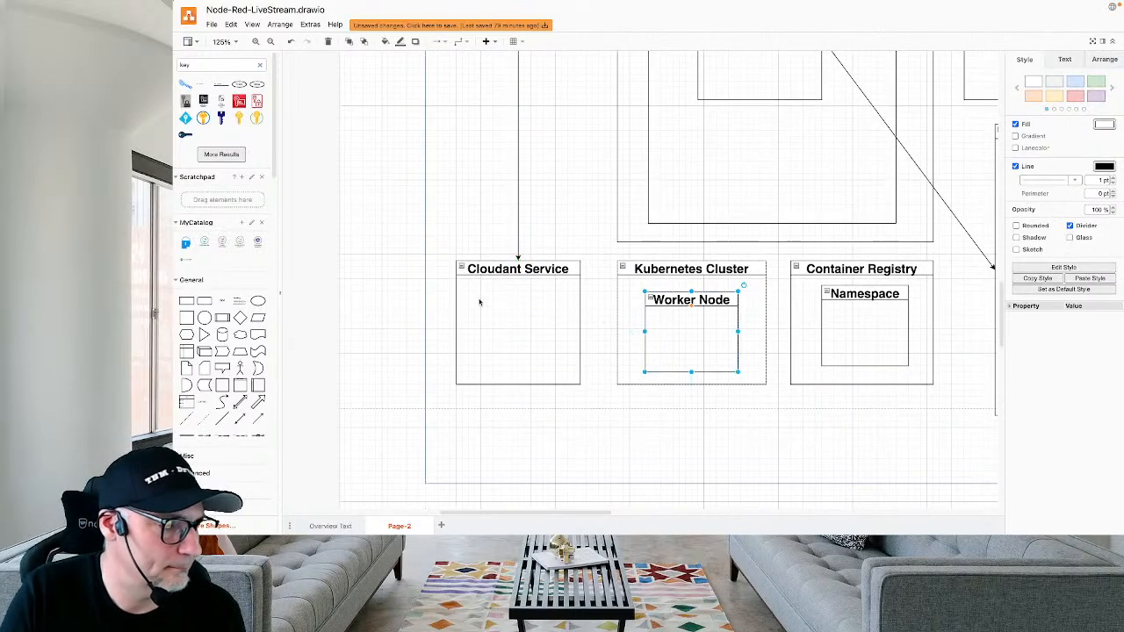
pyautogui.click(243, 378)
pyautogui.moveTo(579, 216); pyautogui.dragTo(617, 273)
pyautogui.doubleClick(651, 281)
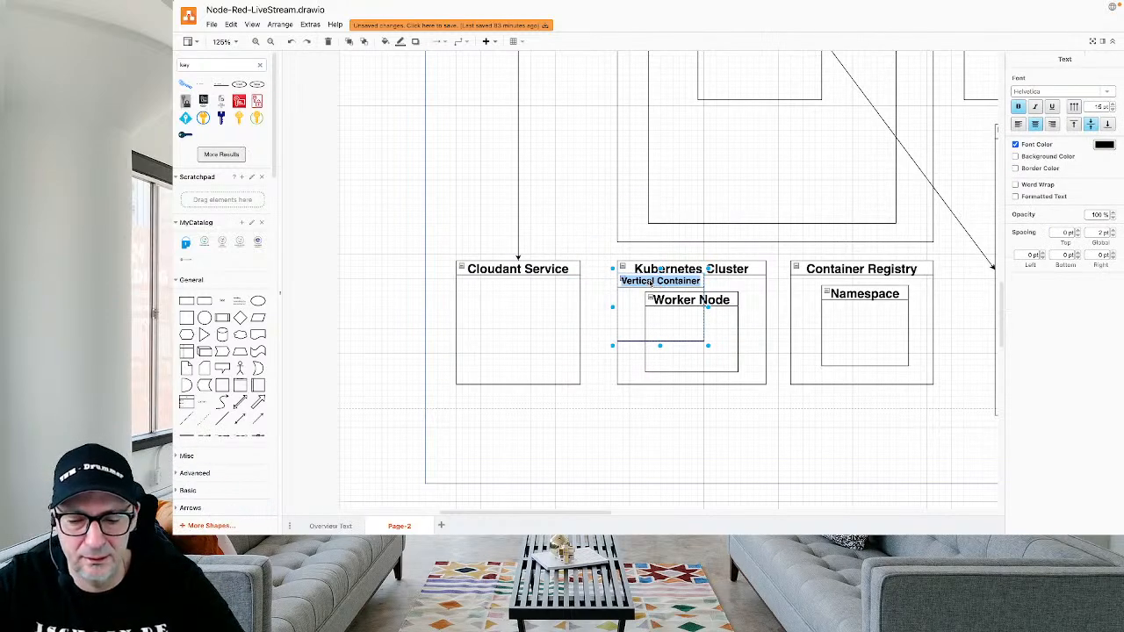
pyautogui.write('Pod')
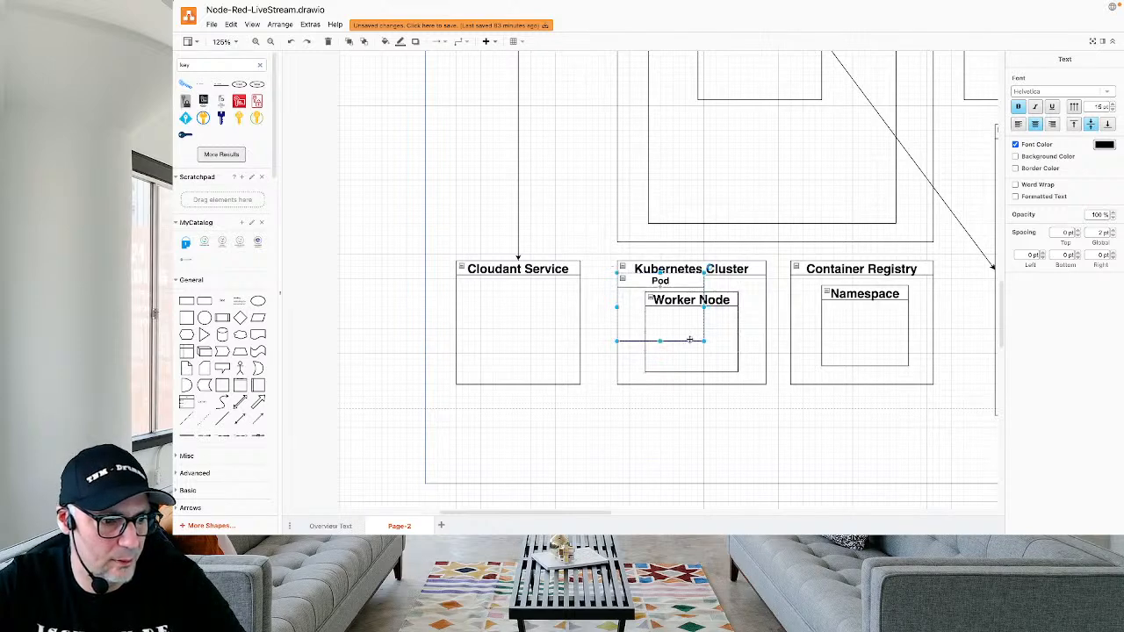
pyautogui.click(689, 339)
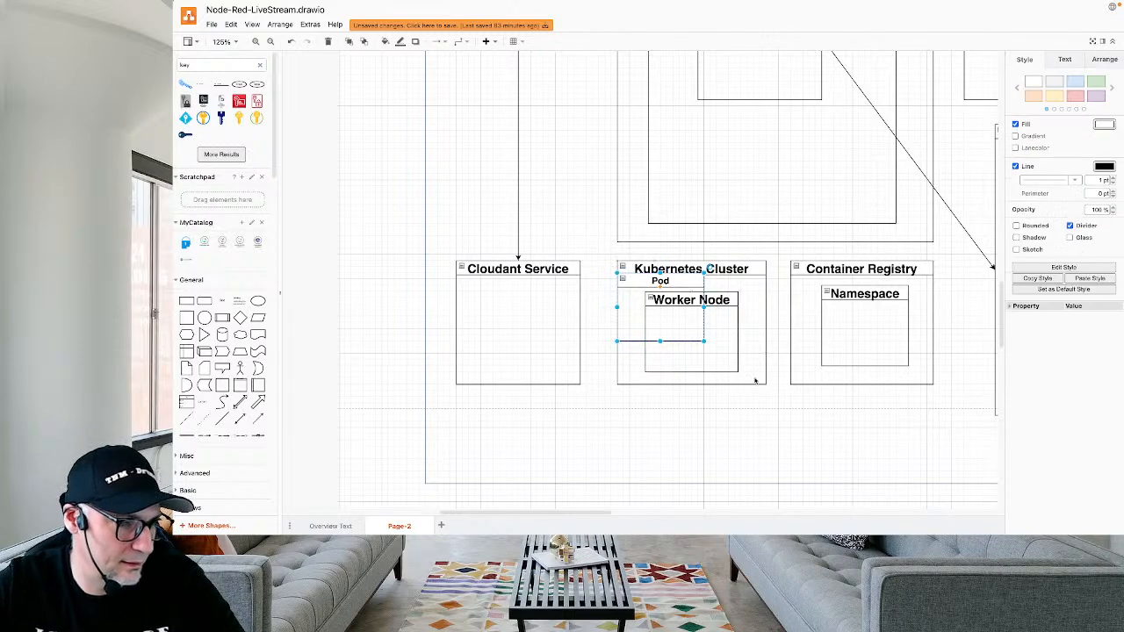
# Extend the Kubernetes Cluster and Worker Node containers downward, and fit a narrowed Pod container inside Worker Node.
pyautogui.moveTo(766, 384); pyautogui.dragTo(766, 431)
pyautogui.click(720, 359)
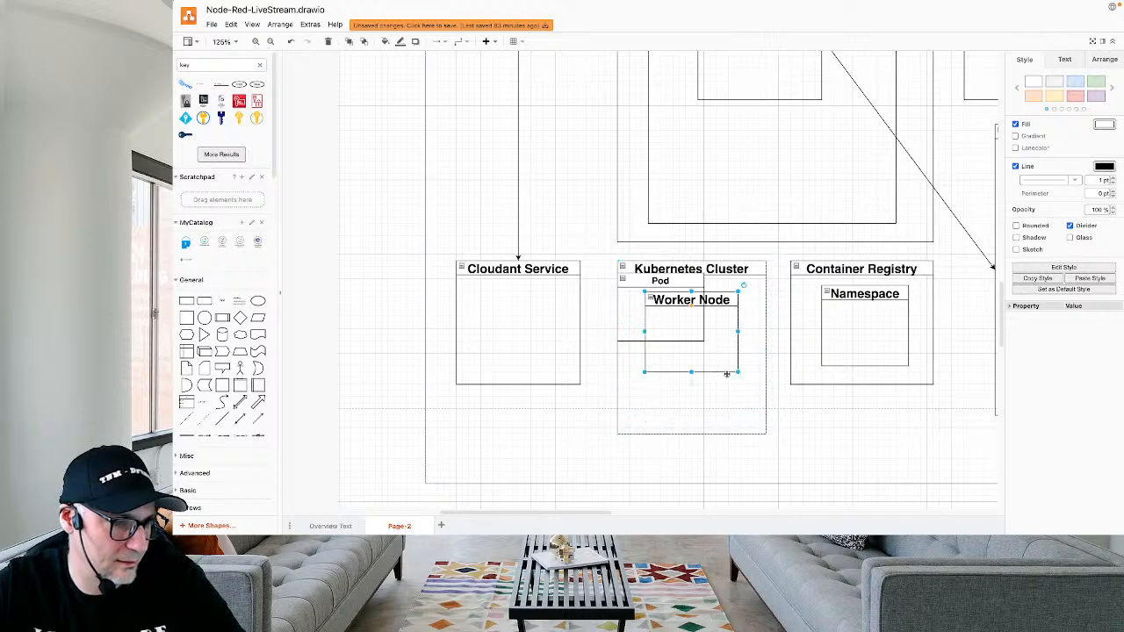
pyautogui.moveTo(738, 371); pyautogui.dragTo(736, 416)
pyautogui.click(683, 337)
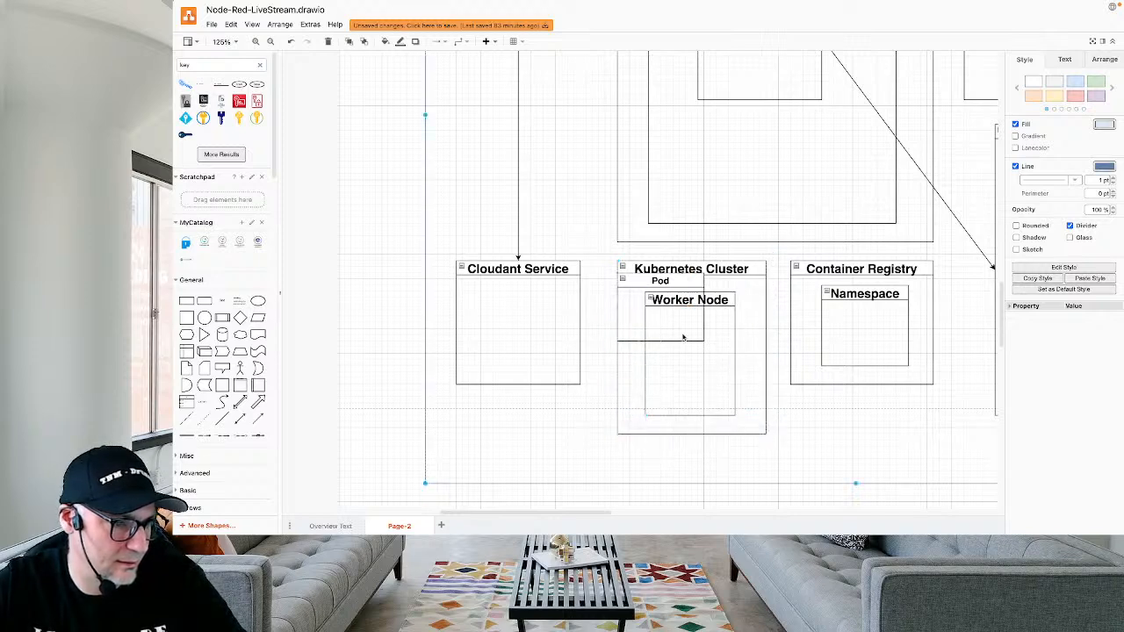
pyautogui.click(662, 281)
pyautogui.moveTo(662, 280); pyautogui.dragTo(682, 327)
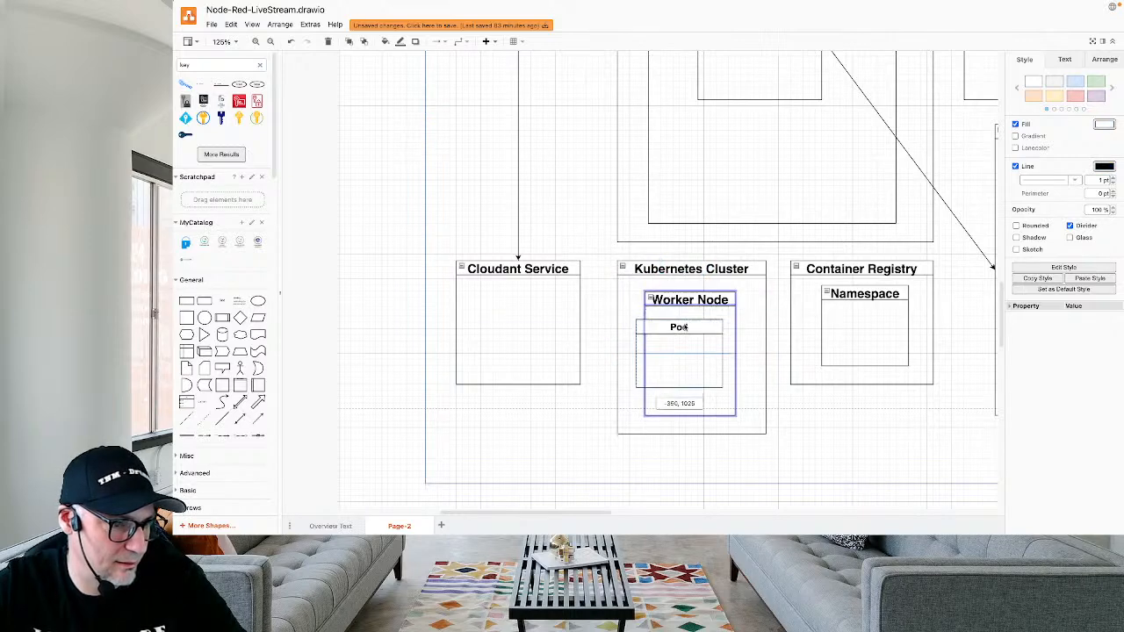
pyautogui.moveTo(630, 354); pyautogui.dragTo(660, 352)
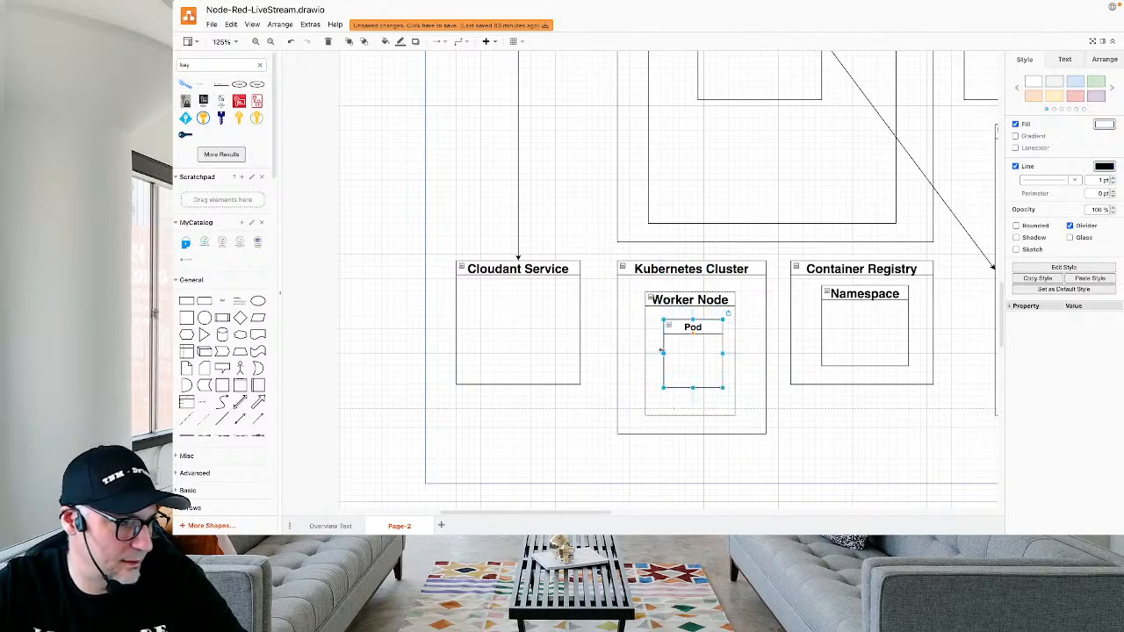
# Add another vertical container to the diagram and label it node-red.
pyautogui.click(240, 385)
pyautogui.doubleClick(662, 225)
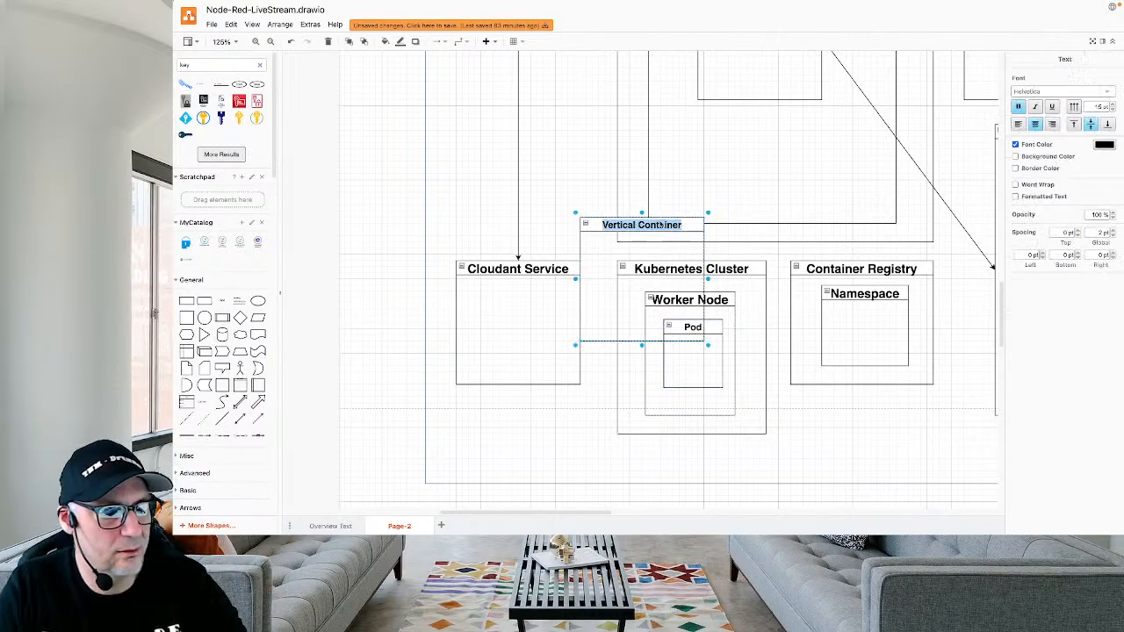
pyautogui.press('BackSpace')
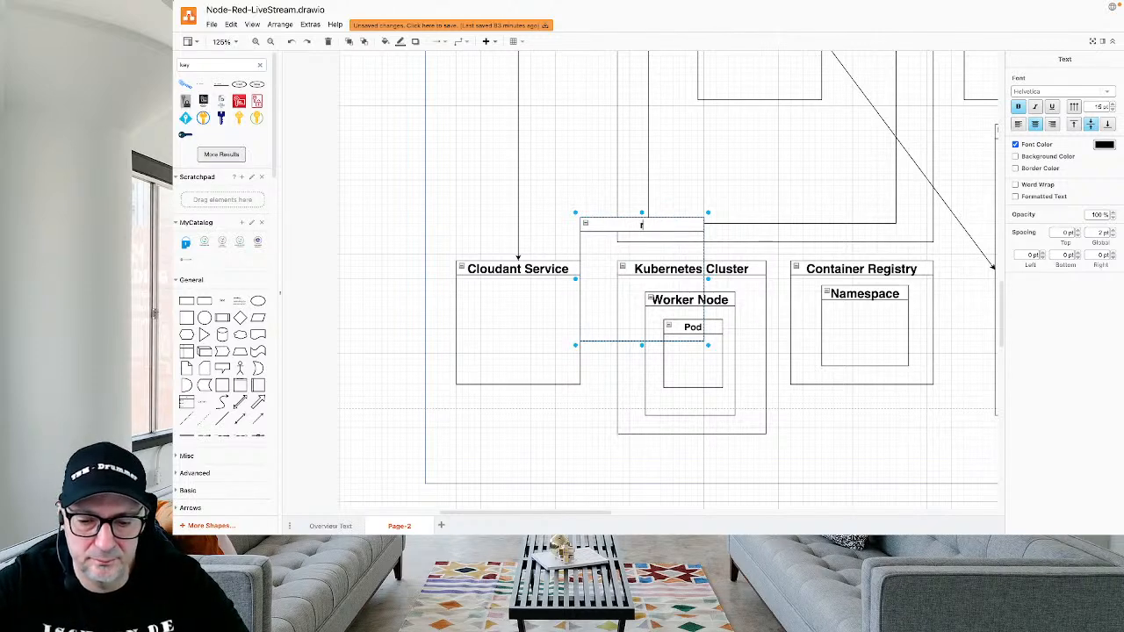
pyautogui.write('ned')
pyautogui.press('BackSpace')
pyautogui.press('BackSpace')
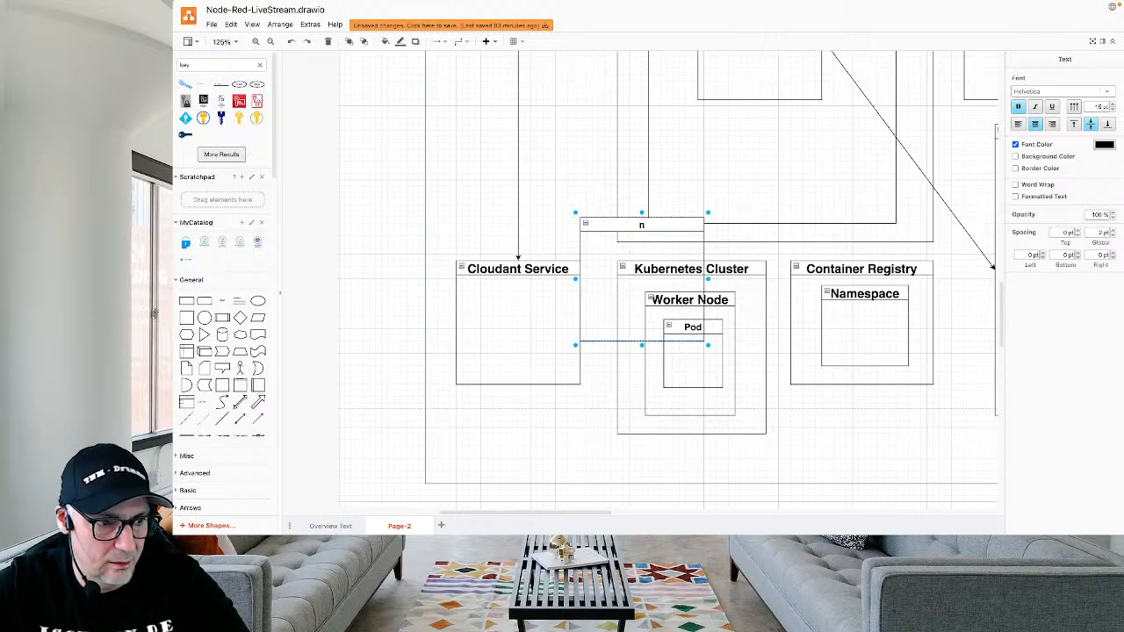
pyautogui.write('o')
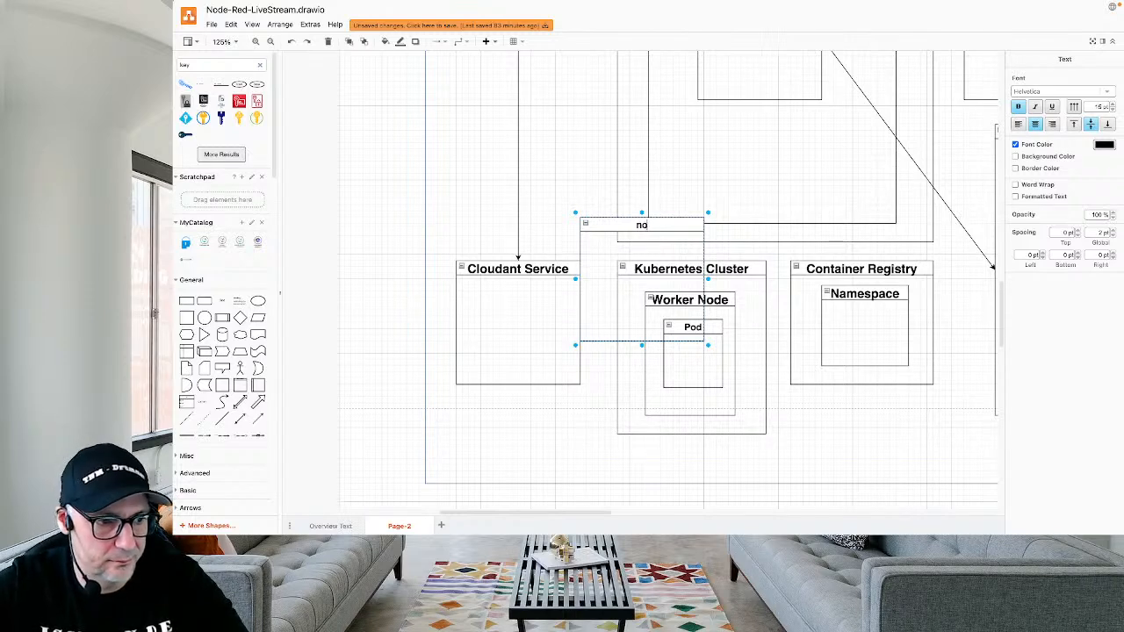
pyautogui.write('de-red')
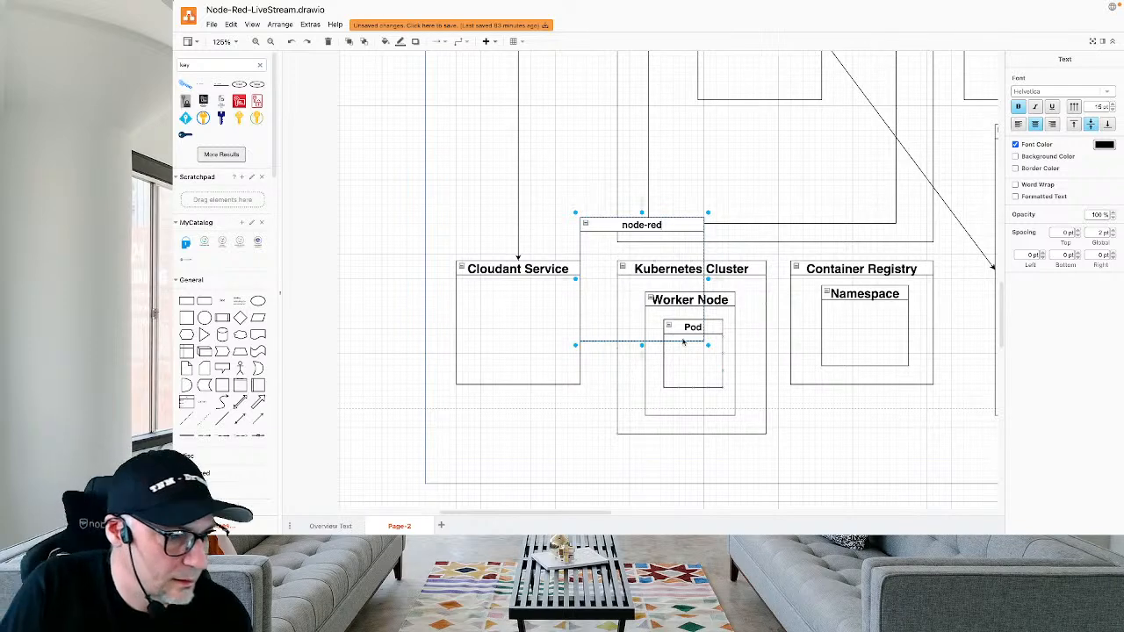
pyautogui.press('Escape')
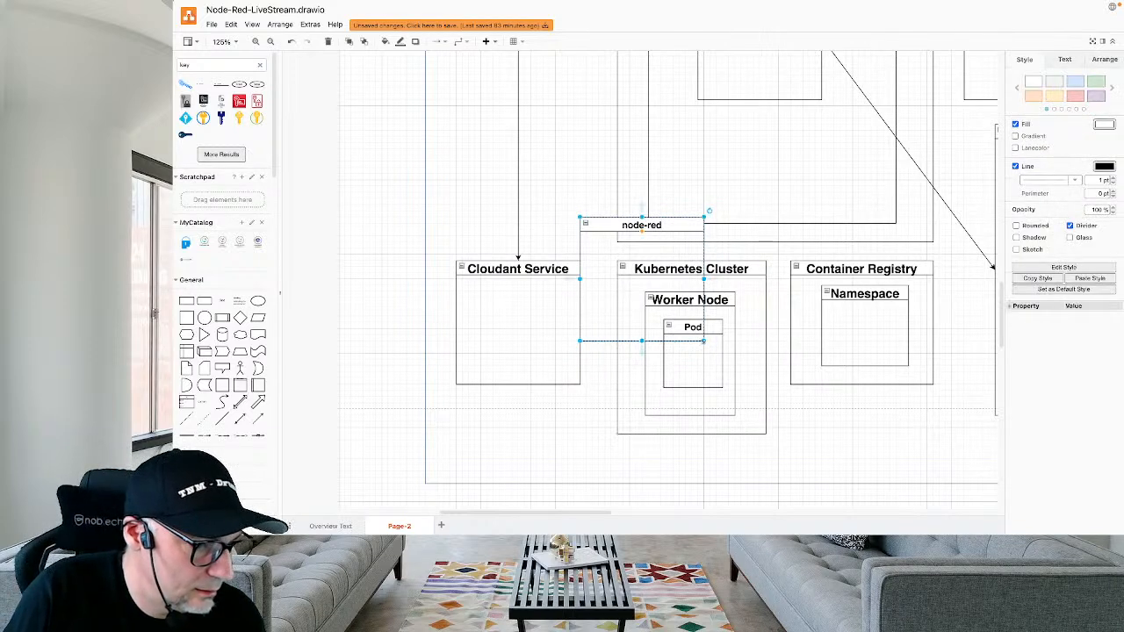
# Shrink the node-red container and nest it inside Pod, and extend Worker Node's lower edge to leave room around Pod.
pyautogui.moveTo(704, 340); pyautogui.dragTo(648, 287)
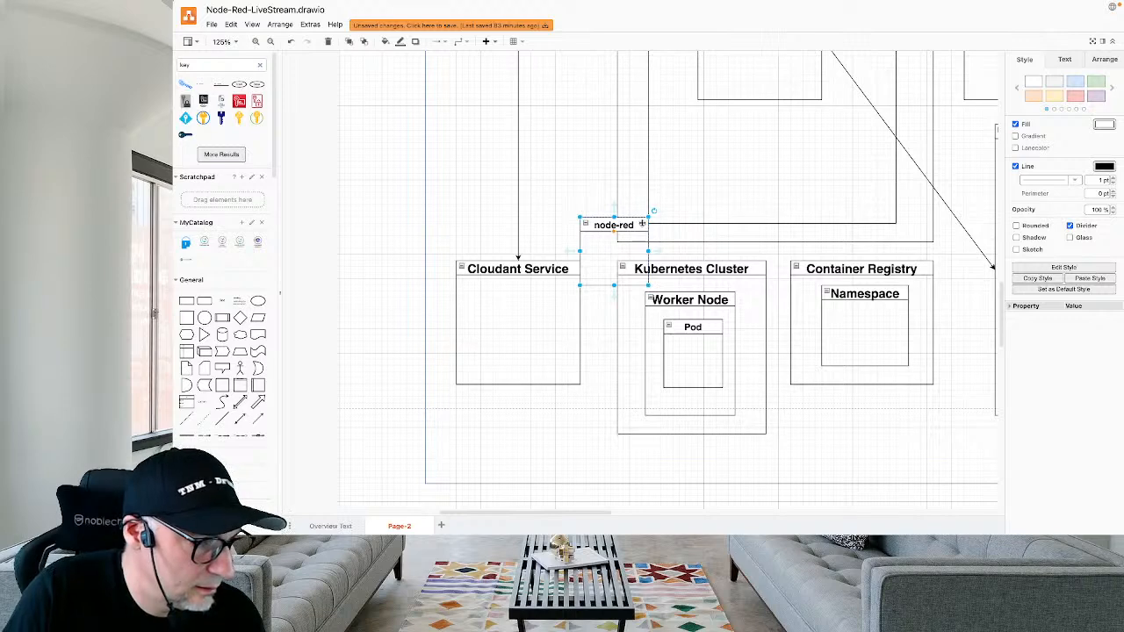
pyautogui.moveTo(642, 224); pyautogui.dragTo(708, 354)
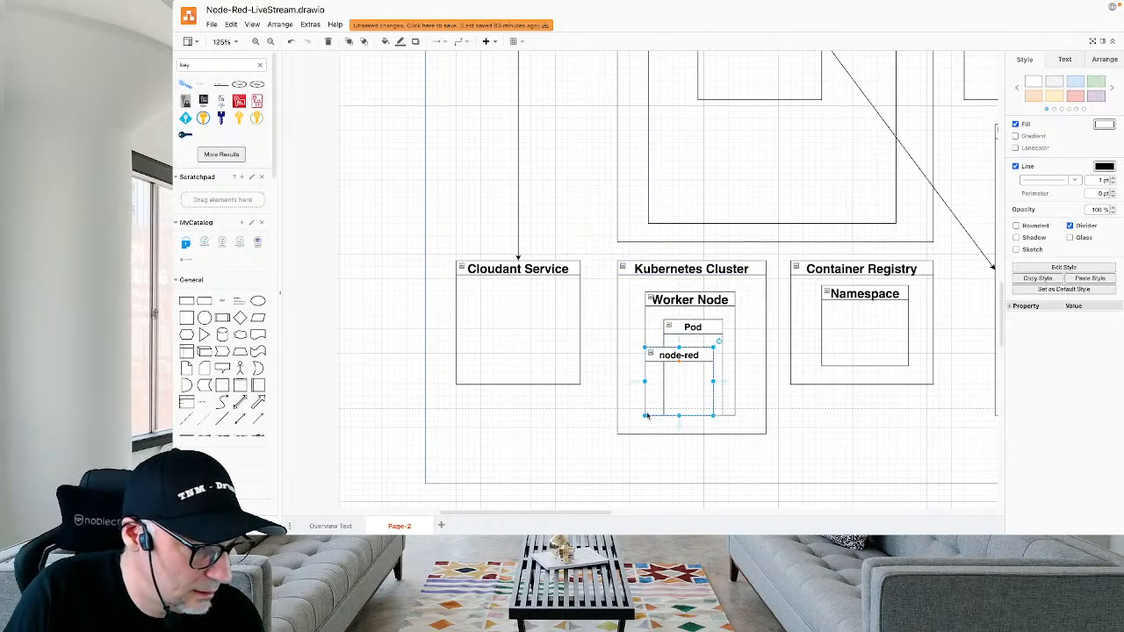
pyautogui.moveTo(647, 417); pyautogui.dragTo(675, 386)
pyautogui.scroll(-1, 686, 400)
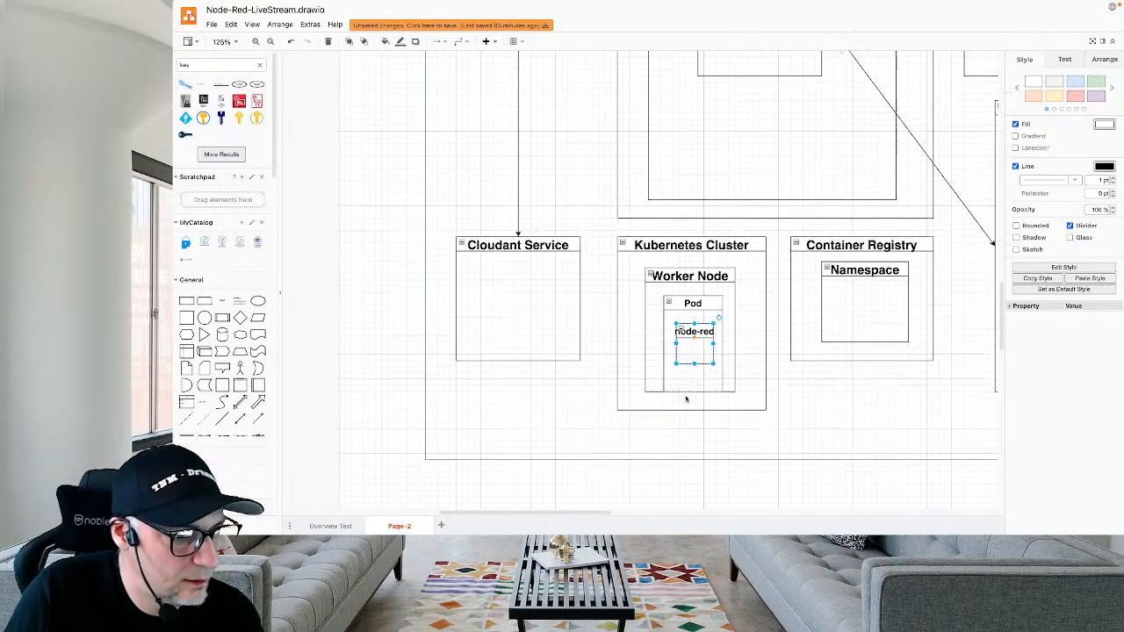
pyautogui.scroll(-2, 686, 399)
pyautogui.click(734, 326)
pyautogui.moveTo(734, 334); pyautogui.dragTo(735, 345)
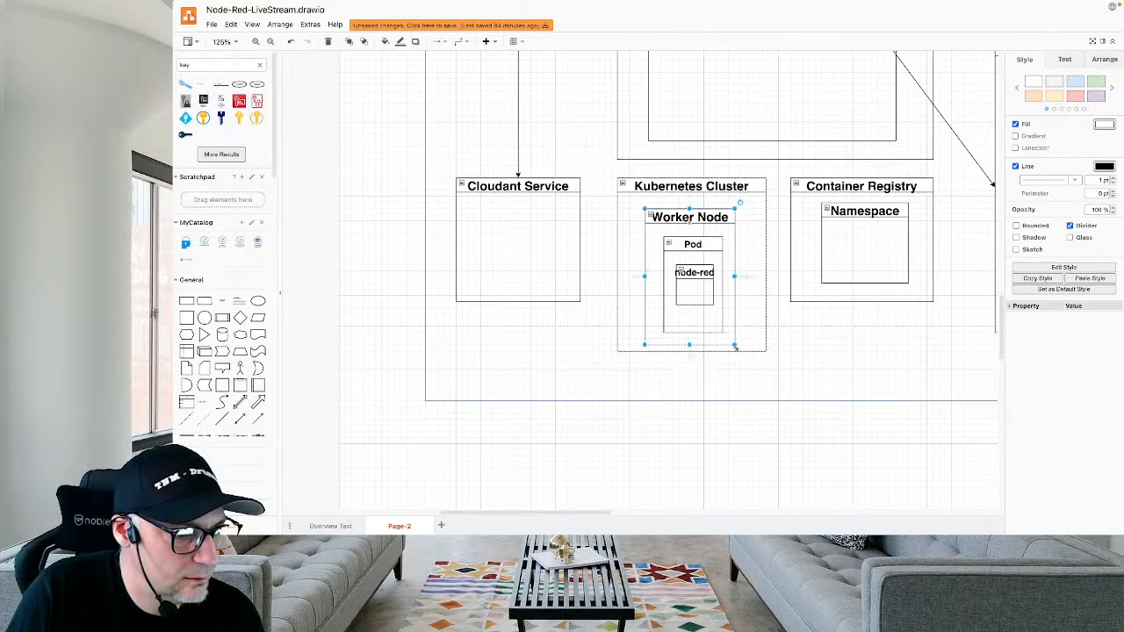
# Resize the node-red container slightly wider and centre it within the width of Pod.
pyautogui.click(709, 274)
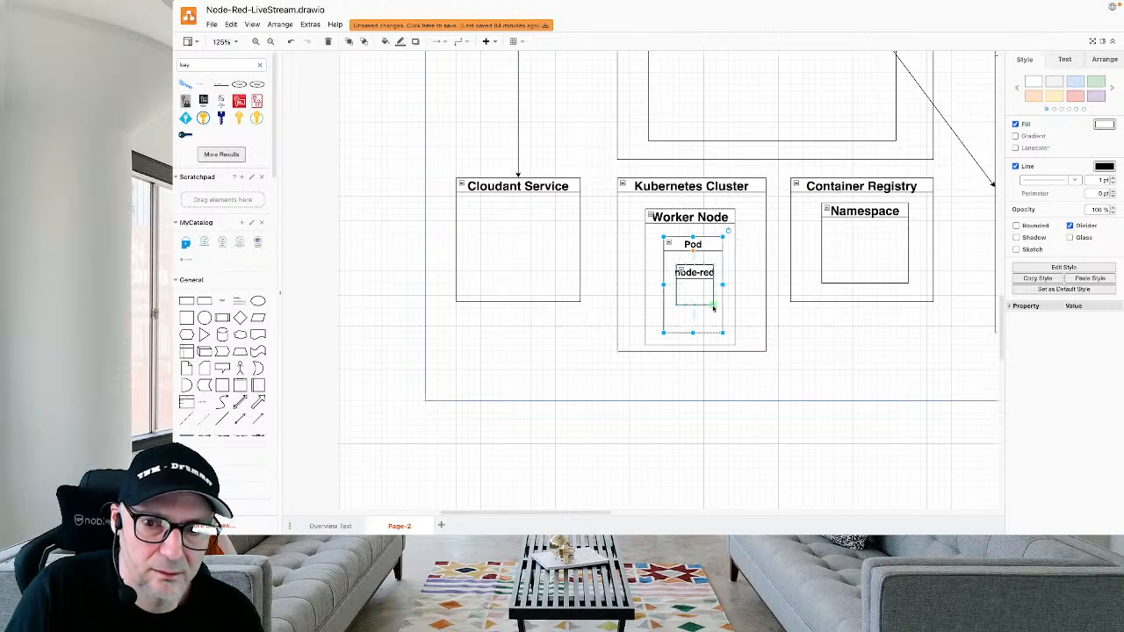
pyautogui.click(714, 307)
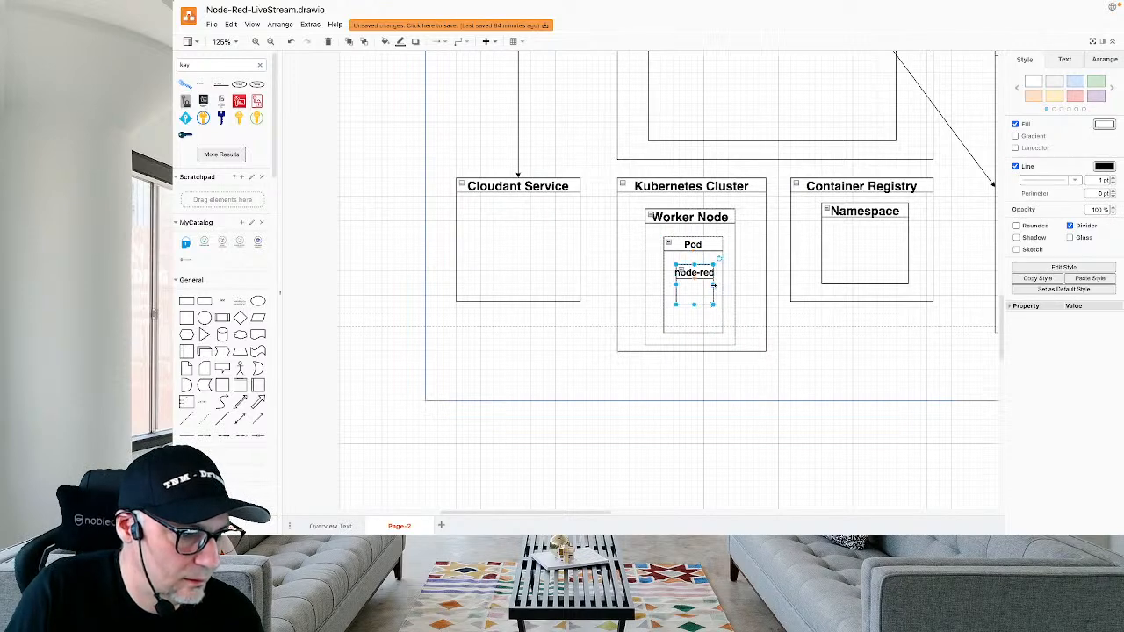
pyautogui.moveTo(714, 263)
pyautogui.mouseDown()
pyautogui.moveTo(698, 261)
pyautogui.moveTo(703, 275)
pyautogui.mouseUp()
pyautogui.click(756, 239)
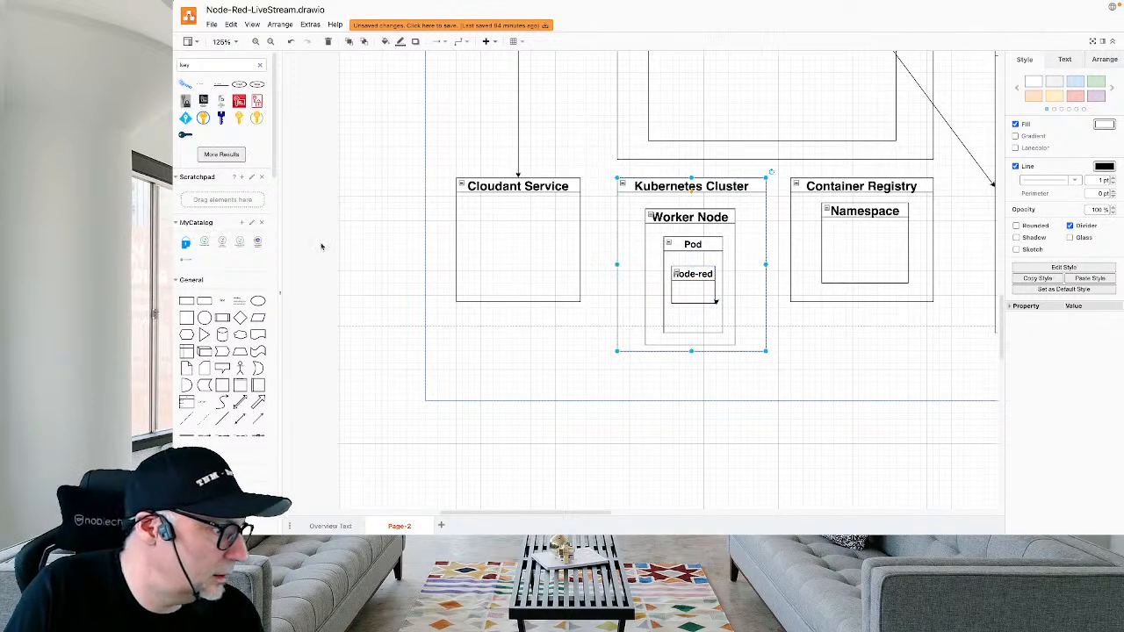
# Add an arrow running from the Kubernetes Cluster into Namespace, and place a small cylinder inside Namespace at the arrowhead.
pyautogui.click(257, 419)
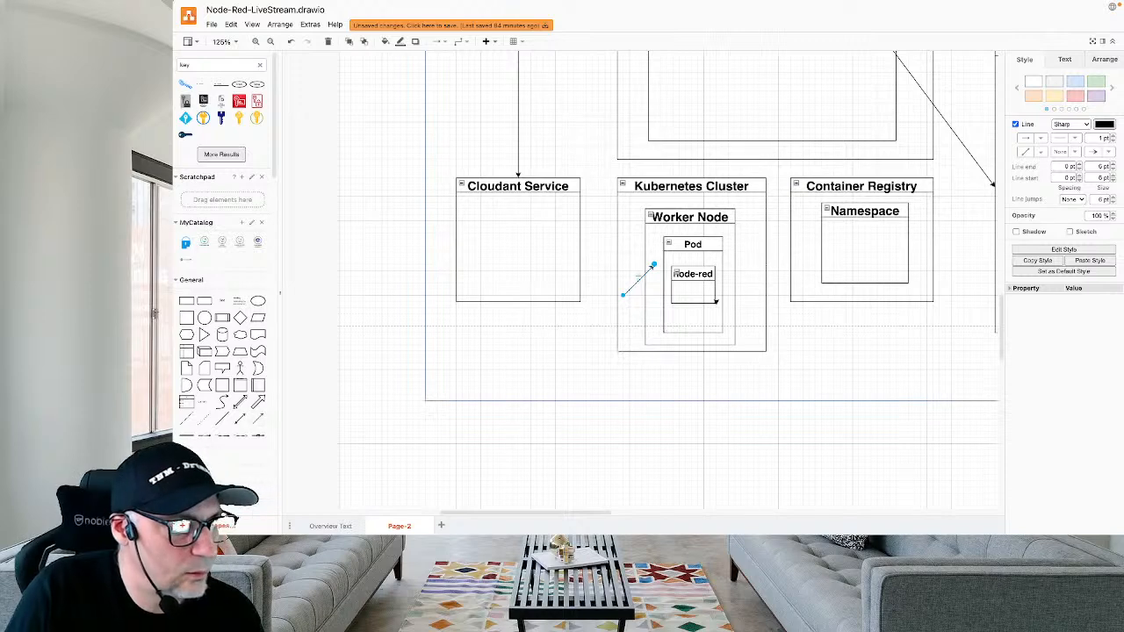
pyautogui.moveTo(656, 268); pyautogui.dragTo(841, 250)
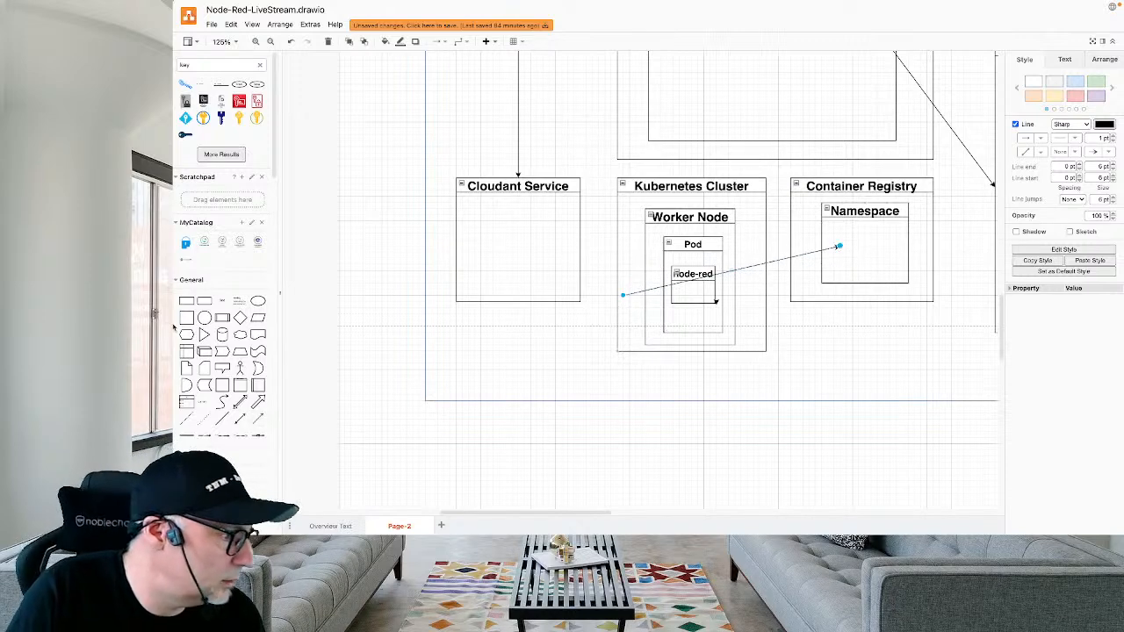
pyautogui.click(223, 334)
pyautogui.moveTo(843, 241); pyautogui.dragTo(864, 245)
pyautogui.moveTo(886, 282); pyautogui.dragTo(876, 253)
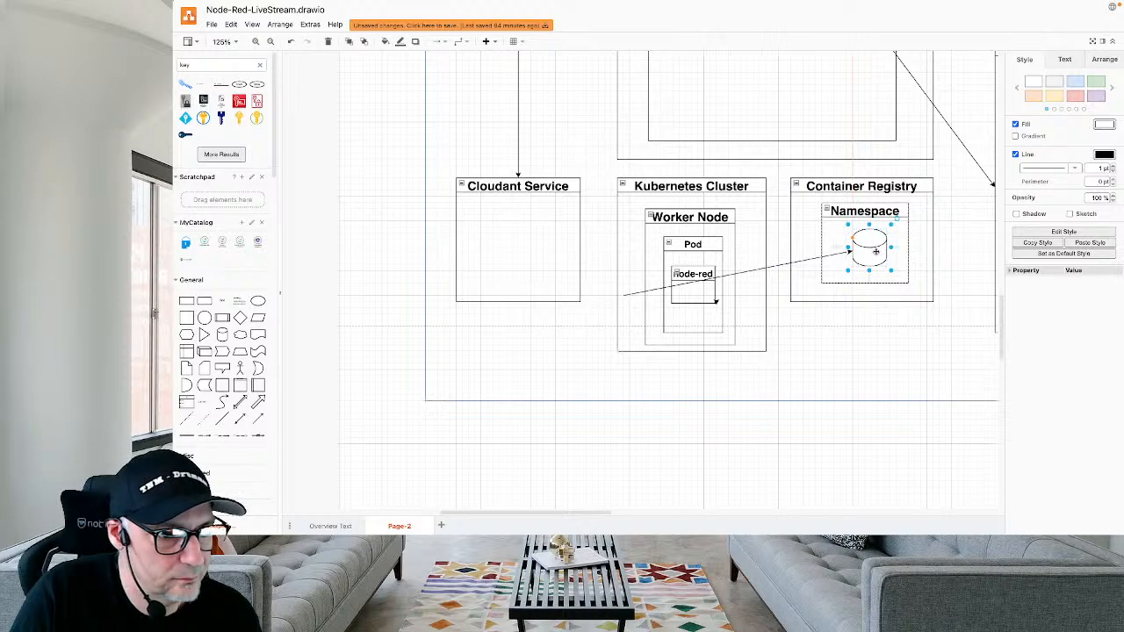
# Label the cylinder inside Namespace "container image".
pyautogui.doubleClick(877, 253)
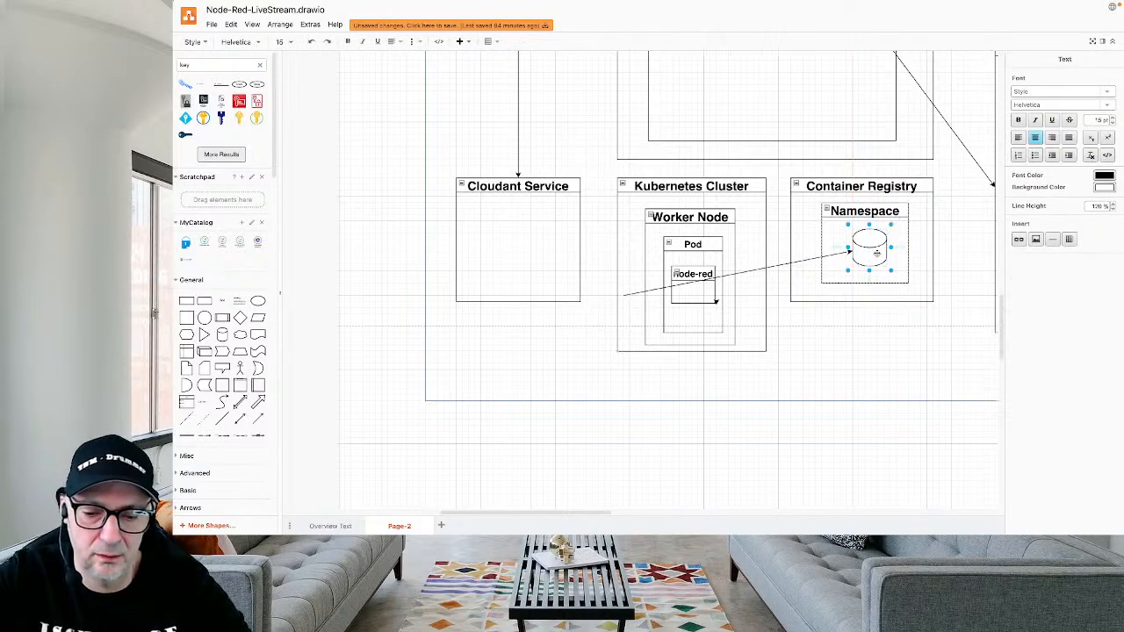
pyautogui.write('conter')
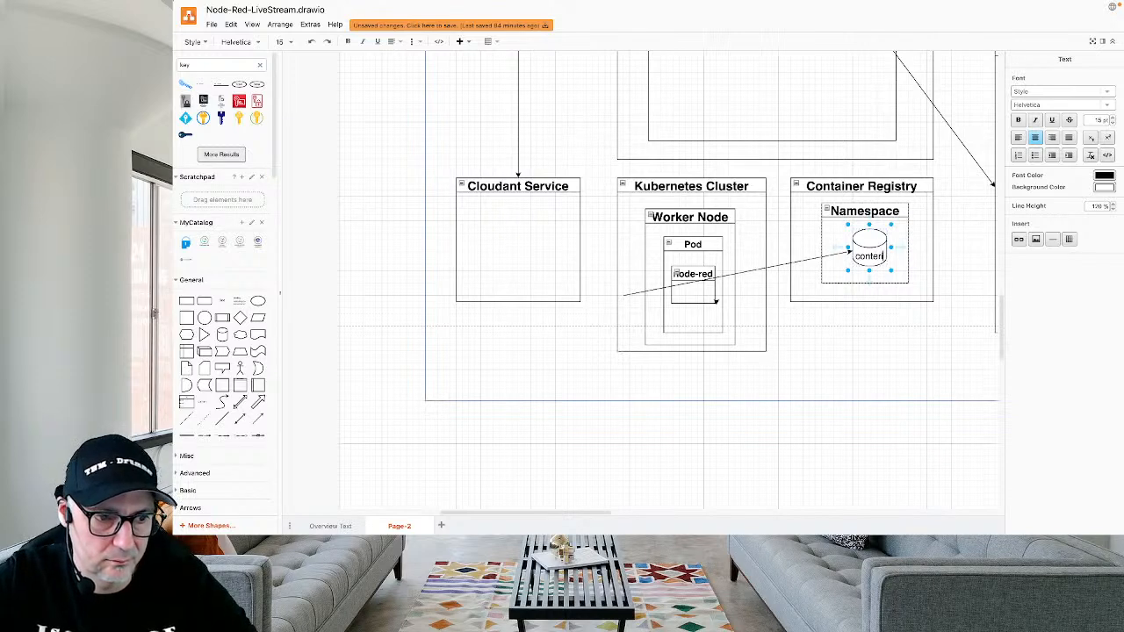
pyautogui.press('BackSpace')
pyautogui.press('BackSpace')
pyautogui.write('ainer')
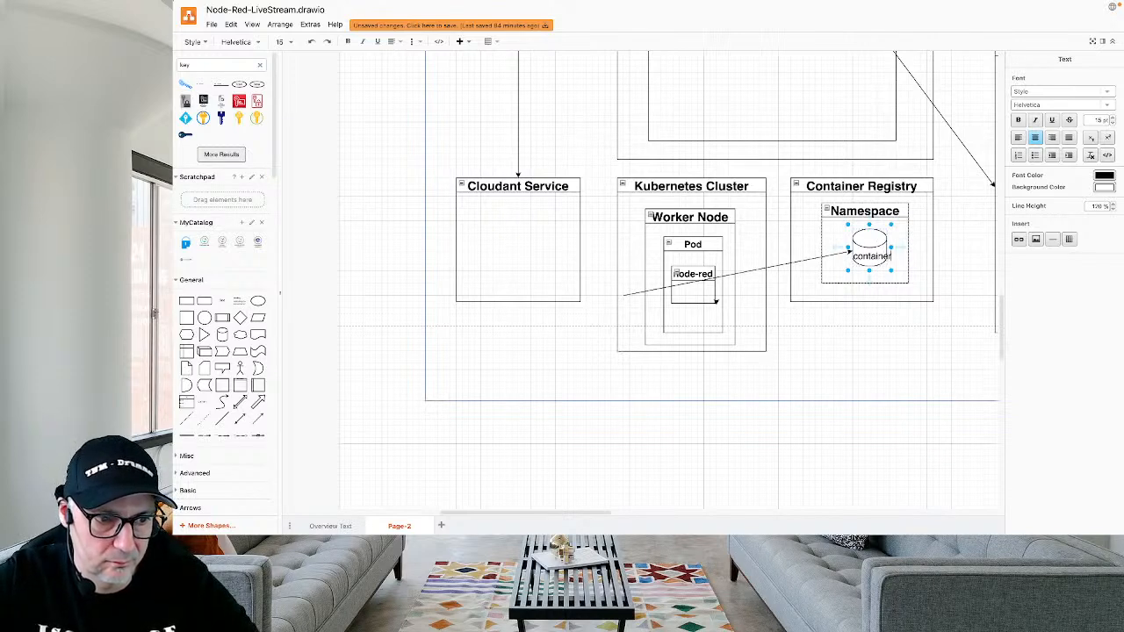
pyautogui.write(' image')
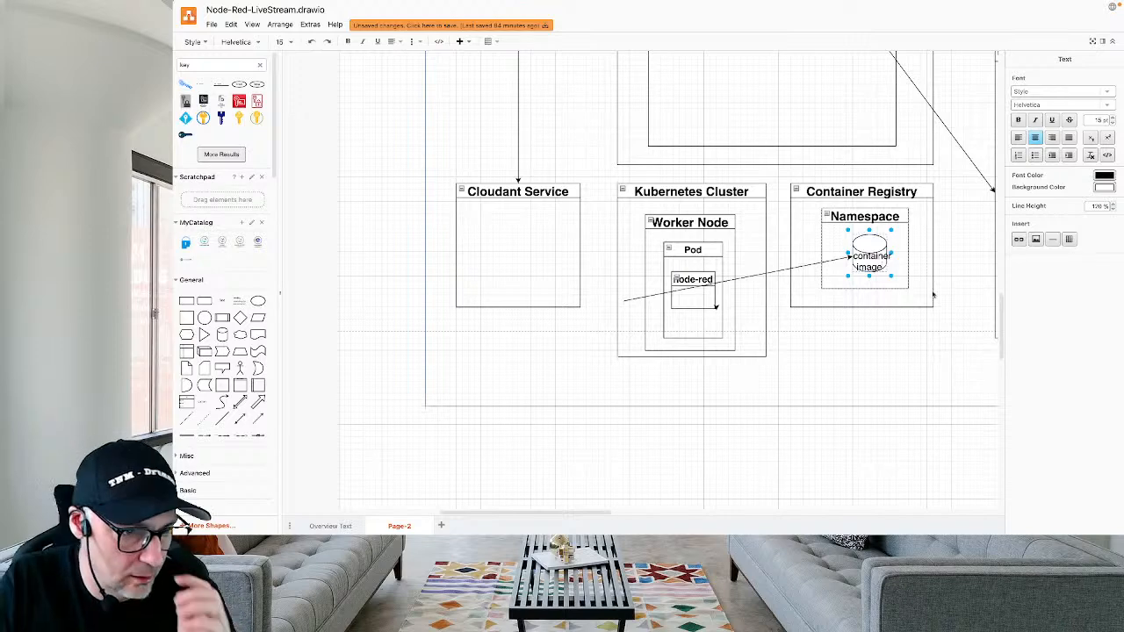
pyautogui.click(885, 278)
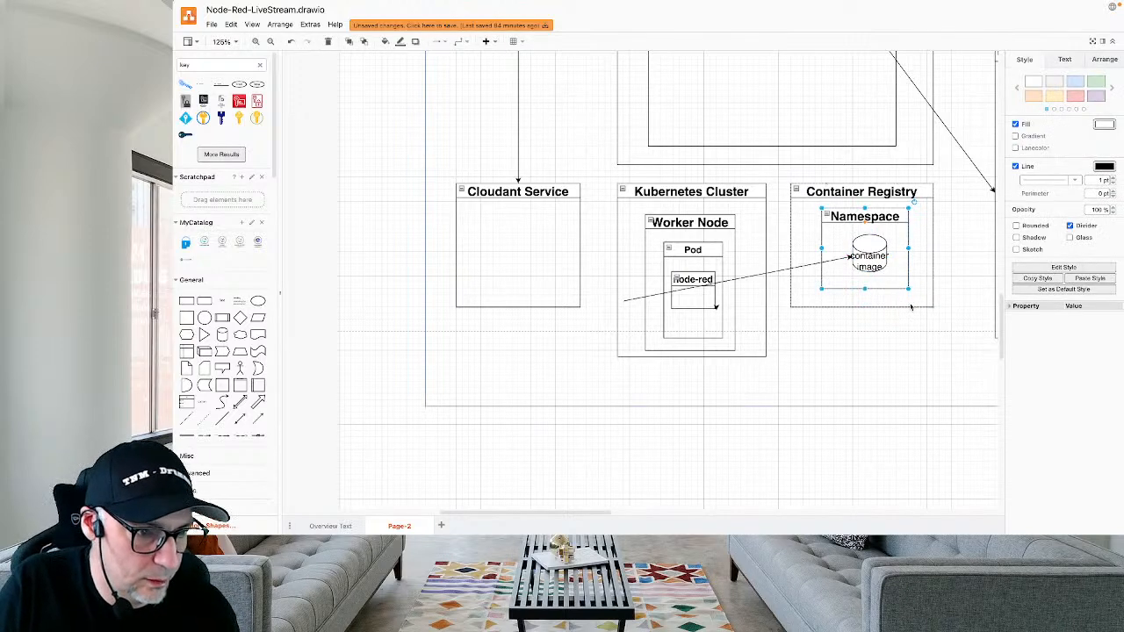
# Extend Container Registry downward to match the height of Kubernetes Cluster, and extend Namespace downward inside it.
pyautogui.click(913, 307)
pyautogui.moveTo(932, 306); pyautogui.dragTo(931, 359)
pyautogui.click(903, 283)
pyautogui.moveTo(908, 288); pyautogui.dragTo(906, 333)
# Enlarge the container image cylinder to fit its label, centre it in Namespace and give it the light red style.
pyautogui.click(878, 250)
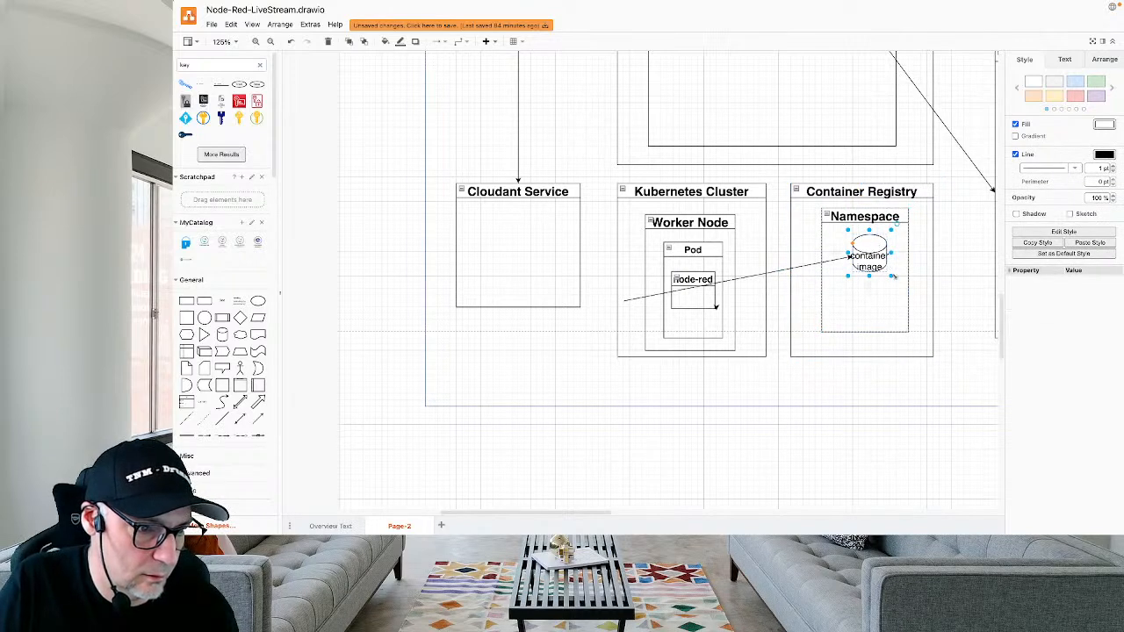
pyautogui.moveTo(893, 278); pyautogui.dragTo(900, 312)
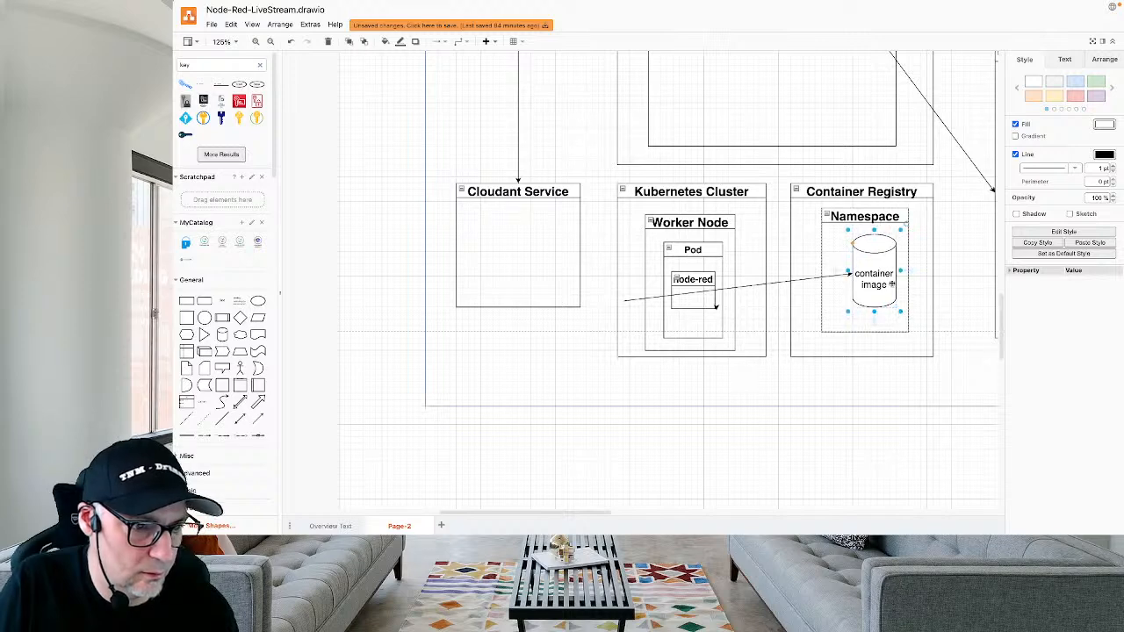
pyautogui.moveTo(885, 261); pyautogui.dragTo(879, 264)
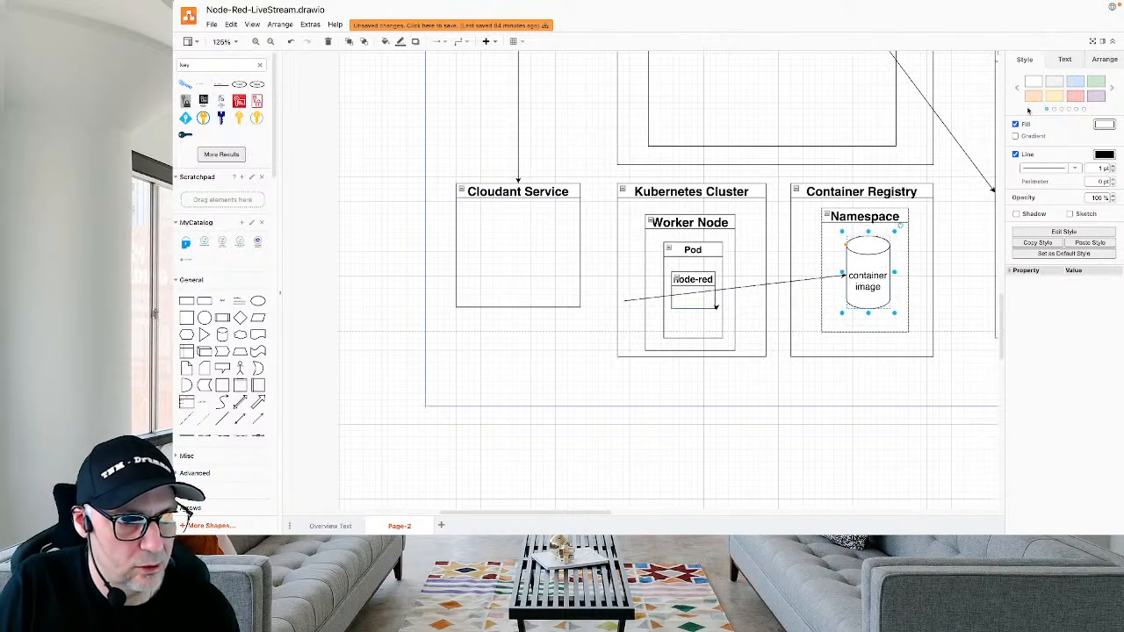
pyautogui.click(1075, 98)
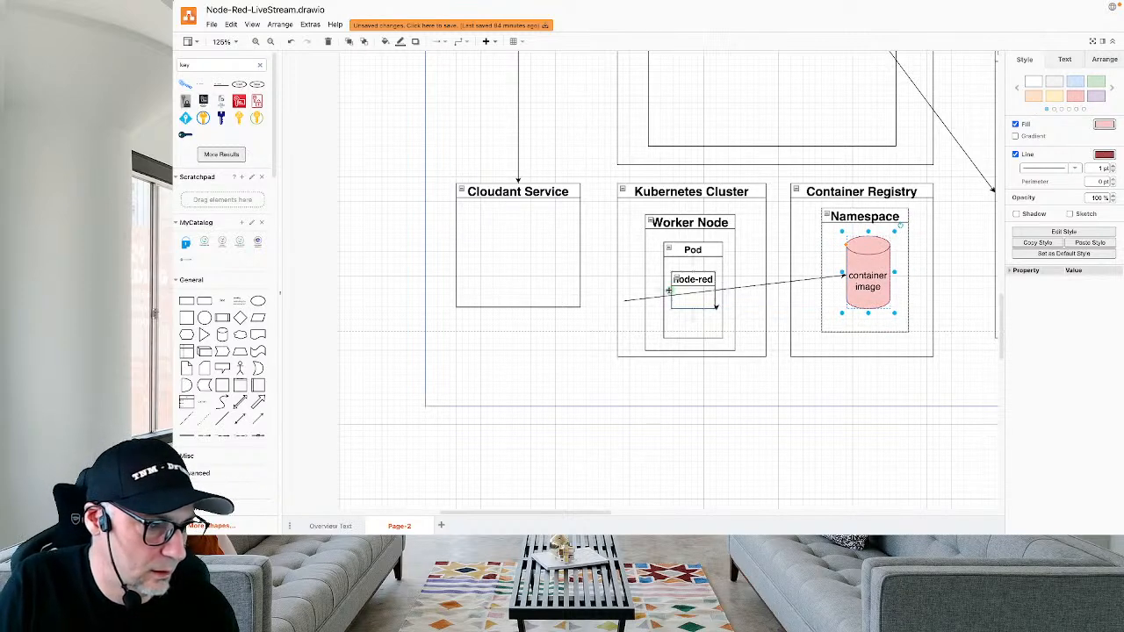
# Move the tail of the container image arrow into node-red, and shift Namespace slightly down within Container Registry.
pyautogui.click(652, 299)
pyautogui.click(627, 302)
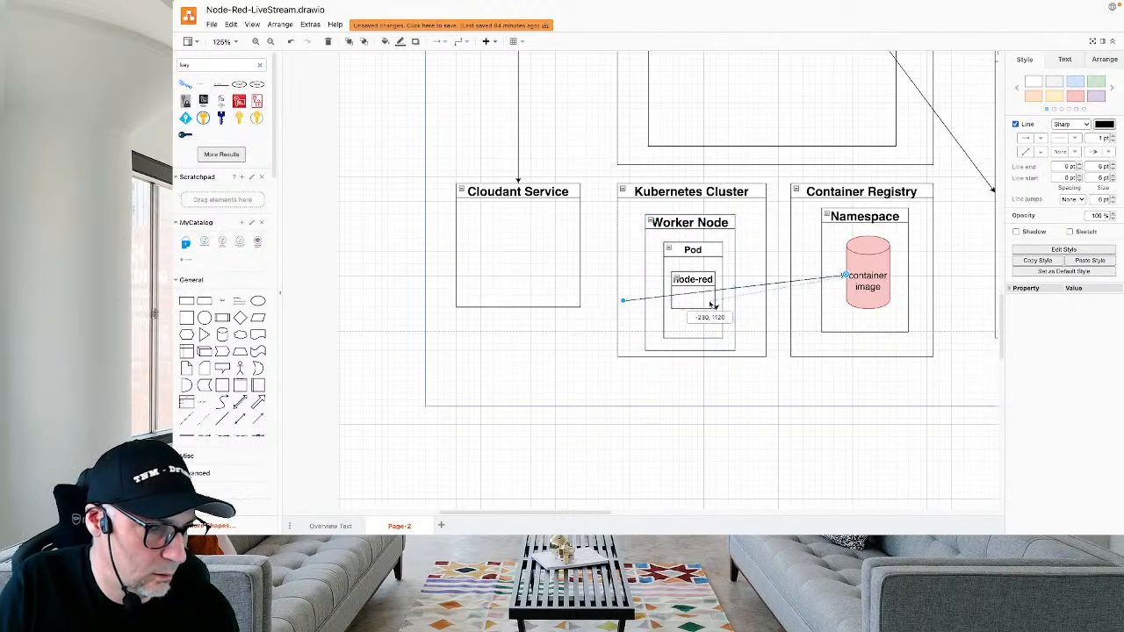
pyautogui.moveTo(713, 295); pyautogui.dragTo(711, 296)
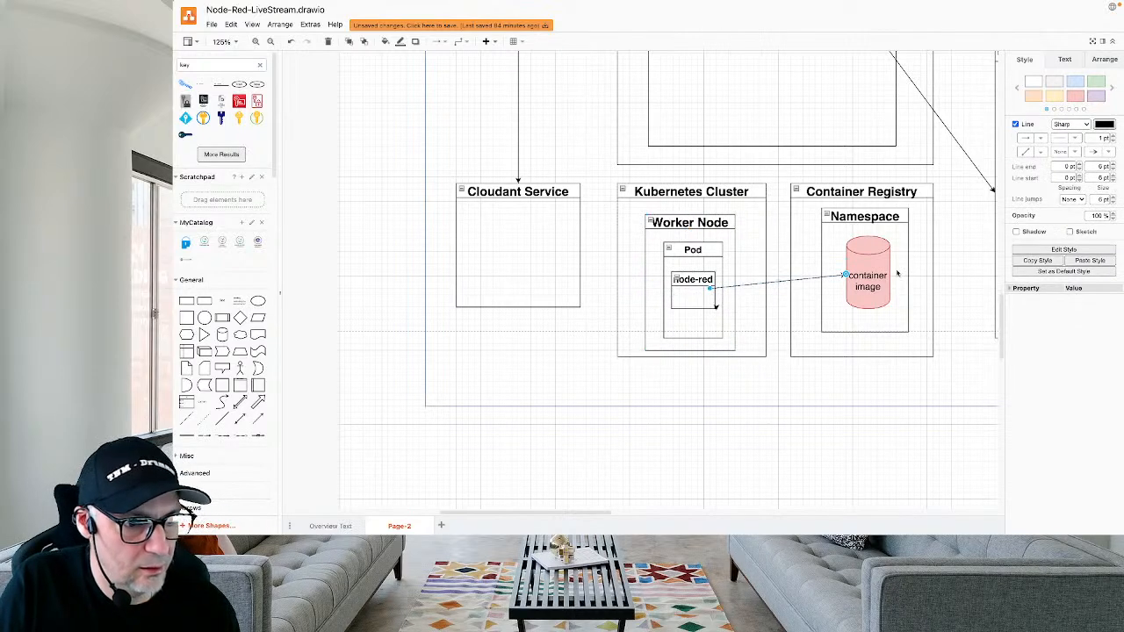
pyautogui.moveTo(898, 218); pyautogui.dragTo(899, 230)
# Delete the stray connector at node-red's lower corner, and attach the arrow's tail to node-red's edge, level with the container image cylinder.
pyautogui.click(717, 310)
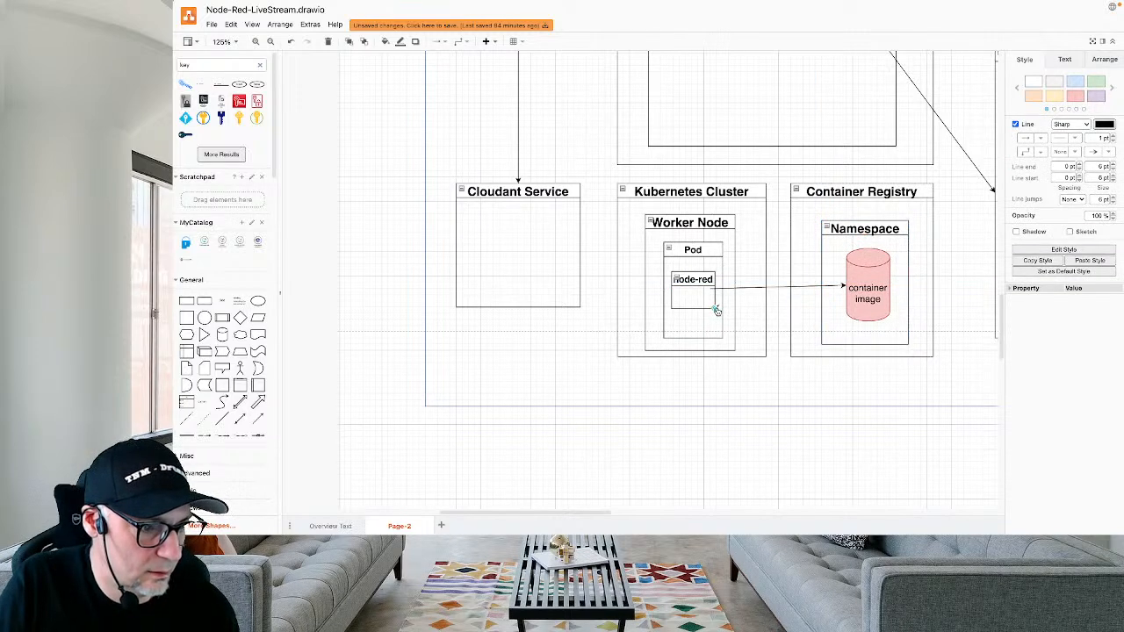
pyautogui.press('Delete')
pyautogui.click(719, 288)
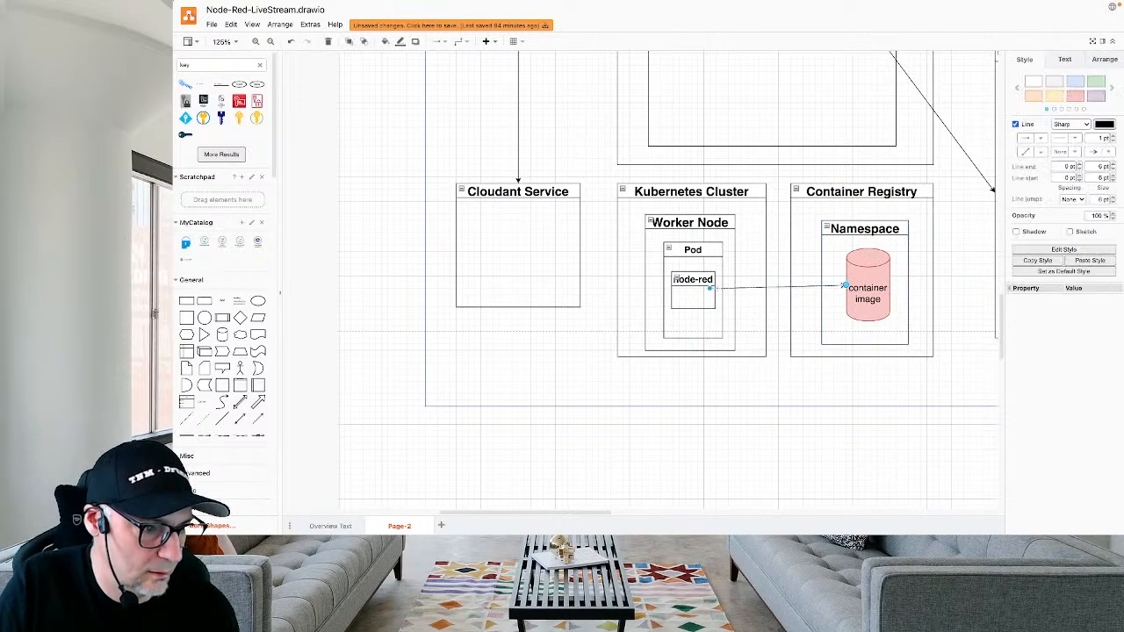
pyautogui.moveTo(711, 289); pyautogui.dragTo(715, 291)
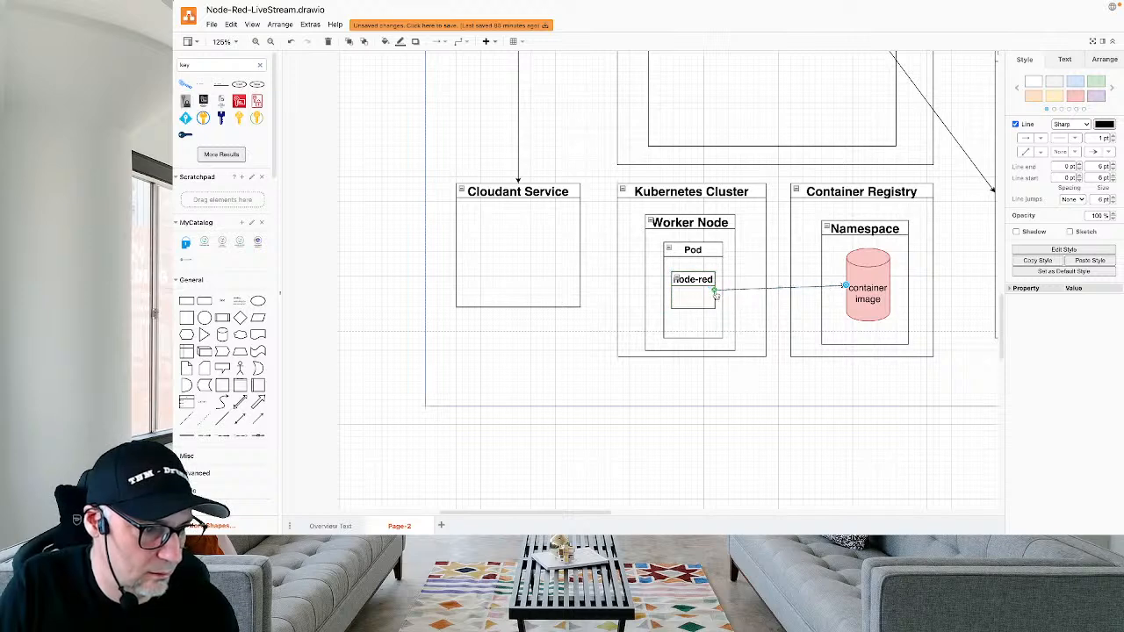
pyautogui.moveTo(874, 267); pyautogui.dragTo(875, 272)
# Give the node-red container the same light red style as the container image cylinder.
pyautogui.click(700, 282)
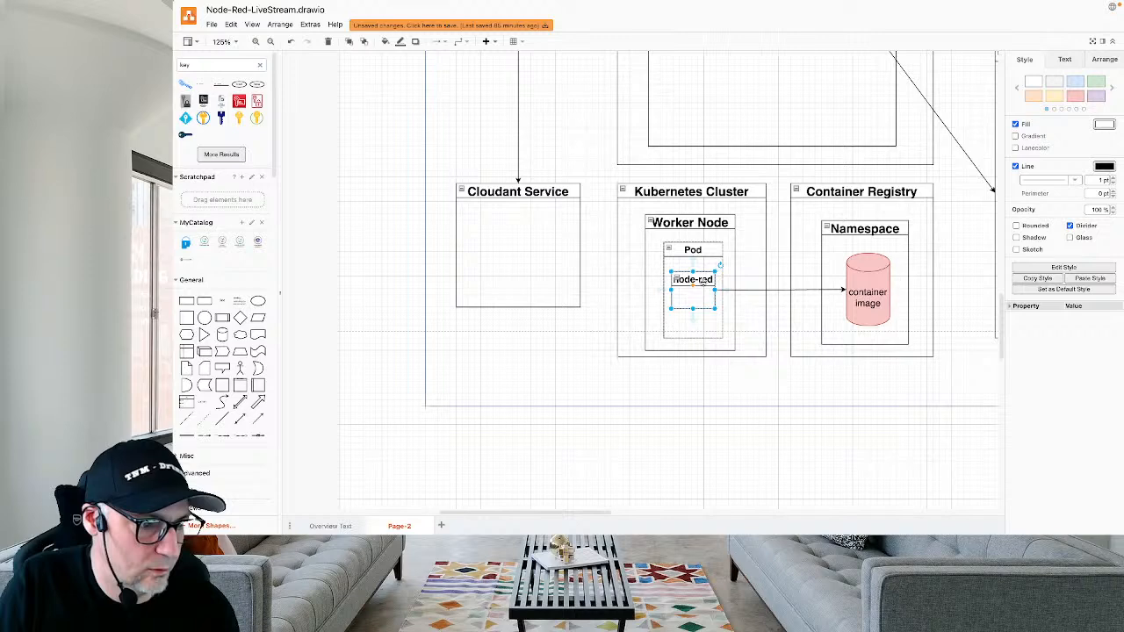
pyautogui.click(1034, 96)
pyautogui.click(1076, 97)
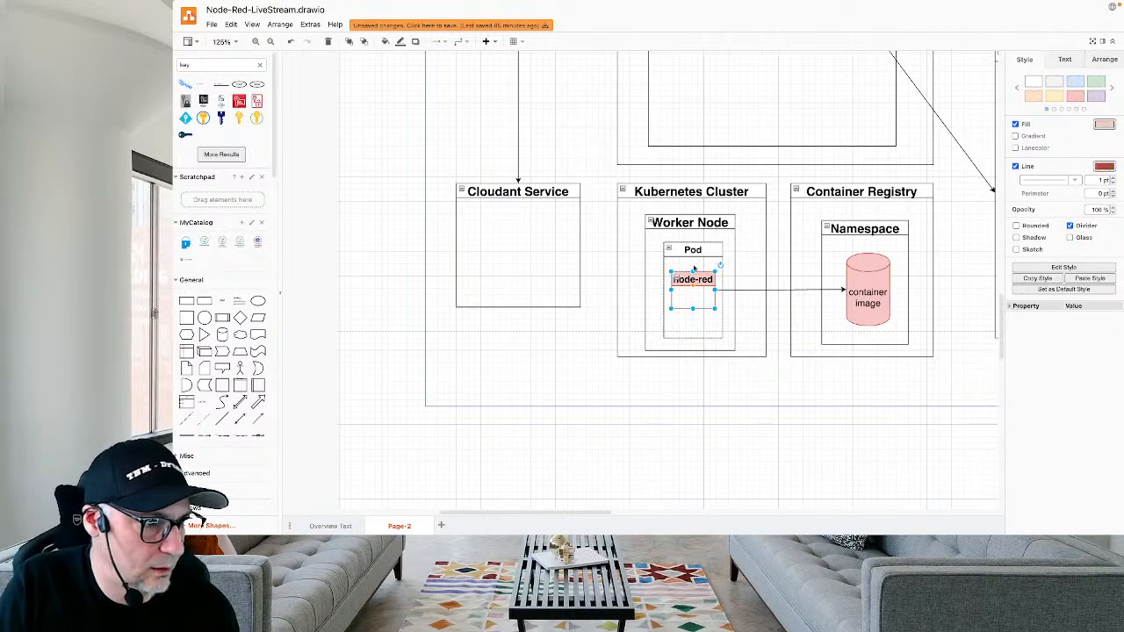
# Extend the Cloudant Service container downward to roughly the height of Kubernetes Cluster.
pyautogui.scroll(1, 664, 281)
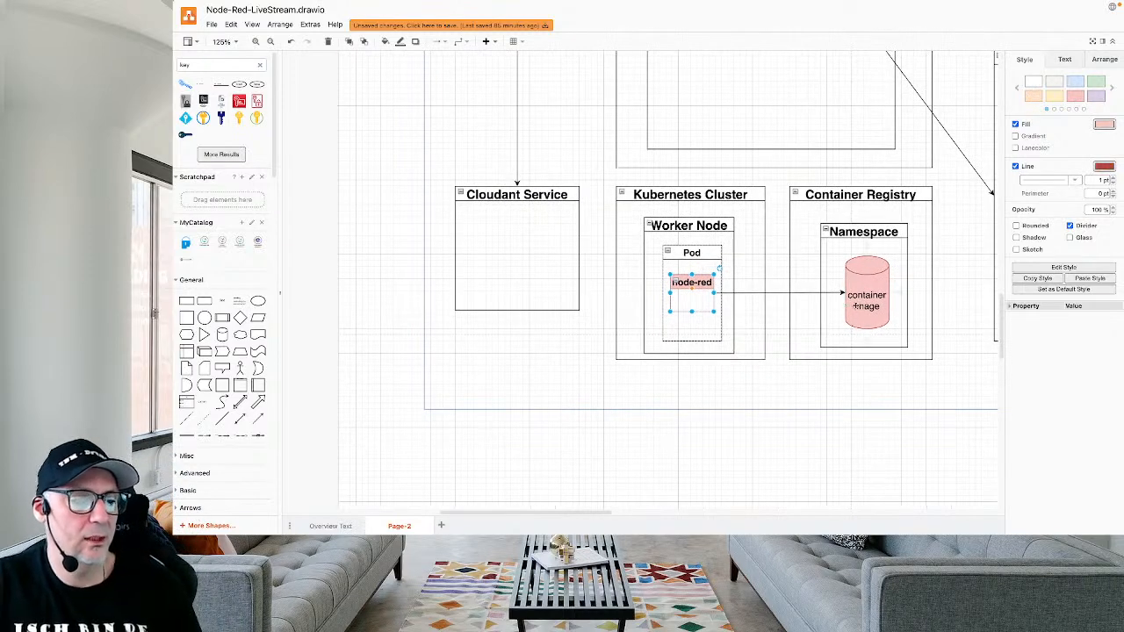
pyautogui.scroll(3, 839, 298)
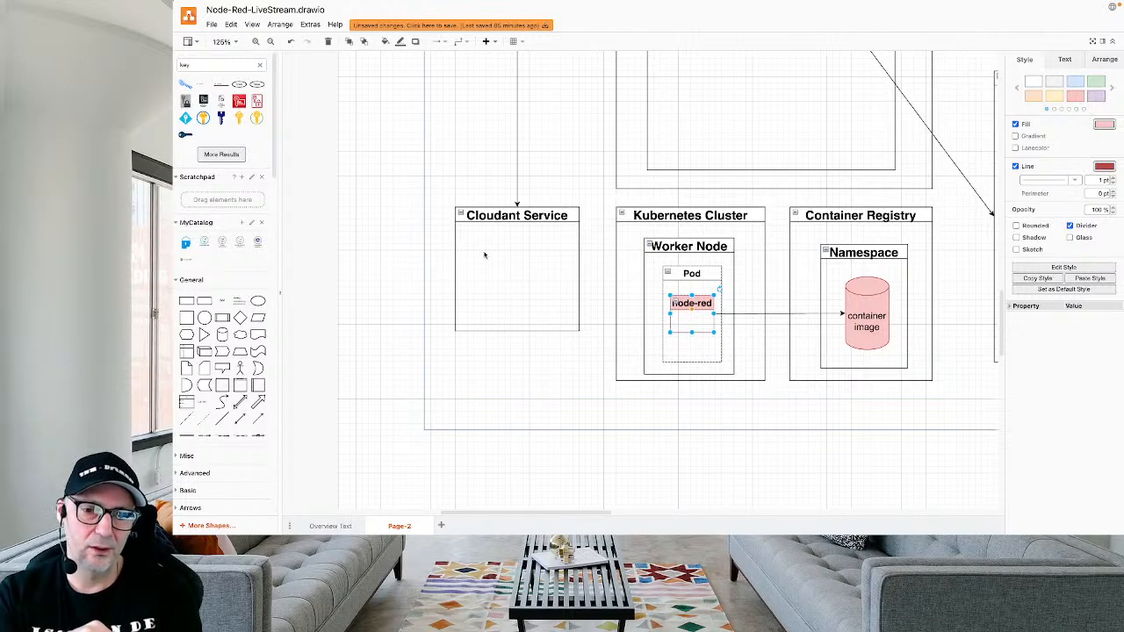
pyautogui.click(518, 215)
pyautogui.moveTo(579, 331); pyautogui.dragTo(579, 374)
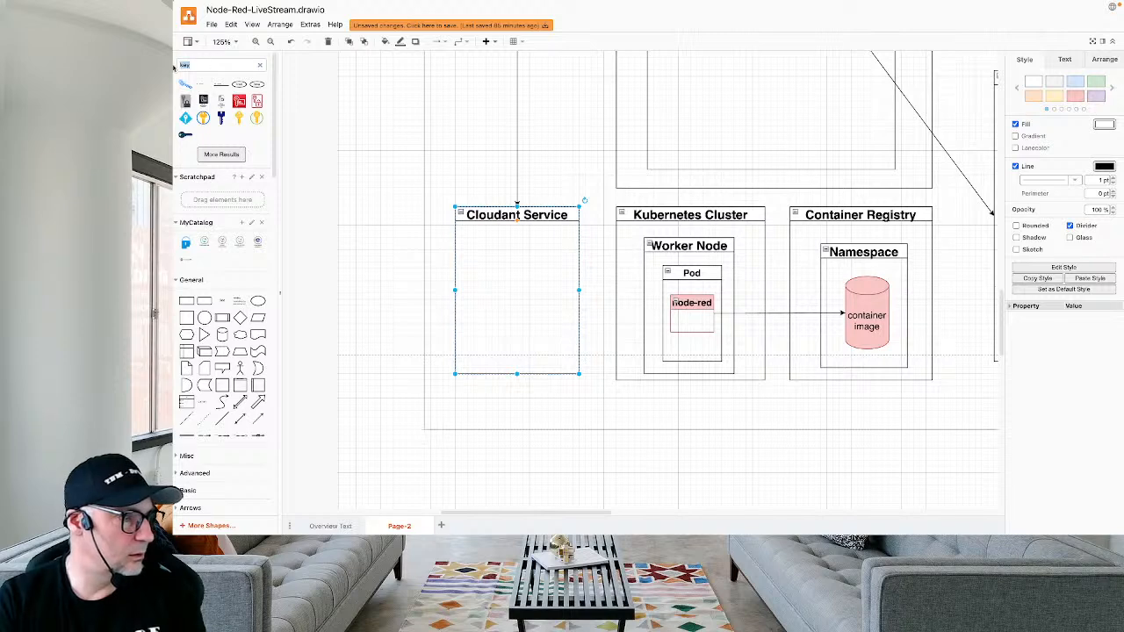
# Search the shapes for "browser" and place a browser window mockup outside the architecture frame, beside Cloudant Service.
pyautogui.write('b')
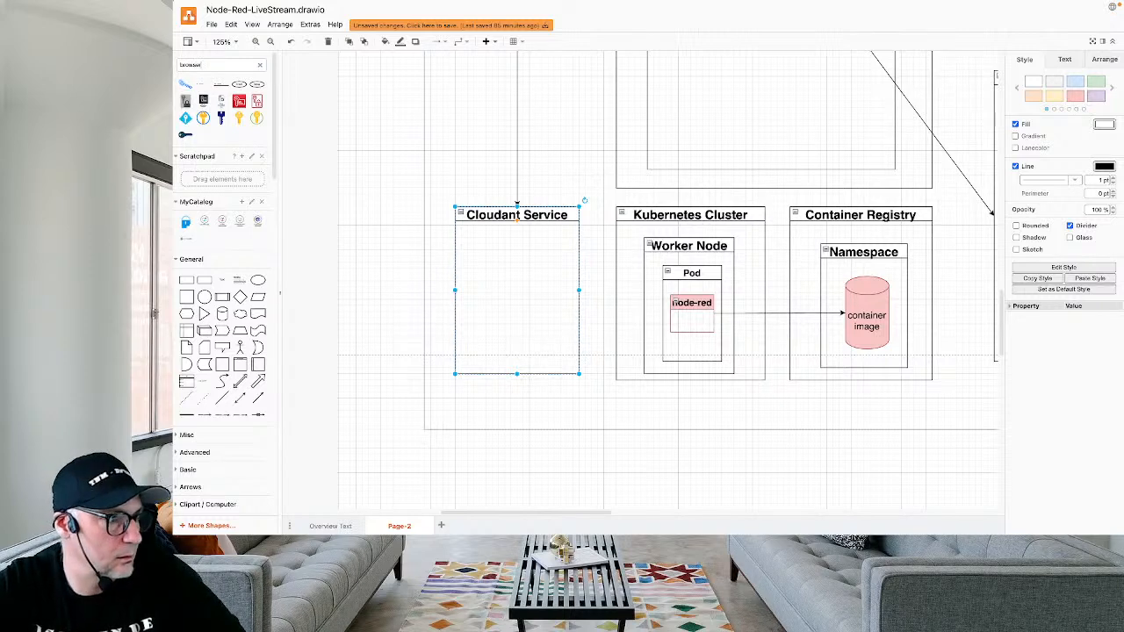
pyautogui.write('rowser')
pyautogui.press('Return')
pyautogui.moveTo(663, 404); pyautogui.dragTo(339, 245)
pyautogui.moveTo(431, 253); pyautogui.dragTo(506, 170)
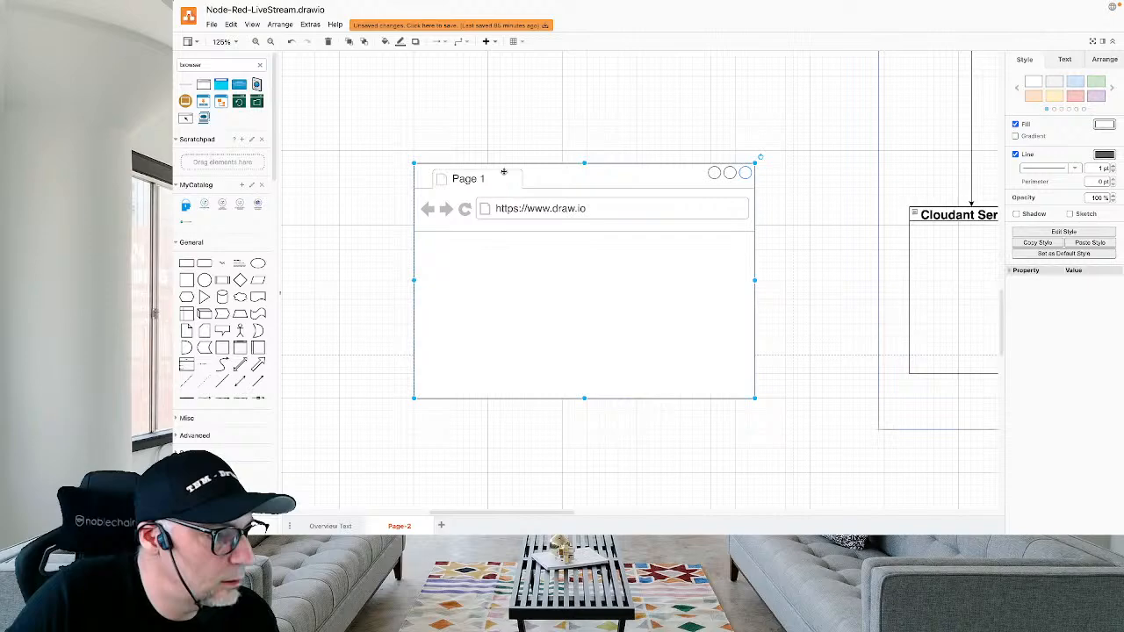
# Switch to the IBM Cloud page of NodeRED-app, open its app URL and copy the address of the Node-RED page.
pyautogui.doubleClick(580, 204)
pyautogui.click(580, 204)
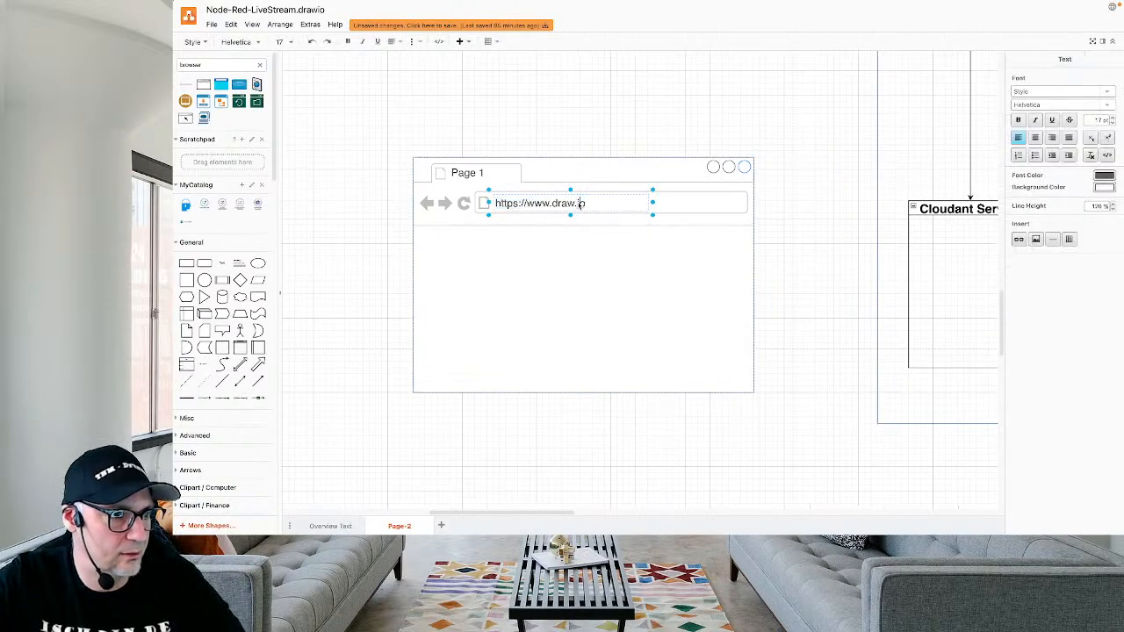
pyautogui.hotkey('ctrl', 'Right')
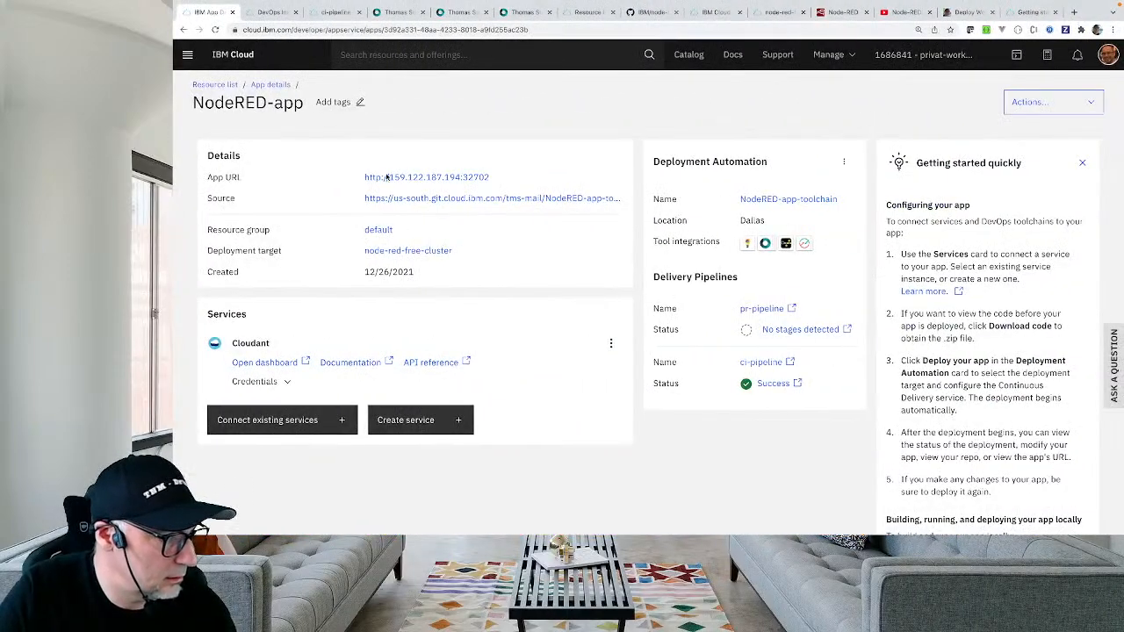
pyautogui.click(386, 176)
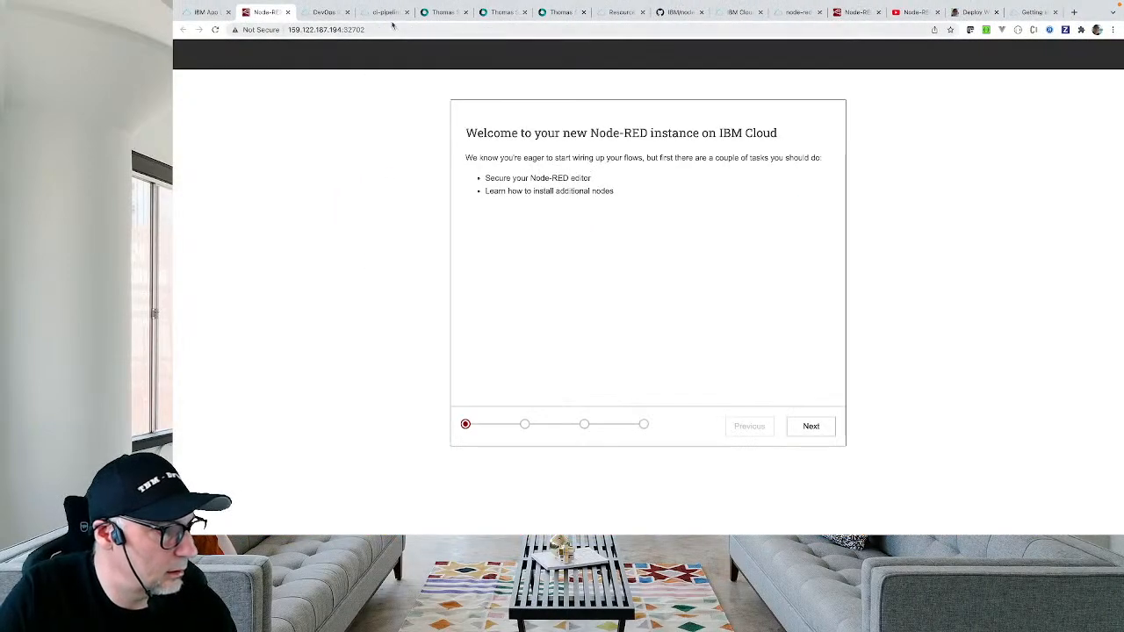
pyautogui.click(283, 26)
pyautogui.hotkey('ctrl', 'c')
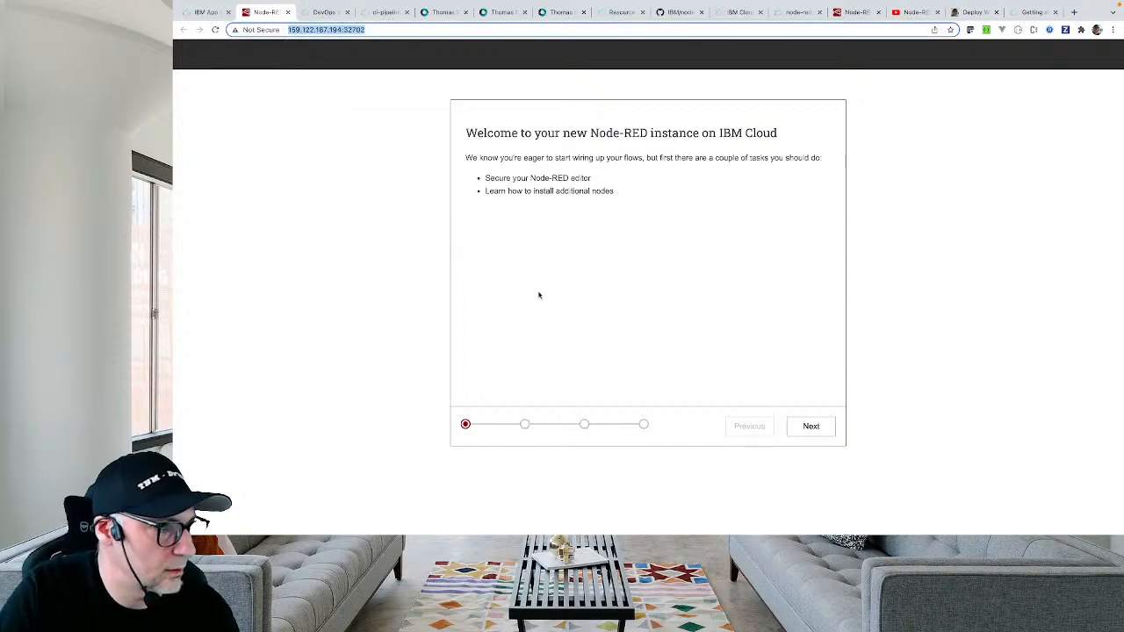
pyautogui.hotkey('ctrl', 'Left')
pyautogui.doubleClick(589, 202)
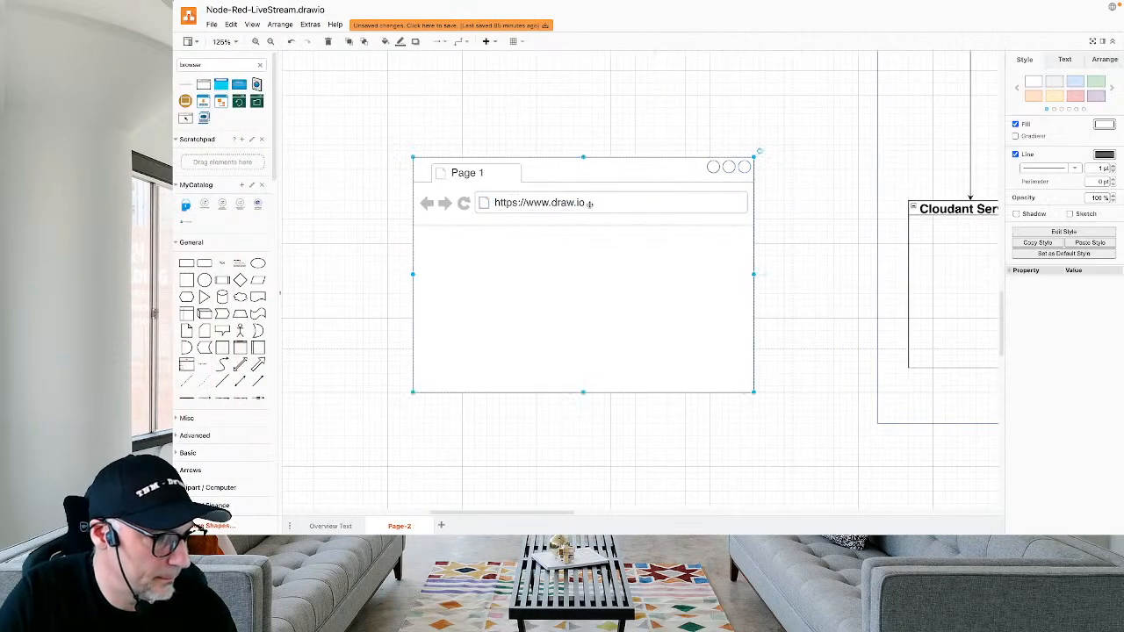
pyautogui.doubleClick(585, 203)
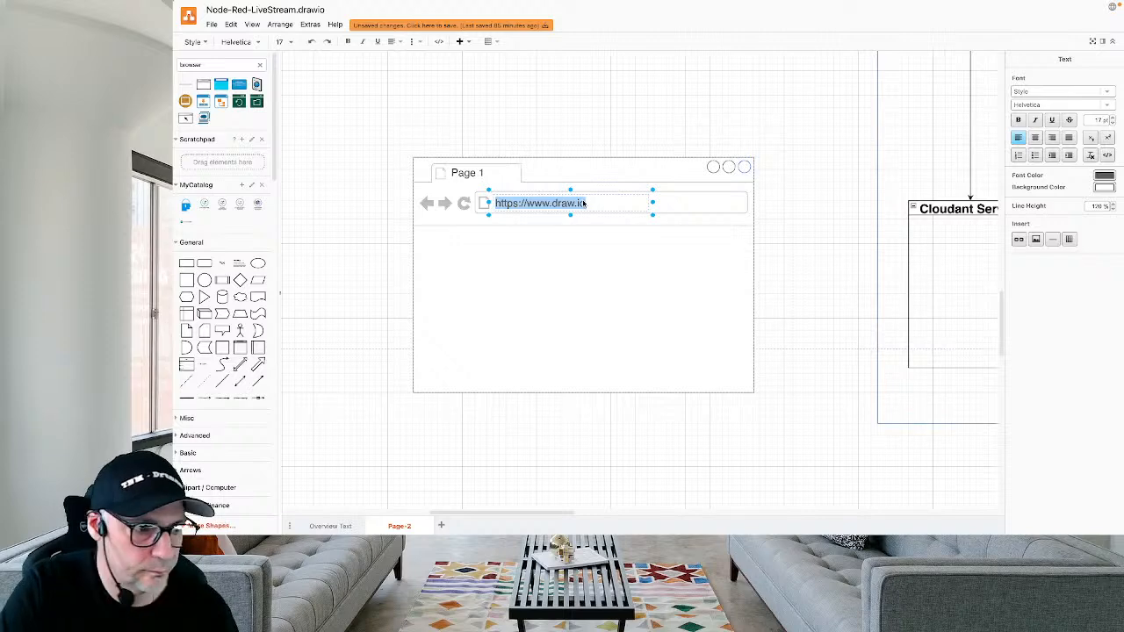
pyautogui.hotkey('ctrl', 'v')
pyautogui.click(697, 289)
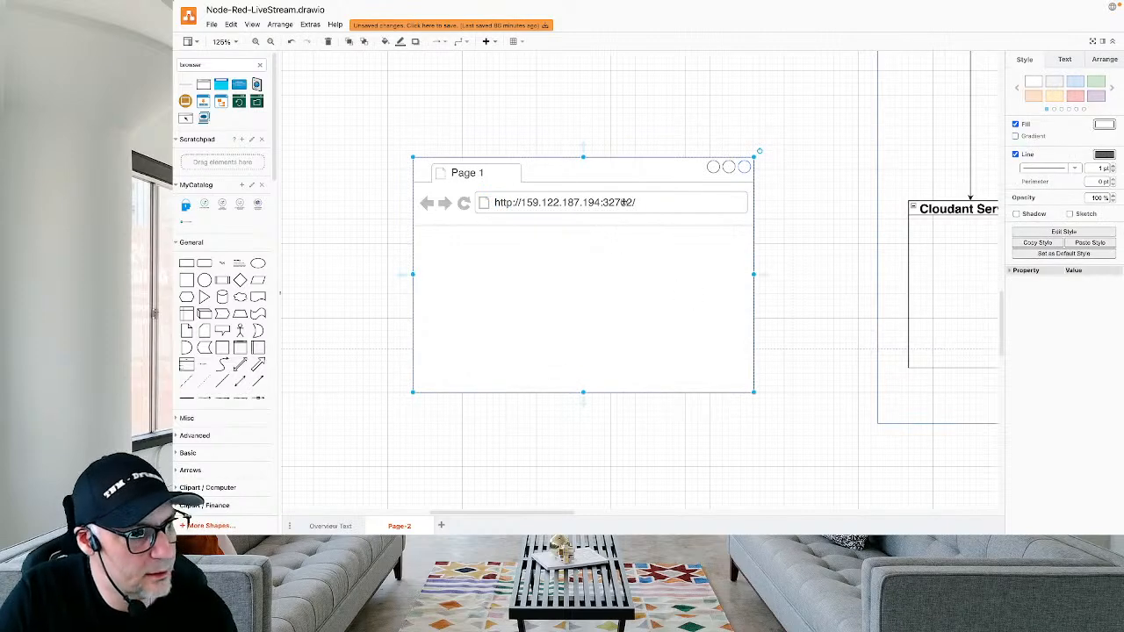
pyautogui.hscroll(2, 624, 203)
pyautogui.moveTo(625, 174); pyautogui.dragTo(625, 209)
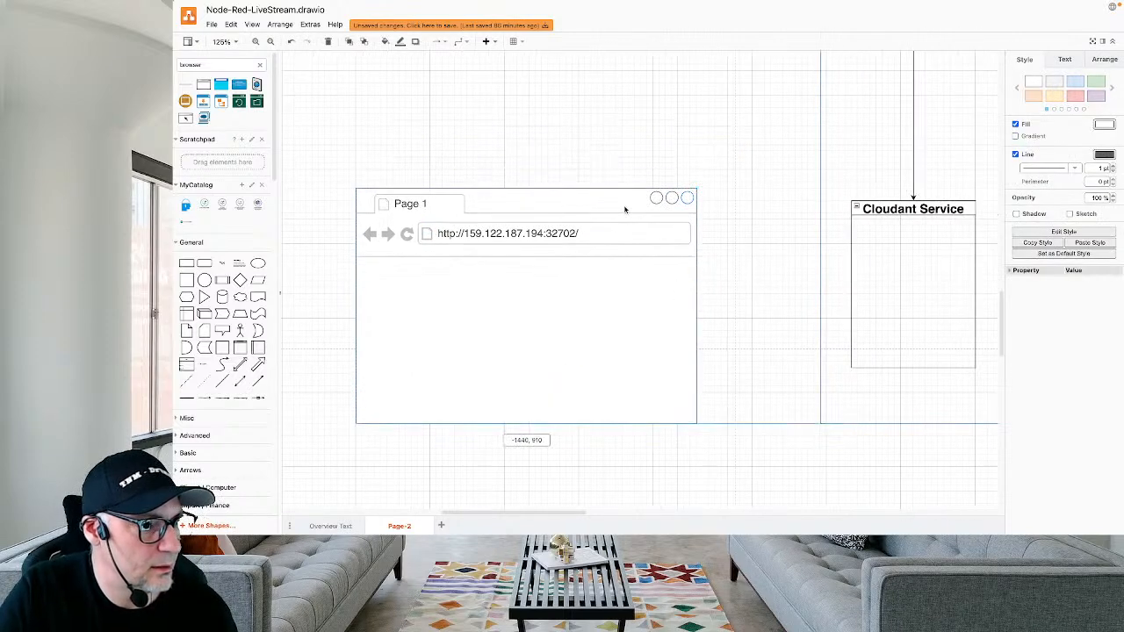
# Switch to the IBM Cloud pages in the web browser and open node-red-free-cluster from the Kubernetes clusters.
pyautogui.scroll(-3, 624, 209)
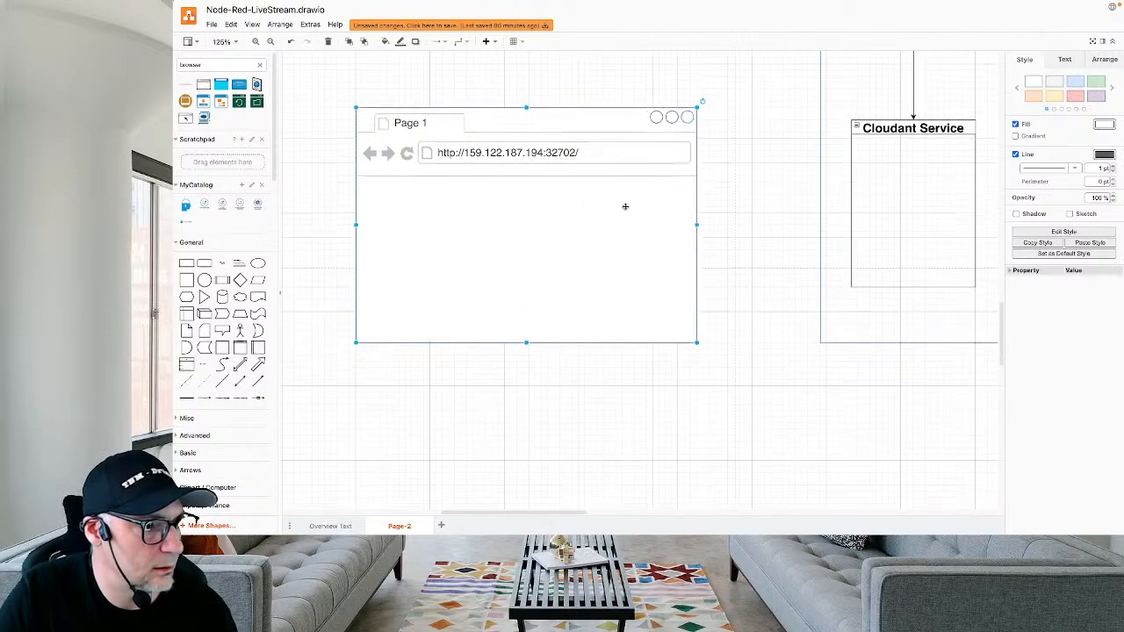
pyautogui.hotkey('ctrl', 'Left')
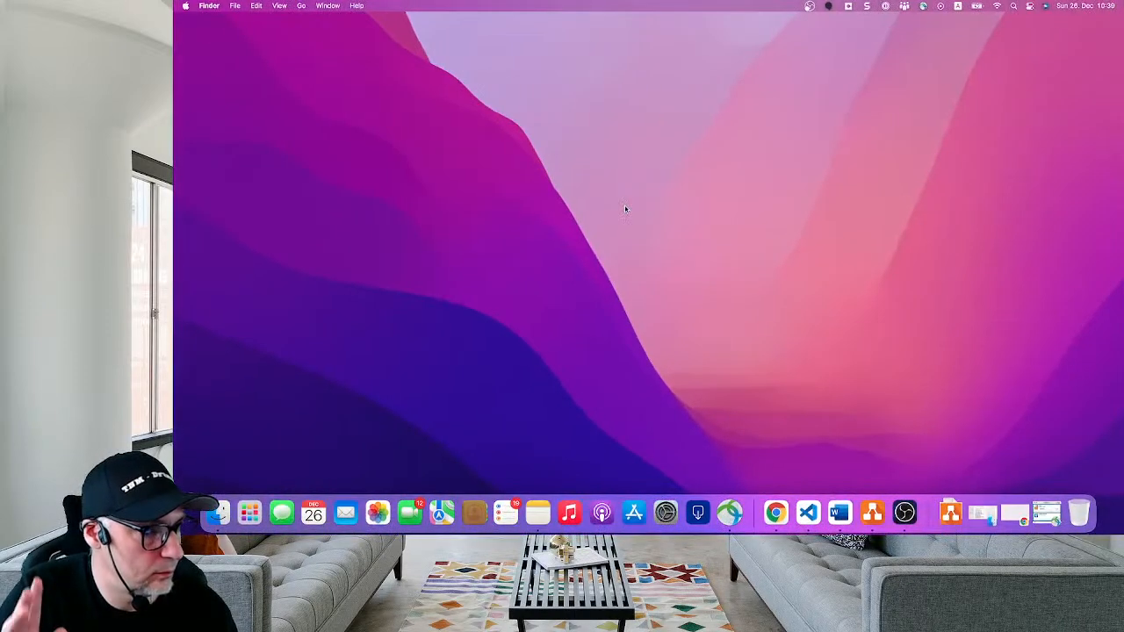
pyautogui.hotkey('ctrl', 'Right')
pyautogui.hotkey('ctrl', 'Right')
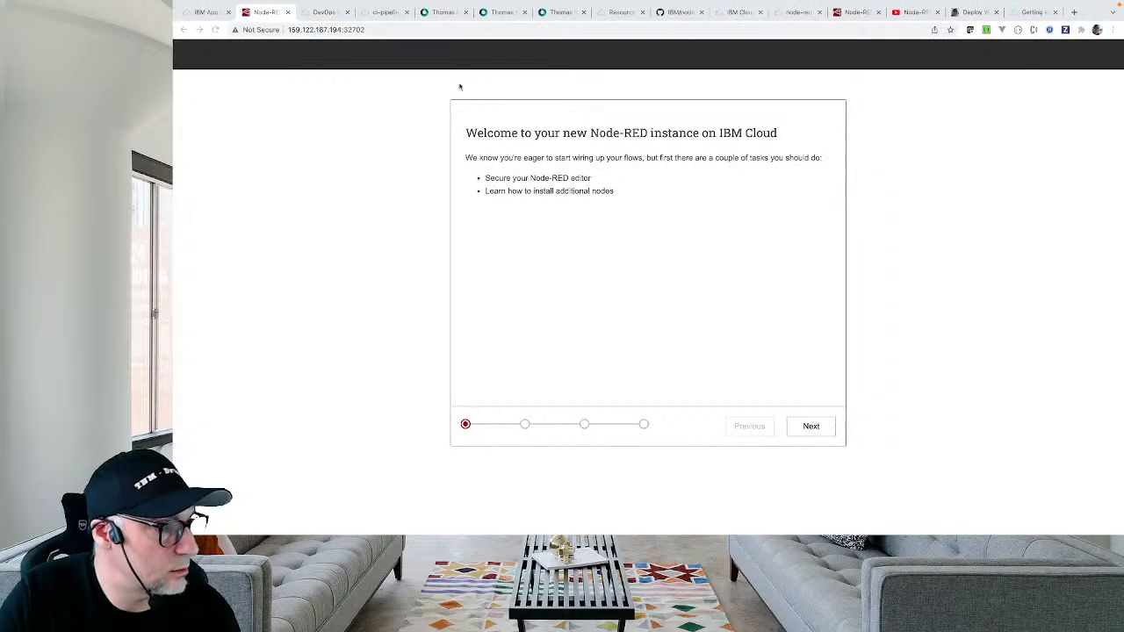
pyautogui.click(332, 14)
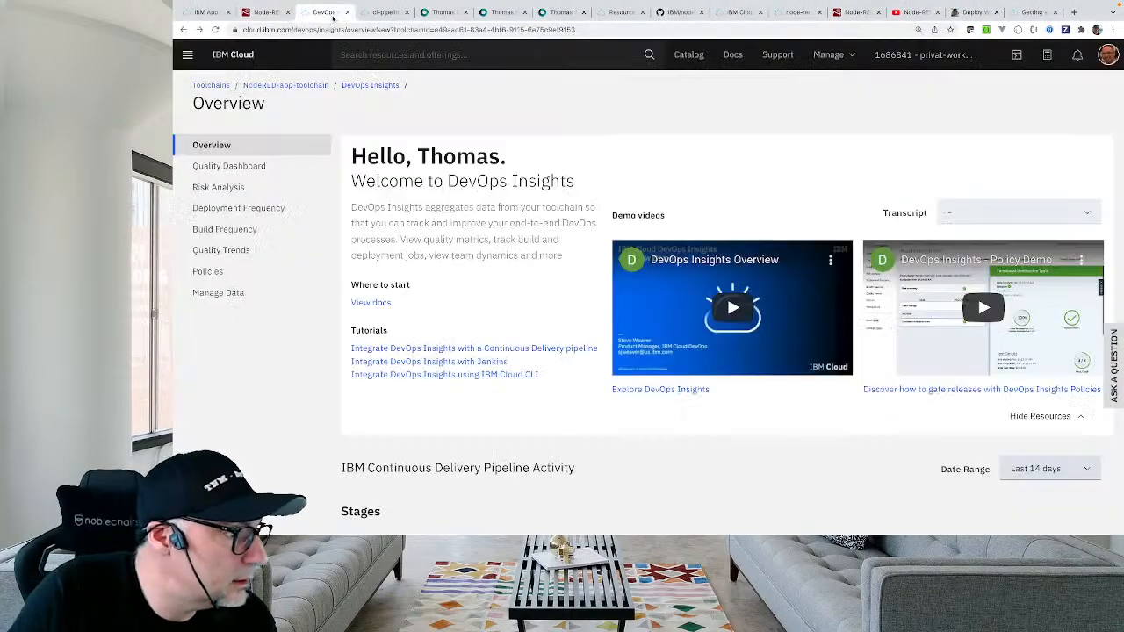
pyautogui.click(201, 12)
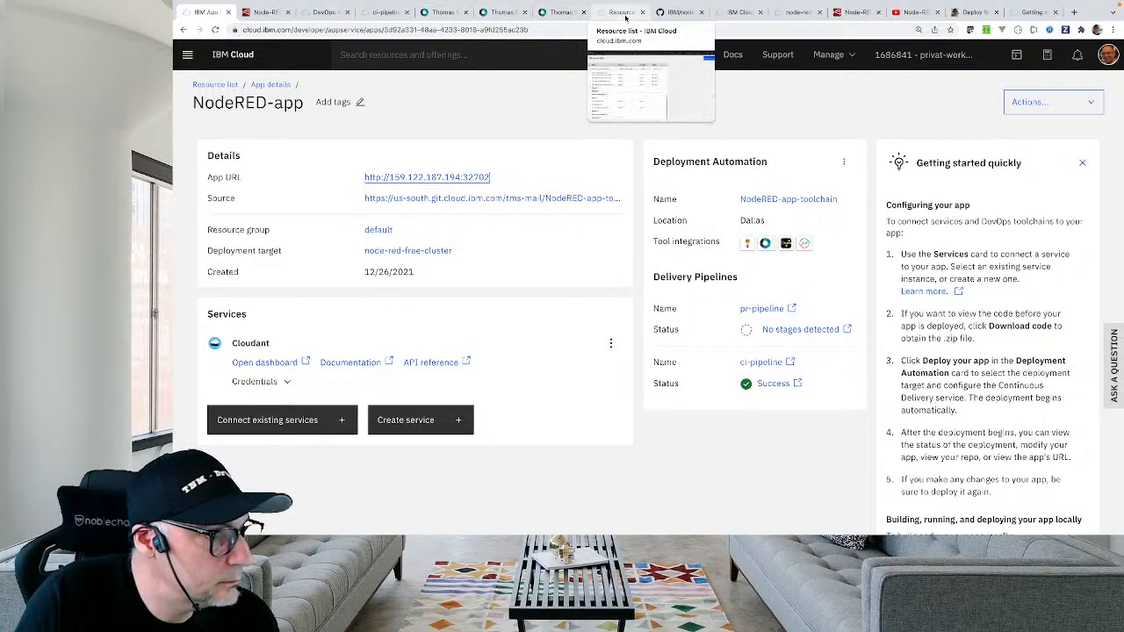
pyautogui.click(743, 14)
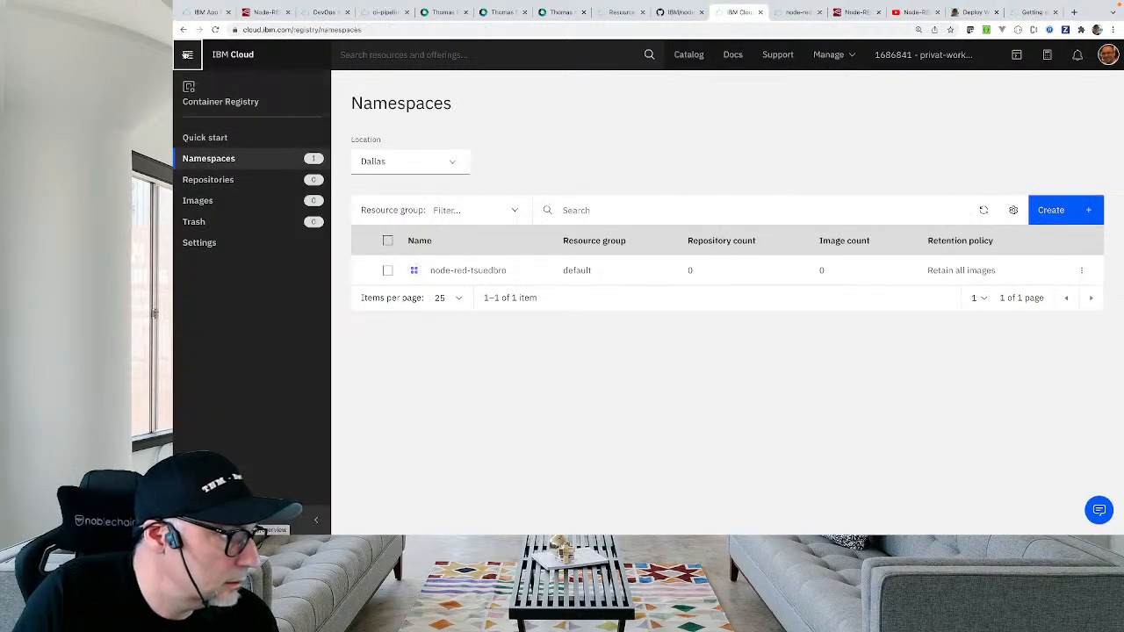
pyautogui.click(187, 55)
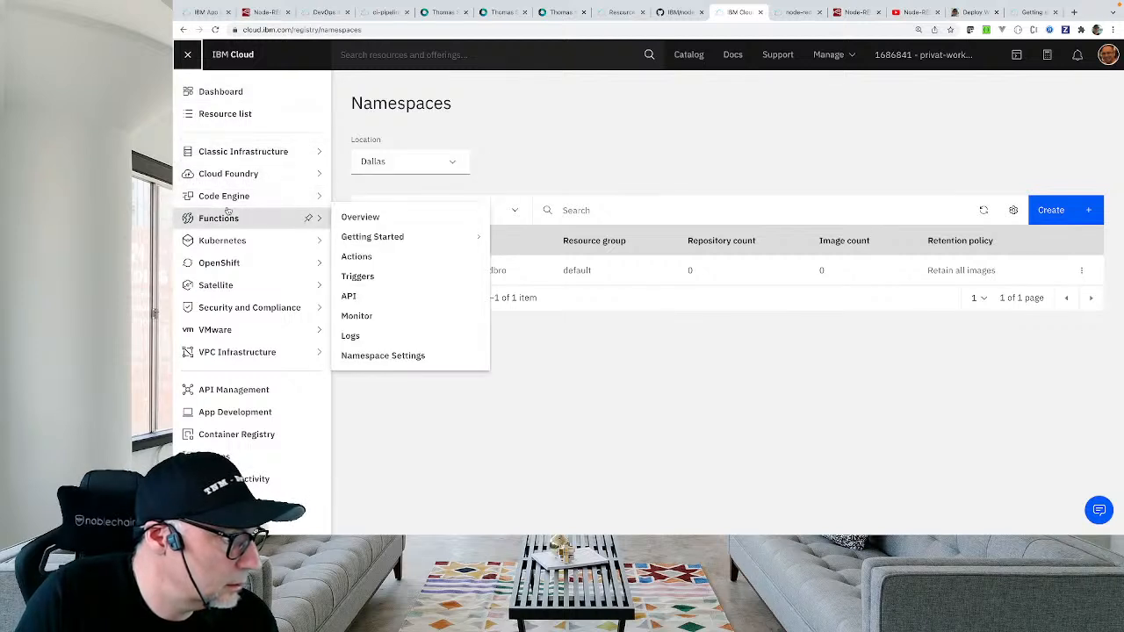
pyautogui.moveTo(268, 242)
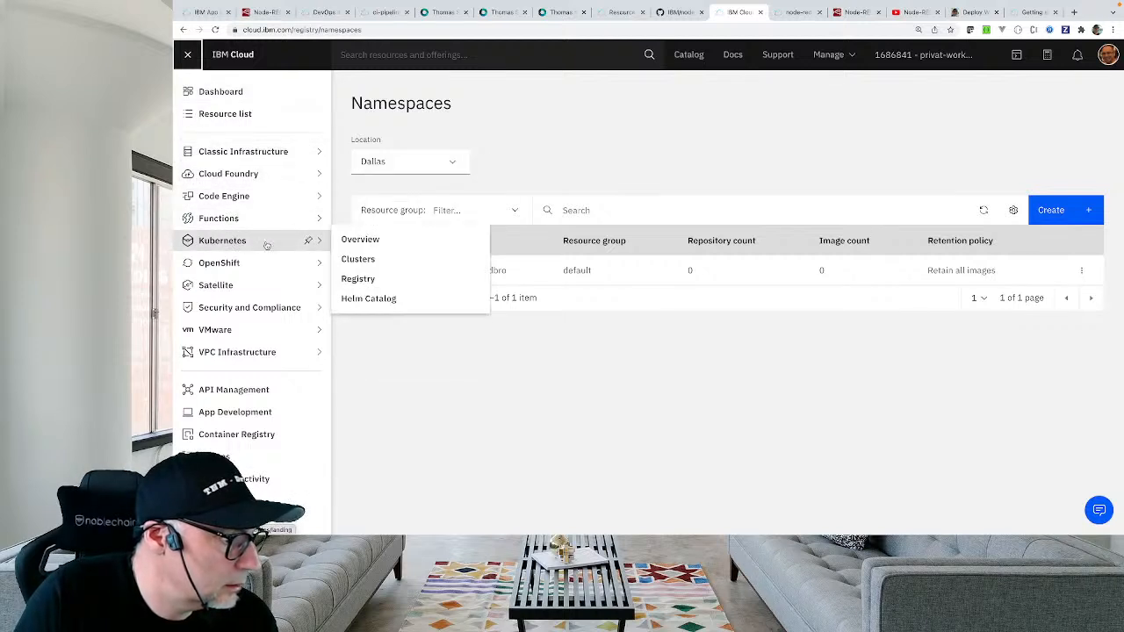
pyautogui.click(394, 254)
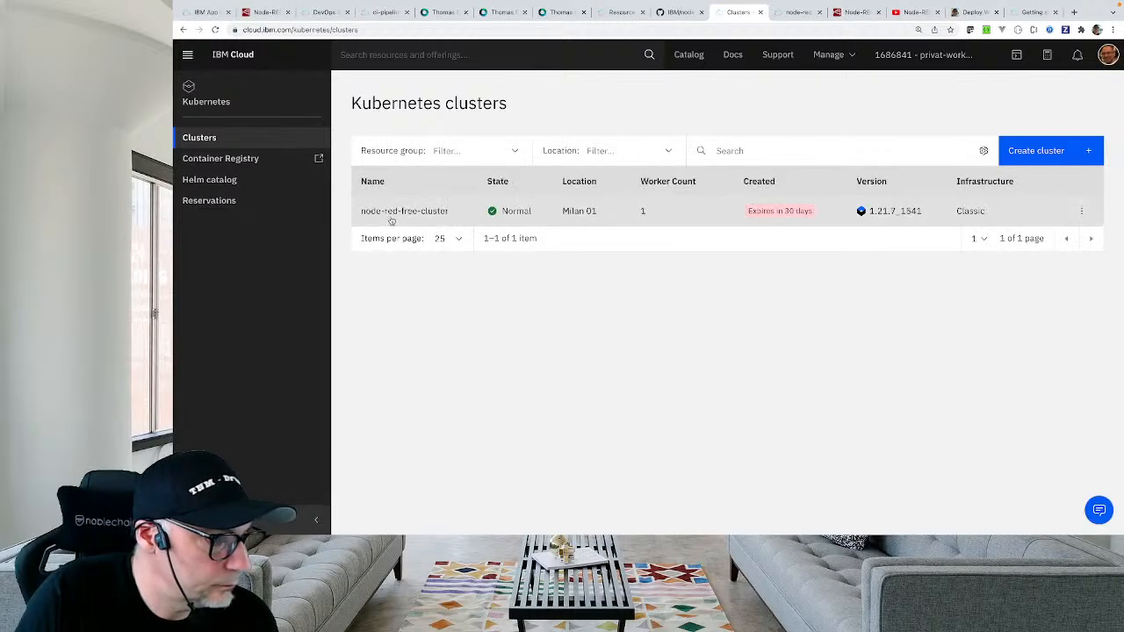
pyautogui.click(392, 220)
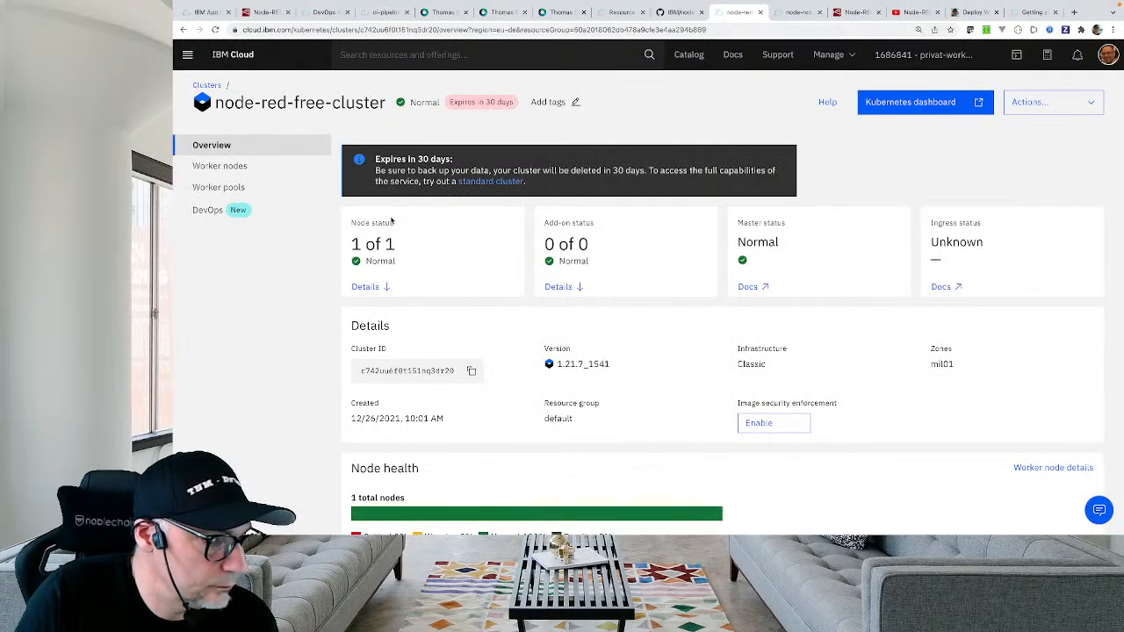
# Check the cluster's overview and look up the public IP of its worker node.
pyautogui.scroll(-2, 408, 379)
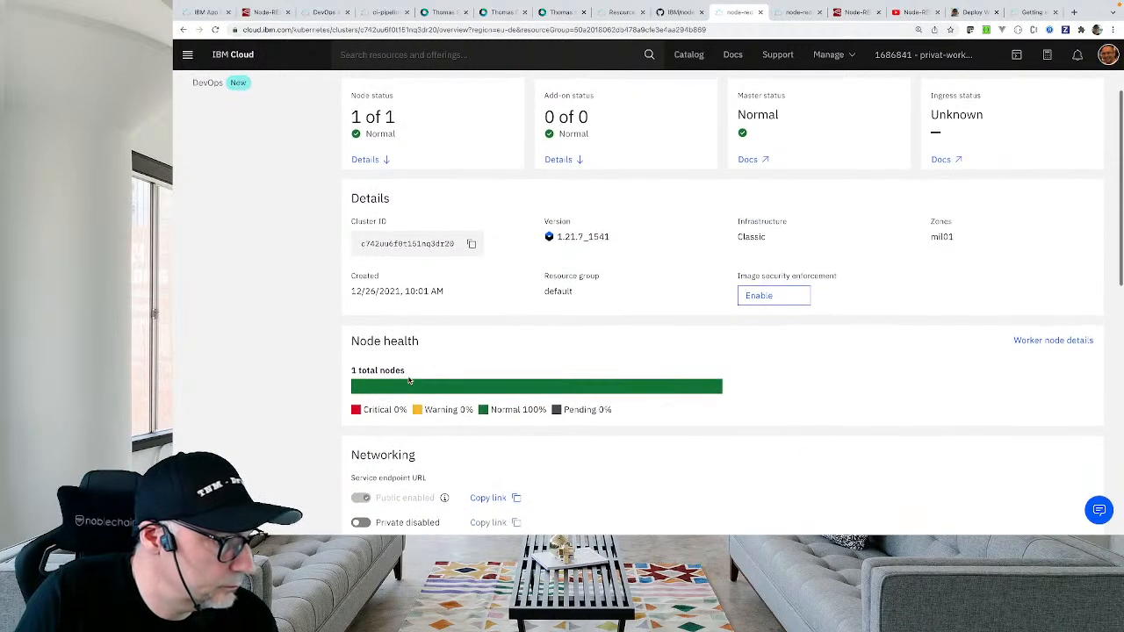
pyautogui.scroll(2, 408, 379)
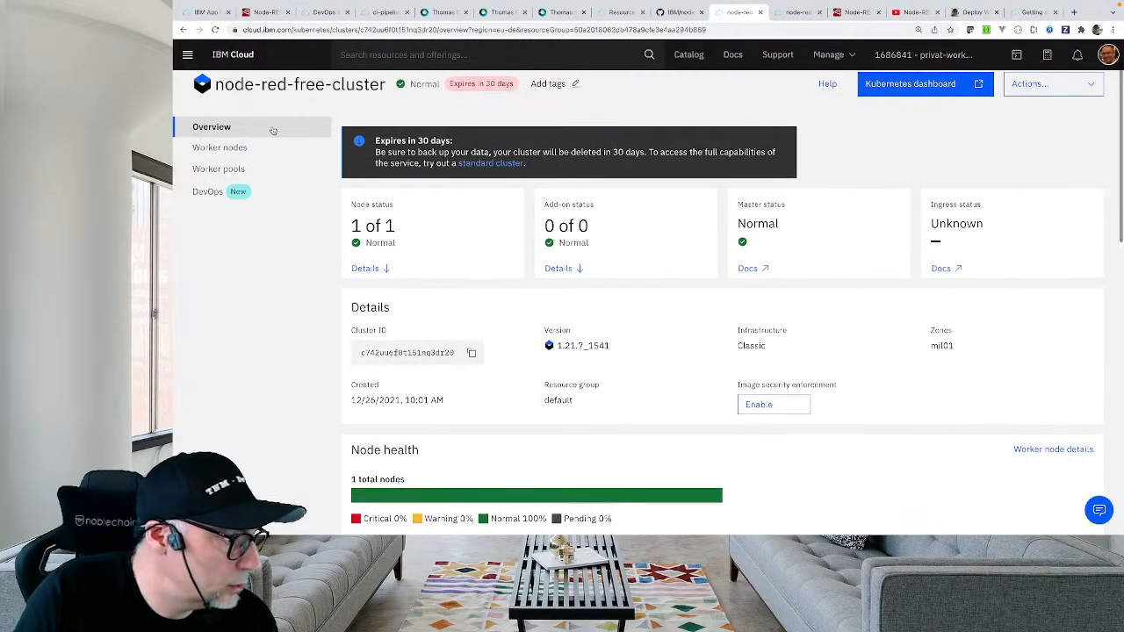
pyautogui.click(267, 145)
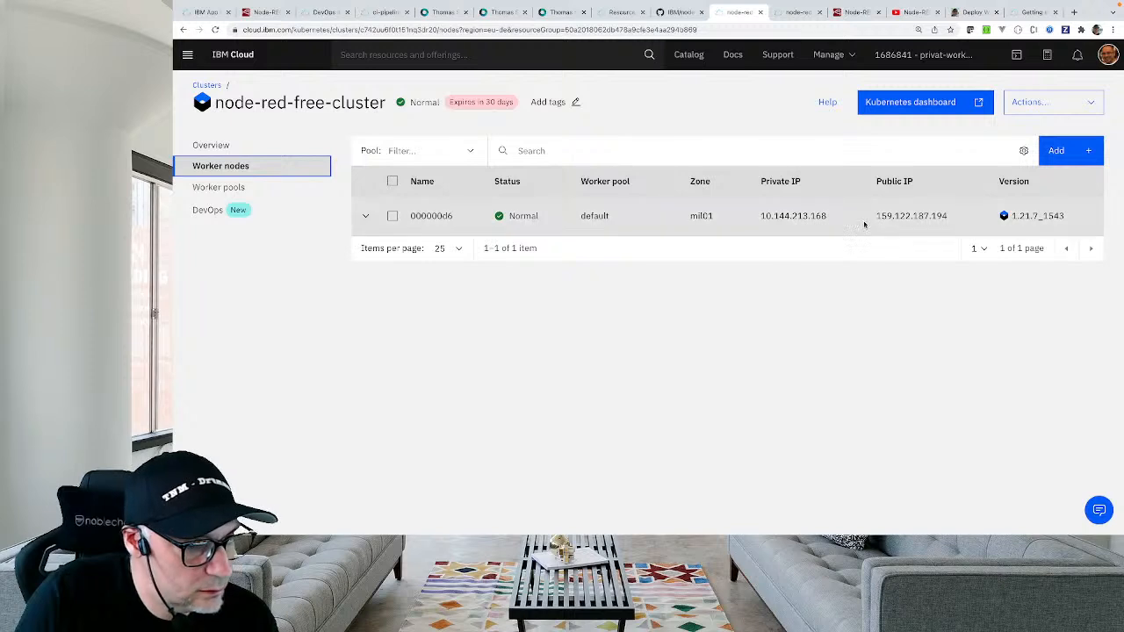
pyautogui.moveTo(877, 214); pyautogui.dragTo(950, 217)
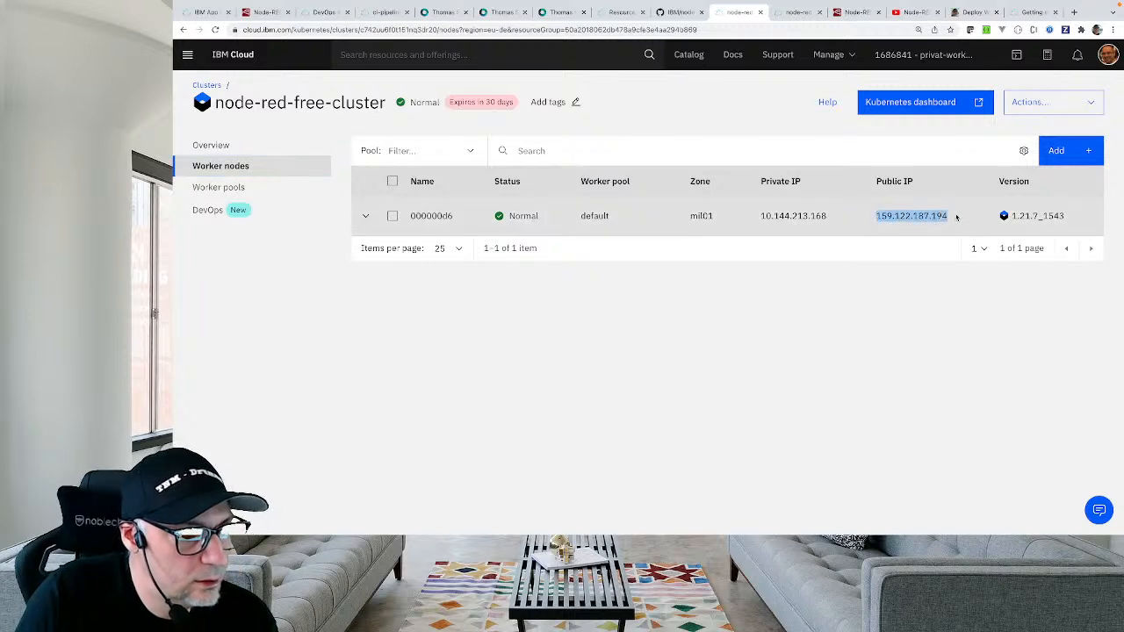
# Compare the Node-RED page's address with the worker node's public IP, copy that IP and return to draw.io.
pyautogui.click(856, 13)
pyautogui.click(906, 12)
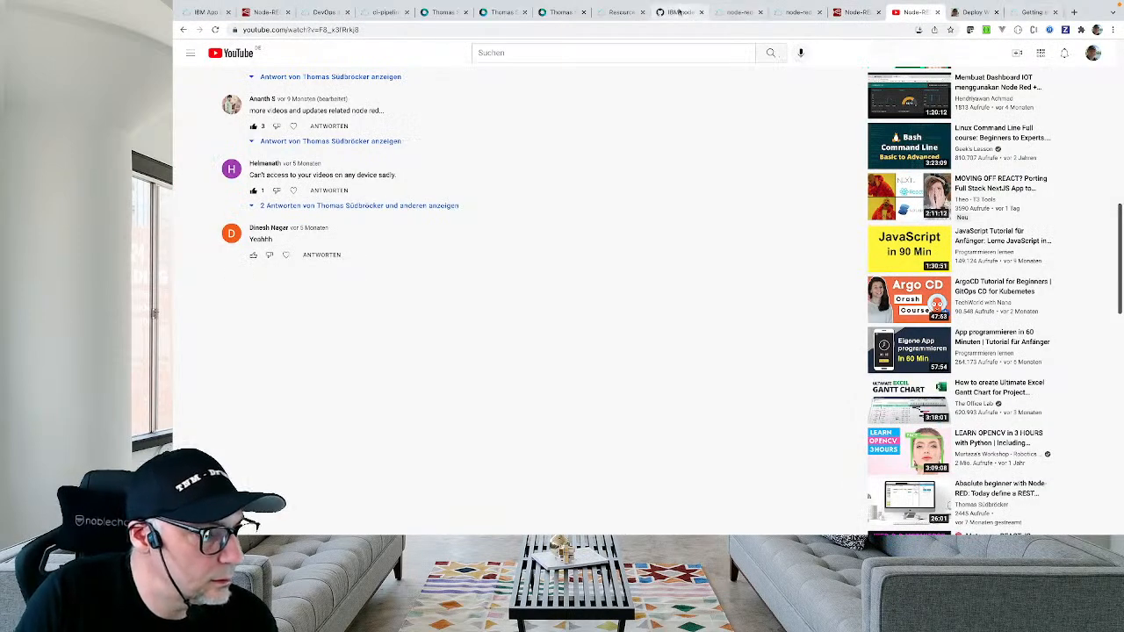
pyautogui.click(275, 13)
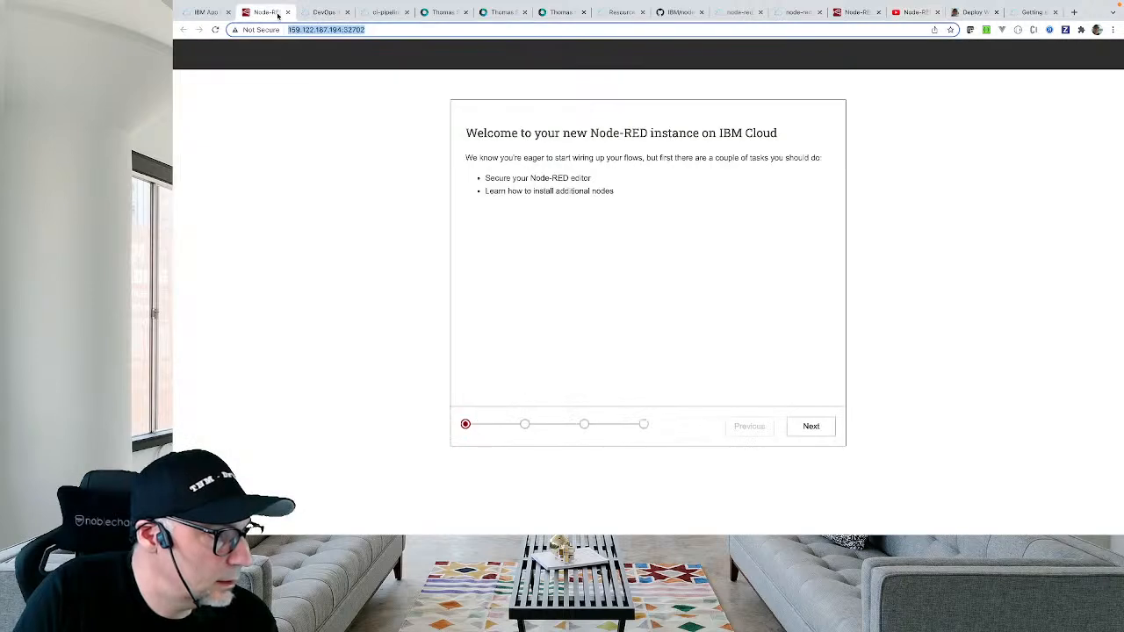
pyautogui.click(289, 30)
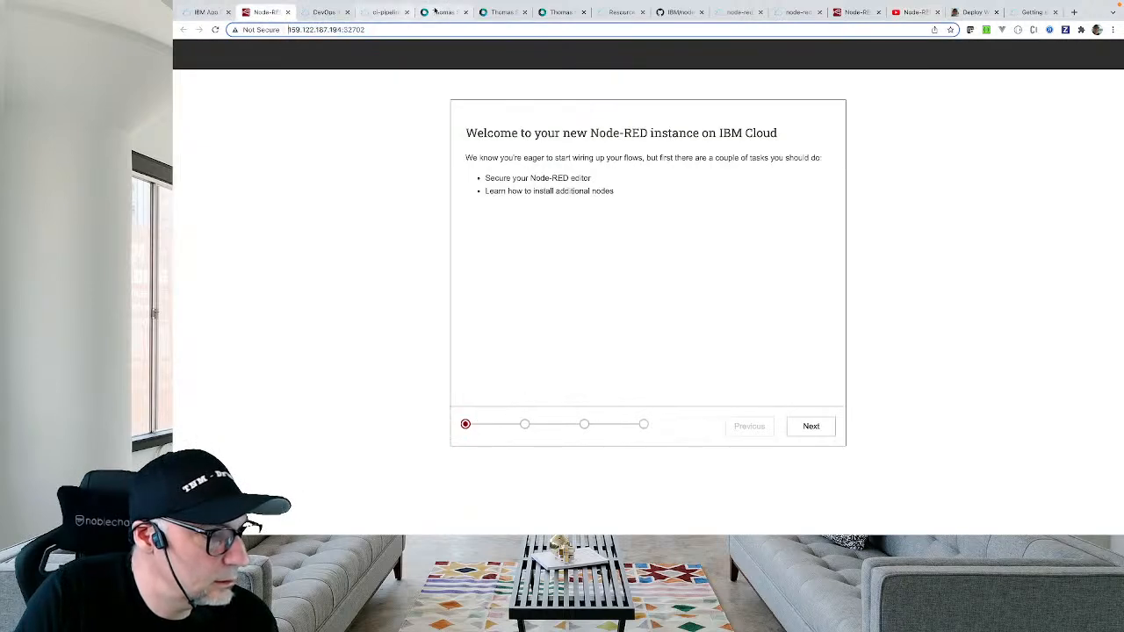
pyautogui.click(785, 17)
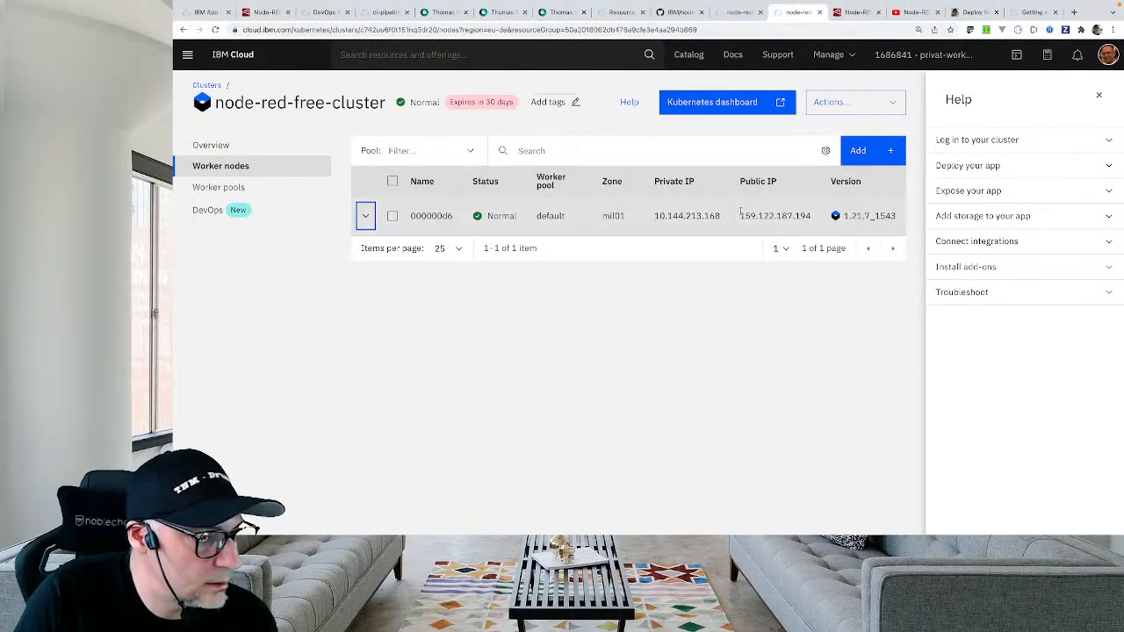
pyautogui.moveTo(740, 215); pyautogui.dragTo(818, 220)
pyautogui.hotkey('ctrl', 'c')
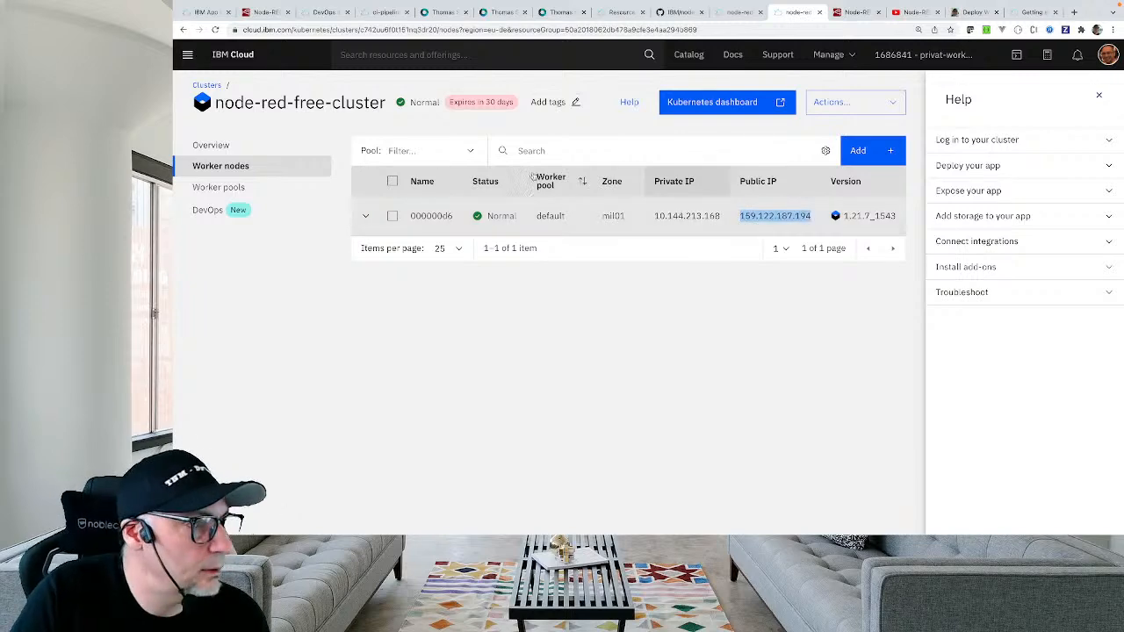
pyautogui.hotkey('ctrl', 'Left')
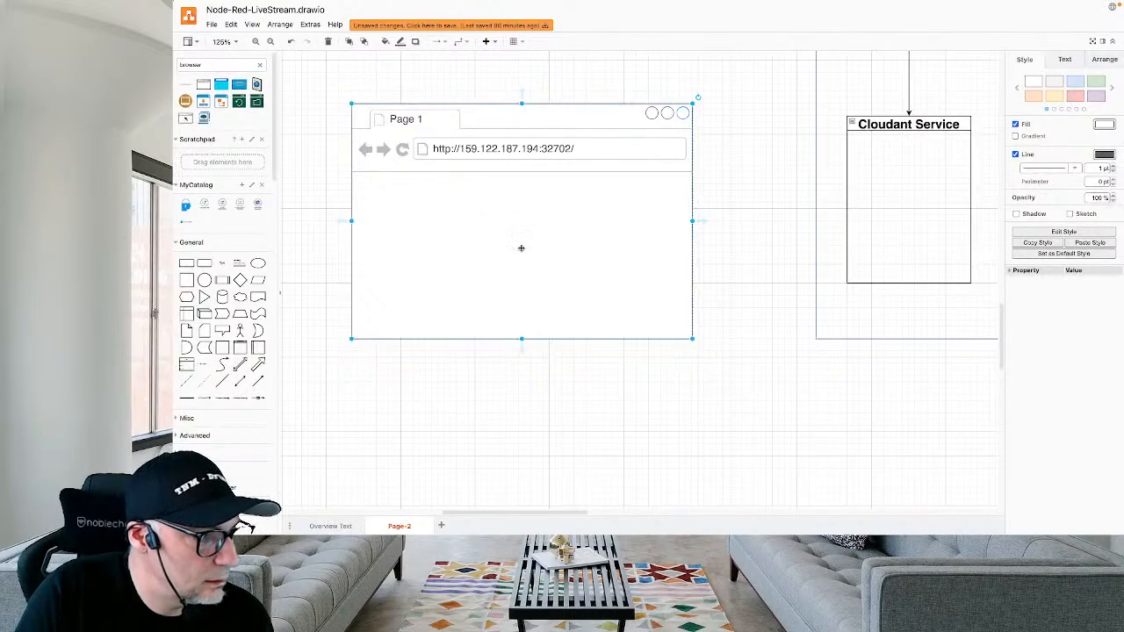
# Try to add the public IP 159.122.187.194 as text inside the browser mockup.
pyautogui.doubleClick(582, 151)
pyautogui.doubleClick(578, 150)
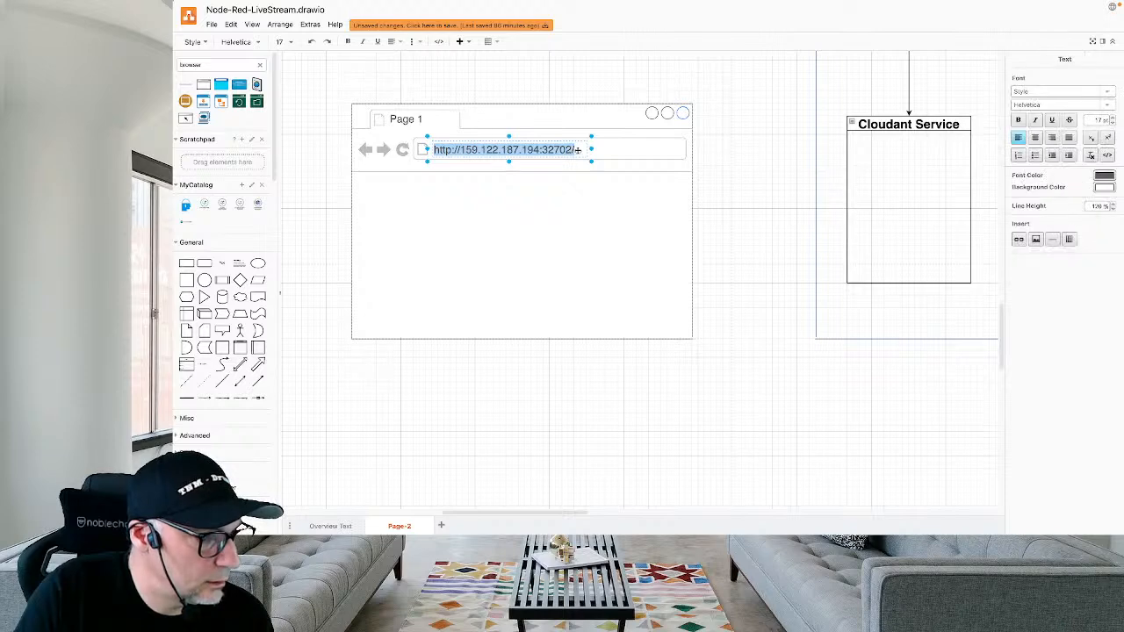
pyautogui.click(578, 151)
pyautogui.doubleClick(509, 215)
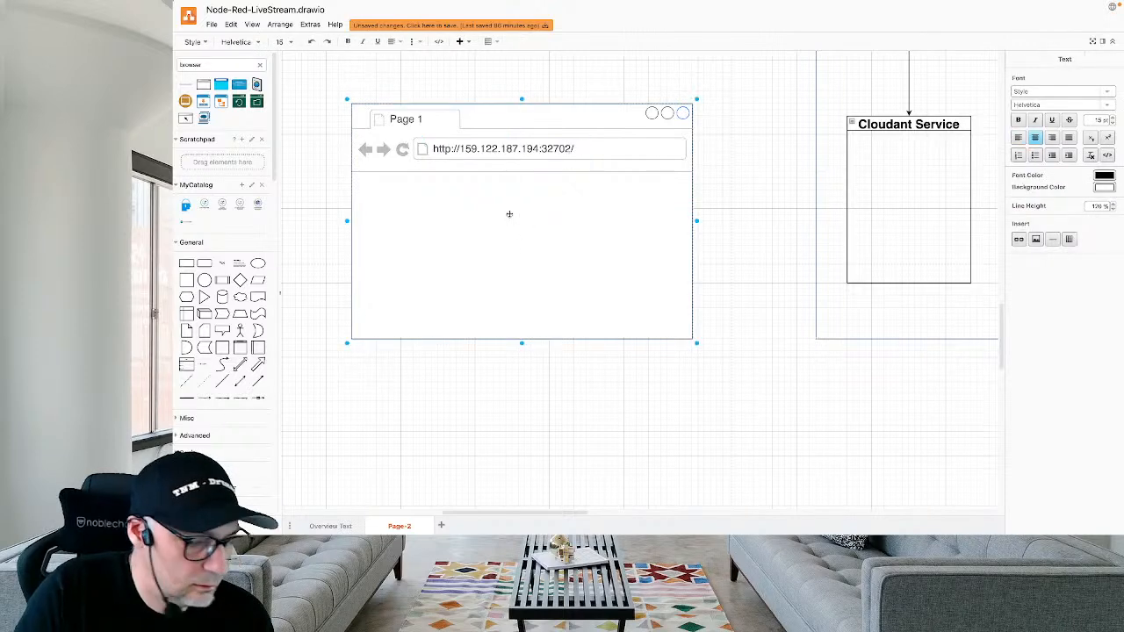
pyautogui.hotkey('ctrl', 'v')
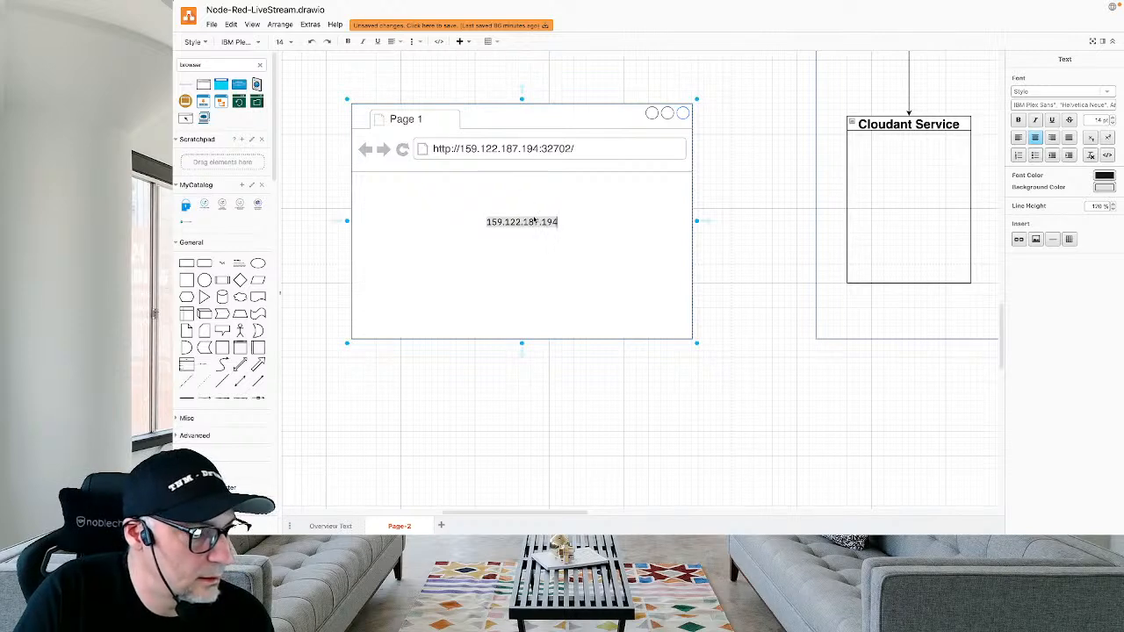
pyautogui.click(537, 224)
pyautogui.moveTo(486, 222); pyautogui.dragTo(607, 232)
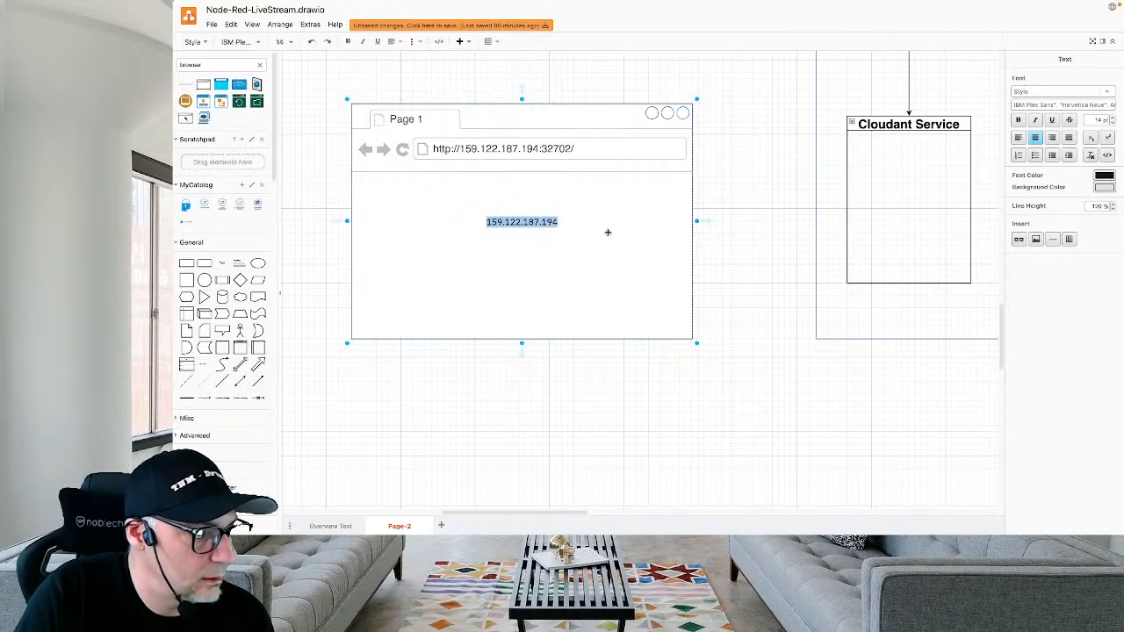
pyautogui.press('BackSpace')
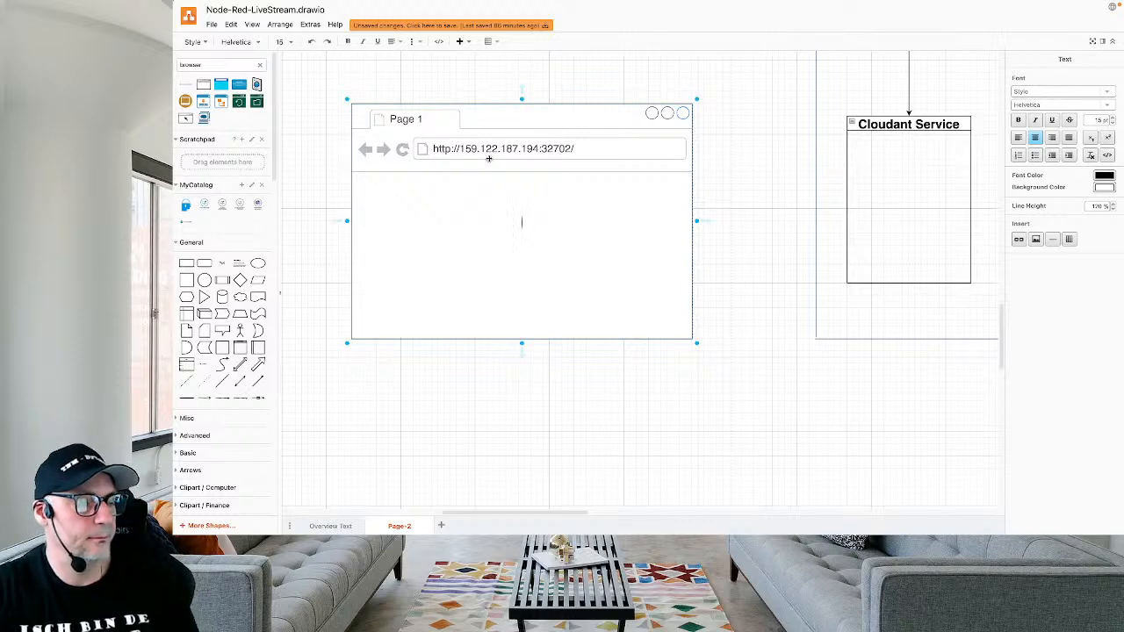
# Extend the Kubernetes Cluster container slightly downward to leave more room below Worker Node.
pyautogui.hscroll(5, 602, 170)
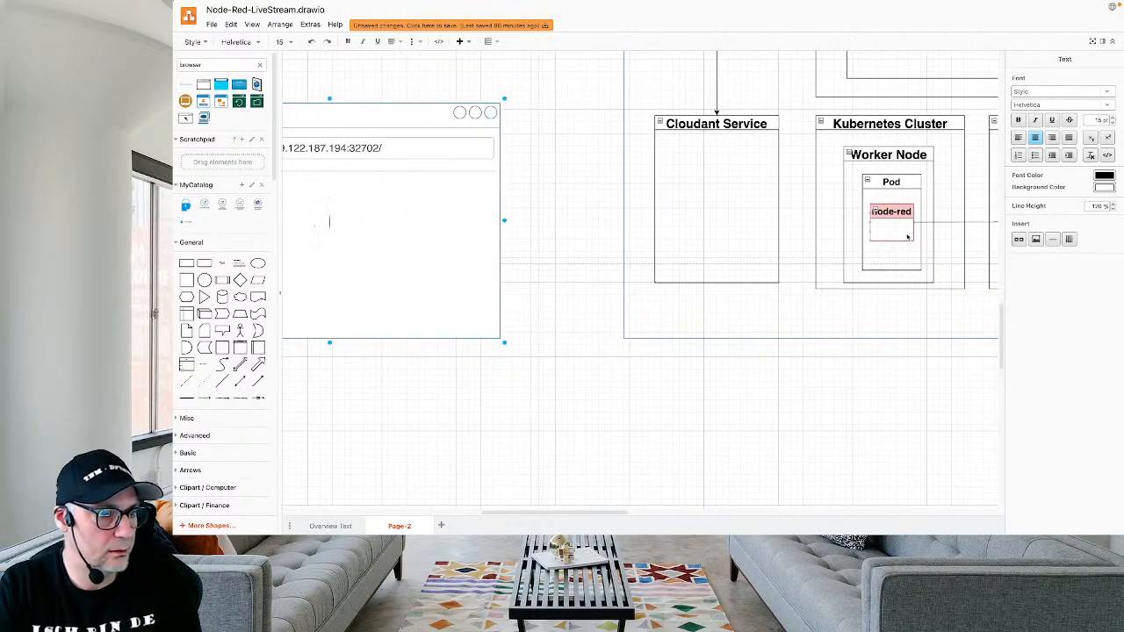
pyautogui.click(837, 288)
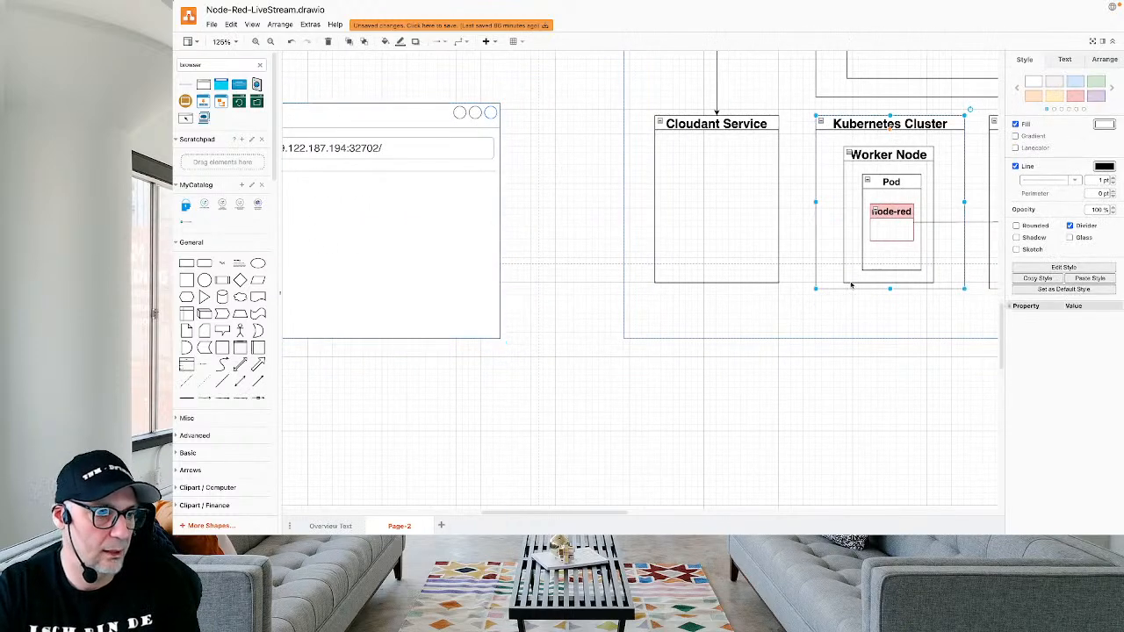
pyautogui.moveTo(890, 289); pyautogui.dragTo(889, 295)
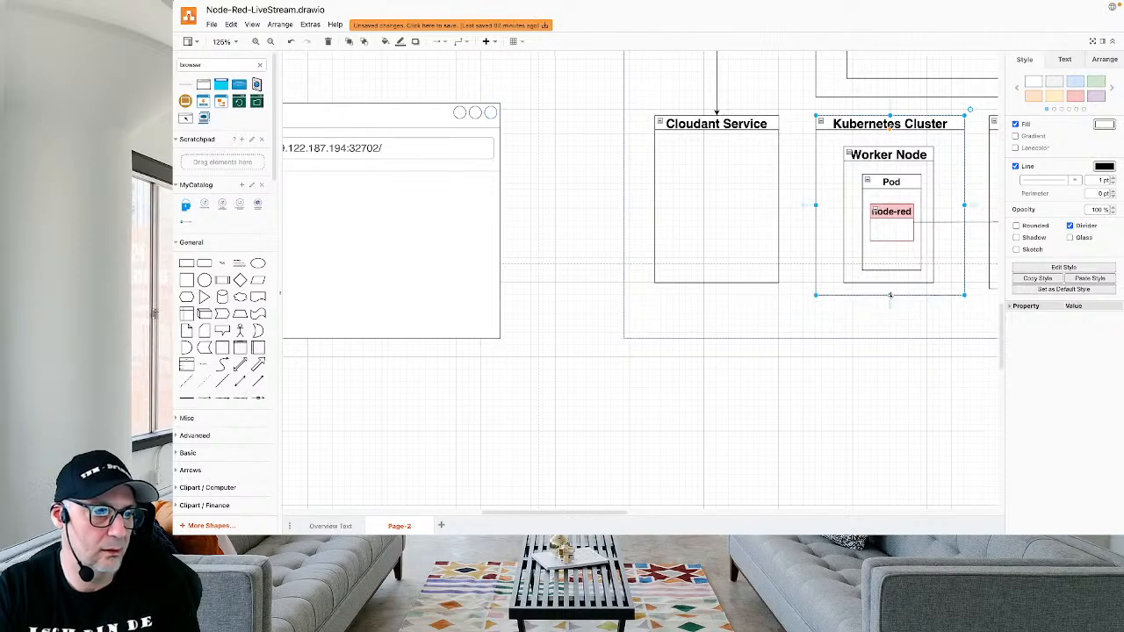
# Add an arrow from the facing edge of the browser mockup to Worker Node.
pyautogui.click(259, 384)
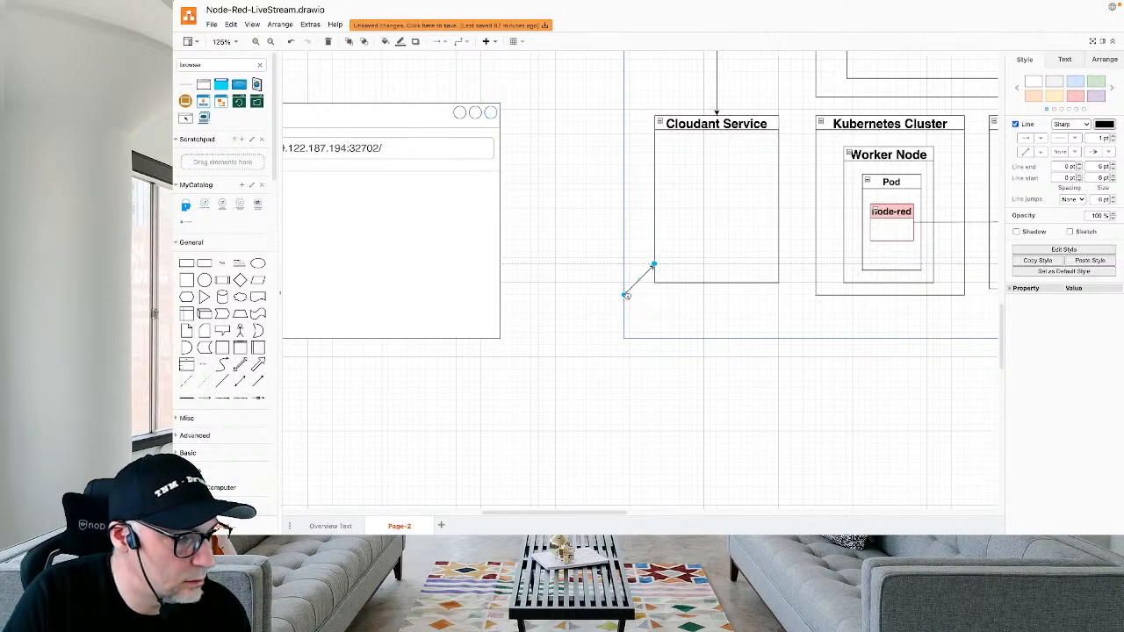
pyautogui.moveTo(626, 295); pyautogui.dragTo(498, 229)
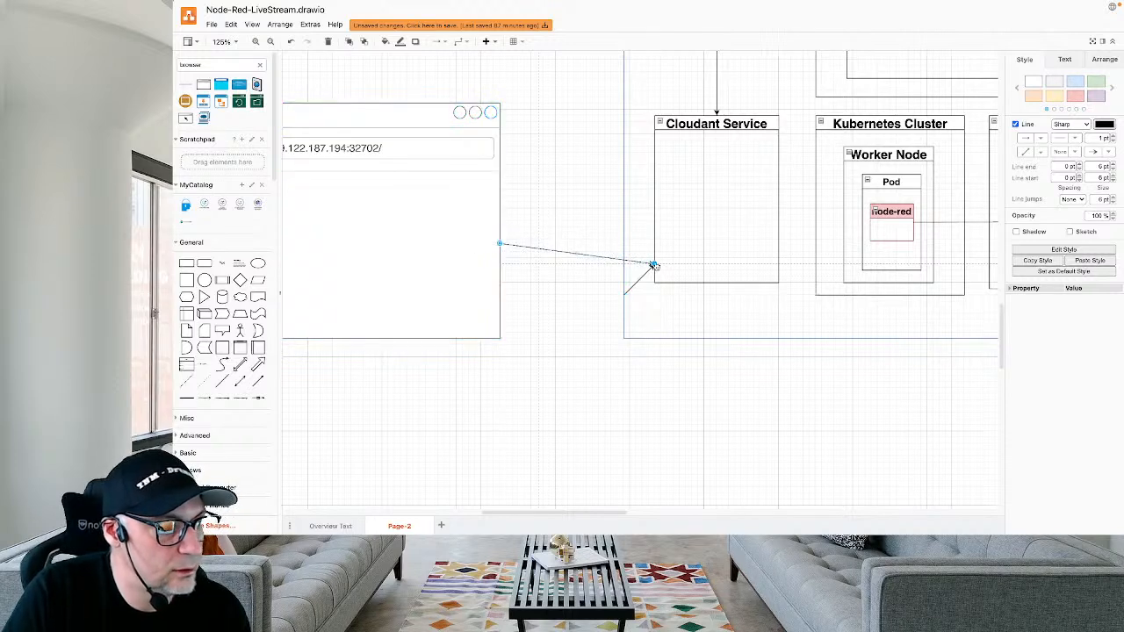
pyautogui.moveTo(654, 265); pyautogui.dragTo(842, 213)
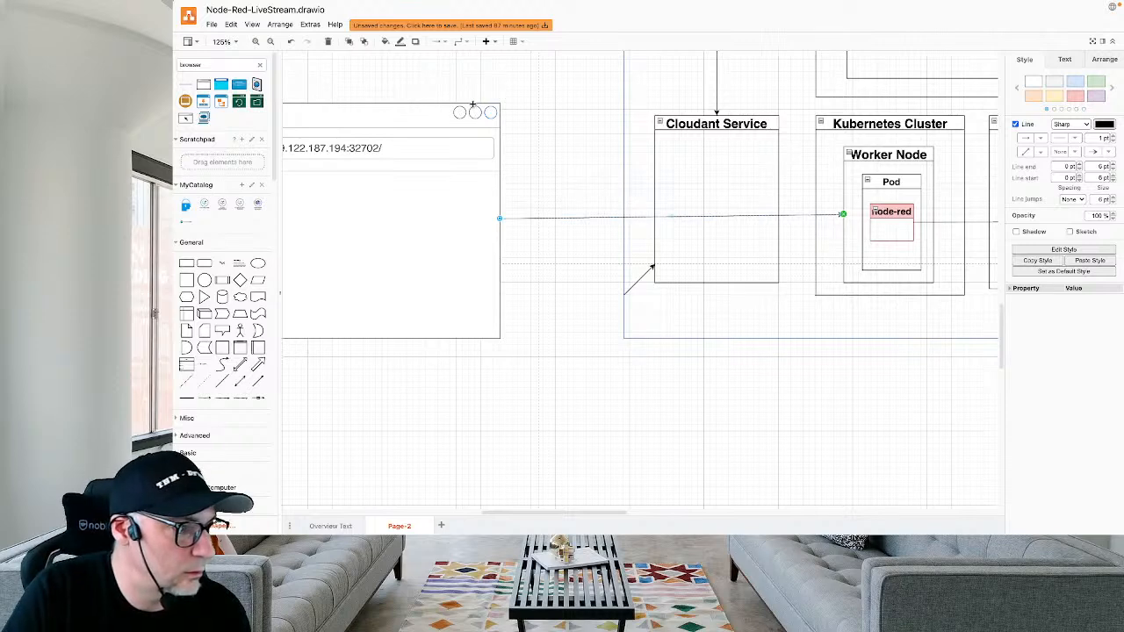
# Move Cloudant Service up clear of the browser arrow and reposition the browser mockup so the arrow to Worker Node runs horizontally.
pyautogui.moveTo(447, 104); pyautogui.dragTo(486, 212)
pyautogui.moveTo(767, 122); pyautogui.dragTo(745, 66)
pyautogui.moveTo(485, 219); pyautogui.dragTo(485, 144)
pyautogui.scroll(5, 673, 112)
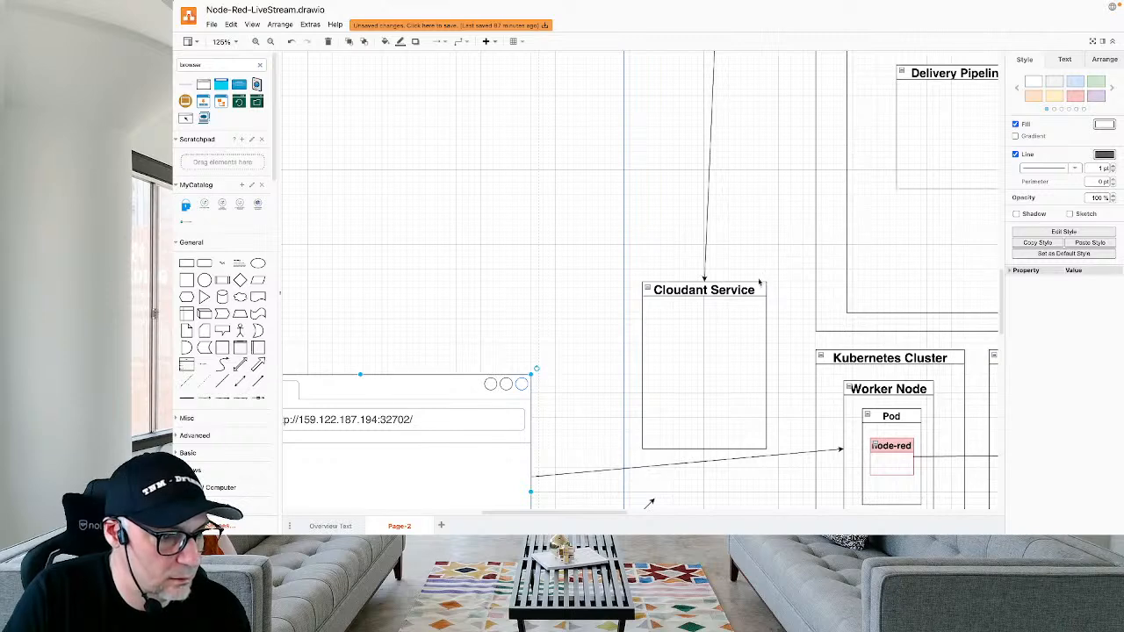
pyautogui.click(757, 284)
pyautogui.moveTo(757, 284); pyautogui.dragTo(758, 189)
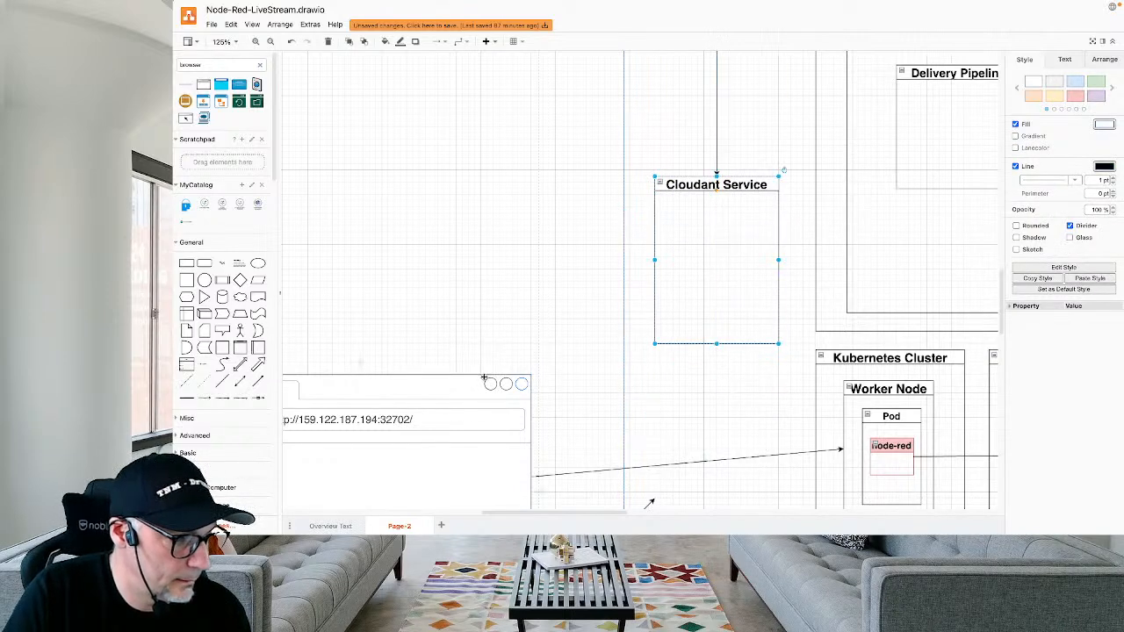
pyautogui.moveTo(483, 377); pyautogui.dragTo(508, 333)
pyautogui.scroll(-5, 518, 332)
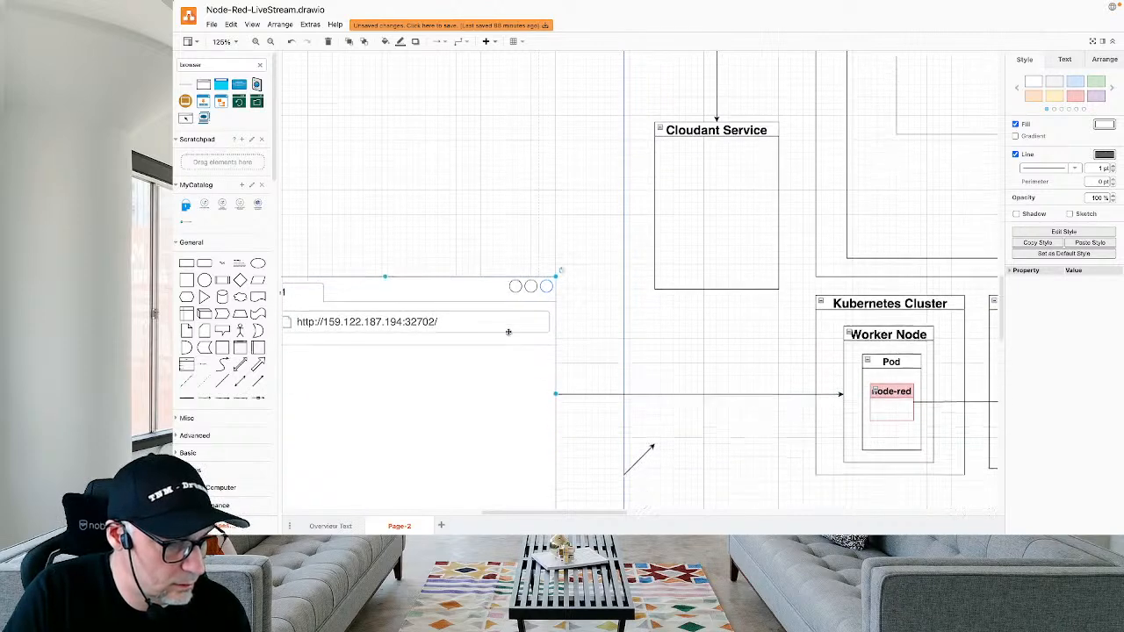
pyautogui.click(636, 313)
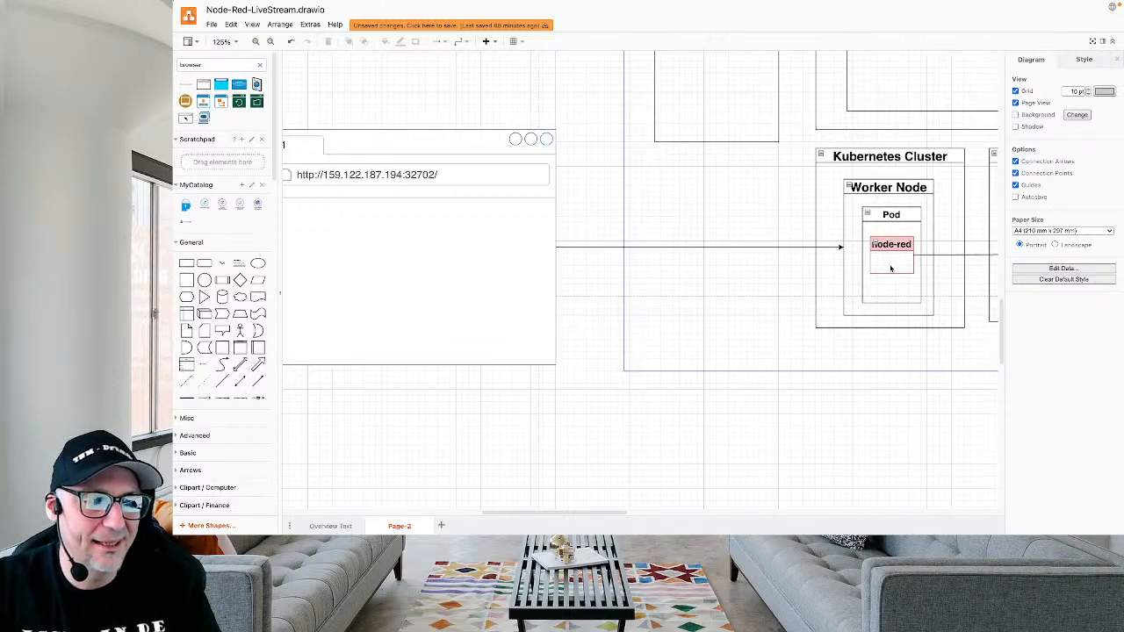
# Review the whole architecture diagram and look closely at the browser mockup's connection to Worker Node in the Kubernetes Cluster.
pyautogui.click(848, 265)
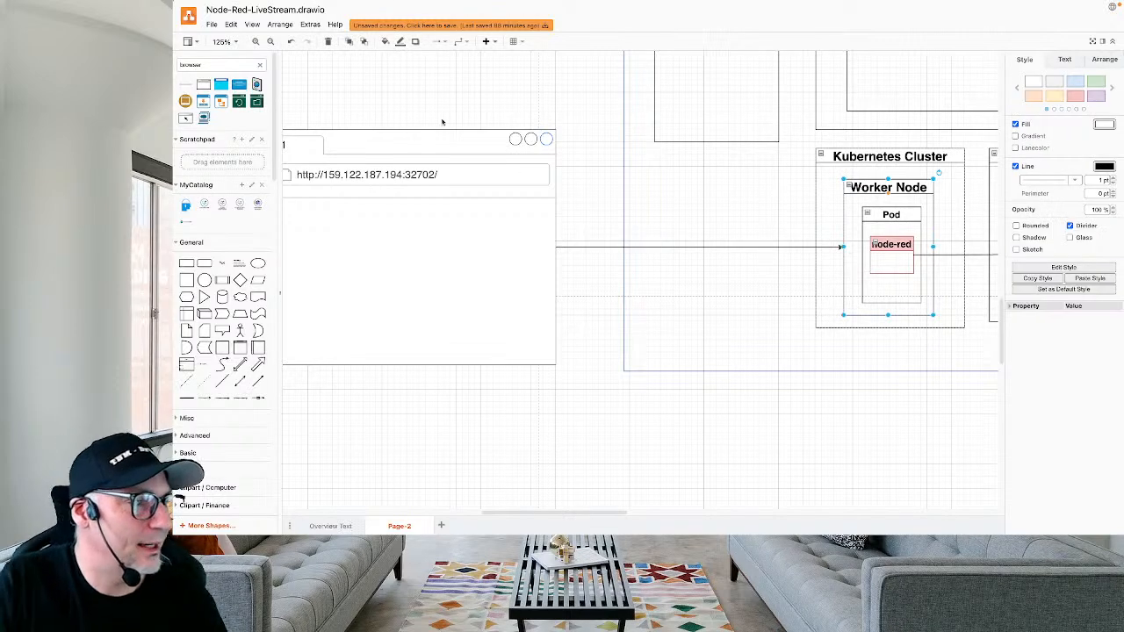
pyautogui.click(270, 42)
pyautogui.click(270, 41)
pyautogui.click(270, 41)
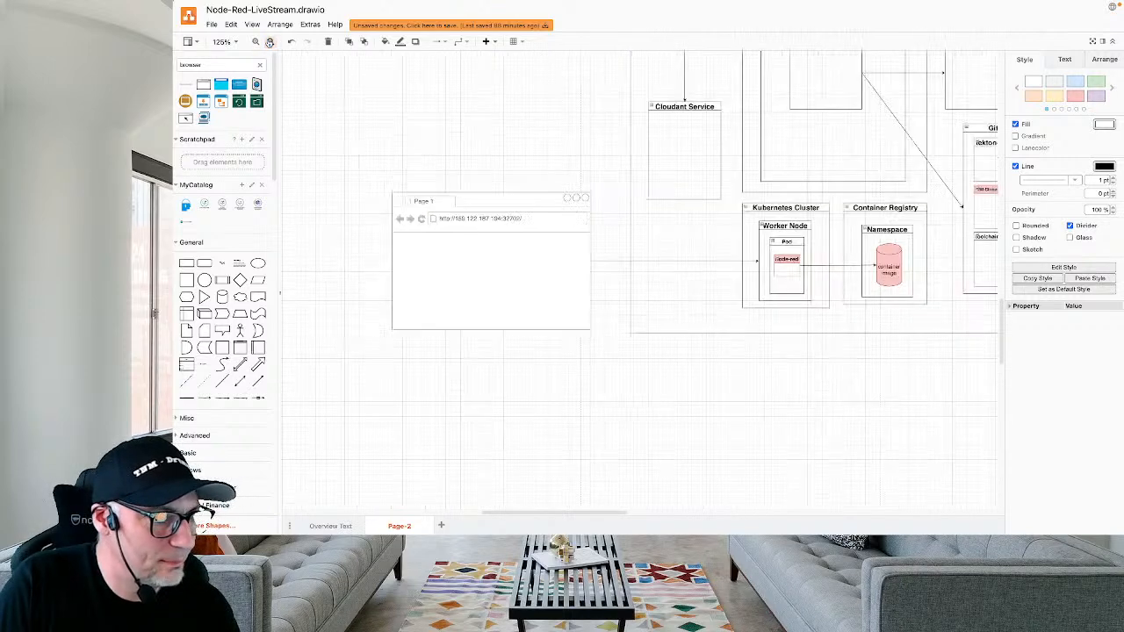
pyautogui.click(270, 41)
pyautogui.click(270, 42)
pyautogui.click(269, 41)
pyautogui.click(269, 41)
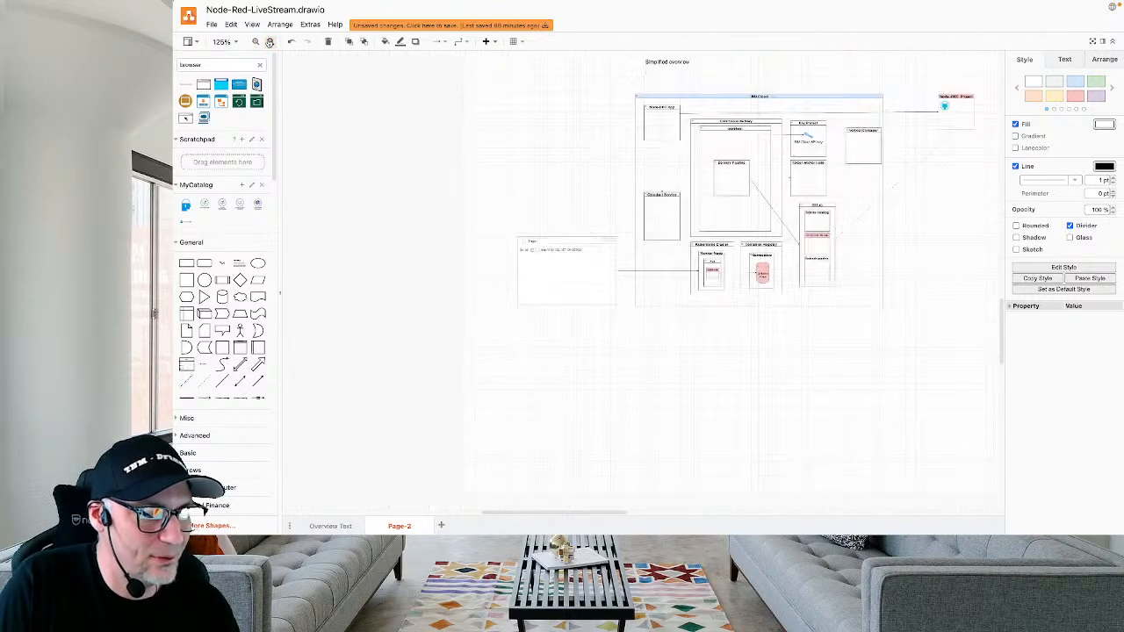
pyautogui.click(269, 41)
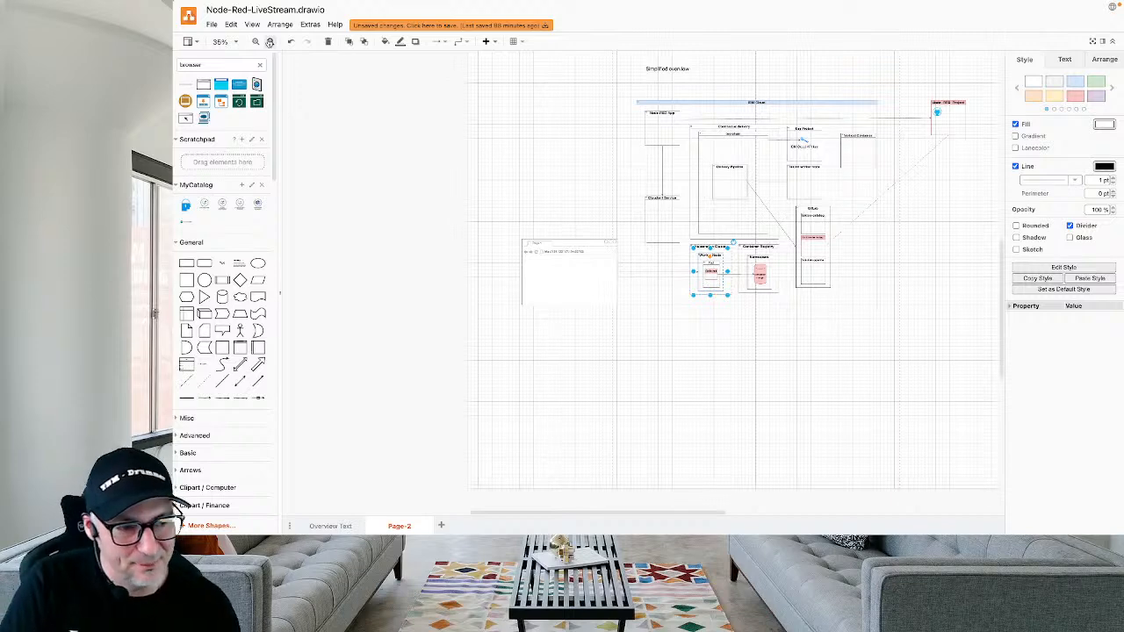
pyautogui.click(270, 41)
pyautogui.click(256, 41)
pyautogui.click(256, 41)
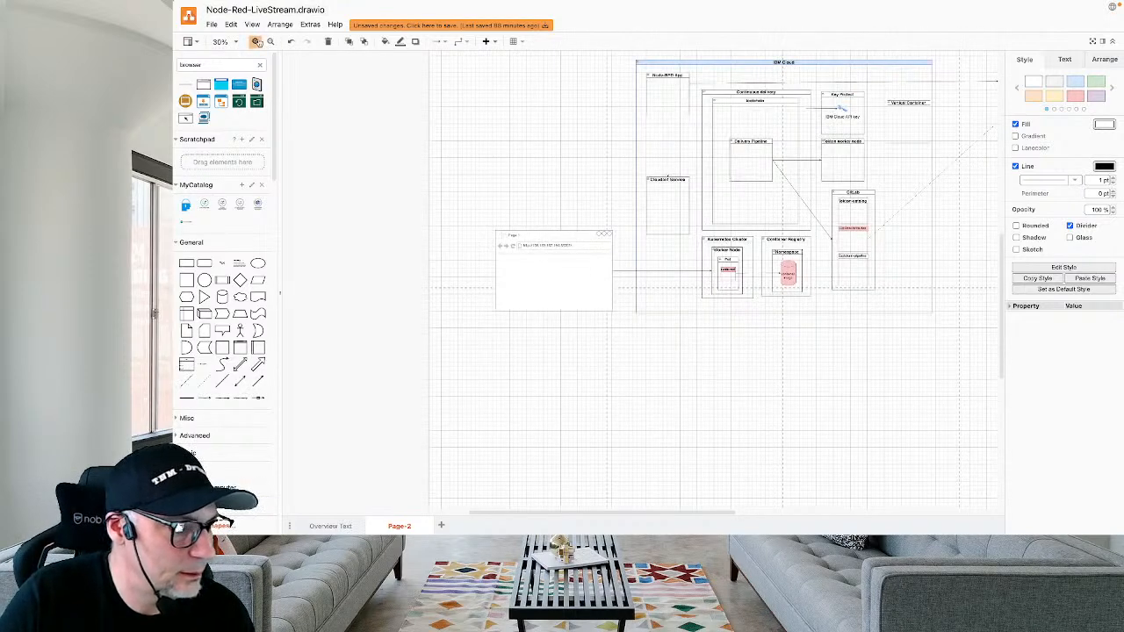
pyautogui.click(256, 41)
pyautogui.click(256, 42)
pyautogui.click(256, 41)
pyautogui.click(255, 42)
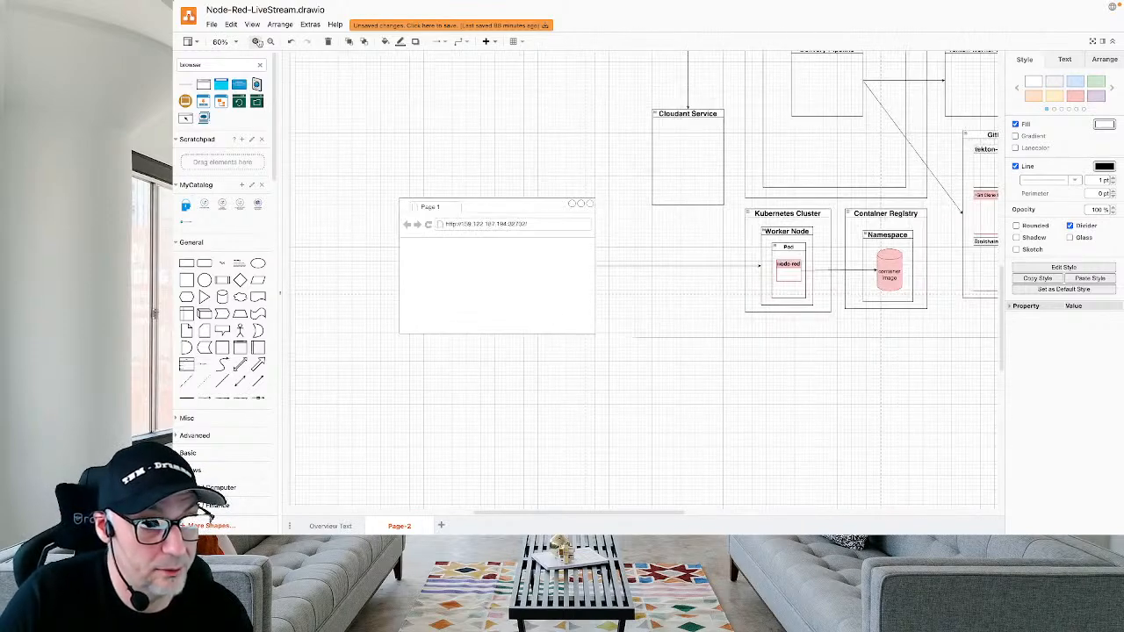
pyautogui.click(255, 41)
pyautogui.hscroll(2, 461, 279)
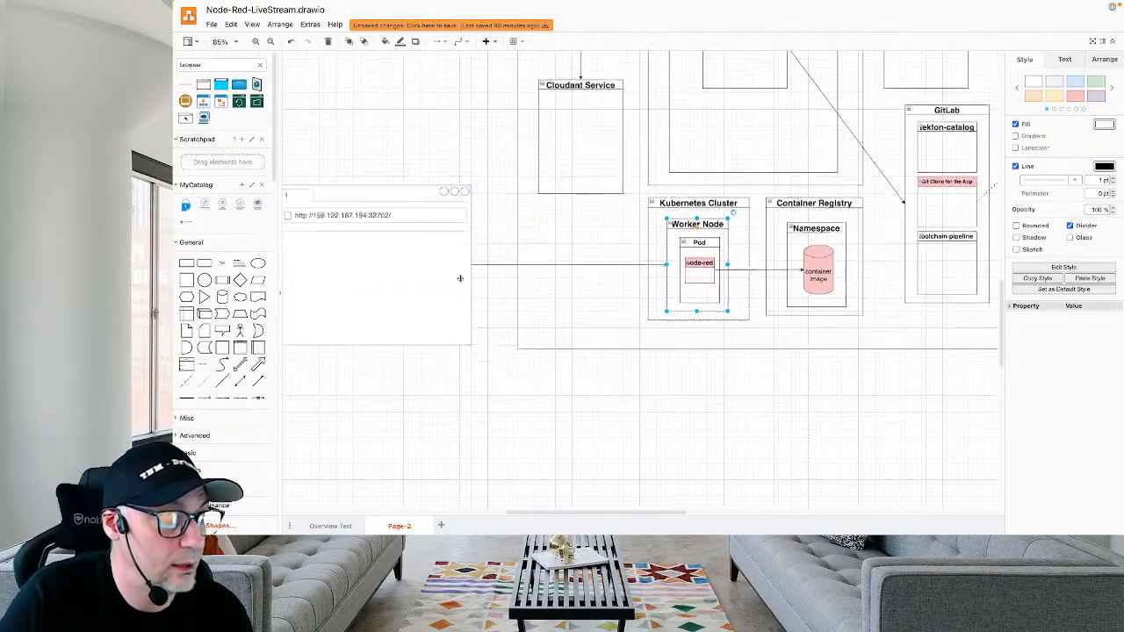
pyautogui.scroll(1, 460, 279)
# Switch to Chrome and check the worker node's expanded details in node-red-free-cluster.
pyautogui.hotkey('ctrl', 'Left')
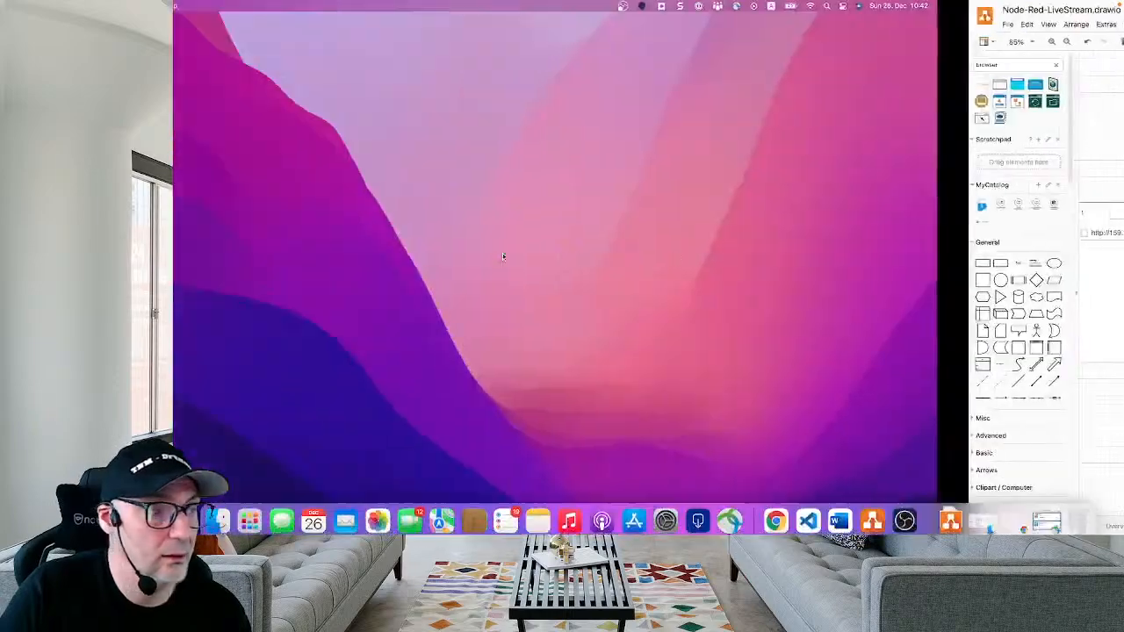
pyautogui.hotkey('ctrl', 'Right')
pyautogui.hotkey('ctrl', 'Right')
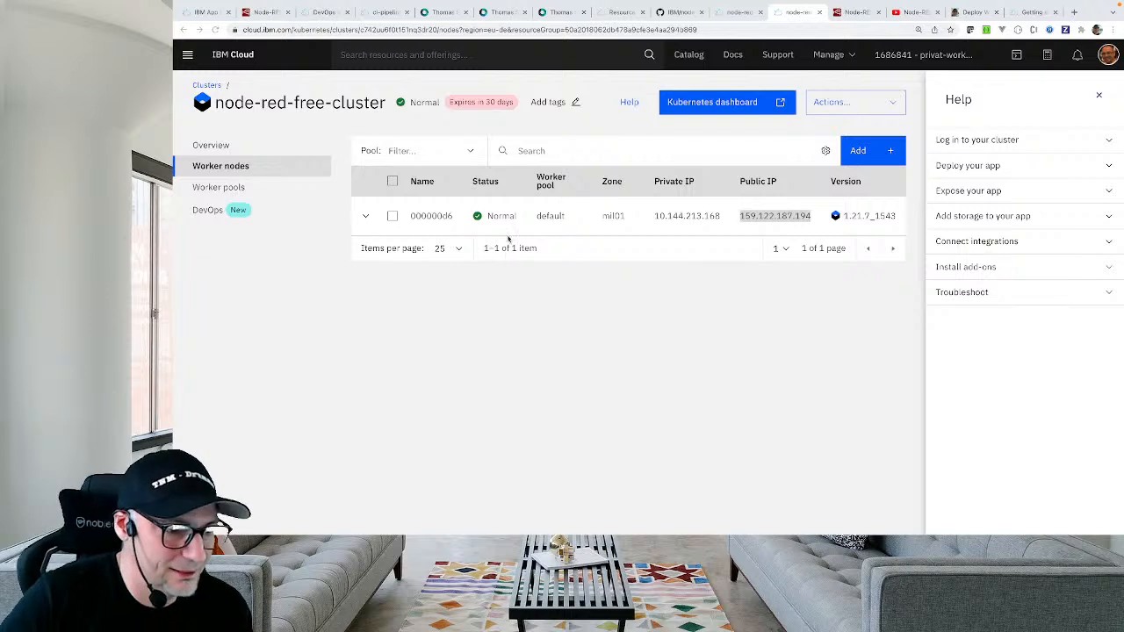
pyautogui.click(368, 218)
pyautogui.click(367, 217)
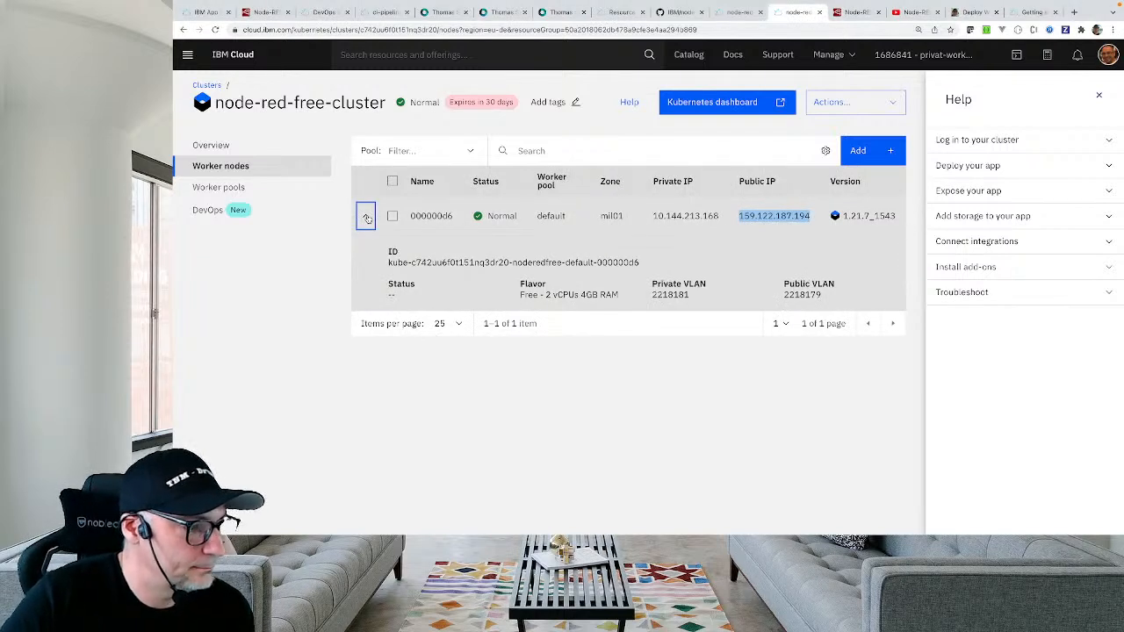
pyautogui.click(368, 217)
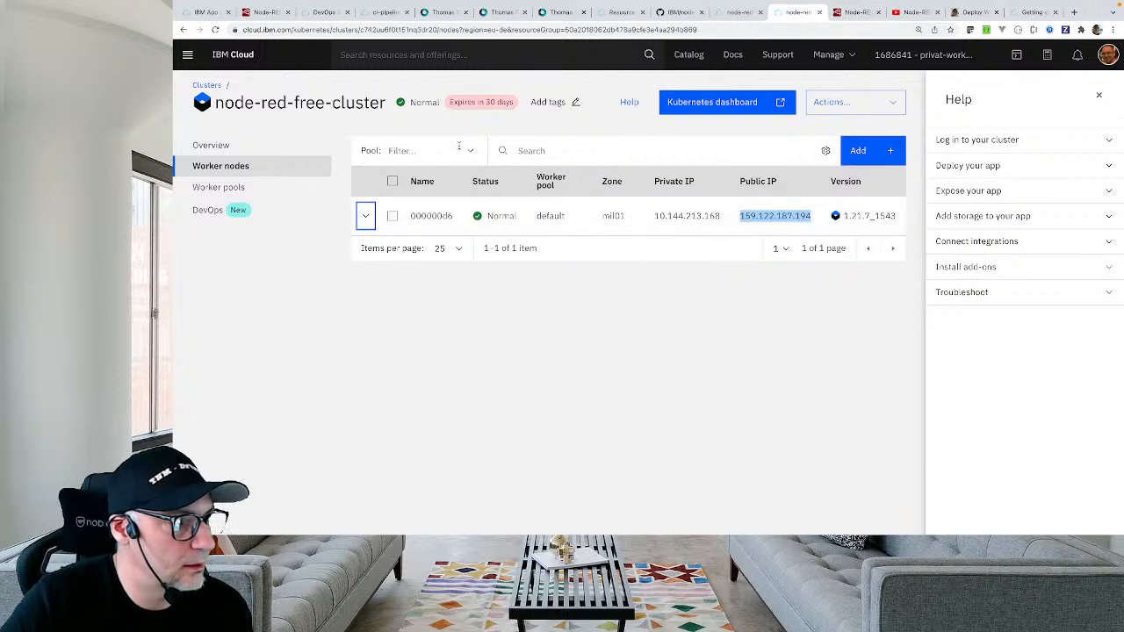
# Close the active cluster page and the adjacent Node-RED page, leaving the Node-RED instance's welcome page in view.
pyautogui.click(821, 13)
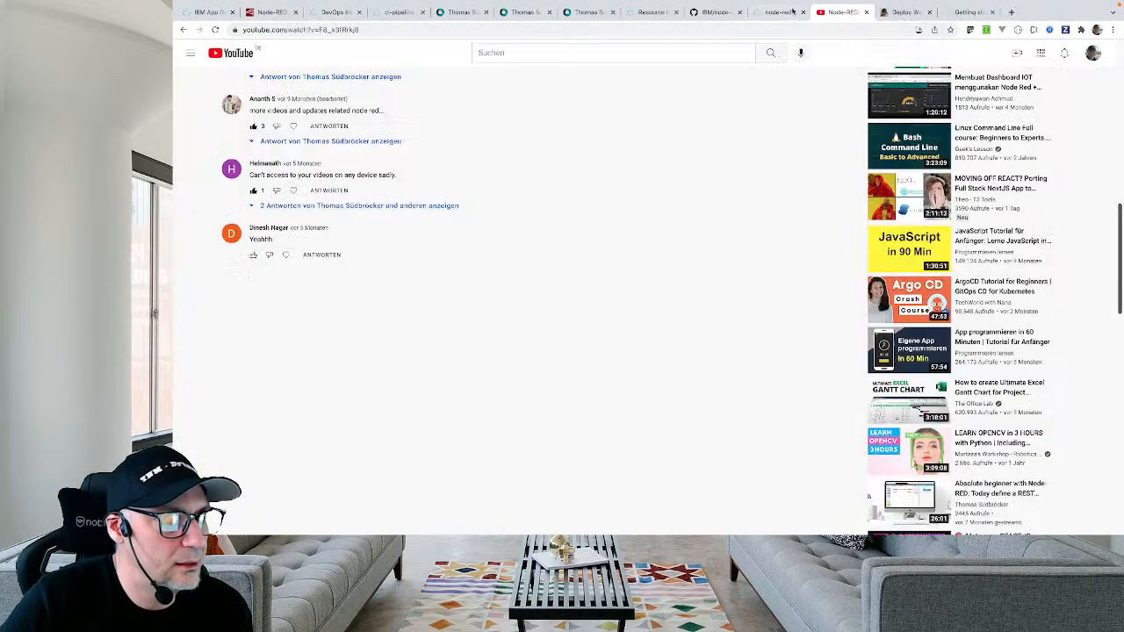
pyautogui.click(836, 12)
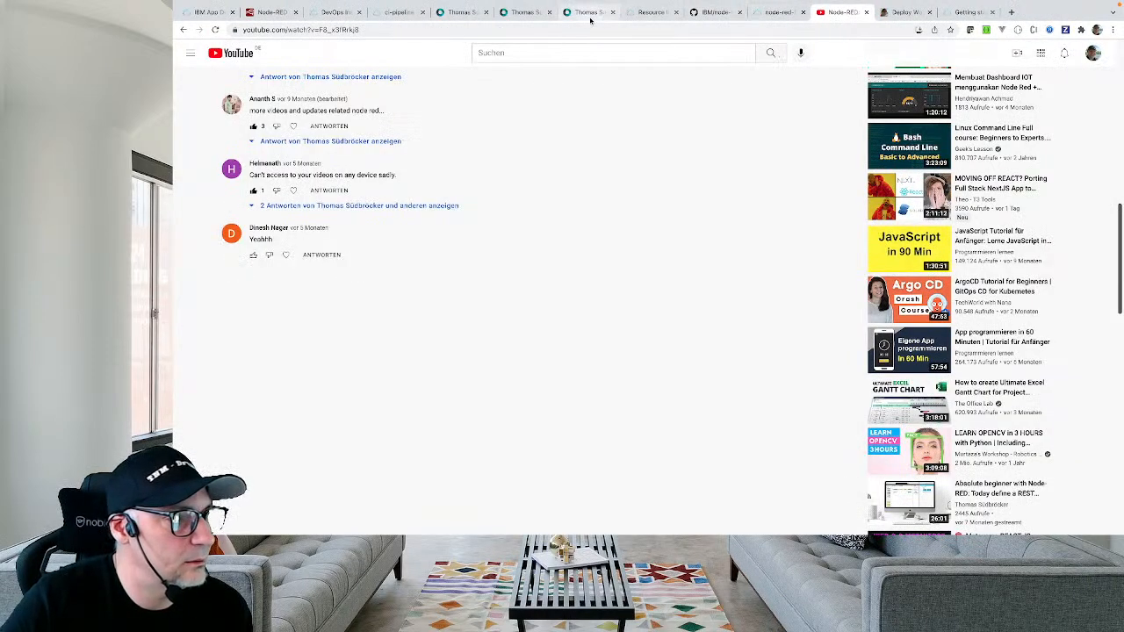
pyautogui.click(273, 10)
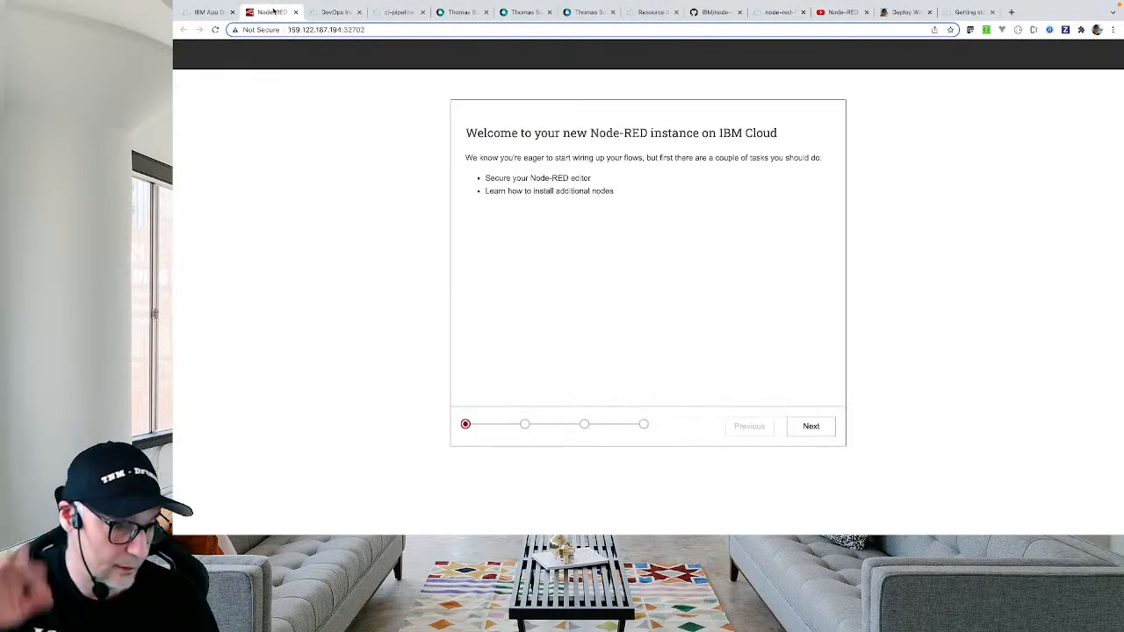
# Secure the Node-RED editor for authorised users only by entering a username and password in the setup wizard.
pyautogui.click(812, 427)
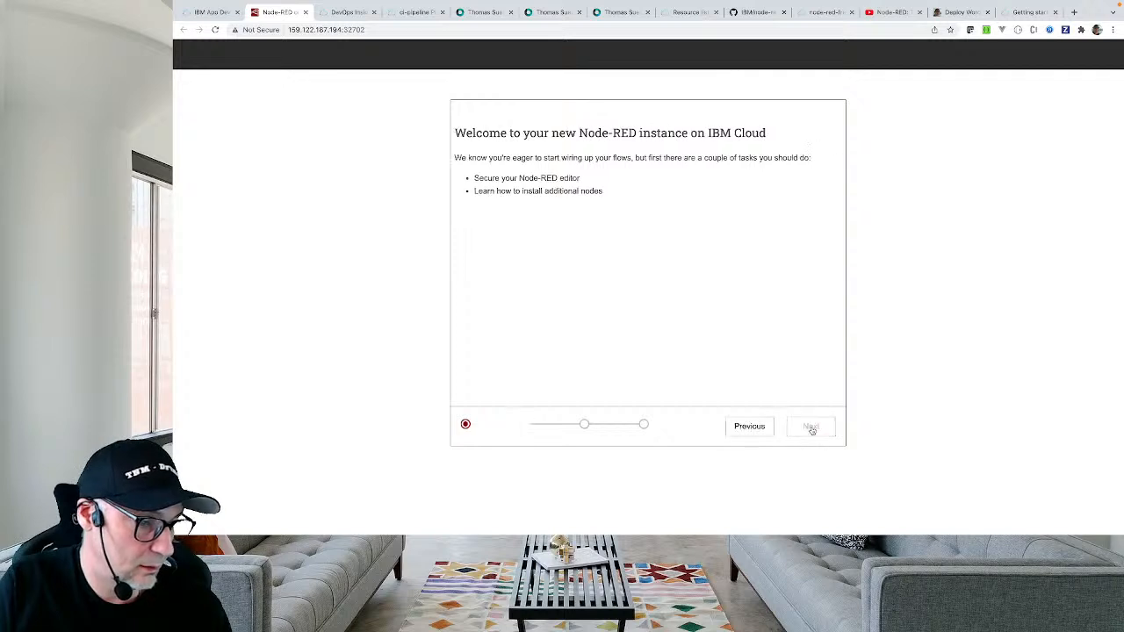
pyautogui.click(615, 199)
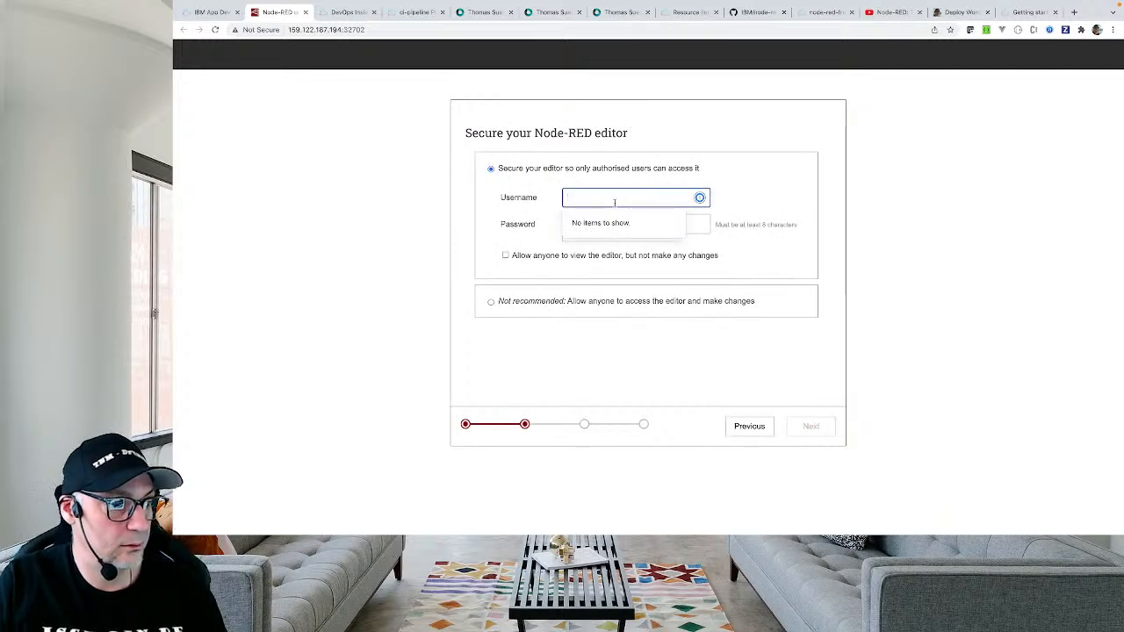
pyautogui.write('thom')
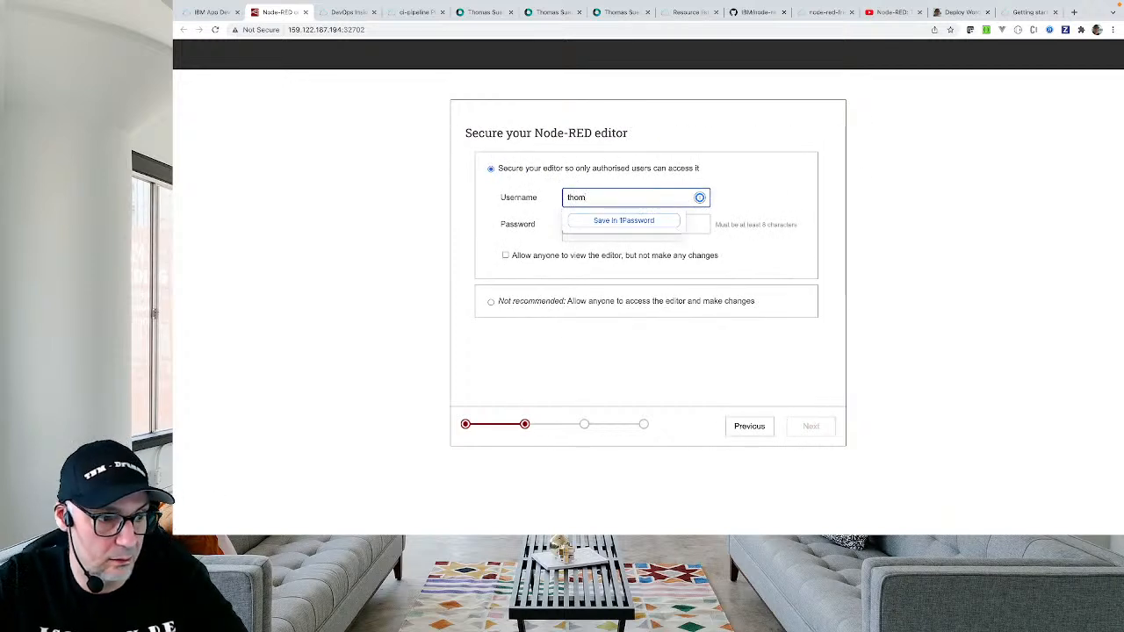
pyautogui.write('as')
pyautogui.click(610, 230)
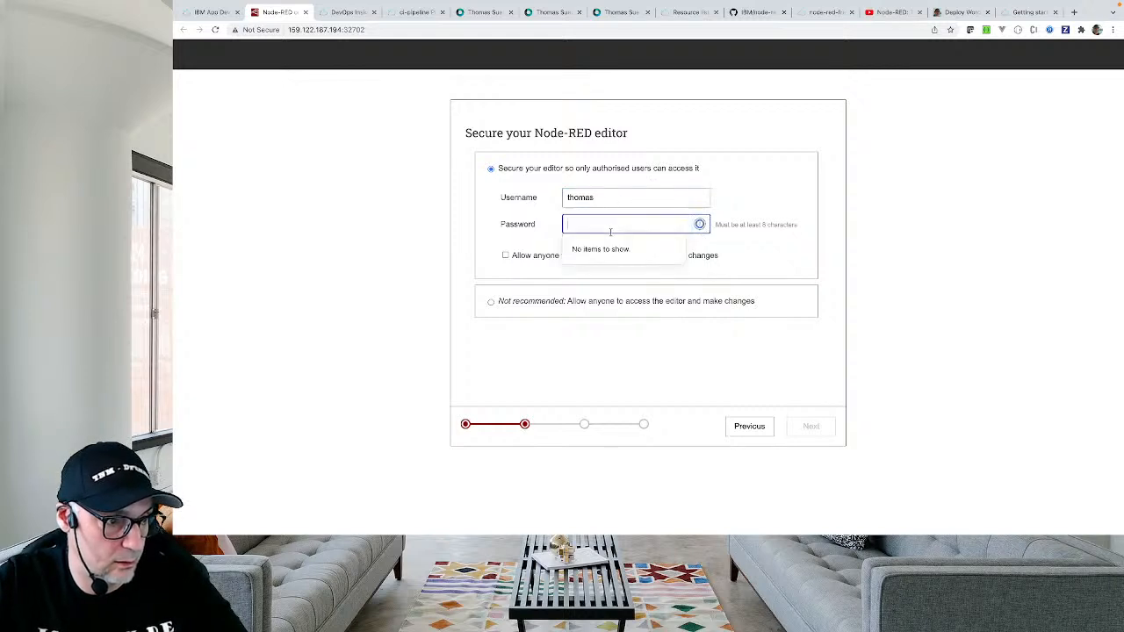
pyautogui.write('••••••')
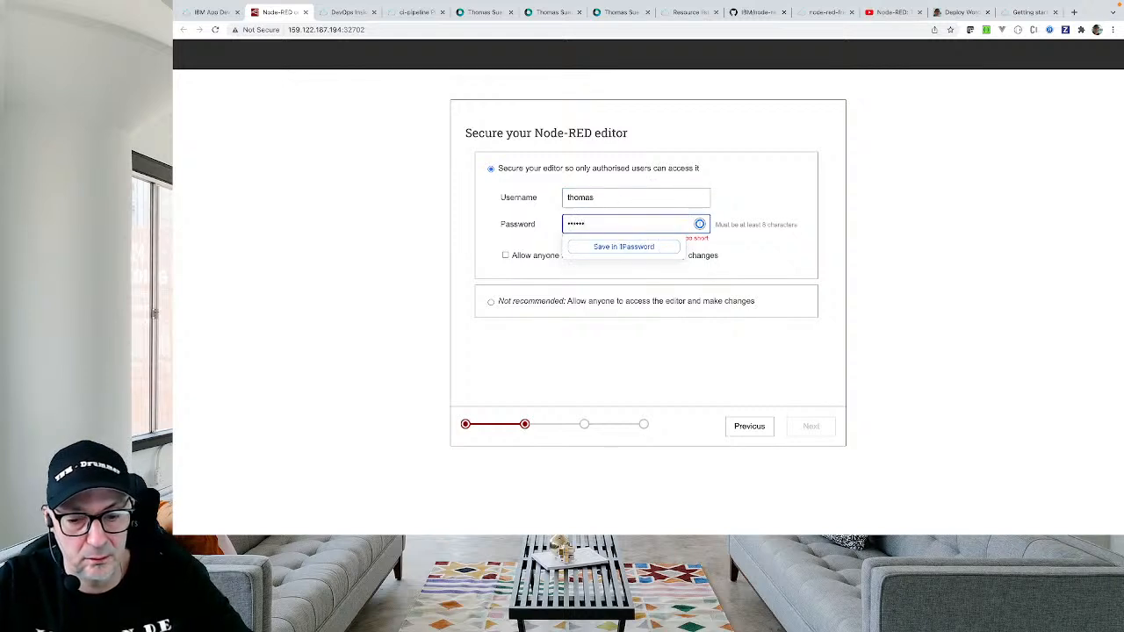
pyautogui.write('••••')
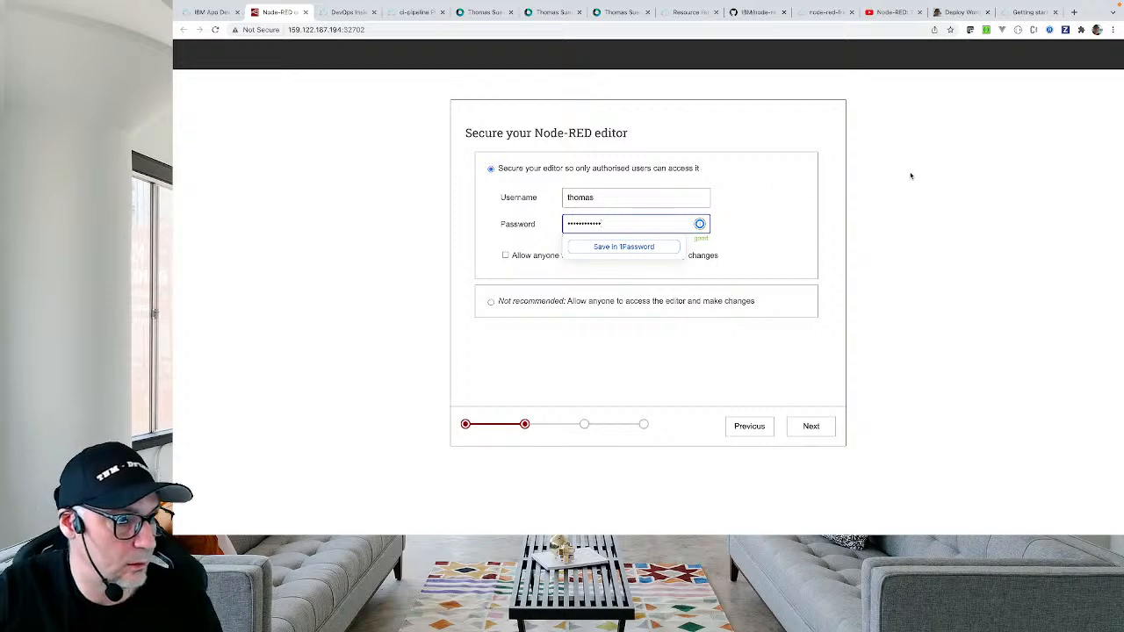
pyautogui.click(826, 194)
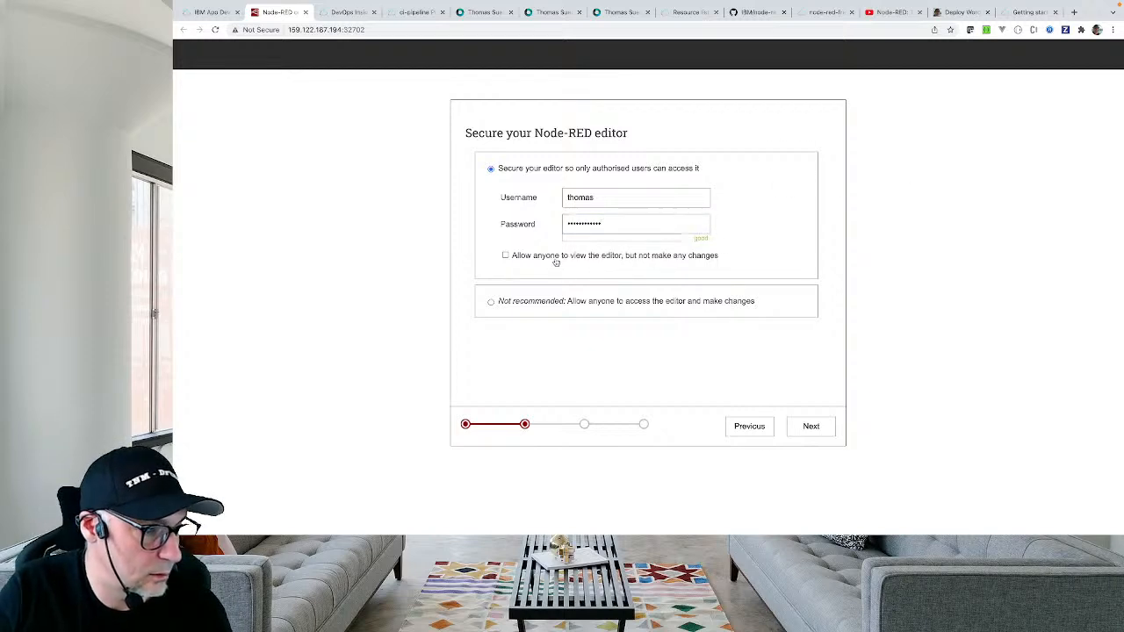
# Complete the remaining Node-RED setup pages with their default options and apply the settings.
pyautogui.click(827, 433)
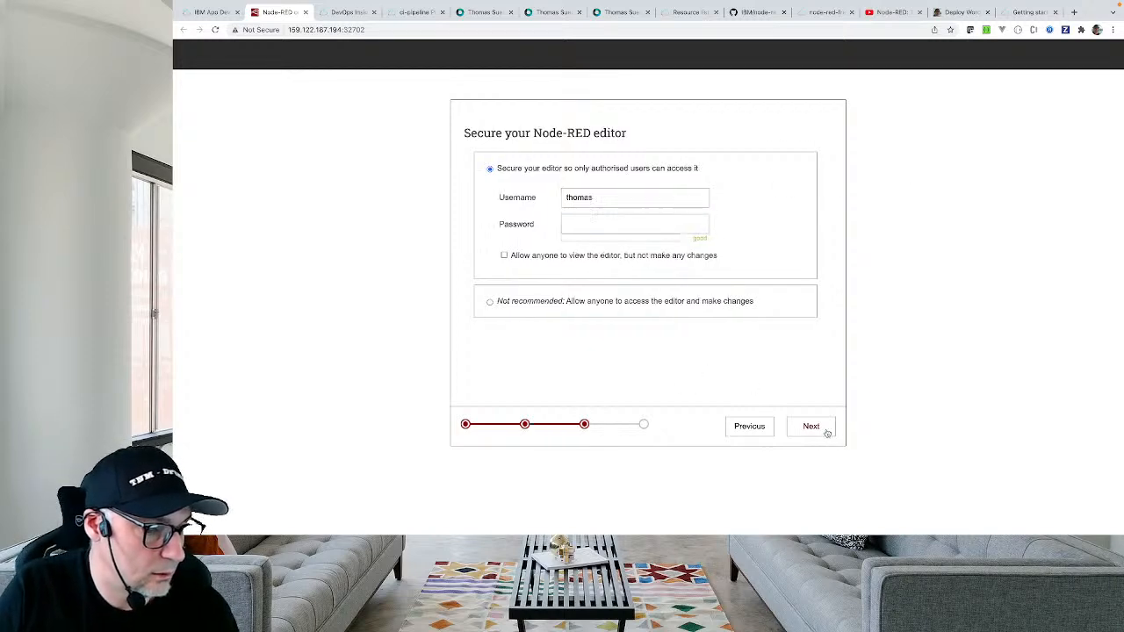
pyautogui.click(826, 433)
pyautogui.click(827, 432)
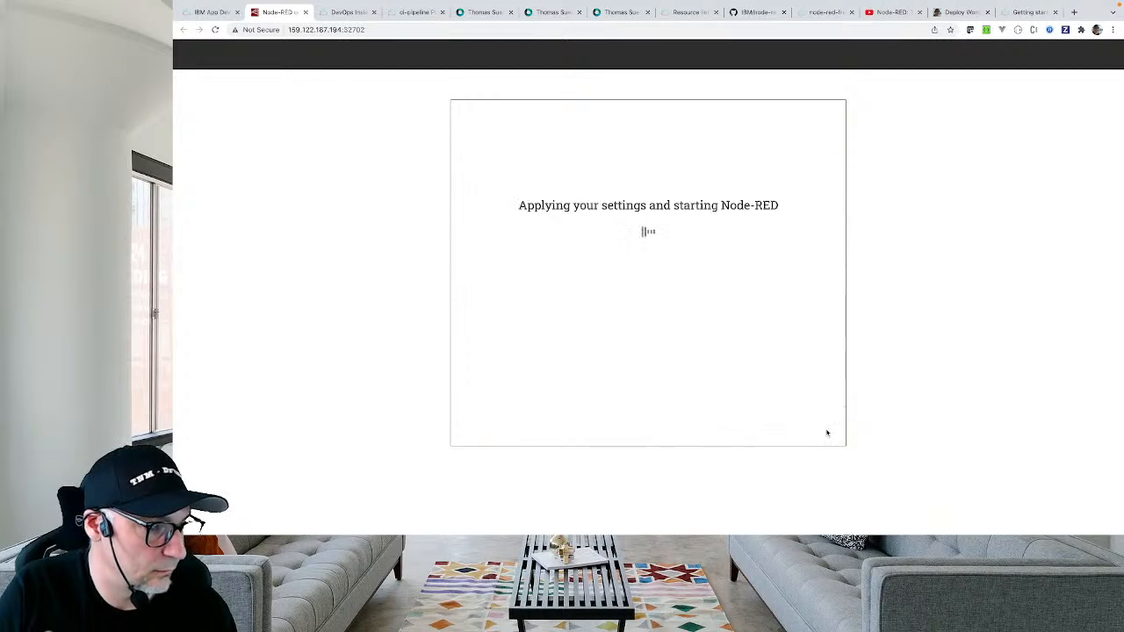
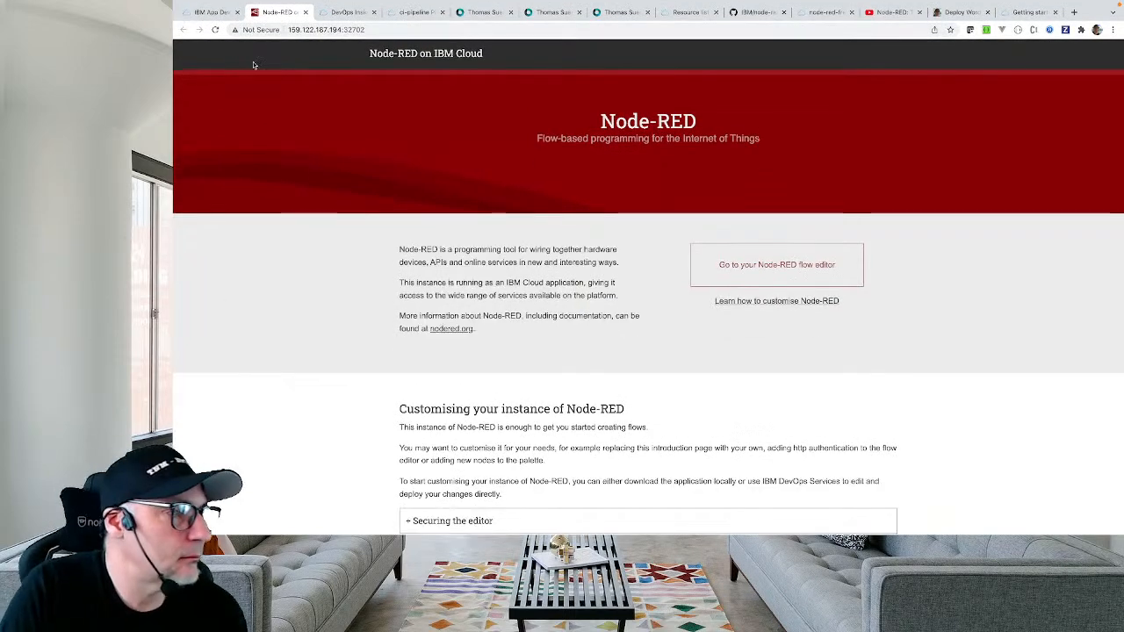
# Look through the NodeRED-app details and the DevOps Insights overview, and open the Toolchains list.
pyautogui.click(213, 5)
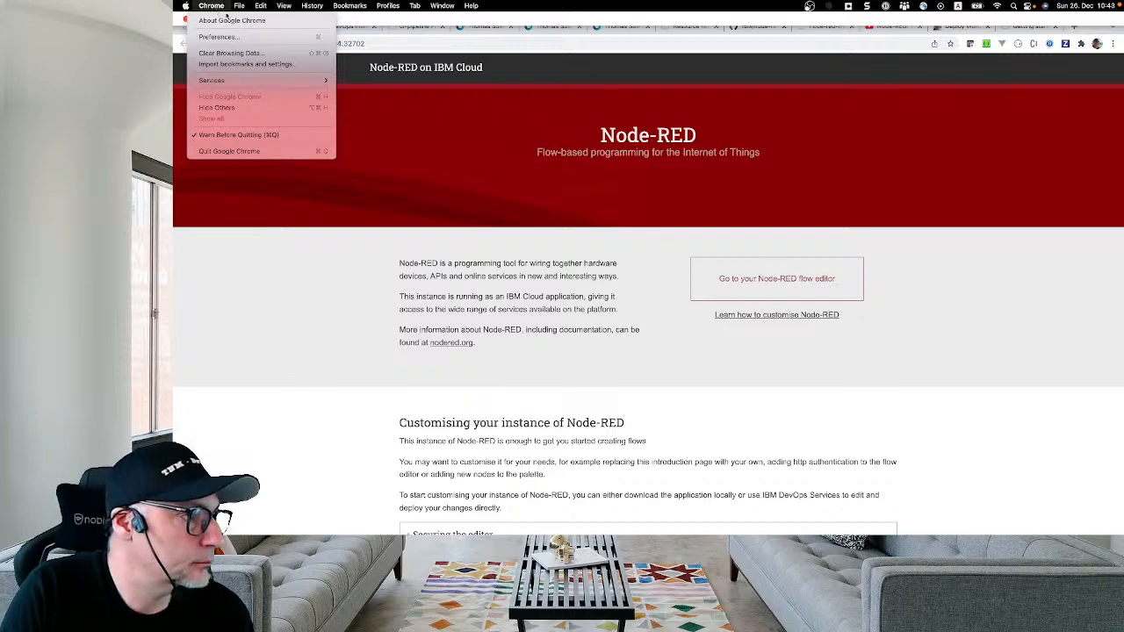
pyautogui.click(465, 147)
pyautogui.click(214, 12)
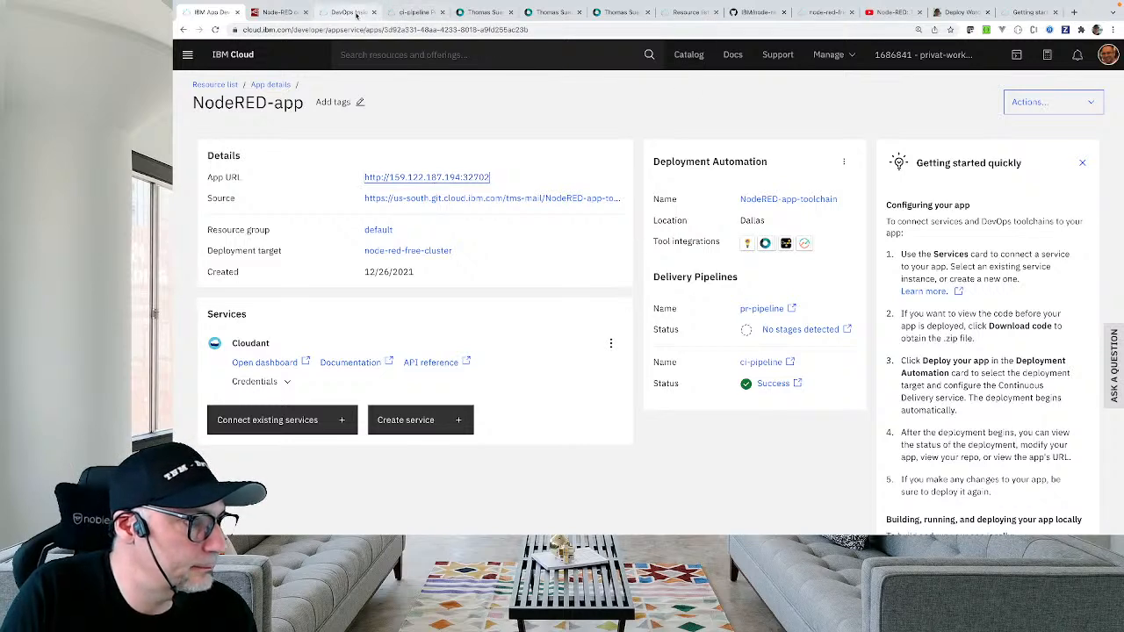
pyautogui.click(357, 13)
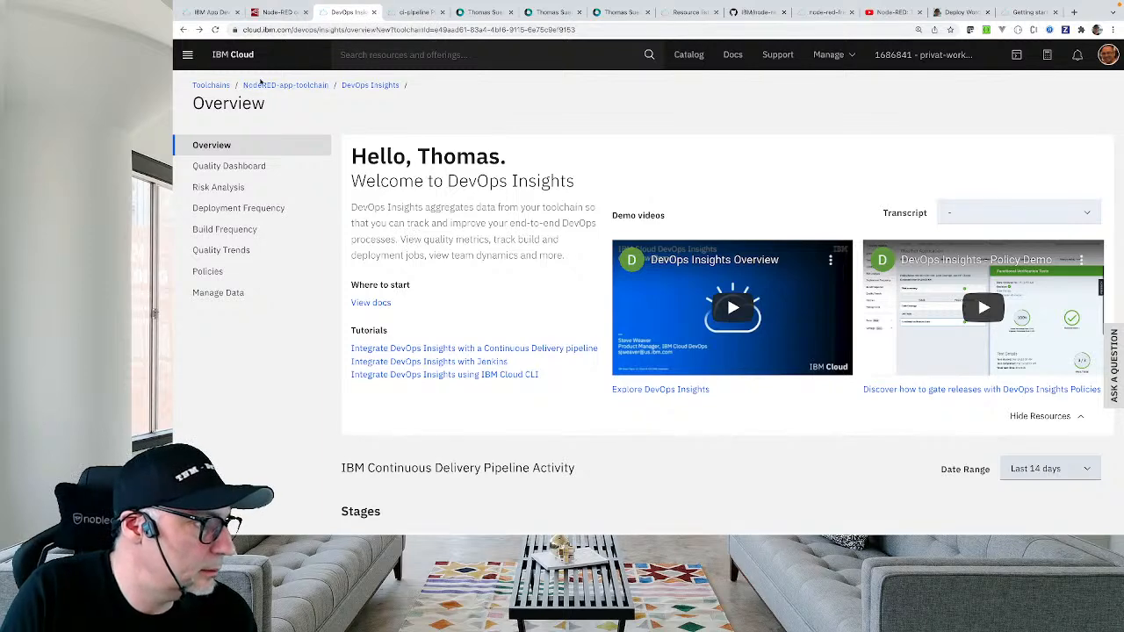
pyautogui.click(219, 84)
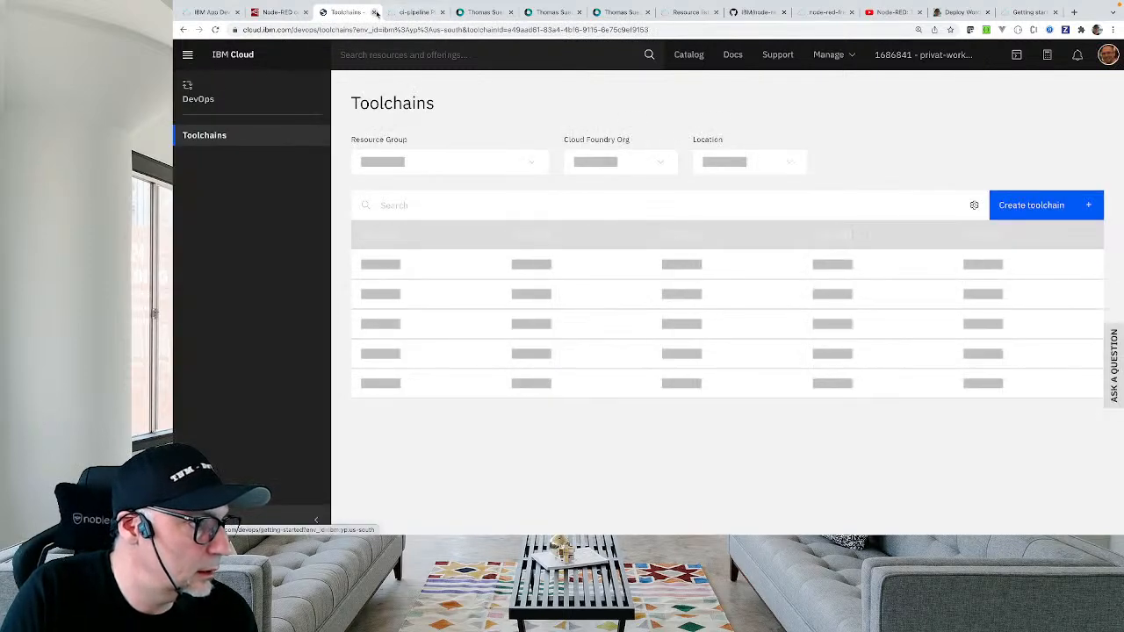
# Close the Toolchains, ci-pipeline, three GitLab repository and node-red-free-cluster pages, and return to the NodeRED-app details.
pyautogui.click(373, 13)
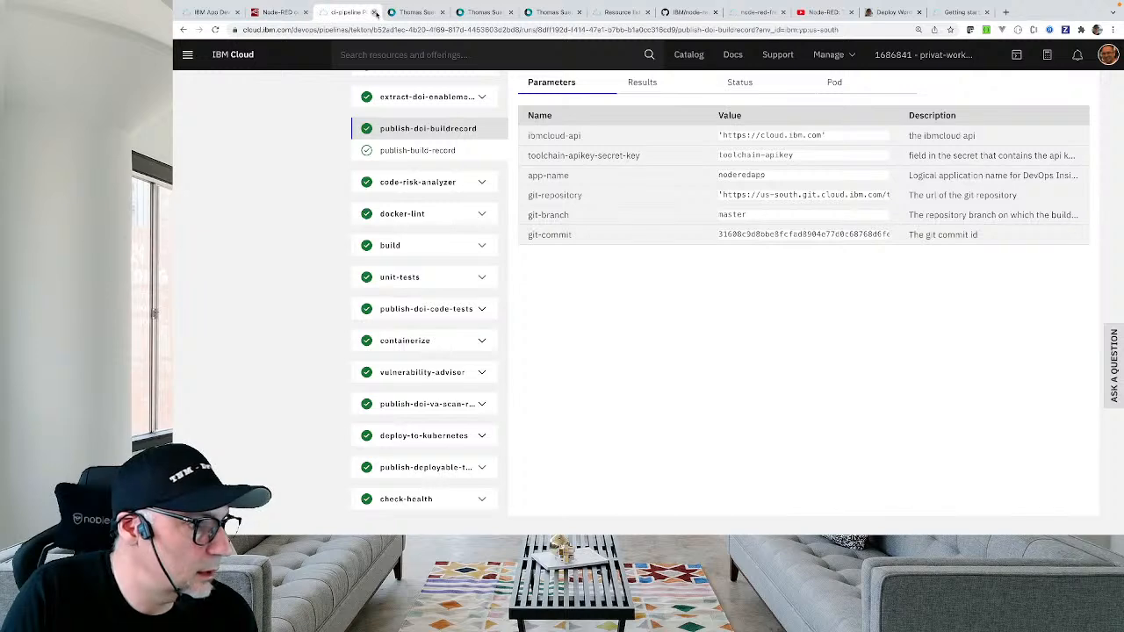
pyautogui.click(375, 12)
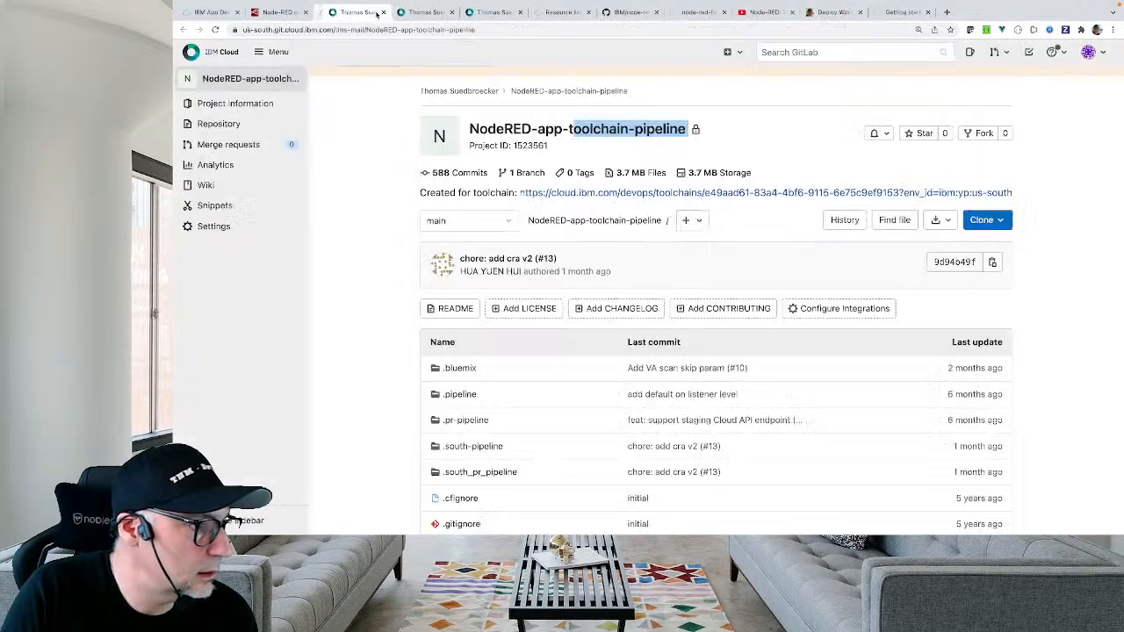
pyautogui.click(374, 12)
pyautogui.click(374, 12)
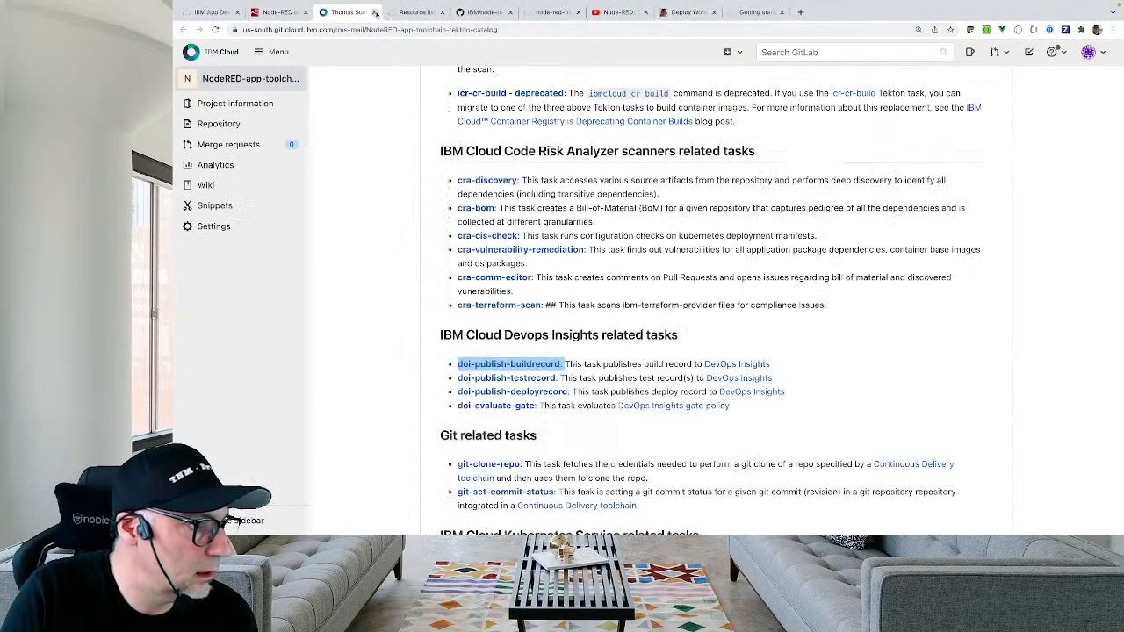
pyautogui.click(374, 13)
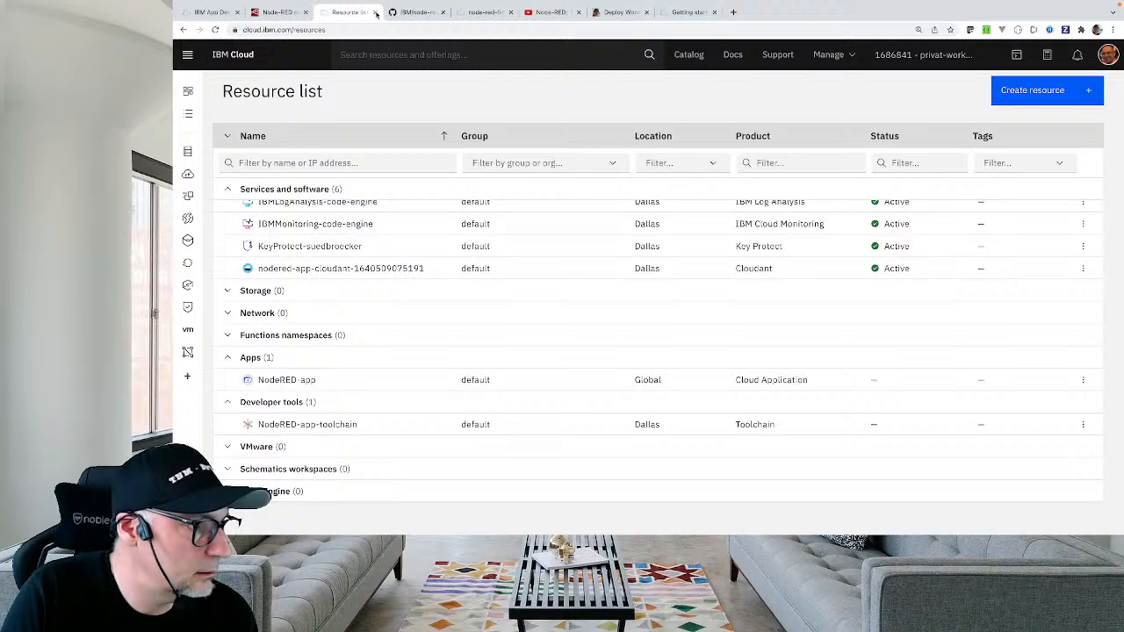
pyautogui.click(485, 12)
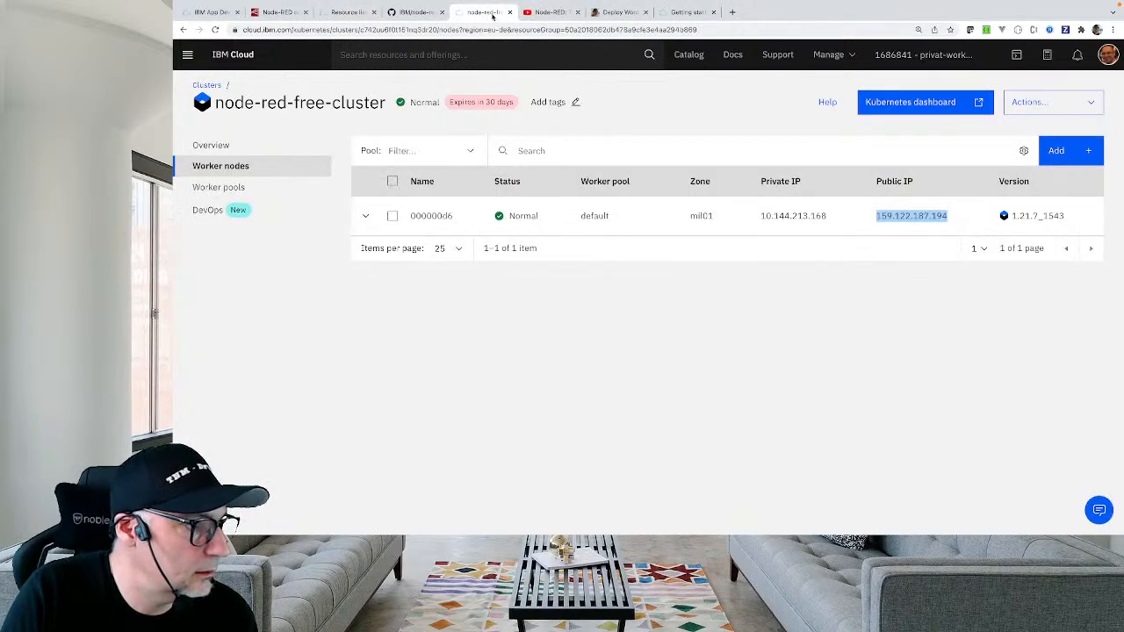
pyautogui.click(512, 13)
pyautogui.click(622, 12)
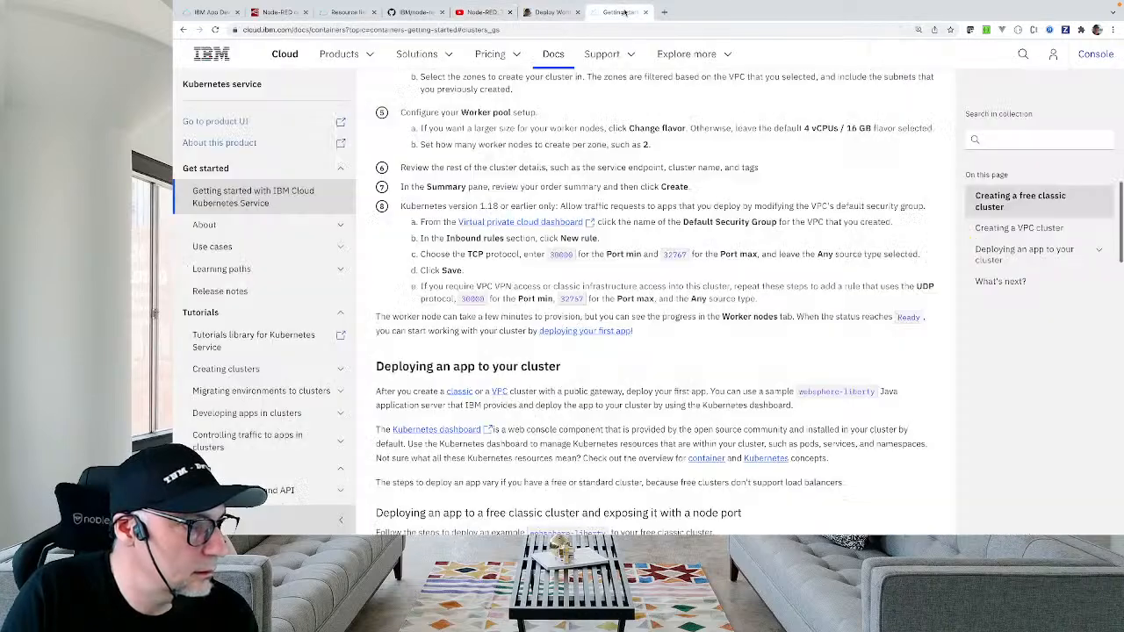
pyautogui.click(211, 12)
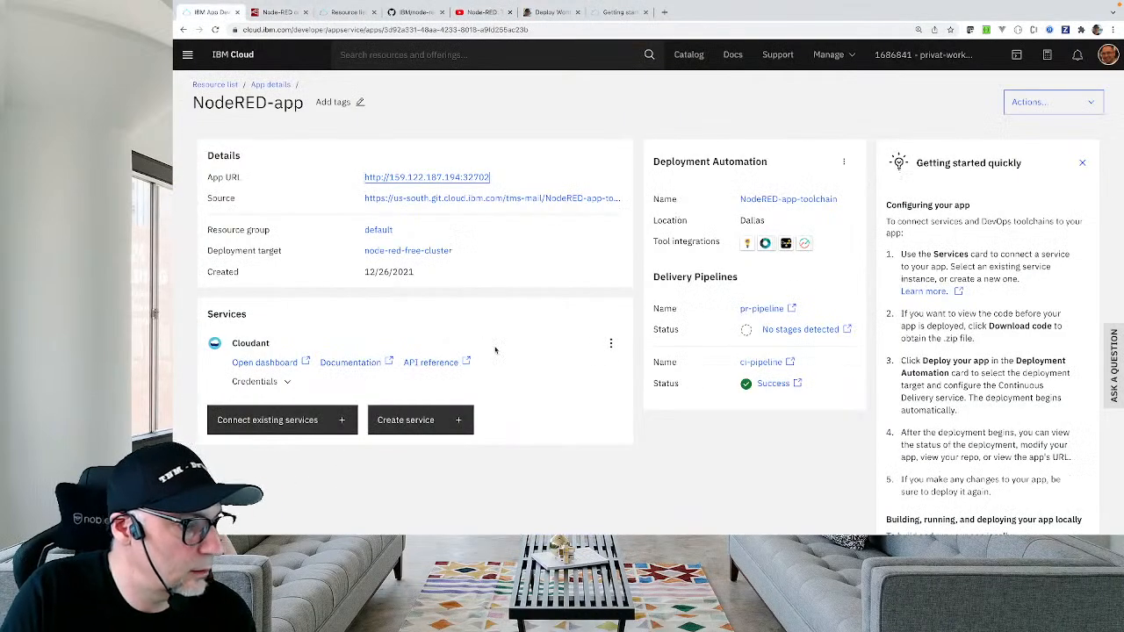
# Reload the NodeRED-app details, launch the dashboard of its Cloudant service and view the documents in the nodered database.
pyautogui.click(561, 29)
pyautogui.press('Return')
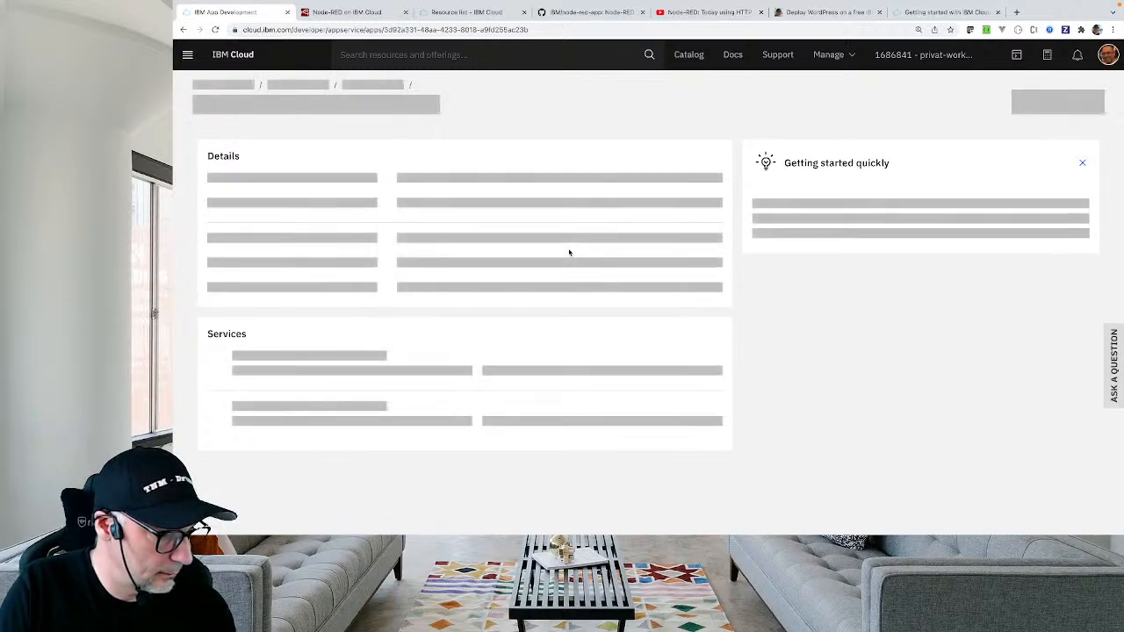
pyautogui.scroll(-2, 569, 253)
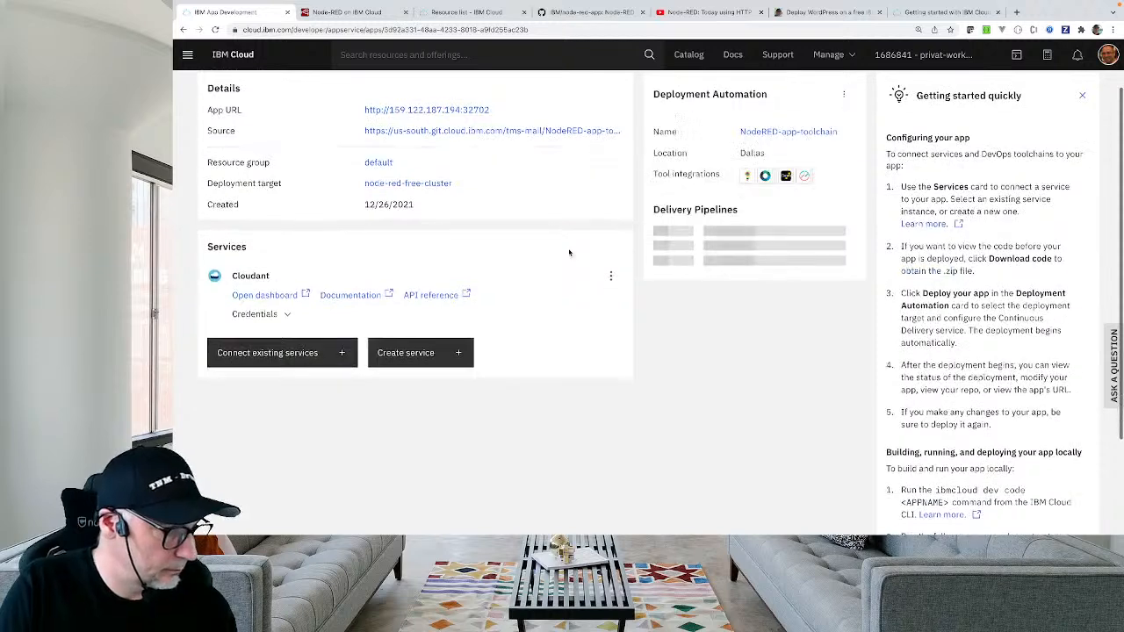
pyautogui.click(275, 295)
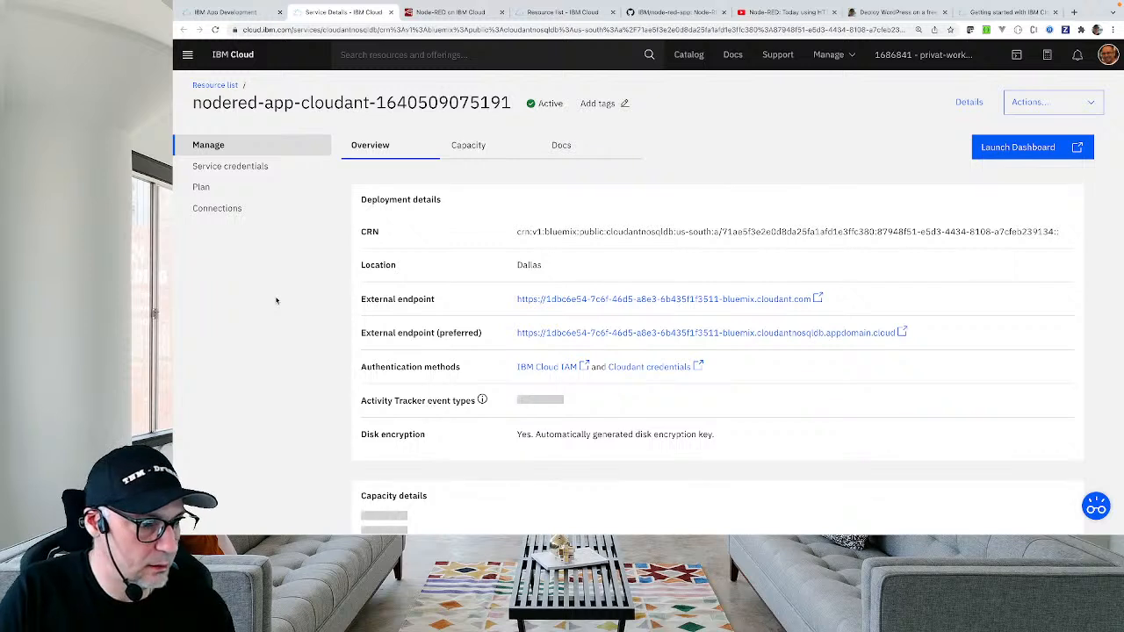
pyautogui.click(1045, 144)
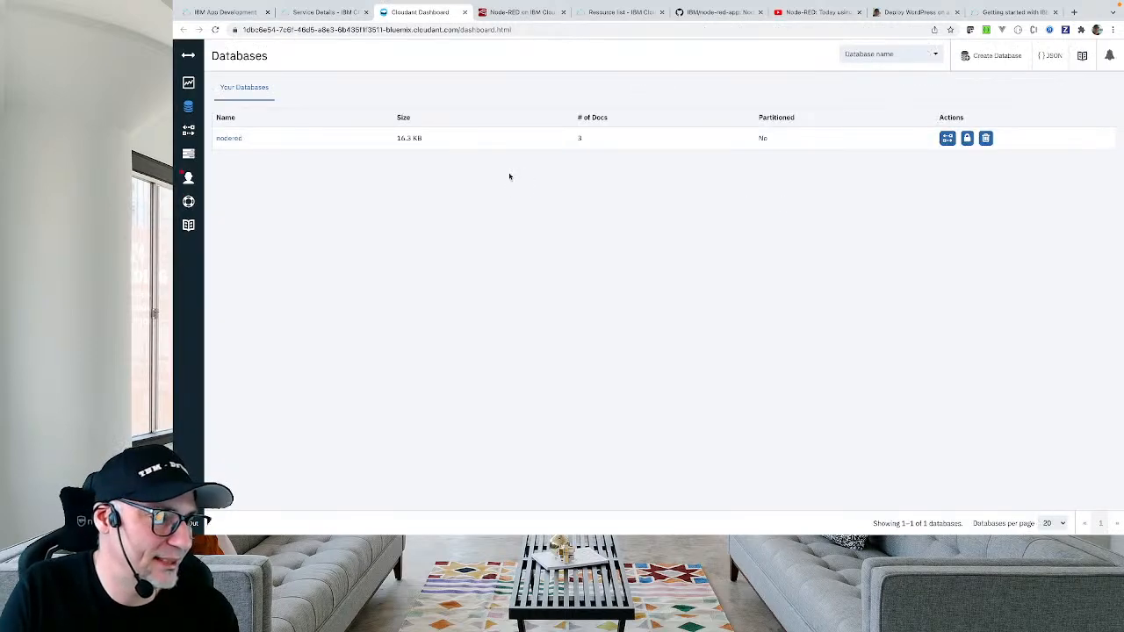
pyautogui.click(230, 139)
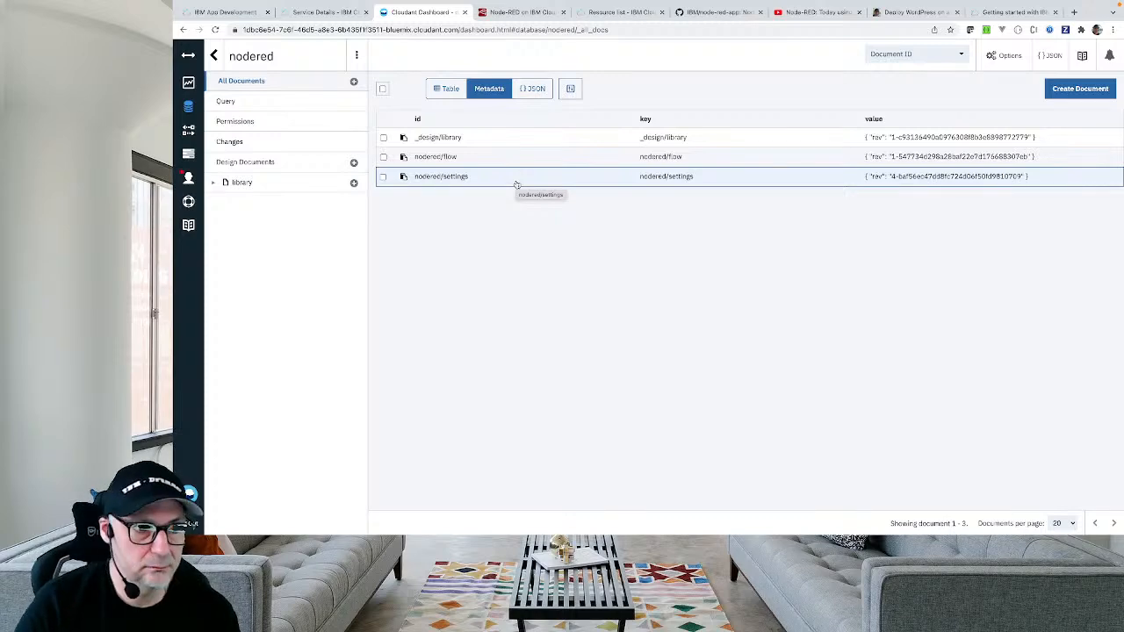
# Return to the deployed Node-RED site, go to its flow editor and log in with the username and password.
pyautogui.click(812, 11)
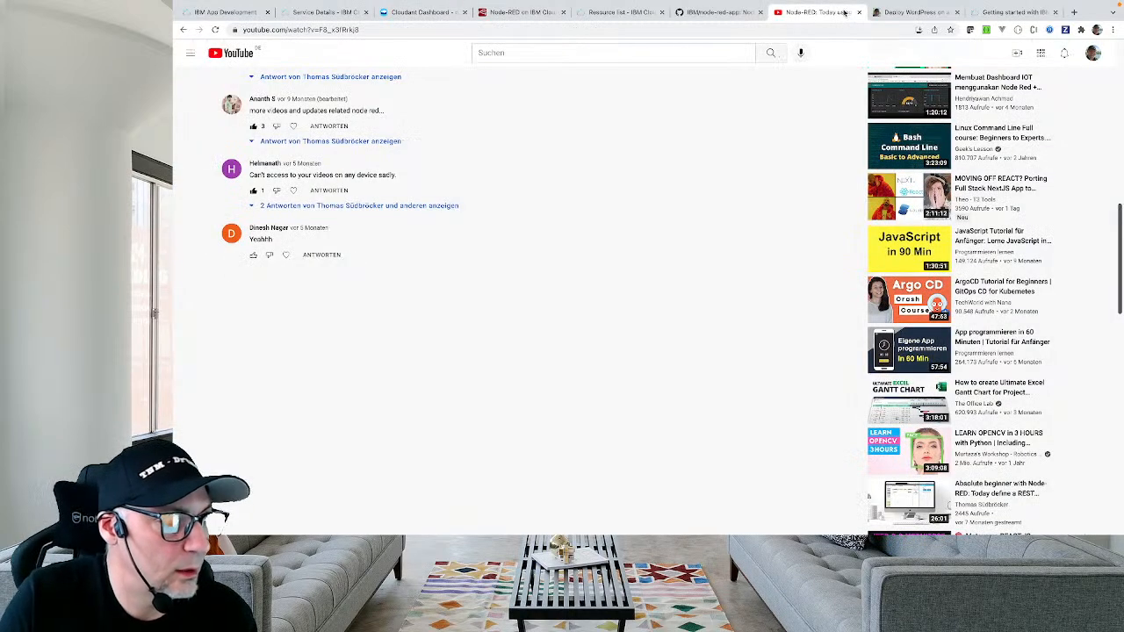
pyautogui.click(518, 12)
pyautogui.click(791, 276)
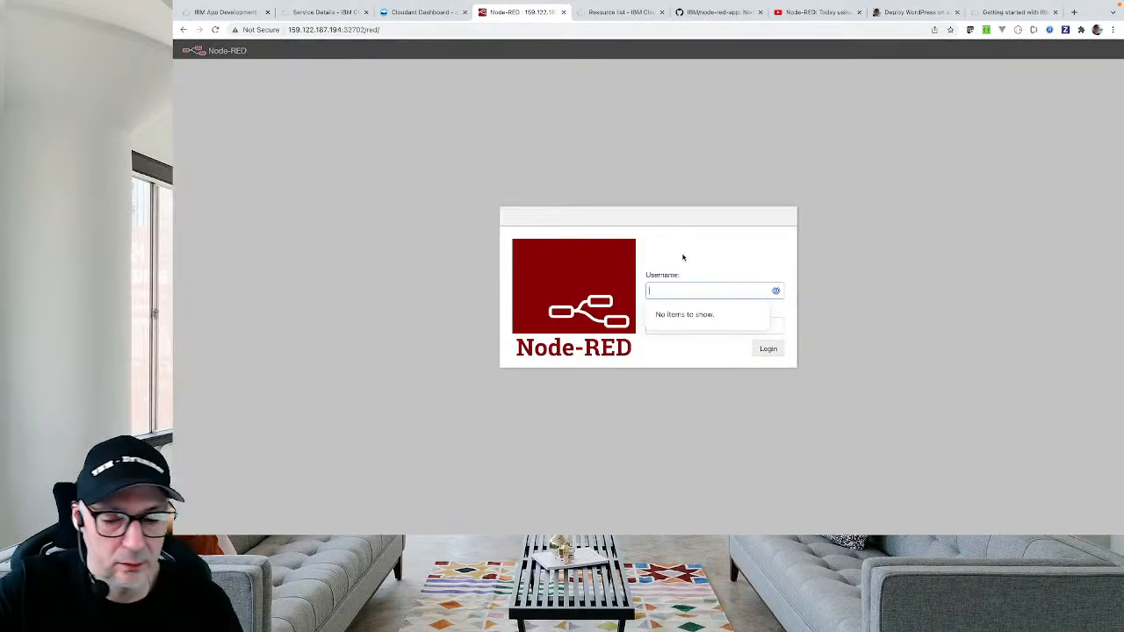
pyautogui.write('thomas')
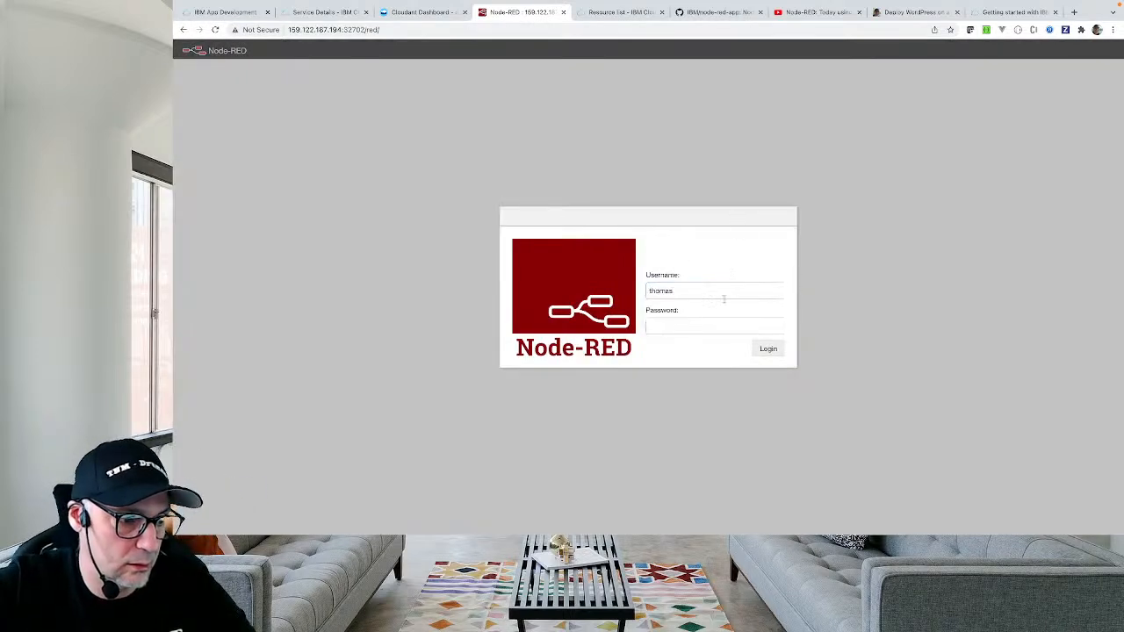
pyautogui.click(692, 329)
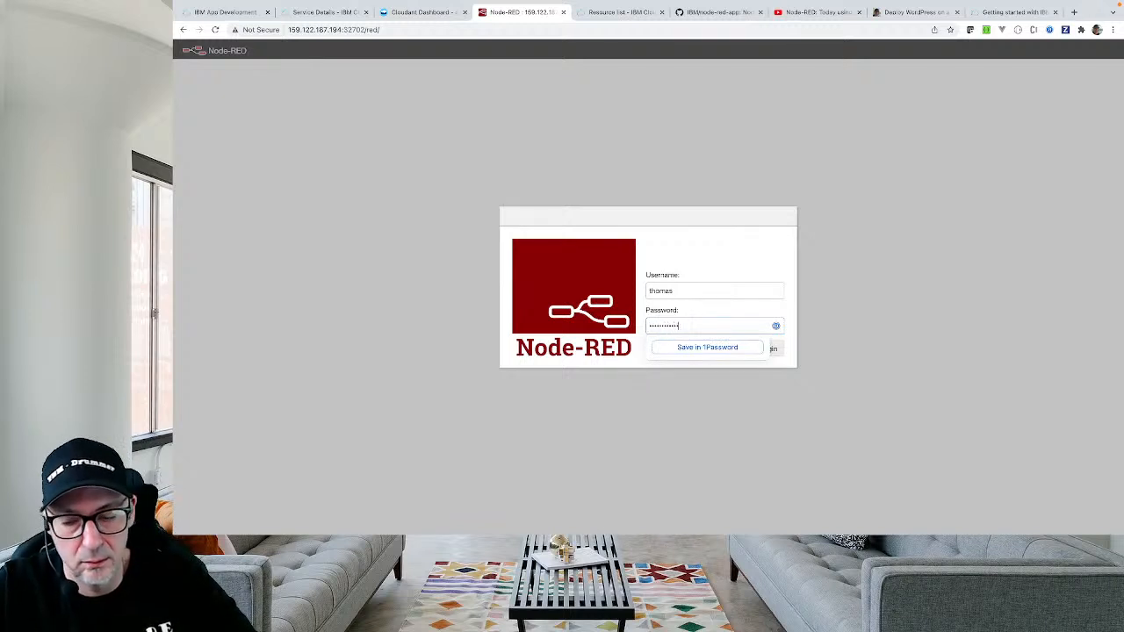
pyautogui.press('Return')
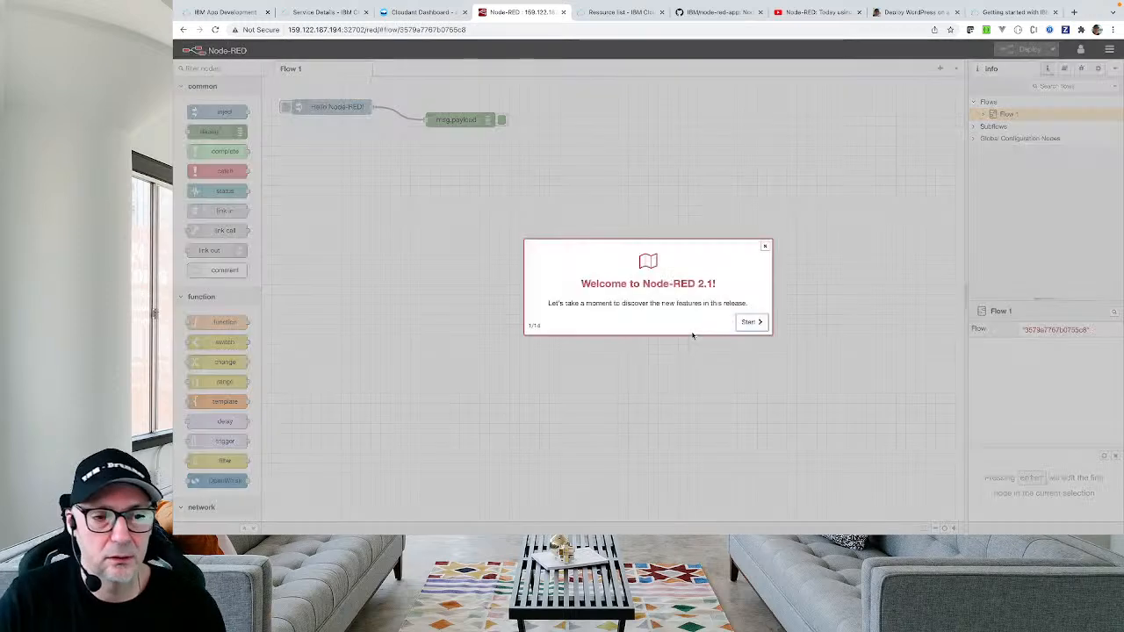
# Go through the Node-RED 2.1 welcome tour up to the Environment Variables section of the flow edit dialog.
pyautogui.click(760, 324)
pyautogui.click(761, 327)
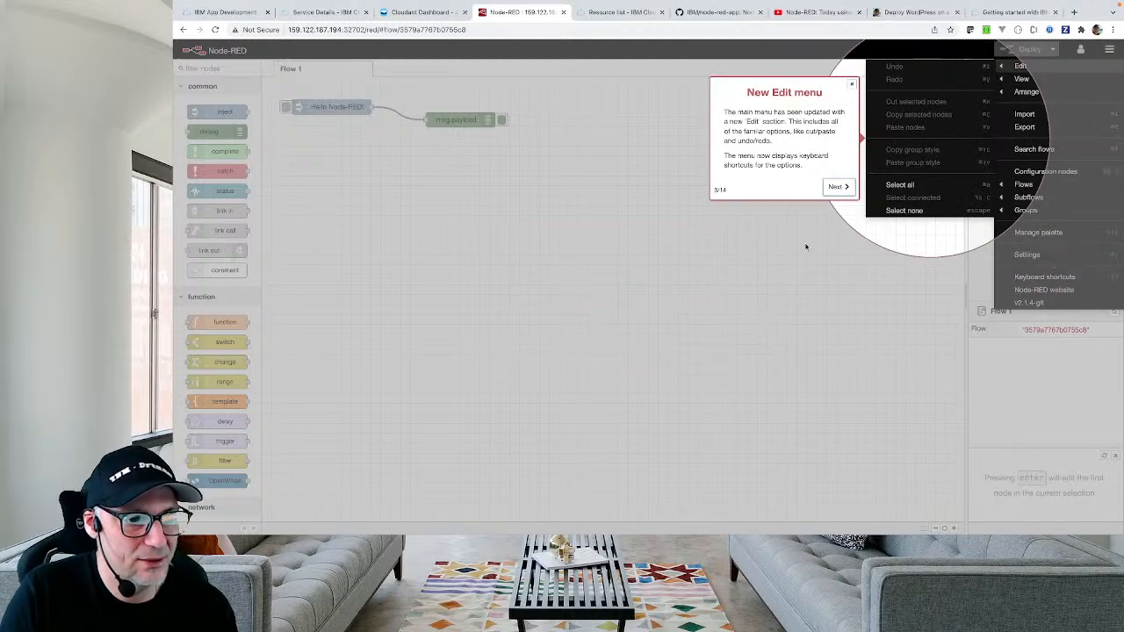
pyautogui.click(837, 187)
pyautogui.click(843, 218)
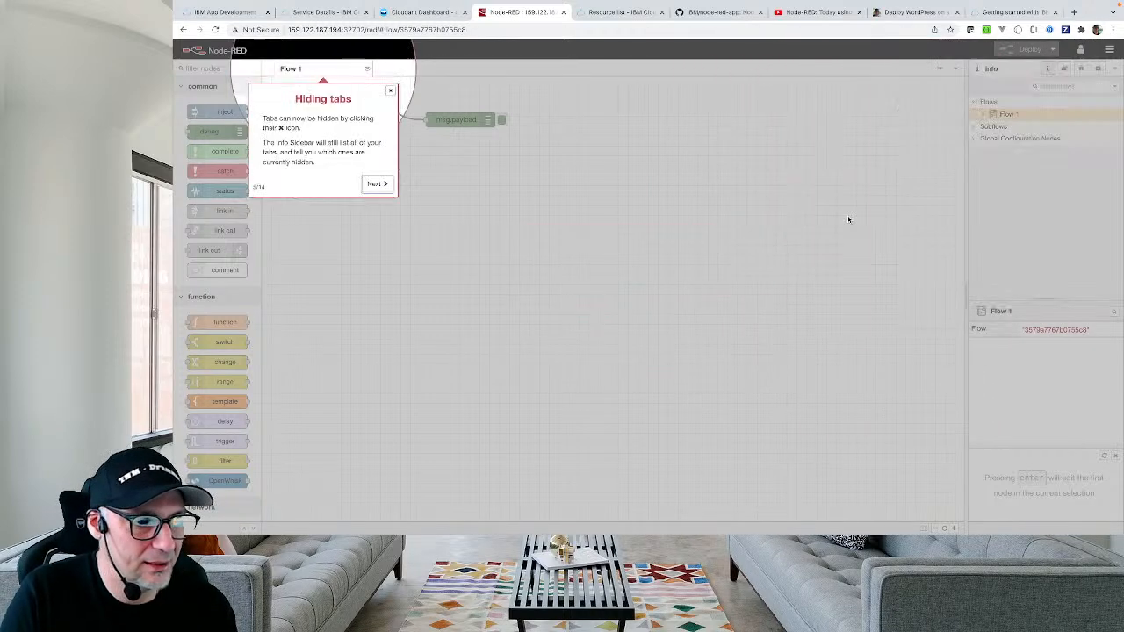
pyautogui.click(375, 183)
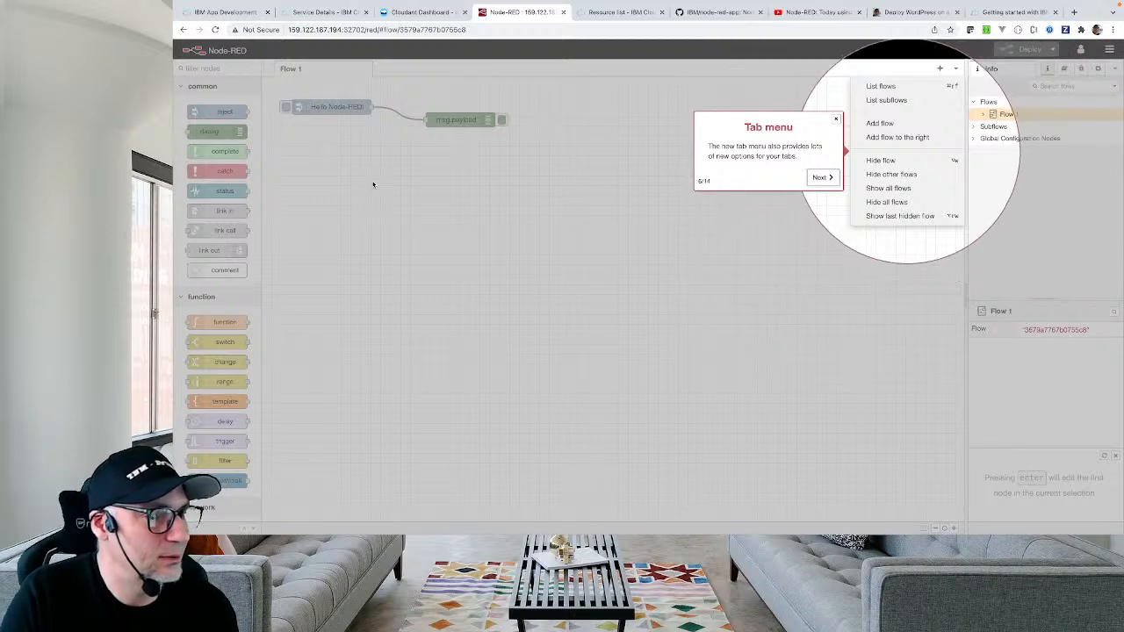
pyautogui.click(821, 177)
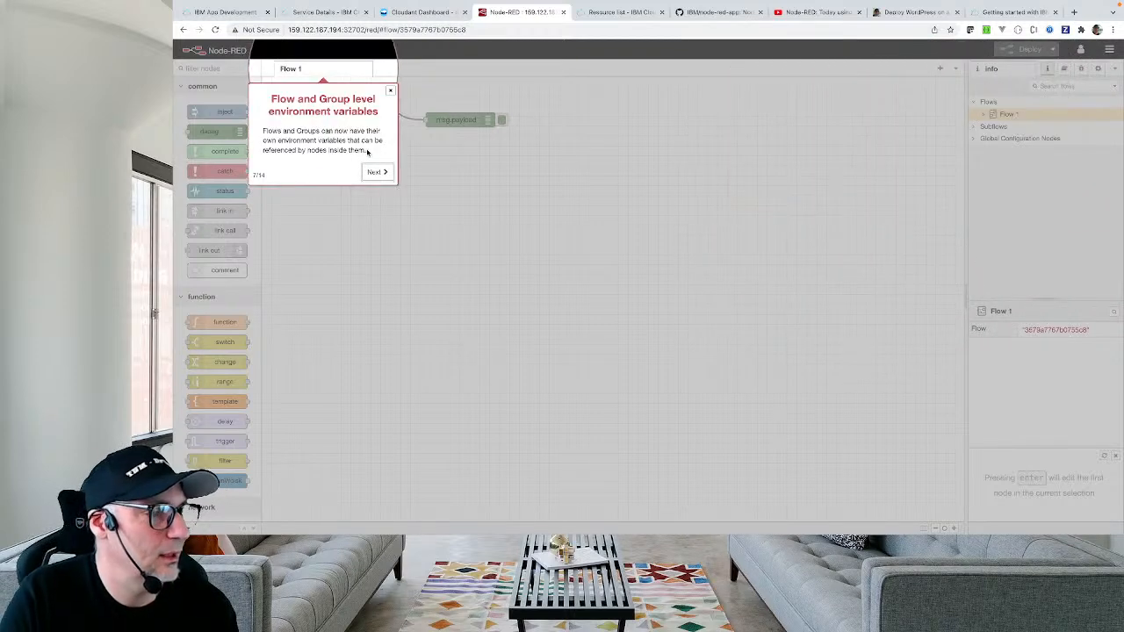
pyautogui.click(375, 172)
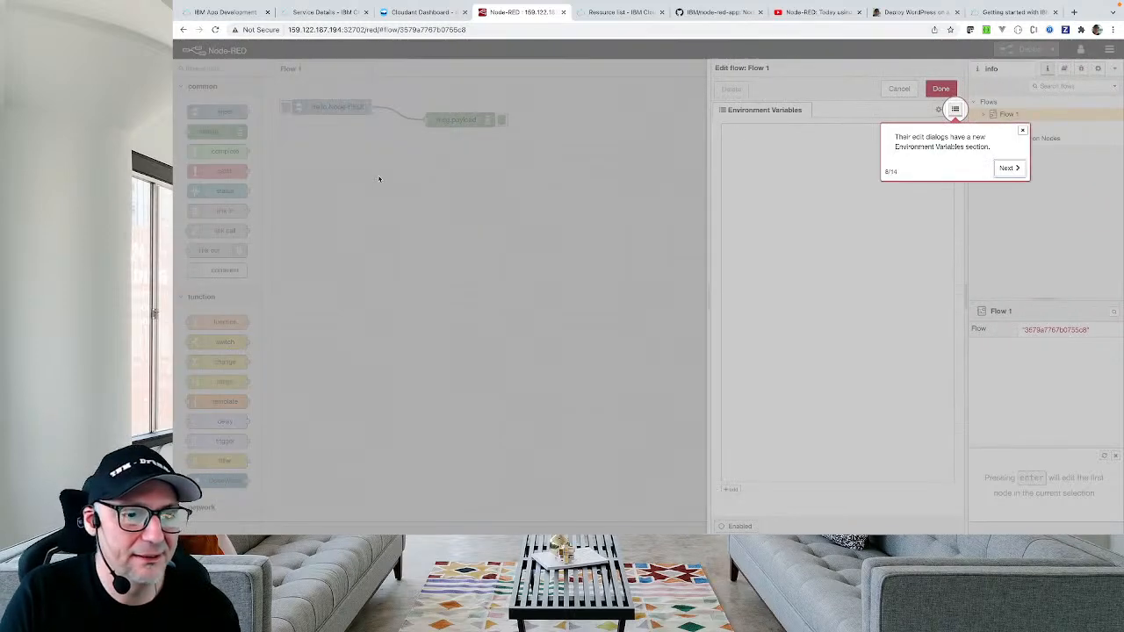
# Switch to the draw.io diagram and add a widened, red-filled cylinder labelled "node-red" inside the Cloudant Service container.
pyautogui.click(428, 14)
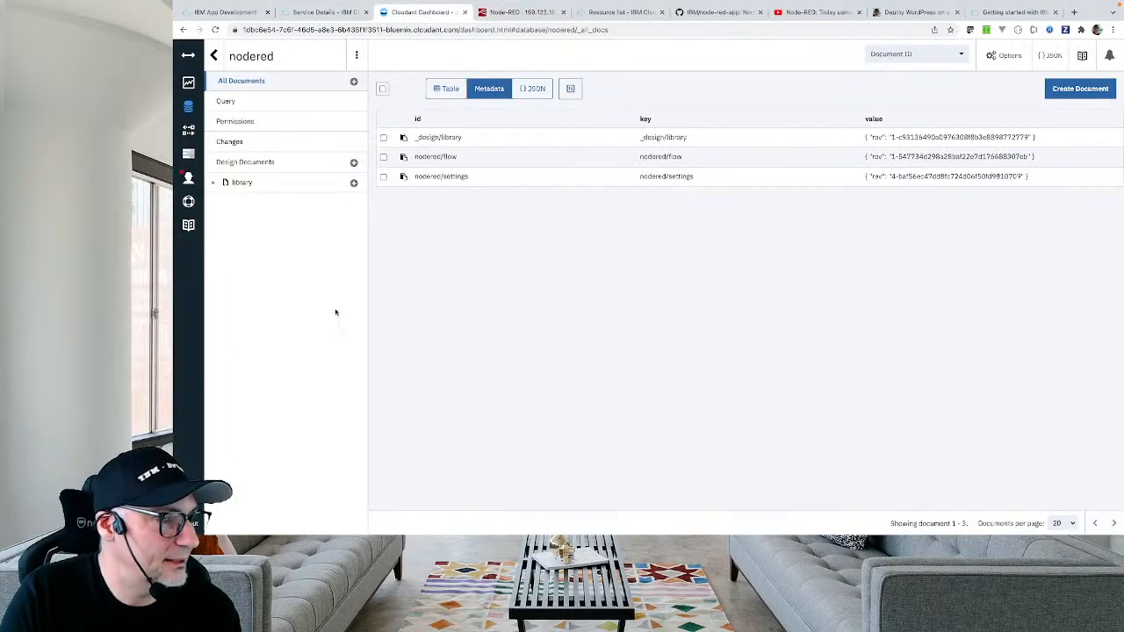
pyautogui.hotkey('ctrl', 'Left')
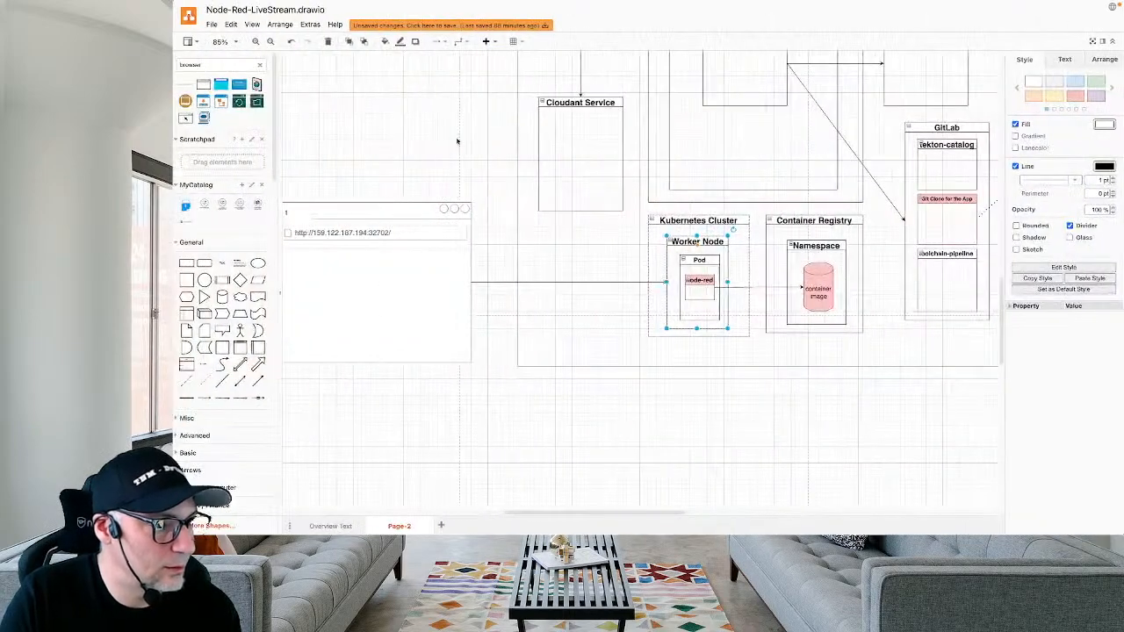
pyautogui.hscroll(-1, 651, 289)
pyautogui.scroll(2, 650, 287)
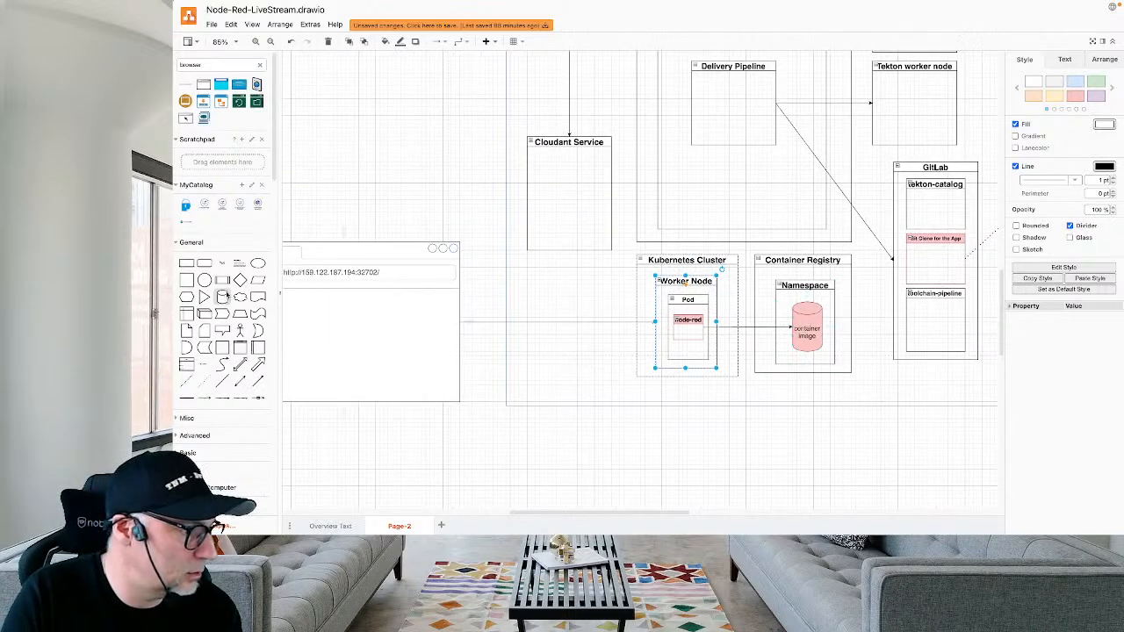
pyautogui.click(222, 296)
pyautogui.moveTo(649, 276); pyautogui.dragTo(578, 188)
pyautogui.doubleClick(578, 188)
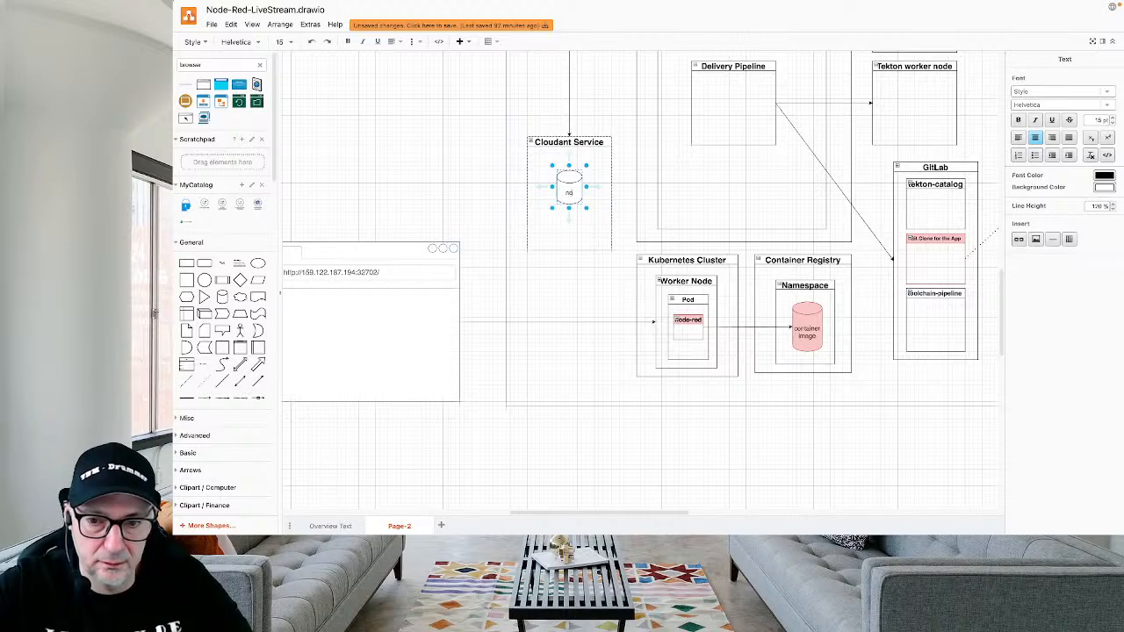
pyautogui.write('node')
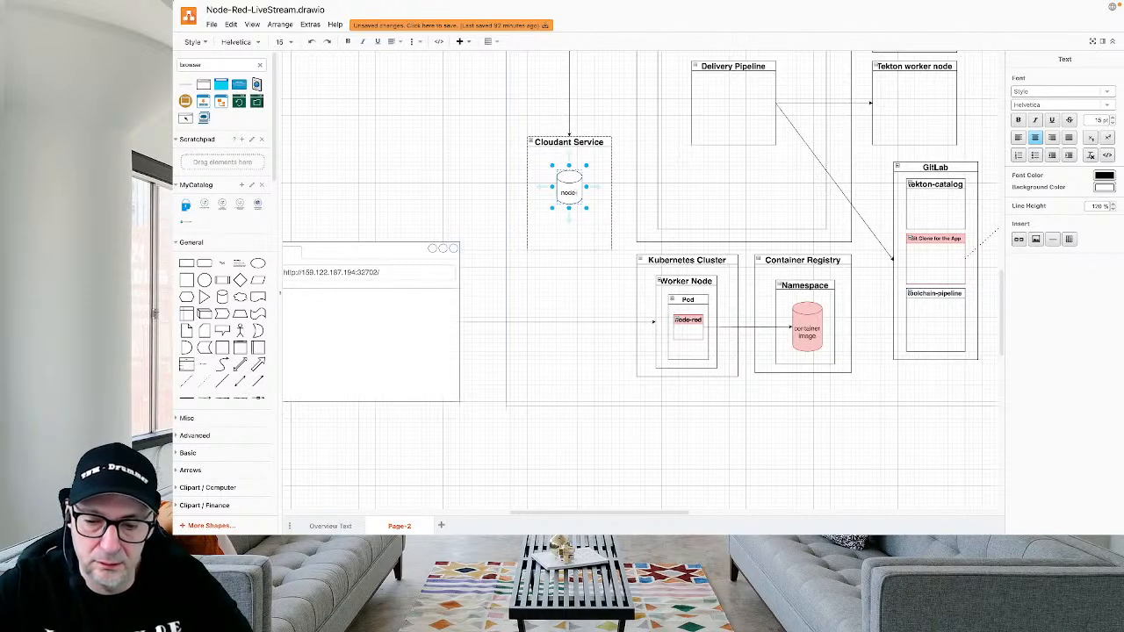
pyautogui.write('-red')
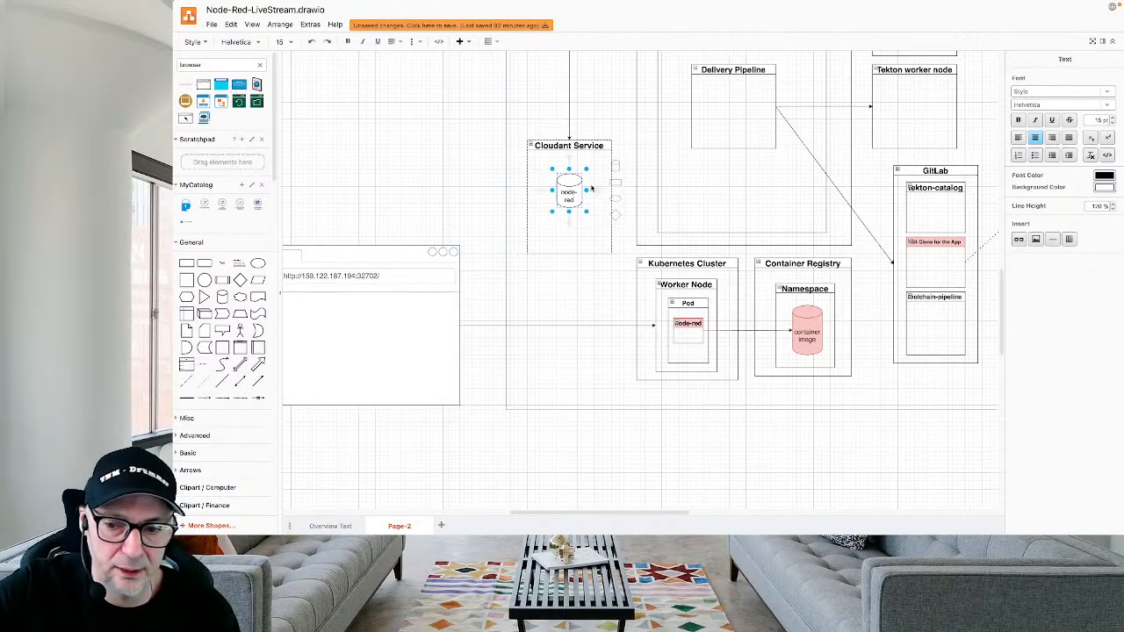
pyautogui.moveTo(587, 190)
pyautogui.mouseDown()
pyautogui.moveTo(609, 189)
pyautogui.moveTo(583, 183)
pyautogui.mouseUp()
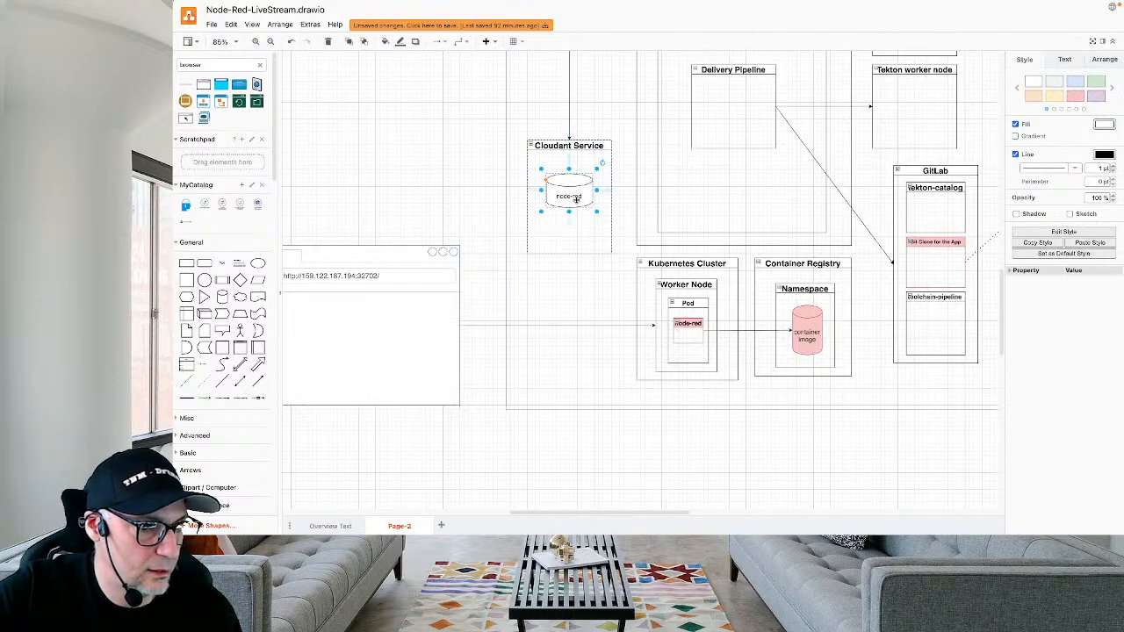
pyautogui.click(1079, 99)
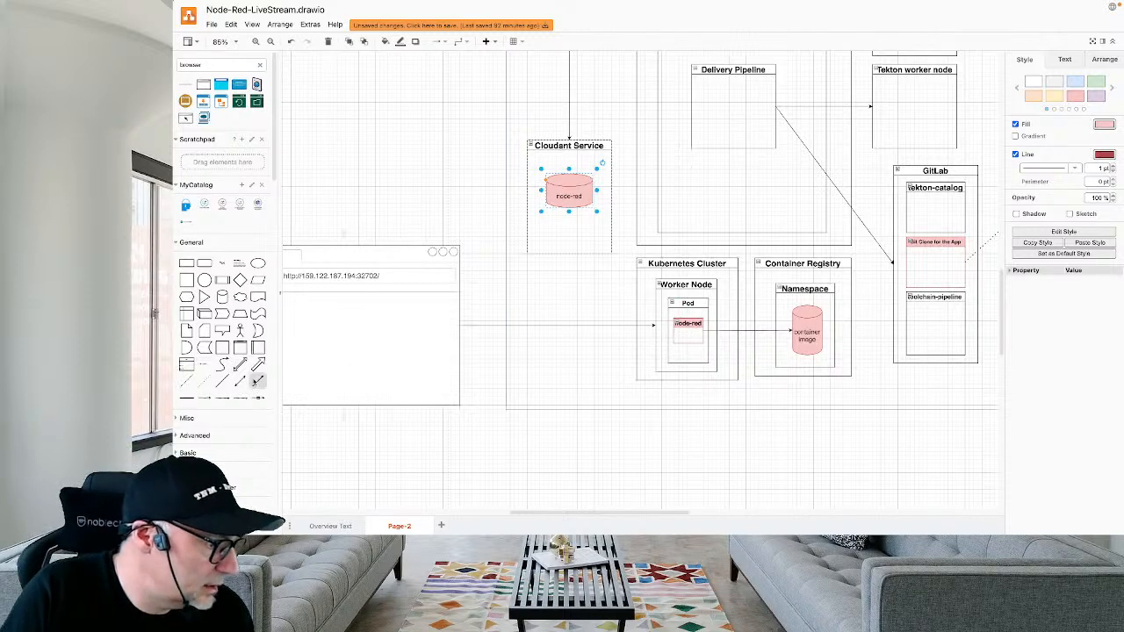
# Draw an arrow from the node-red container in the pod to the node-red cylinder in Cloudant Service.
pyautogui.click(257, 381)
pyautogui.moveTo(648, 271); pyautogui.dragTo(592, 189)
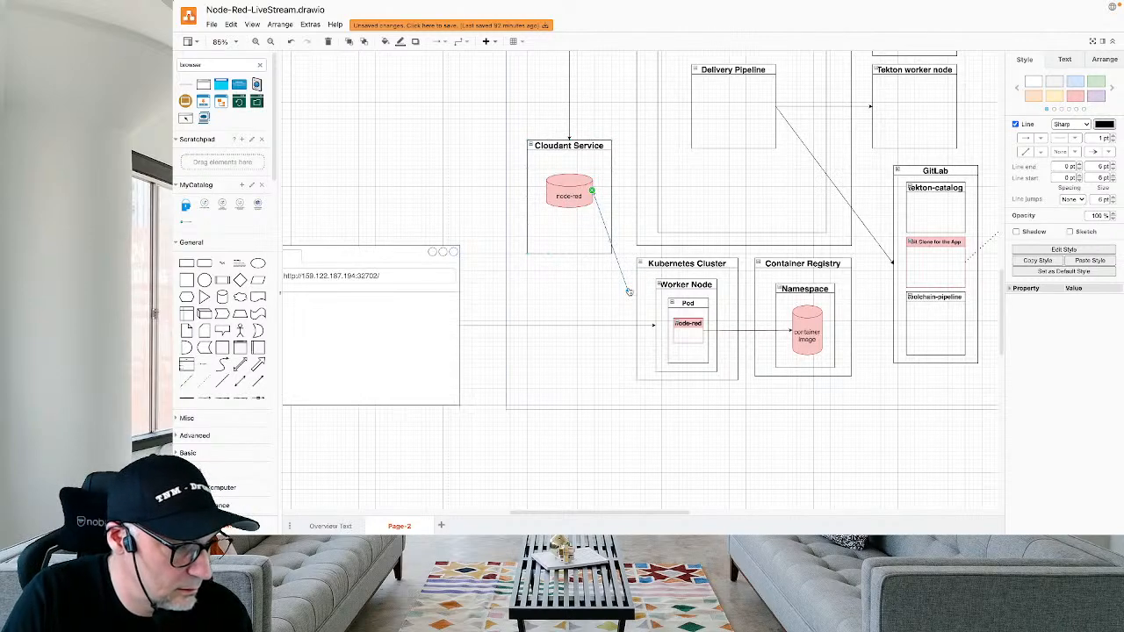
pyautogui.moveTo(629, 292); pyautogui.dragTo(674, 332)
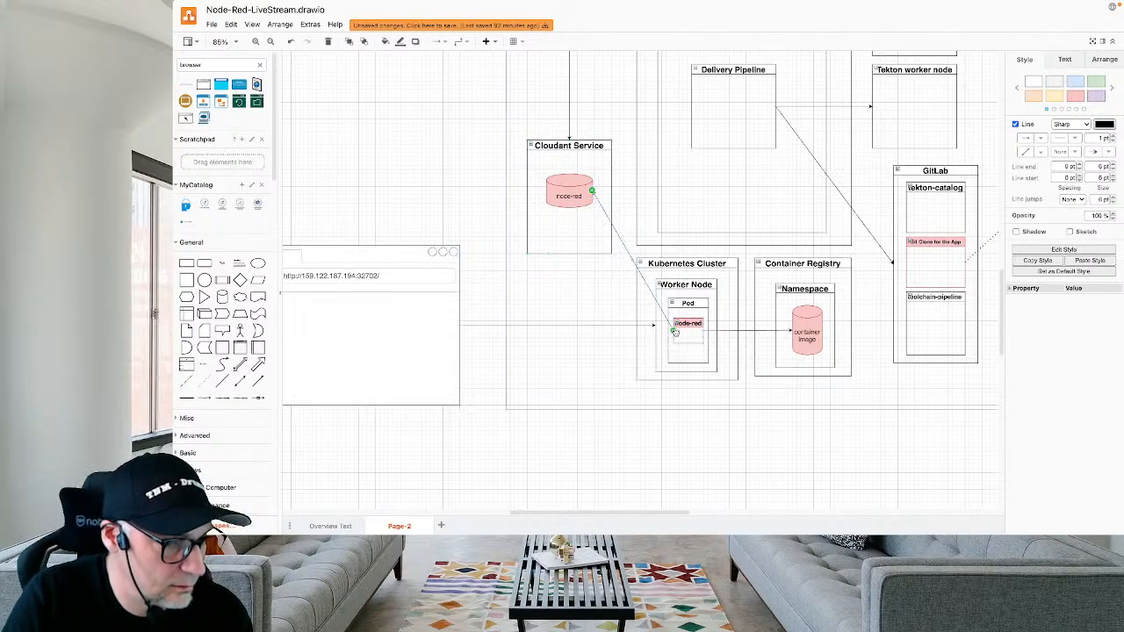
# Examine the whole architecture diagram on Page-2, from the Node-RED App down to the Kubernetes Cluster and Container Registry.
pyautogui.scroll(5, 675, 332)
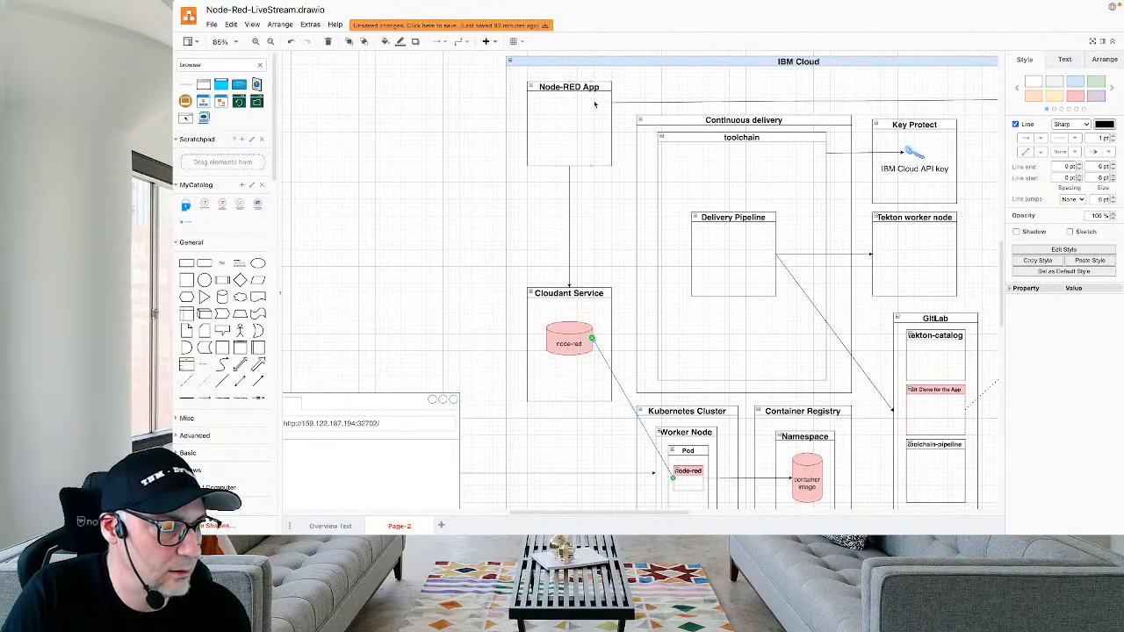
pyautogui.scroll(-3, 812, 240)
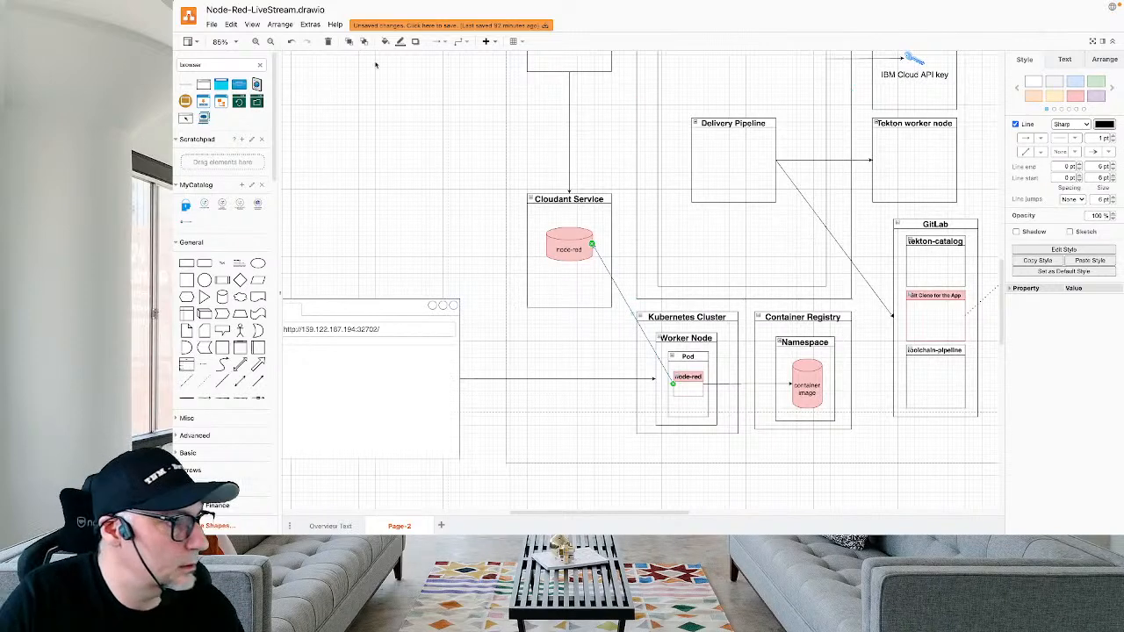
pyautogui.click(270, 42)
pyautogui.click(270, 41)
pyautogui.click(270, 42)
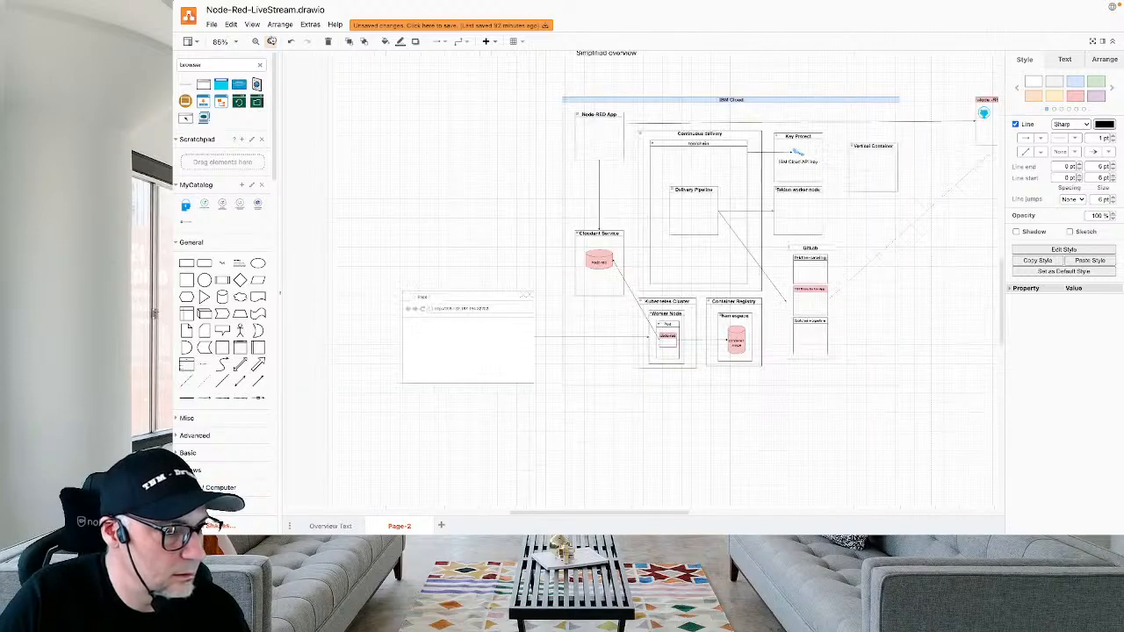
pyautogui.click(271, 42)
pyautogui.click(271, 41)
pyautogui.click(270, 42)
pyautogui.click(270, 41)
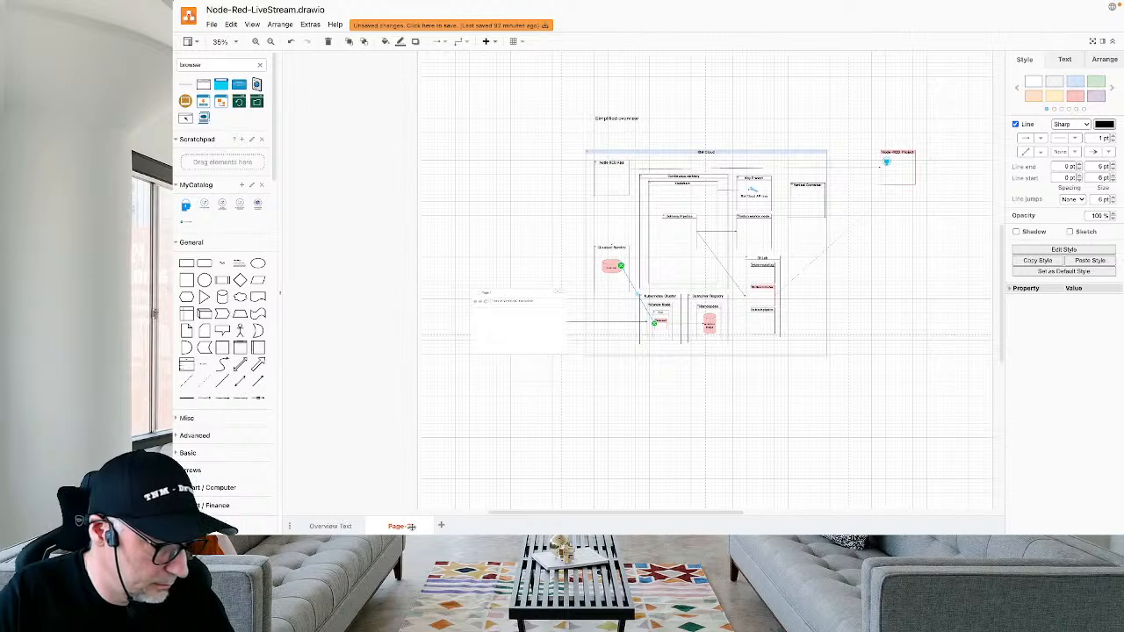
# Duplicate Page-2 and rename the copy "Easier".
pyautogui.rightClick(411, 527)
pyautogui.click(444, 525)
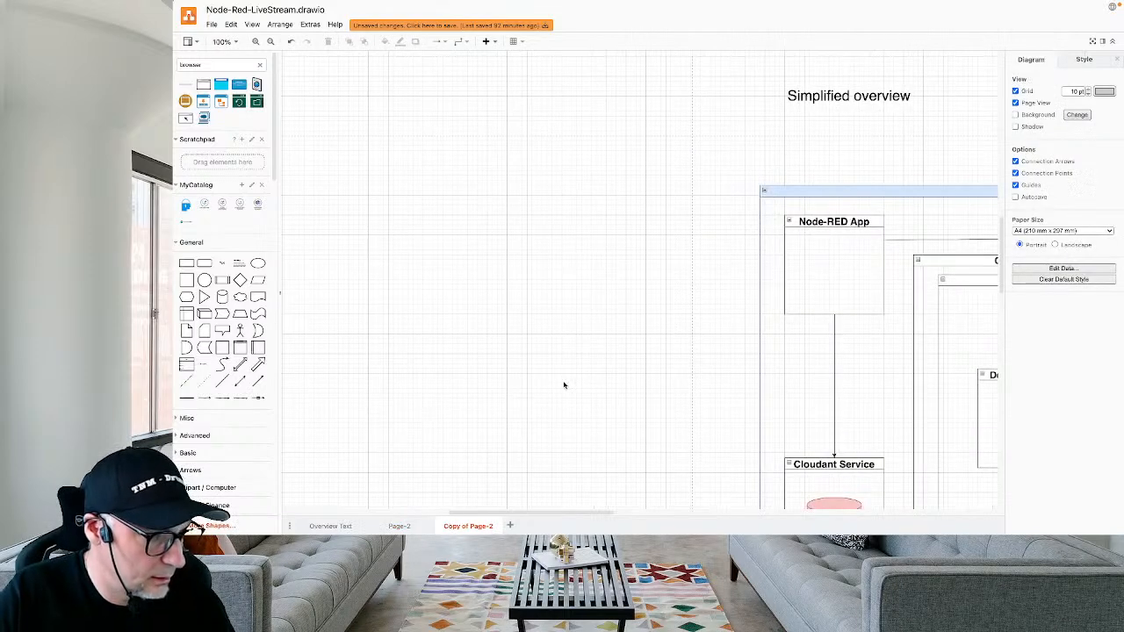
pyautogui.scroll(-3, 565, 384)
pyautogui.doubleClick(477, 525)
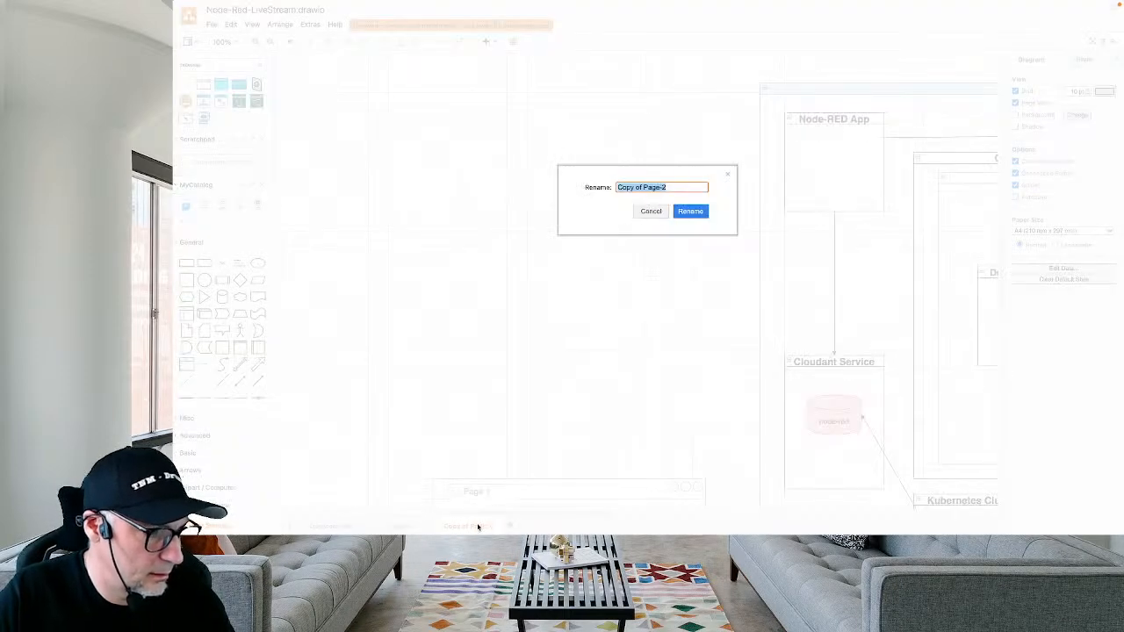
pyautogui.write('Easier')
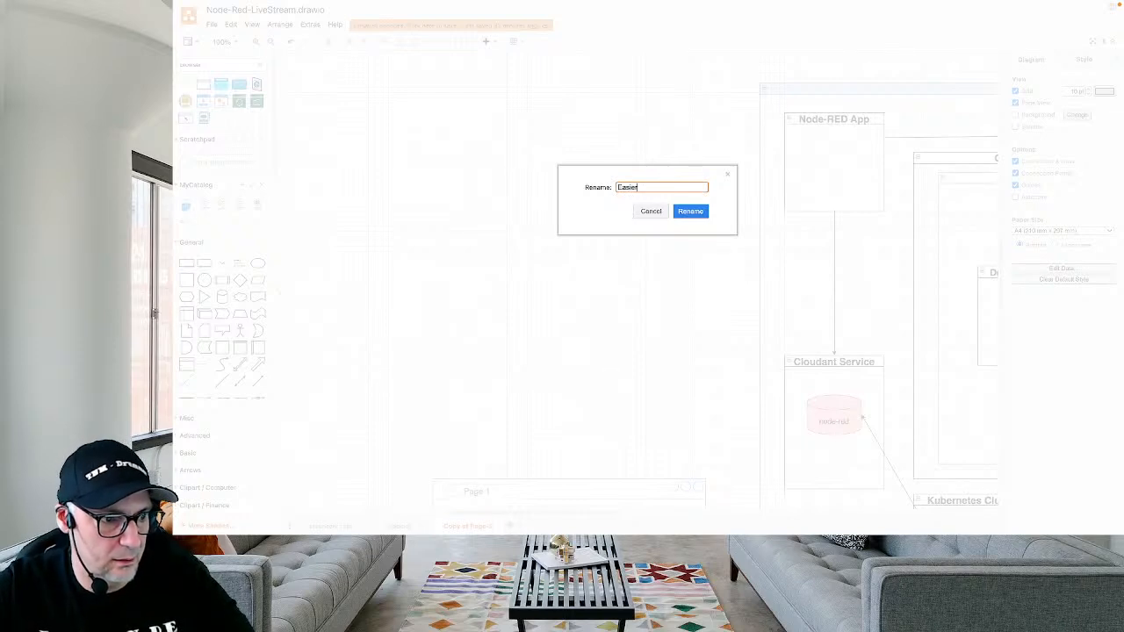
pyautogui.click(698, 211)
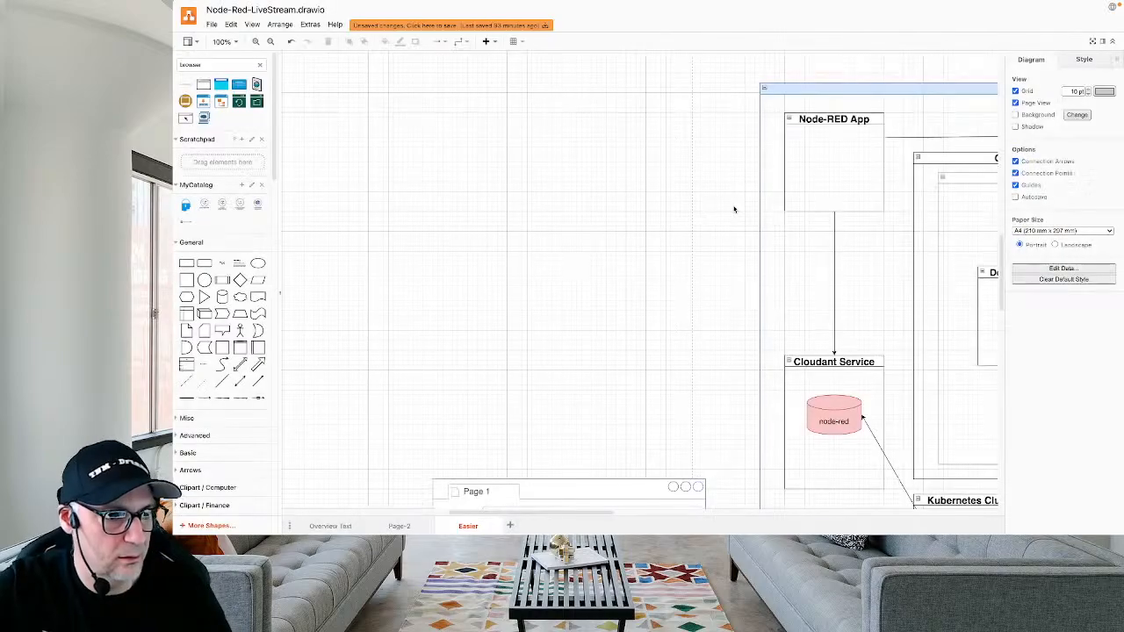
# Delete the Continuous delivery container together with its toolchain and Delivery Pipeline from the Easier page.
pyautogui.hscroll(5, 734, 209)
pyautogui.hscroll(5, 734, 209)
pyautogui.scroll(-2, 720, 140)
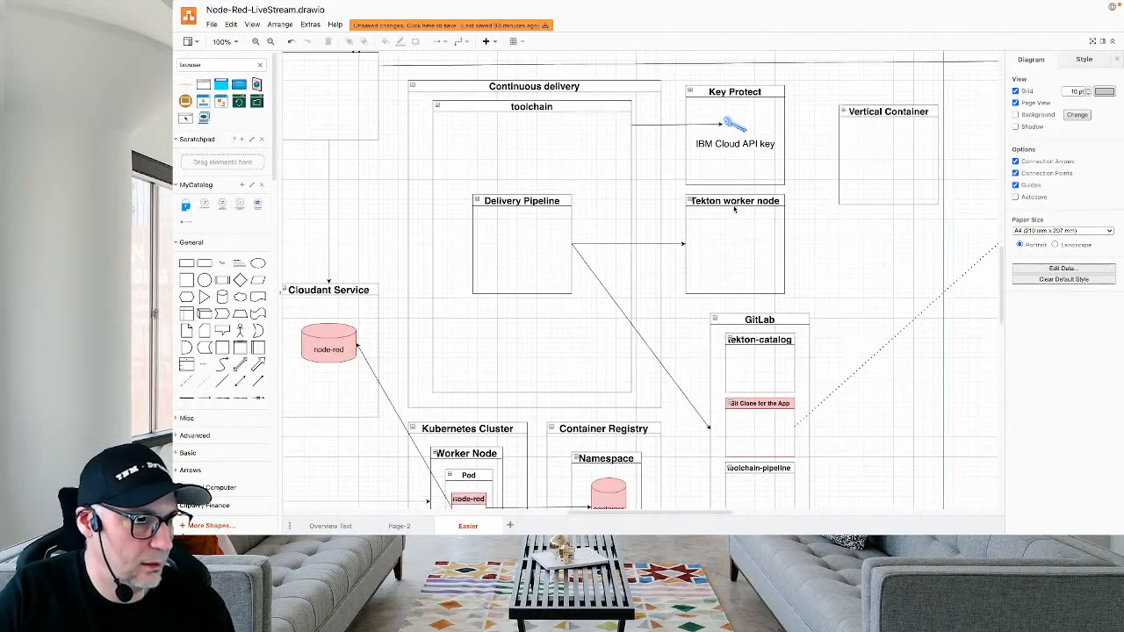
pyautogui.click(636, 105)
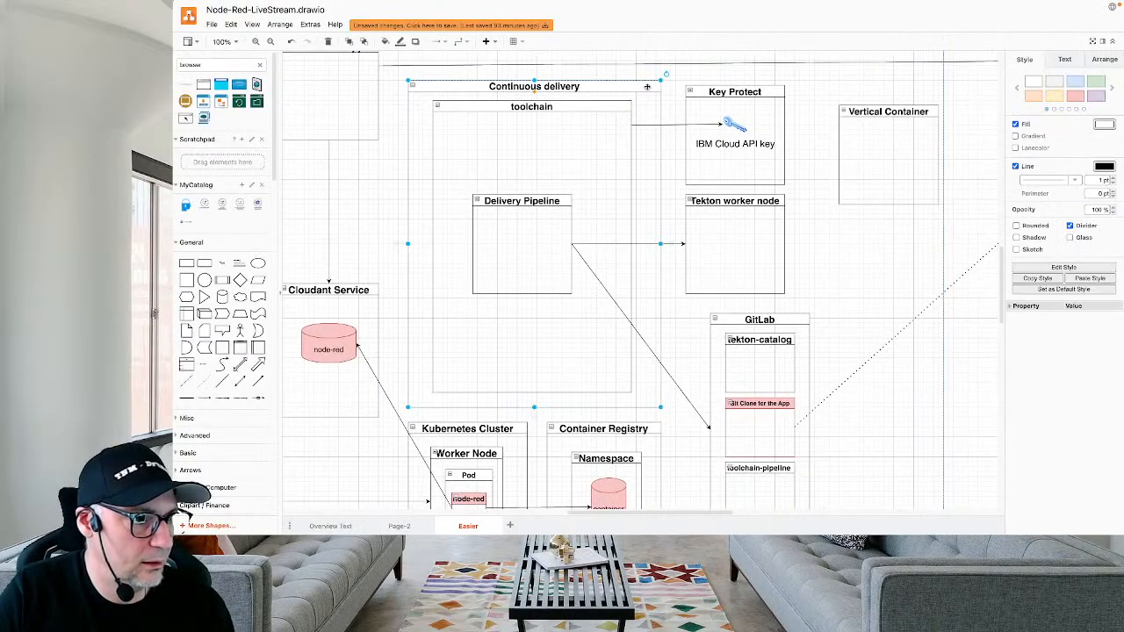
pyautogui.click(943, 305)
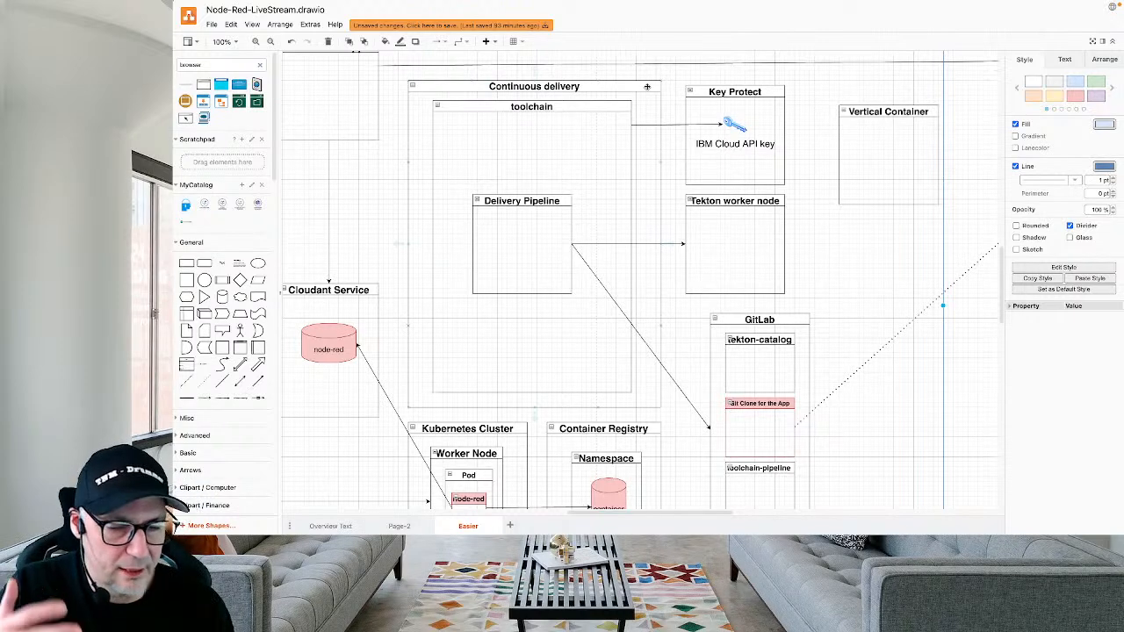
pyautogui.click(645, 87)
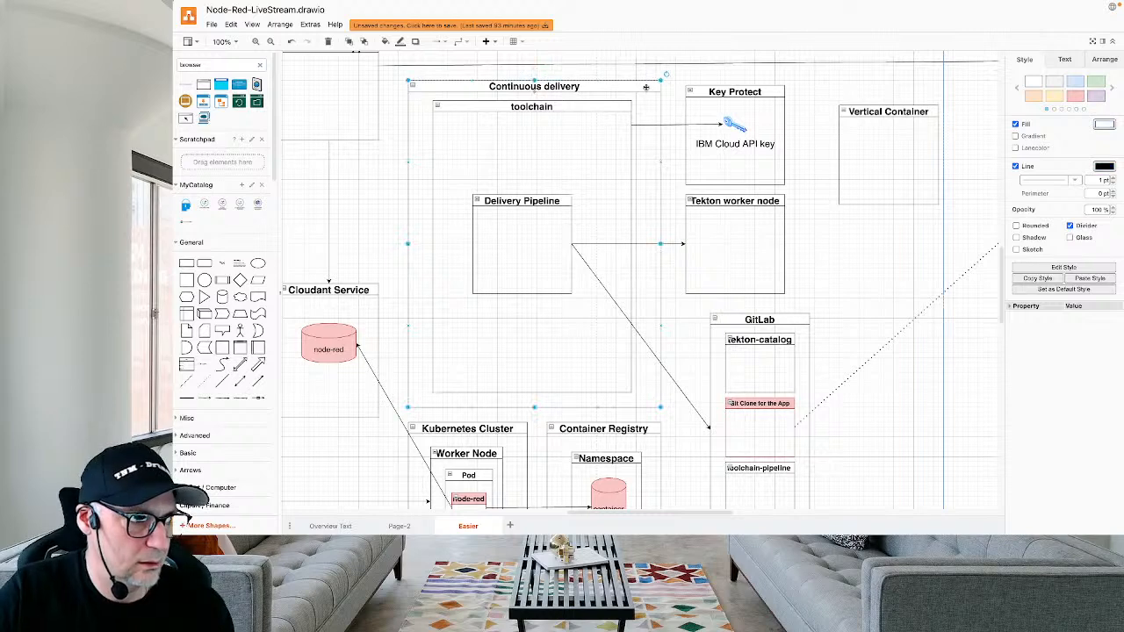
pyautogui.press('Delete')
# Delete the Key Protect, Tekton worker node, GitLab and empty Vertical Container containers from the diagram.
pyautogui.click(730, 97)
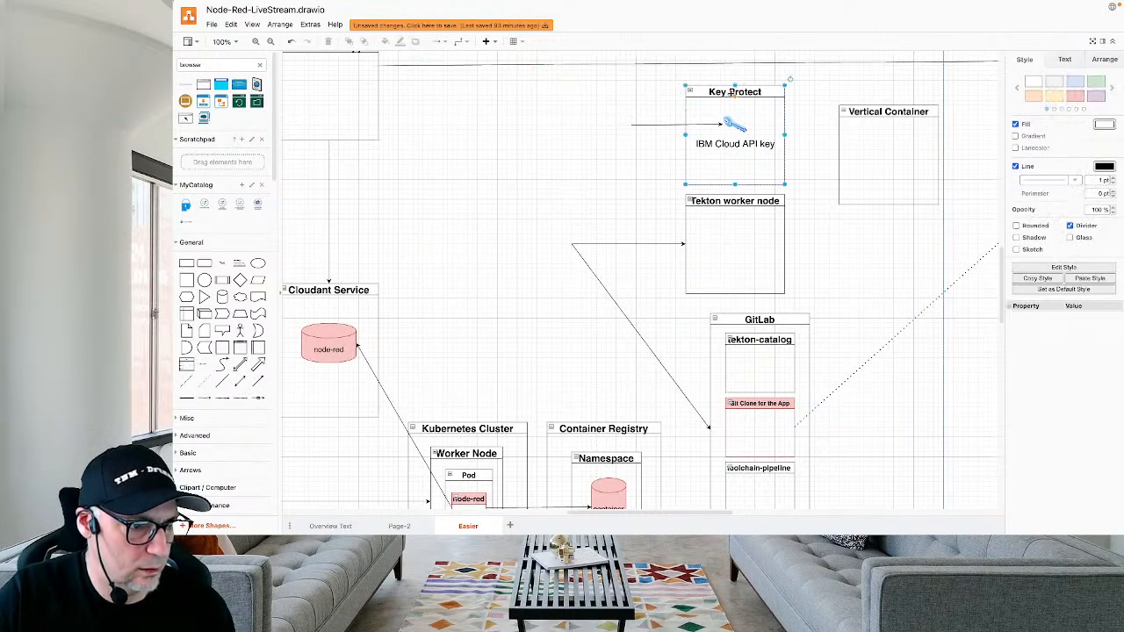
pyautogui.press('Delete')
pyautogui.click(735, 215)
pyautogui.press('Delete')
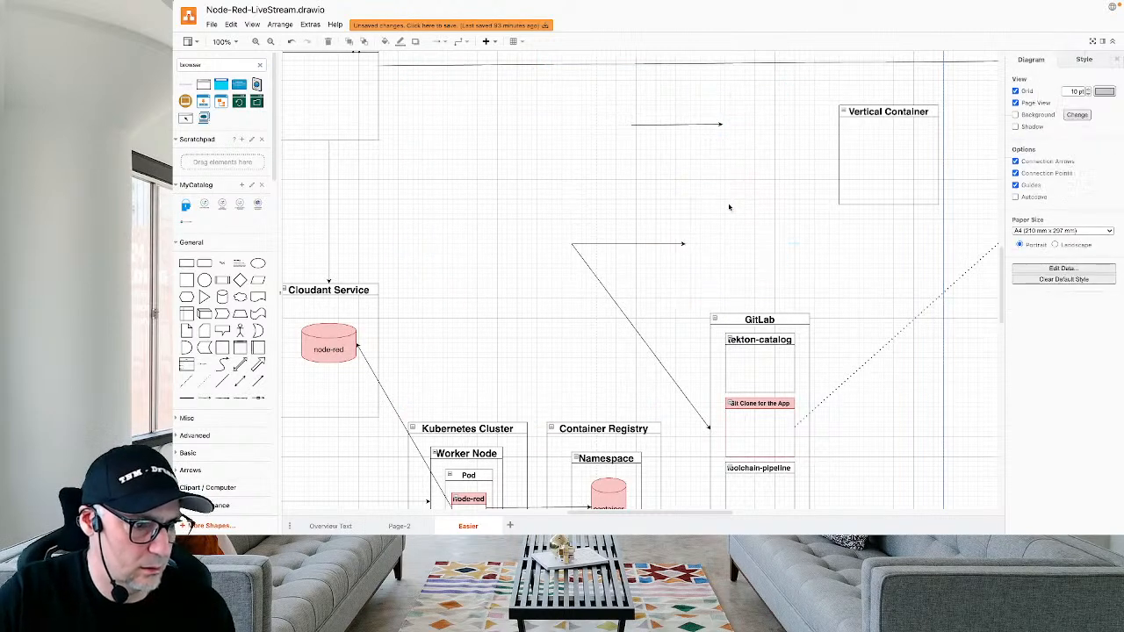
pyautogui.click(786, 330)
pyautogui.press('Delete')
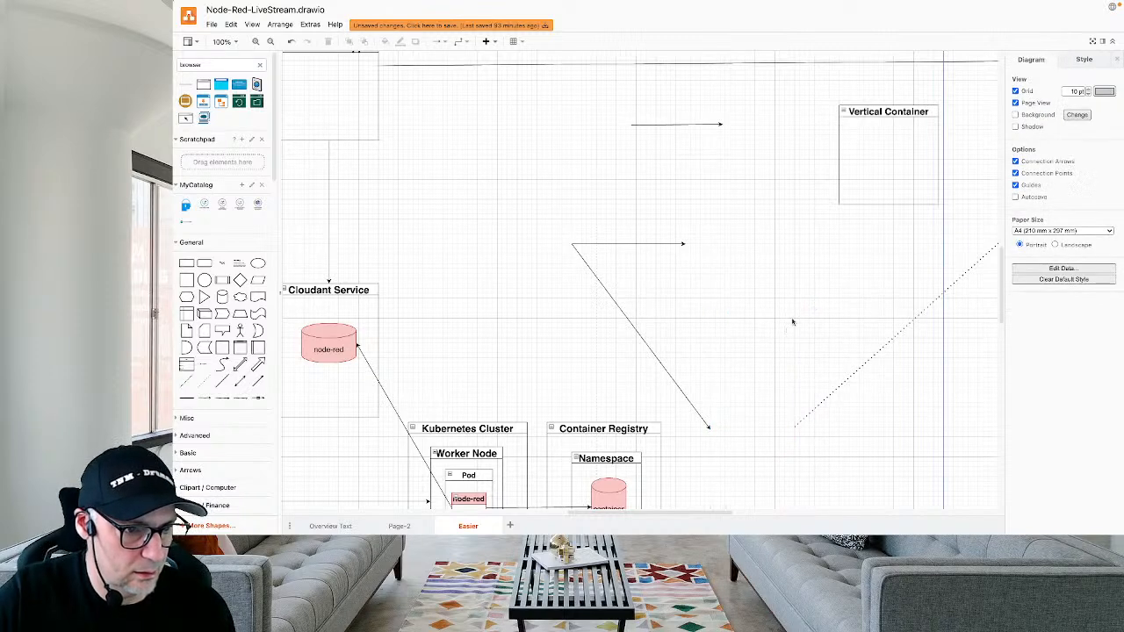
pyautogui.click(903, 117)
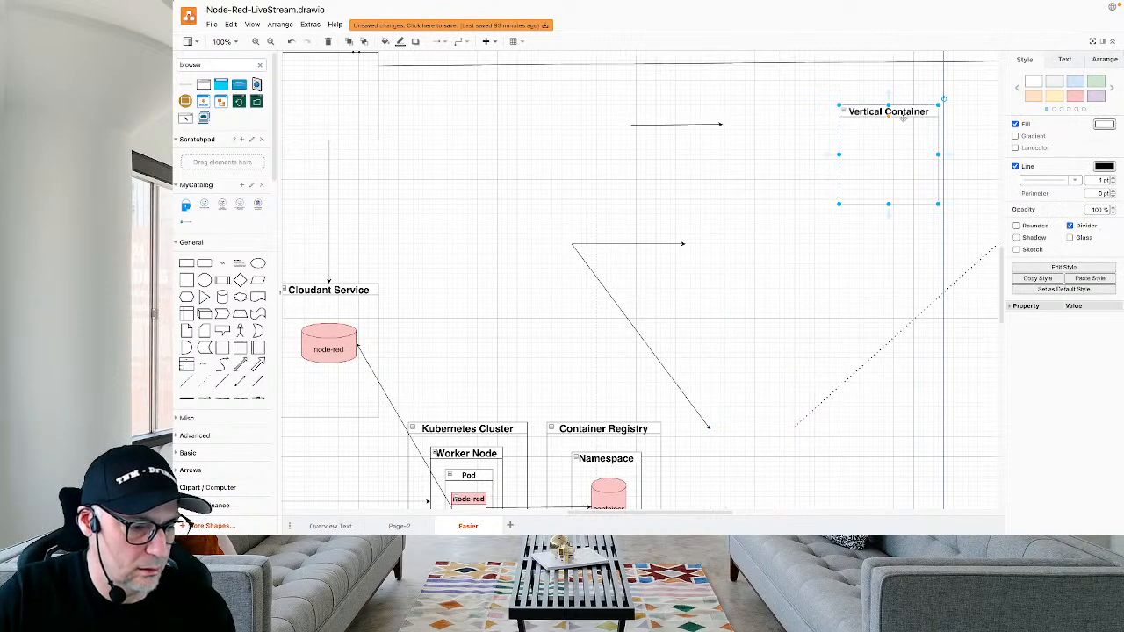
pyautogui.press('Delete')
# Delete the three orphaned solid arrows that connected the removed delivery pipeline, toolchain, Tekton worker node, Key Protect and GitLab.
pyautogui.click(654, 355)
pyautogui.press('Delete')
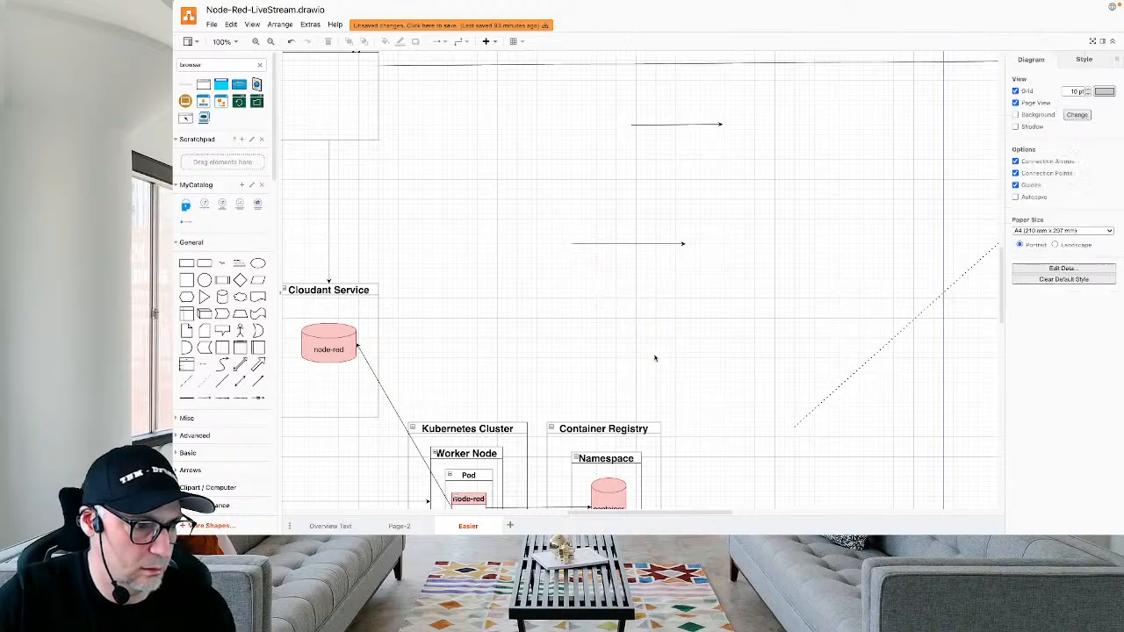
pyautogui.click(672, 243)
pyautogui.press('Delete')
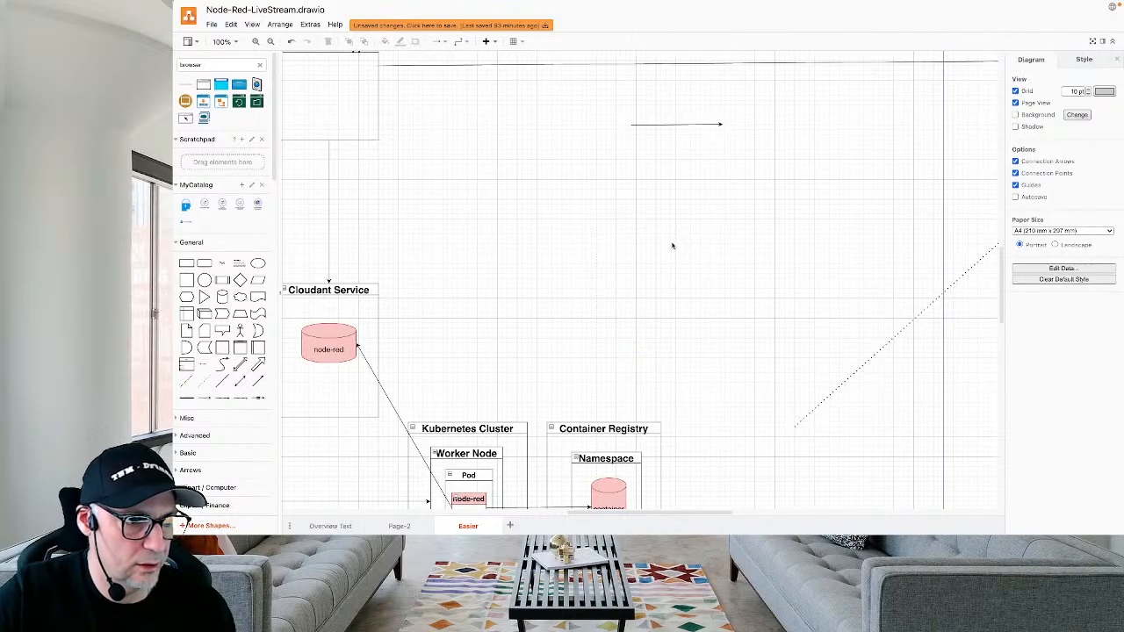
pyautogui.click(708, 123)
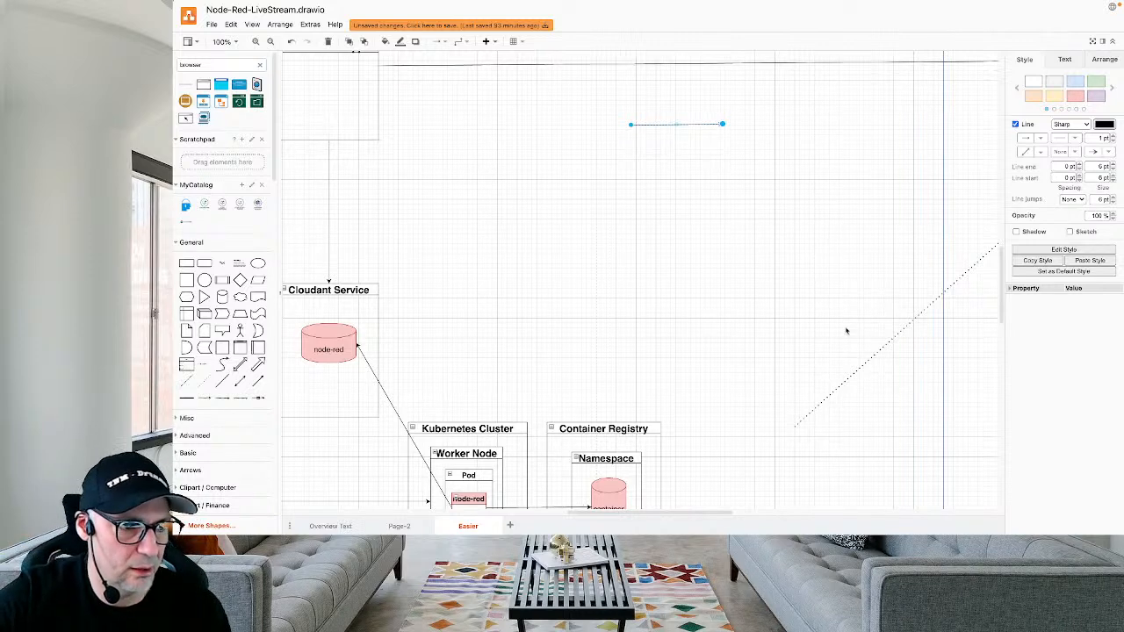
pyautogui.press('Delete')
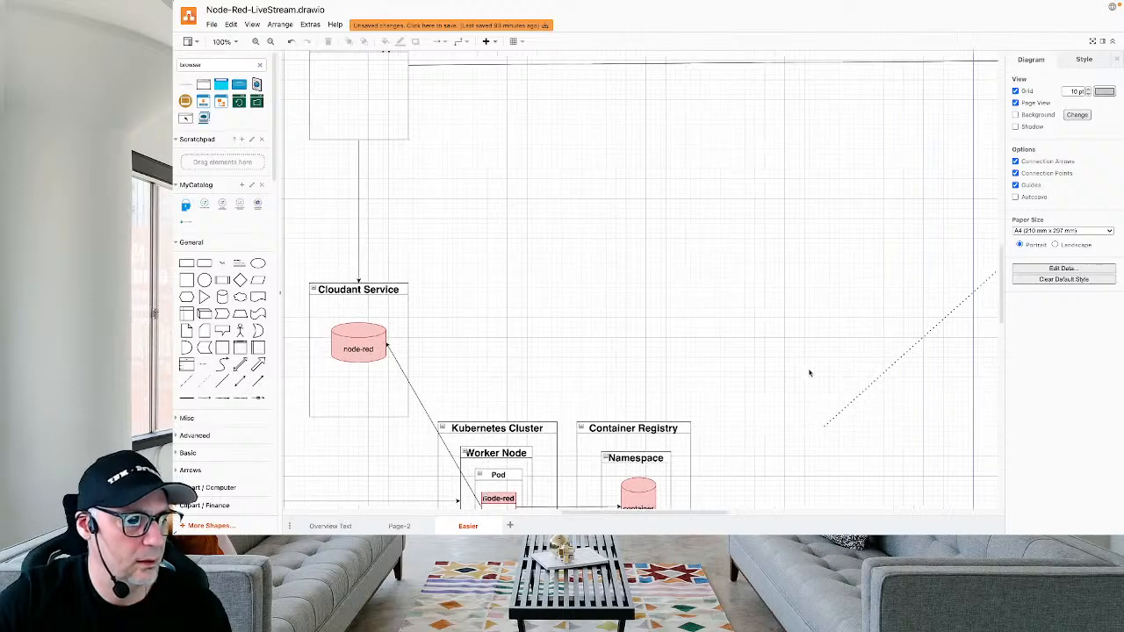
# Move the Container Registry, Kubernetes Cluster and Cloudant Service containers up into one row below the Node-RED App.
pyautogui.click(682, 441)
pyautogui.moveTo(689, 432); pyautogui.dragTo(787, 184)
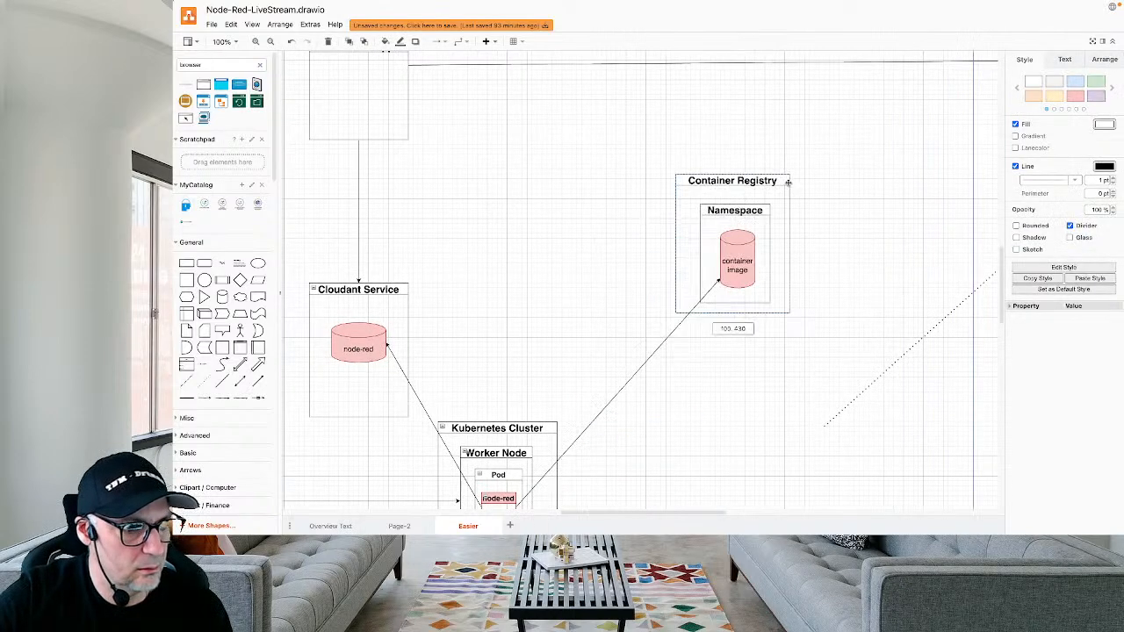
pyautogui.moveTo(545, 429); pyautogui.dragTo(630, 171)
pyautogui.click(365, 291)
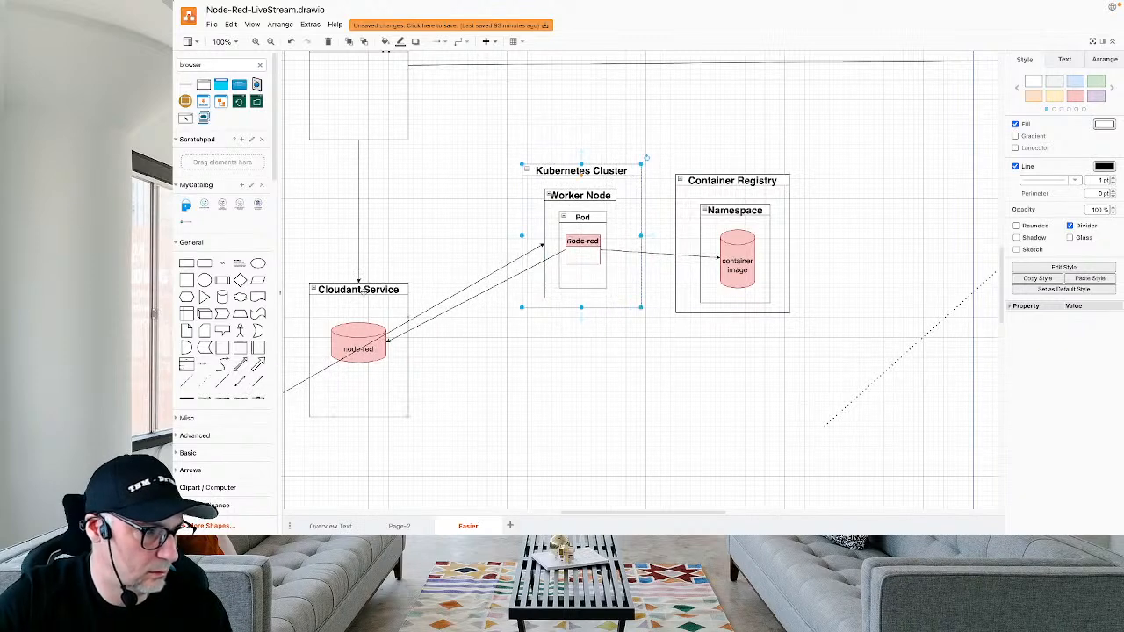
pyautogui.moveTo(375, 285); pyautogui.dragTo(380, 173)
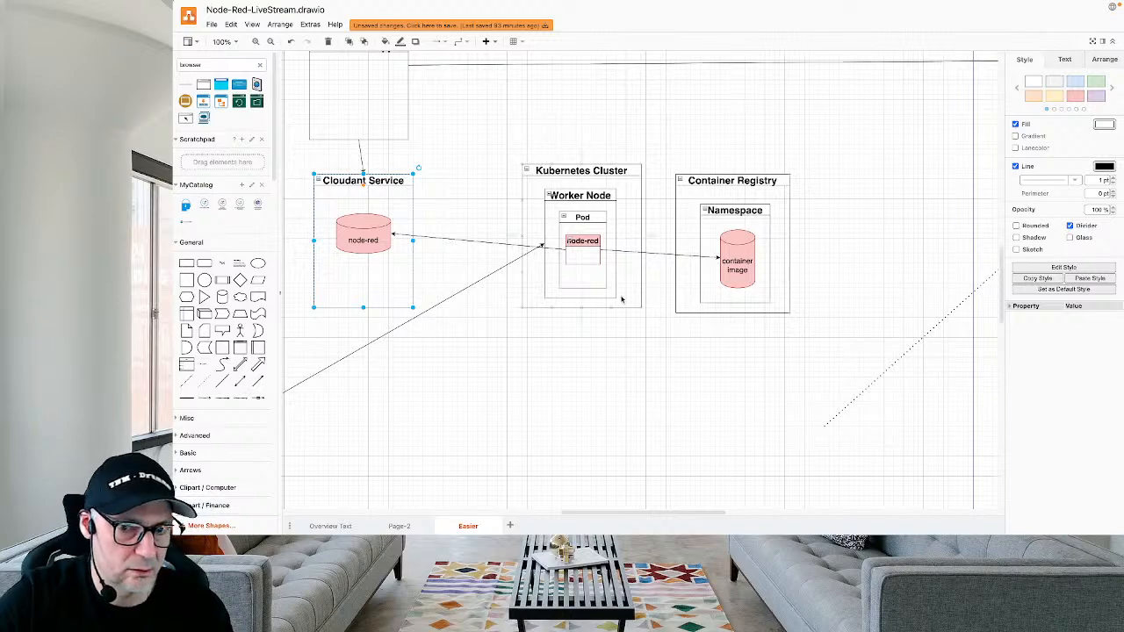
# Move the browser window shape up so it sits beside the IBM Cloud container, level with the Kubernetes Cluster.
pyautogui.moveTo(620, 304); pyautogui.dragTo(591, 320)
pyautogui.scroll(-10, 592, 319)
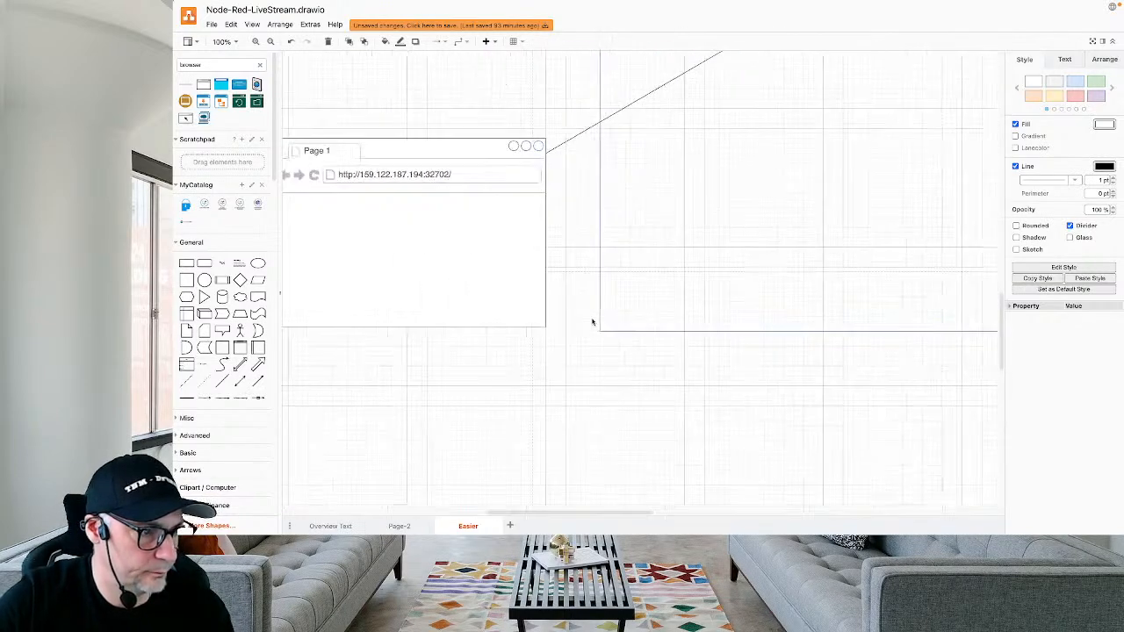
pyautogui.moveTo(529, 196); pyautogui.dragTo(528, 115)
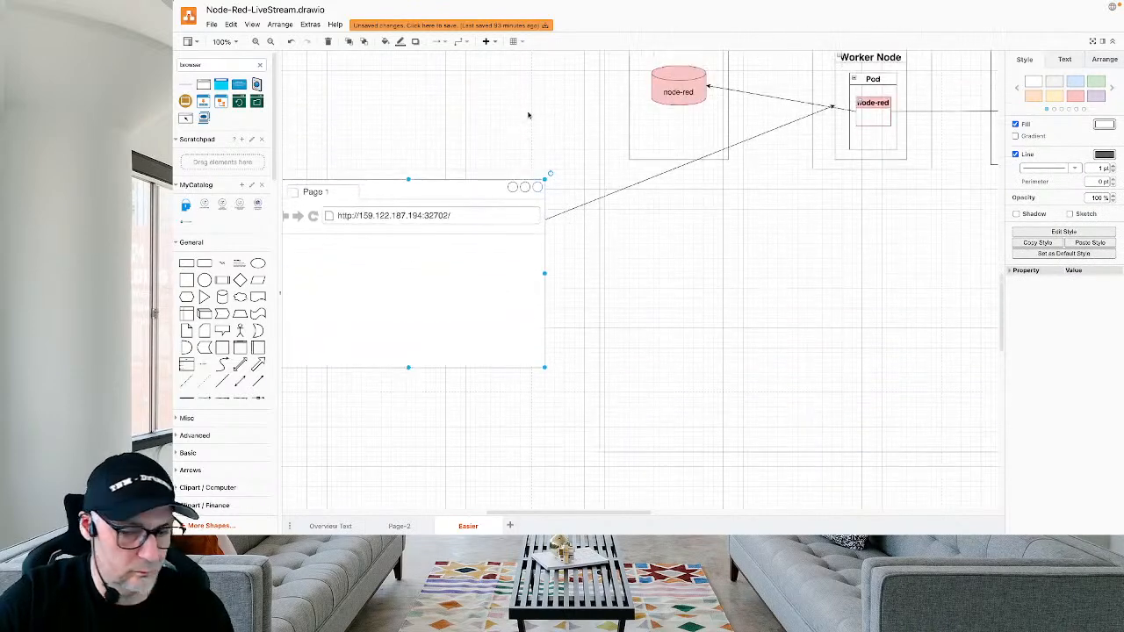
pyautogui.click(583, 118)
pyautogui.click(271, 42)
pyautogui.click(272, 41)
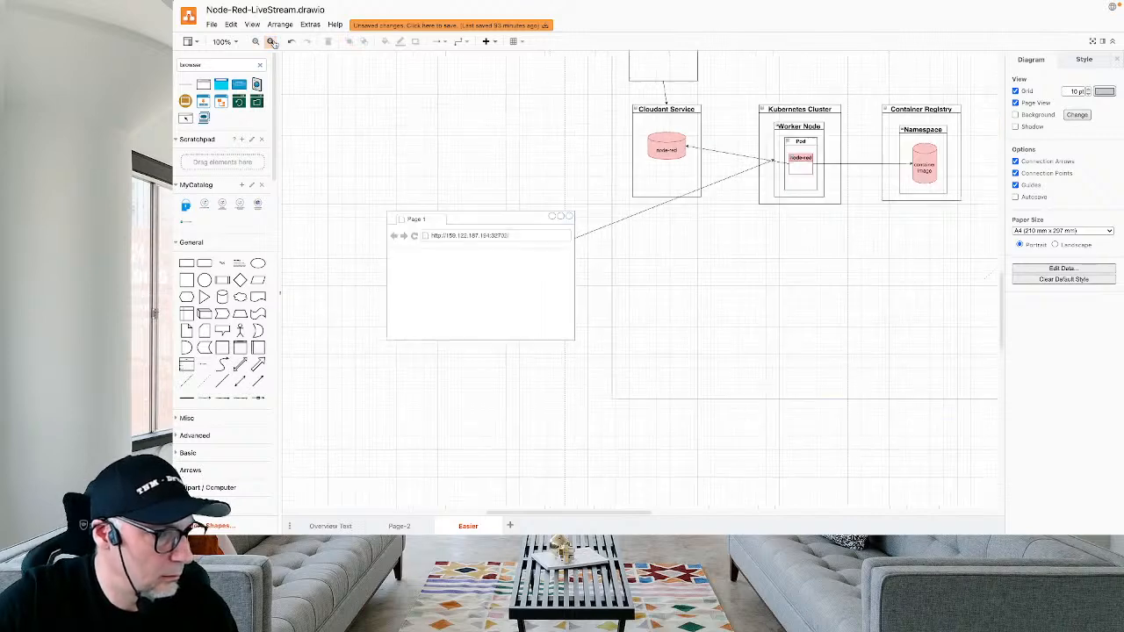
pyautogui.click(271, 41)
pyautogui.click(271, 41)
pyautogui.moveTo(562, 288); pyautogui.dragTo(530, 253)
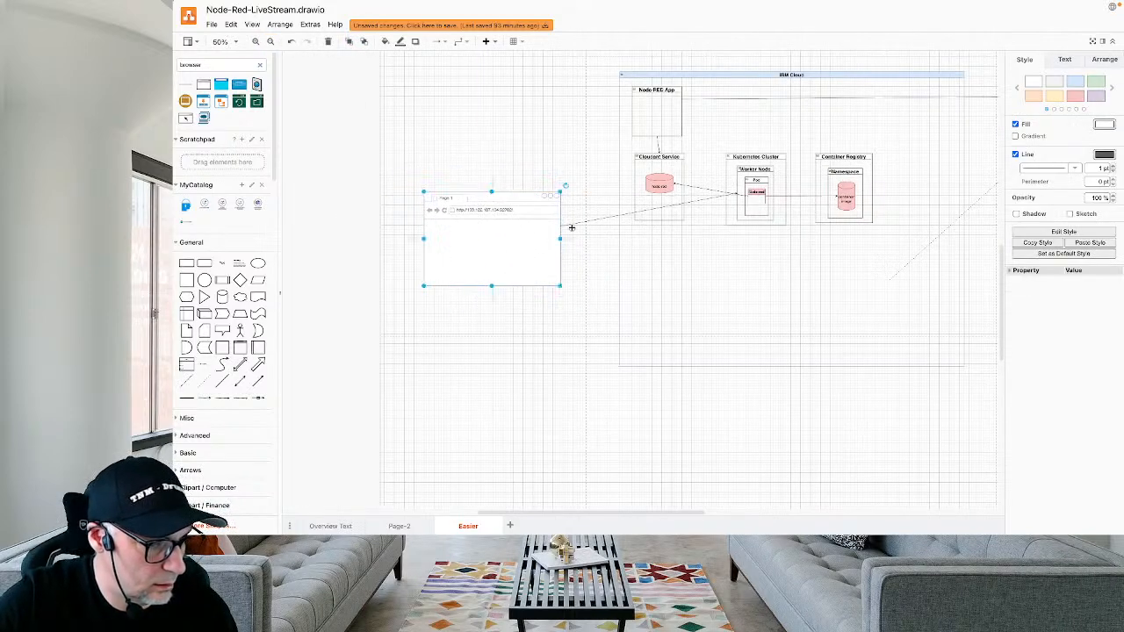
# Rearrange the Cloudant Service and Kubernetes Cluster so that Cloudant Service sits directly above the cluster.
pyautogui.moveTo(683, 165)
pyautogui.mouseDown()
pyautogui.moveTo(758, 114)
pyautogui.moveTo(674, 145)
pyautogui.moveTo(746, 108)
pyautogui.mouseUp()
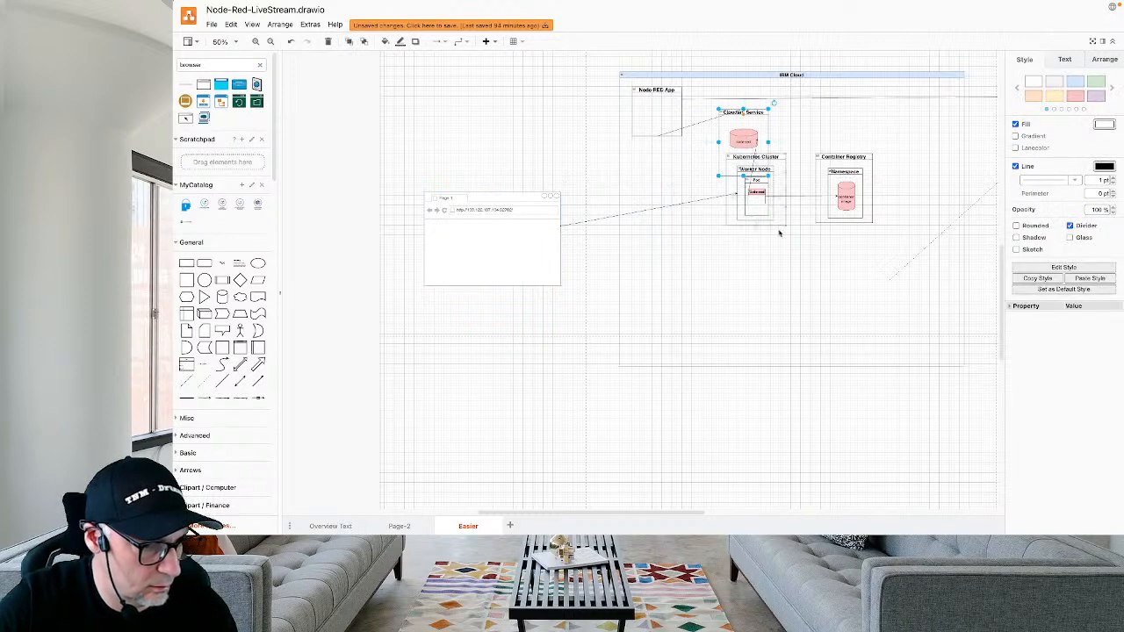
pyautogui.click(783, 226)
pyautogui.moveTo(749, 195); pyautogui.dragTo(690, 269)
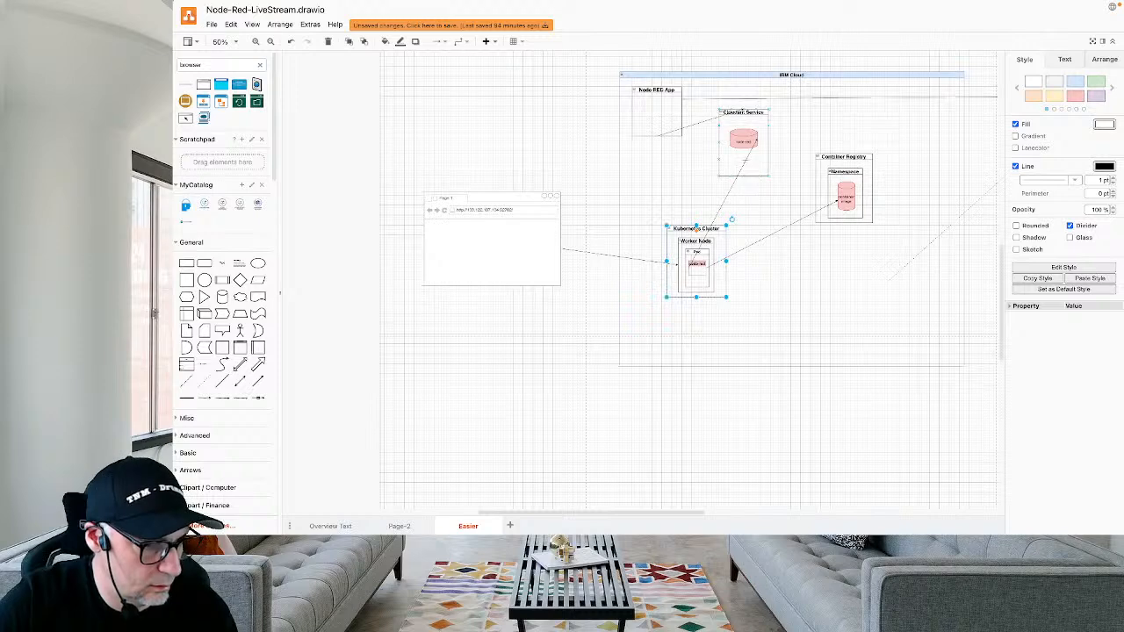
pyautogui.click(730, 190)
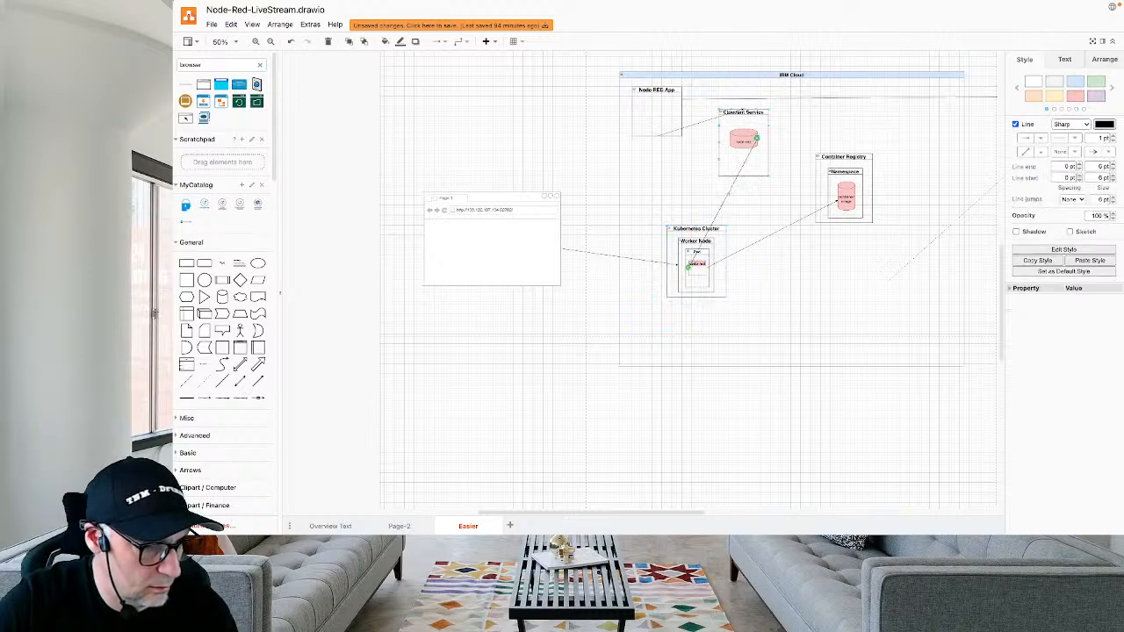
pyautogui.click(745, 112)
pyautogui.moveTo(746, 112); pyautogui.dragTo(698, 152)
# Route the bent Cloudant arrow from the right edge of the pod's node-red container, and place the Container Registry beside the Kubernetes Cluster.
pyautogui.click(726, 233)
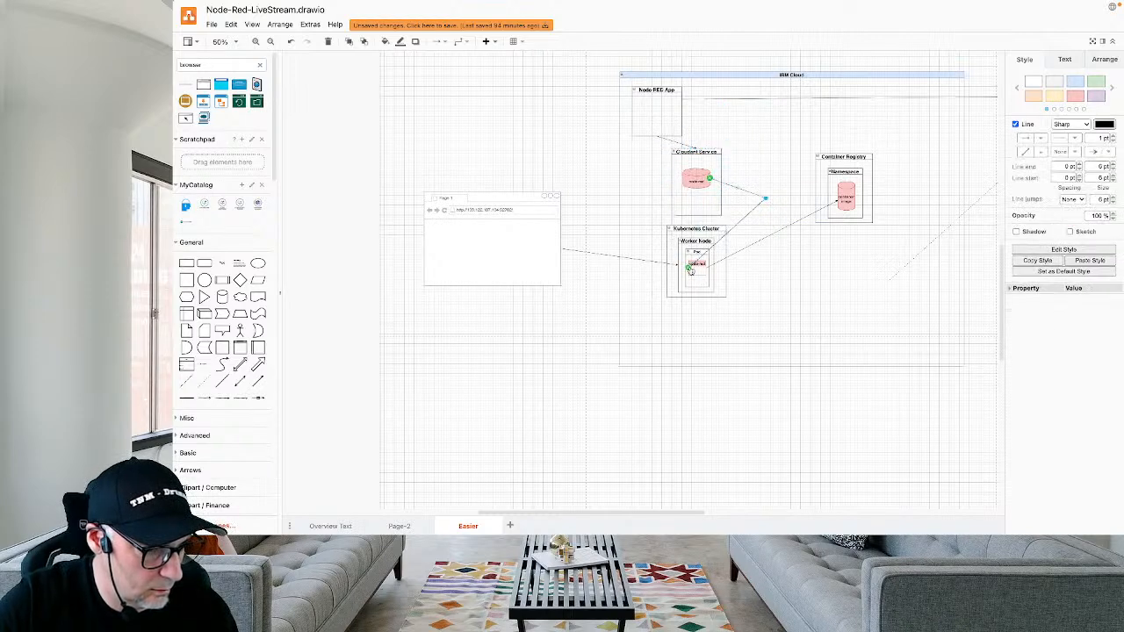
pyautogui.moveTo(689, 268); pyautogui.dragTo(708, 266)
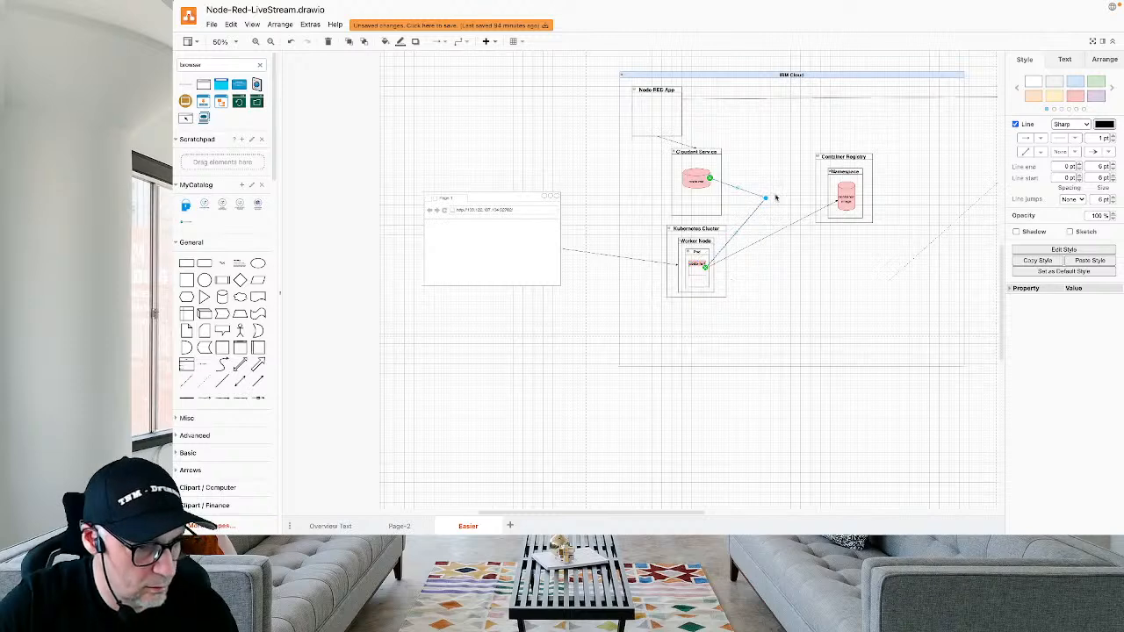
pyautogui.moveTo(840, 158); pyautogui.dragTo(784, 231)
# Narrow and shorten the IBM Cloud container to fit around the remaining services.
pyautogui.click(977, 139)
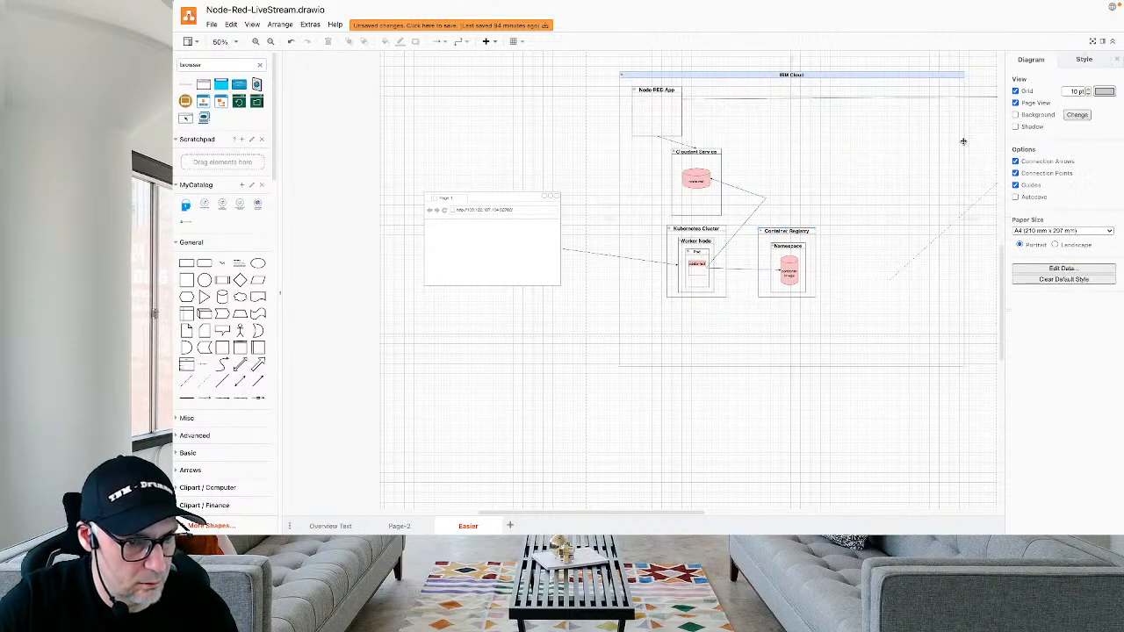
pyautogui.click(961, 140)
pyautogui.moveTo(964, 220); pyautogui.dragTo(845, 238)
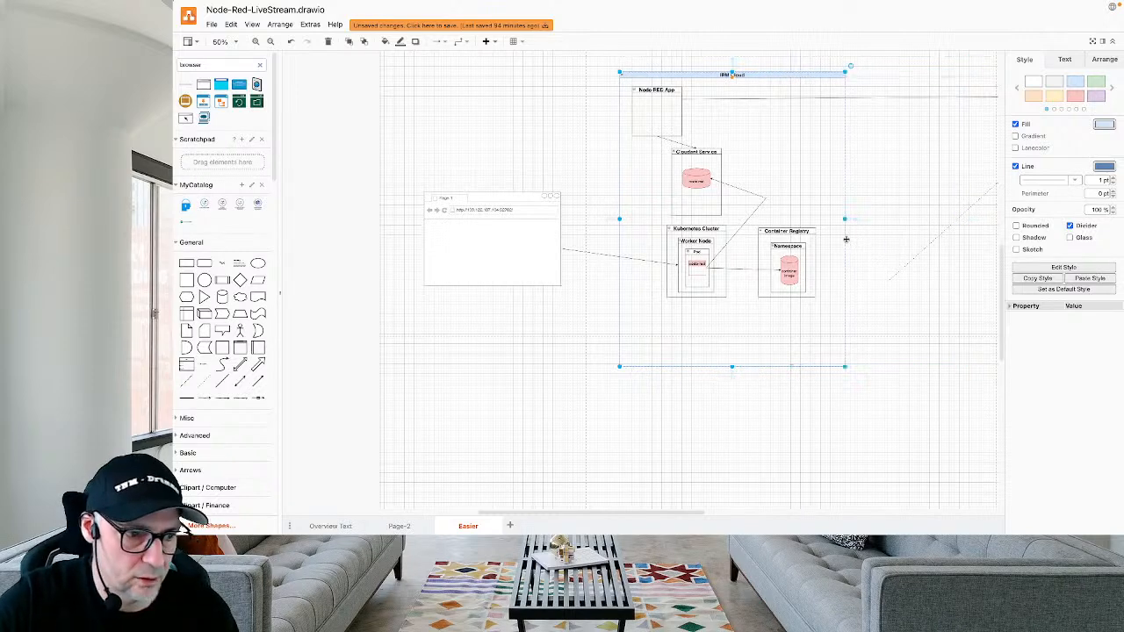
pyautogui.moveTo(730, 367); pyautogui.dragTo(731, 311)
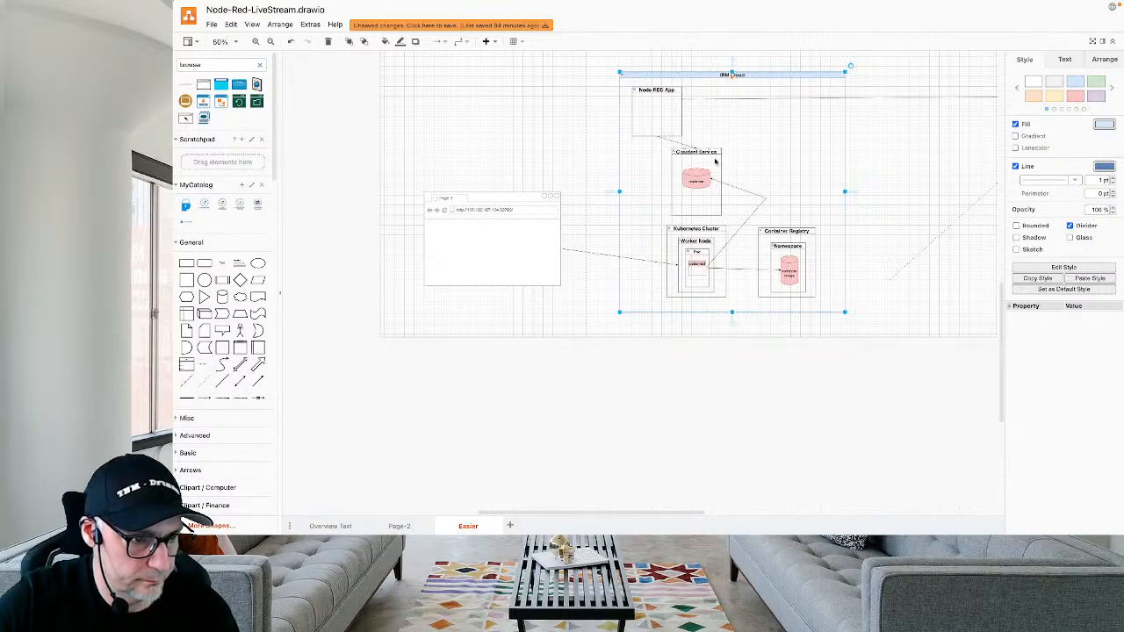
# Move the Node-RED Project container close to the IBM Cloud container and delete its leftover dotted line.
pyautogui.hscroll(3, 895, 201)
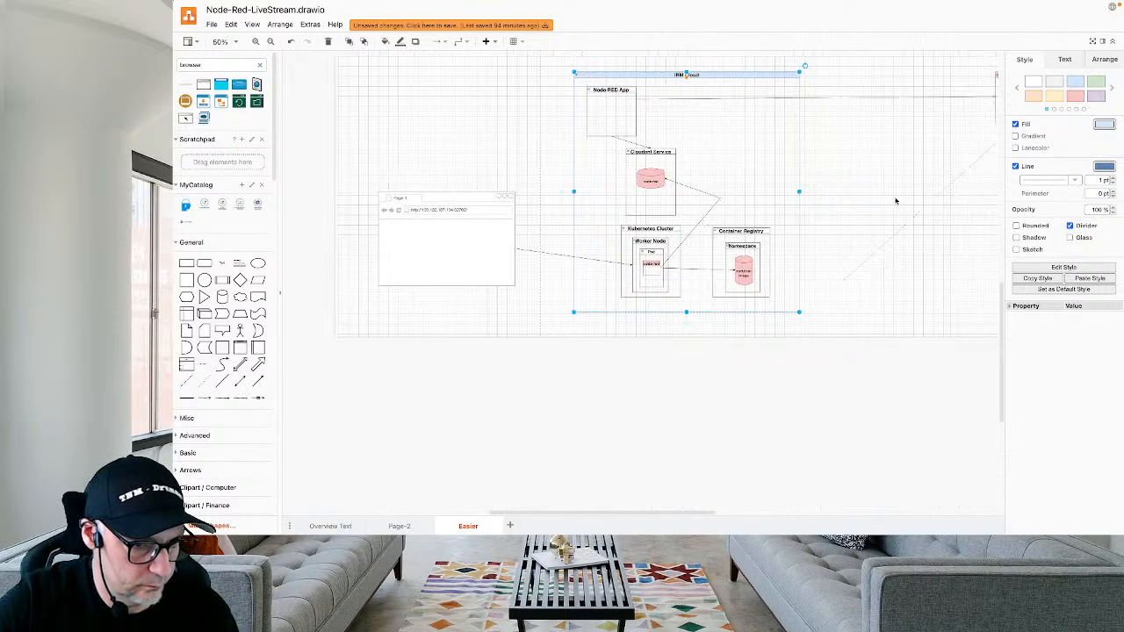
pyautogui.click(932, 112)
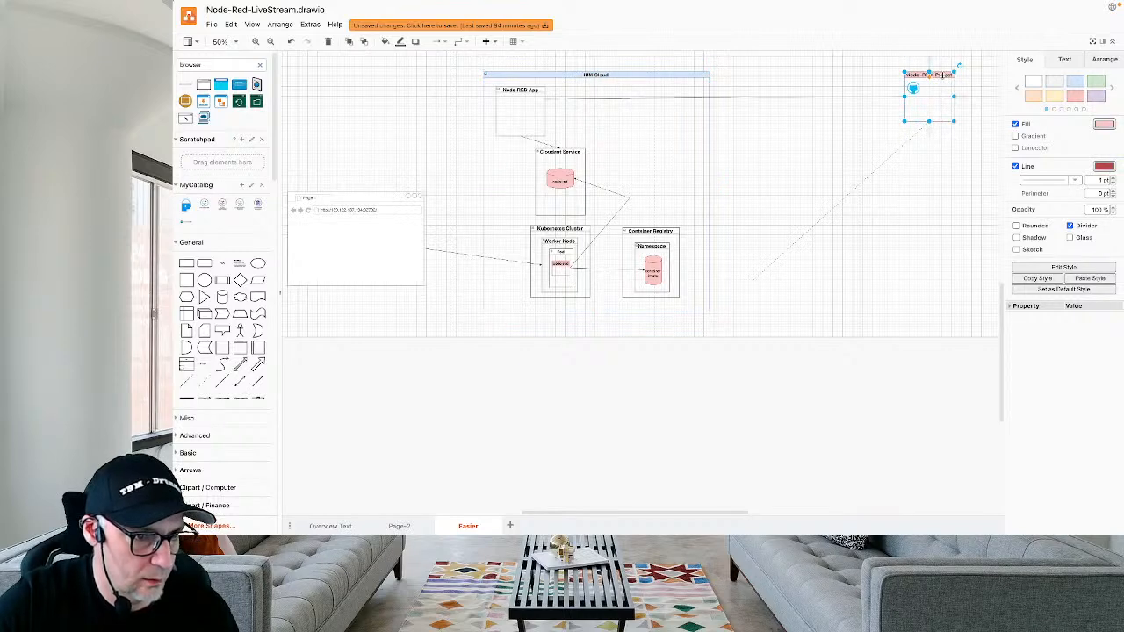
pyautogui.moveTo(942, 78); pyautogui.dragTo(771, 78)
pyautogui.click(756, 155)
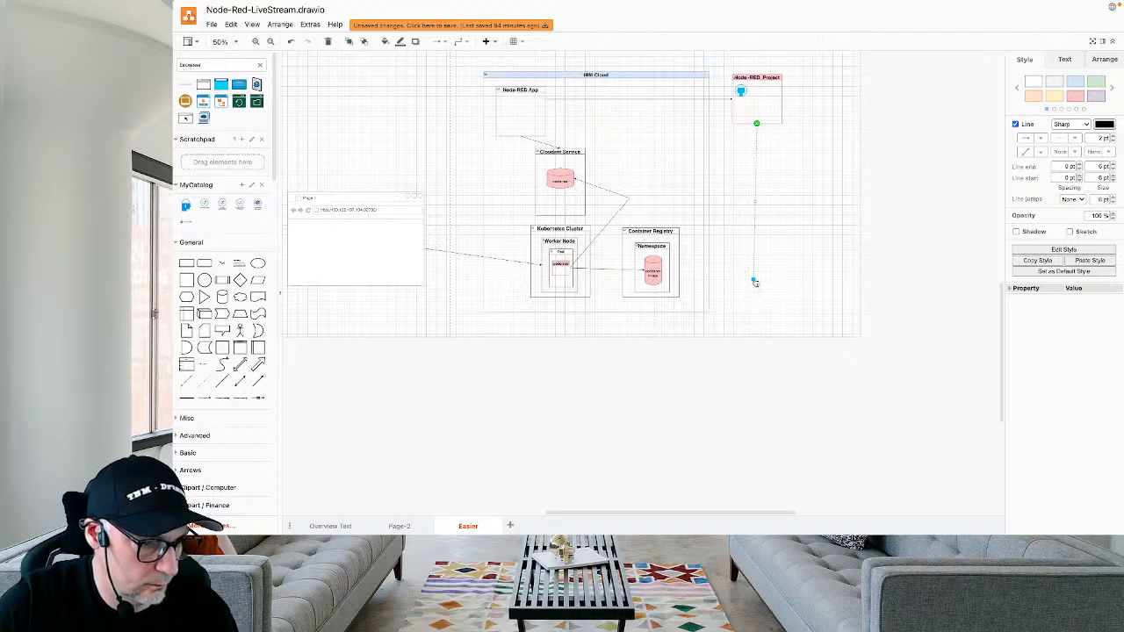
pyautogui.press('Delete')
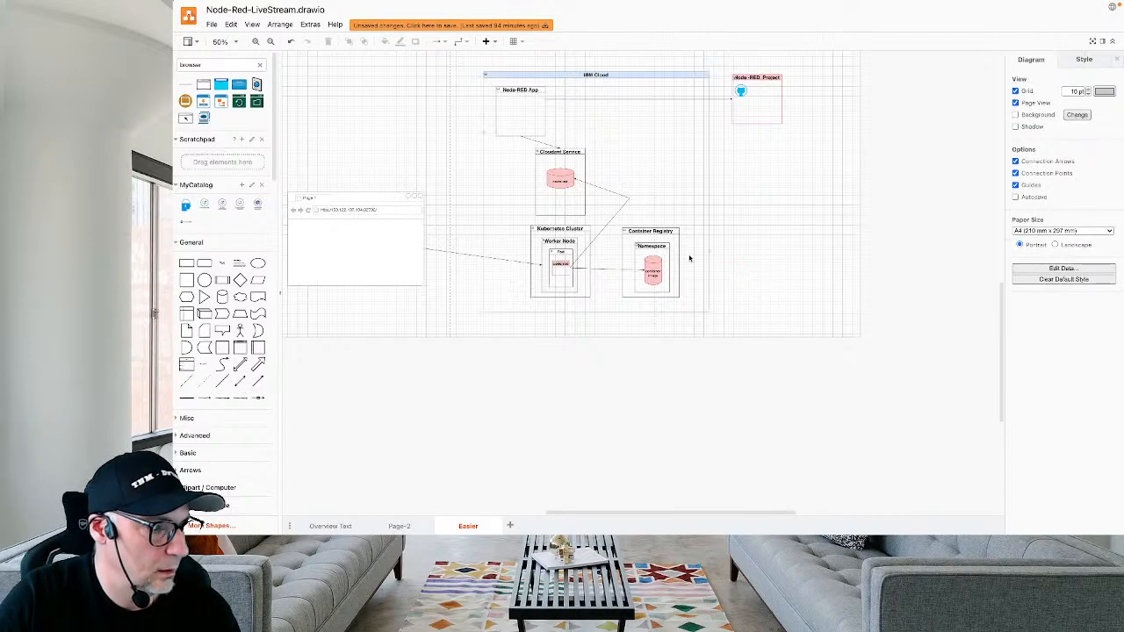
# Examine the simplified diagram from the IBM Cloud container and its services to the browser window and Node-RED Project.
pyautogui.hscroll(-2, 689, 258)
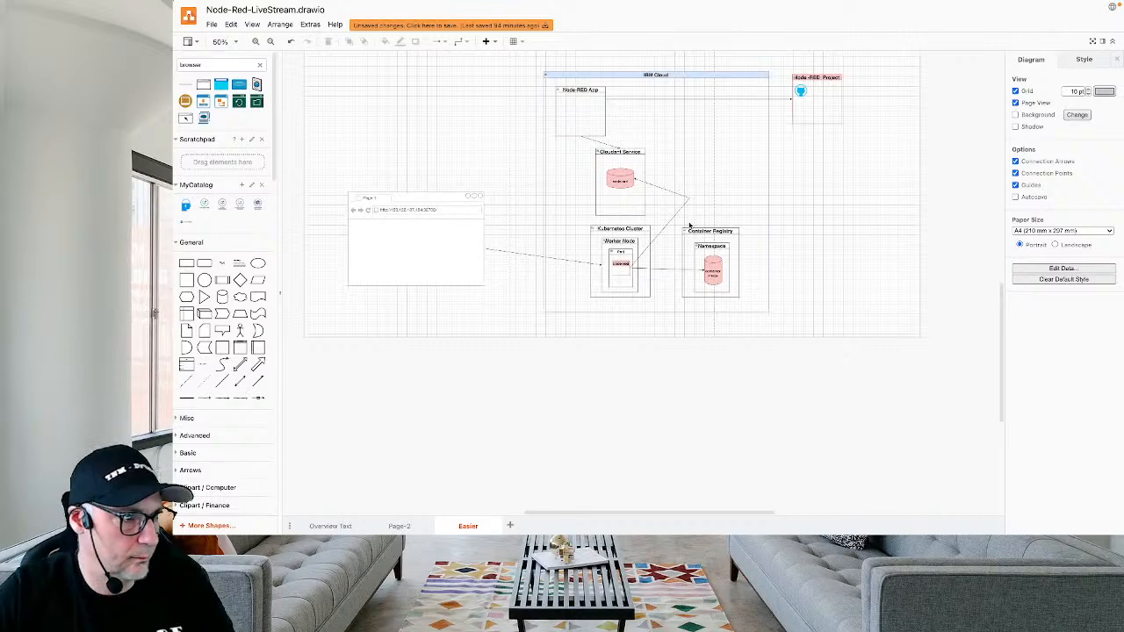
pyautogui.click(270, 42)
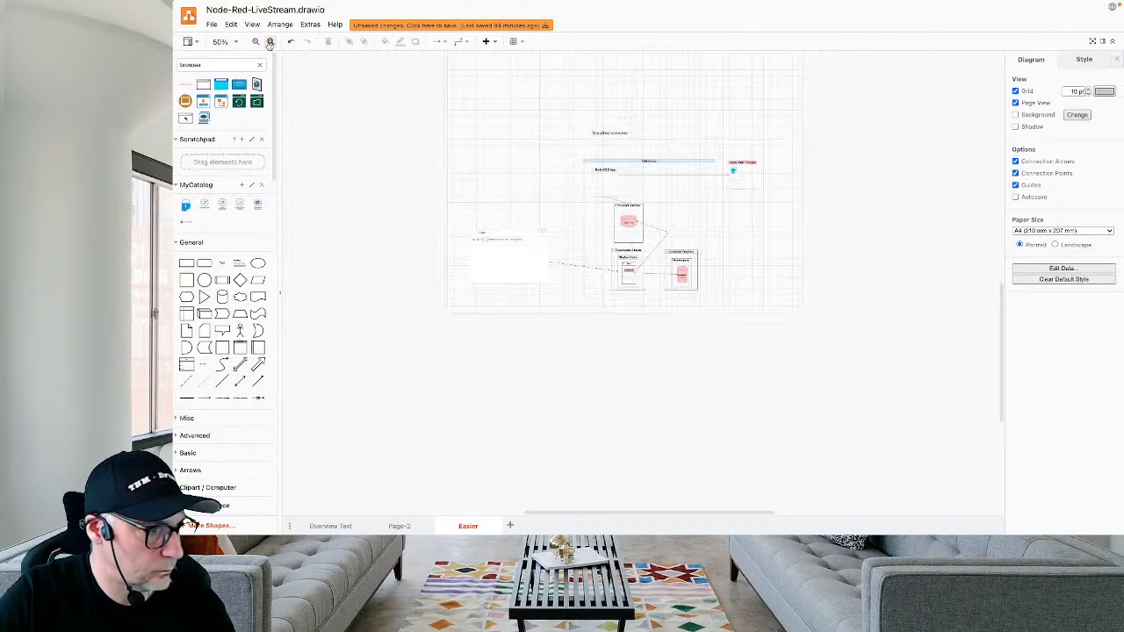
pyautogui.click(255, 41)
pyautogui.click(256, 42)
pyautogui.click(256, 41)
pyautogui.click(256, 41)
pyautogui.click(256, 41)
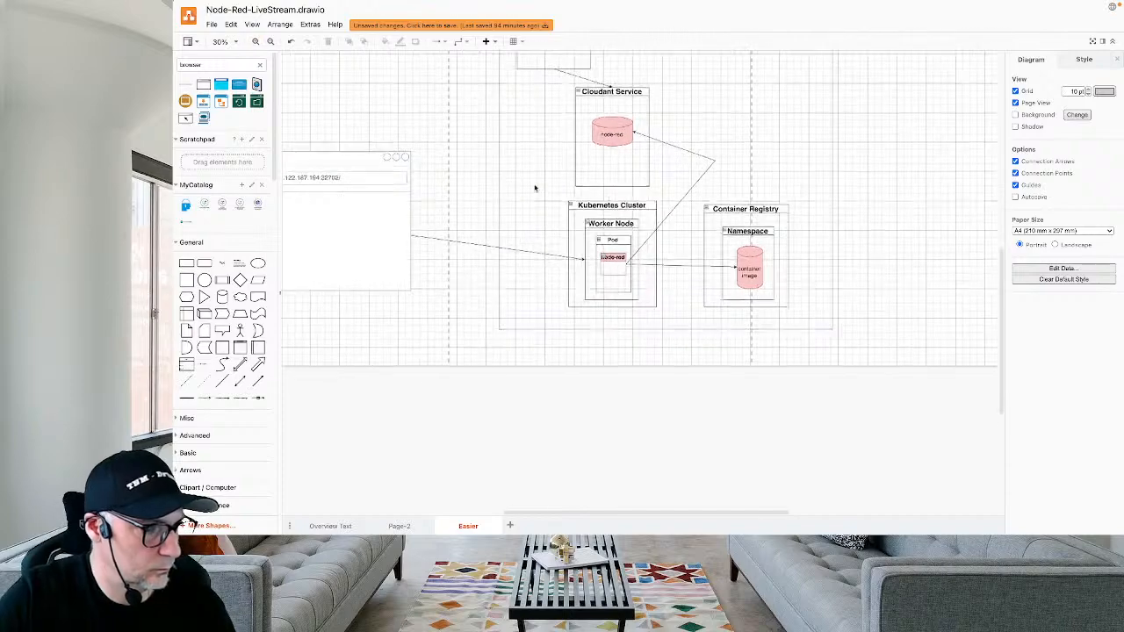
pyautogui.scroll(2, 535, 187)
pyautogui.scroll(1, 535, 188)
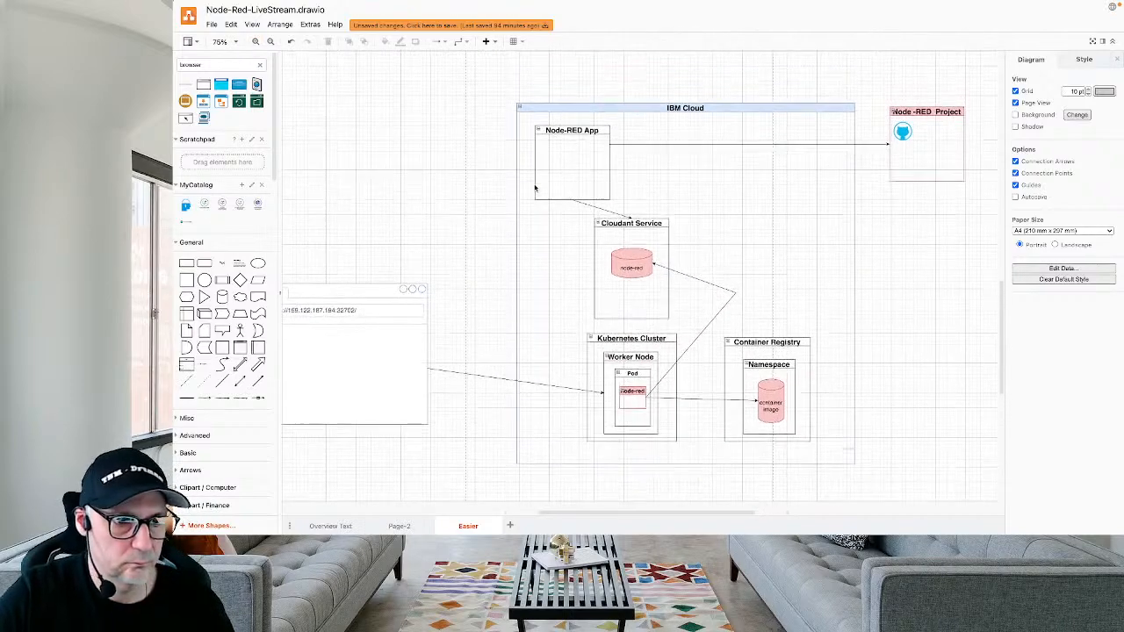
# Move the browser window shape up and closer to the IBM Cloud container, and select the Cloudant Service container.
pyautogui.moveTo(355, 290); pyautogui.dragTo(419, 273)
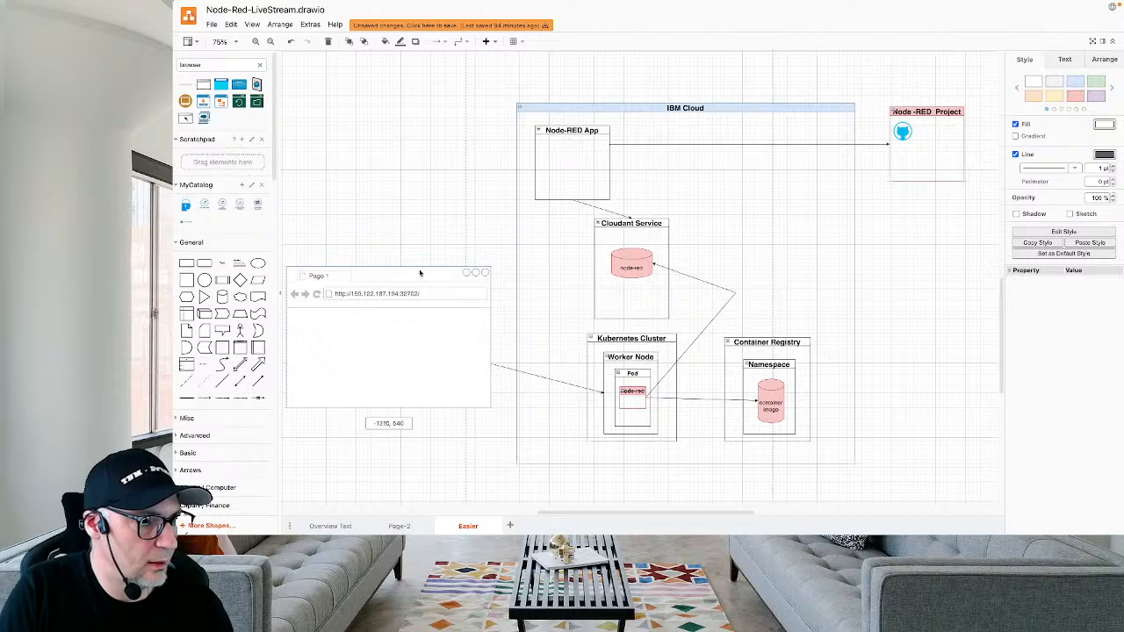
pyautogui.click(665, 223)
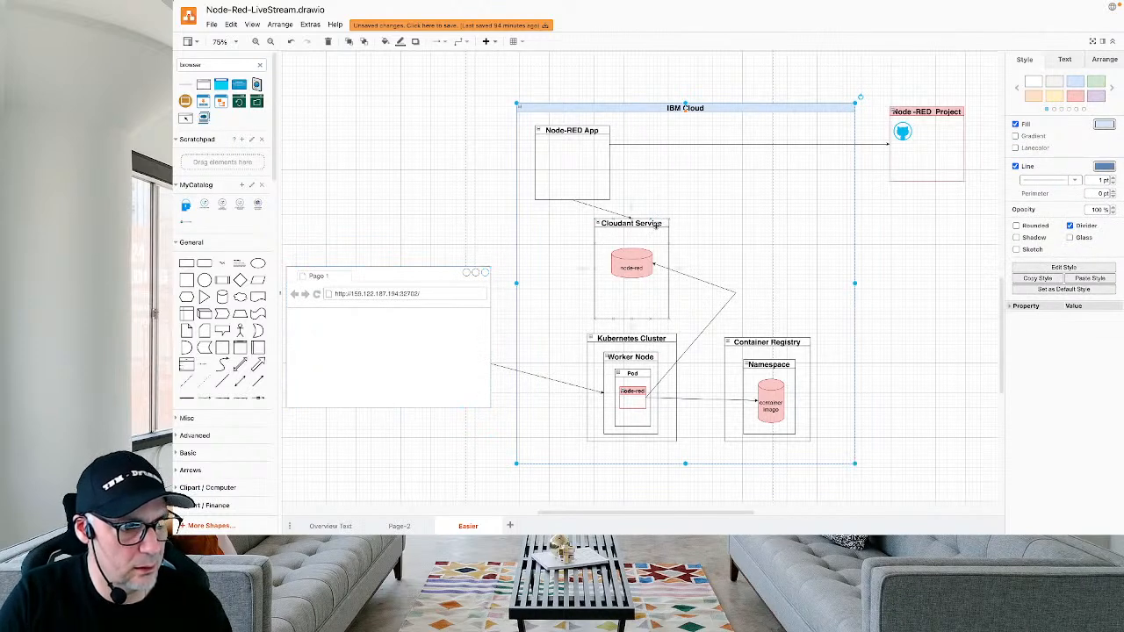
pyautogui.click(649, 259)
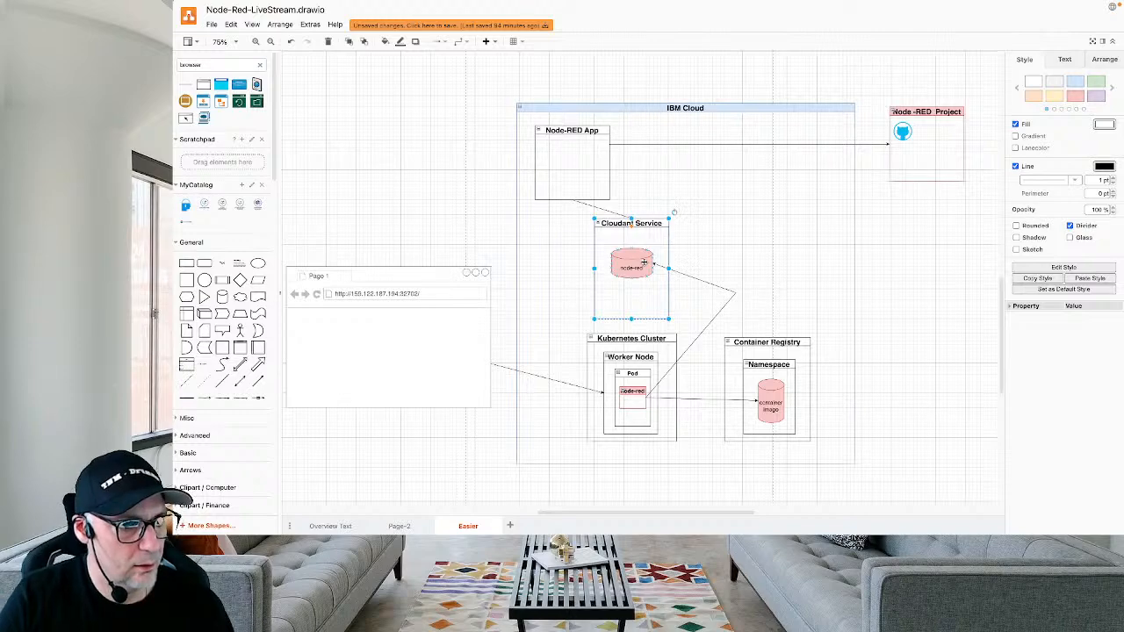
pyautogui.click(781, 388)
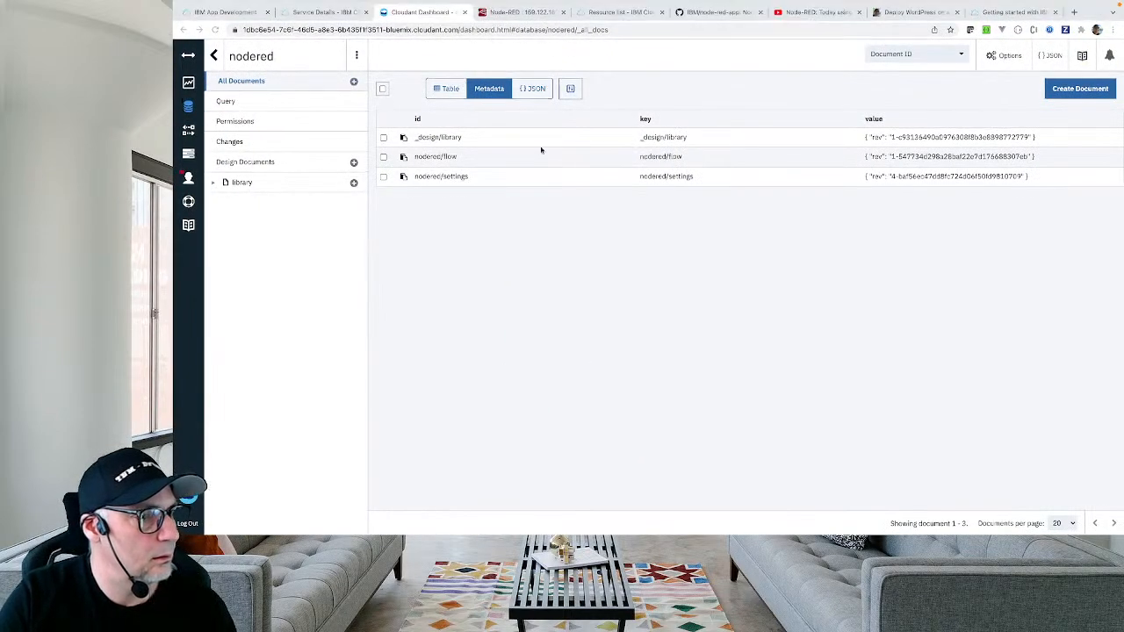
# Look through the open Node-RED, getting-started and YouTube pages in the web browser, ending on the NodeRED-app details page.
pyautogui.click(530, 13)
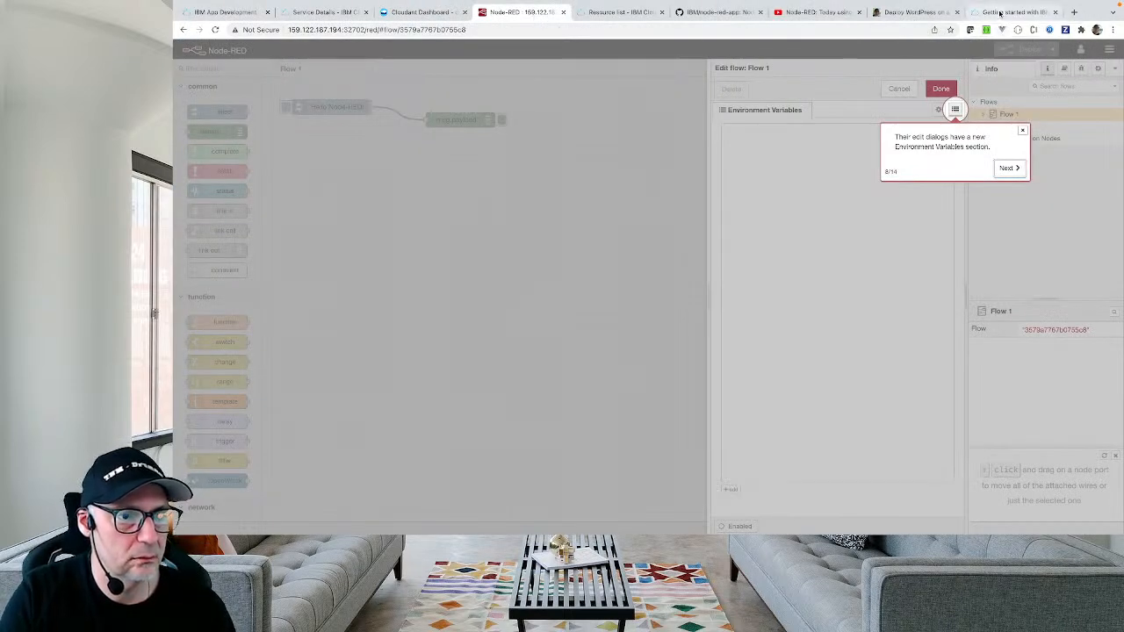
pyautogui.click(1000, 13)
pyautogui.click(812, 12)
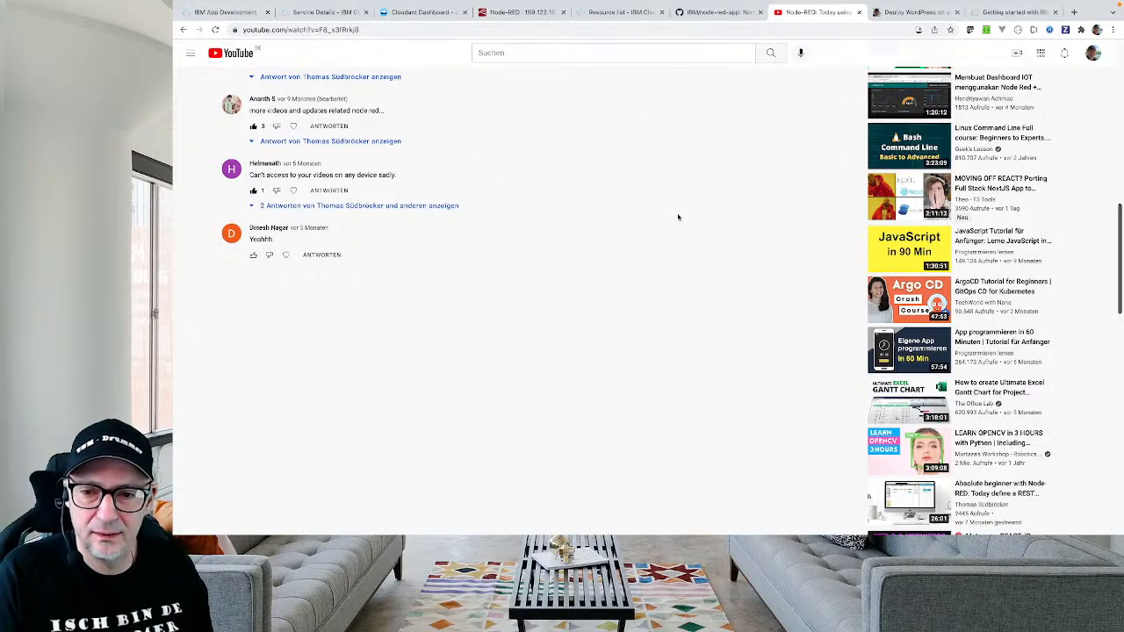
pyautogui.click(217, 11)
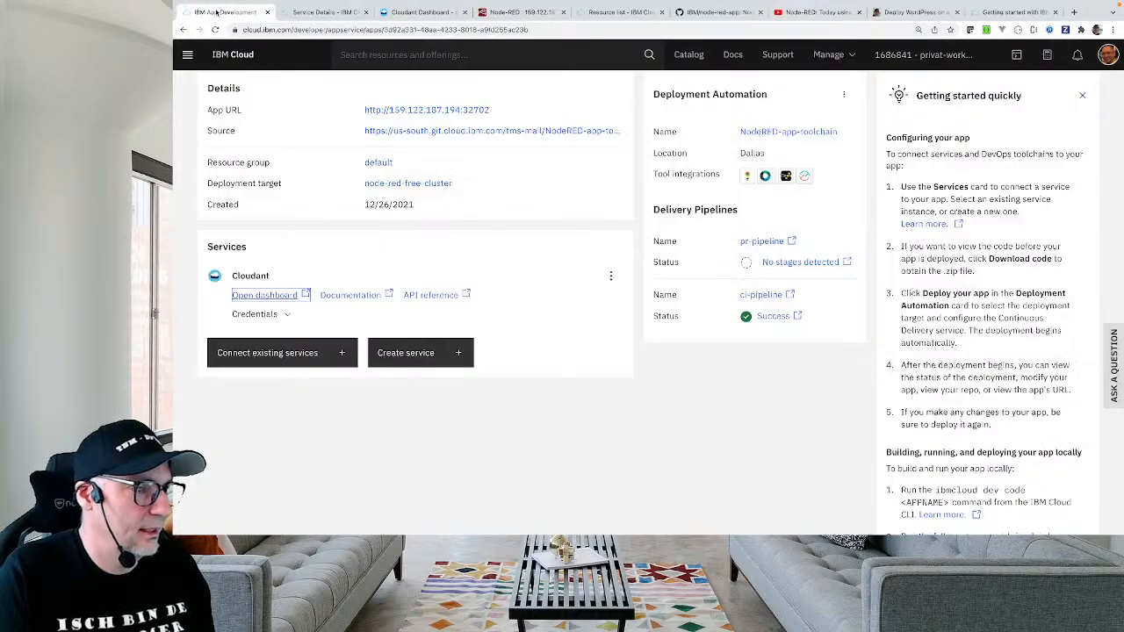
pyautogui.scroll(2, 321, 225)
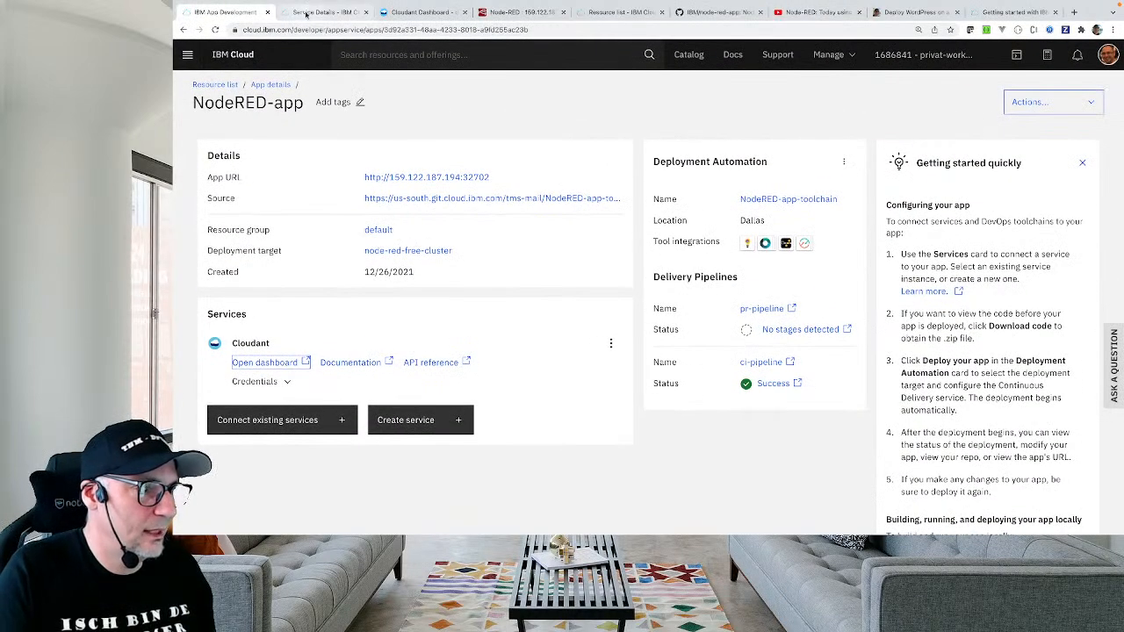
# Open the IBM Cloud resource list and expand the Developer tools category to show the app's toolchain.
pyautogui.click(214, 84)
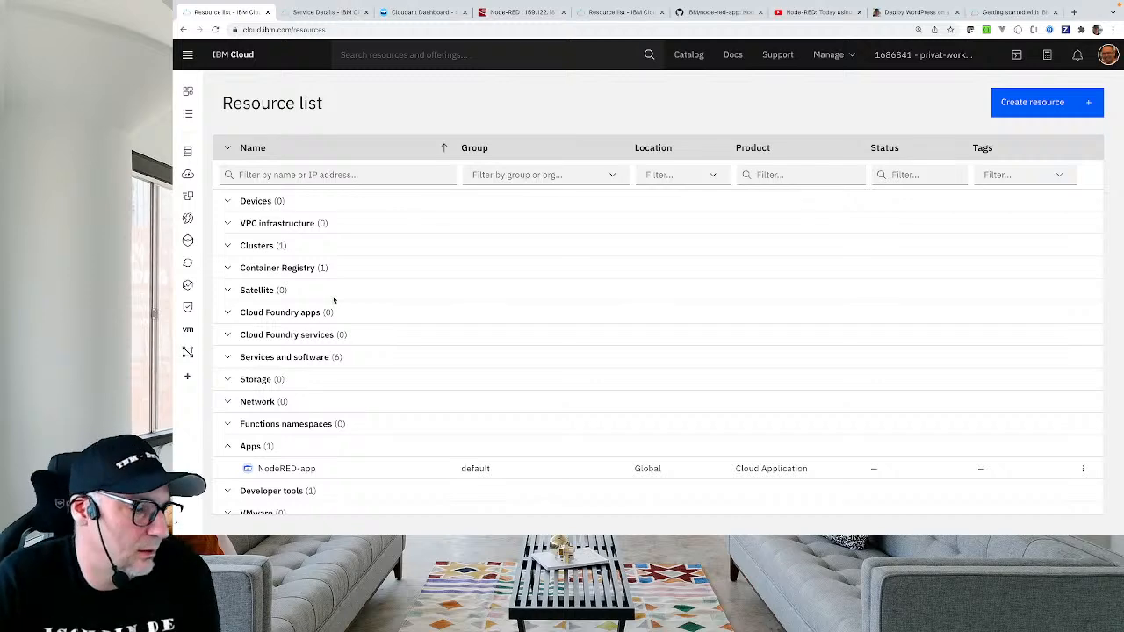
pyautogui.scroll(-1, 333, 300)
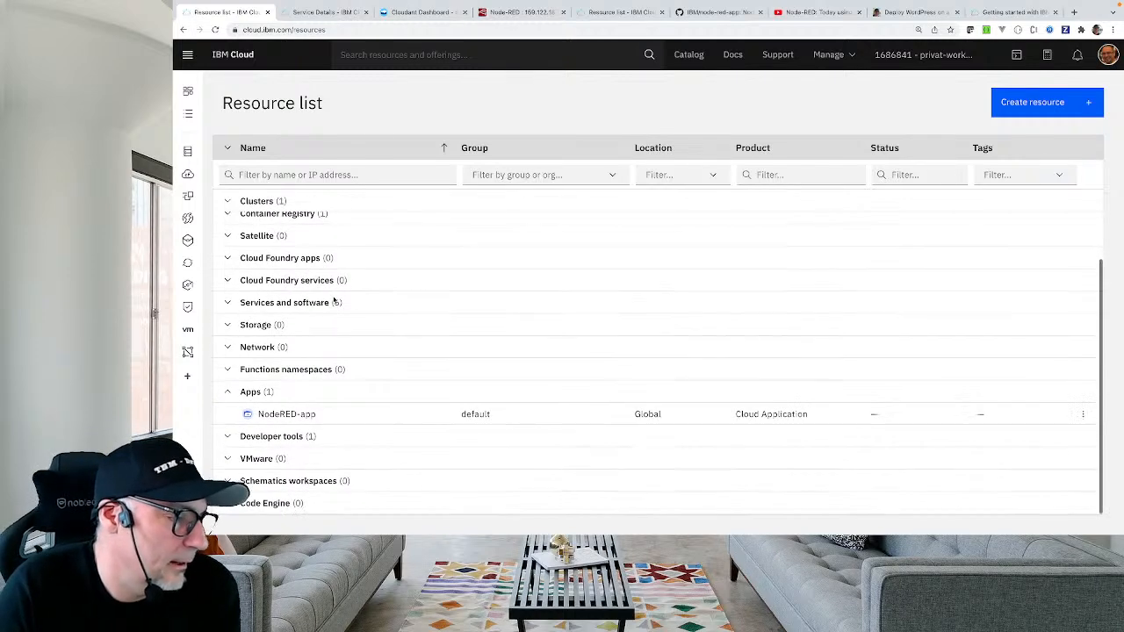
pyautogui.click(229, 437)
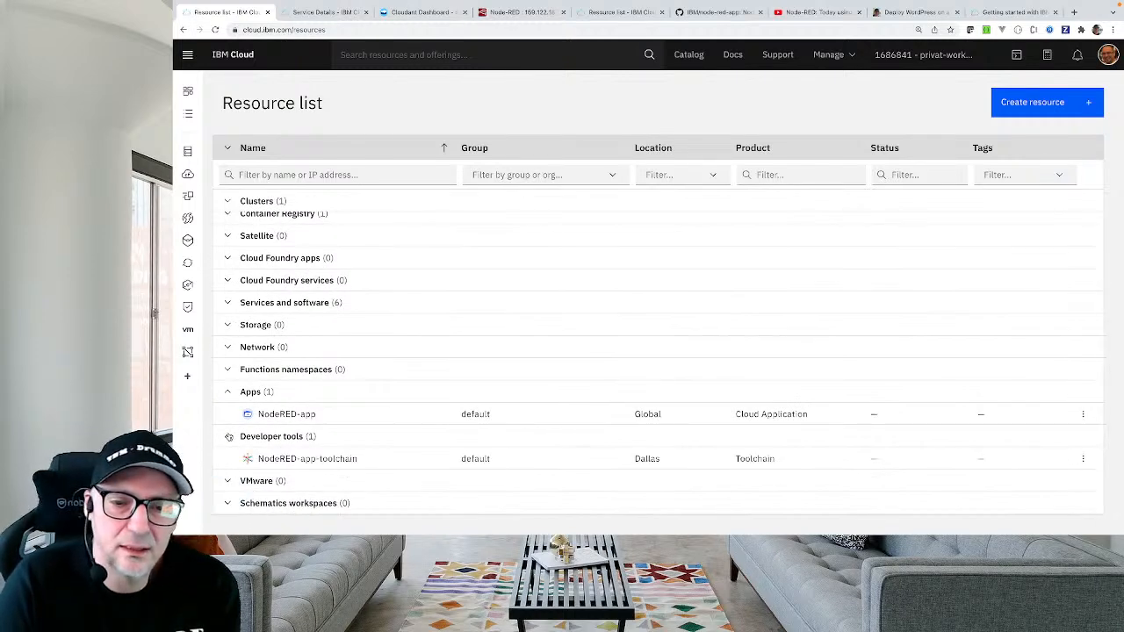
# Expand the Services and software, Container Registry and Clusters categories in the resource list to review their resources.
pyautogui.scroll(1, 237, 308)
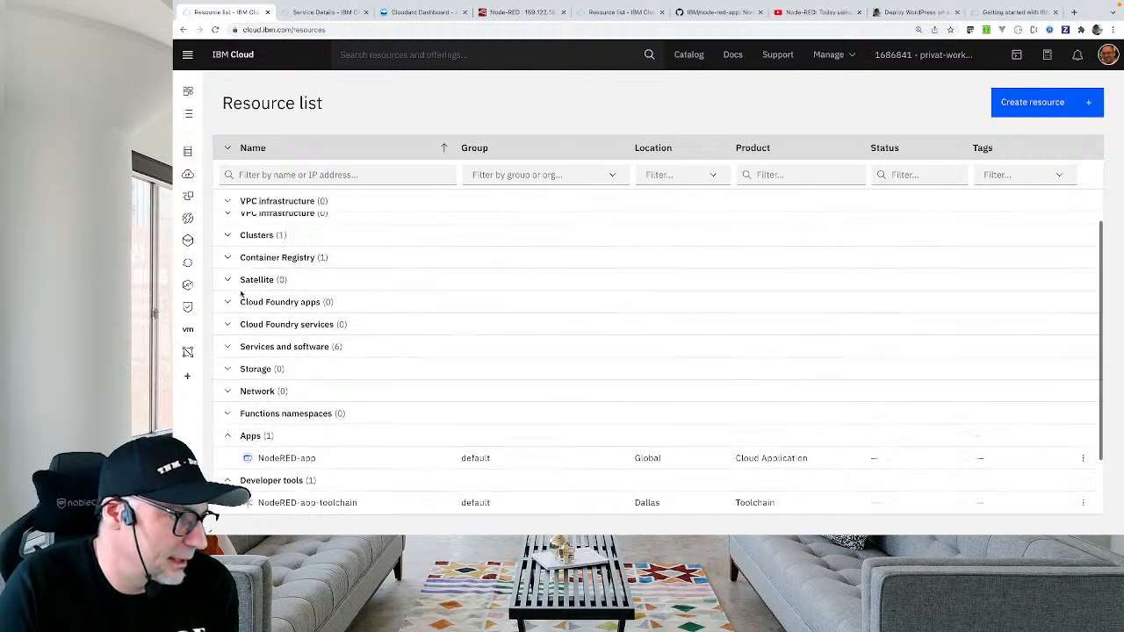
pyautogui.click(229, 343)
pyautogui.scroll(-1, 229, 348)
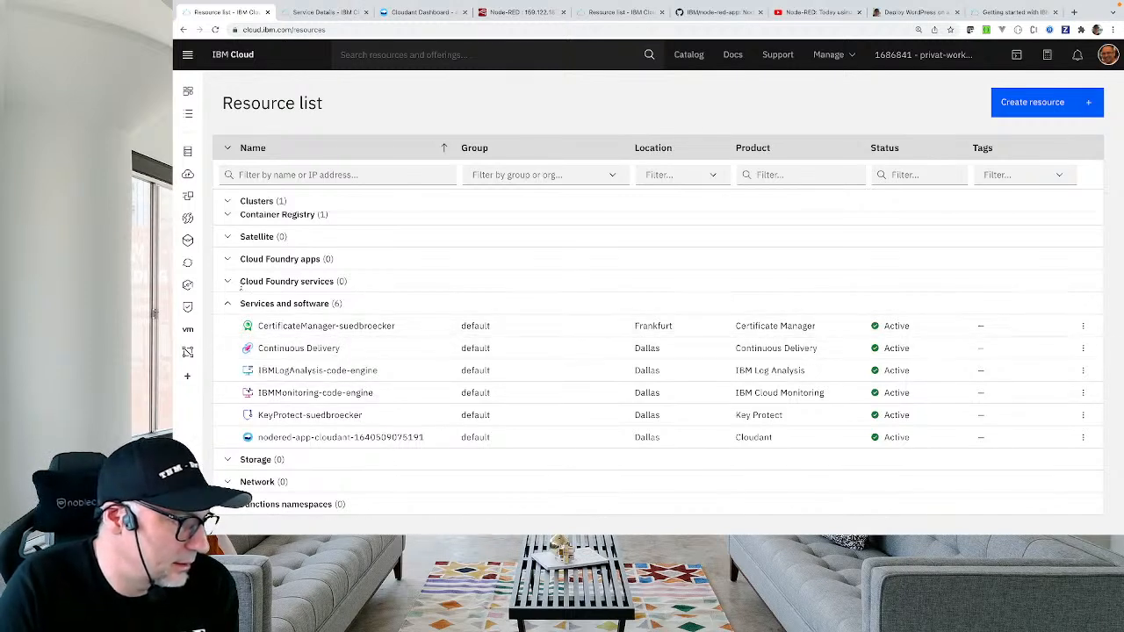
pyautogui.scroll(2, 237, 260)
pyautogui.click(227, 268)
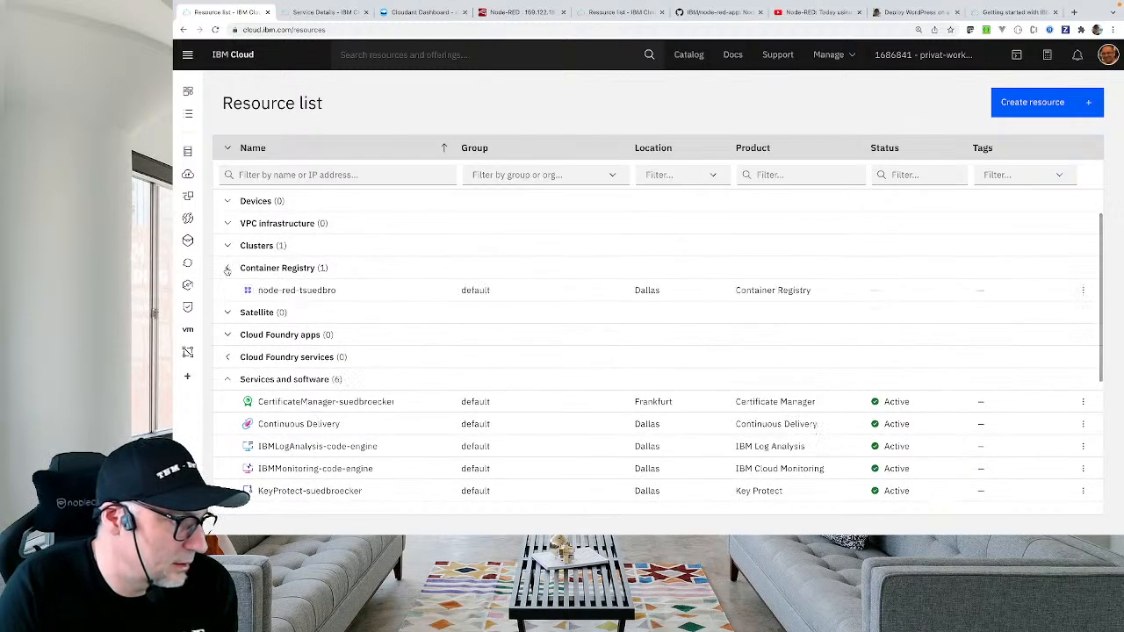
pyautogui.click(228, 245)
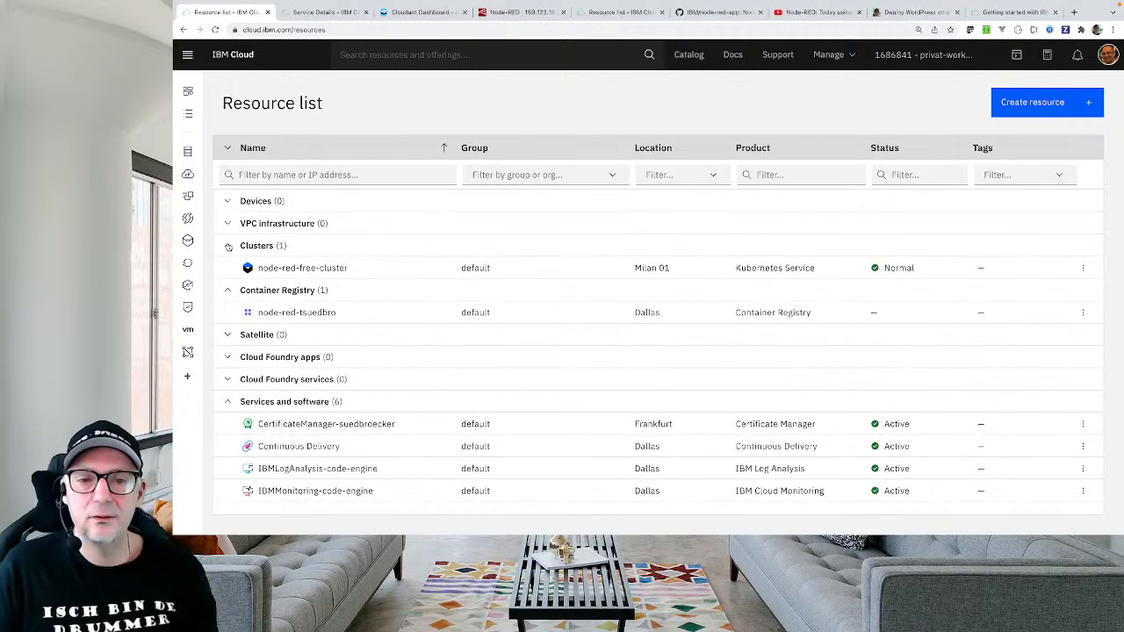